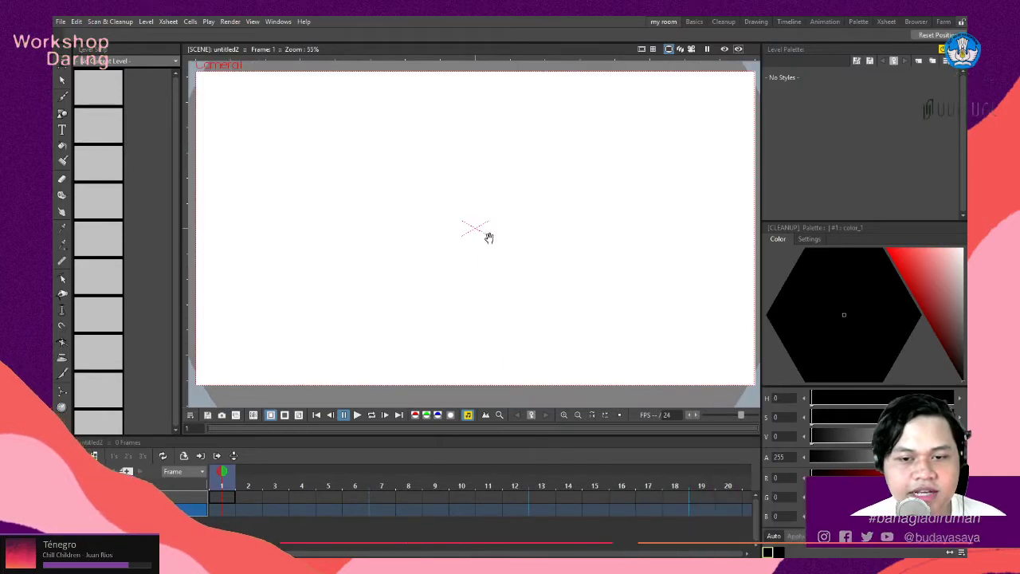
scroll(489, 239, up, 1)
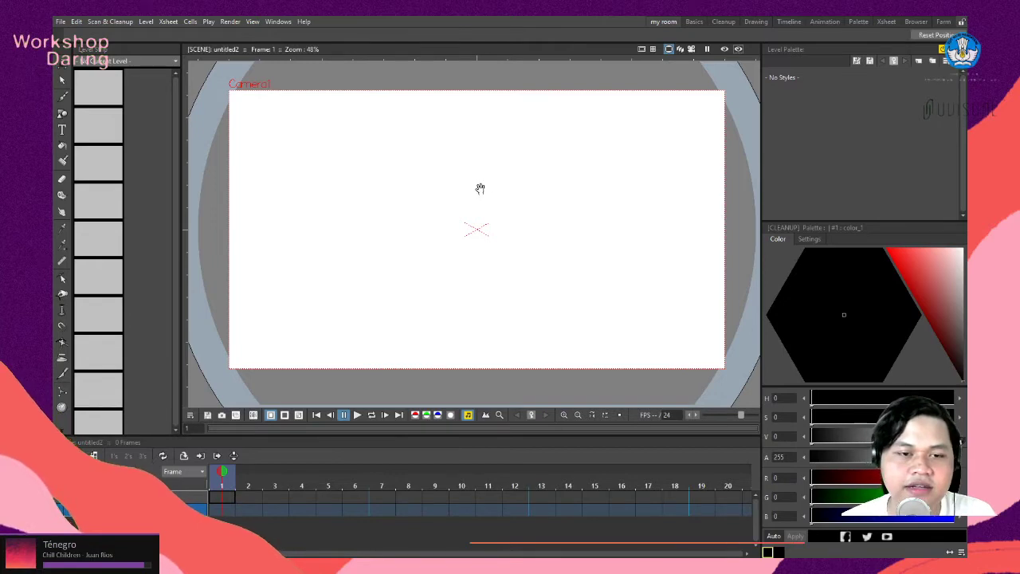
scroll(571, 200, down, 3)
scroll(574, 203, up, 3)
scroll(555, 211, down, 1)
scroll(553, 212, up, 2)
scroll(553, 213, down, 1)
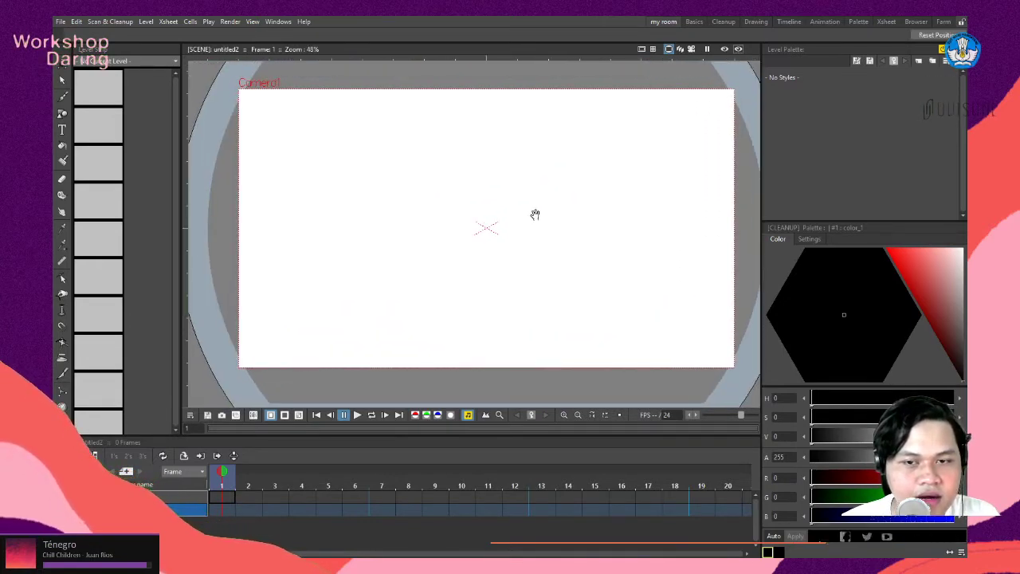
scroll(547, 217, down, 3)
scroll(549, 216, up, 2)
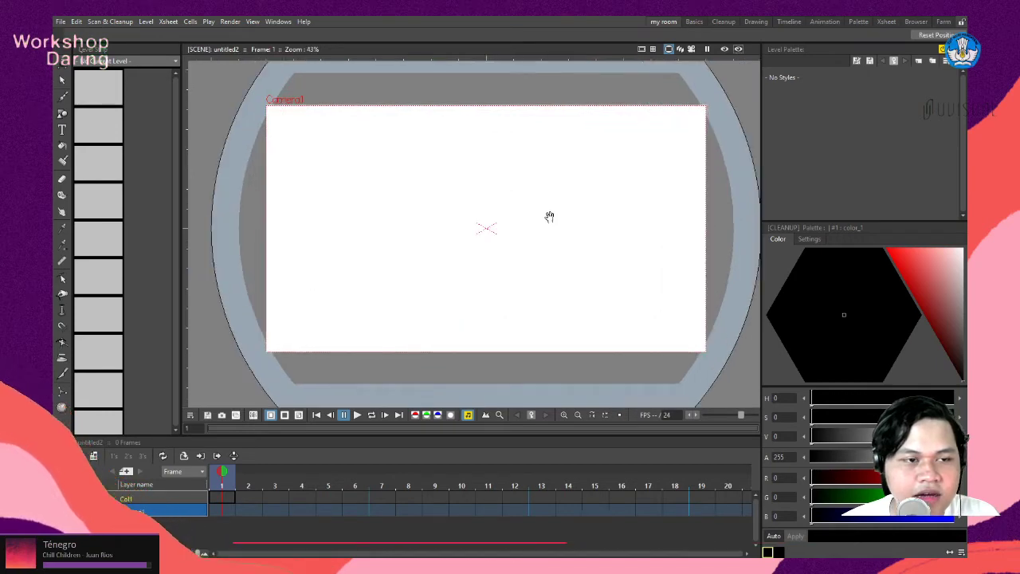
scroll(549, 215, up, 2)
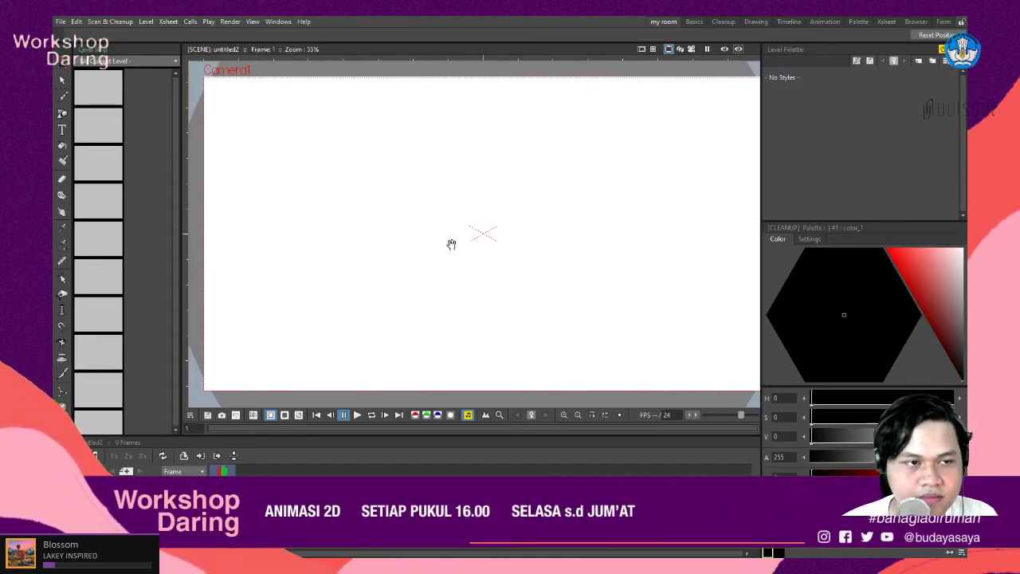
scroll(467, 238, down, 1)
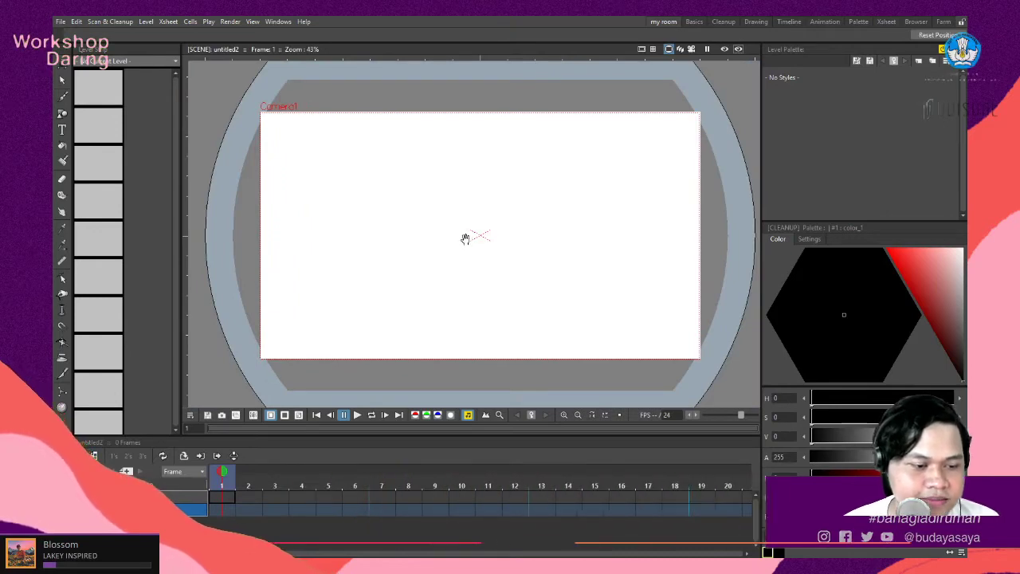
drag(485, 246, 475, 248)
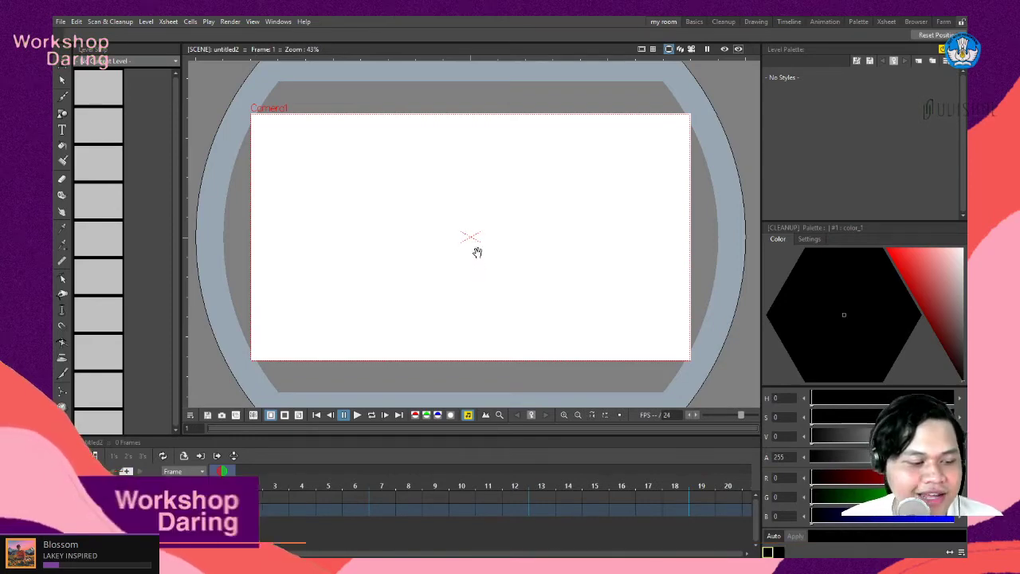
scroll(478, 253, up, 2)
mouse_move(480, 255)
mouse_down()
mouse_move(495, 258)
mouse_move(489, 251)
mouse_up()
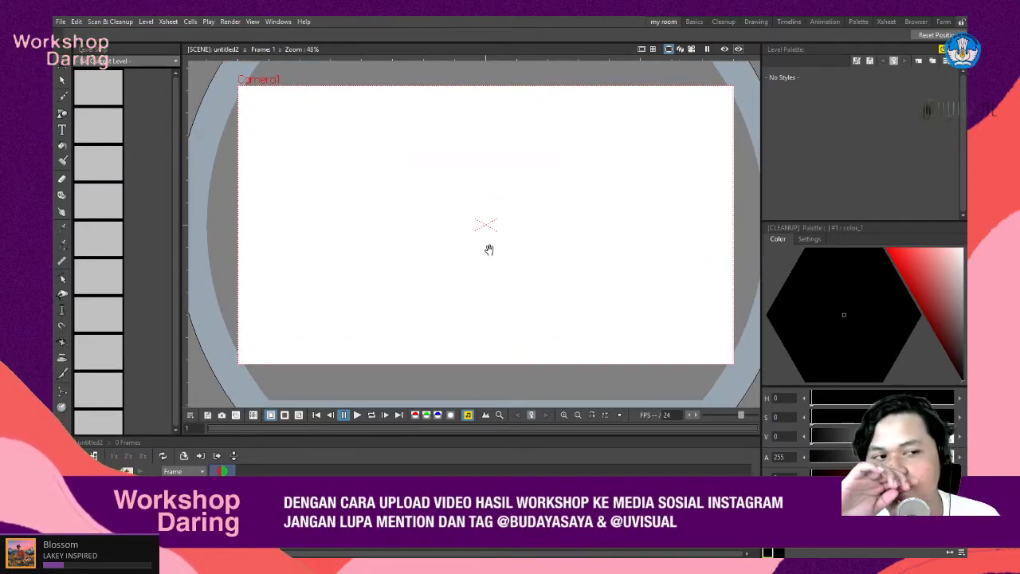
mouse_move(489, 247)
mouse_down()
mouse_move(473, 244)
mouse_move(486, 231)
mouse_up()
scroll(486, 232, down, 1)
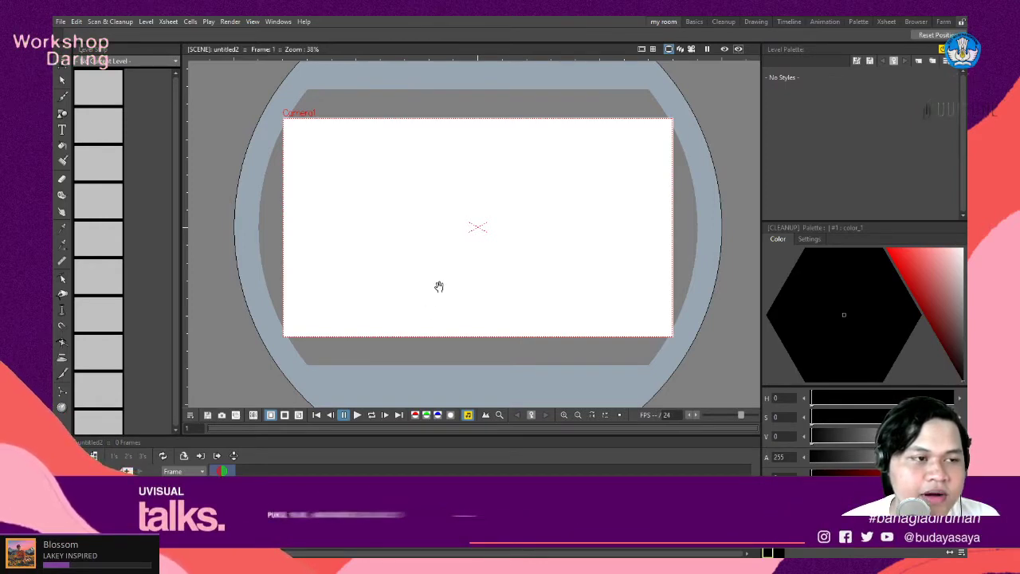
scroll(439, 286, up, 1)
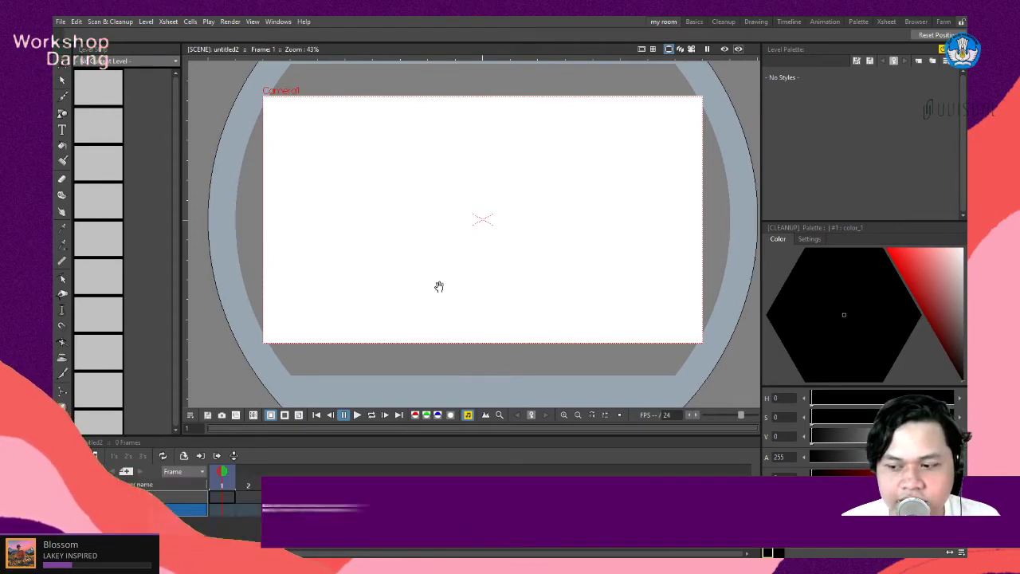
Activate the Geometric tool and display the field guide grid over the canvas.
click(63, 114)
scroll(510, 180, up, 1)
scroll(510, 182, down, 3)
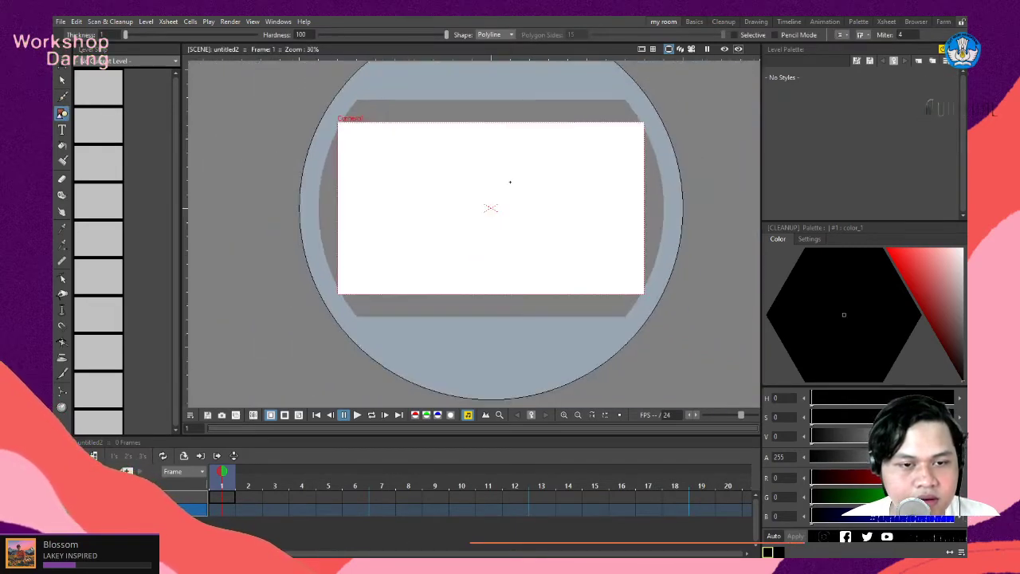
scroll(505, 178, up, 3)
scroll(483, 187, down, 1)
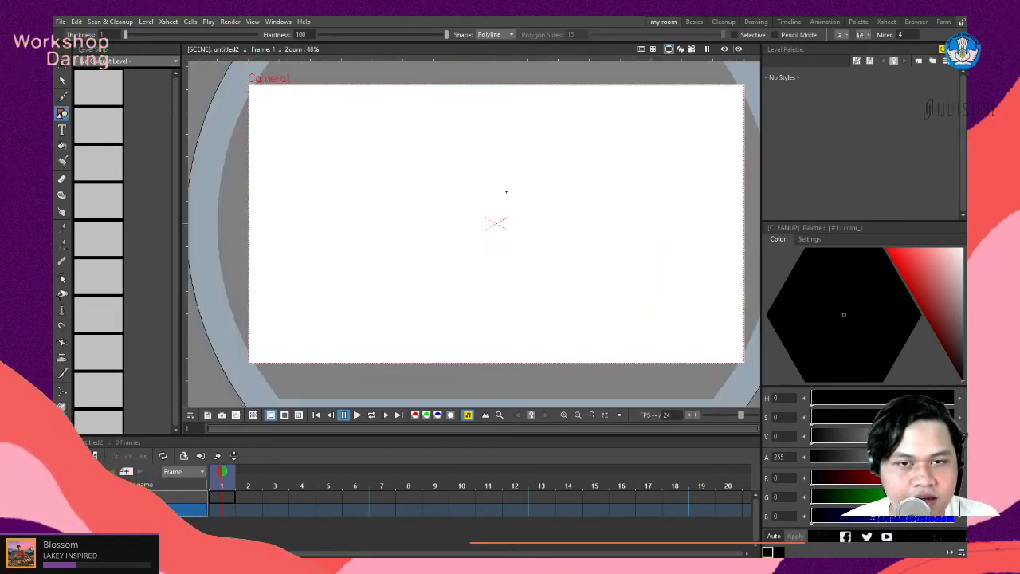
scroll(526, 198, up, 2)
scroll(494, 211, down, 2)
scroll(497, 210, up, 2)
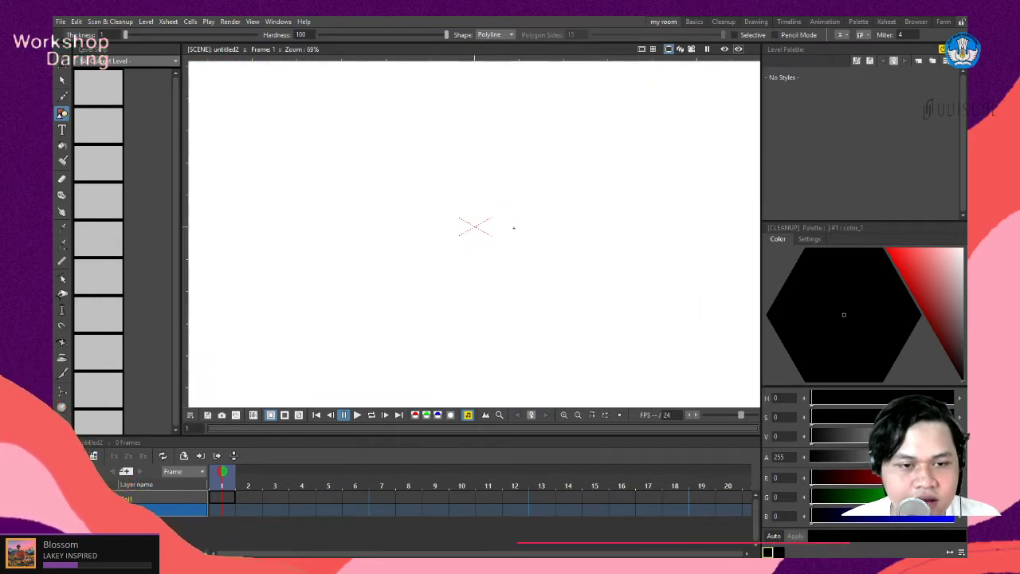
scroll(519, 227, down, 1)
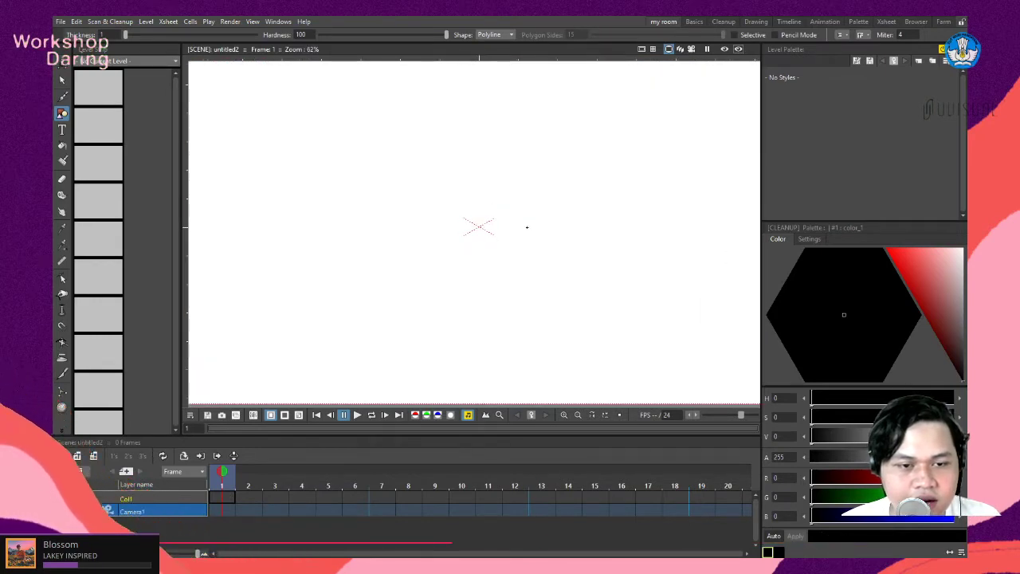
click(653, 49)
scroll(503, 242, down, 2)
scroll(630, 64, down, 1)
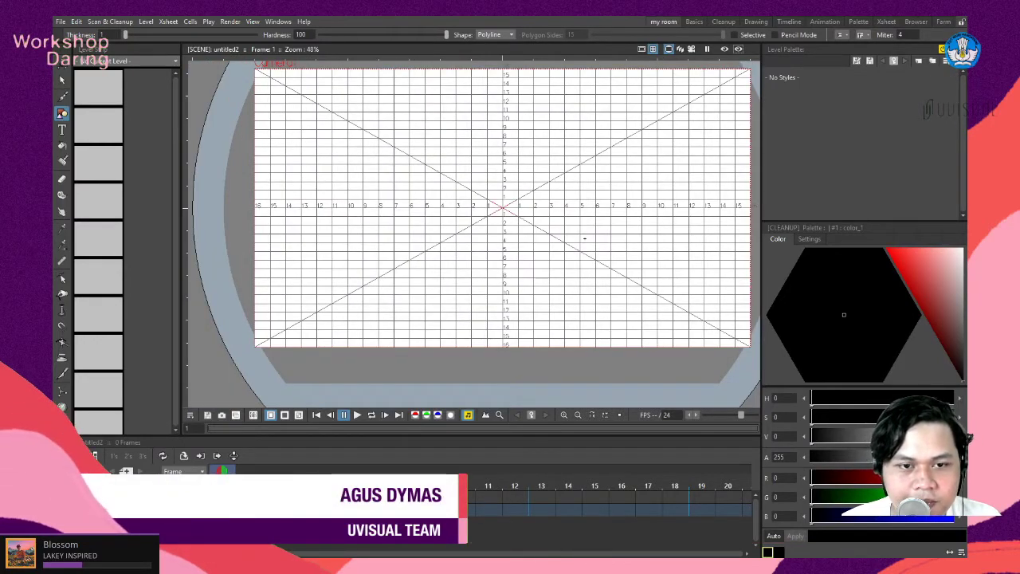
scroll(637, 72, down, 1)
scroll(662, 56, up, 2)
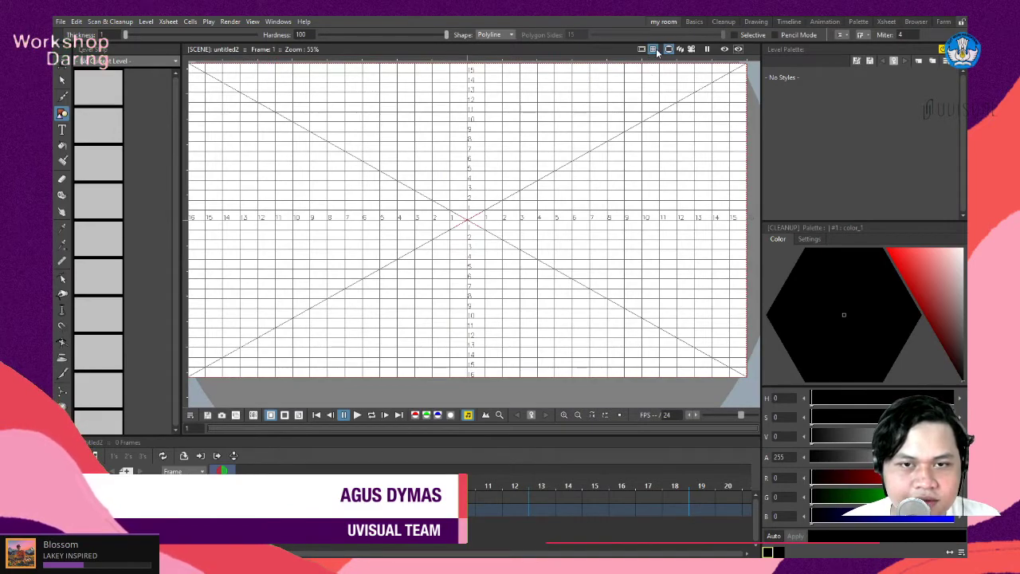
scroll(523, 223, down, 1)
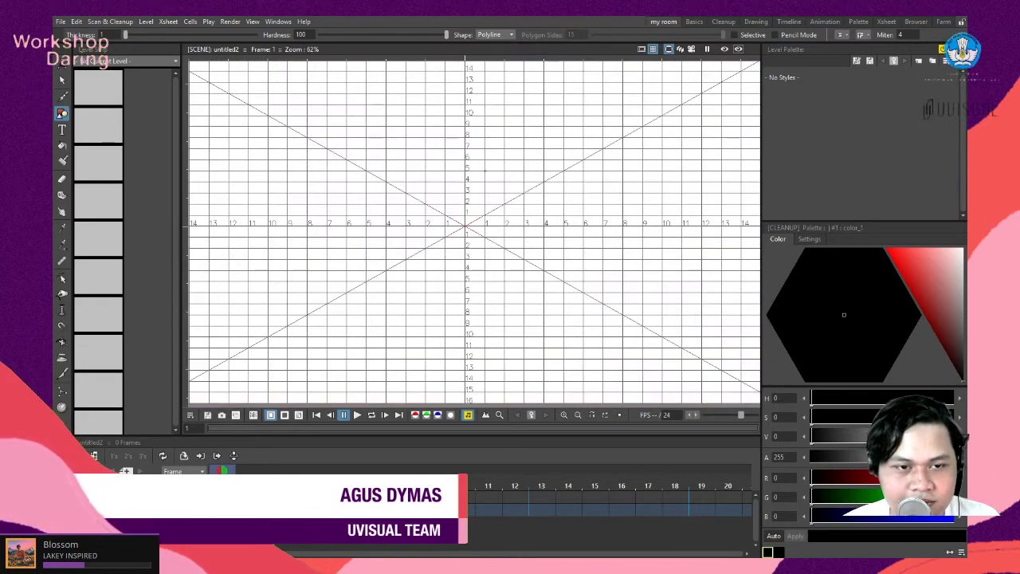
scroll(465, 198, up, 5)
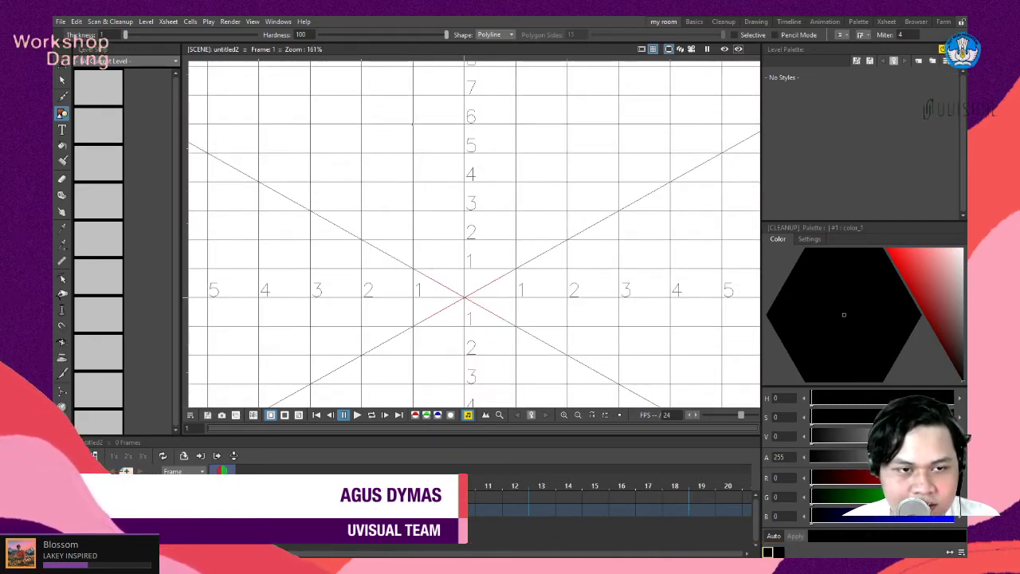
click(453, 155)
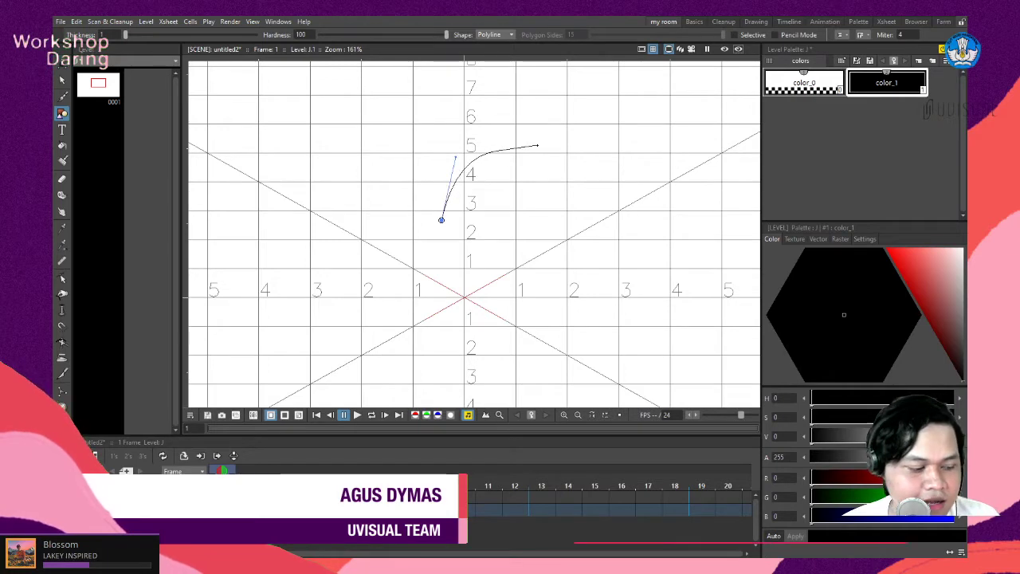
key(Escape)
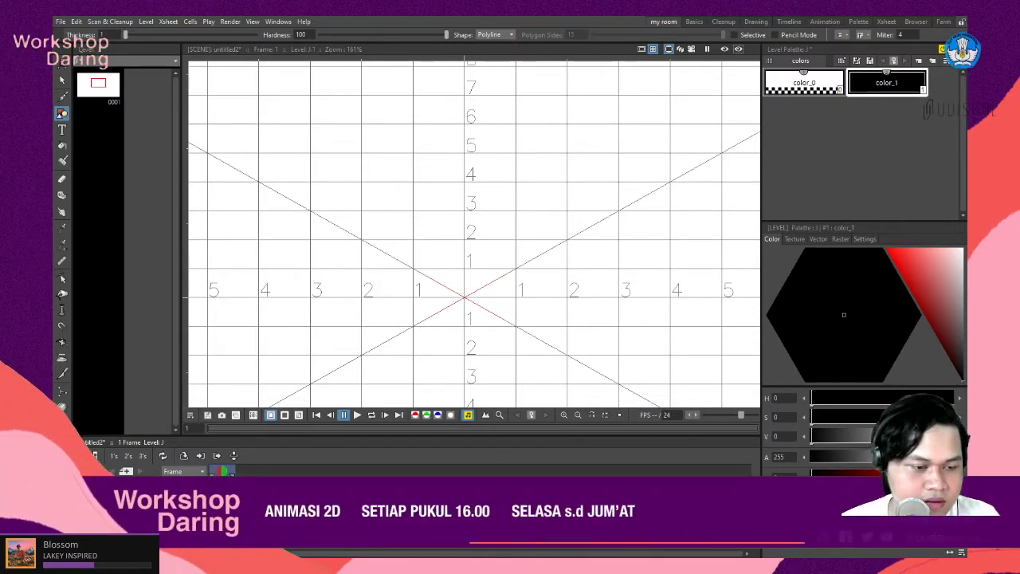
key(ctrl+z)
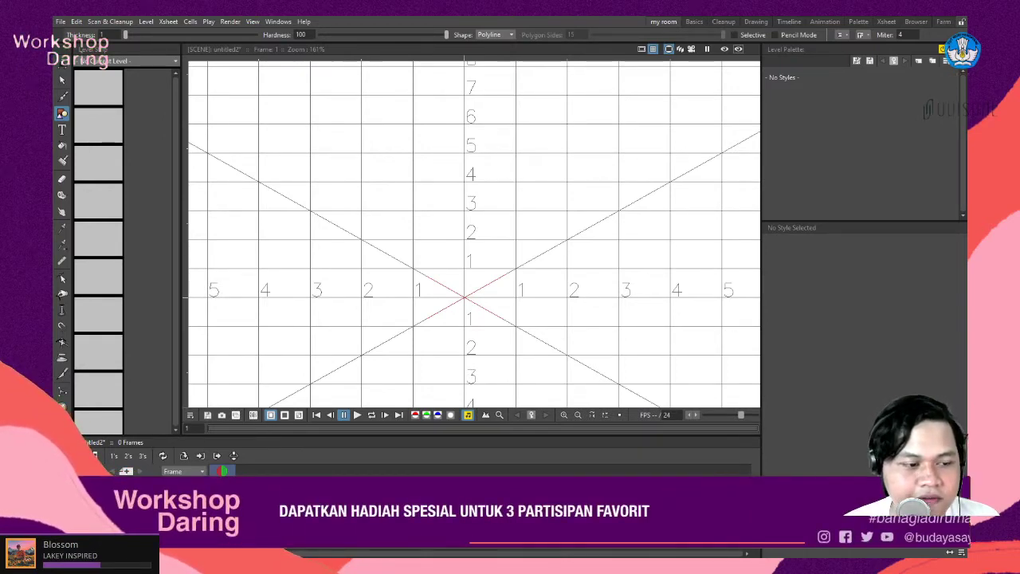
Draw a rectangle with the Geometric tool above the grid centre, two columns wide and spanning field guide rows 2 to 5.
click(506, 263)
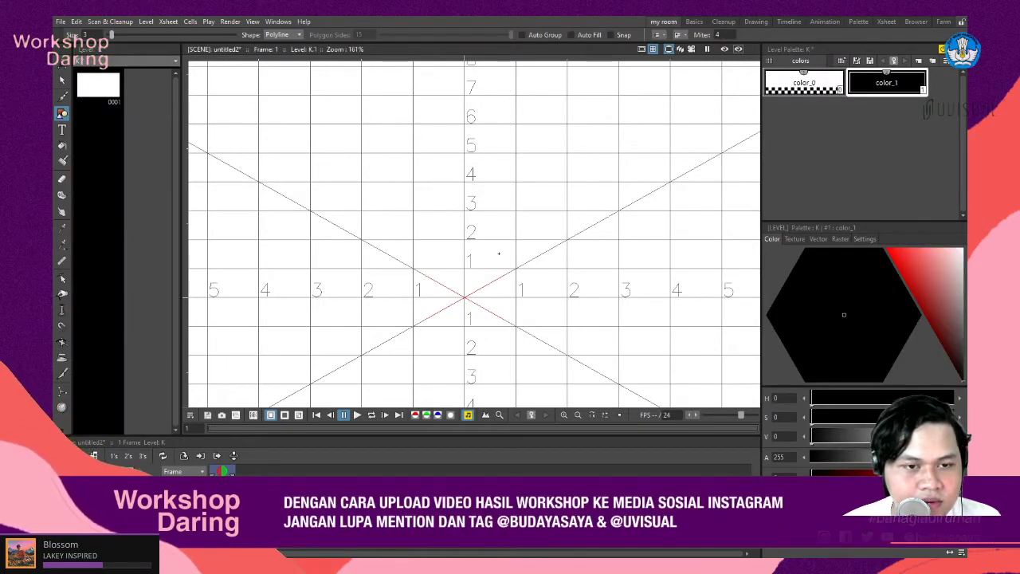
scroll(509, 254, down, 3)
scroll(494, 192, up, 3)
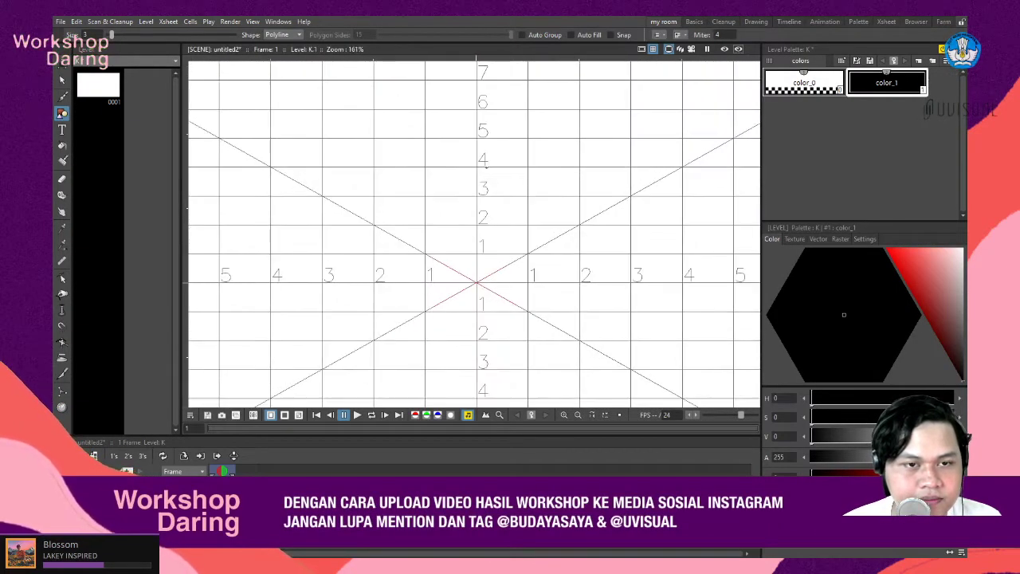
click(283, 34)
click(279, 48)
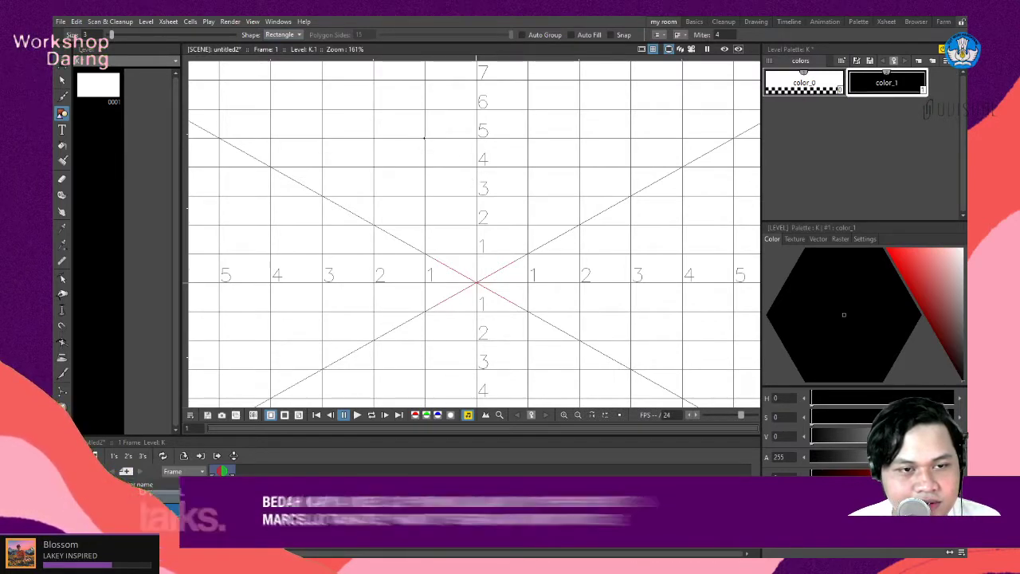
mouse_move(424, 138)
mouse_down()
mouse_move(510, 199)
mouse_move(528, 228)
mouse_up()
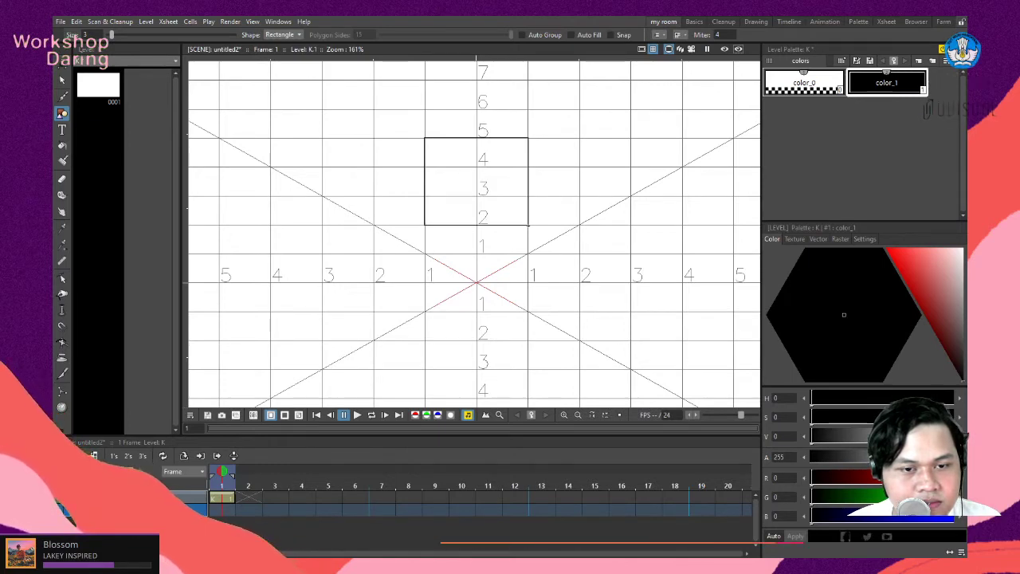
drag(527, 225, 527, 225)
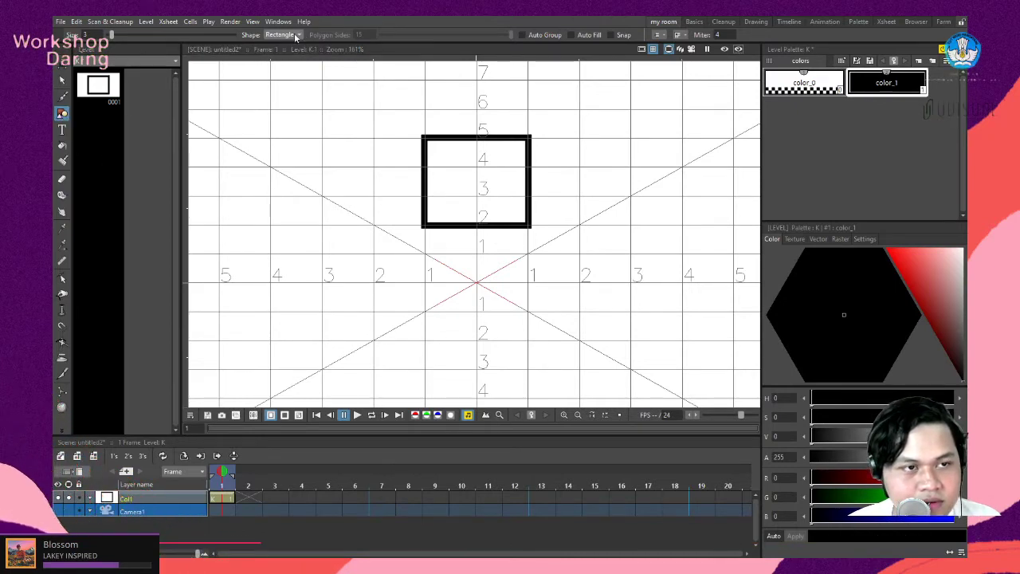
Draw two circles as eyes in the upper half of the rectangle and reposition them on either side of the vertical centre line.
scroll(279, 34, down, 1)
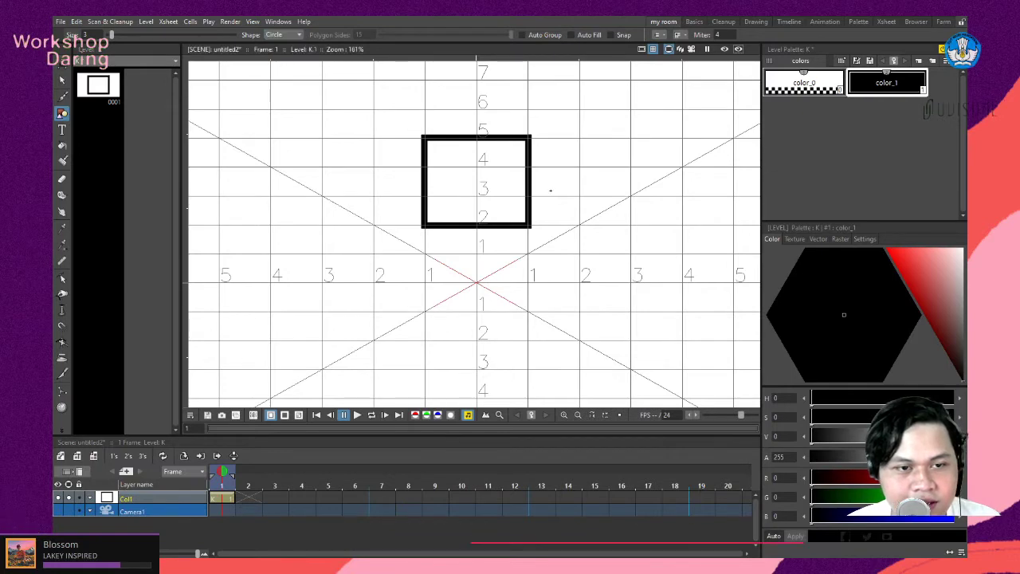
drag(449, 165, 461, 177)
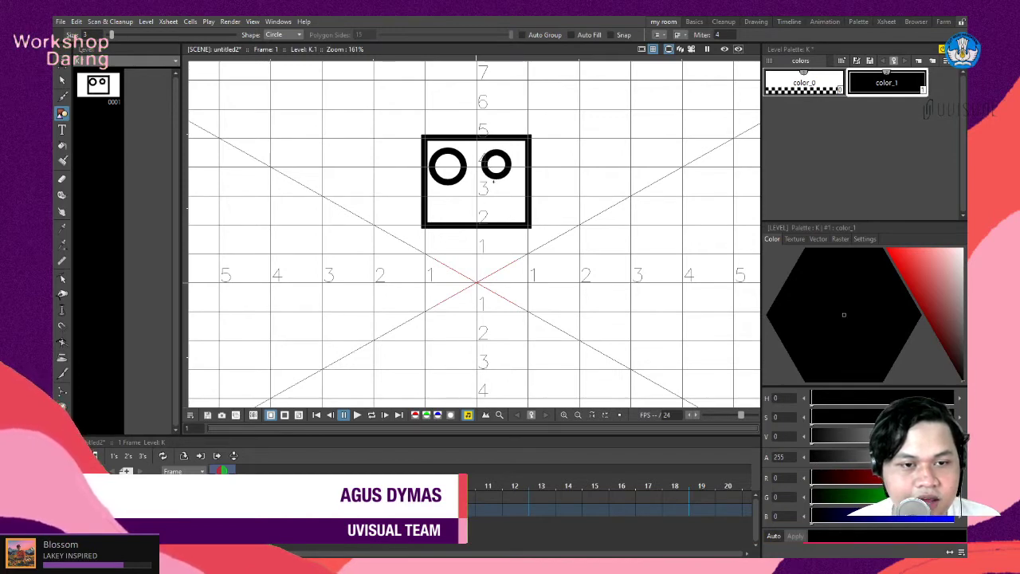
click(63, 81)
click(457, 182)
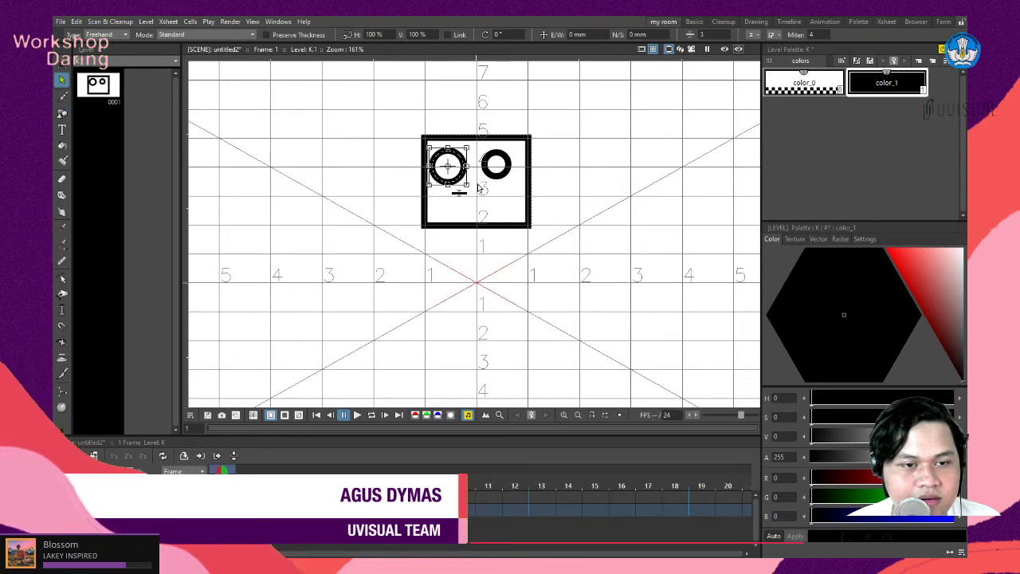
scroll(467, 183, up, 3)
drag(460, 181, 482, 178)
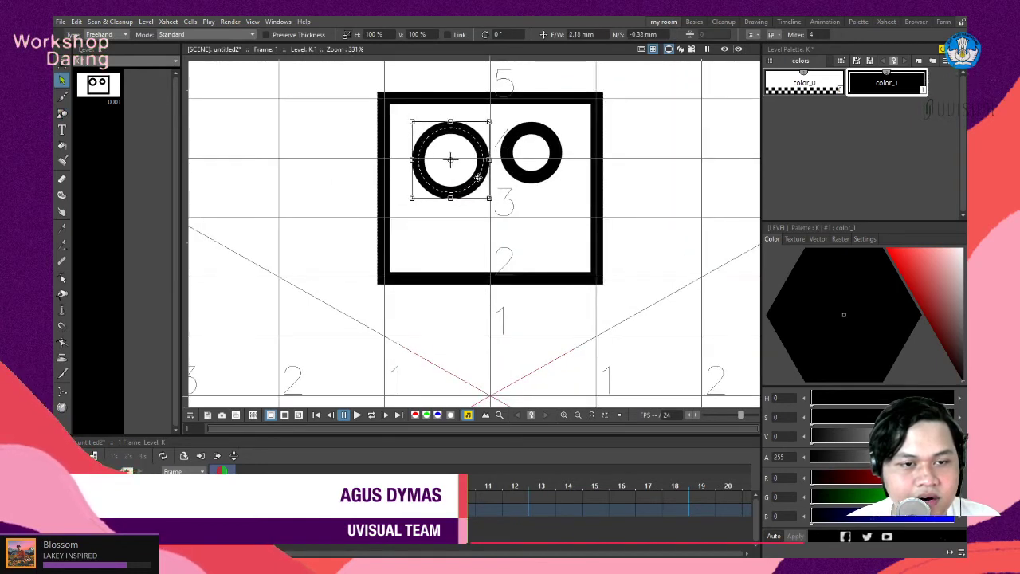
click(546, 172)
drag(551, 170, 562, 174)
click(648, 190)
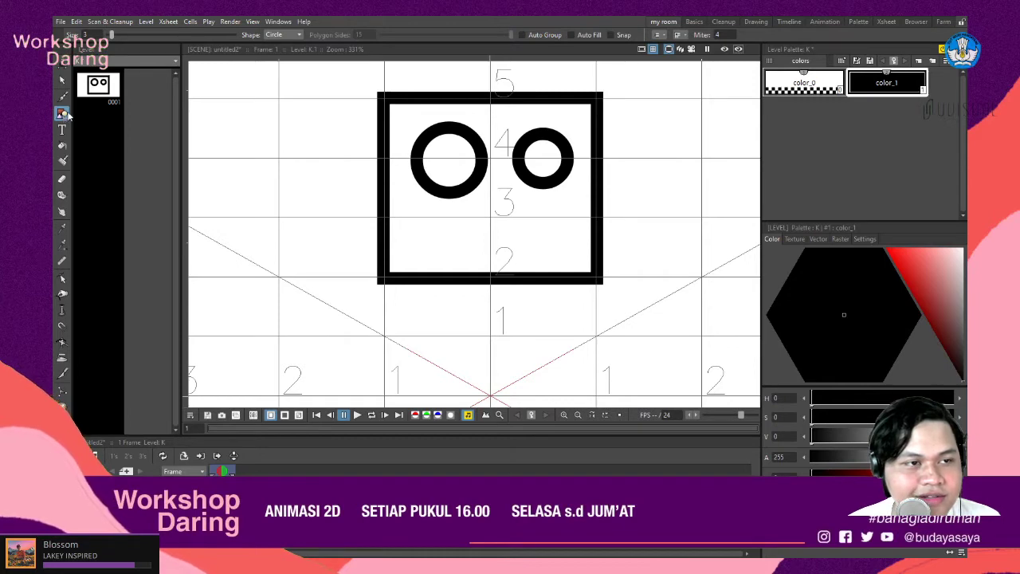
Set the Geometric tool's shape to Rectangle.
click(285, 34)
click(284, 45)
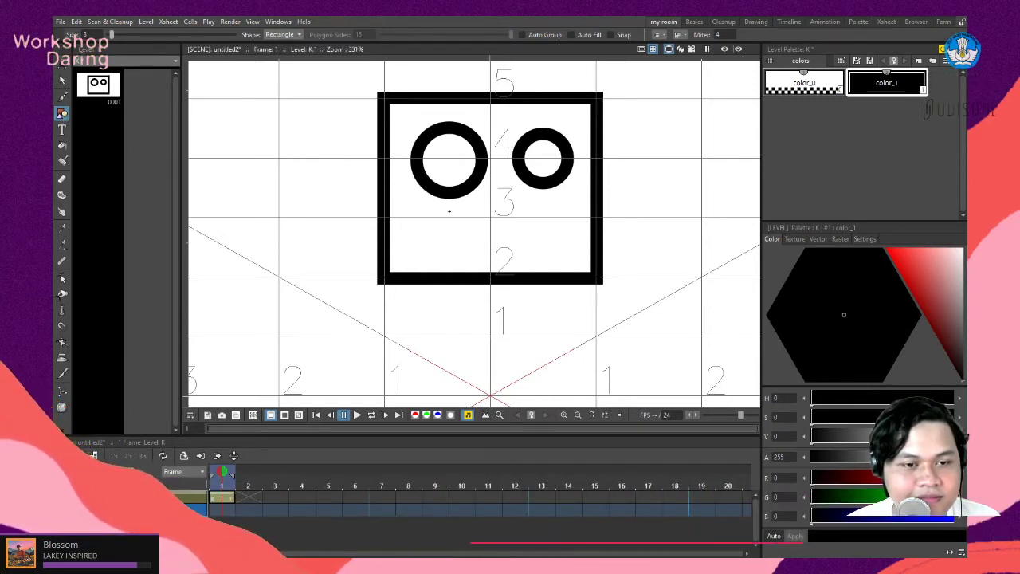
drag(427, 209, 562, 217)
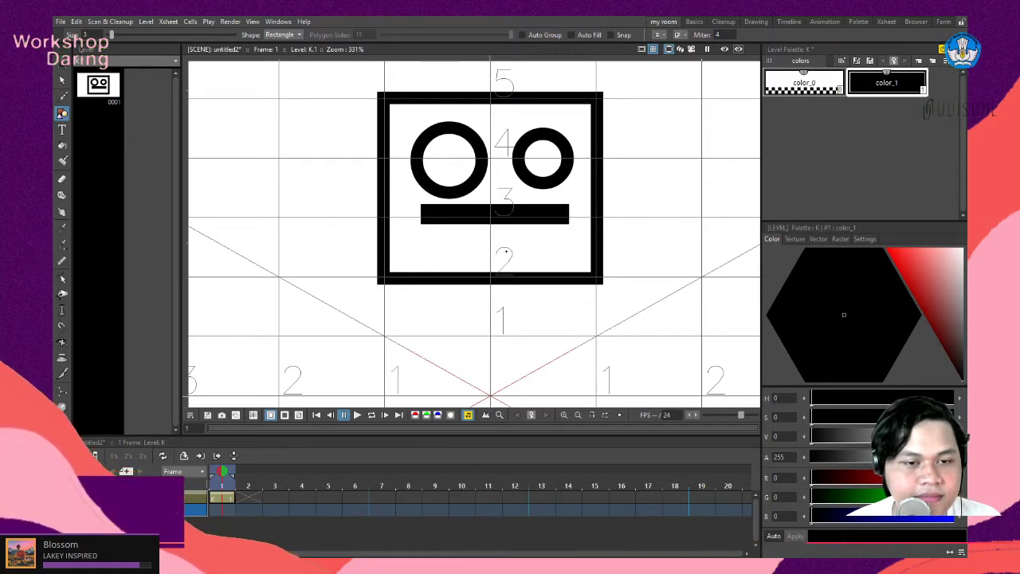
key(ctrl+z)
drag(430, 248, 566, 258)
key(ctrl+z)
Draw a wide, low rectangle as the mouth below the eyes and shift it about 1 mm left onto the vertical centre line.
drag(439, 208, 478, 224)
drag(548, 234, 560, 235)
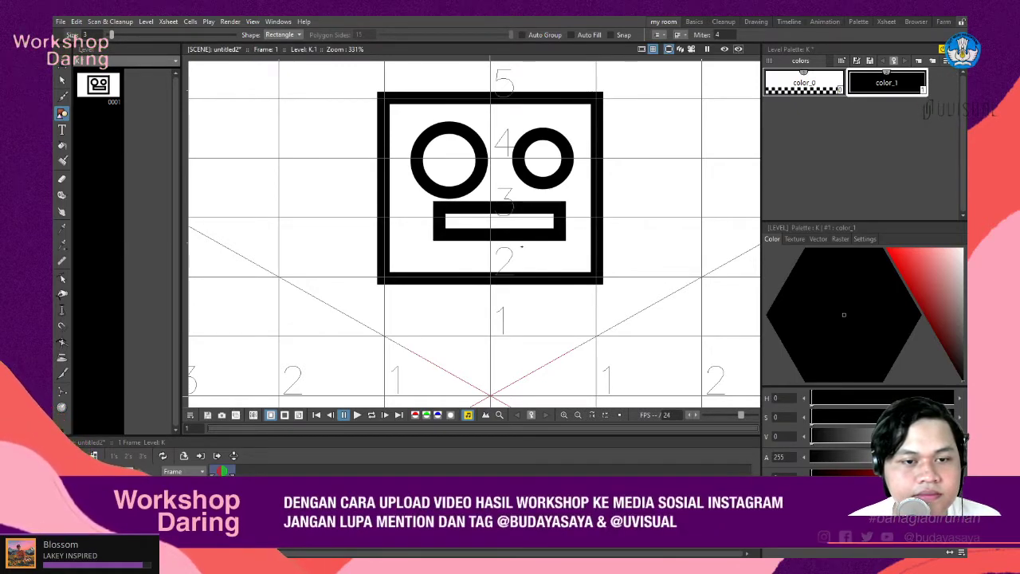
click(63, 80)
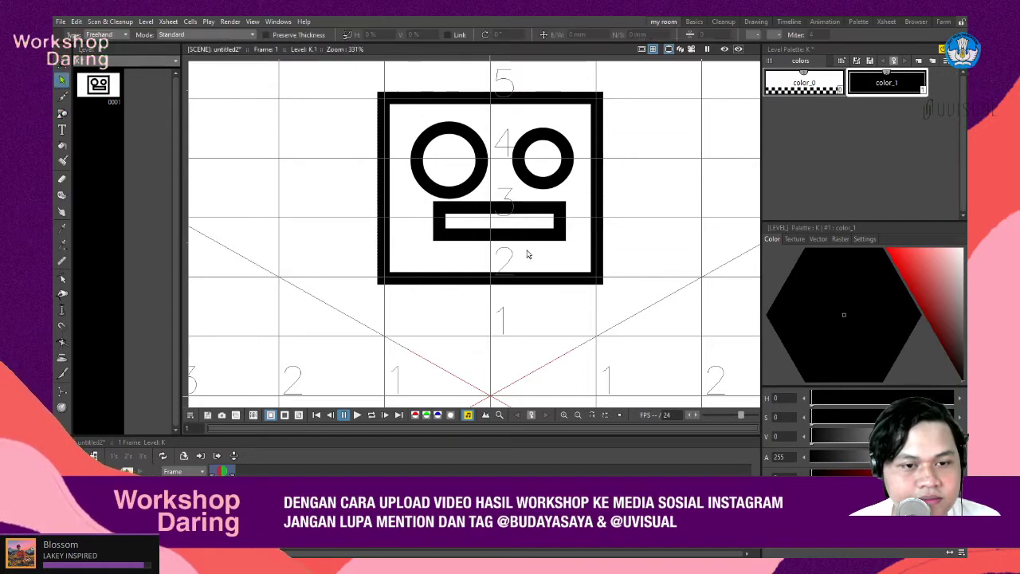
click(547, 208)
drag(547, 207, 544, 208)
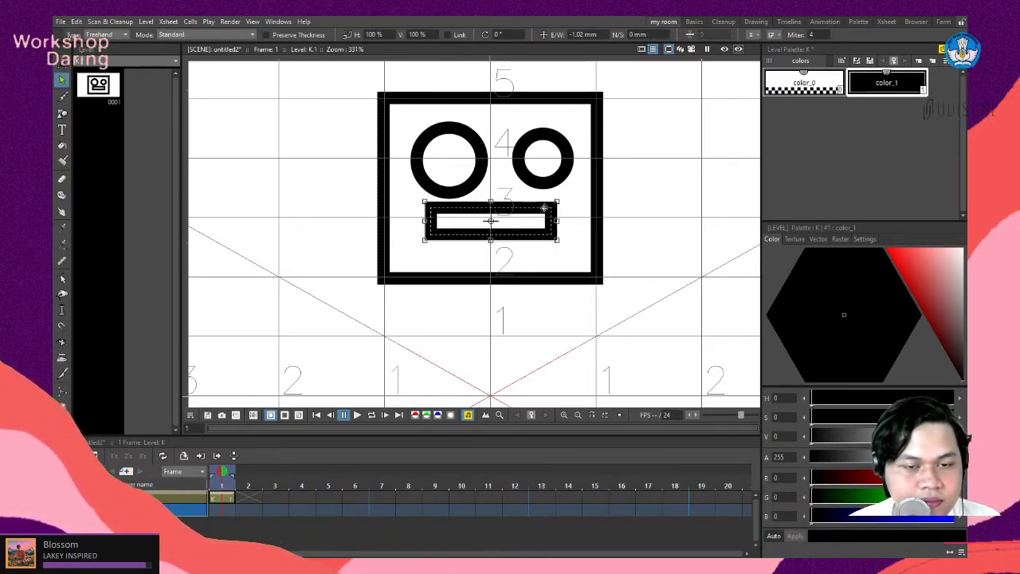
Deselect the mouth and draw a small flat rectangle on top of the head at its right corner.
click(569, 235)
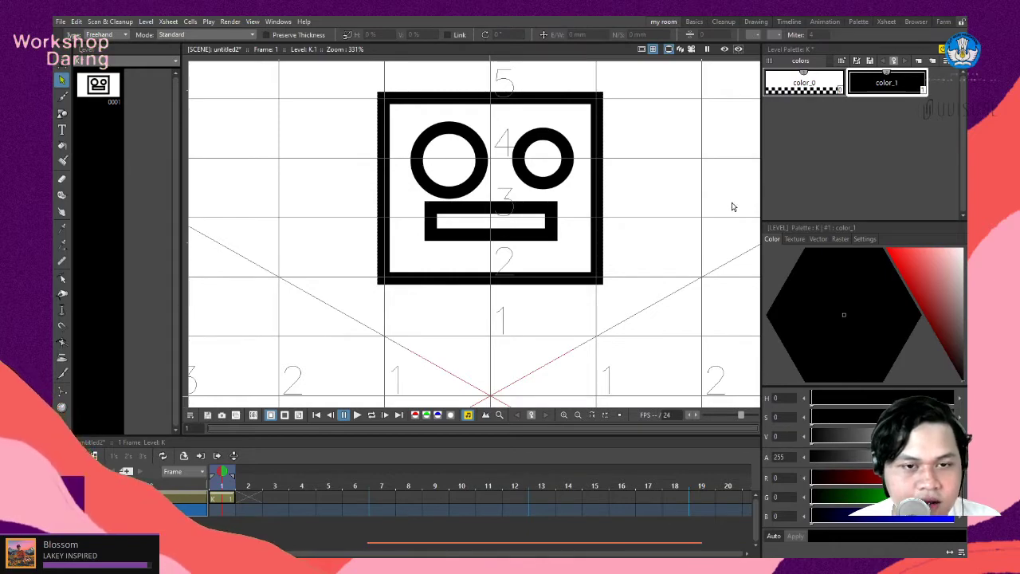
scroll(651, 152, down, 1)
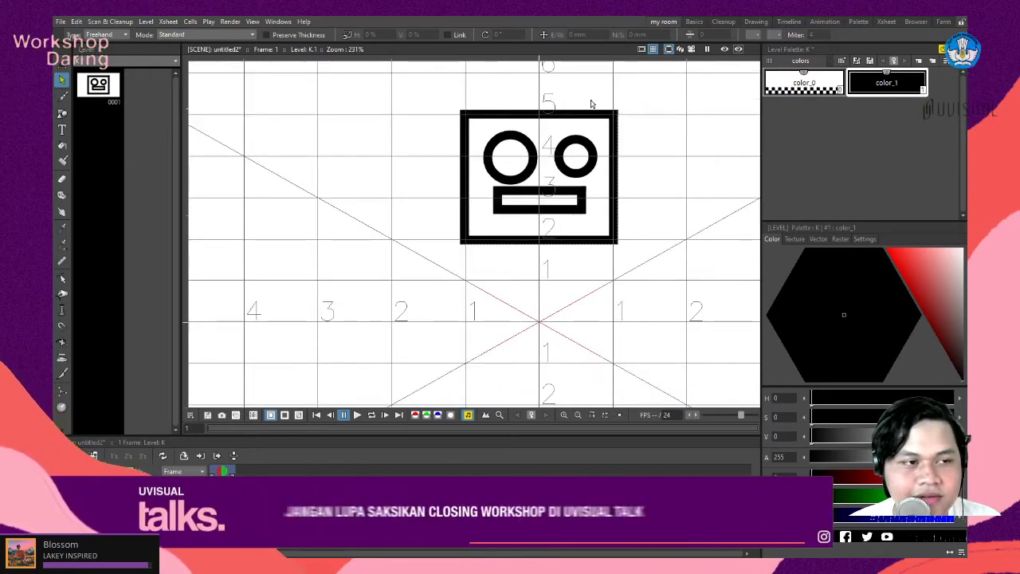
scroll(591, 103, down, 2)
scroll(654, 119, up, 3)
scroll(556, 83, down, 3)
scroll(558, 176, up, 3)
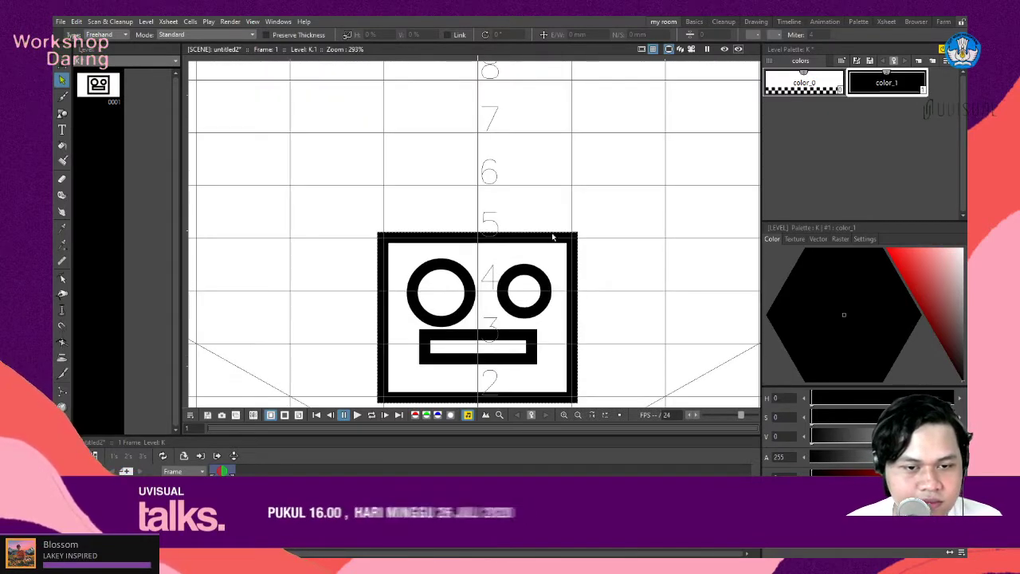
click(62, 113)
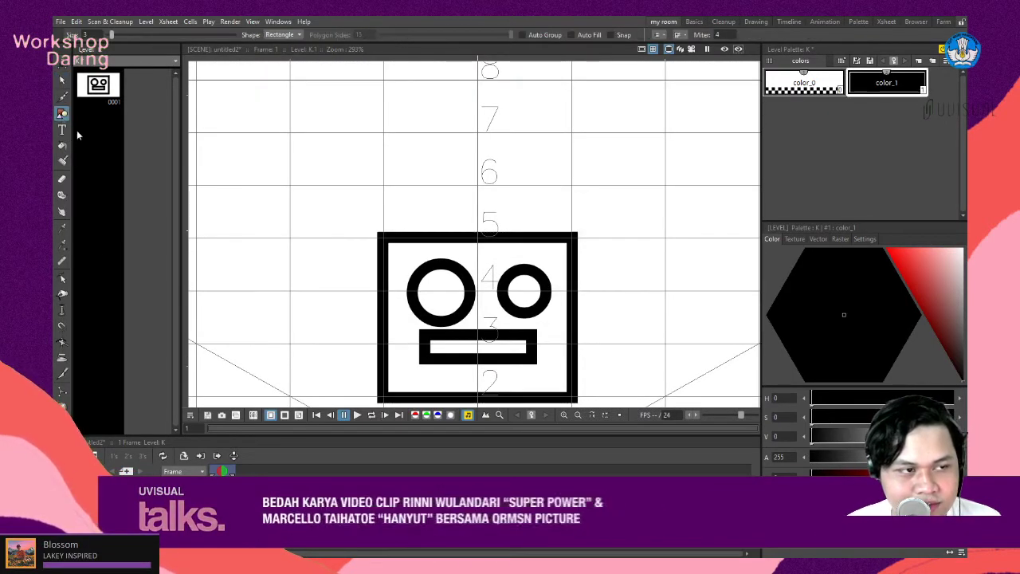
drag(574, 223, 575, 216)
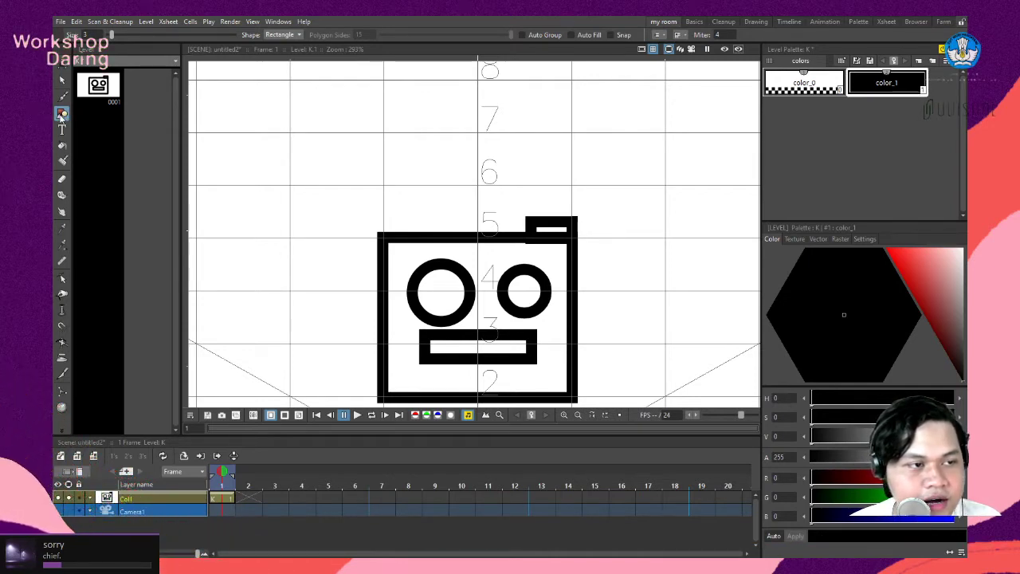
Draw a vertical antenna with the Line shape from the small rectangle on the head up past field guide row 7.
click(287, 74)
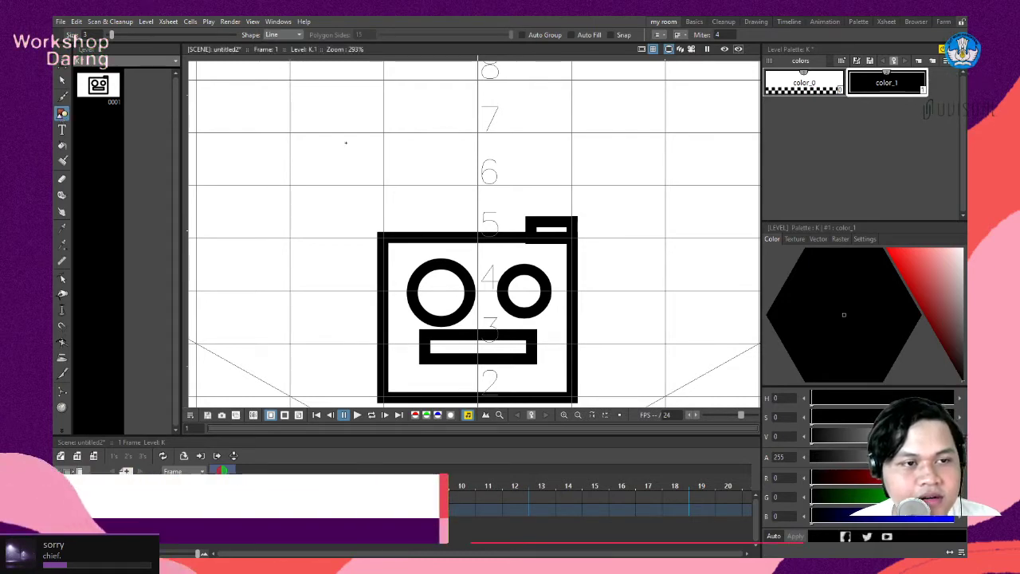
drag(552, 217, 558, 180)
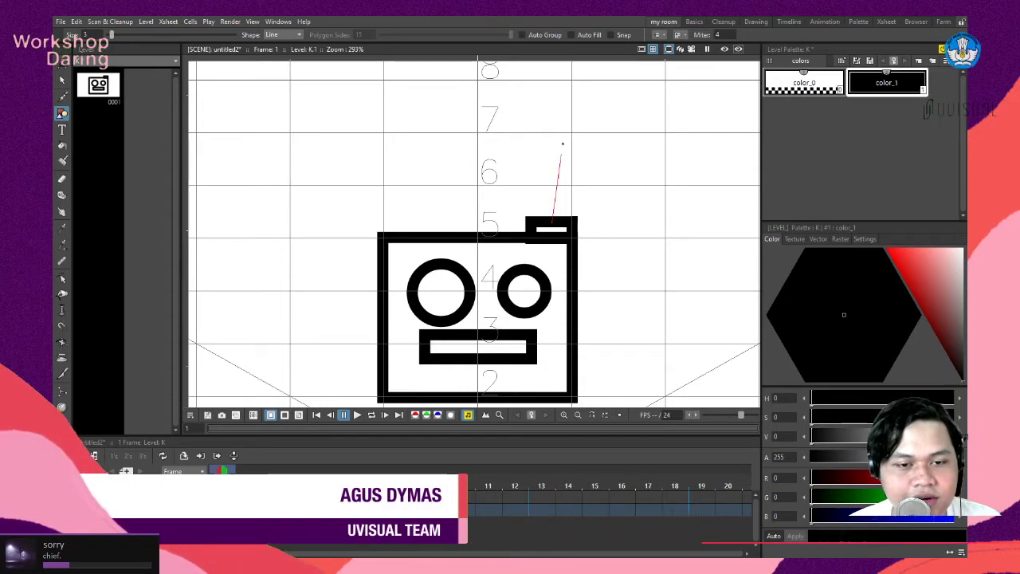
drag(554, 101, 554, 101)
scroll(607, 257, down, 3)
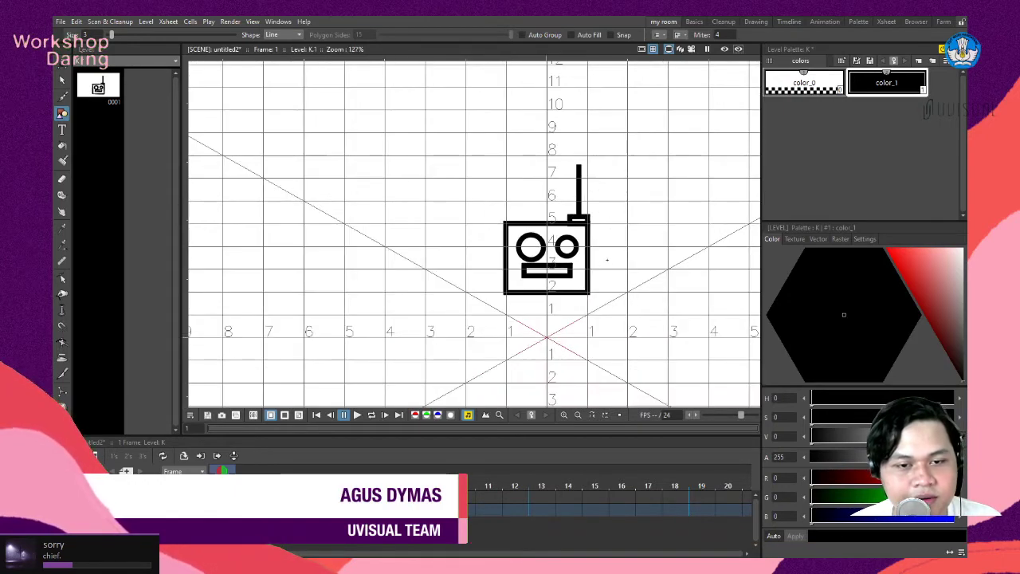
Draw a small neck rectangle below the head on the vertical centre line, using the Rectangle shape.
scroll(557, 340, up, 2)
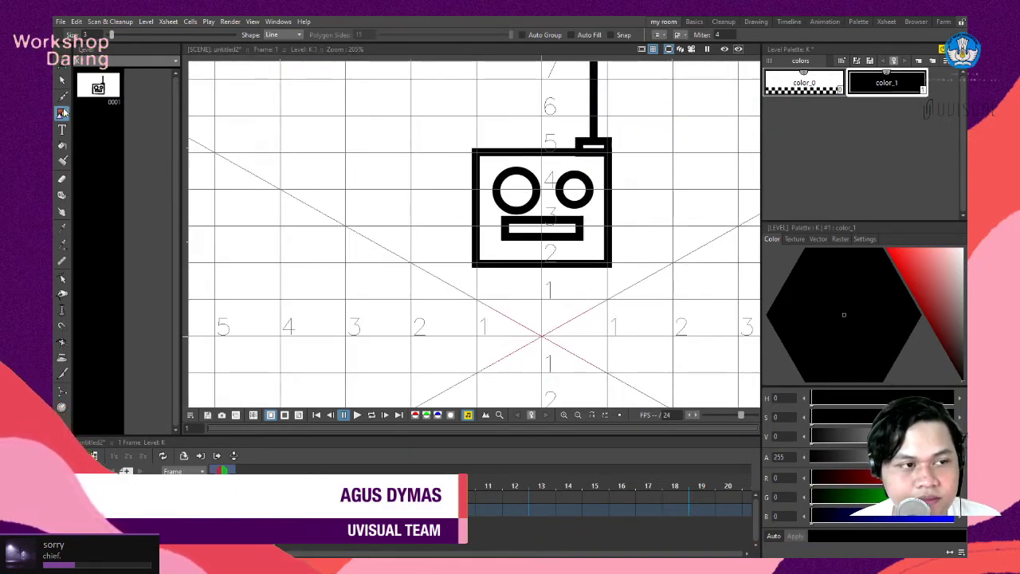
click(283, 35)
click(283, 46)
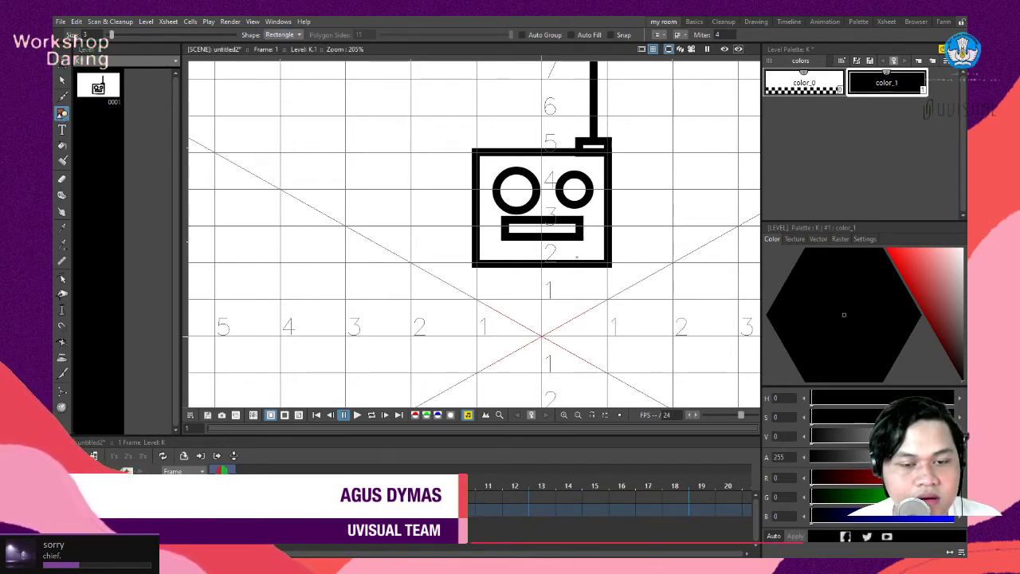
scroll(569, 282, up, 1)
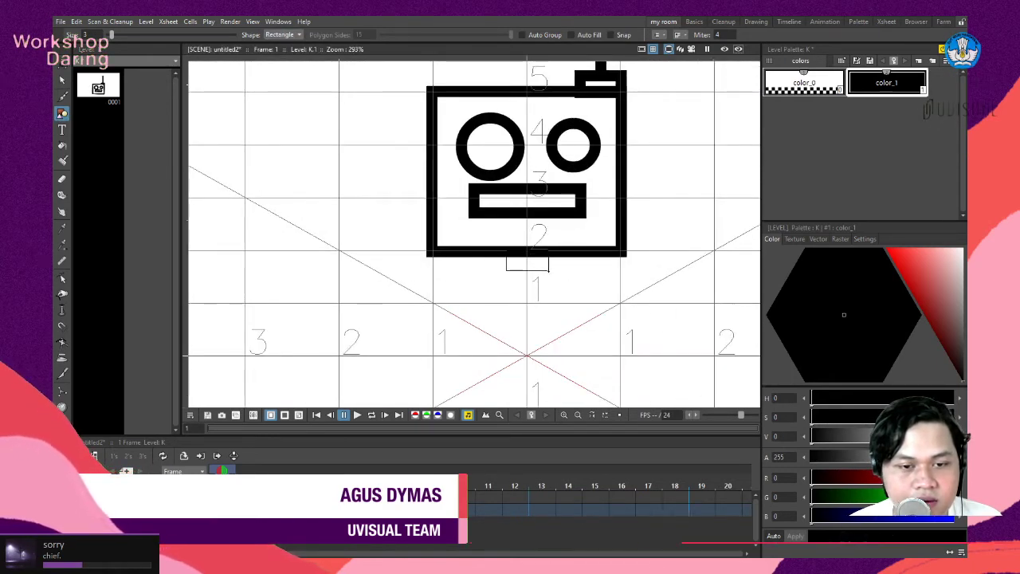
drag(548, 284, 548, 286)
scroll(568, 267, down, 1)
scroll(568, 267, up, 2)
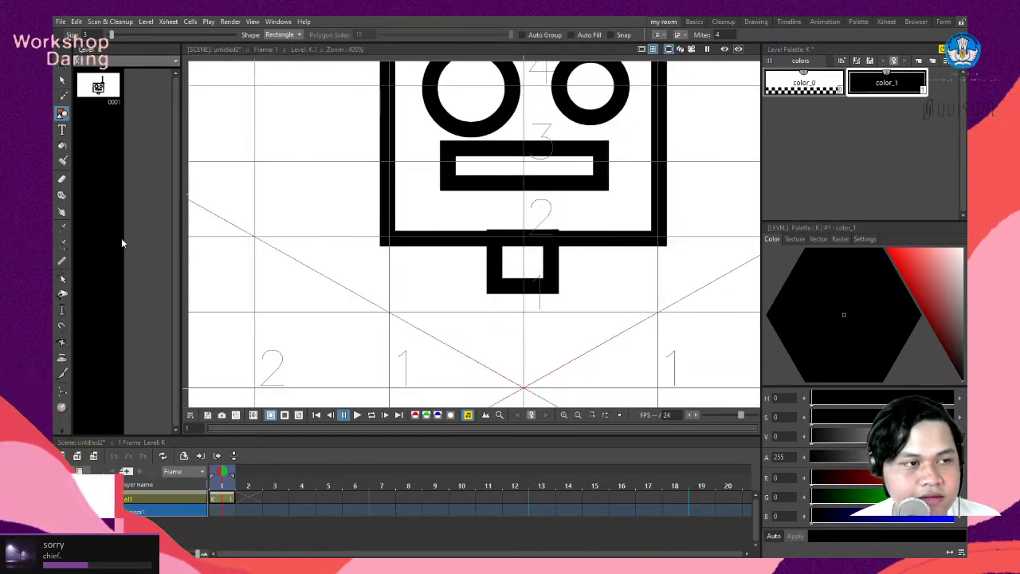
Shift the neck rectangle 0.48 mm down and deselect it.
click(63, 79)
click(550, 288)
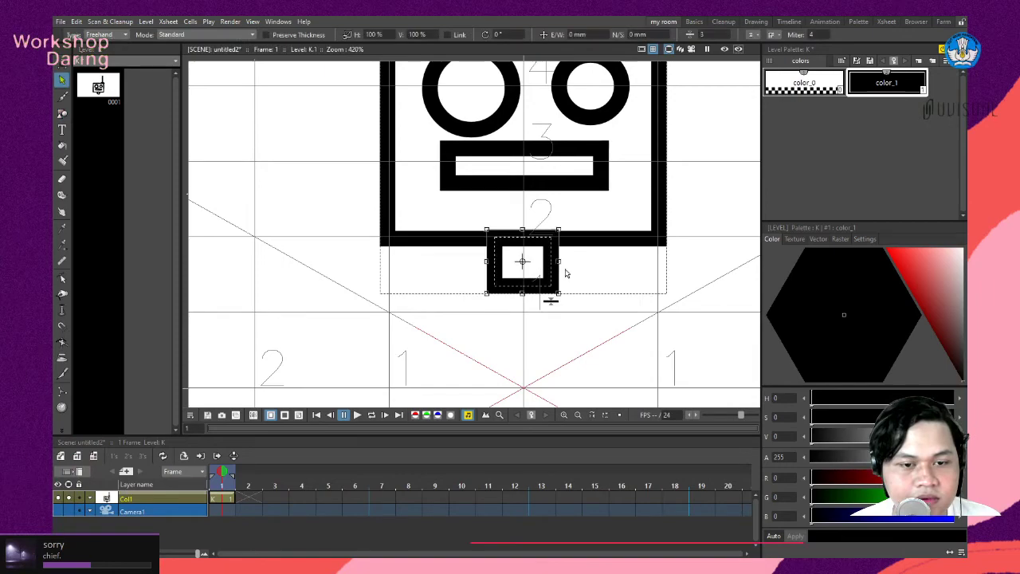
key(Down)
key(Down)
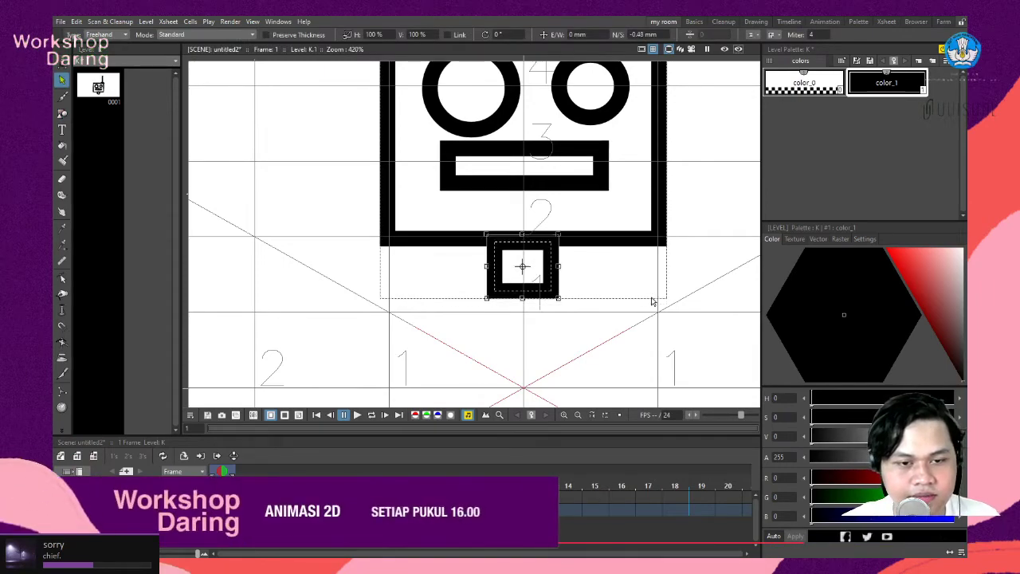
click(617, 288)
scroll(614, 291, down, 6)
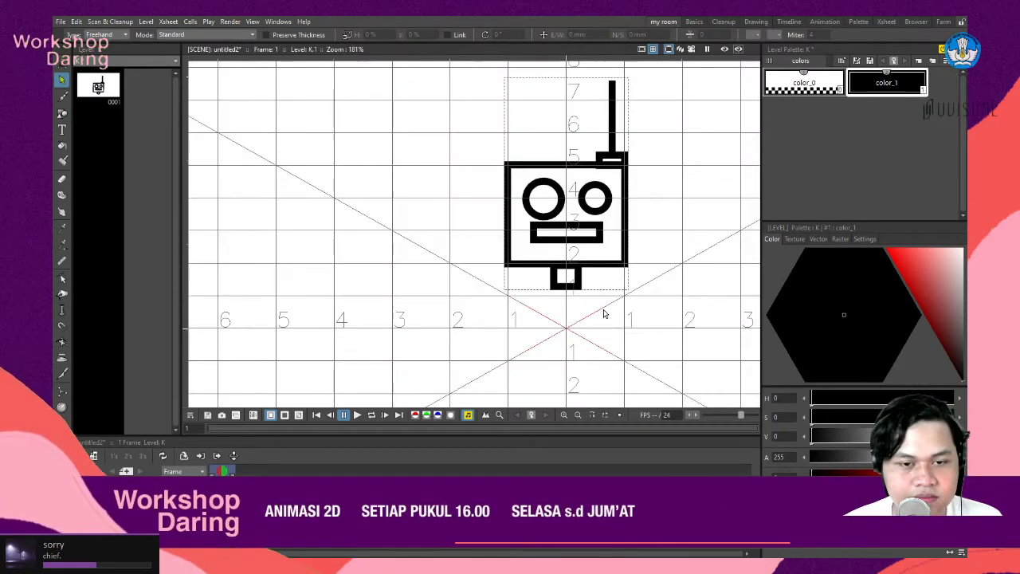
scroll(615, 329, up, 2)
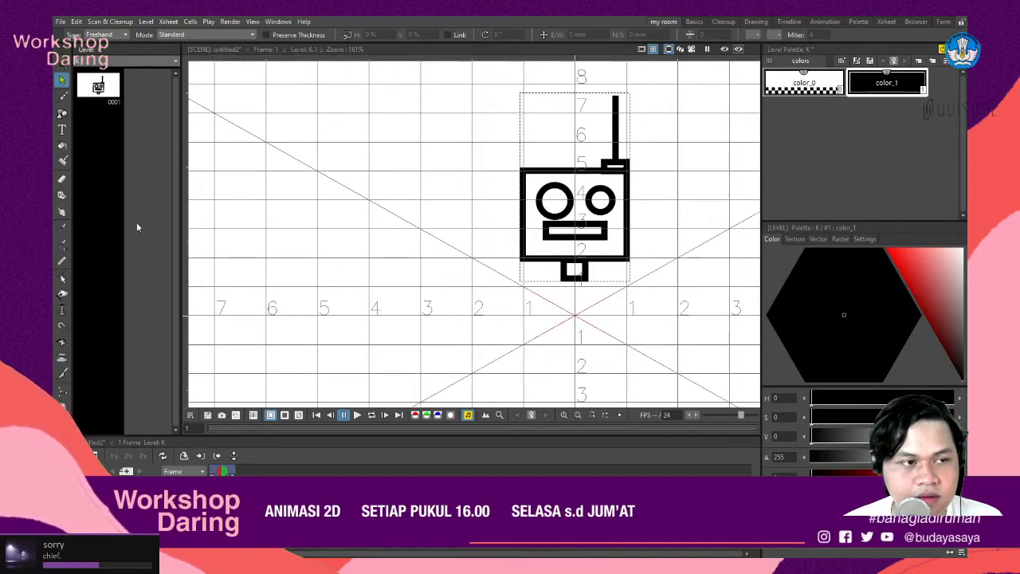
Draw a wide torso rectangle below the neck, four columns wide and one row above and below the grid centre.
key(g)
scroll(597, 313, down, 5)
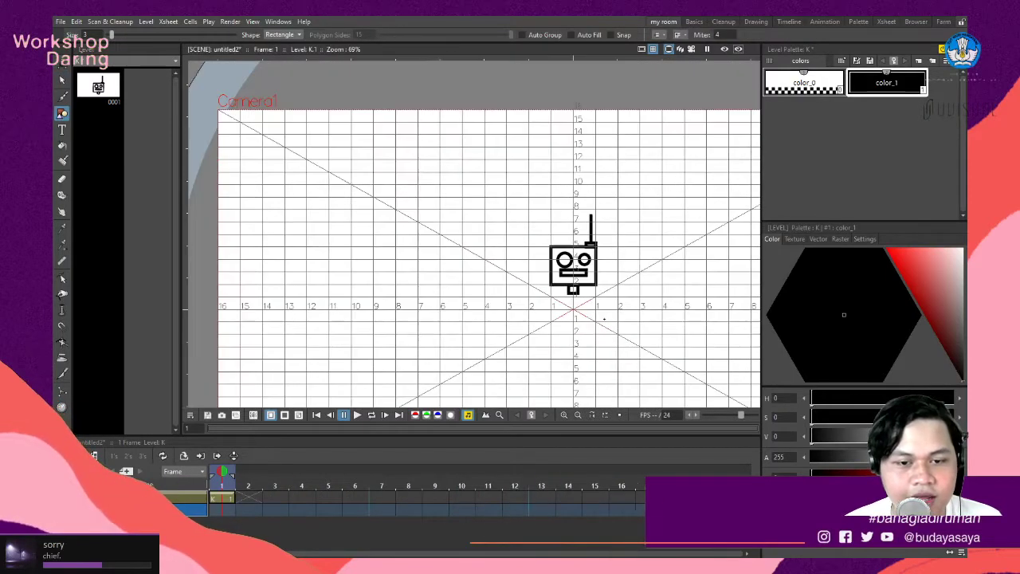
scroll(597, 313, up, 3)
scroll(518, 376, up, 2)
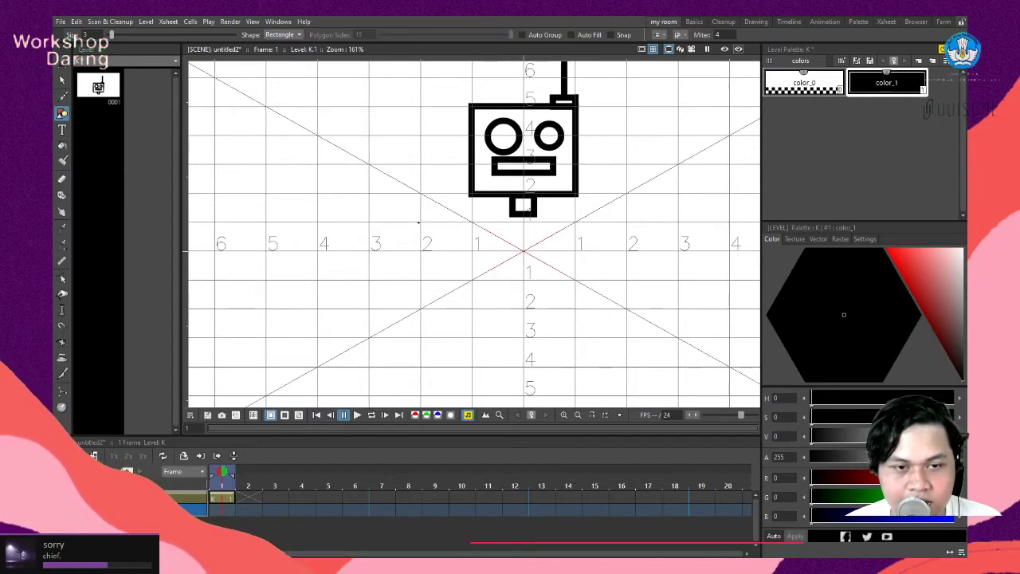
mouse_move(421, 222)
mouse_down()
mouse_move(643, 262)
mouse_move(638, 279)
mouse_move(627, 280)
mouse_up()
scroll(529, 309, down, 3)
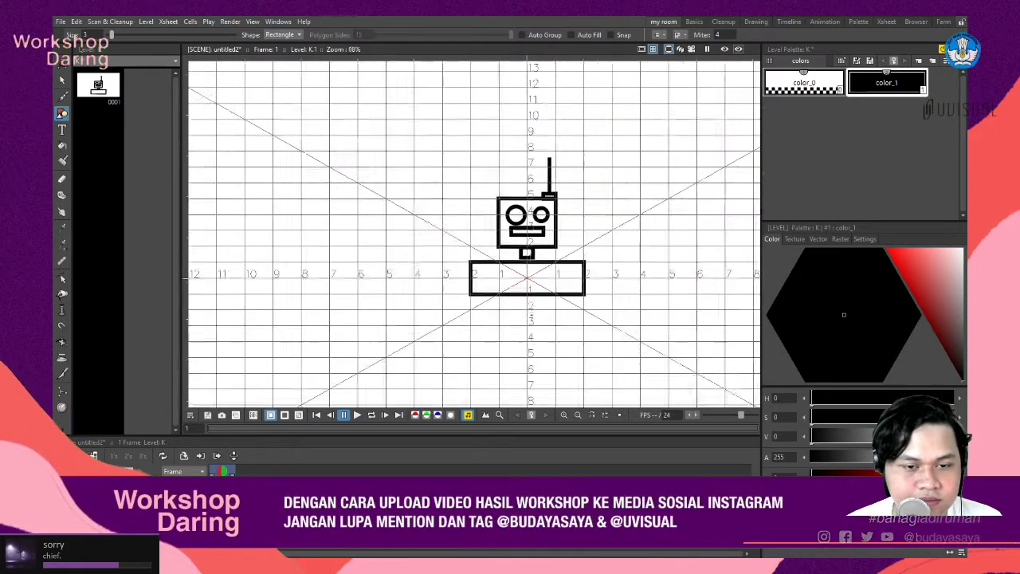
Draw a narrower lower-body rectangle under the torso, centred on the vertical line and reaching down to row 4.
scroll(525, 347, up, 3)
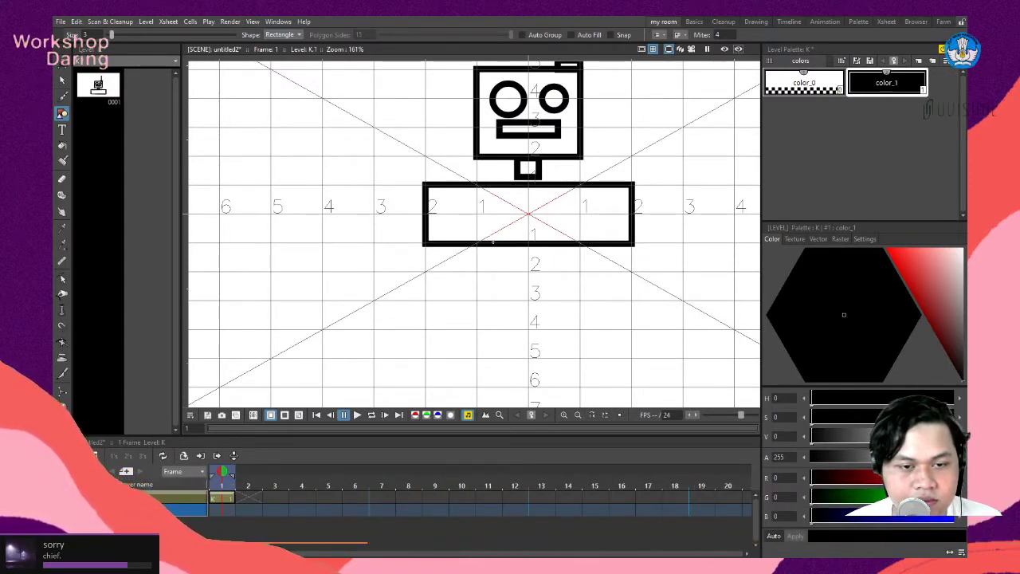
drag(561, 331, 569, 330)
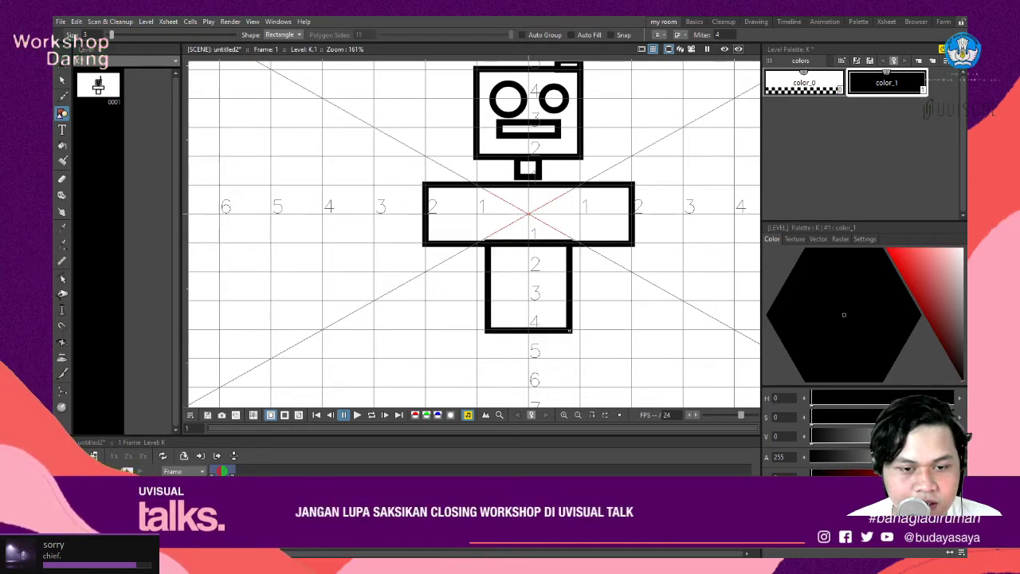
scroll(569, 329, down, 3)
scroll(569, 329, up, 1)
scroll(510, 264, up, 2)
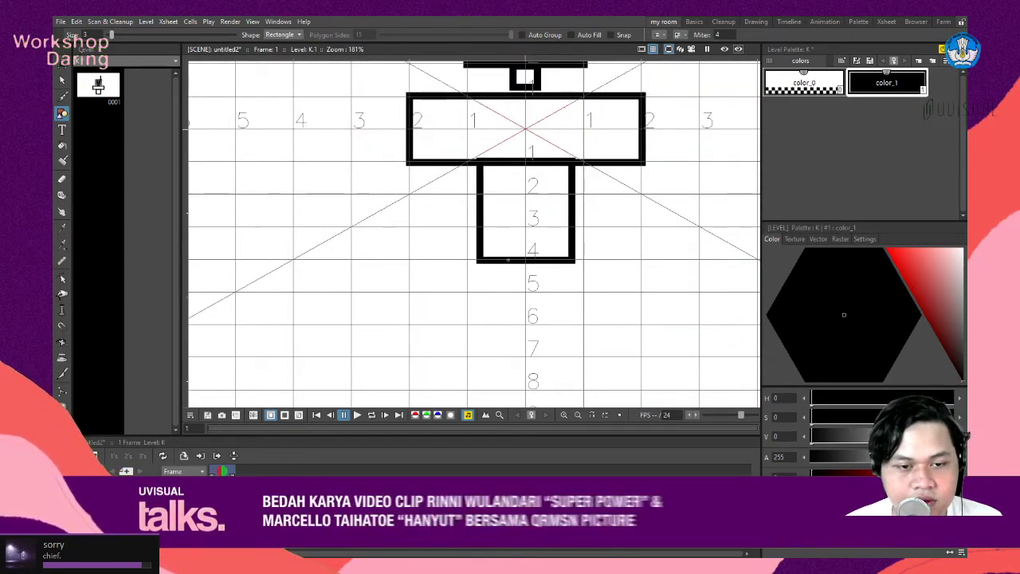
drag(508, 259, 545, 307)
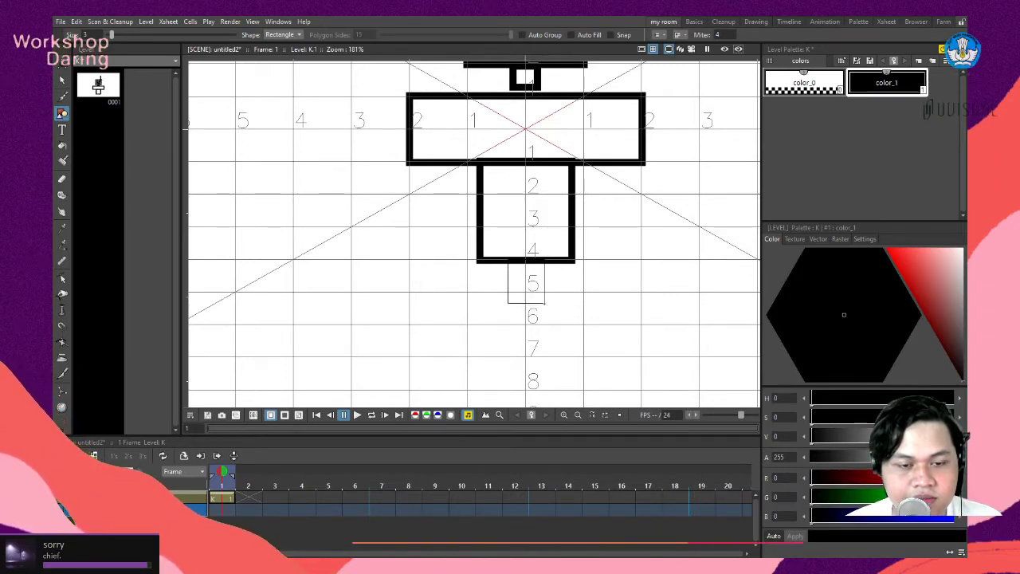
drag(545, 305, 544, 304)
scroll(508, 259, down, 4)
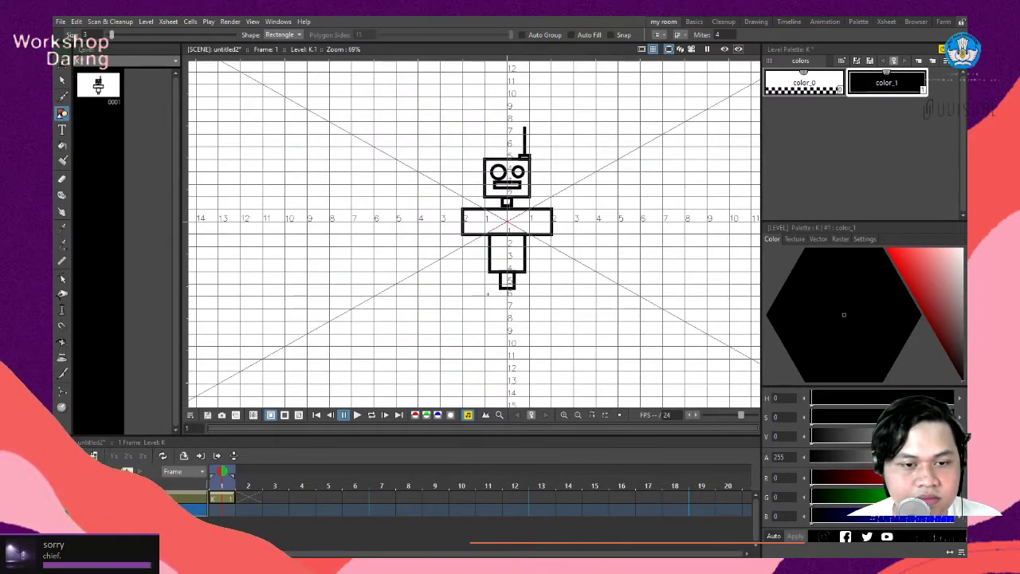
scroll(509, 259, up, 2)
key(ctrl+z)
Draw a low base rectangle under the lower body, two columns wide and spanning rows 4 to 5.
scroll(510, 273, up, 2)
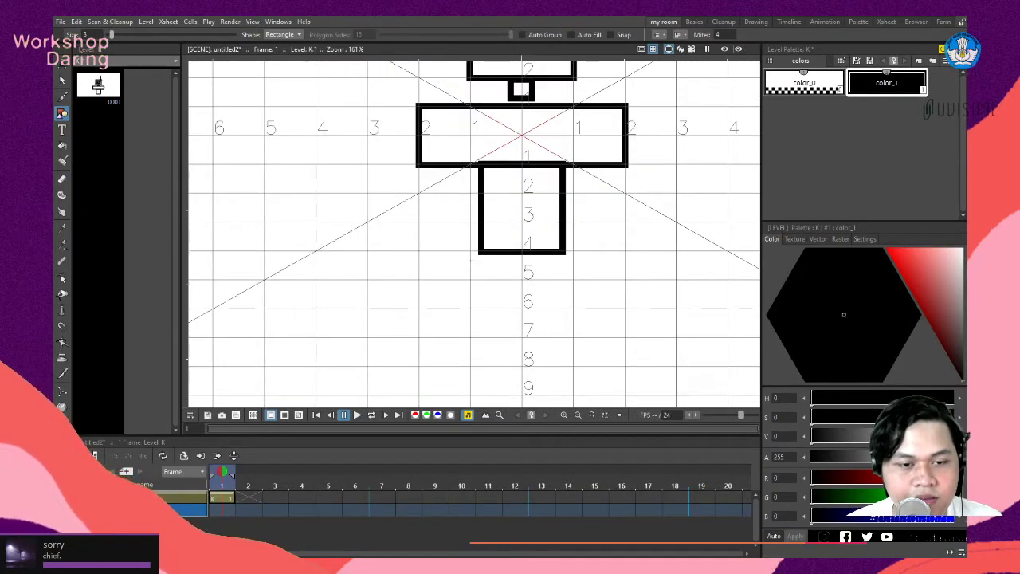
drag(570, 282, 574, 281)
scroll(547, 166, down, 5)
scroll(565, 103, up, 2)
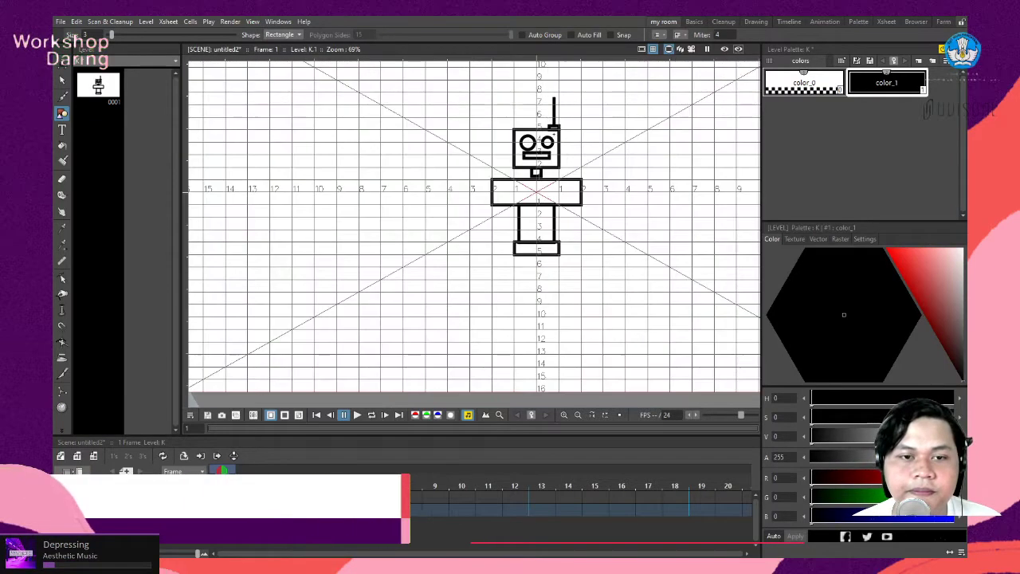
Hide the field guide and examine the robot's assembled shapes without the grid.
click(653, 50)
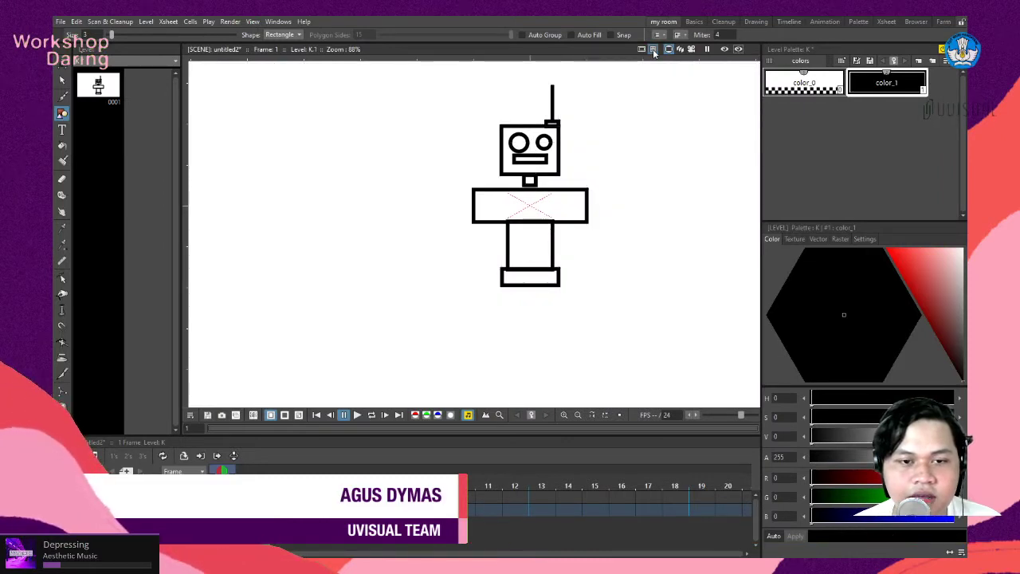
click(653, 50)
click(654, 50)
click(654, 51)
click(653, 51)
scroll(557, 206, up, 3)
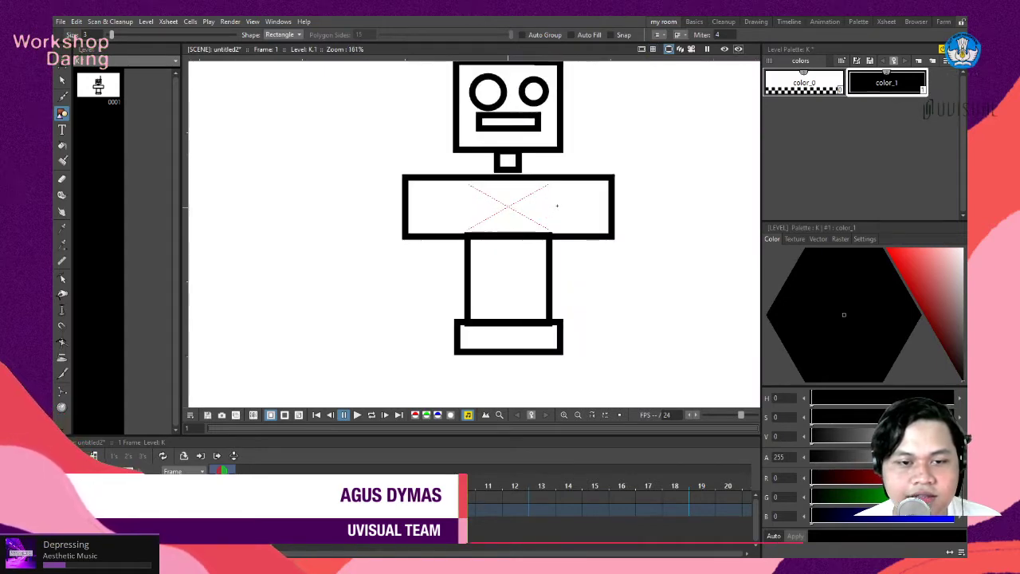
scroll(557, 207, down, 3)
scroll(556, 207, up, 3)
scroll(525, 257, down, 1)
scroll(525, 257, up, 1)
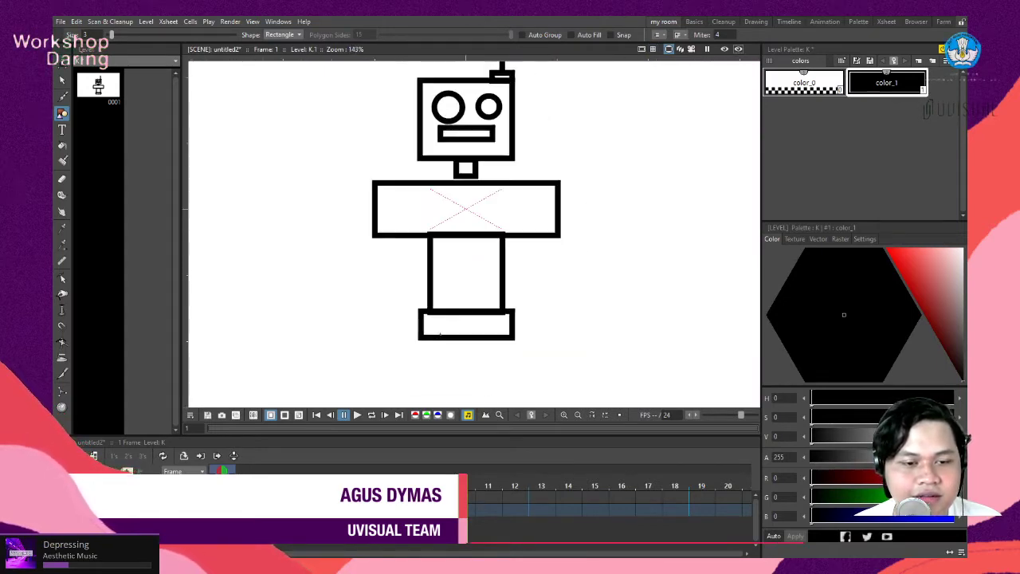
scroll(506, 250, up, 2)
scroll(507, 250, down, 2)
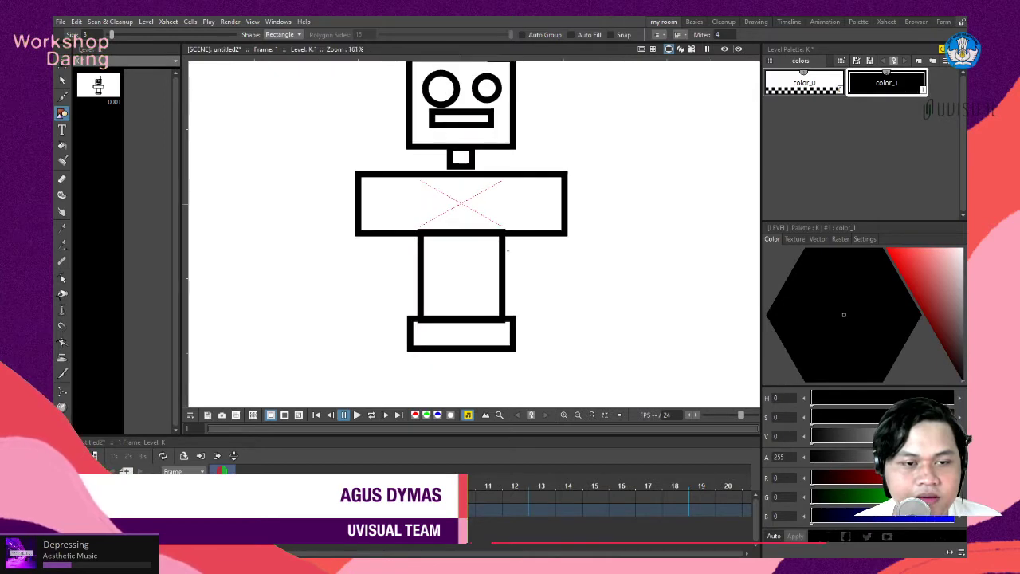
scroll(508, 250, up, 1)
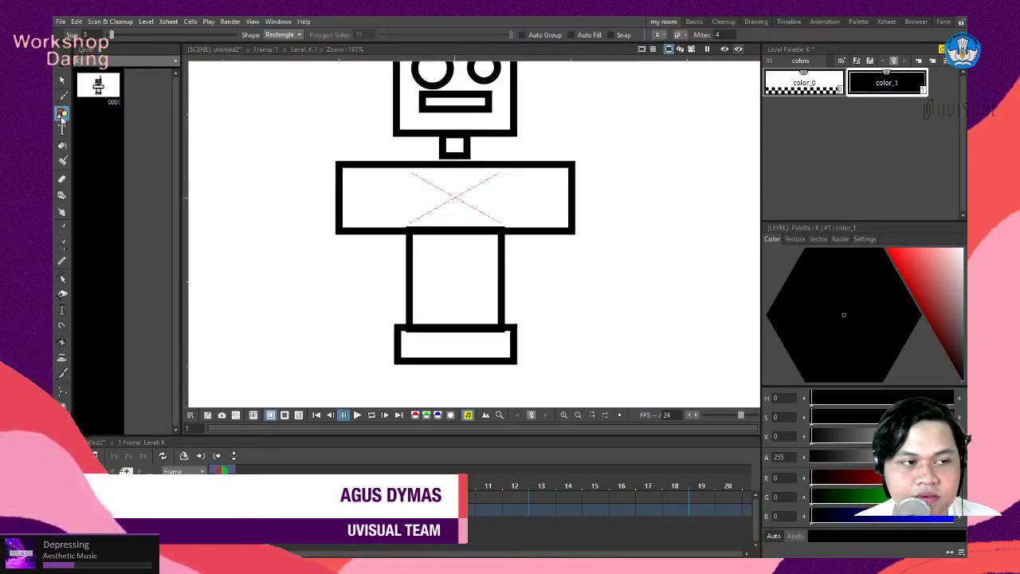
Set the Geometric tool's shape to Polygon with 3 sides.
click(301, 35)
click(282, 103)
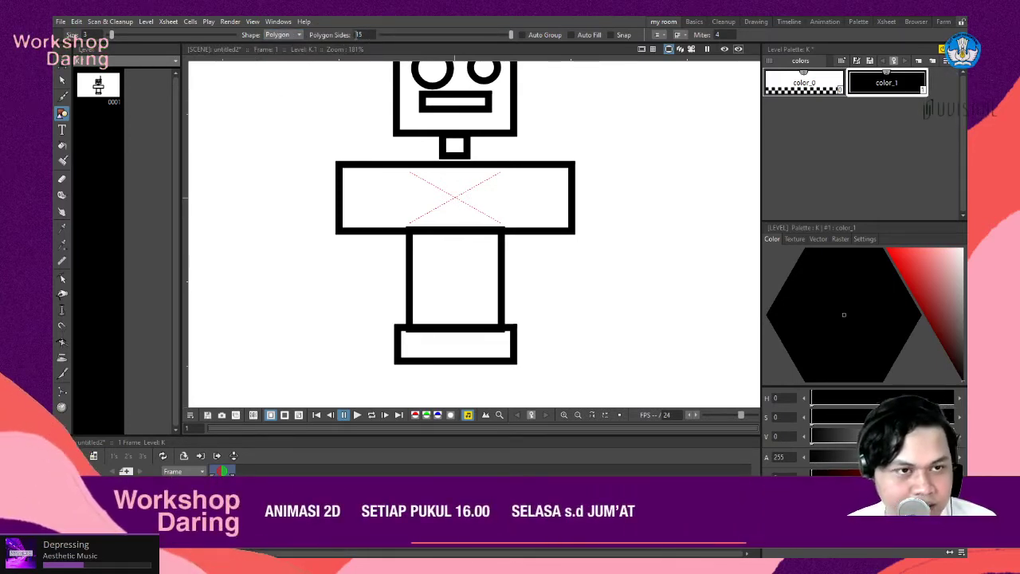
text(3)
key(Return)
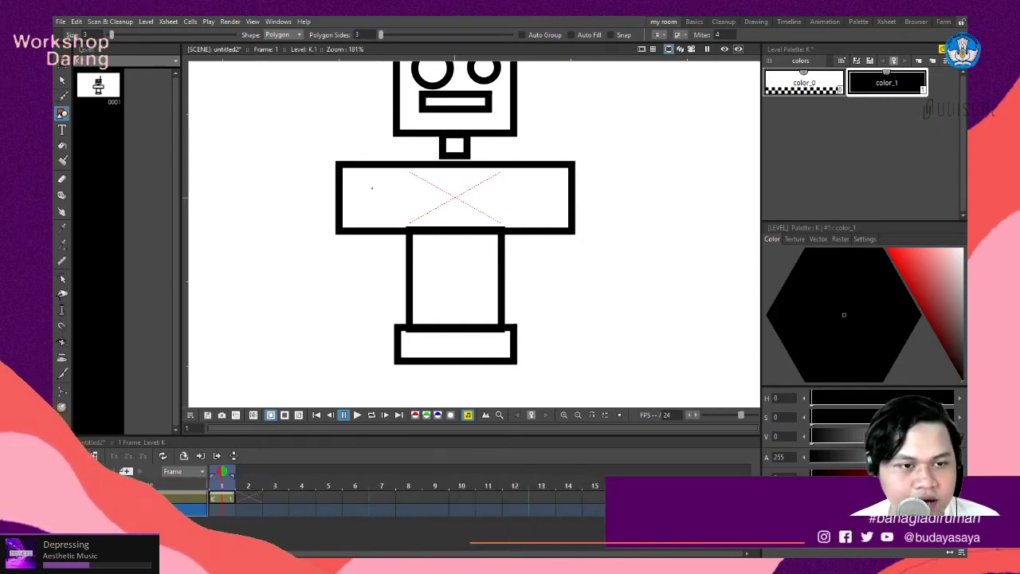
Turn the field guide back on and draw a small upright triangle centred on the torso at the grid centre.
drag(338, 161, 319, 46)
key(ctrl+z)
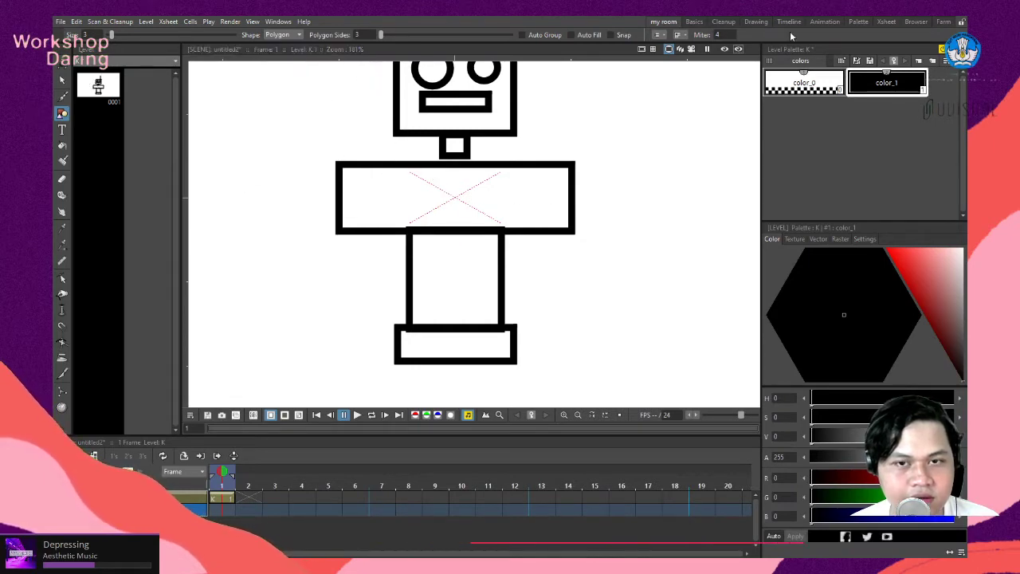
click(653, 49)
drag(454, 195, 456, 175)
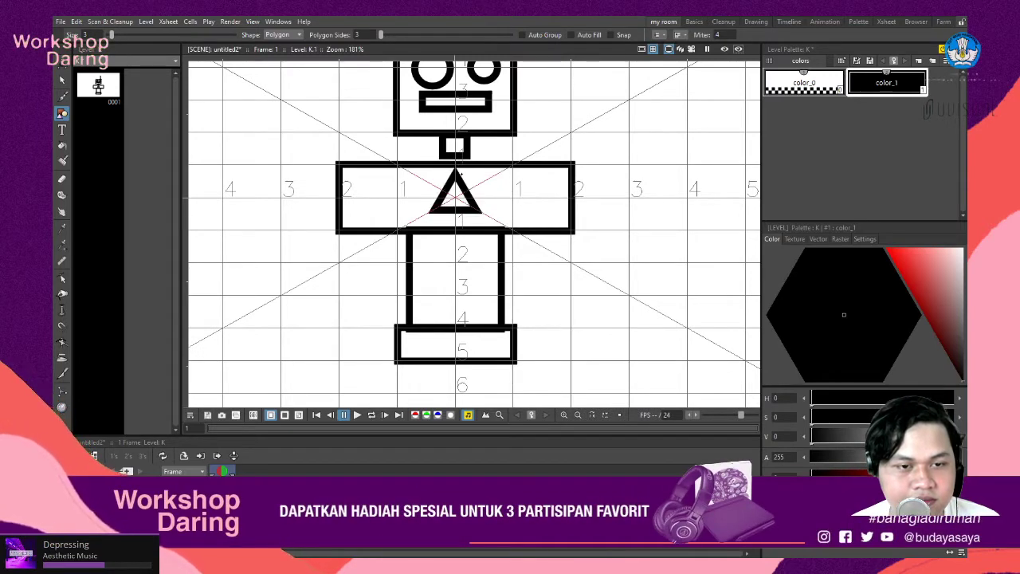
Select the triangle on the torso and flip it vertically so that it points downward.
click(62, 80)
click(467, 184)
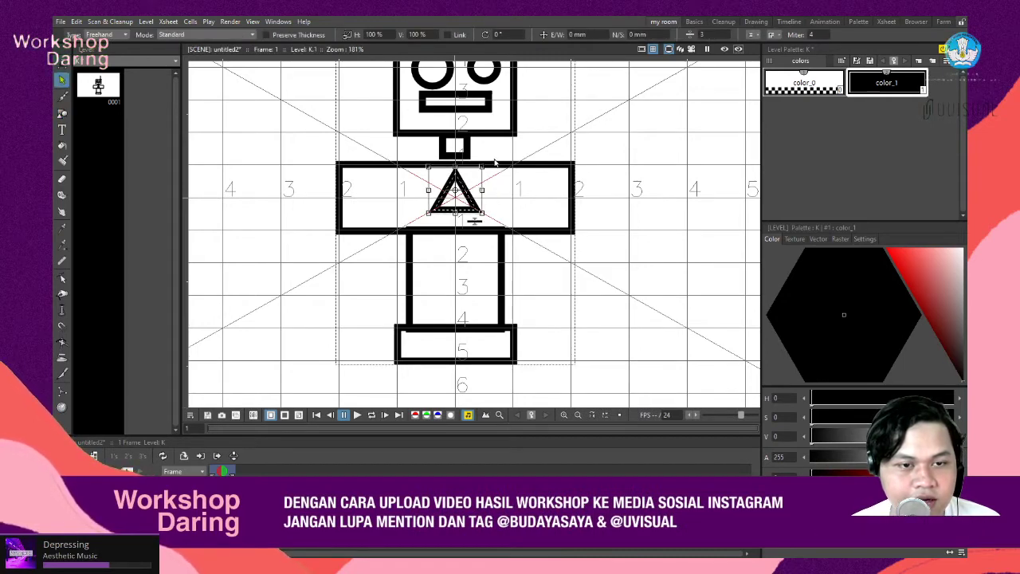
drag(494, 167, 381, 223)
click(502, 193)
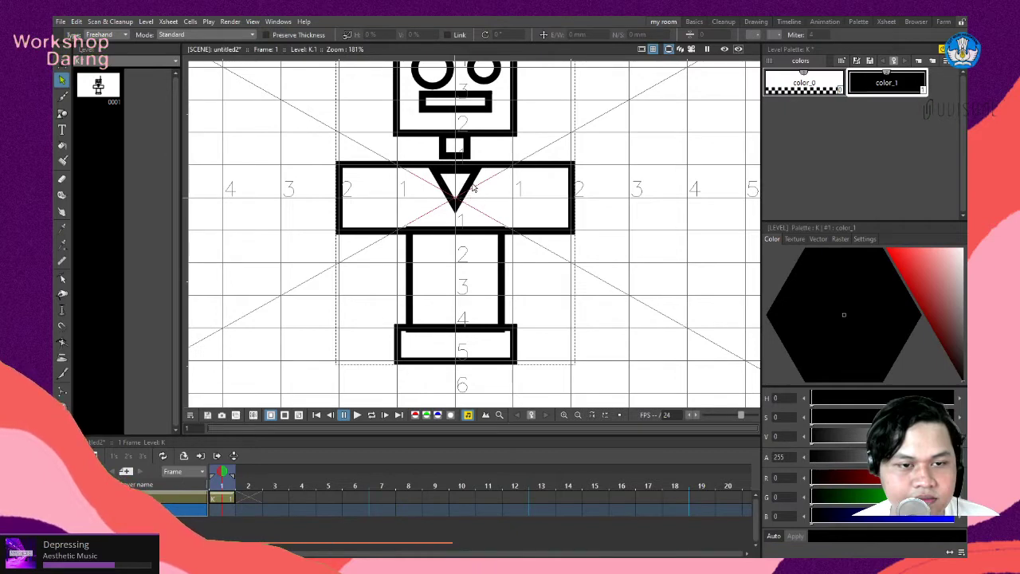
Move the inverted triangle down about 1.91 mm so it sits within the torso rectangle, clear of its upper edge.
click(472, 188)
key(shift+Down)
key(shift+Down)
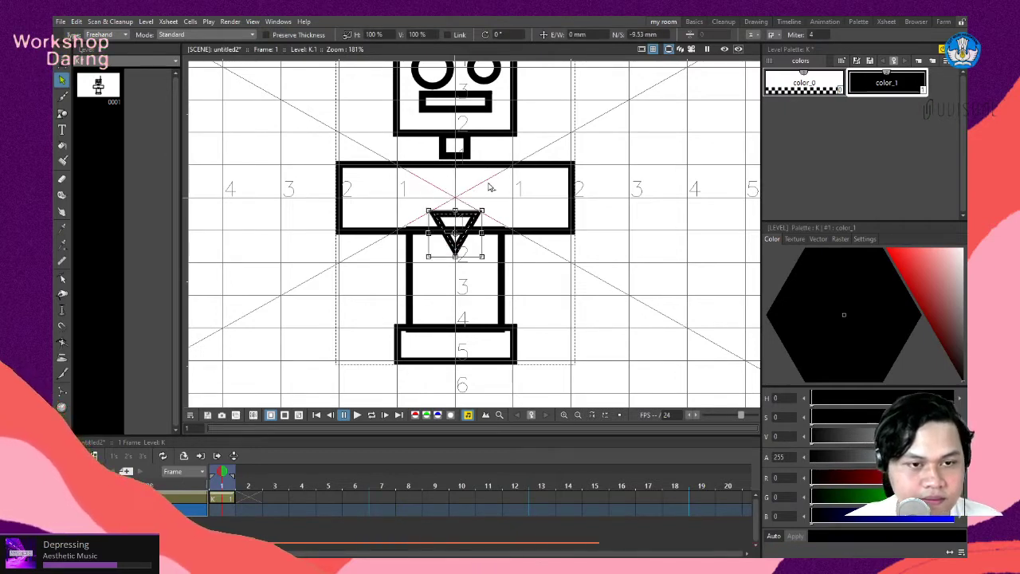
key(shift+Up)
key(shift+Up)
key(Down)
key(Down)
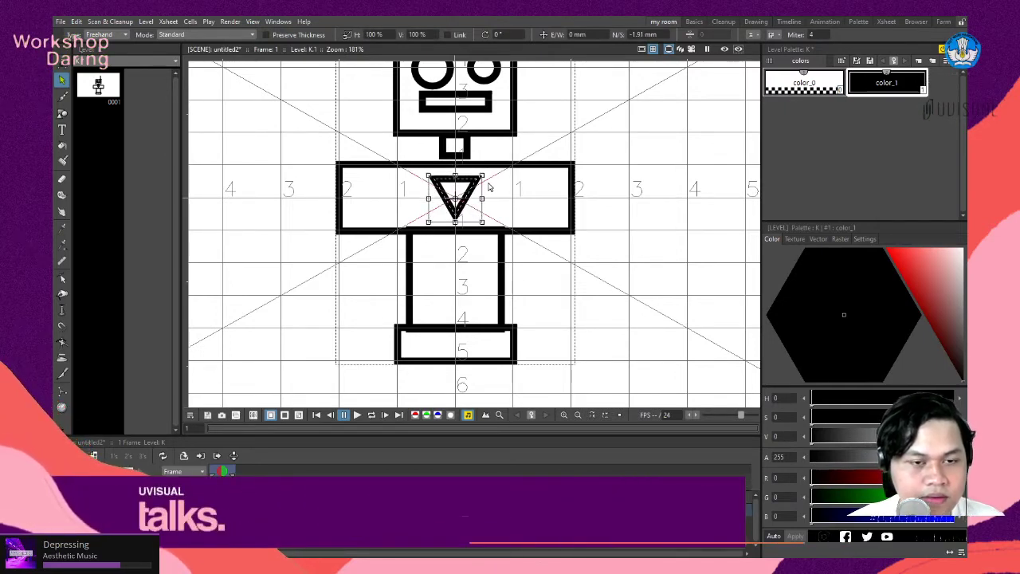
Stretch the neck rectangle downward to about 140% of its height so it meets the torso.
click(503, 151)
click(454, 157)
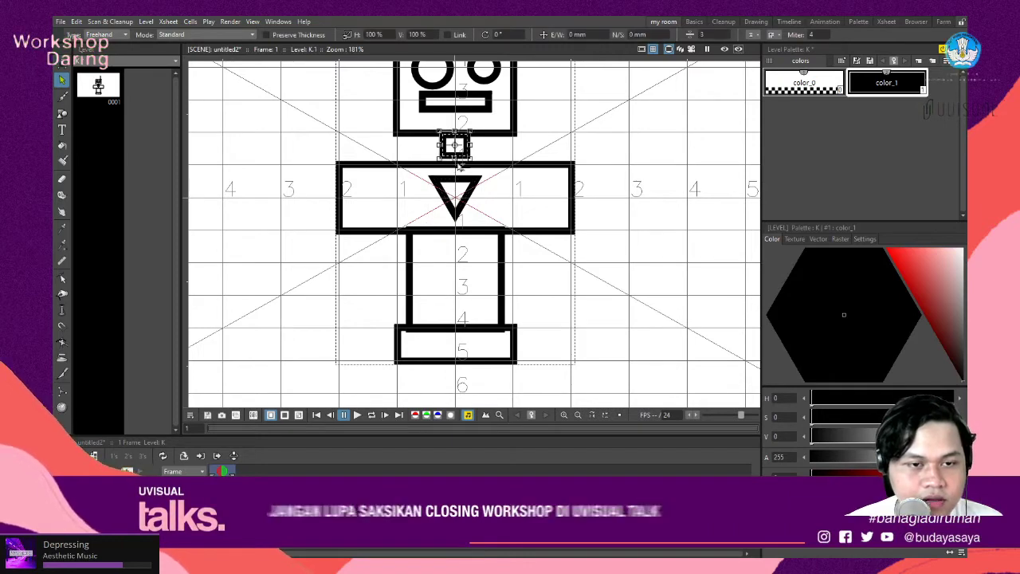
drag(454, 158, 454, 167)
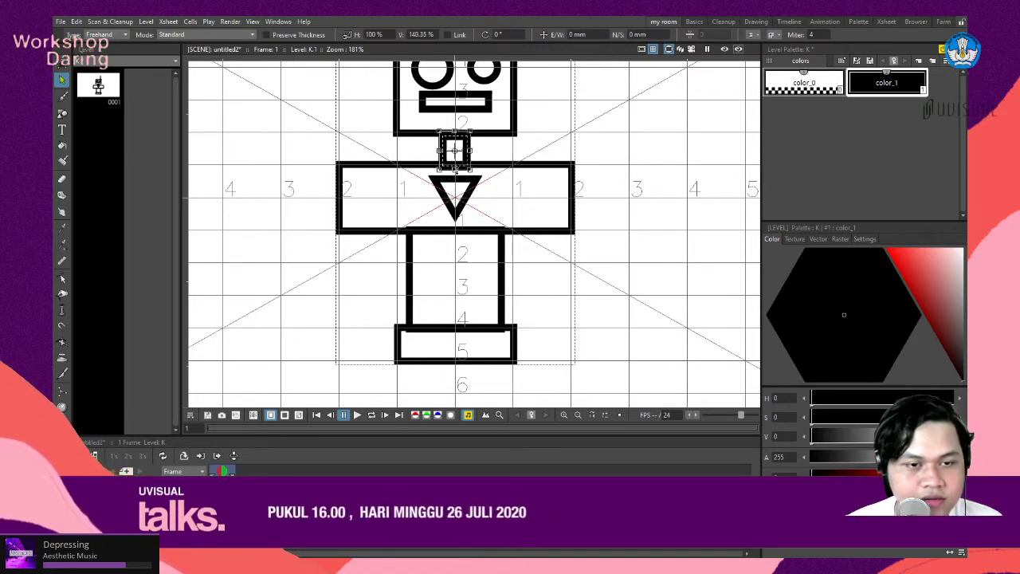
click(564, 145)
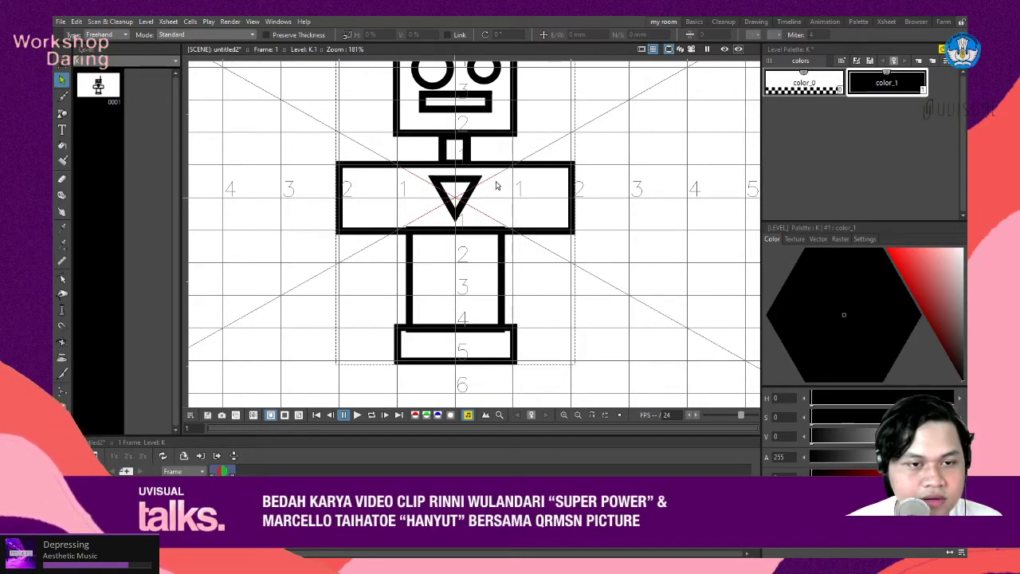
With the Geometric tool set to Rectangle, draw a narrow upper arm about 3.5 grid rows tall against the torso's left side.
scroll(496, 186, down, 4)
scroll(592, 267, up, 2)
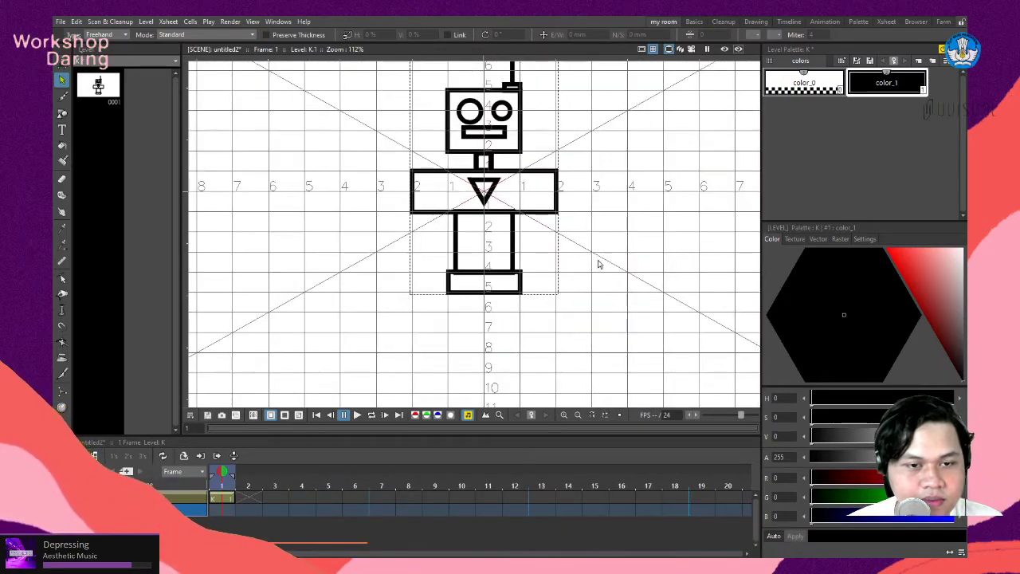
scroll(480, 310, down, 2)
scroll(530, 291, up, 3)
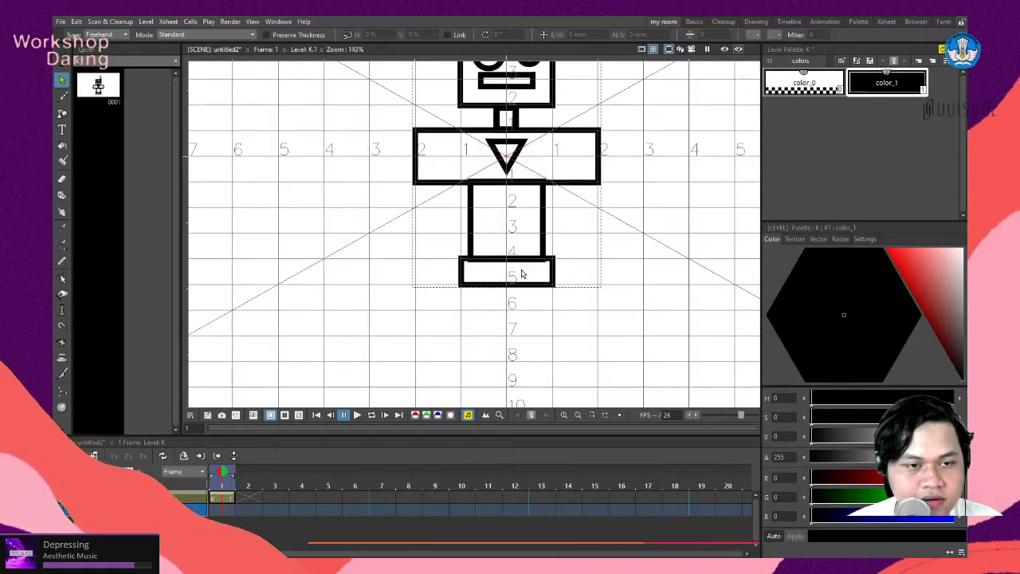
scroll(559, 288, down, 2)
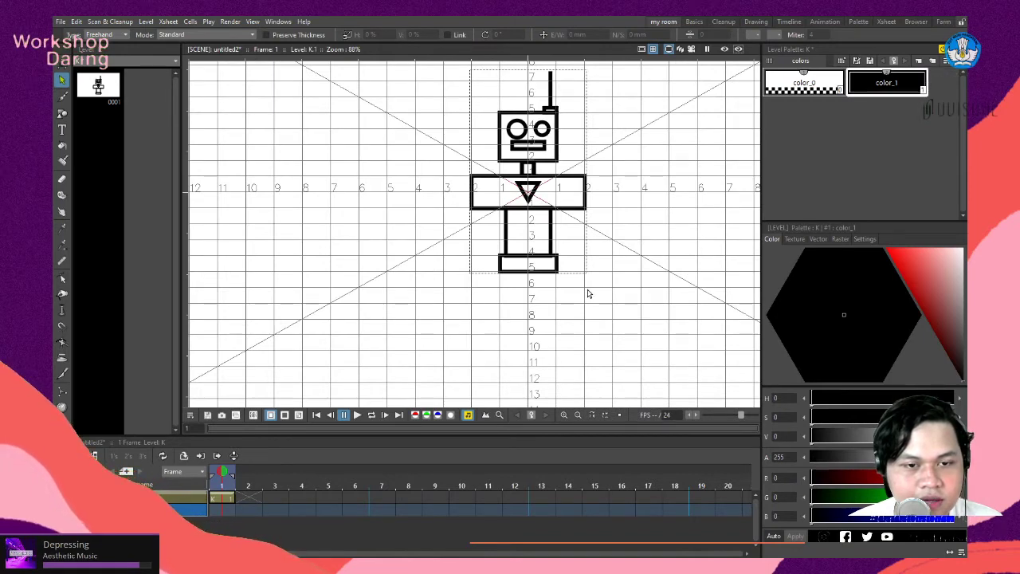
scroll(463, 200, up, 3)
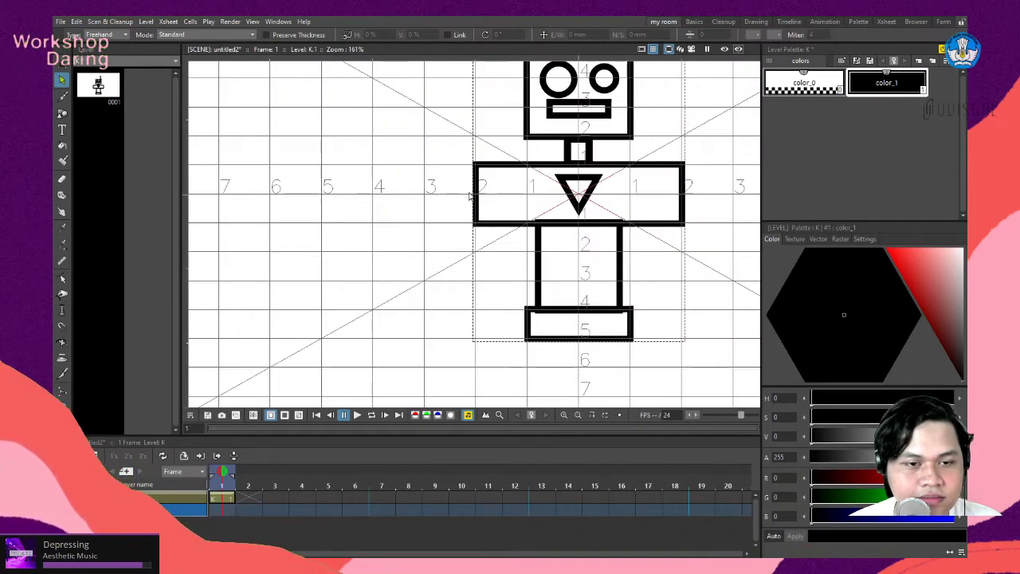
click(62, 96)
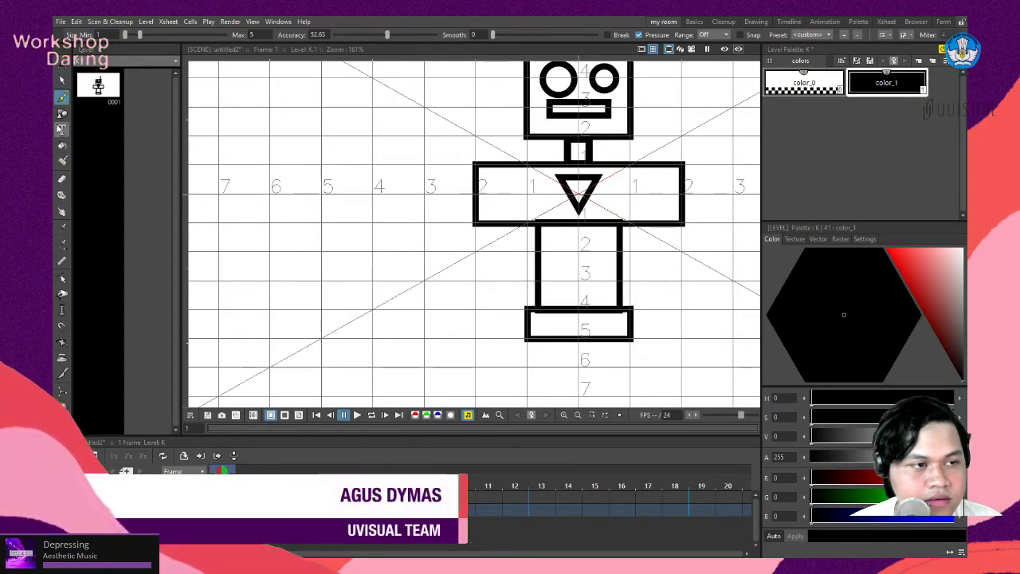
click(62, 114)
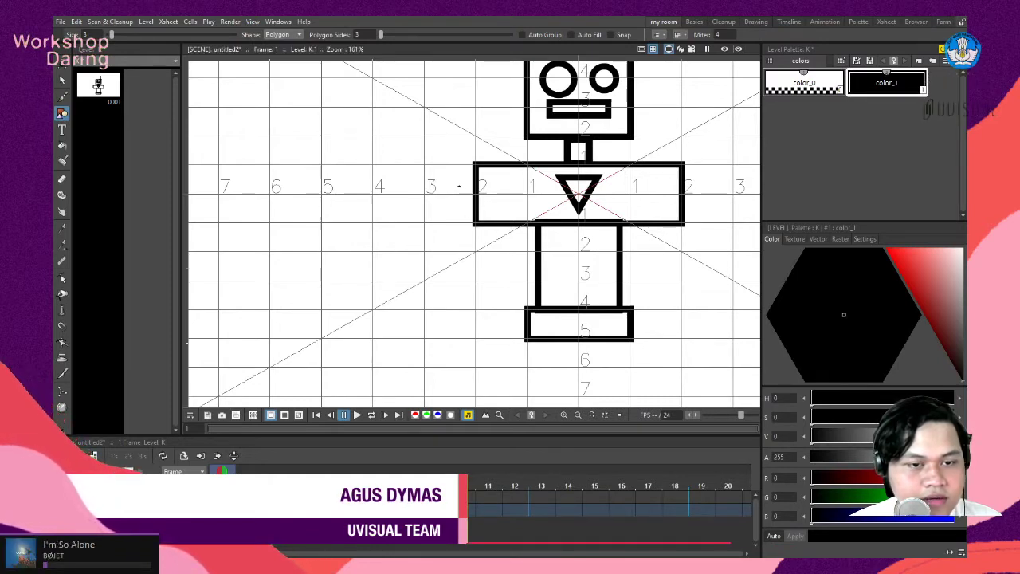
key(ctrl+z)
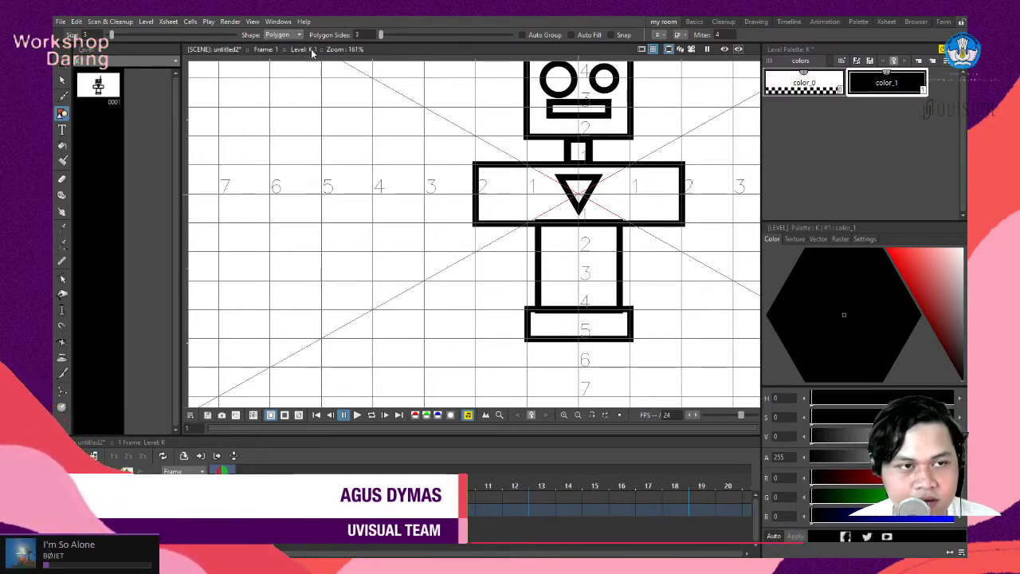
click(293, 36)
click(294, 62)
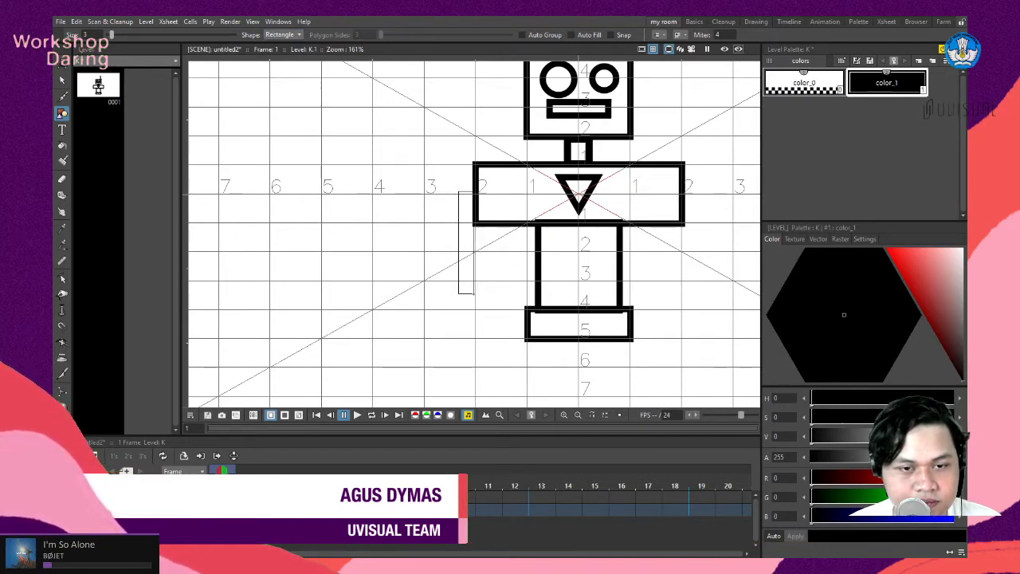
drag(459, 291, 458, 290)
Draw a wider forearm rectangle about three grid rows tall directly below the upper arm.
scroll(441, 261, down, 3)
scroll(477, 300, up, 3)
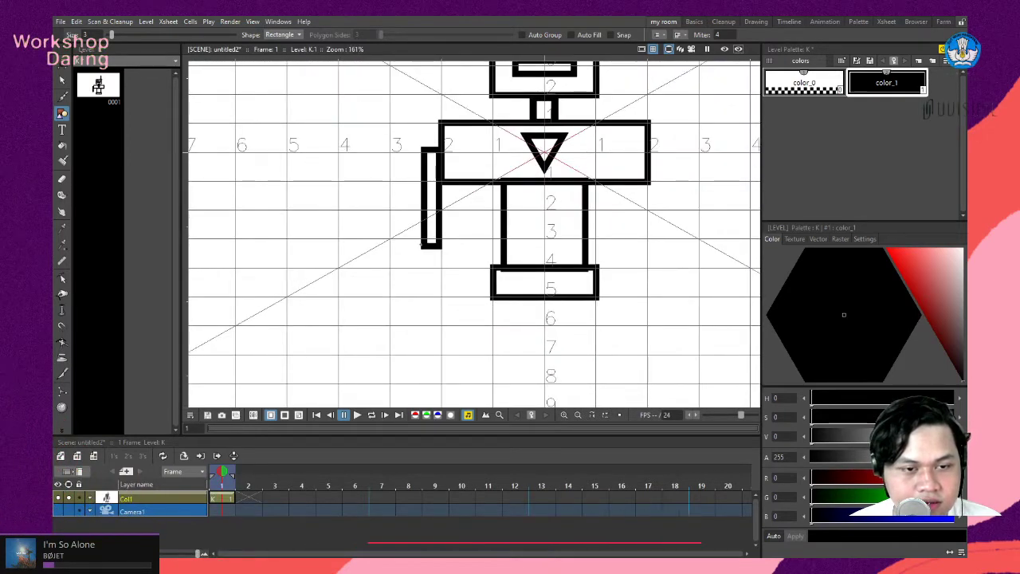
drag(415, 245, 448, 336)
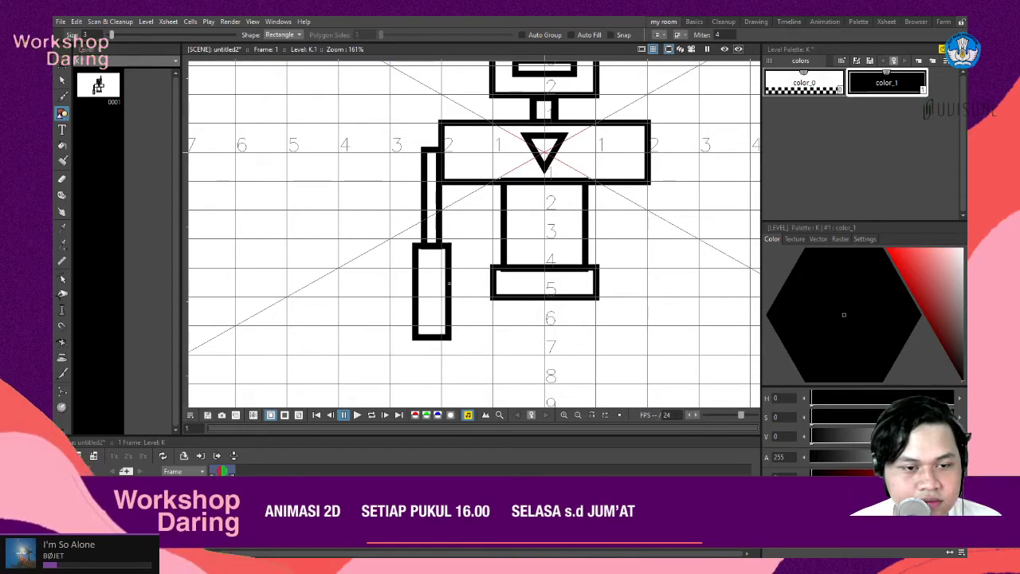
Set the Geometric shape to Circle and draw a forearm-width circle centred on the forearm's lower edge as the hand.
scroll(448, 337, down, 3)
scroll(457, 280, up, 2)
scroll(457, 280, up, 1)
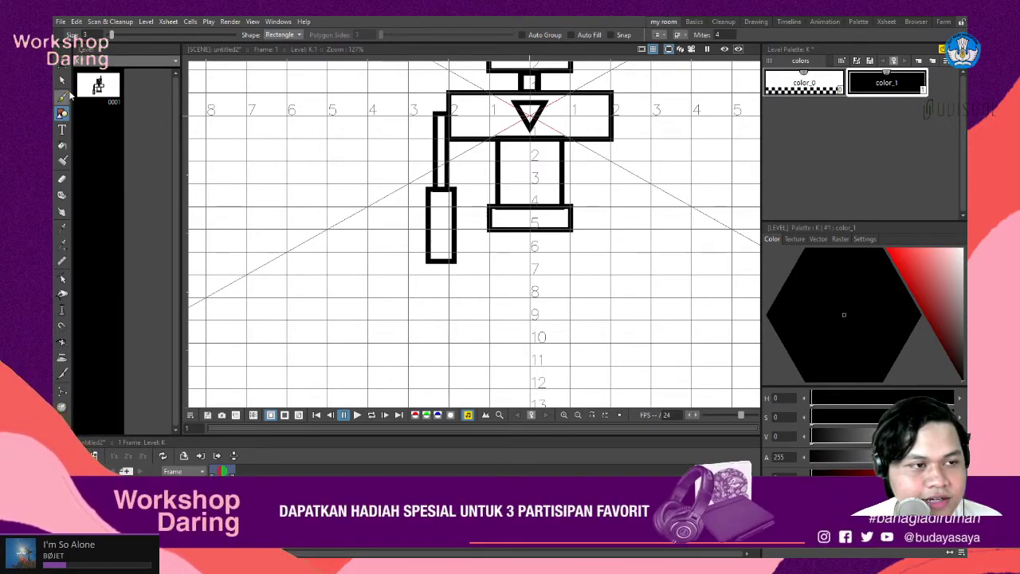
click(280, 34)
click(280, 56)
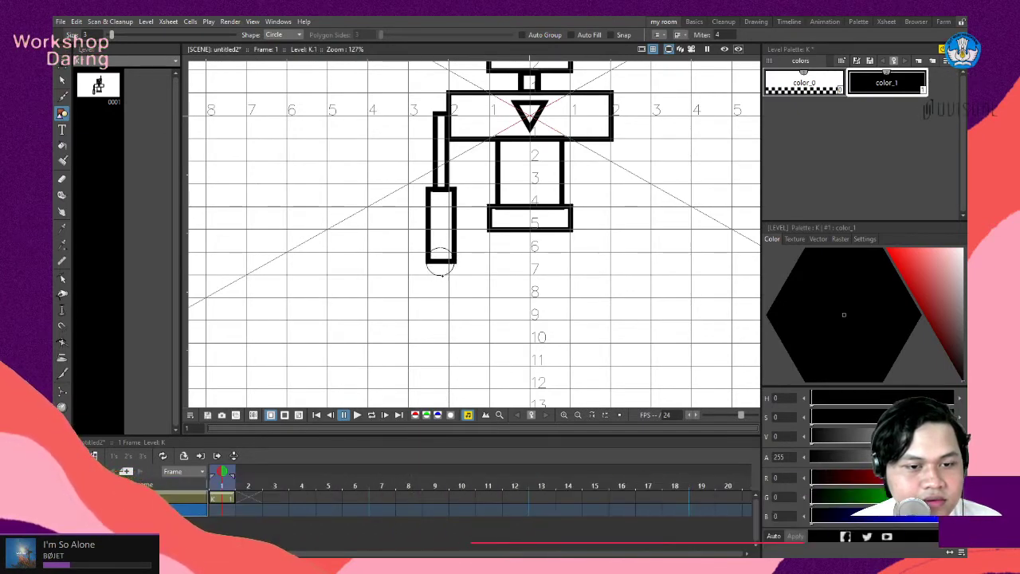
drag(440, 265, 454, 273)
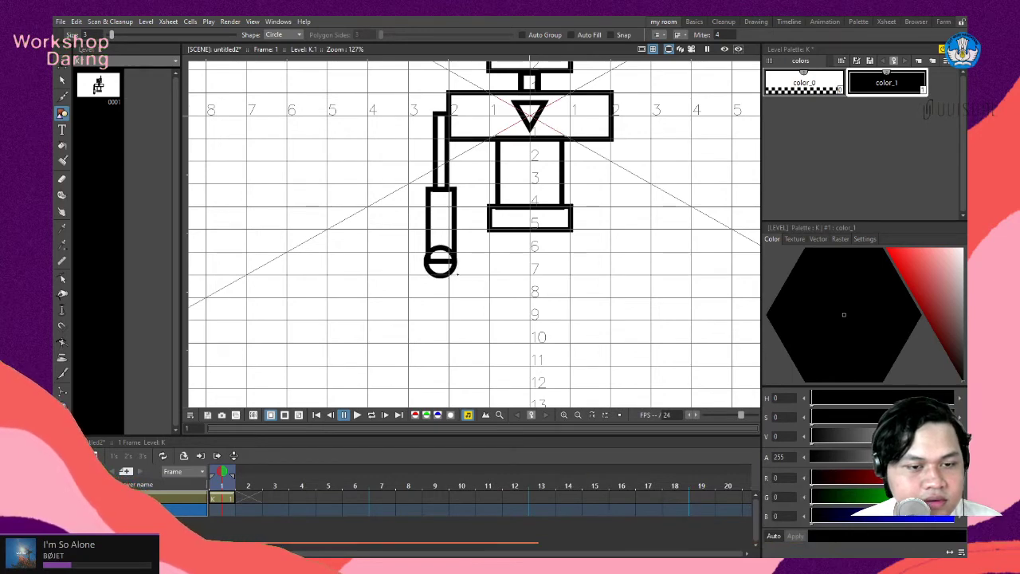
Move the hand circle down so it sits just beneath the forearm rectangle.
scroll(456, 273, up, 2)
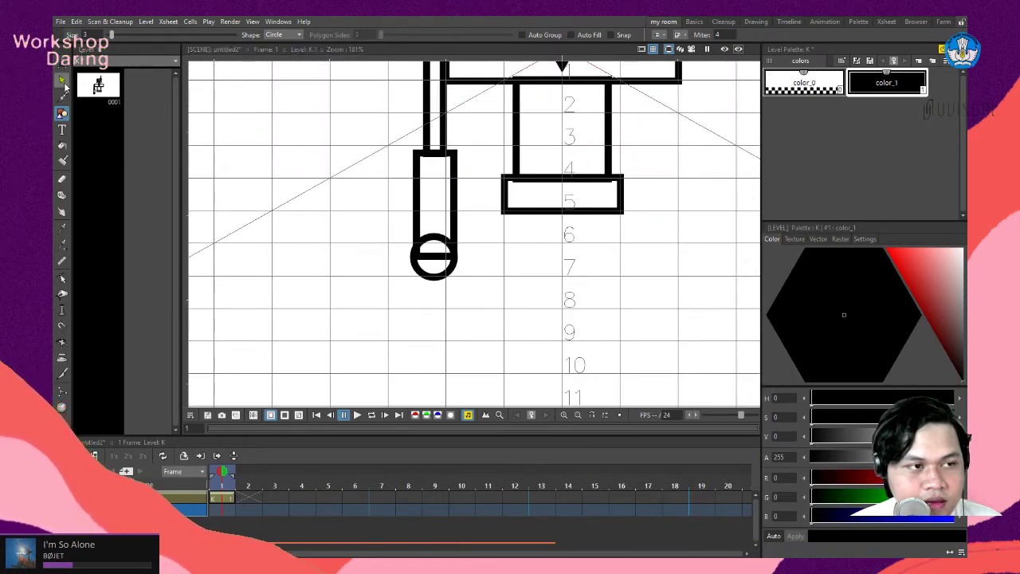
key(s)
click(450, 275)
drag(450, 285, 450, 307)
click(469, 264)
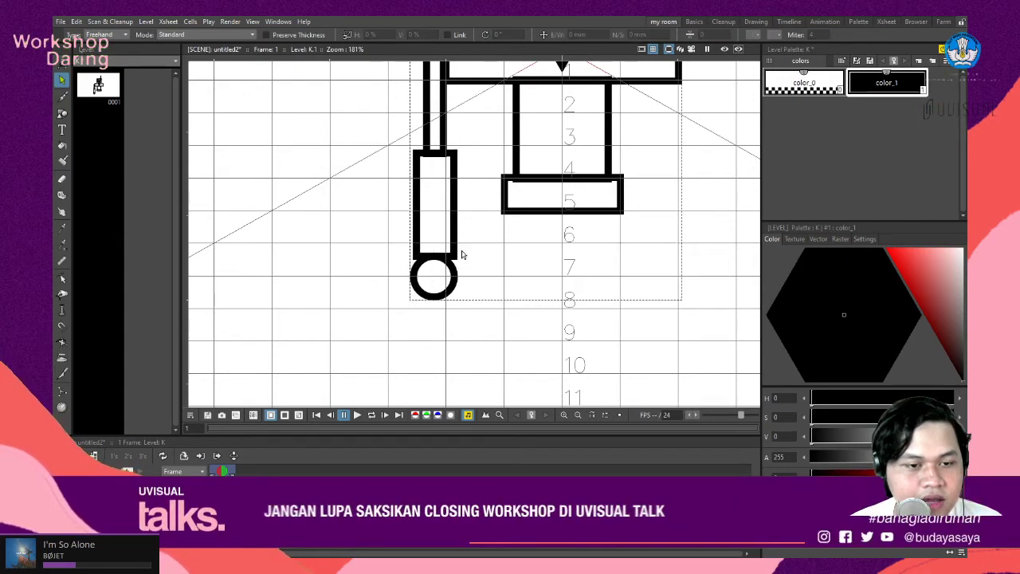
Shorten the lower body rectangle from its lower edge to about 66% of its height.
scroll(570, 211, down, 5)
scroll(560, 181, up, 4)
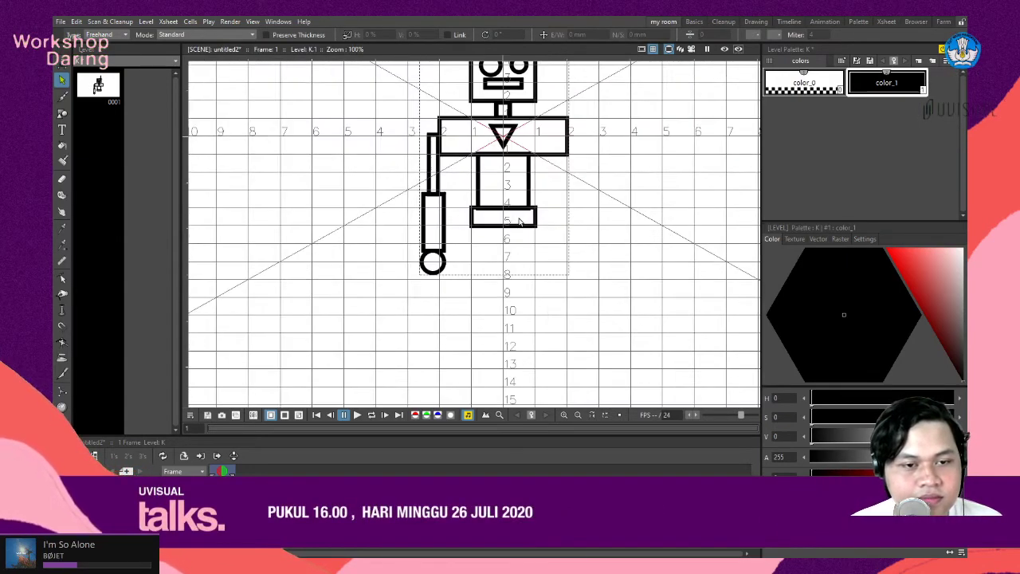
scroll(463, 297, down, 3)
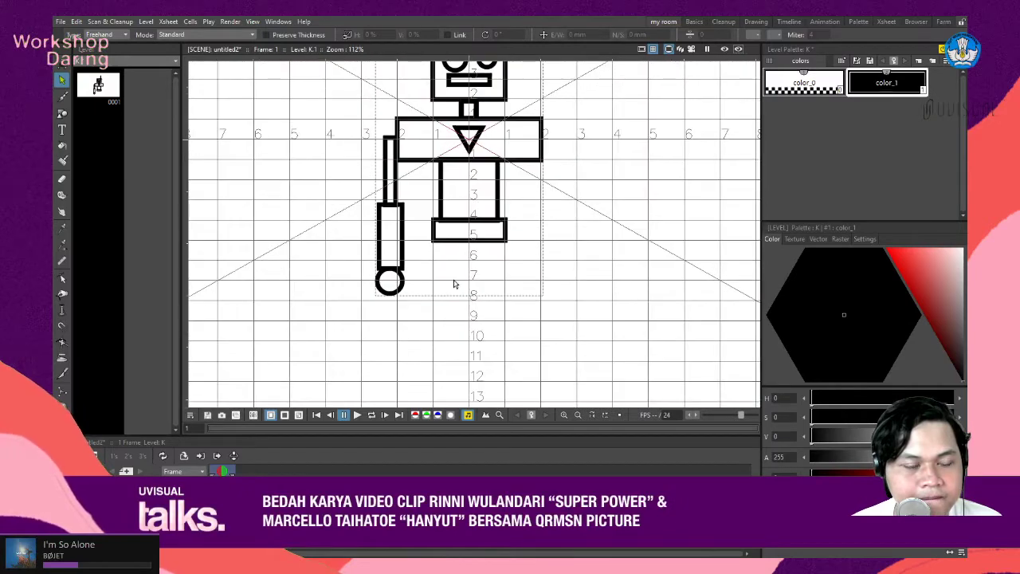
click(488, 210)
scroll(490, 227, up, 3)
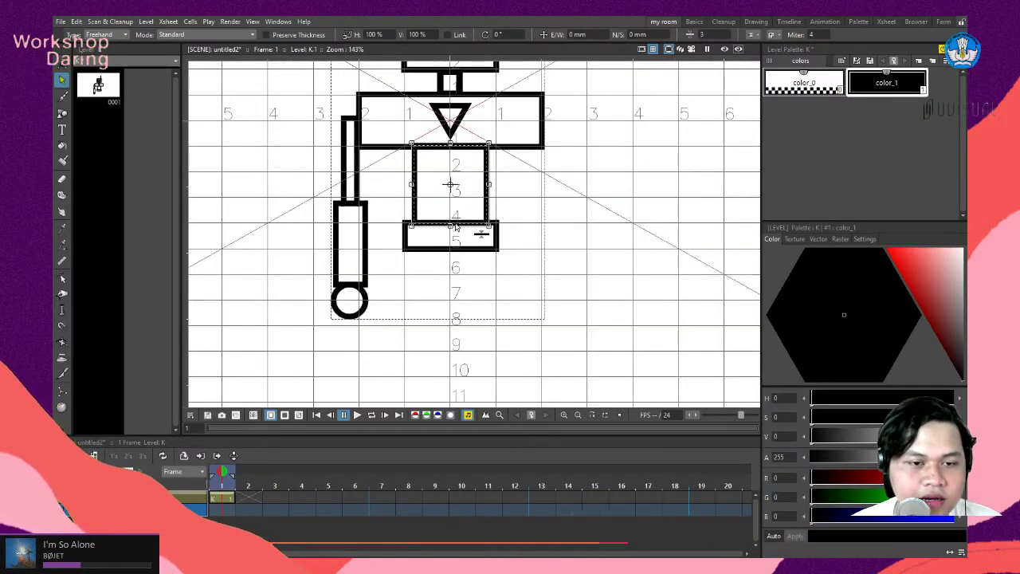
drag(481, 234, 481, 205)
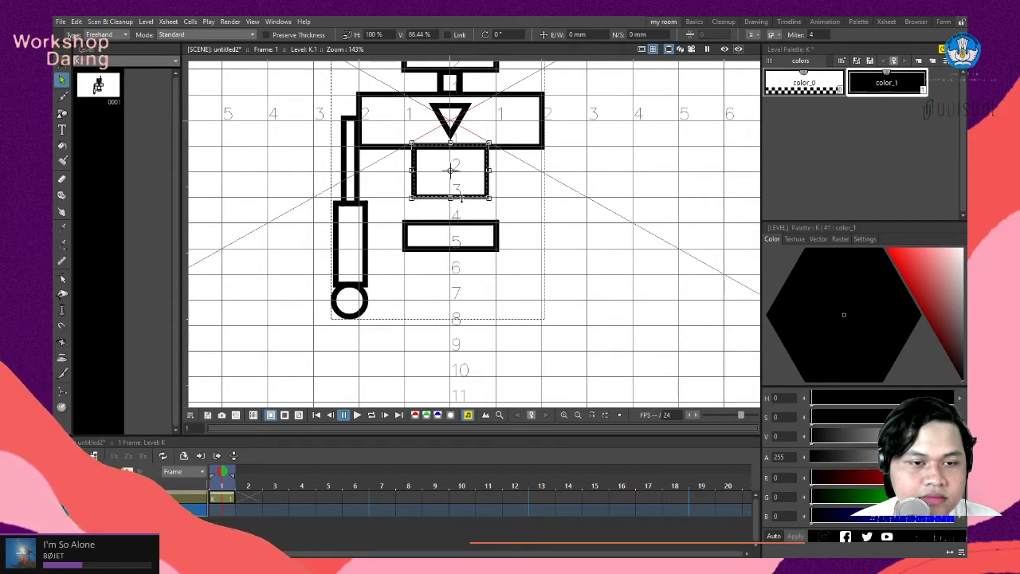
Move the base rectangle up about 6.68 mm so it meets the lower edge of the shortened lower body.
click(458, 233)
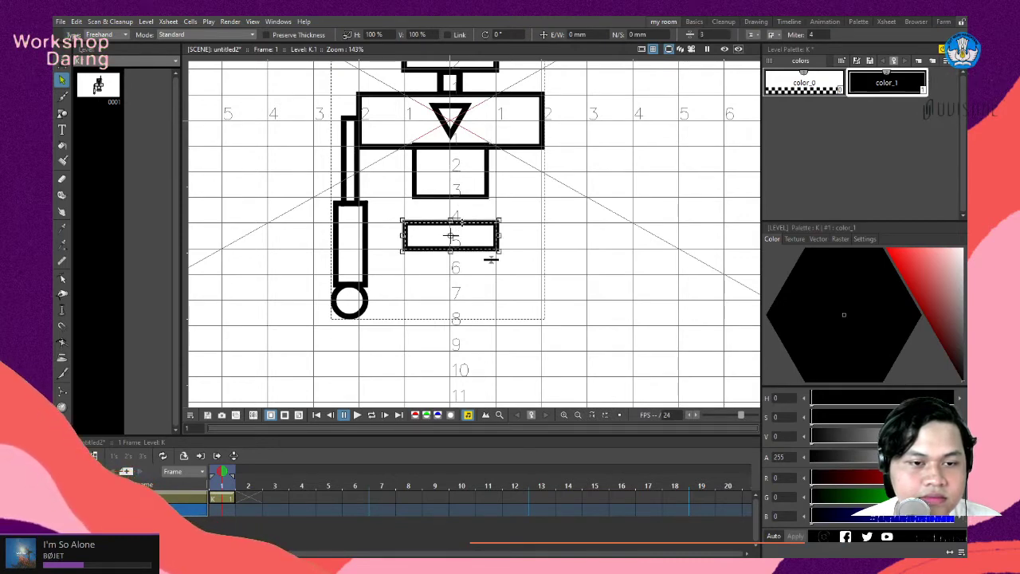
drag(471, 227, 471, 204)
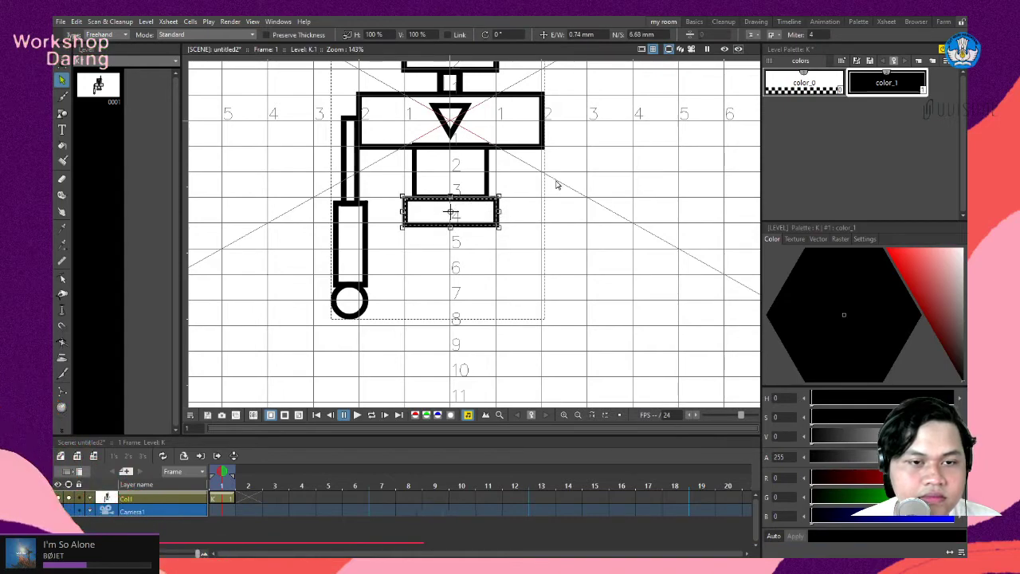
click(555, 186)
Select the upper arm, forearm and hand circle together, and clear the selection.
scroll(531, 200, down, 4)
scroll(526, 216, up, 2)
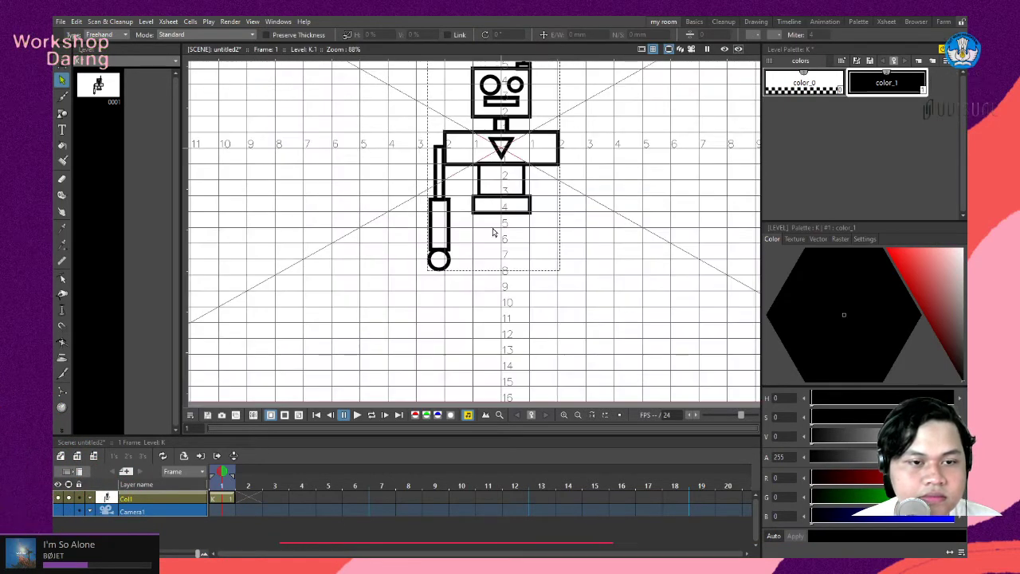
scroll(491, 231, up, 1)
scroll(493, 233, up, 2)
click(413, 149)
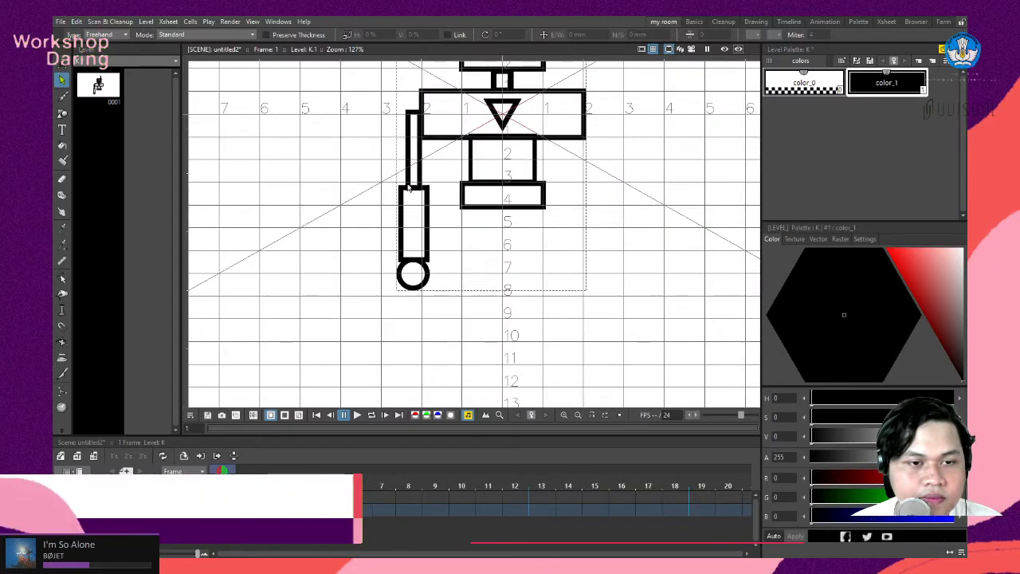
shift+click(428, 223)
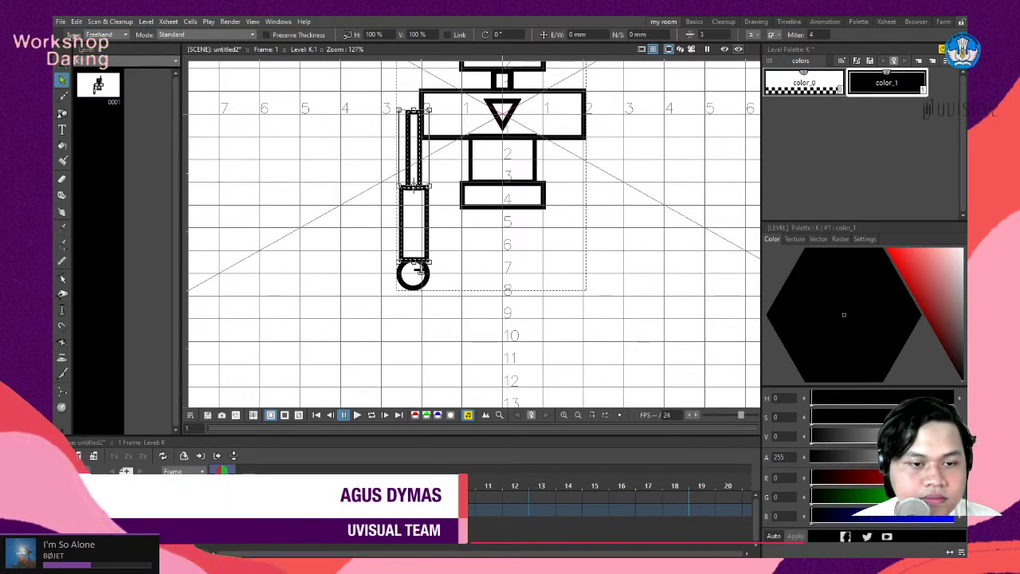
shift+click(427, 281)
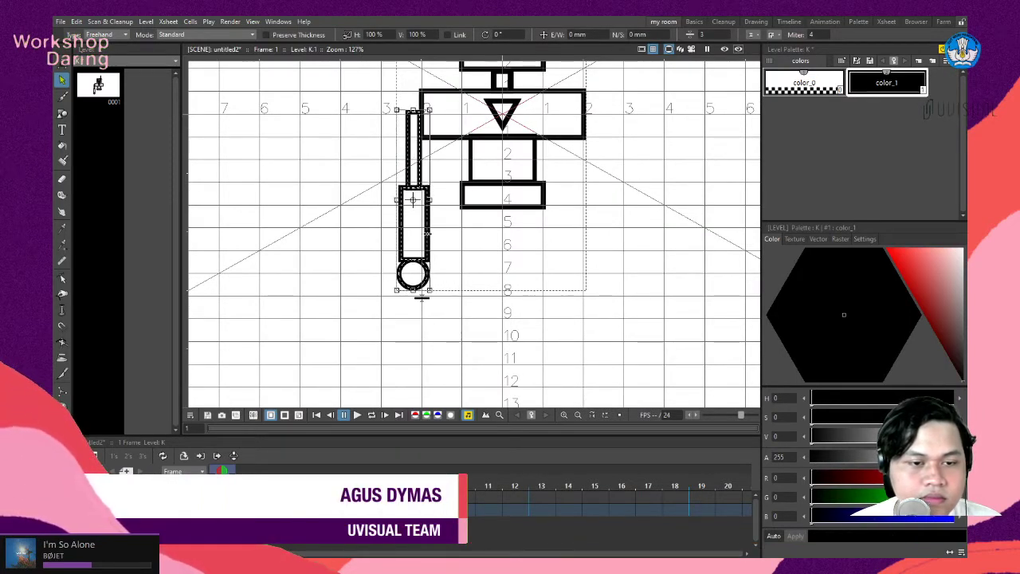
click(325, 187)
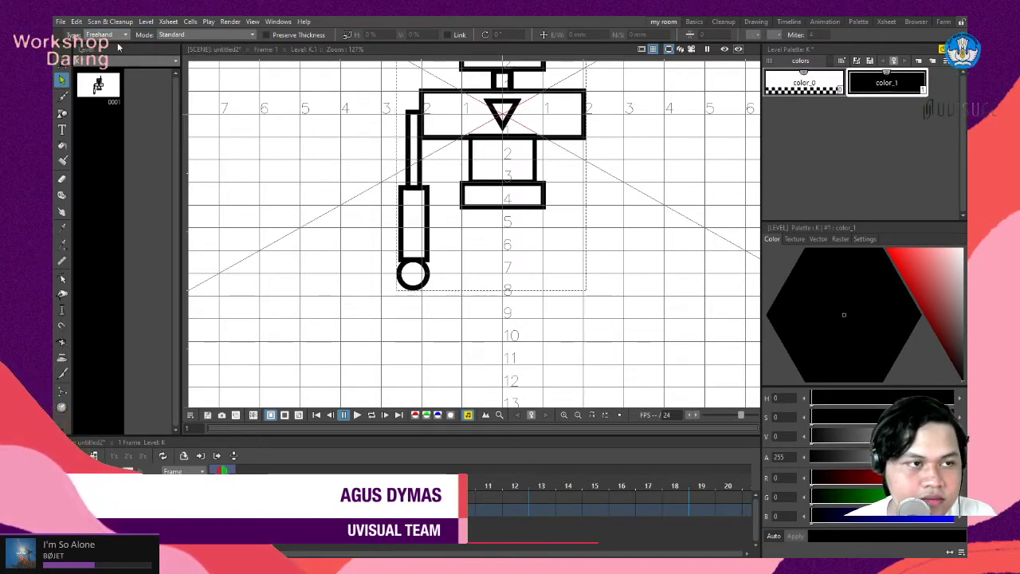
Duplicate the arm's upper arm, forearm and hand circle together as a pasted copy.
drag(410, 259, 428, 287)
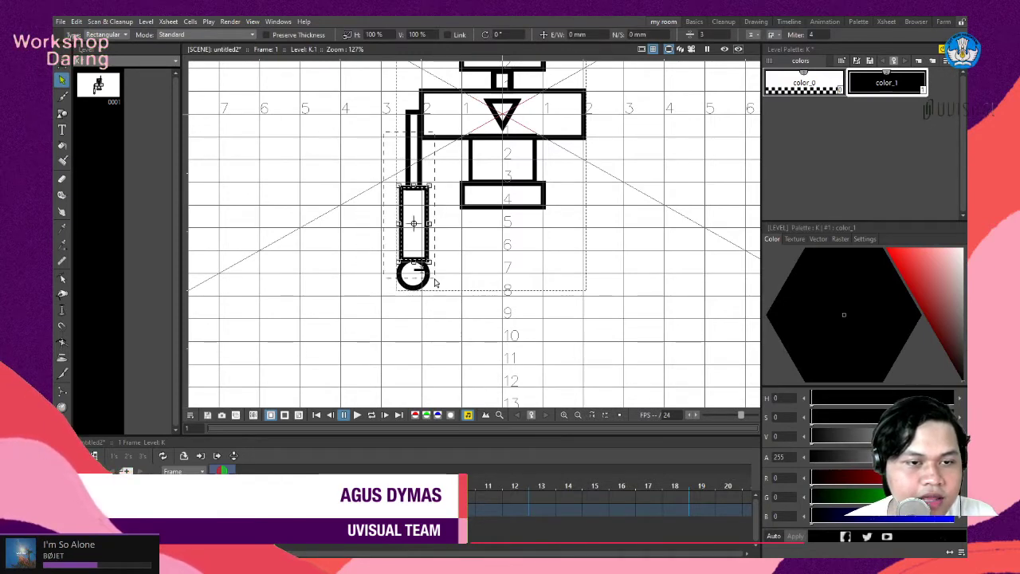
click(413, 136)
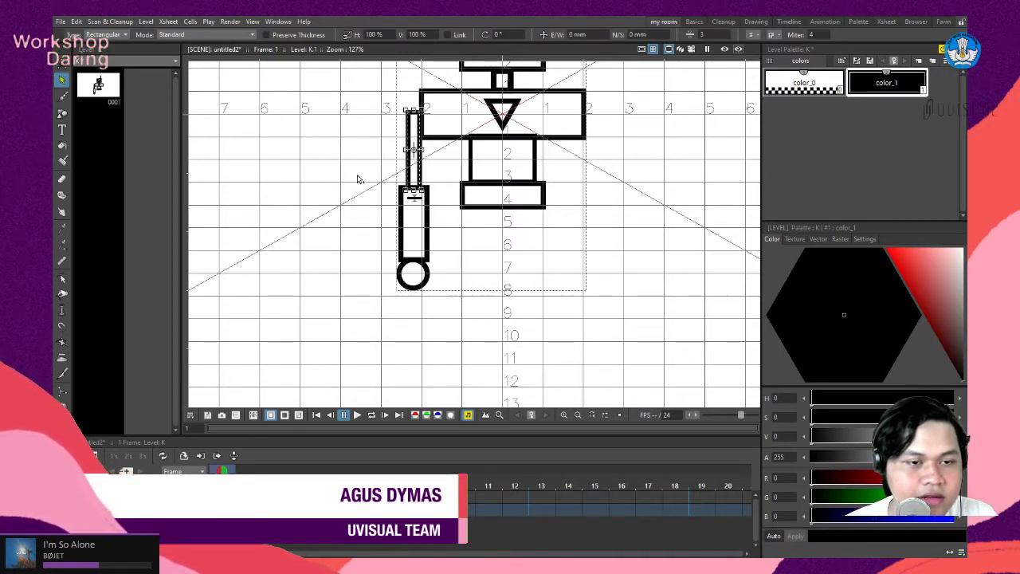
drag(371, 203, 422, 293)
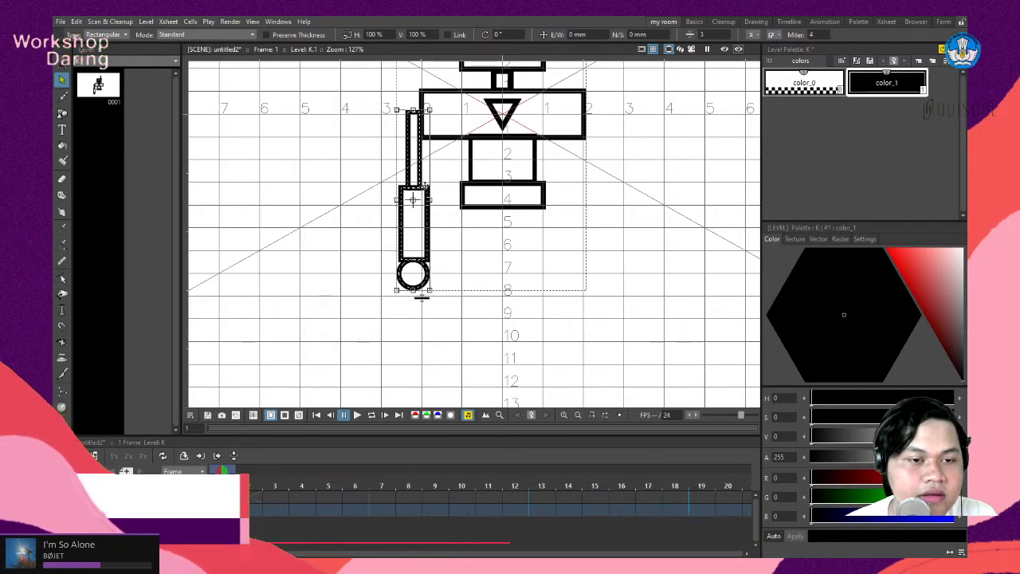
drag(421, 171, 593, 171)
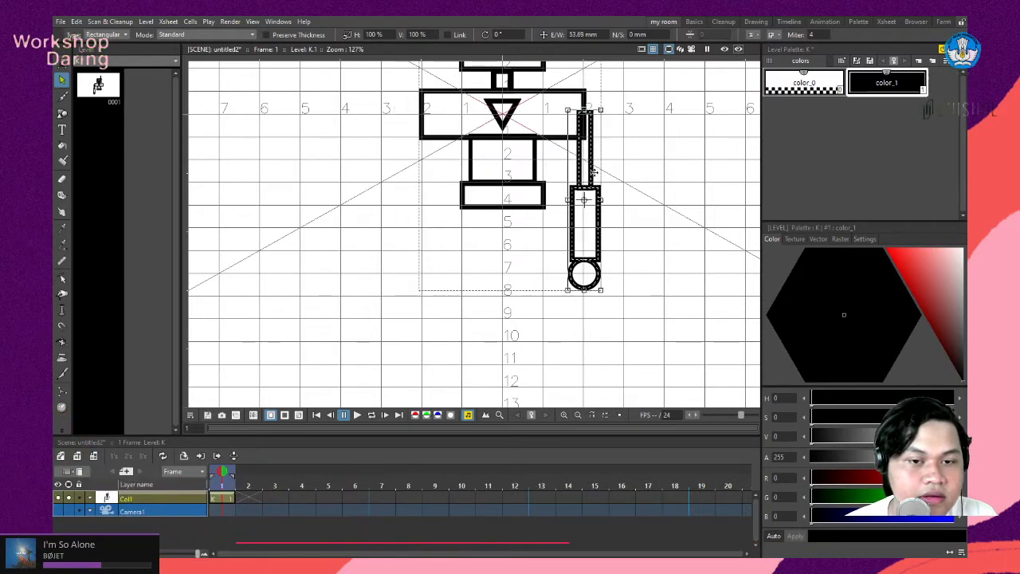
key(ctrl+z)
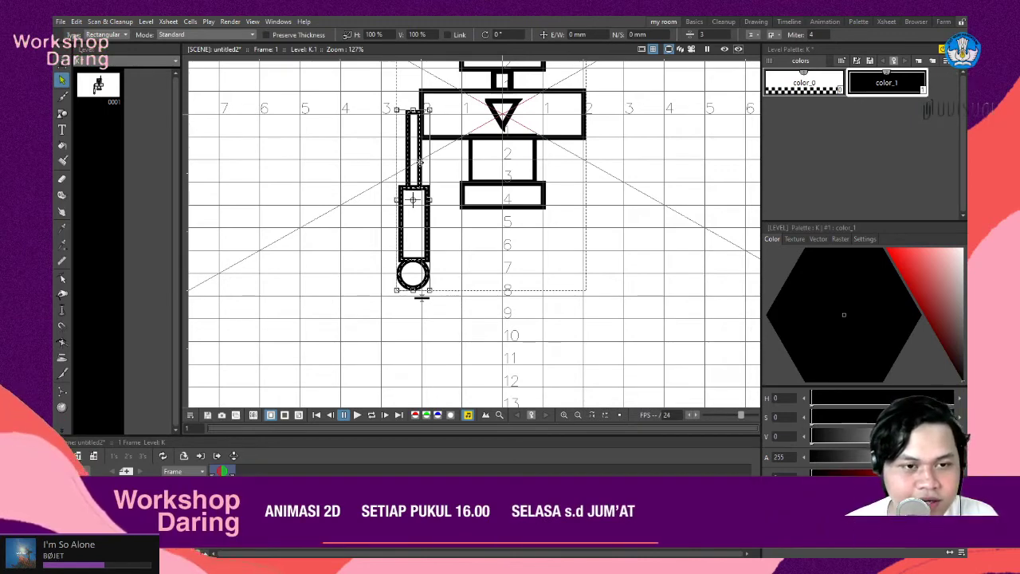
key(ctrl+v)
drag(436, 162, 602, 145)
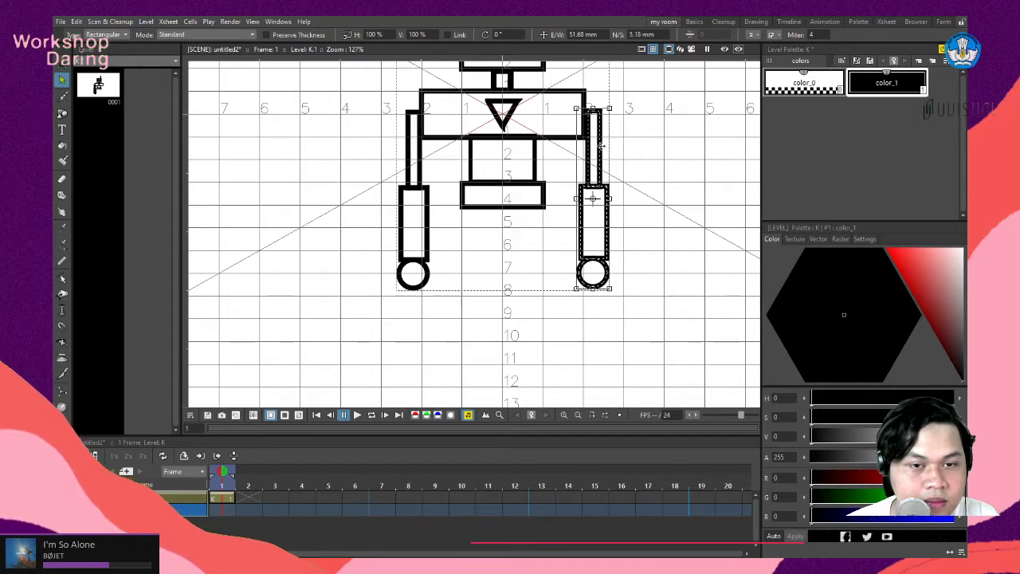
mouse_move(602, 145)
mouse_down()
mouse_move(638, 146)
mouse_move(598, 144)
mouse_up()
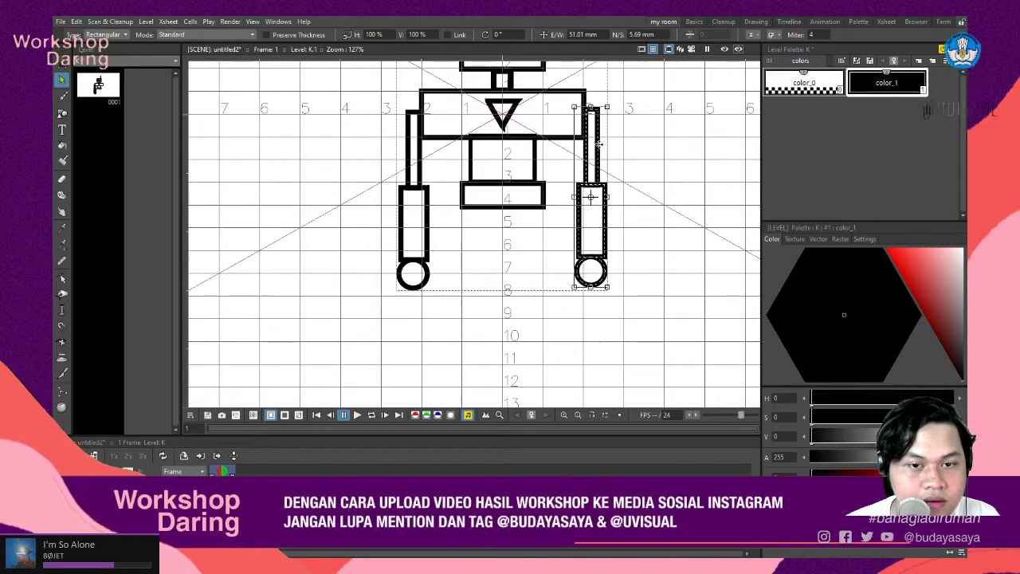
click(646, 146)
key(ctrl+z)
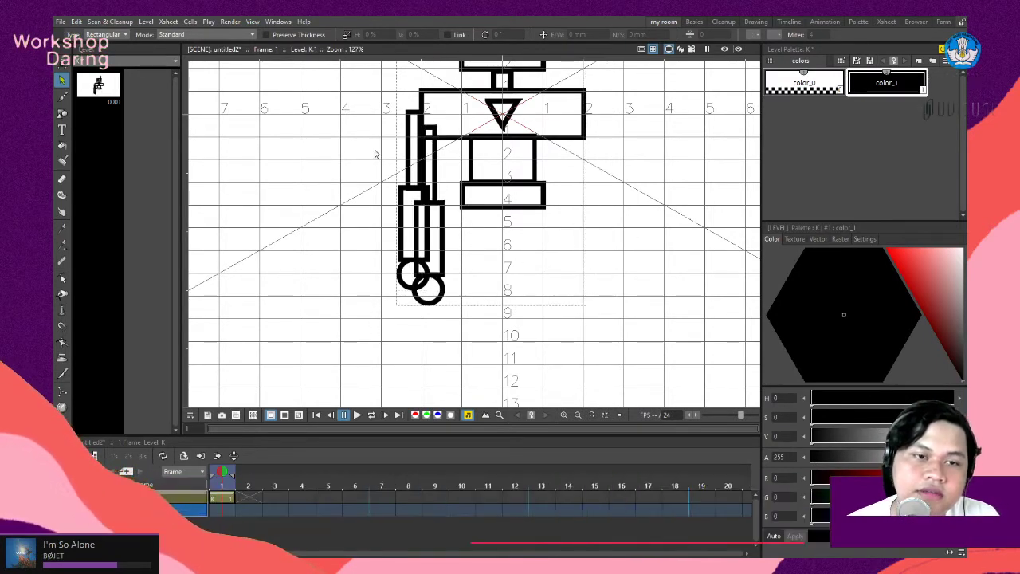
Move the pasted arm 51.04 mm right and 4.88 mm up against the torso's opposite side, level with the first arm, and deselect it.
click(442, 180)
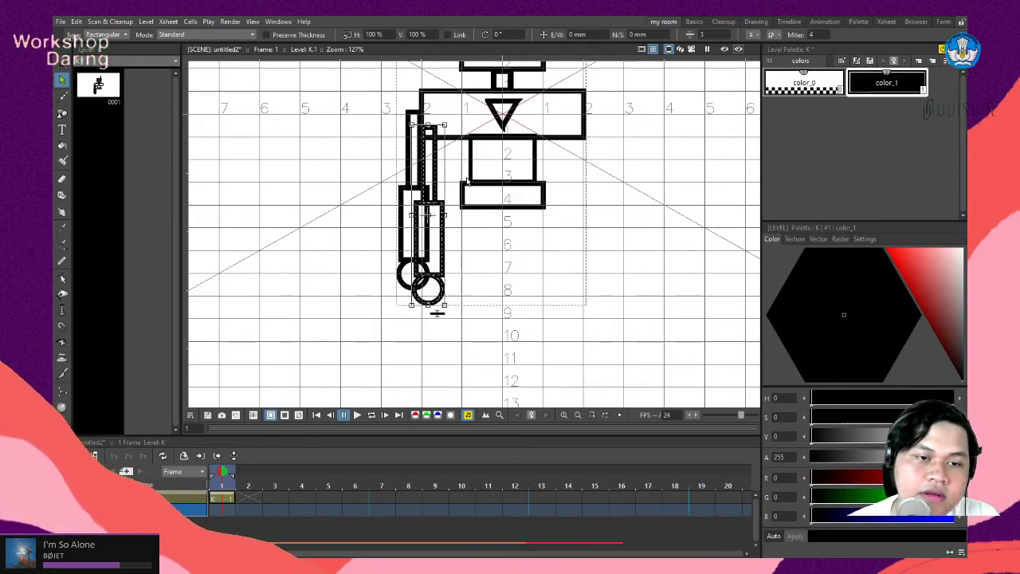
drag(436, 146, 601, 130)
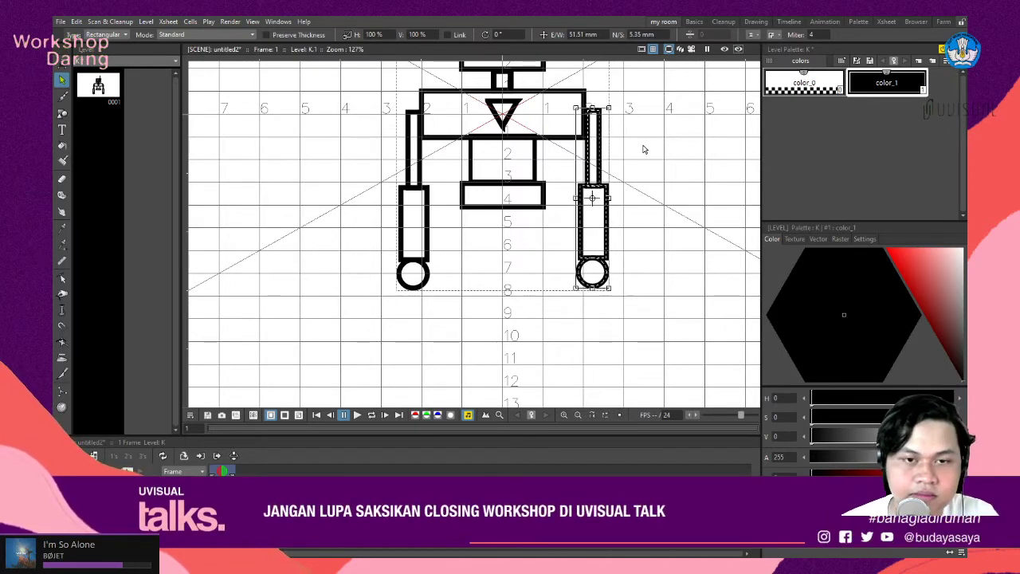
key(Left)
key(Down)
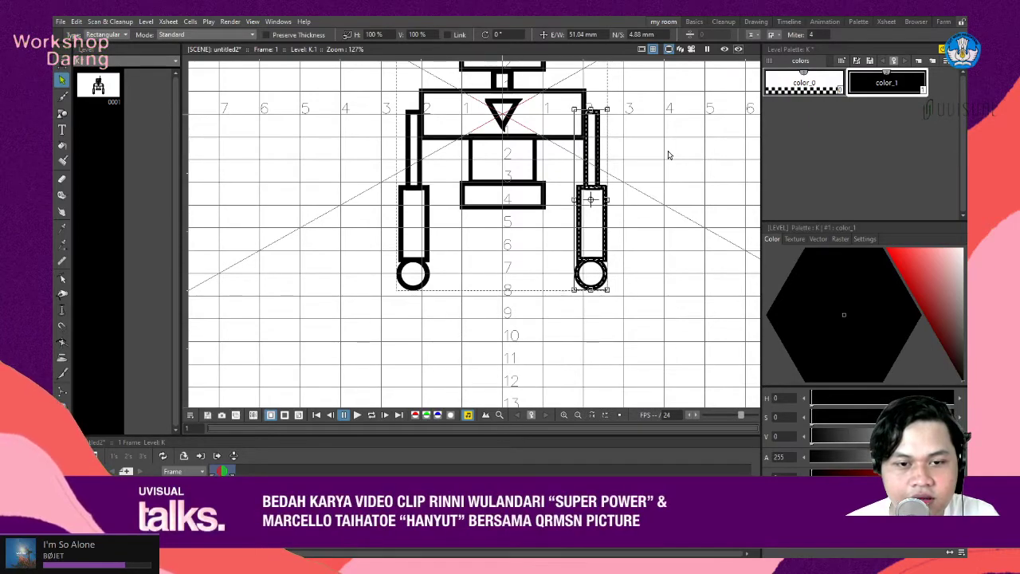
click(585, 212)
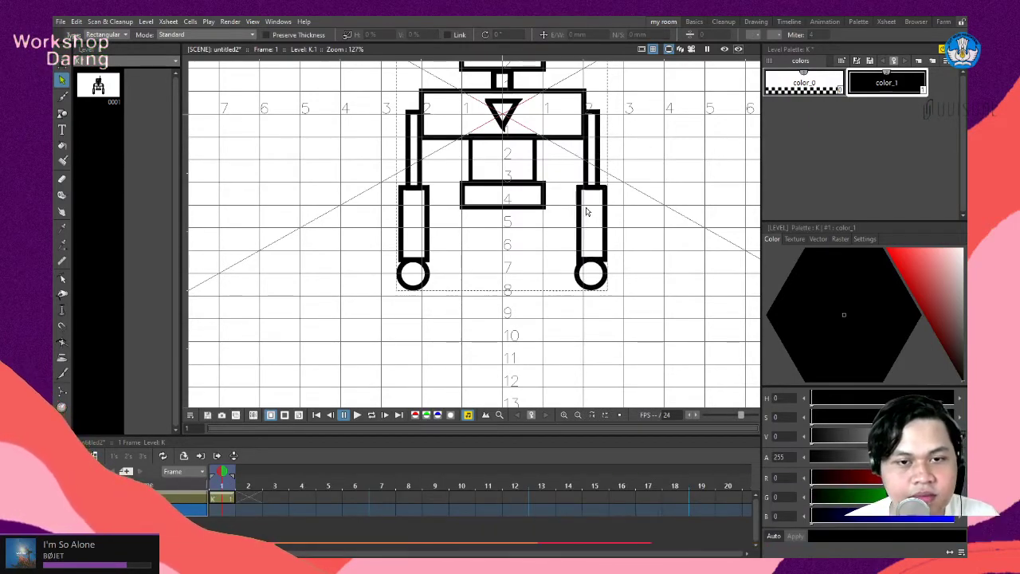
Draw a narrow vertical rectangle as the upper leg, from inside the left half of the base rectangle down to about field guide row 8.
scroll(585, 211, down, 3)
scroll(544, 255, up, 2)
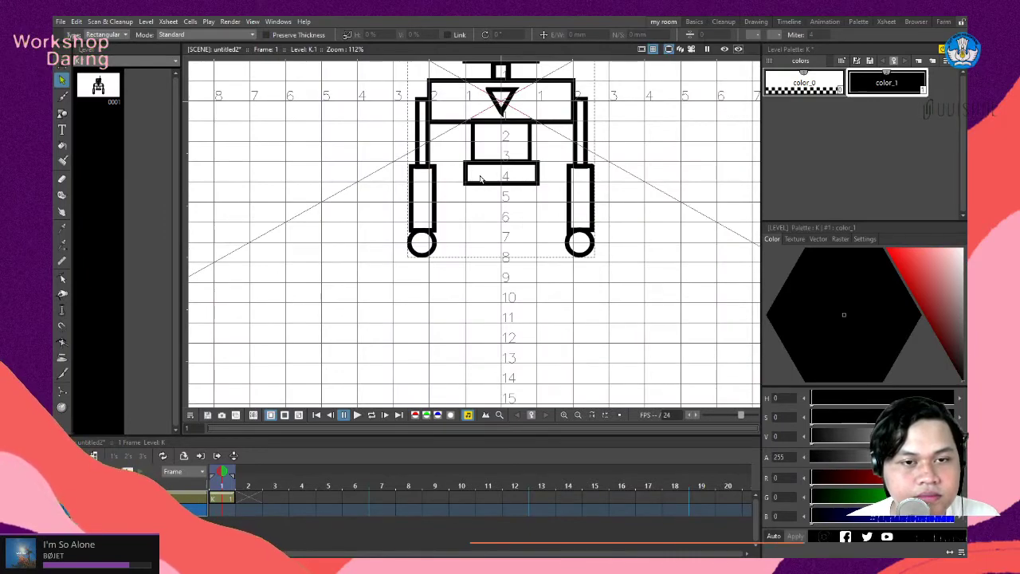
scroll(480, 178, down, 4)
scroll(488, 182, up, 3)
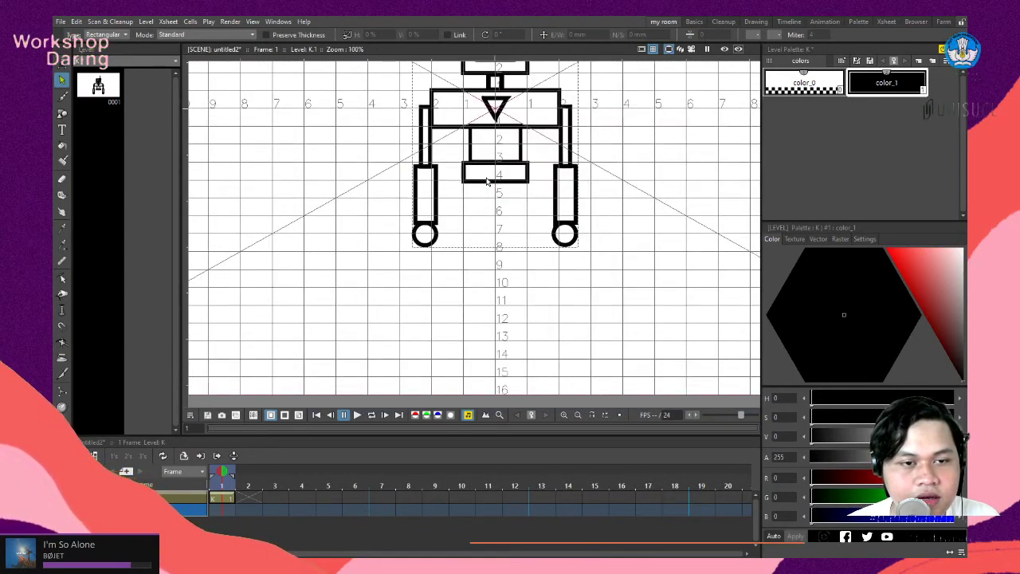
click(62, 113)
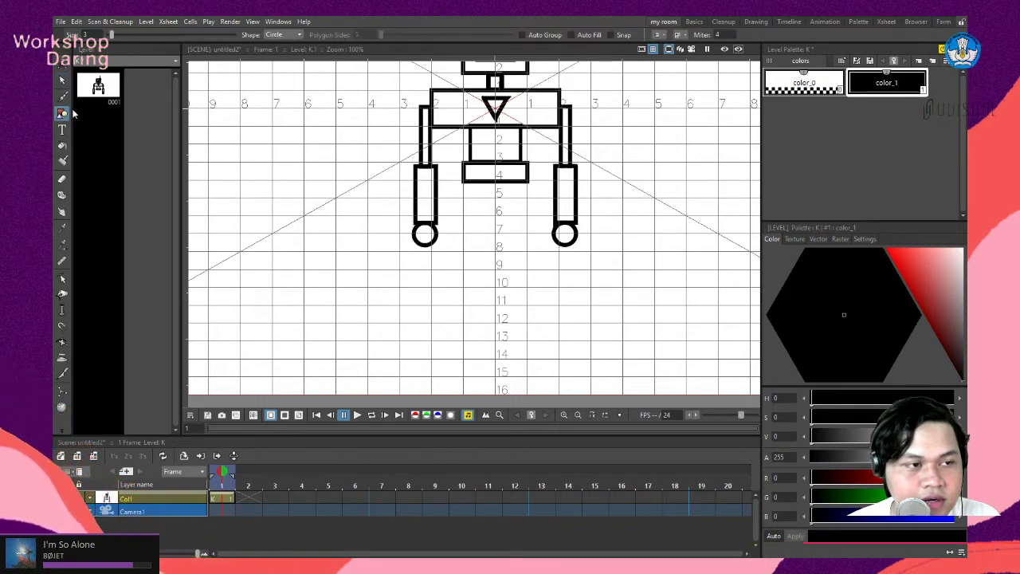
click(276, 35)
click(278, 46)
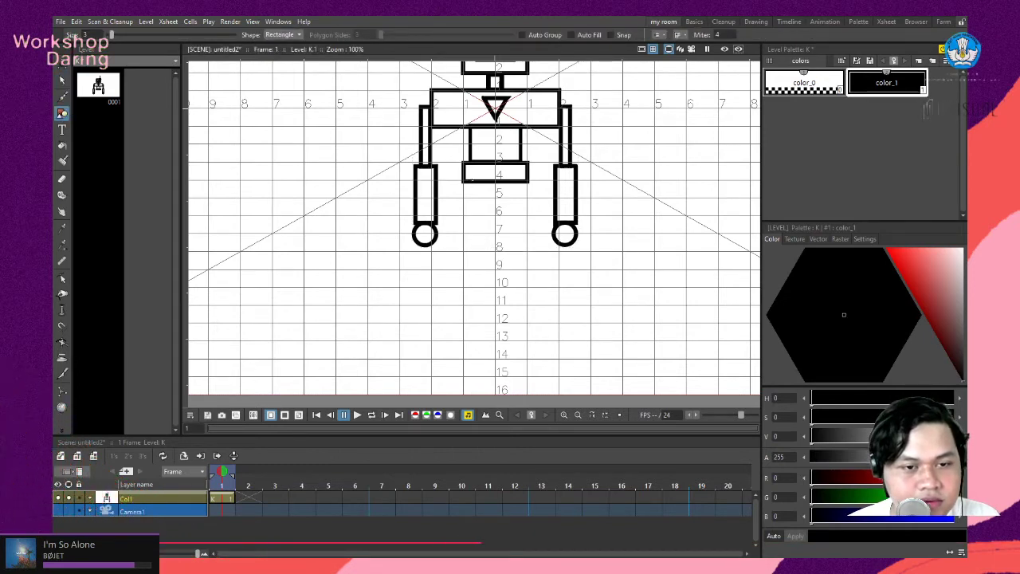
drag(480, 249, 481, 243)
Draw a wider rectangle as the lower leg beneath the upper leg, spanning about field guide rows 8 to 11.
scroll(474, 241, up, 3)
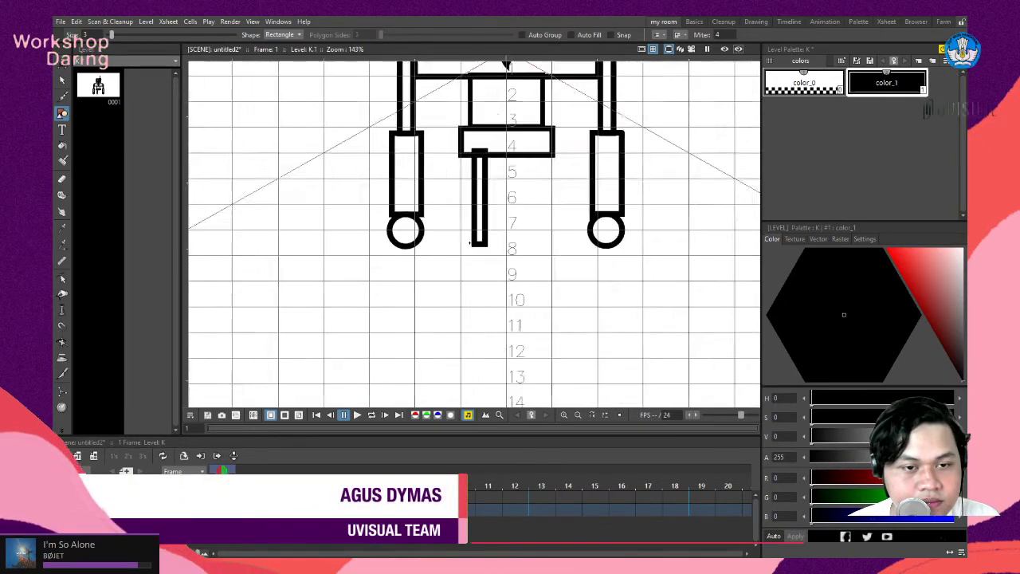
scroll(469, 231, down, 3)
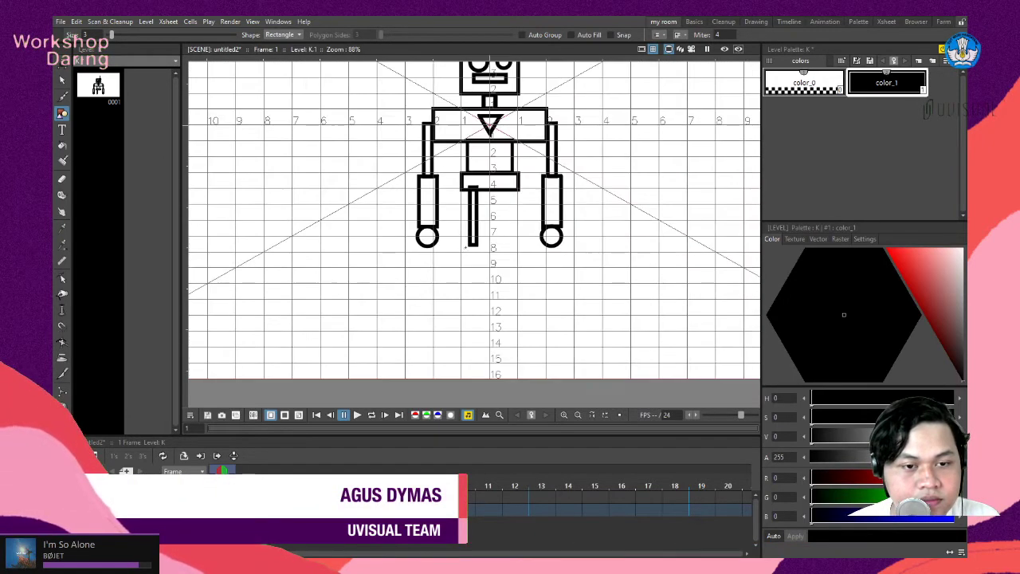
drag(481, 297, 481, 296)
key(ctrl+z)
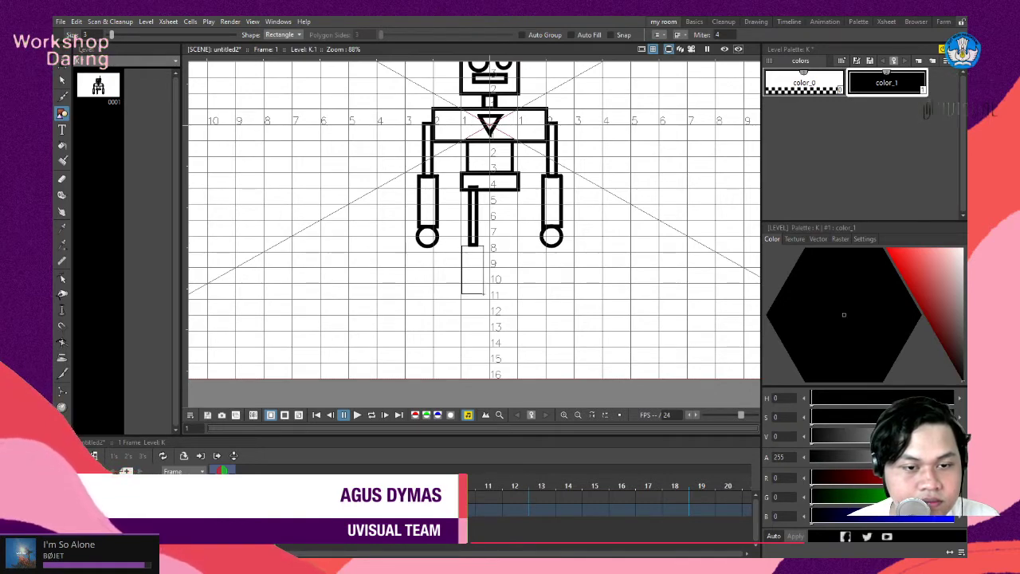
scroll(479, 271, up, 2)
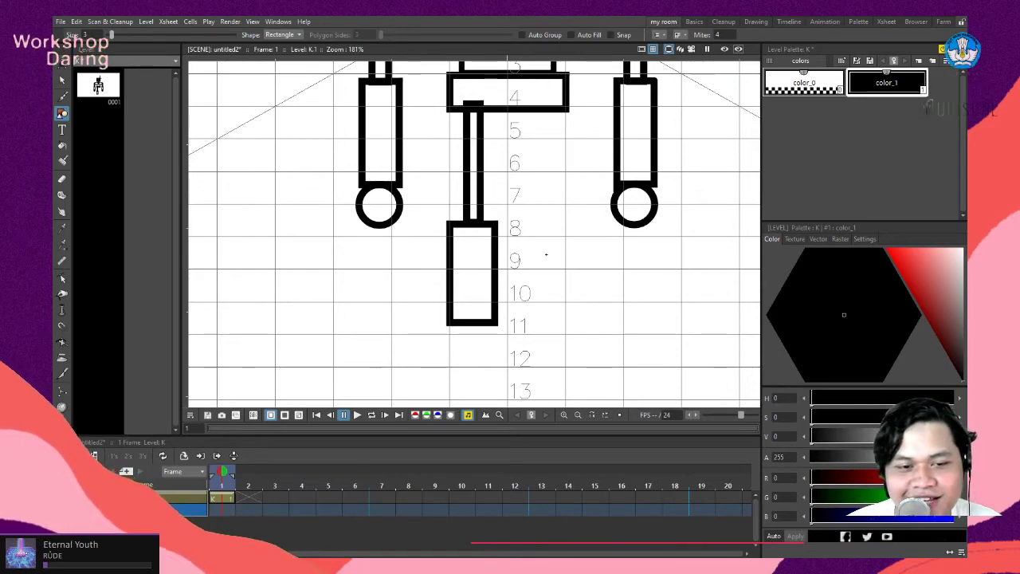
Draw a foot rectangle slightly wider than the lower leg beneath it, spanning about field guide rows 11 to 12.
scroll(546, 254, down, 4)
scroll(550, 253, down, 3)
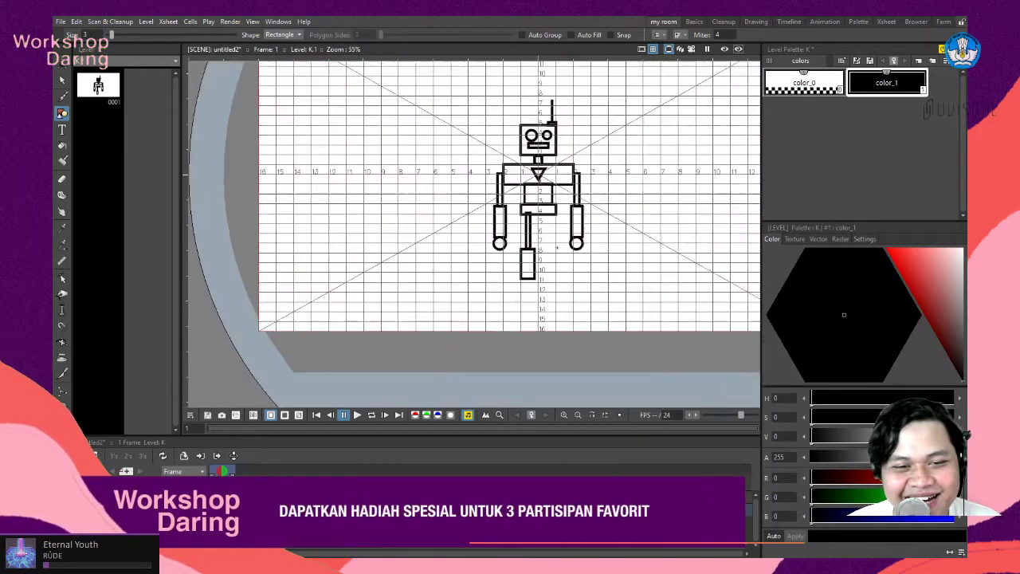
scroll(556, 254, up, 5)
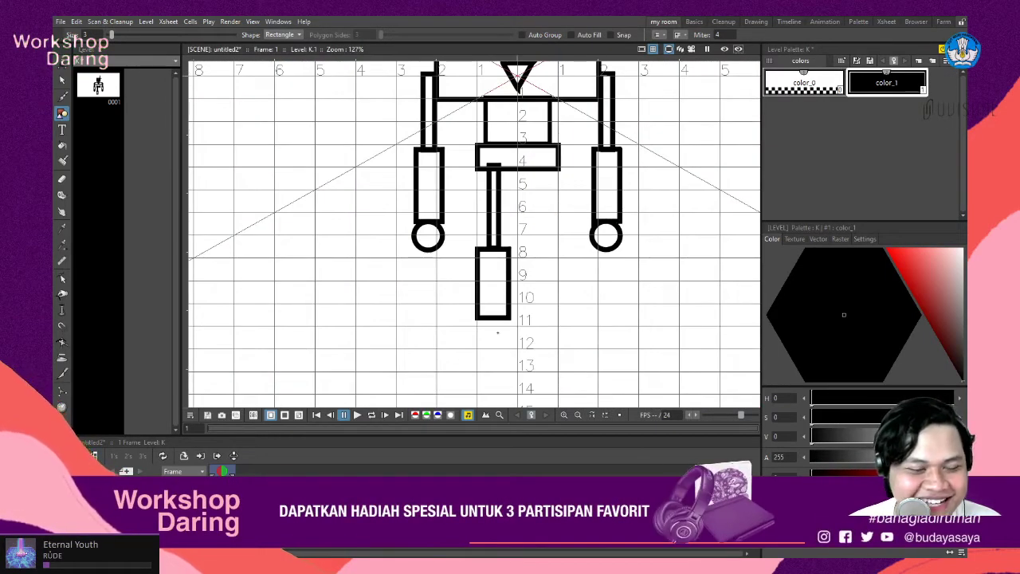
drag(469, 317, 523, 341)
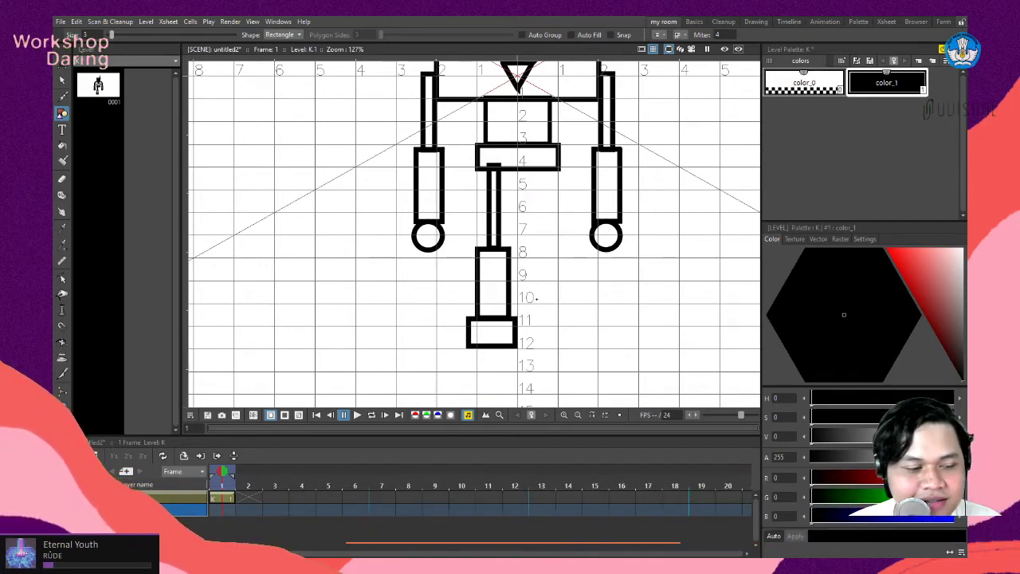
Examine the finished leg's proportions against the robot's whole figure.
scroll(523, 353, down, 3)
scroll(523, 353, up, 2)
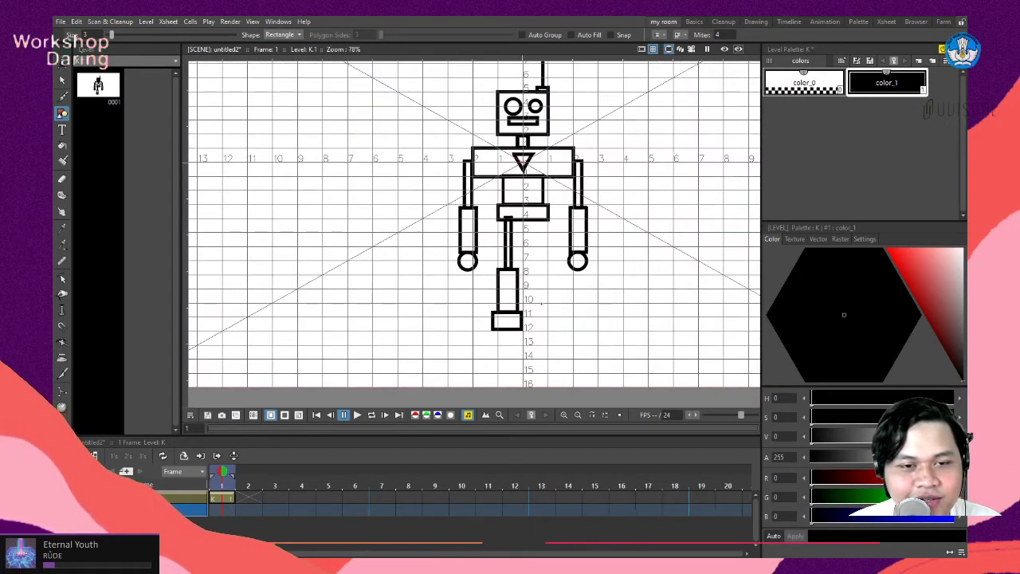
scroll(549, 324, up, 1)
scroll(550, 323, down, 3)
scroll(549, 324, up, 2)
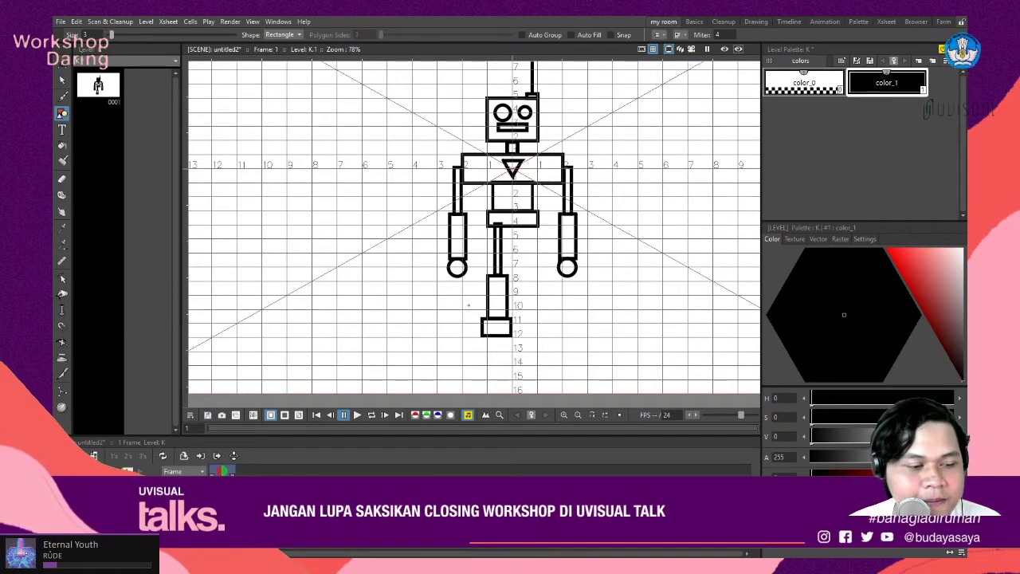
scroll(499, 308, up, 1)
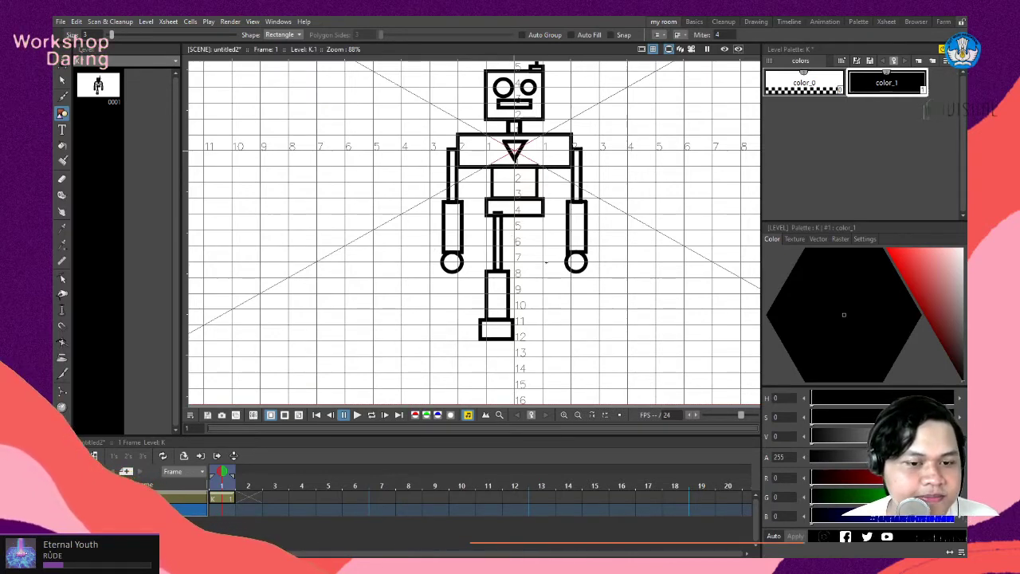
scroll(483, 251, down, 1)
scroll(514, 300, up, 3)
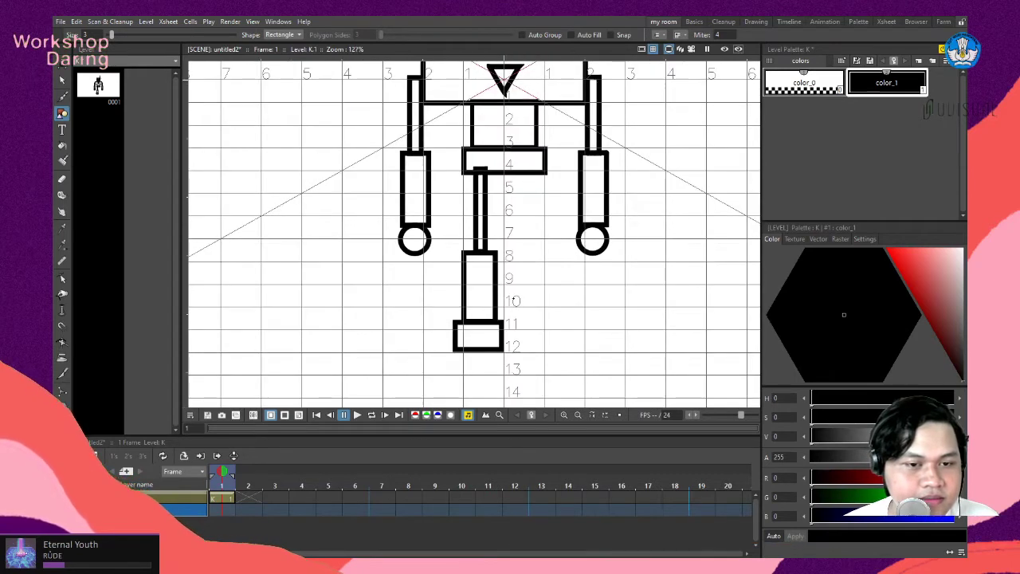
scroll(483, 233, down, 4)
scroll(482, 192, up, 1)
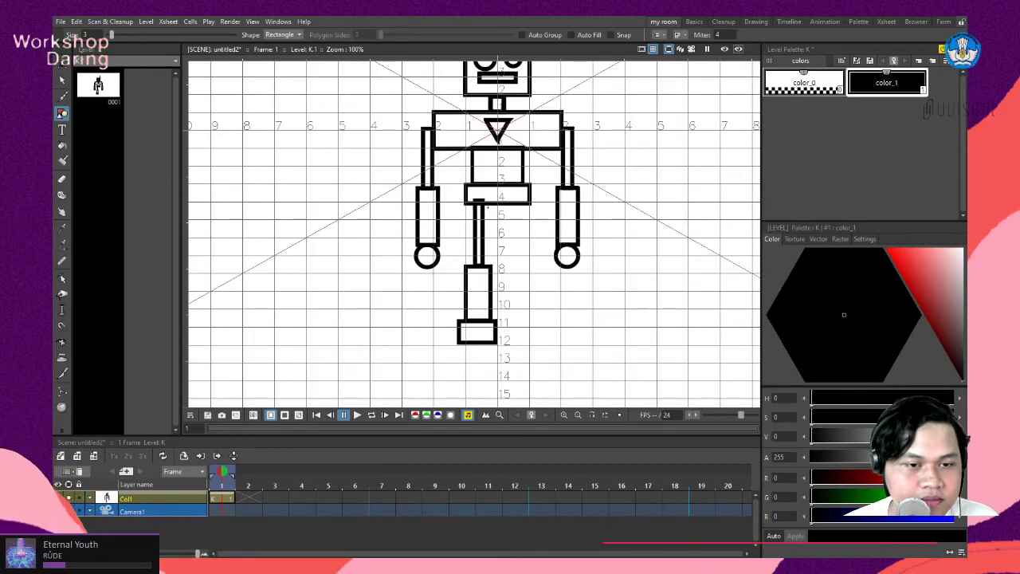
Duplicate the upper leg, lower leg and foot together, and place the copy beside the first leg under the base rectangle's right half.
click(62, 79)
mouse_move(463, 256)
mouse_down()
mouse_move(500, 380)
mouse_move(450, 193)
mouse_up()
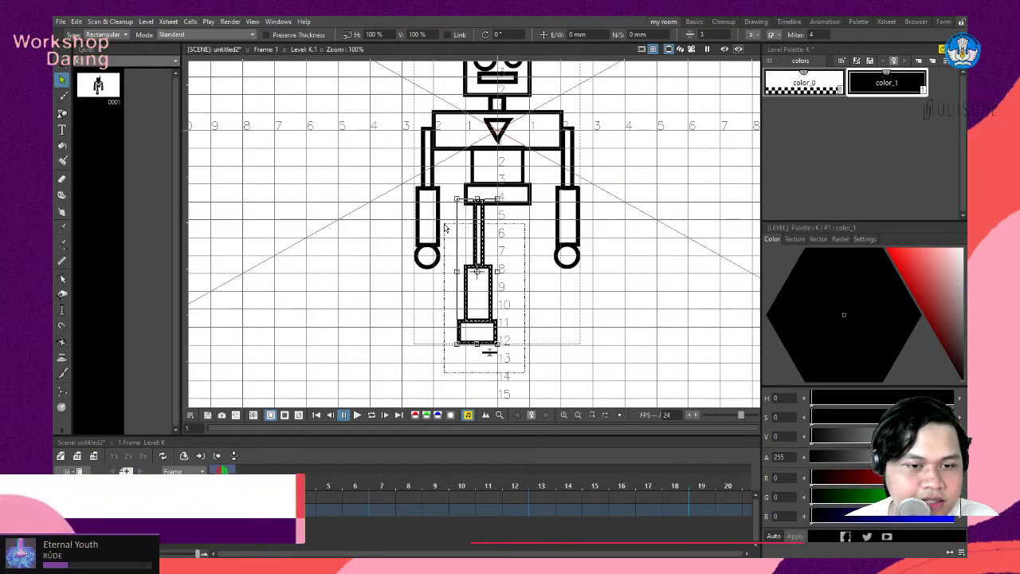
key(ctrl+v)
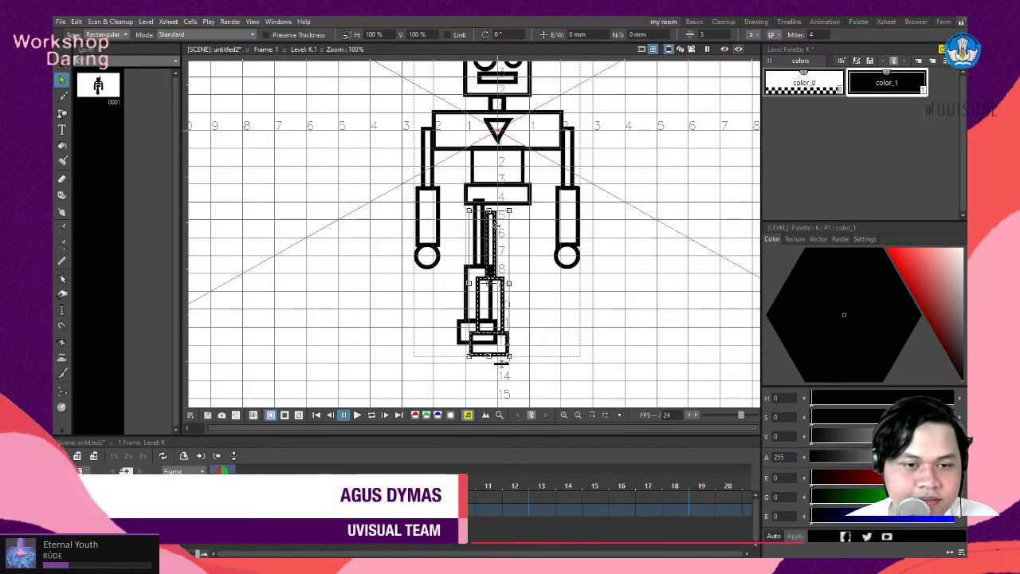
scroll(496, 229, up, 3)
drag(496, 229, 548, 195)
click(591, 227)
Hide the field guide and view the whole robot within the camera frame.
scroll(550, 232, down, 5)
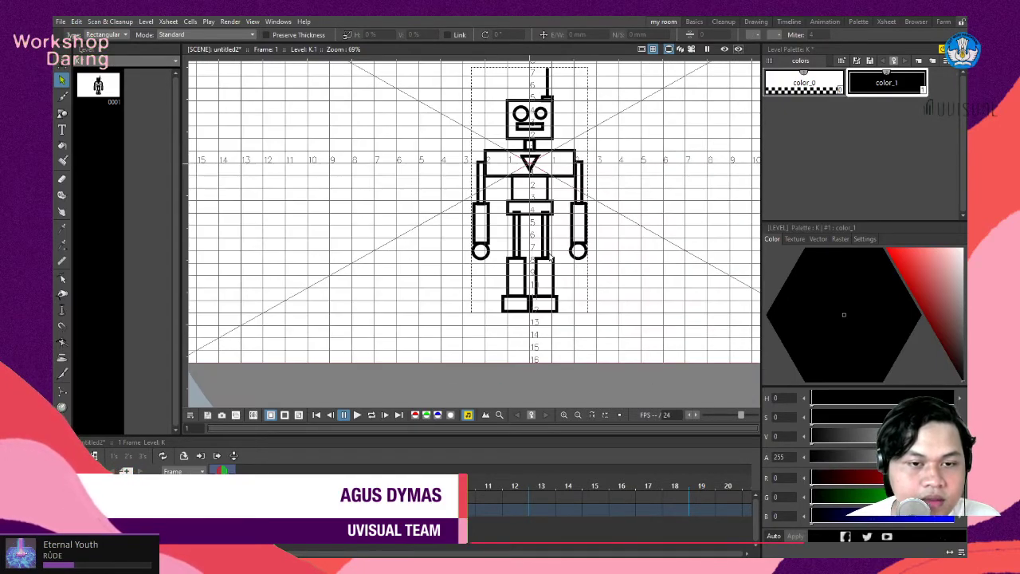
scroll(551, 209, up, 3)
scroll(552, 209, down, 4)
scroll(700, 90, up, 2)
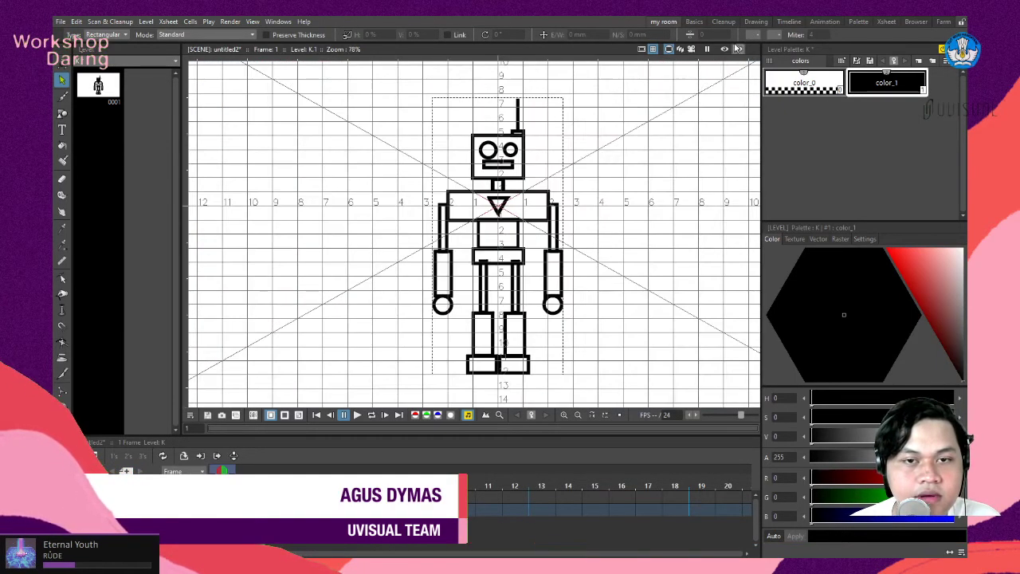
click(655, 49)
scroll(547, 233, down, 2)
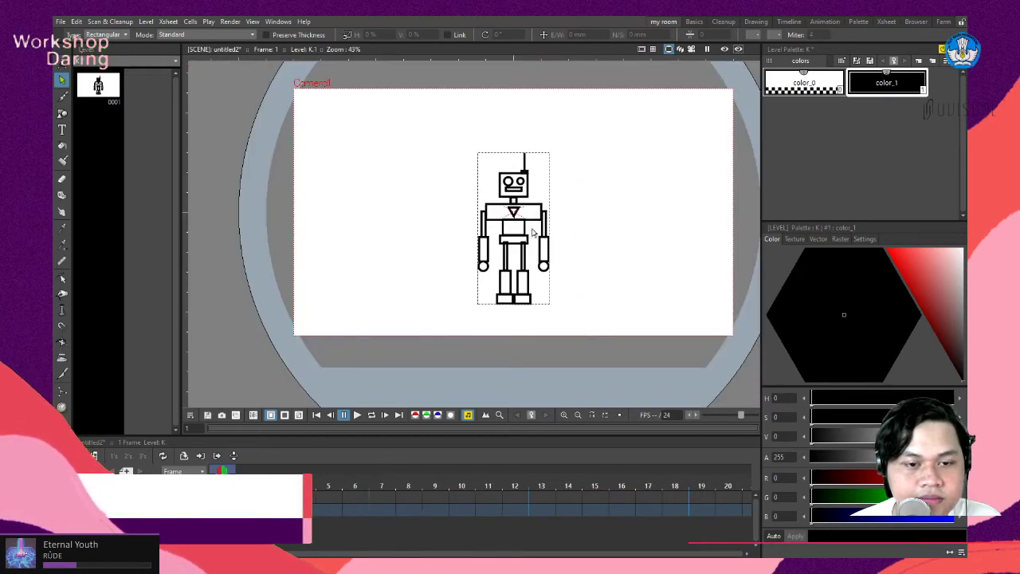
Give the chest triangle's outline rounded joins so its corners become round.
scroll(539, 212, up, 2)
scroll(539, 212, up, 5)
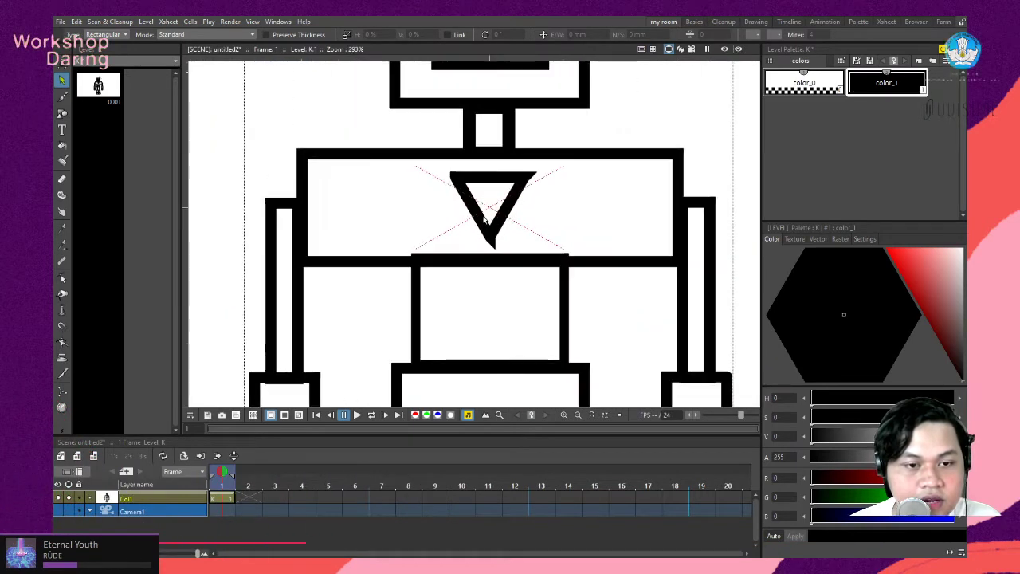
click(508, 215)
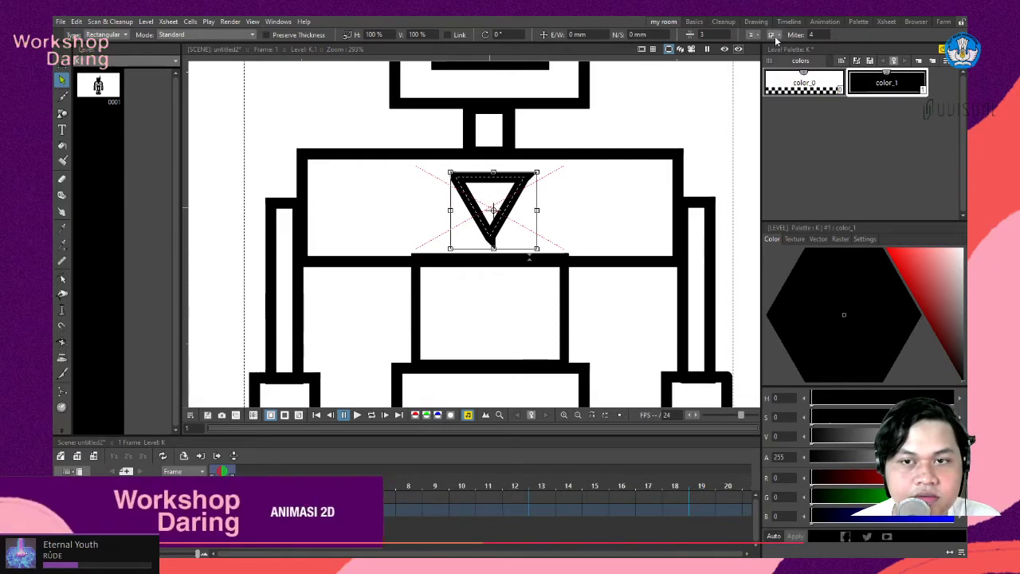
click(573, 223)
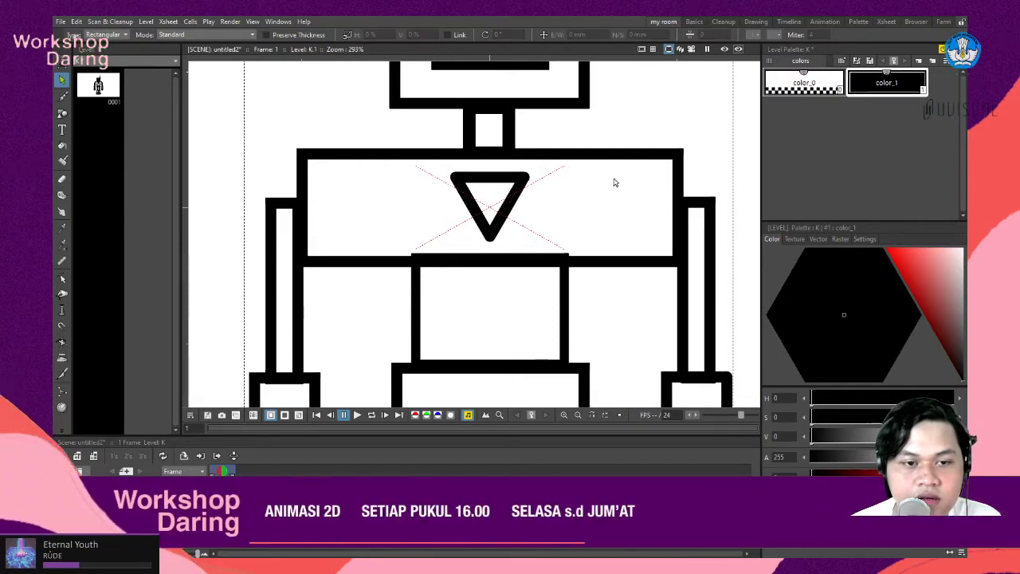
Select the whole robot and round the corner joins of all its outlines.
scroll(612, 186, down, 4)
scroll(694, 188, up, 2)
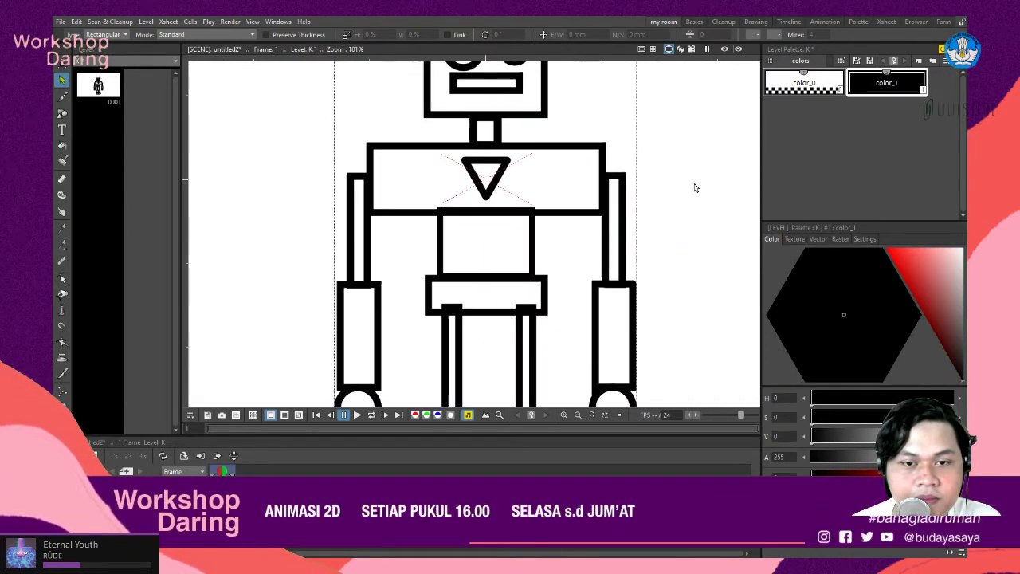
scroll(633, 189, down, 3)
scroll(677, 202, down, 1)
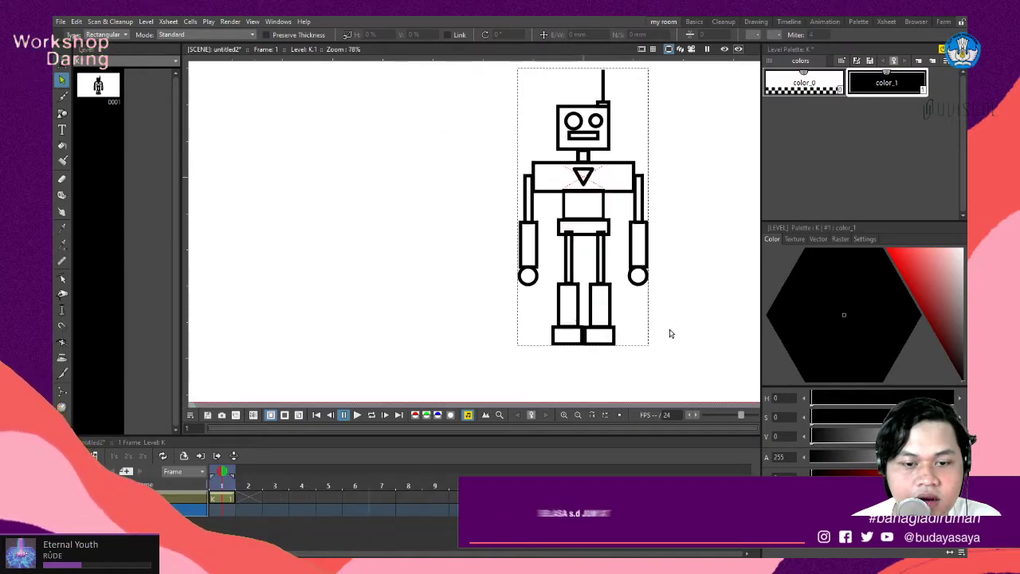
mouse_move(681, 363)
mouse_down()
mouse_move(420, 114)
mouse_move(439, 62)
mouse_up()
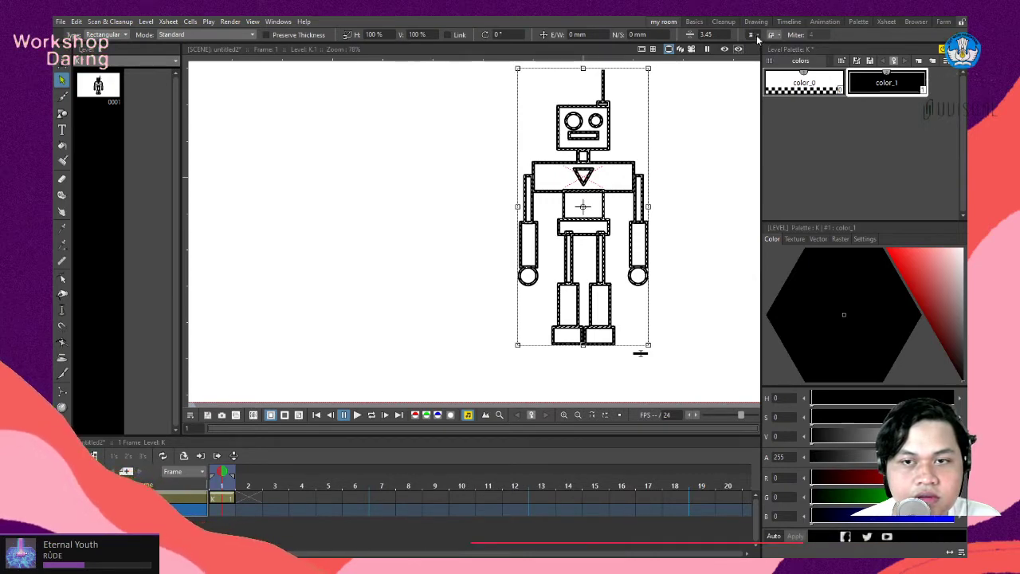
click(681, 172)
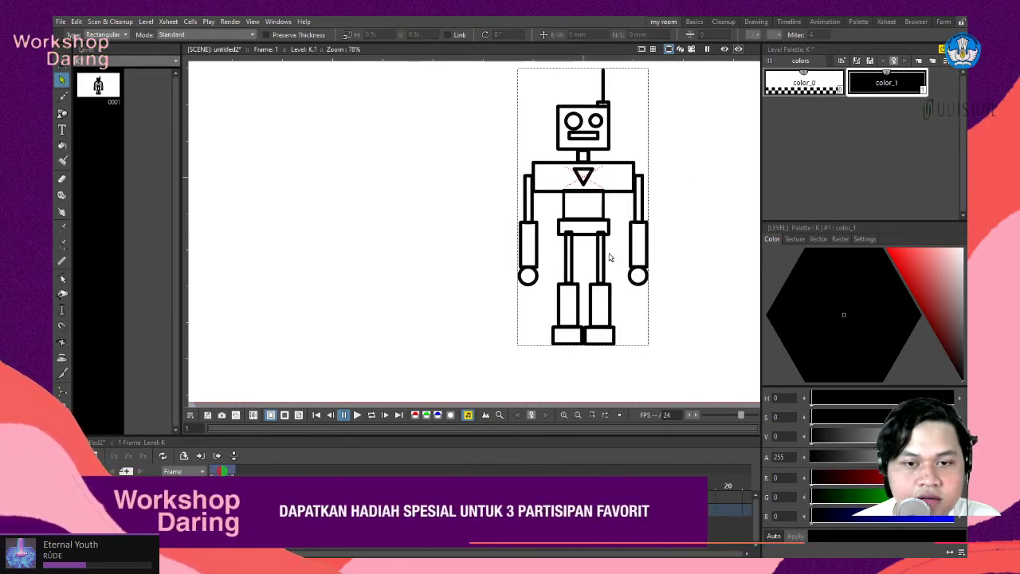
Examine the rounded outlines across the whole robot, from the antenna down to the feet.
scroll(577, 220, up, 3)
scroll(577, 220, down, 3)
scroll(672, 221, down, 1)
scroll(689, 188, up, 1)
drag(690, 188, 637, 182)
scroll(621, 204, up, 1)
scroll(547, 185, down, 1)
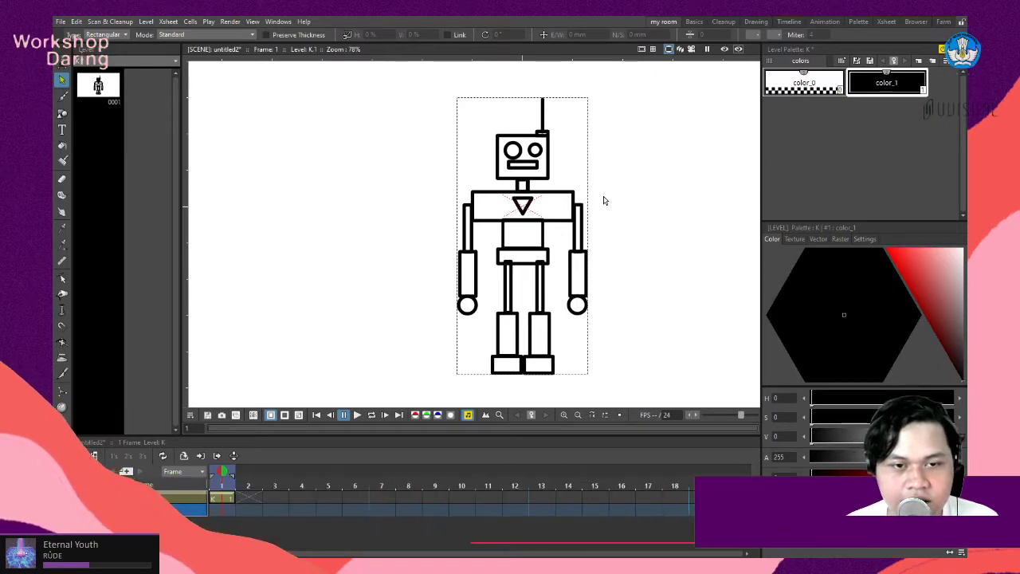
drag(582, 171, 640, 164)
scroll(627, 159, up, 1)
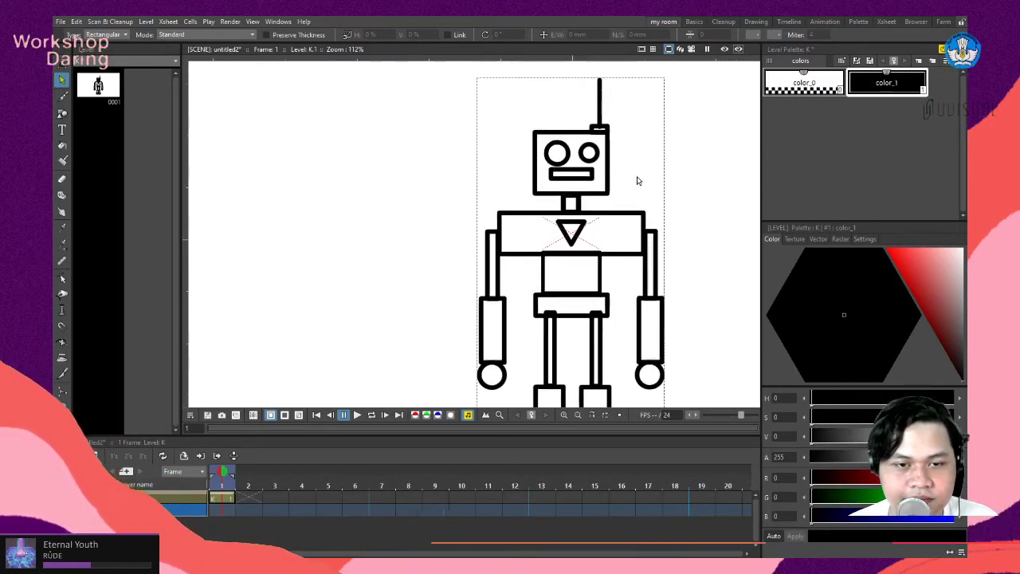
scroll(632, 162, up, 1)
scroll(651, 165, down, 1)
drag(652, 164, 652, 148)
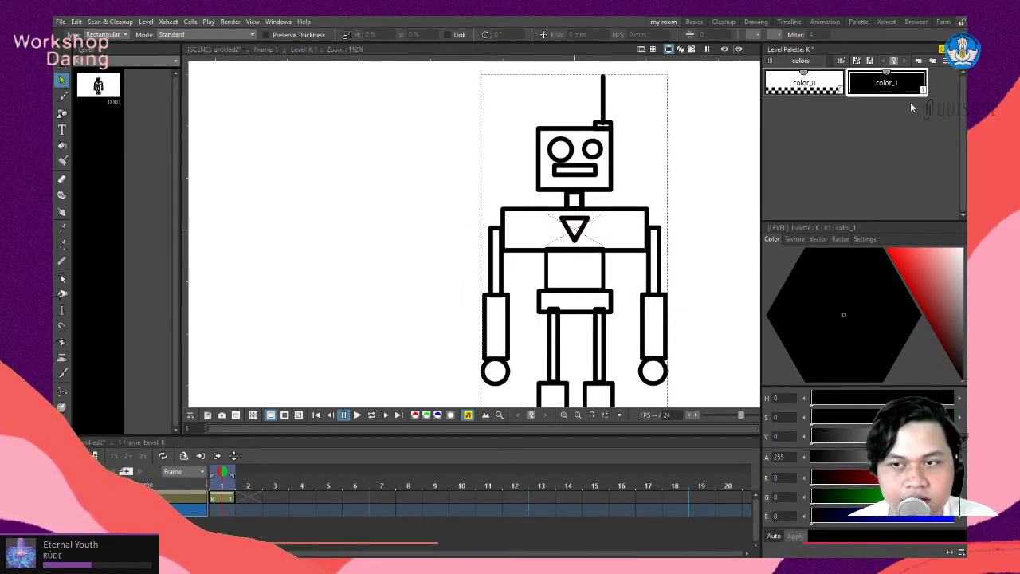
Add a pinkish-red palette style with hue 340 and saturation 100, and fill the head, chest, forearms, base rectangle and lower legs with it.
click(933, 62)
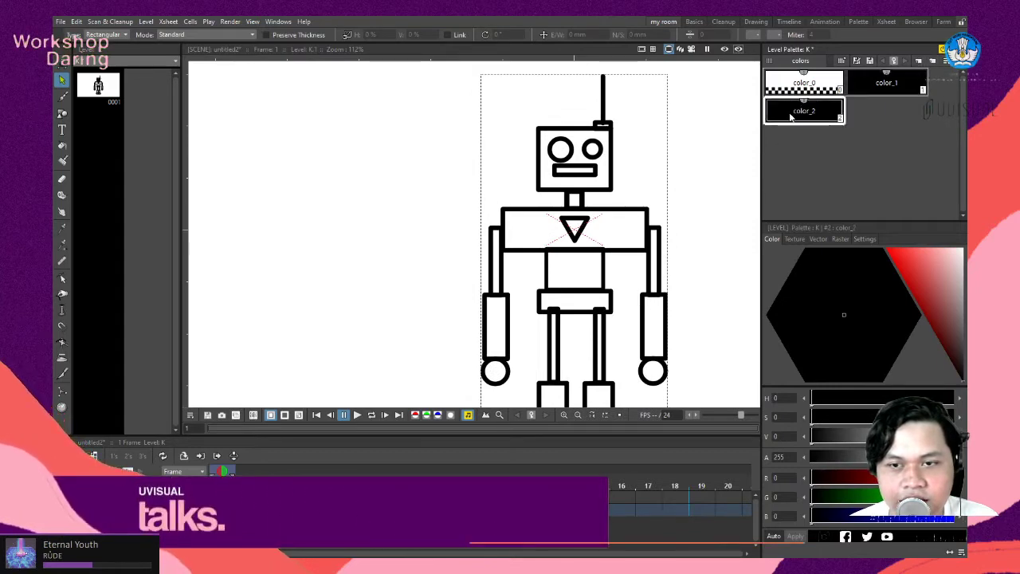
drag(916, 309, 918, 341)
click(61, 145)
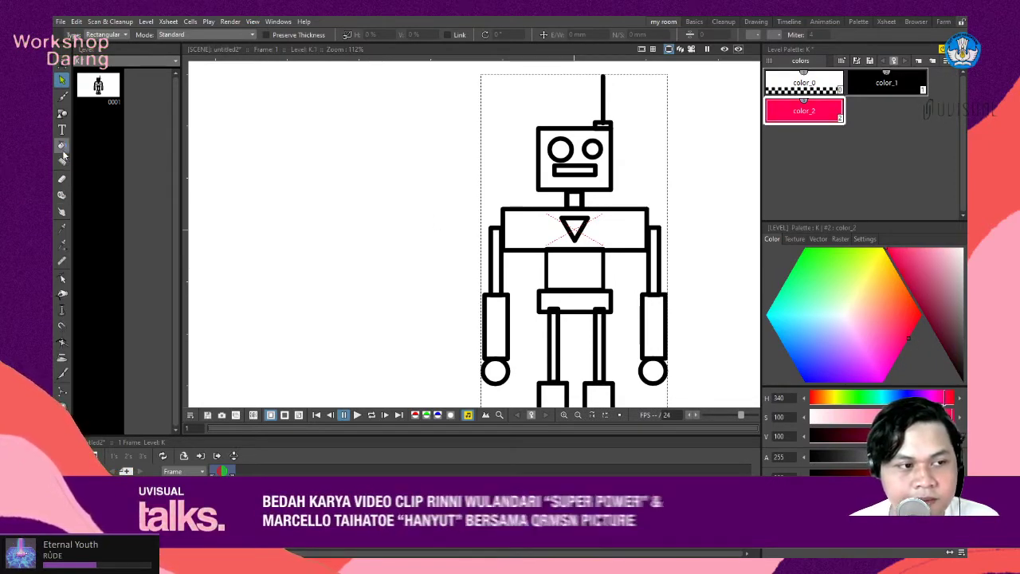
click(550, 164)
click(536, 229)
scroll(626, 196, down, 3)
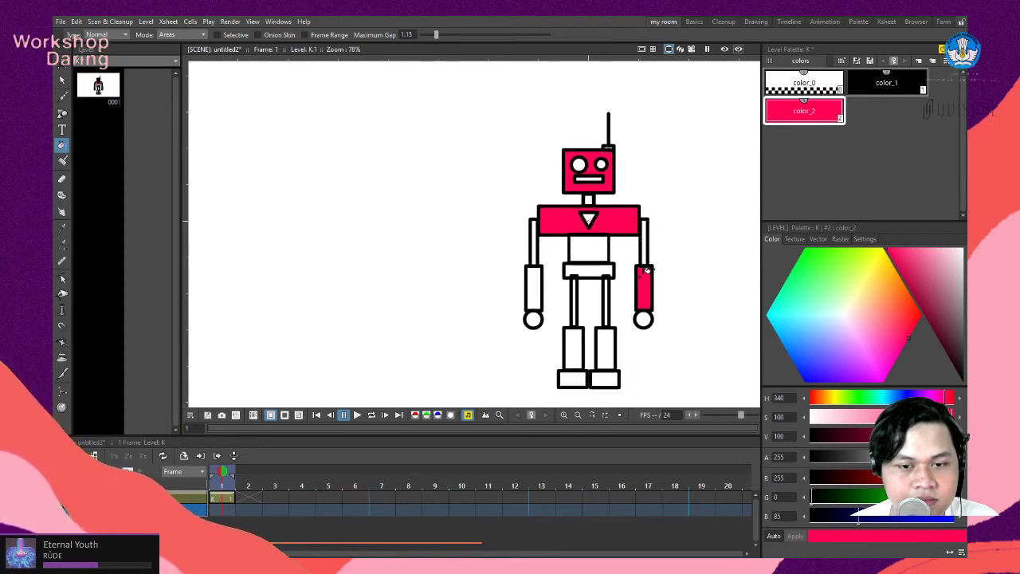
click(536, 284)
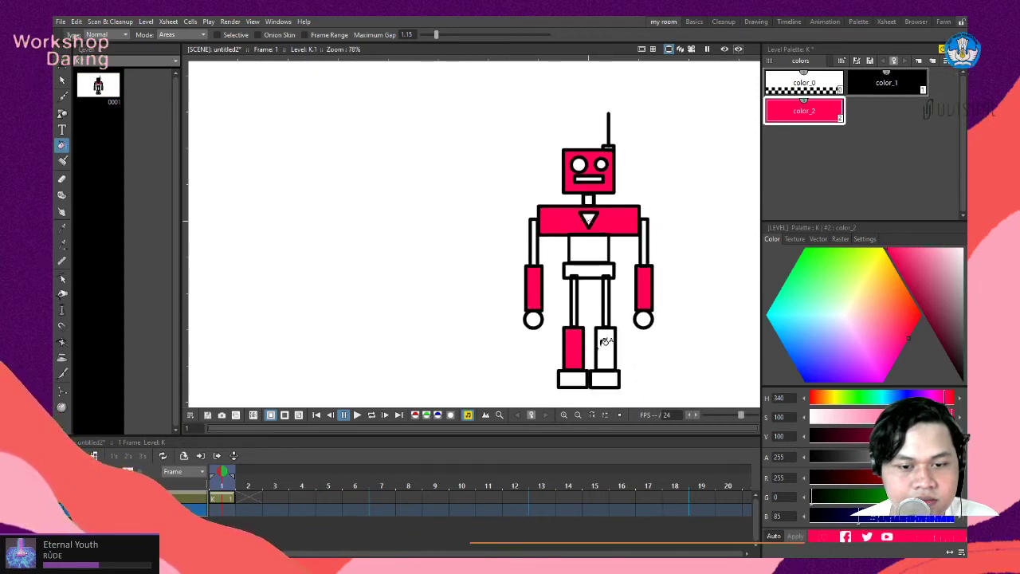
click(602, 271)
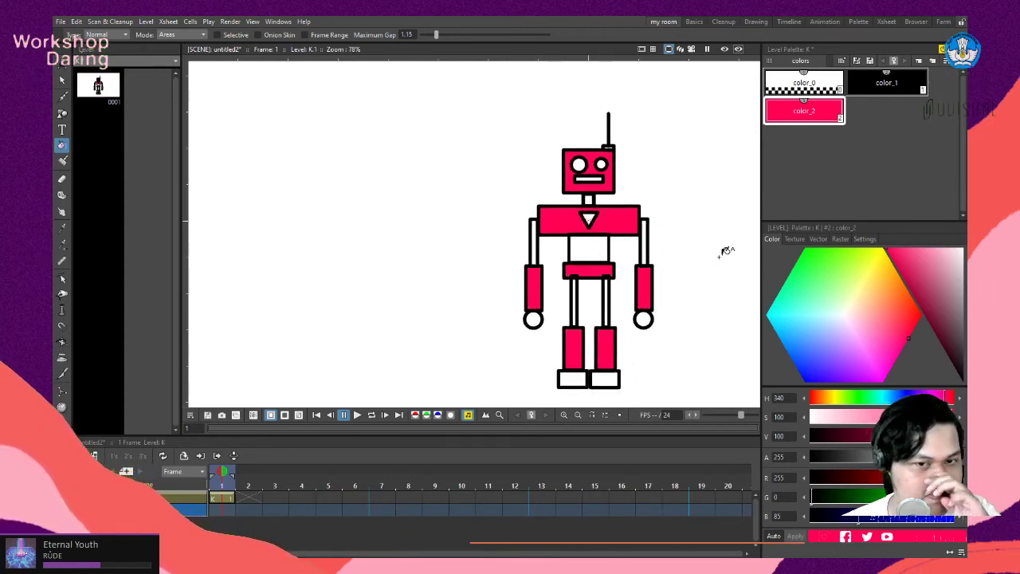
Add a separate orange palette style with hue 38, and fill the abdomen, neck, upper arms and upper legs with it.
click(878, 275)
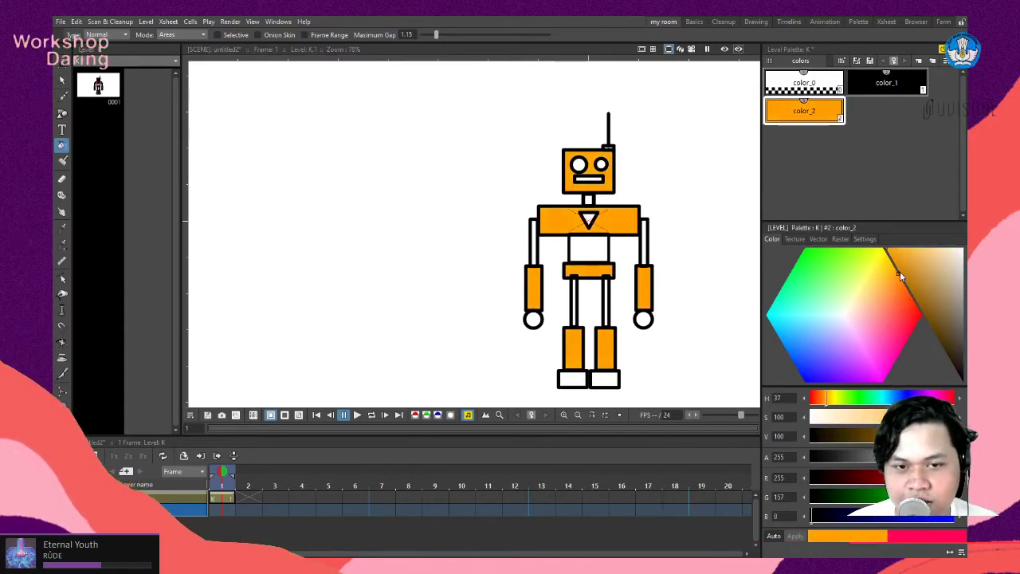
key(ctrl+z)
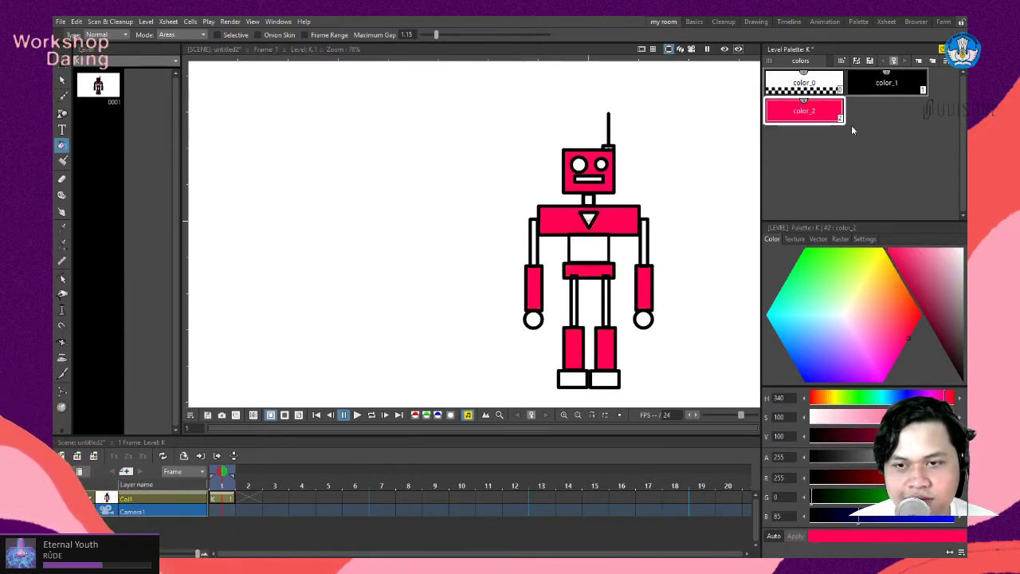
click(919, 61)
click(900, 268)
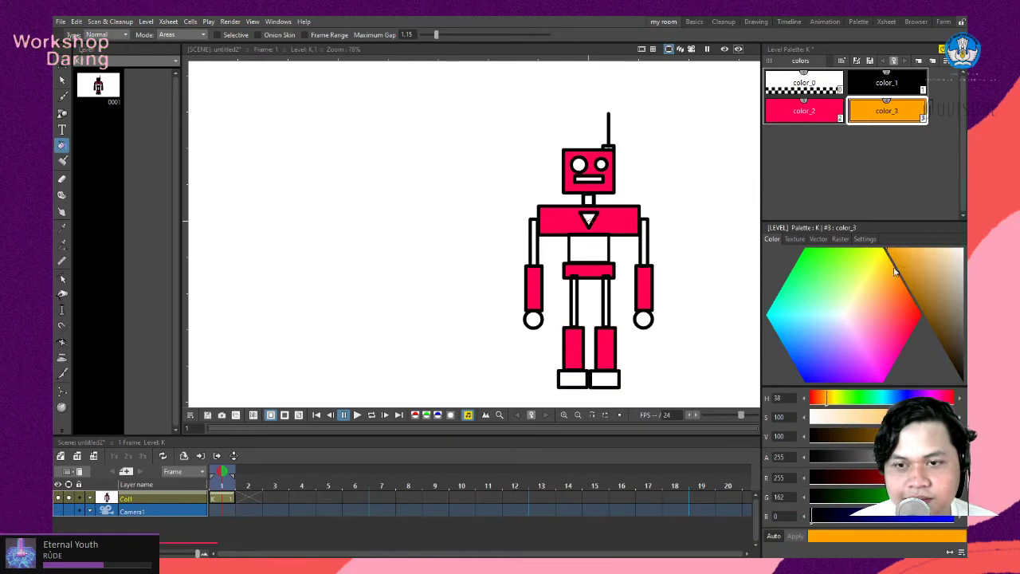
scroll(606, 243, up, 1)
scroll(606, 243, up, 2)
click(604, 245)
click(584, 177)
click(663, 216)
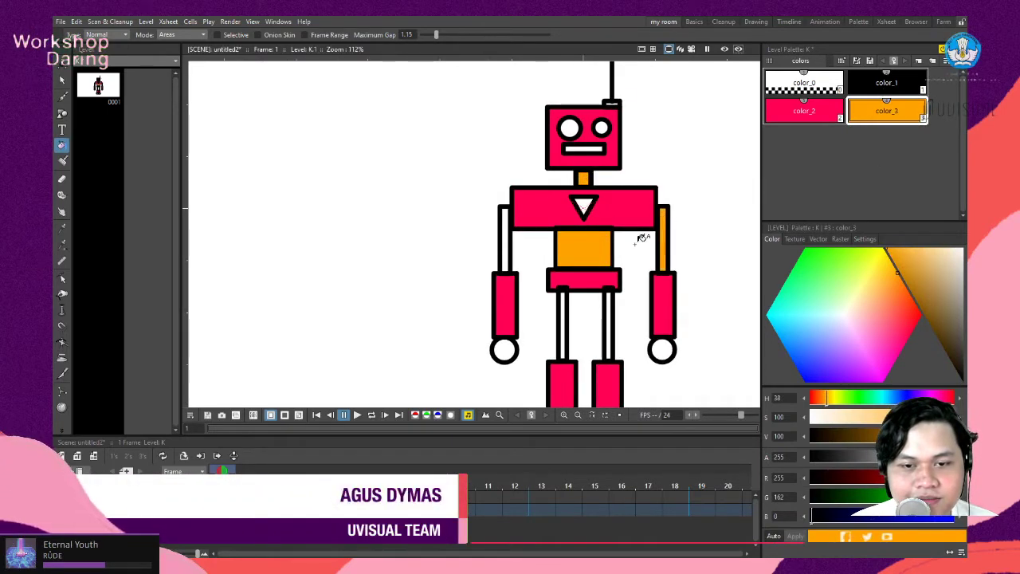
click(506, 240)
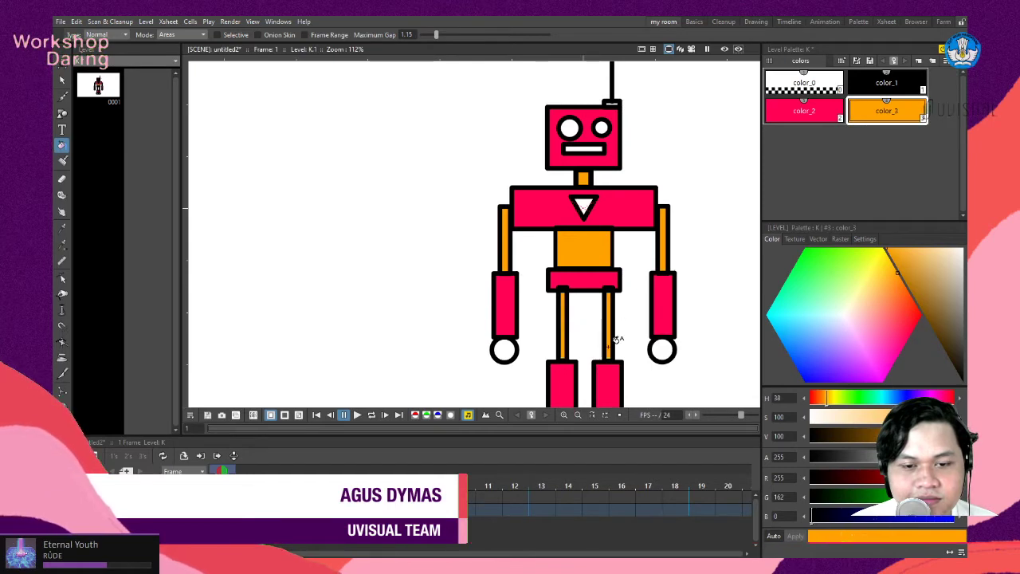
Fill both feet and both round hands with the orange style.
scroll(630, 331, down, 3)
scroll(649, 351, up, 3)
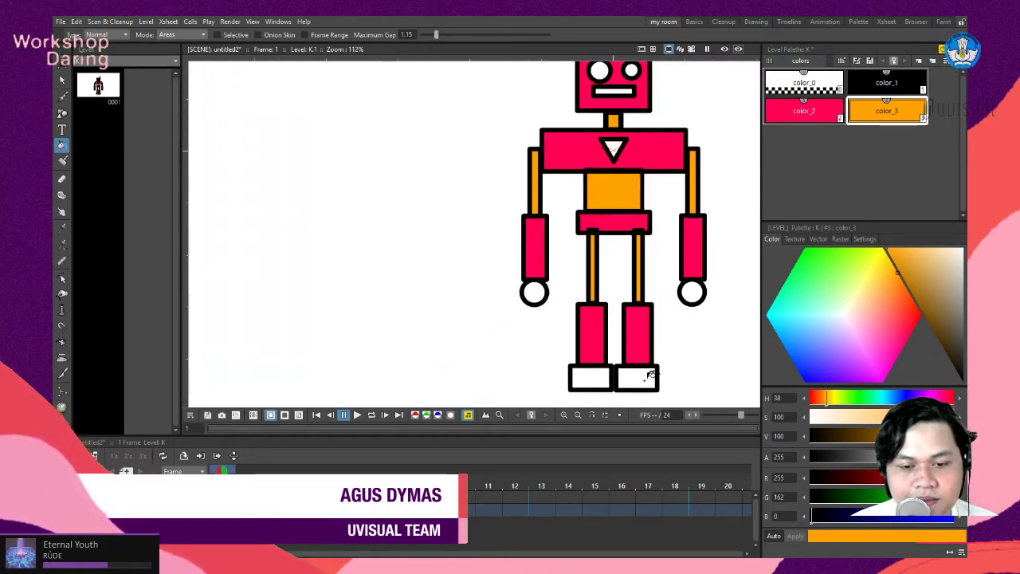
click(624, 371)
click(692, 291)
scroll(721, 275, down, 3)
scroll(690, 205, up, 4)
scroll(665, 303, down, 2)
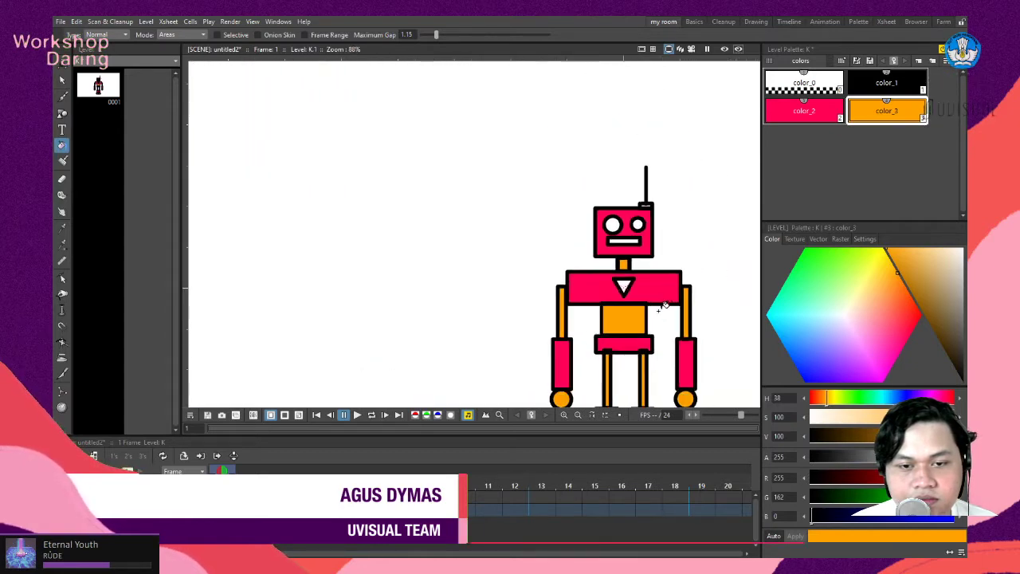
scroll(666, 303, up, 3)
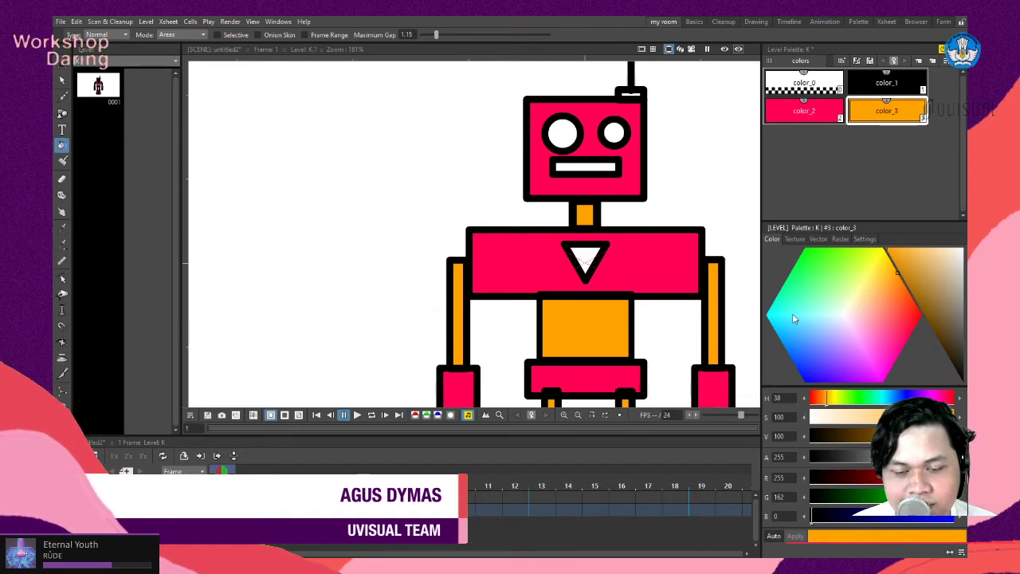
click(800, 338)
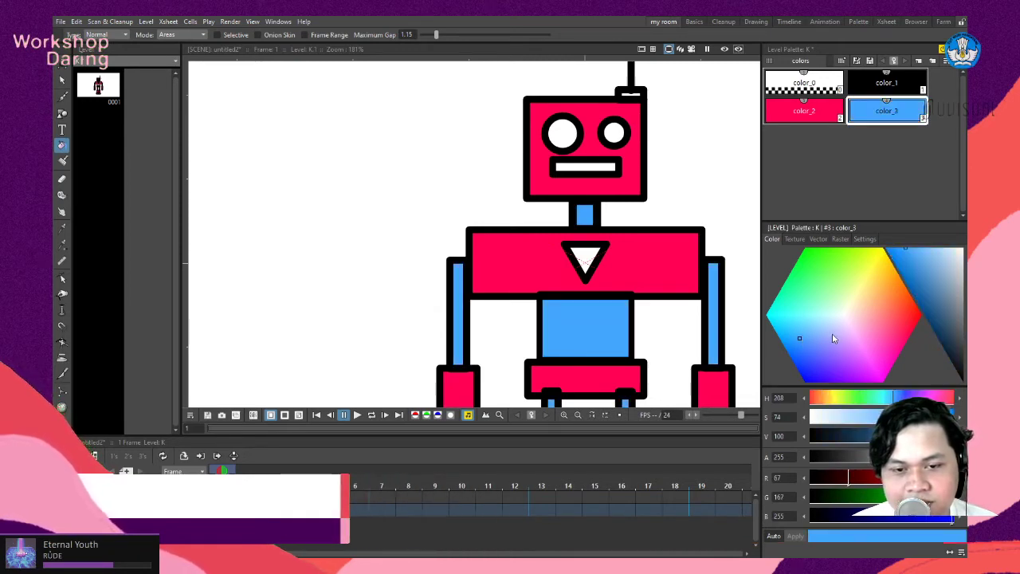
key(ctrl+z)
click(800, 333)
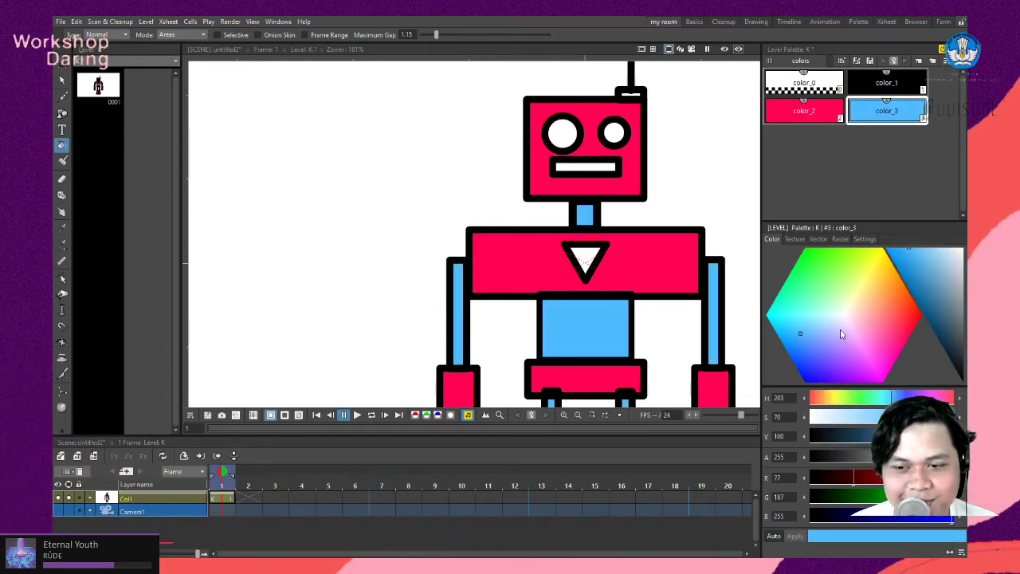
key(ctrl+z)
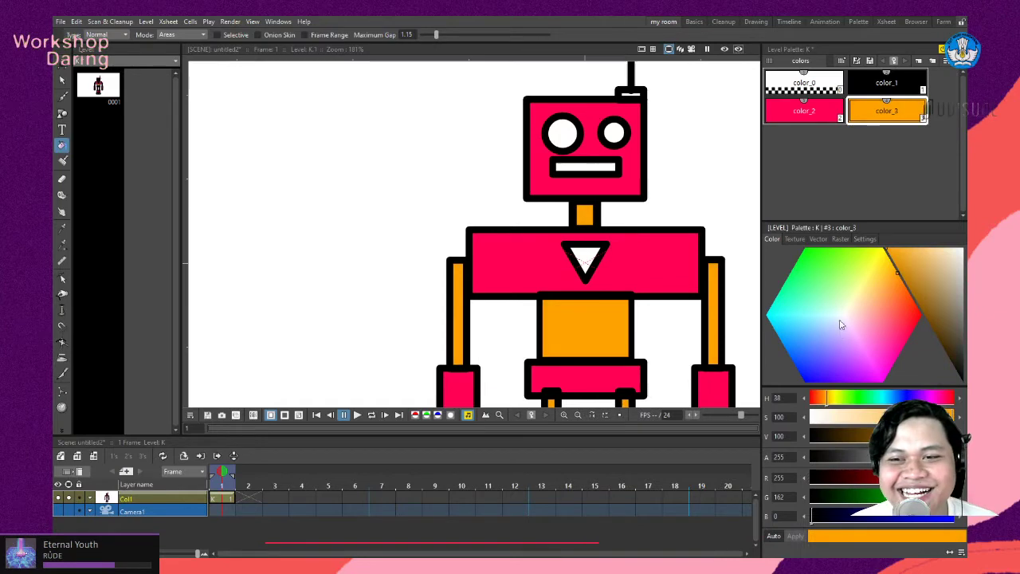
Add a bright blue palette style with hue 193 and saturation 100, and fill both eyes with it.
click(932, 62)
click(783, 336)
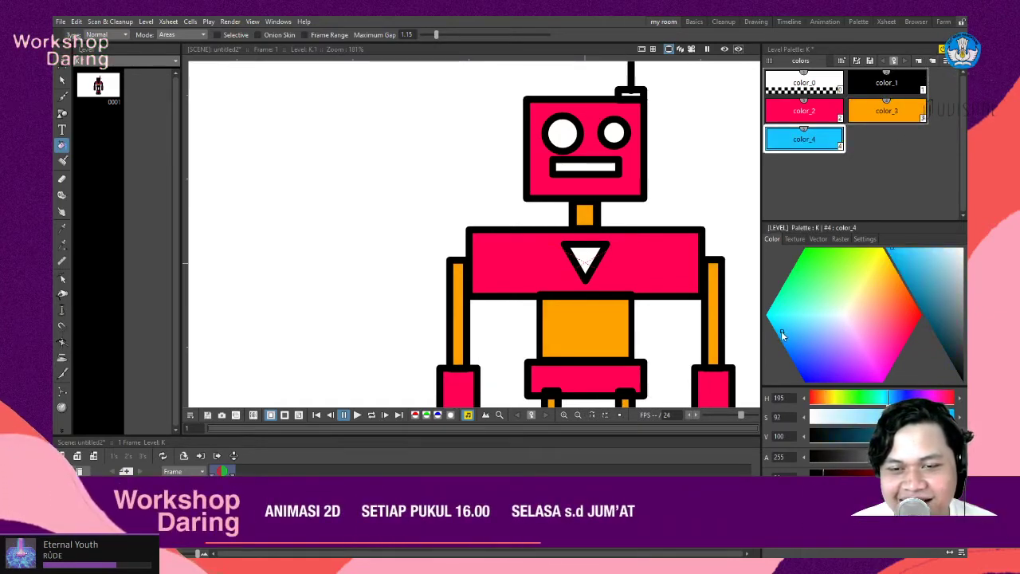
click(775, 330)
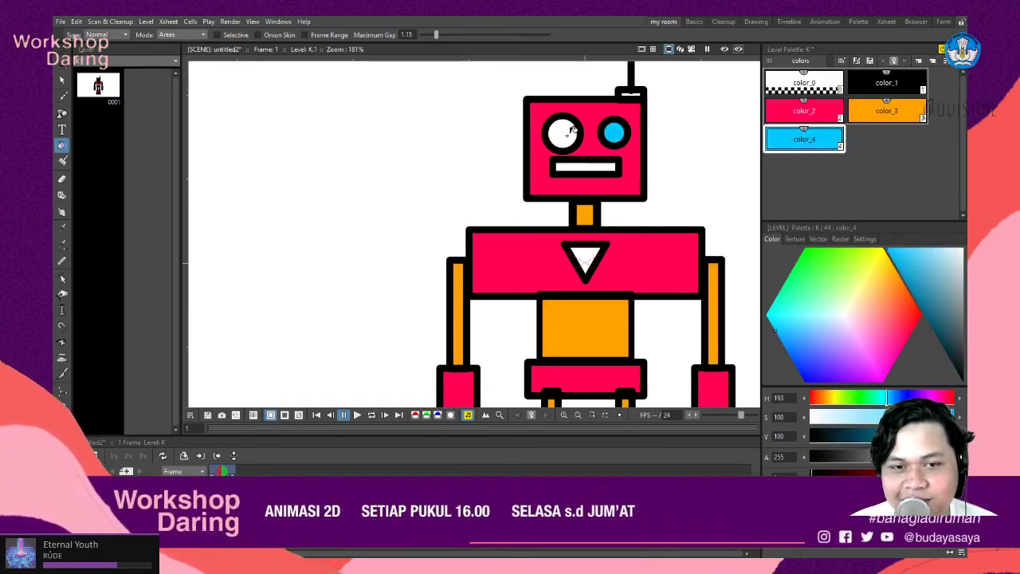
scroll(710, 160, down, 4)
scroll(717, 194, up, 3)
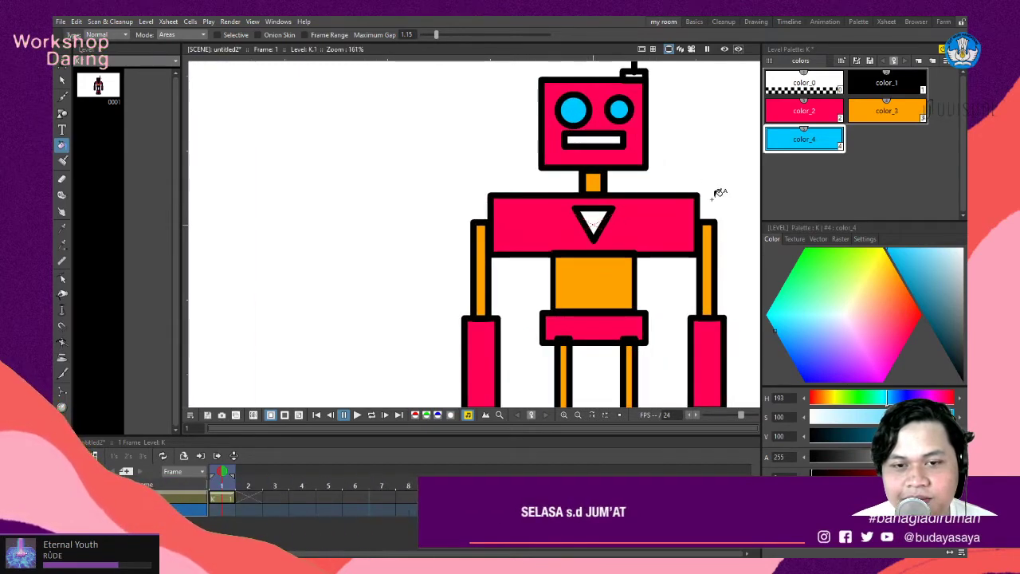
Add a light grey palette style and fill the mouth rectangle with it.
click(948, 295)
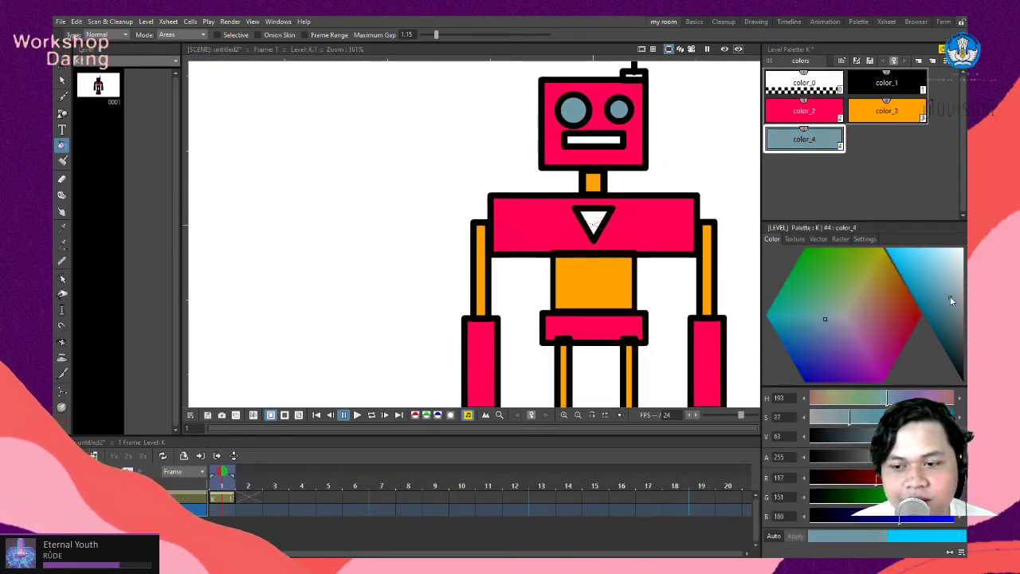
click(896, 287)
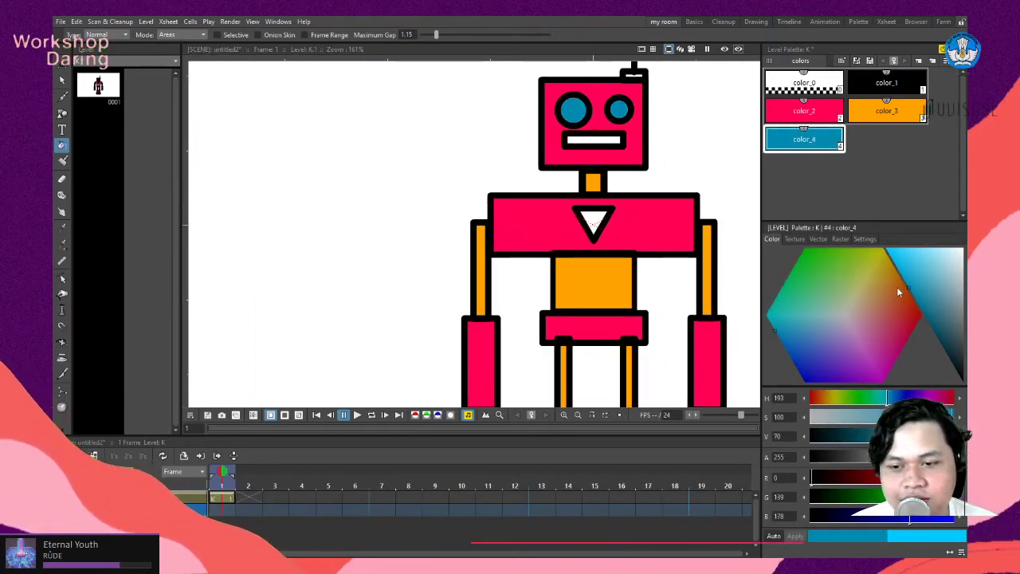
click(918, 62)
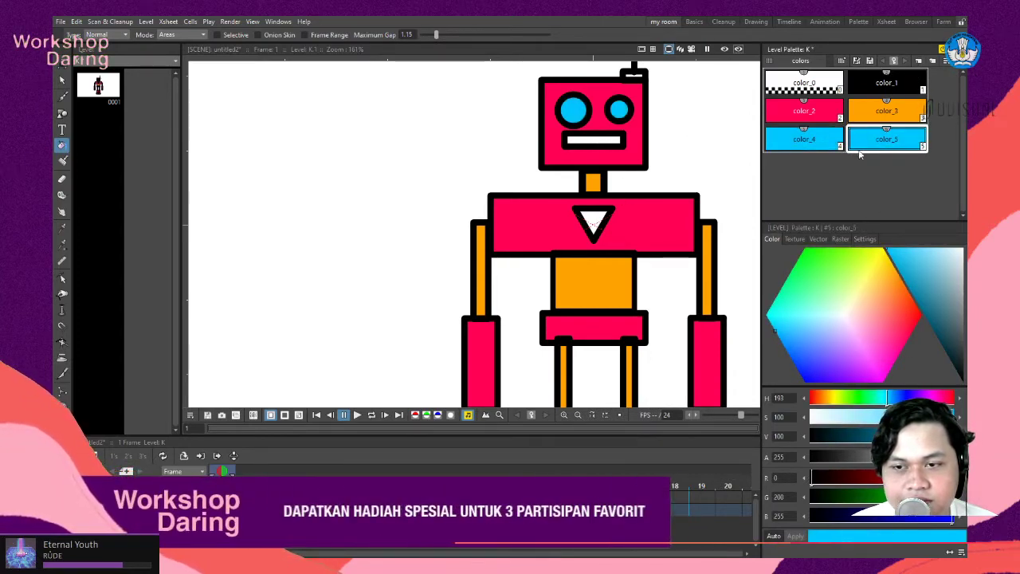
drag(940, 292, 963, 267)
click(612, 139)
Fill the chest triangle with the eyes' blue style, and change that style to cyan with hue 180.
click(804, 138)
click(592, 219)
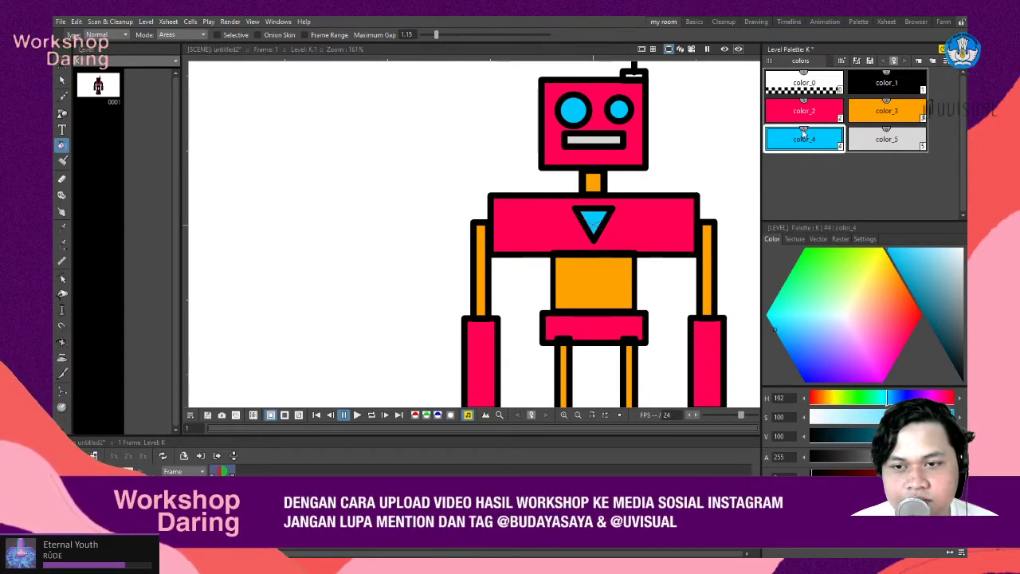
click(769, 316)
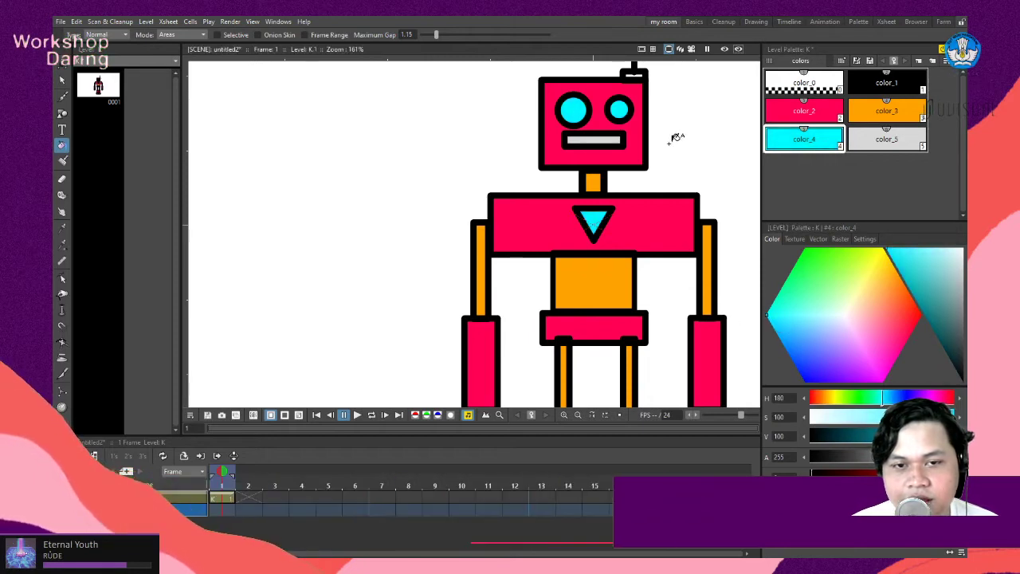
scroll(675, 136, down, 4)
scroll(690, 127, up, 4)
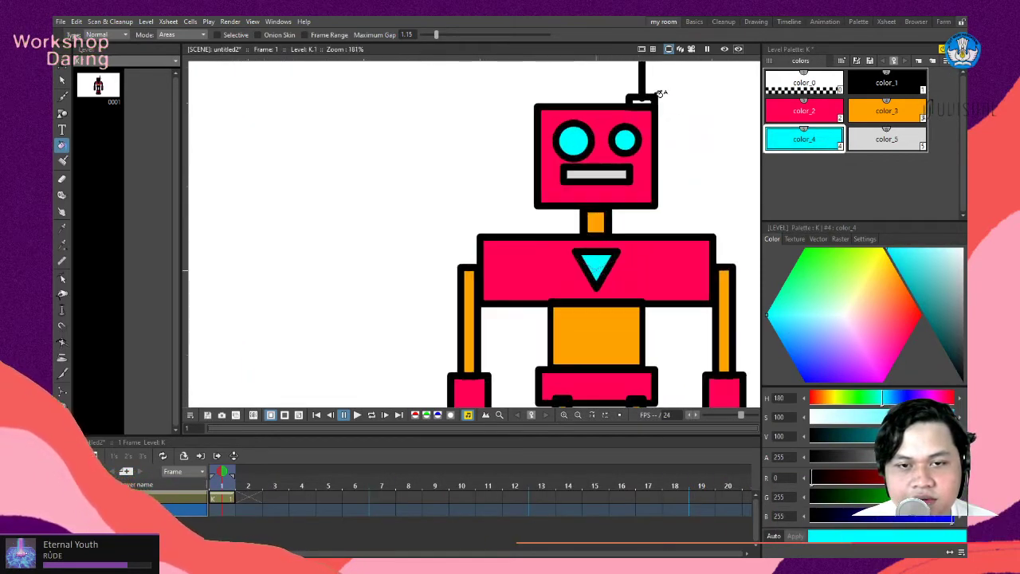
Fill both of the robot's round hands with the light grey style color_5.
click(887, 139)
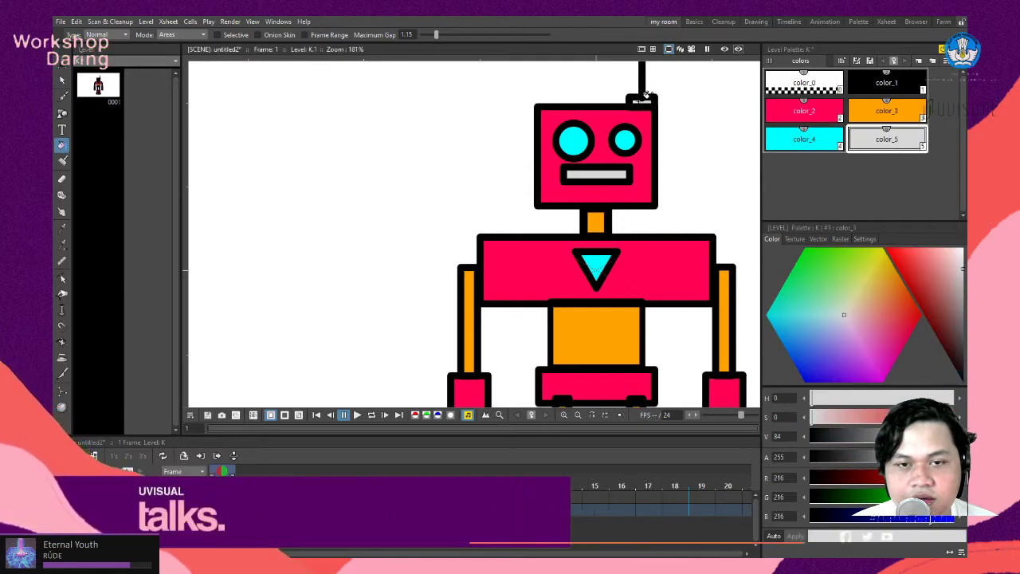
scroll(650, 95, up, 3)
scroll(647, 101, down, 1)
scroll(647, 101, down, 7)
scroll(683, 221, up, 4)
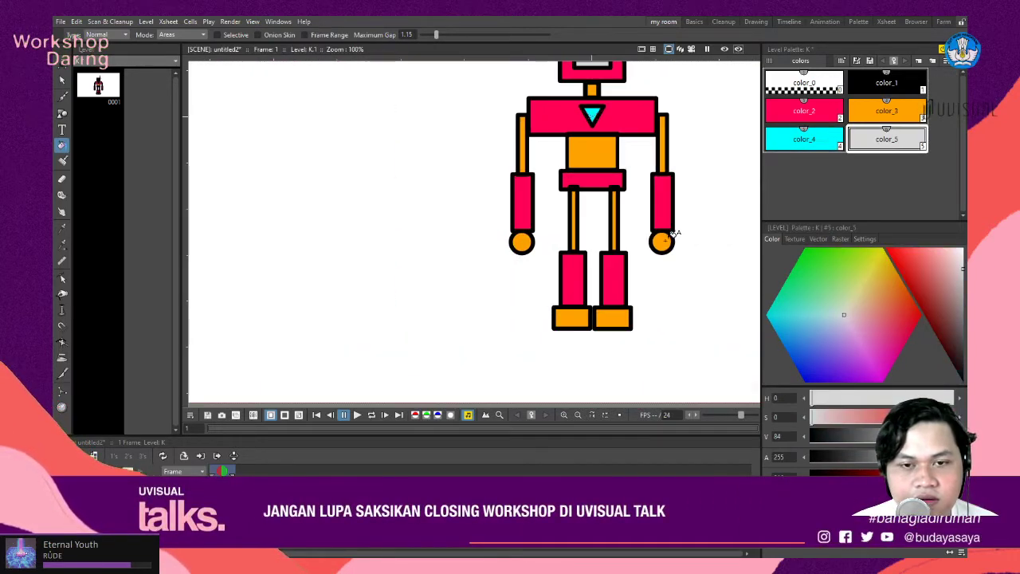
scroll(668, 232, down, 2)
click(665, 239)
click(561, 237)
scroll(701, 244, down, 3)
scroll(715, 159, up, 2)
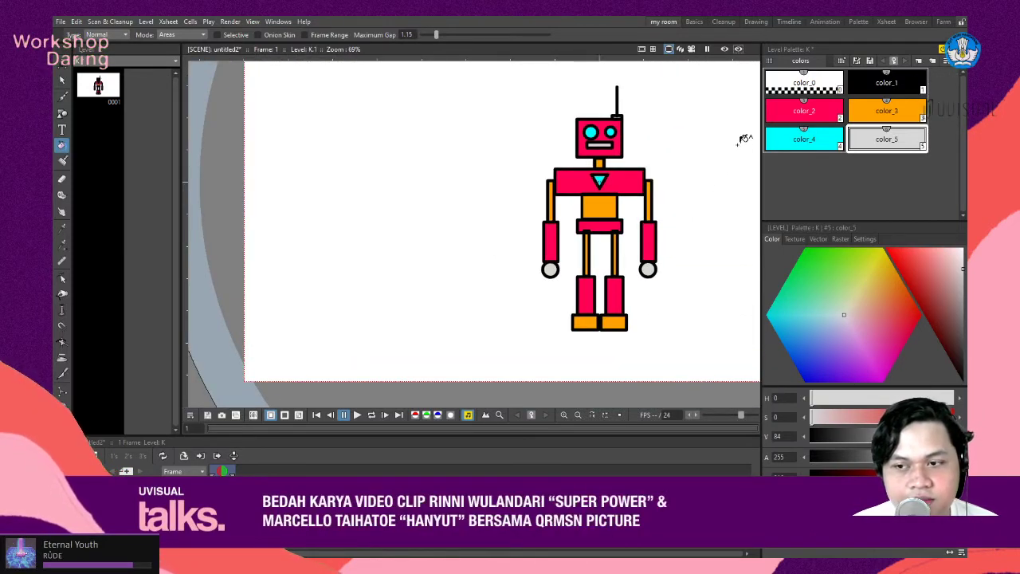
scroll(693, 162, down, 3)
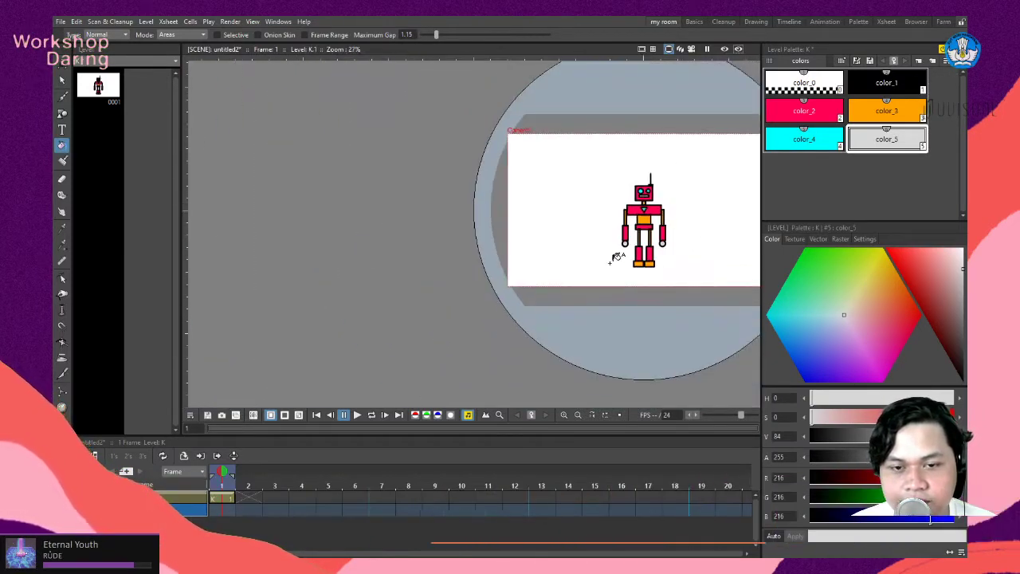
scroll(729, 264, up, 4)
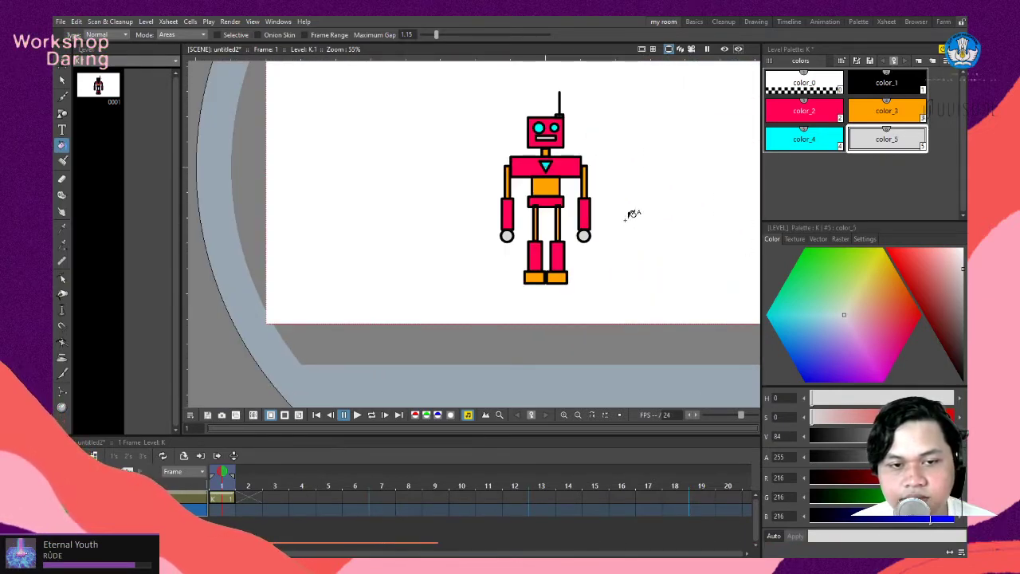
scroll(489, 308, down, 2)
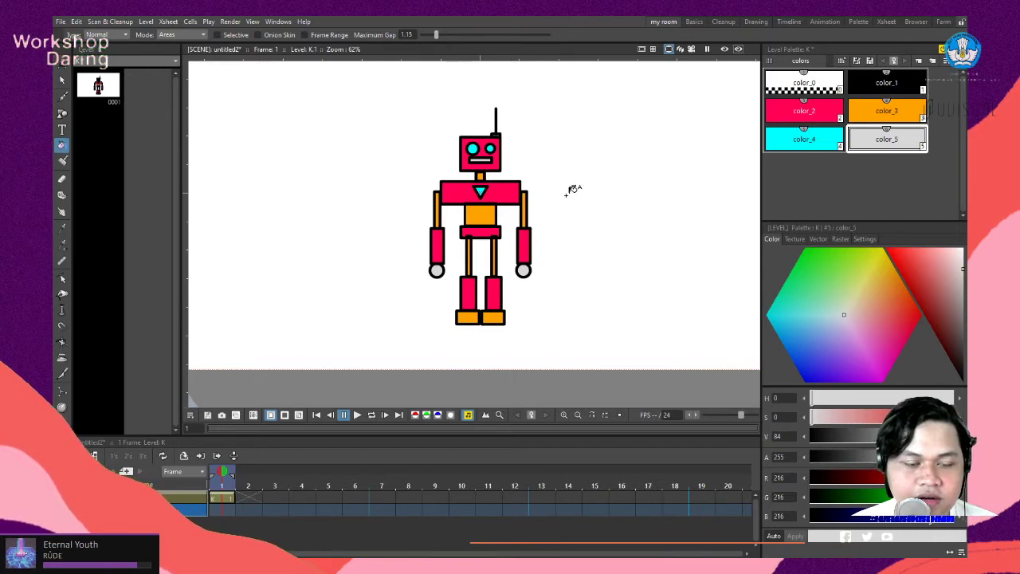
scroll(545, 243, up, 1)
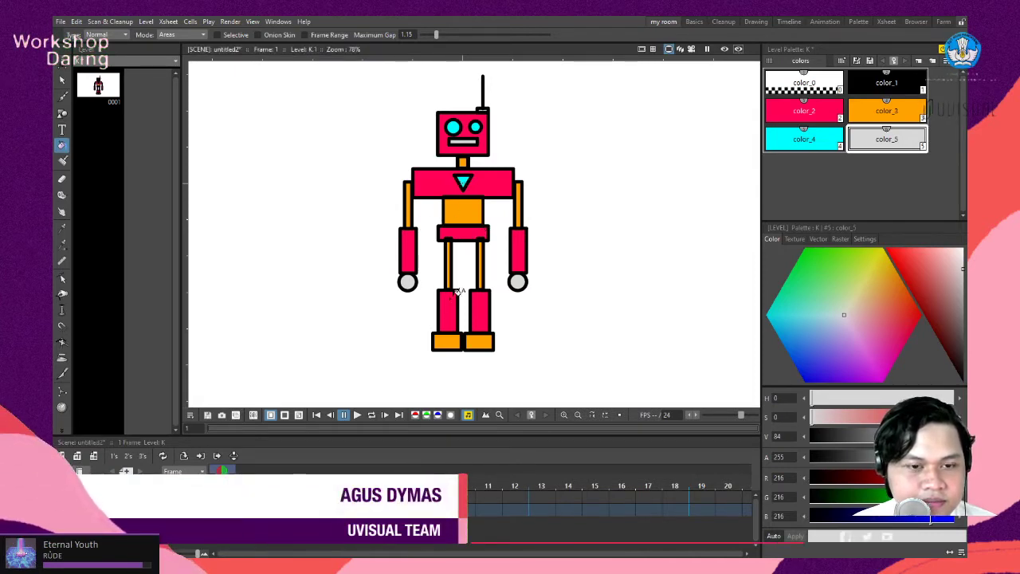
Examine how the robot's shapes select individually, including the chest triangle, an upper arm, a hand, a thigh and both feet.
click(63, 81)
click(438, 137)
click(331, 190)
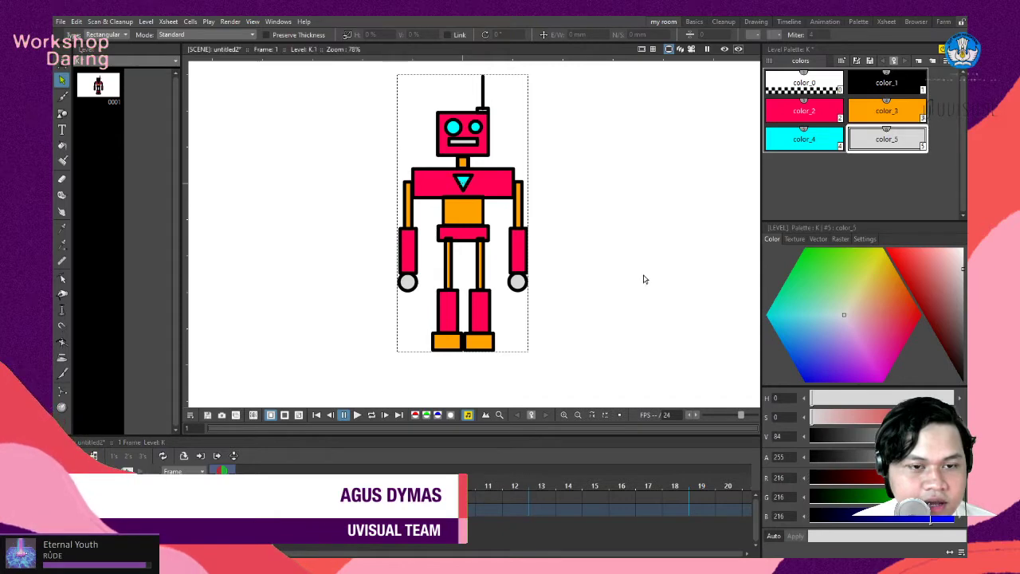
scroll(533, 159, up, 1)
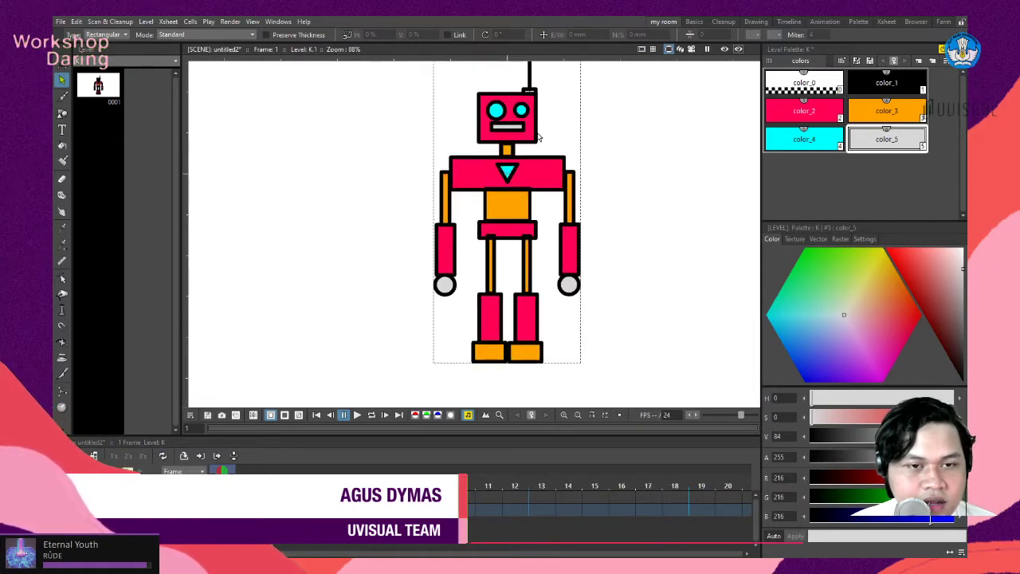
scroll(540, 155, down, 3)
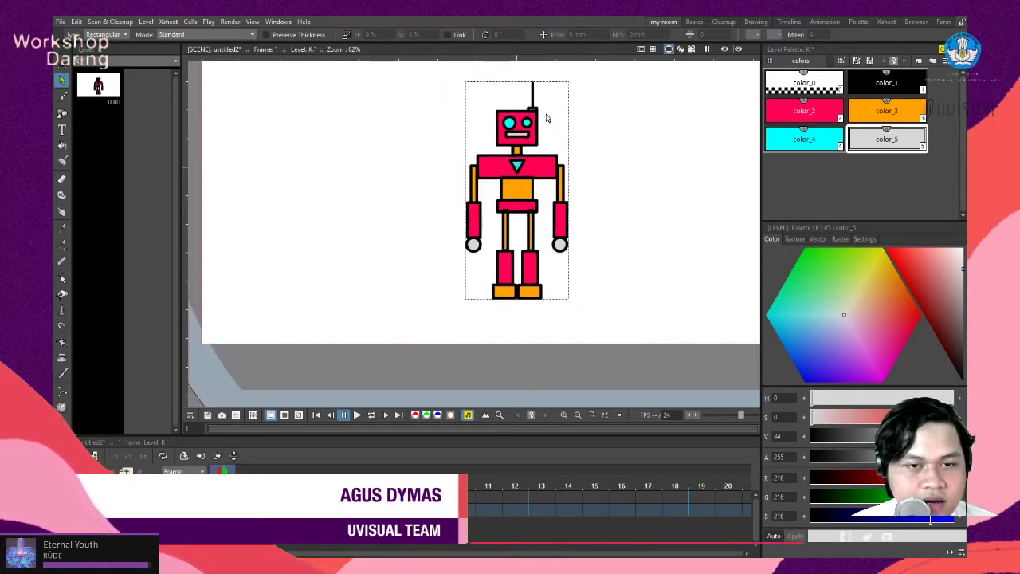
scroll(538, 150, up, 2)
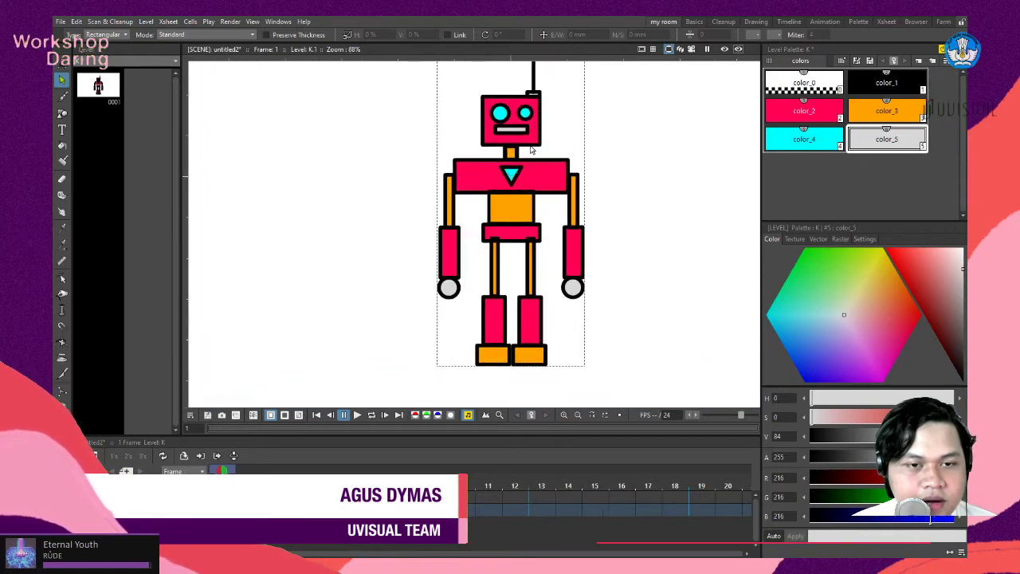
scroll(531, 150, down, 3)
scroll(526, 151, up, 3)
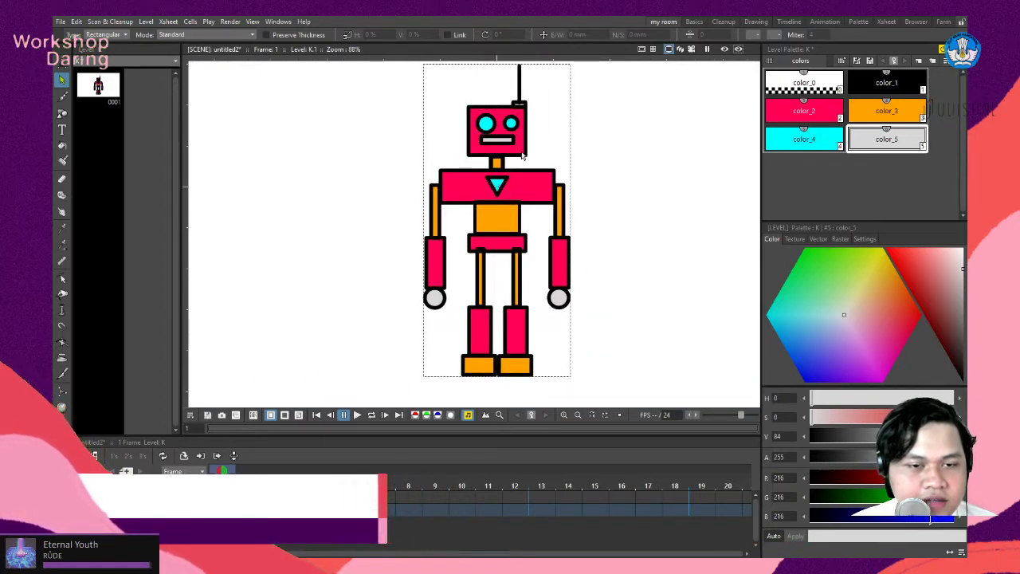
scroll(519, 153, up, 2)
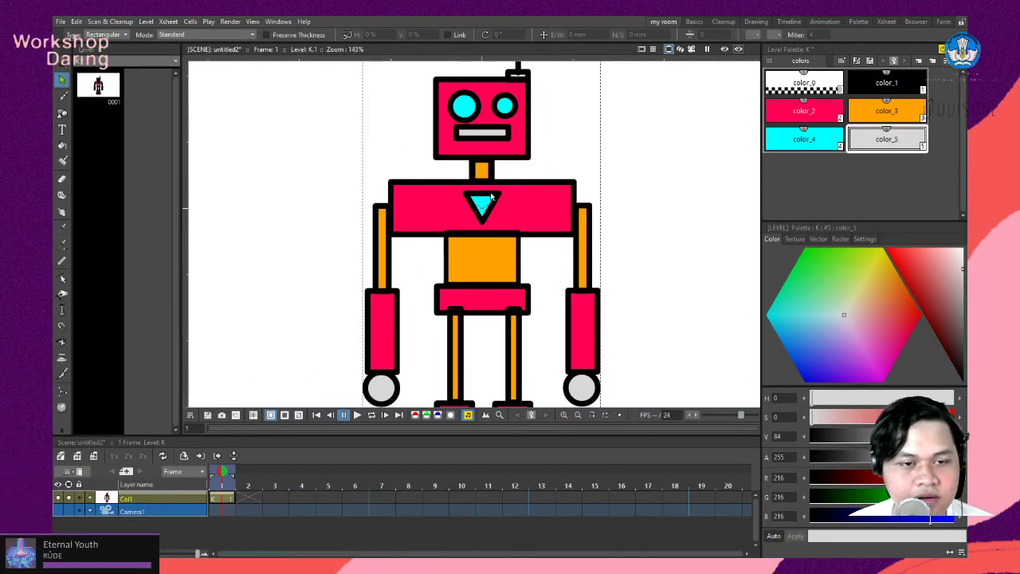
scroll(495, 201, down, 2)
mouse_move(599, 71)
mouse_down()
mouse_move(401, 187)
mouse_move(399, 170)
mouse_move(488, 225)
mouse_move(536, 282)
mouse_up()
click(447, 189)
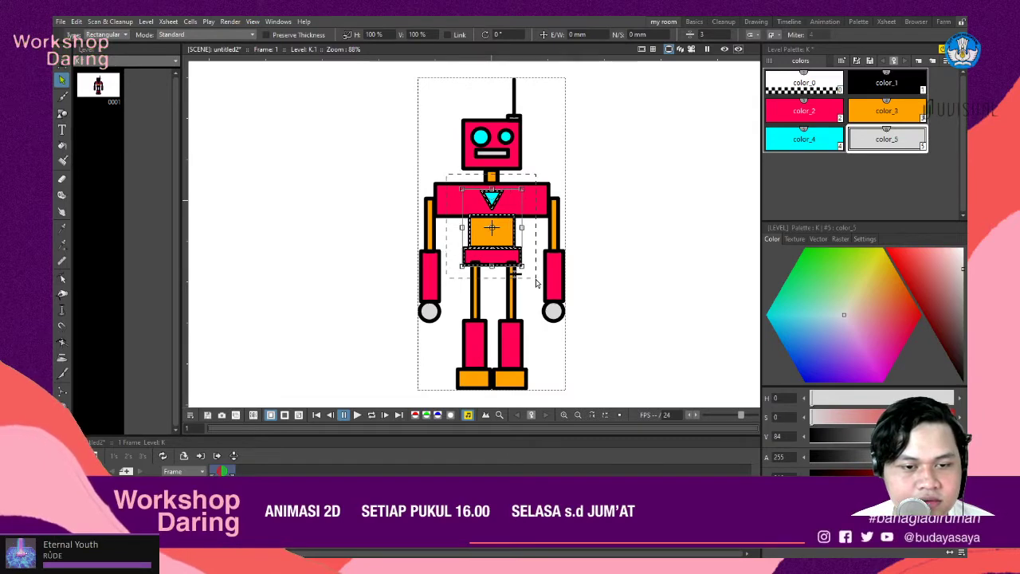
click(559, 179)
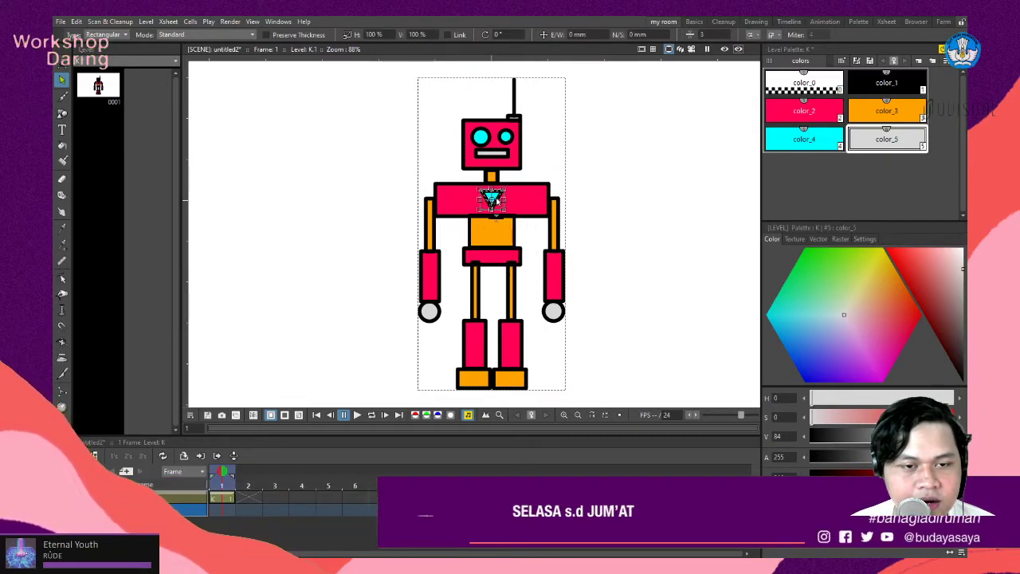
click(554, 227)
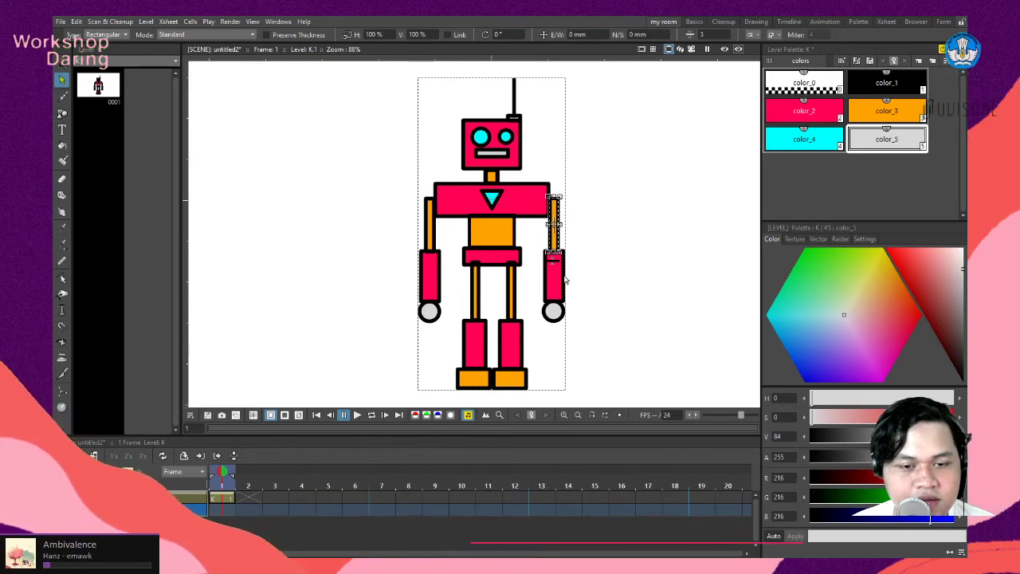
click(554, 314)
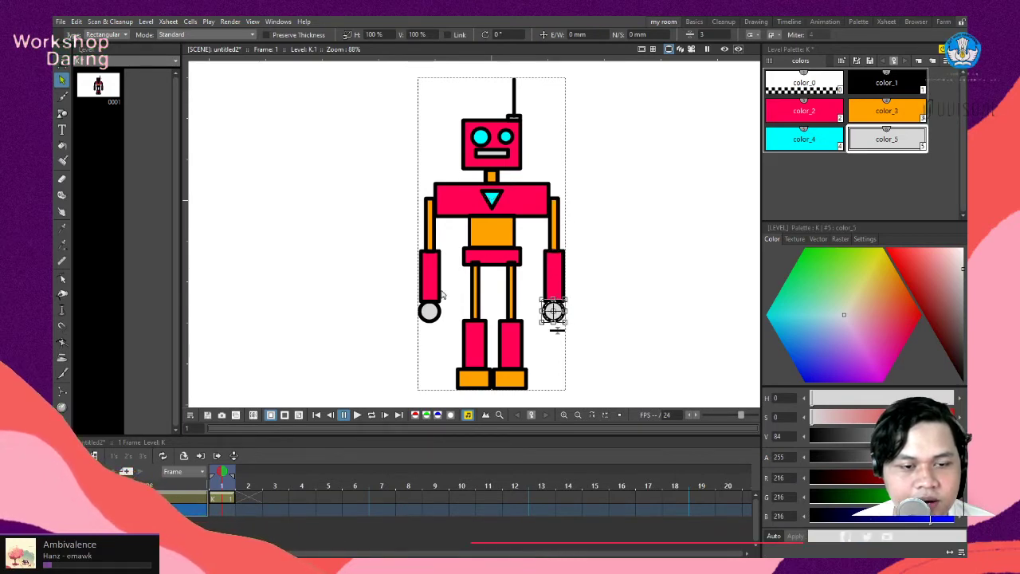
click(482, 292)
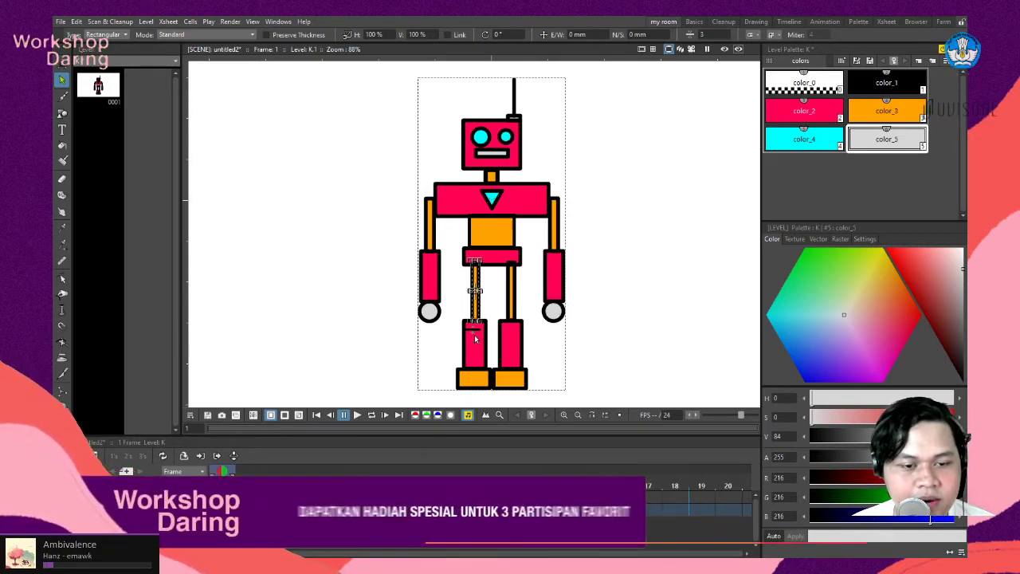
click(478, 378)
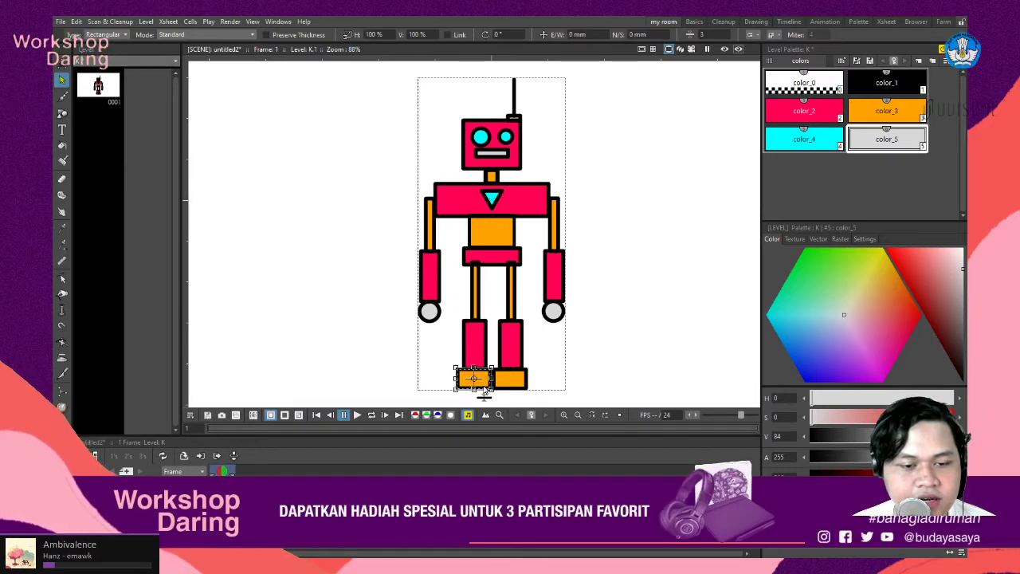
click(523, 345)
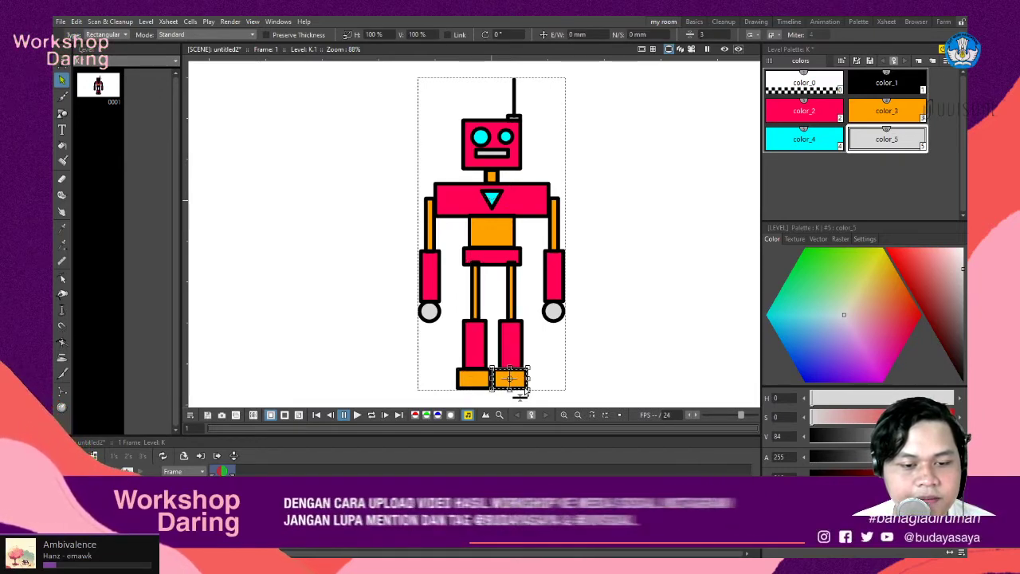
scroll(671, 200, down, 5)
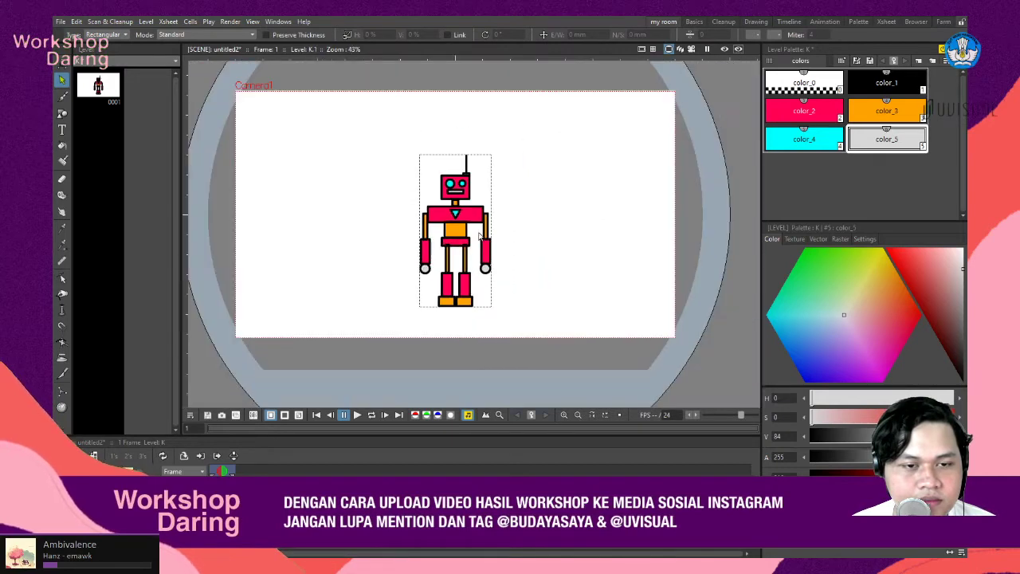
scroll(565, 228, up, 4)
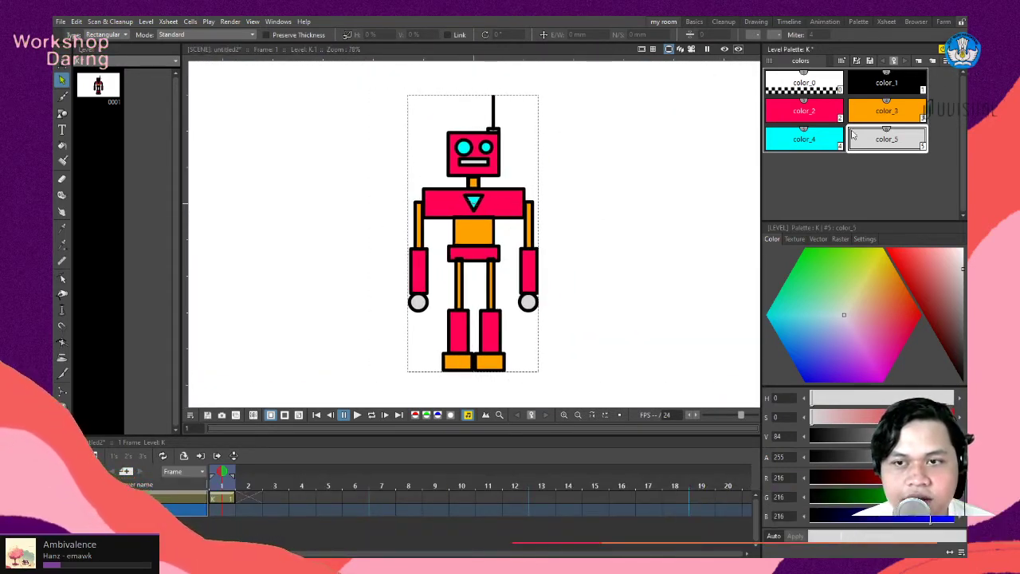
Switch to the Animation room and frame the whole robot in the viewer.
click(825, 22)
scroll(437, 226, down, 1)
drag(417, 239, 454, 245)
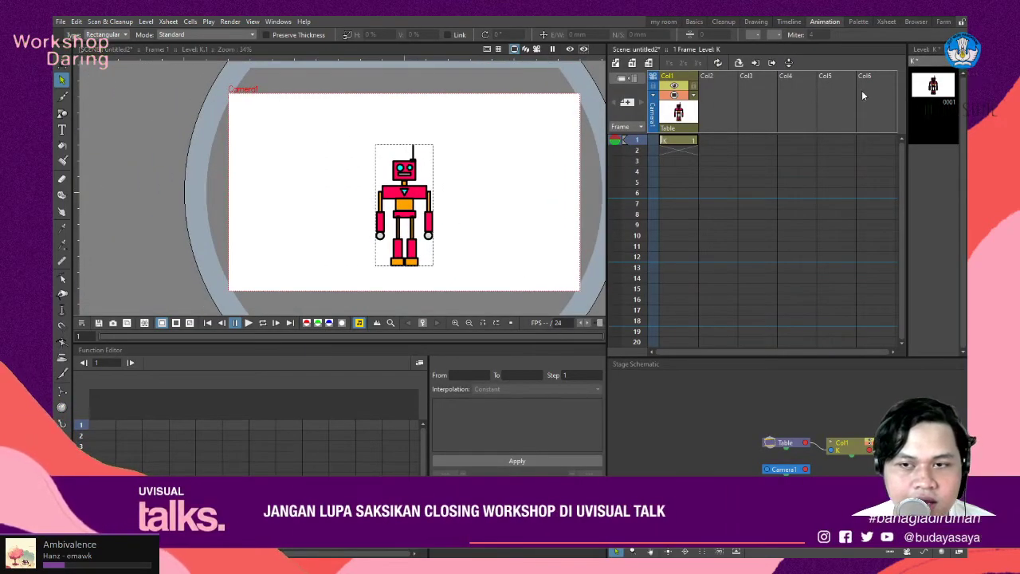
scroll(457, 189, up, 3)
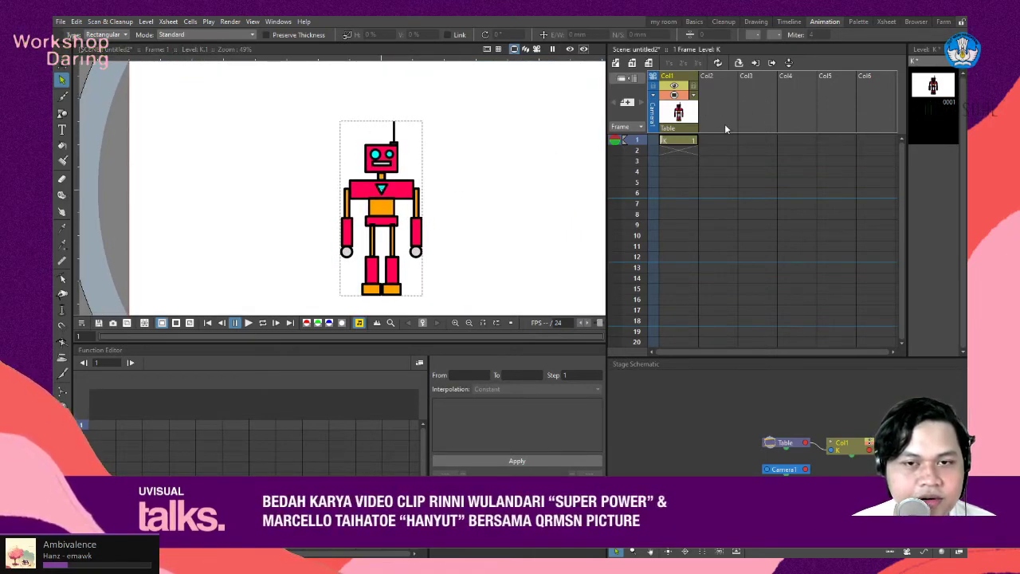
scroll(489, 263, up, 3)
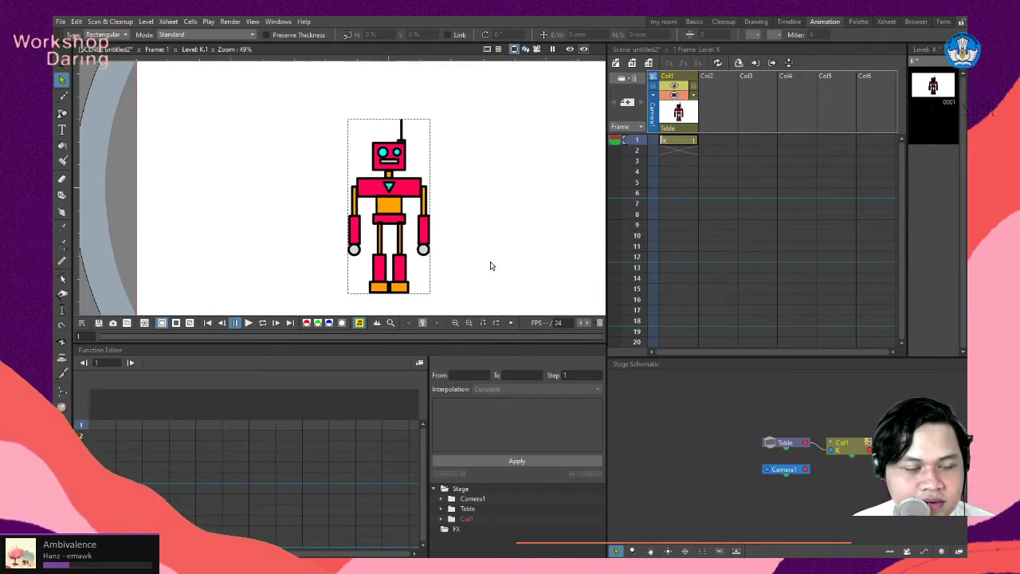
scroll(494, 263, up, 2)
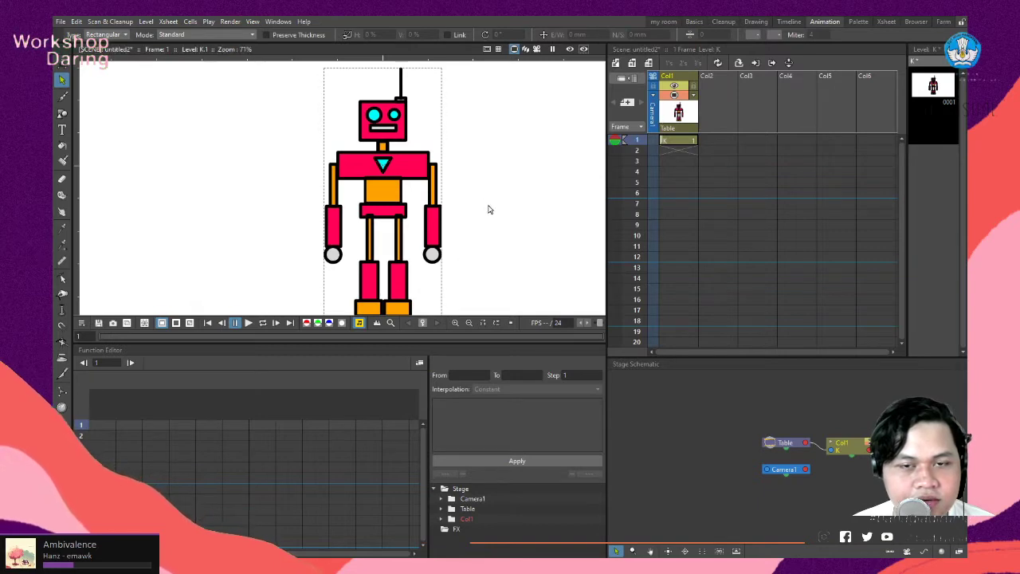
drag(487, 204, 476, 210)
Rename the column Col1 that holds the robot drawing to "badan".
click(687, 78)
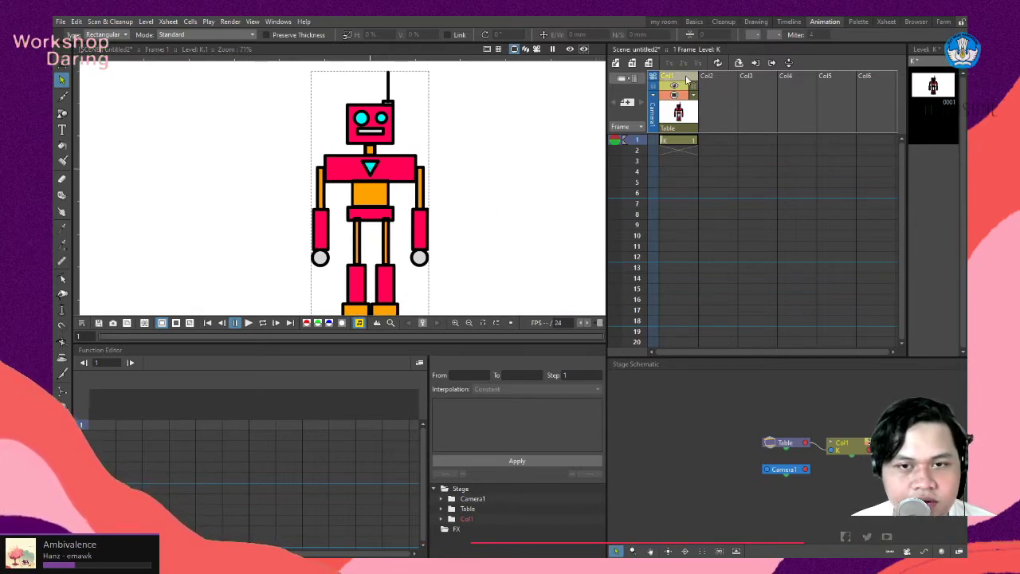
click(687, 78)
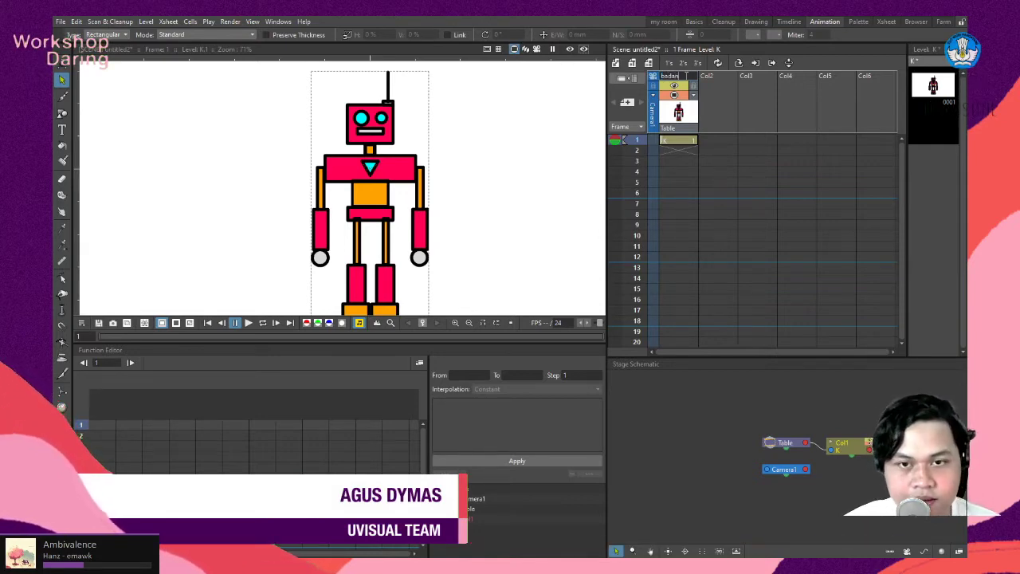
click(677, 79)
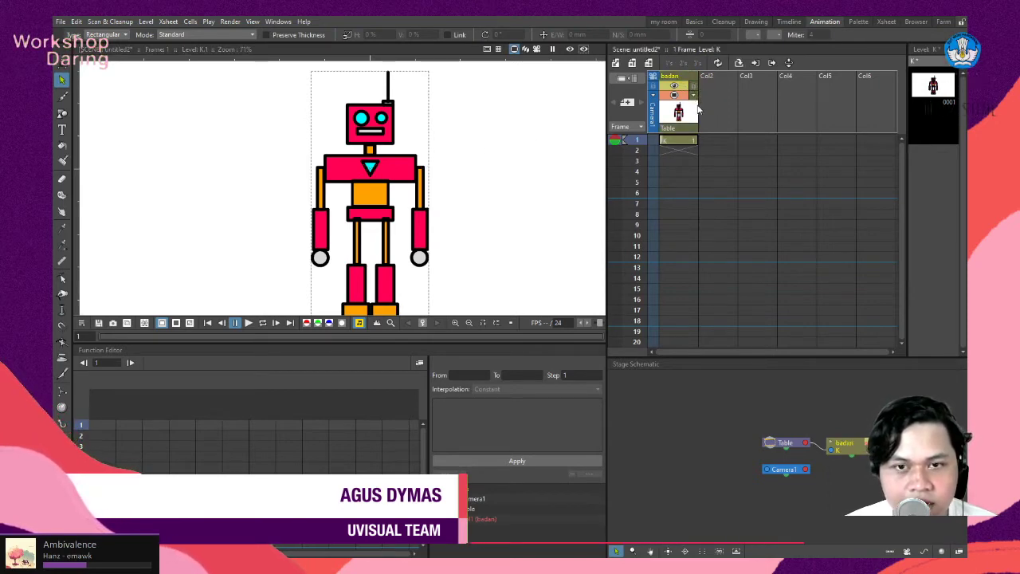
Create a new empty vector level at frame 1 of the second column and rename that column to "kepala".
click(721, 88)
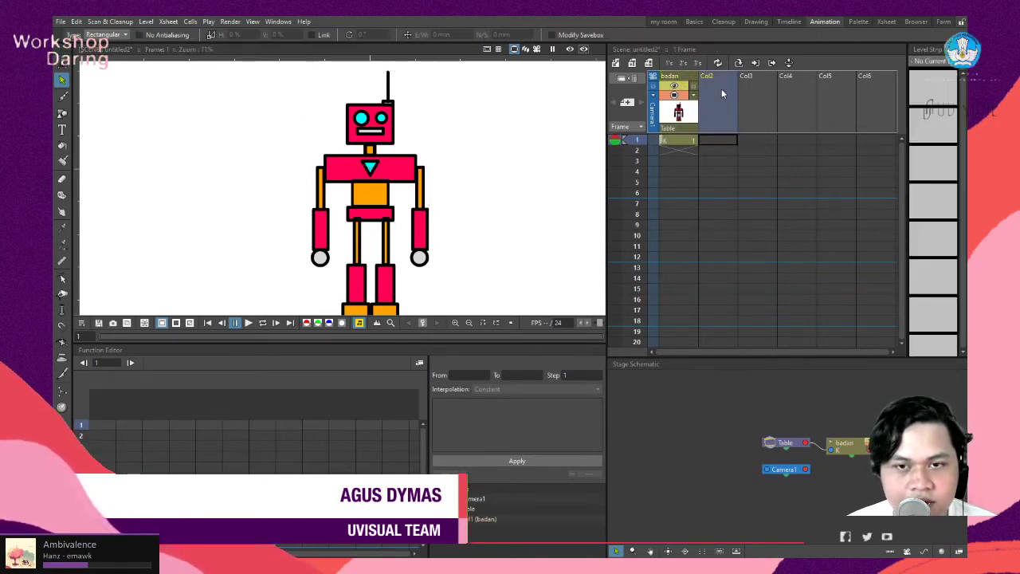
click(518, 259)
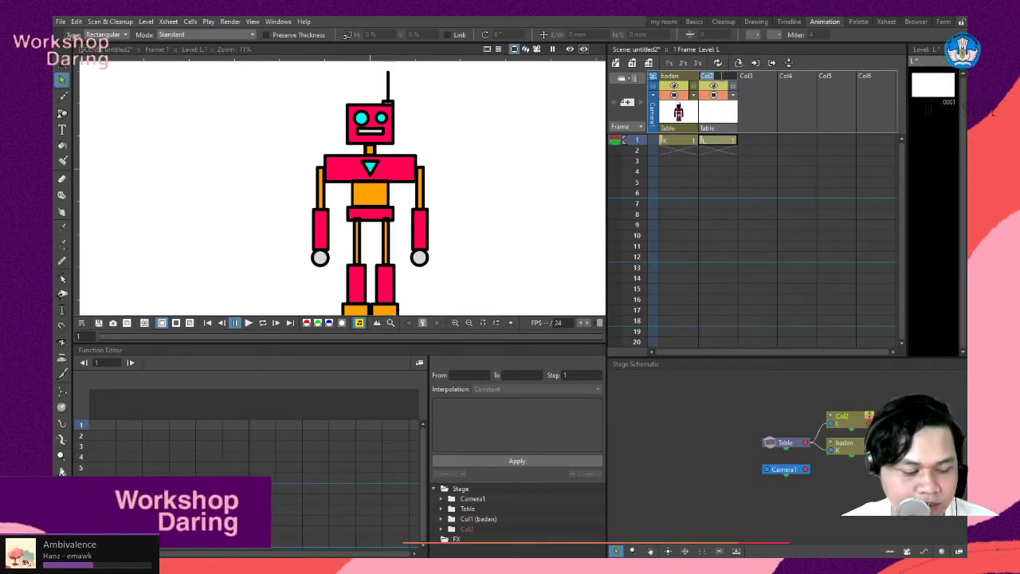
text(ke)
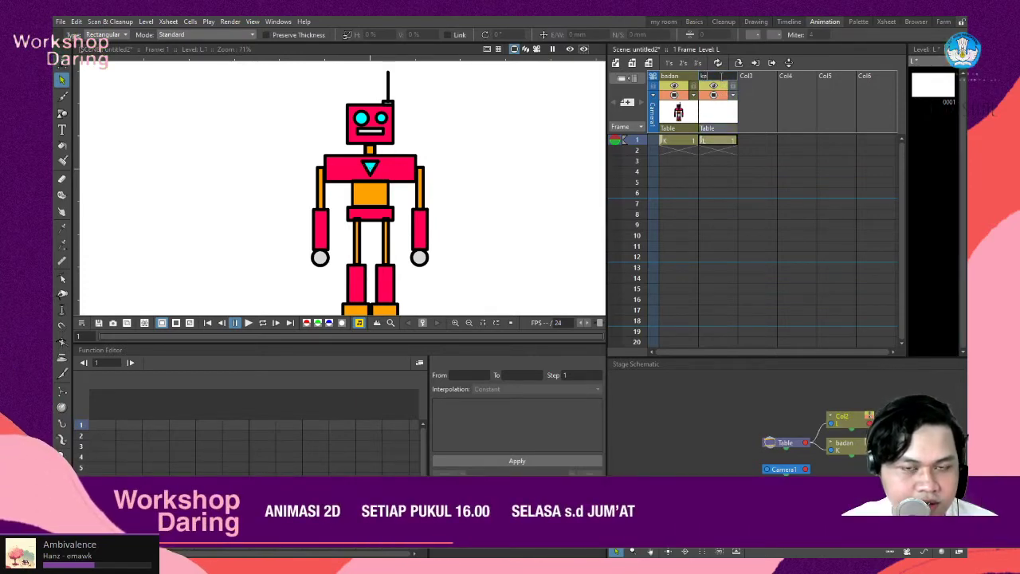
text(pala)
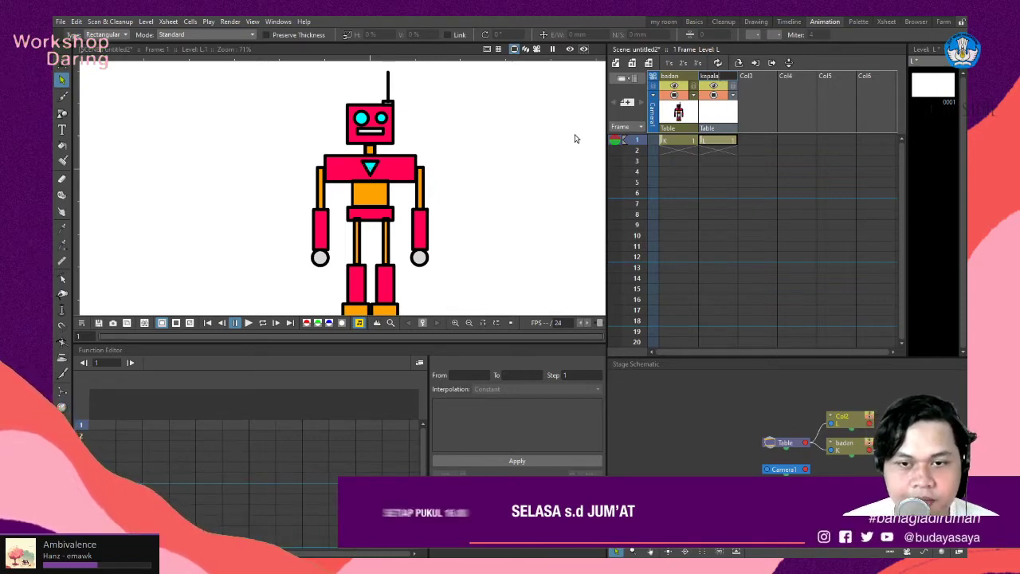
key(Return)
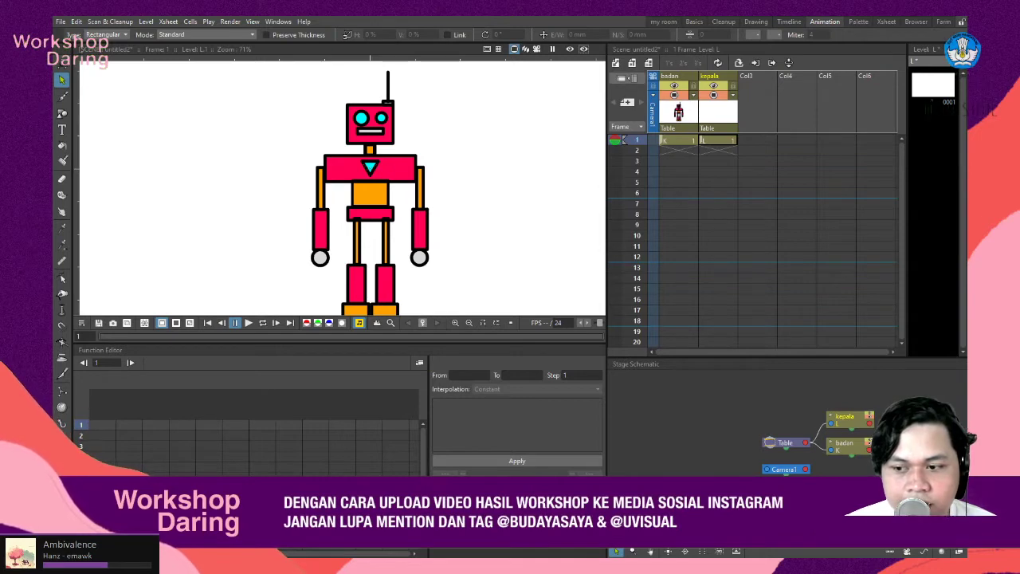
scroll(447, 221, down, 1)
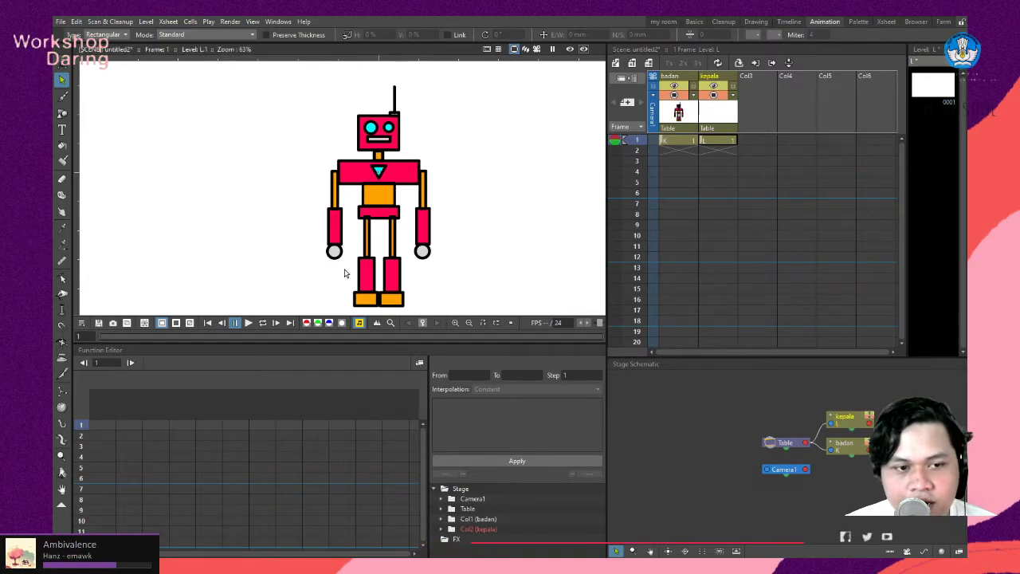
Create a new empty vector level named "pinggul" at frame 1 of the third column and rename that column to "pinggul".
scroll(383, 215, up, 3)
scroll(384, 215, up, 2)
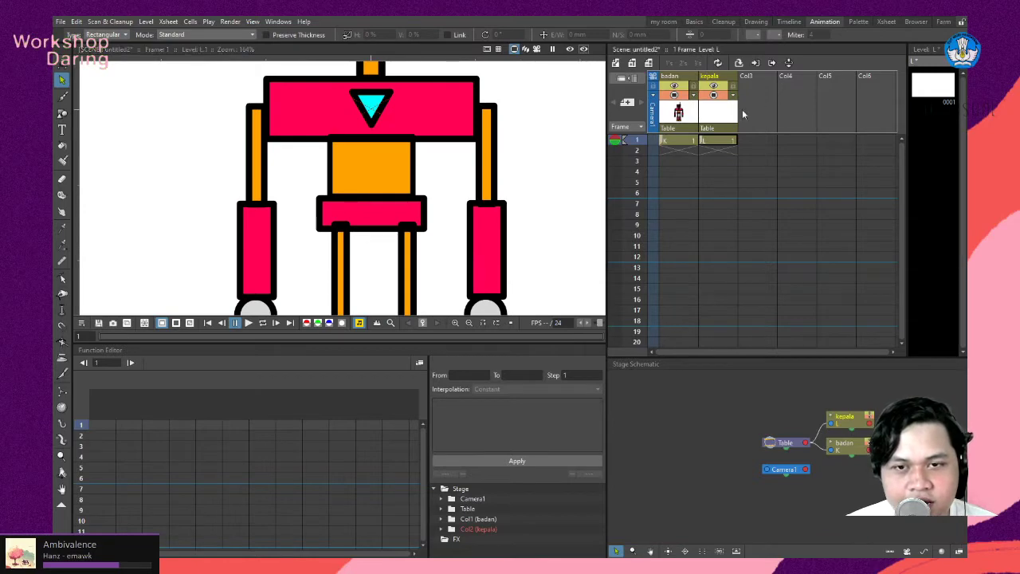
click(799, 100)
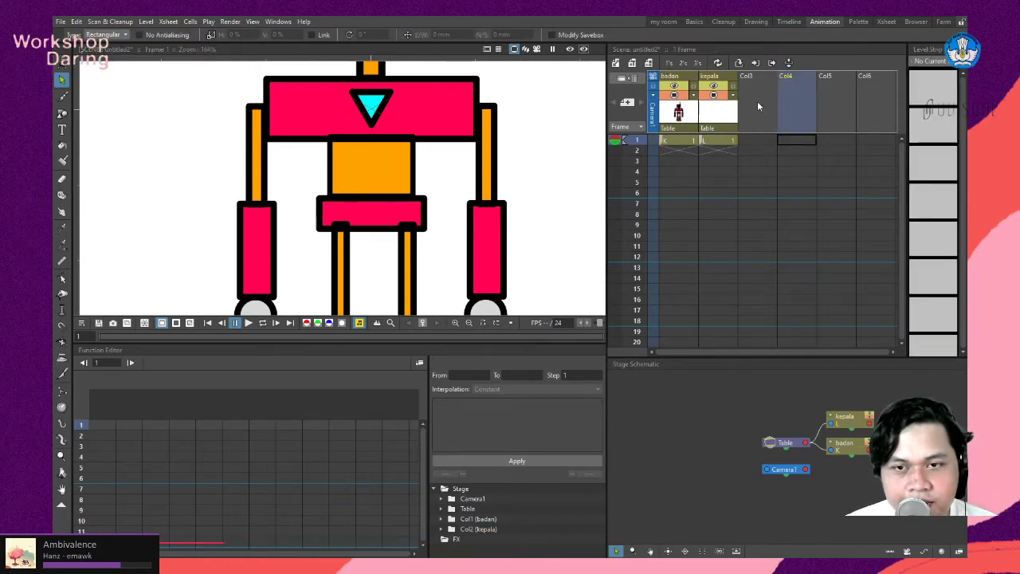
click(760, 101)
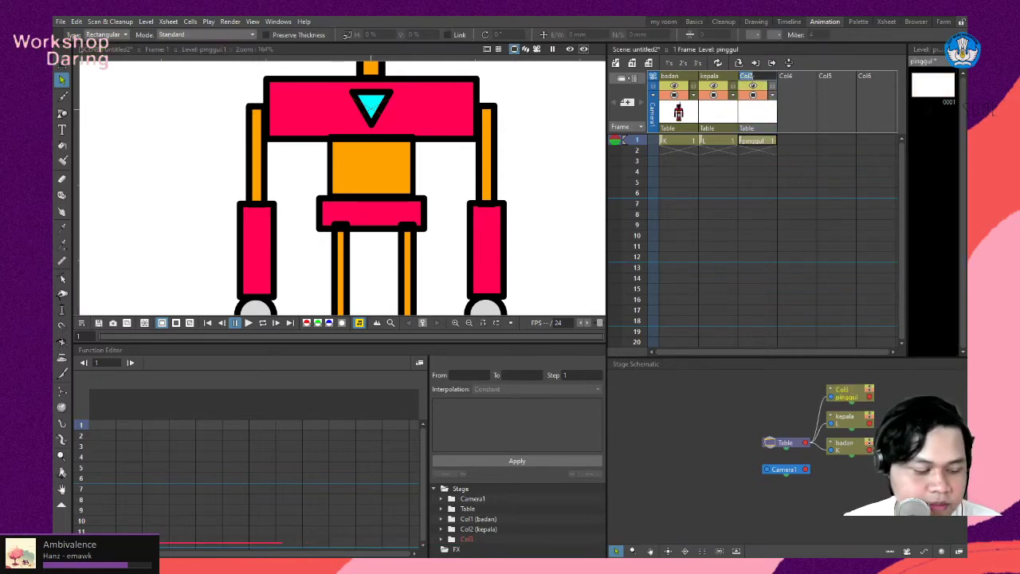
text(pinggul)
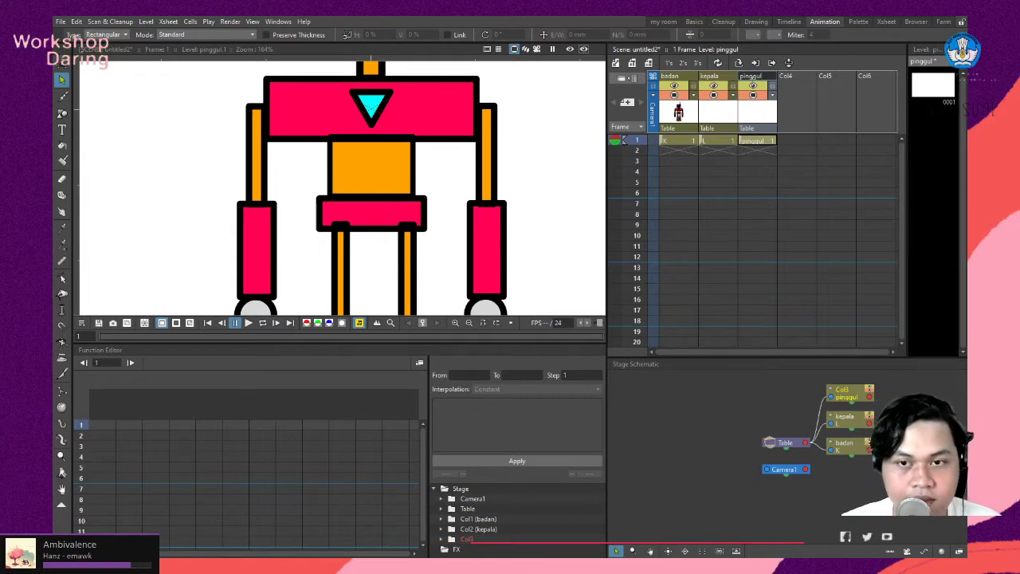
key(Return)
Create a new empty vector level at frame 1 of each of the columns Col4, Col5 and Col6.
click(811, 121)
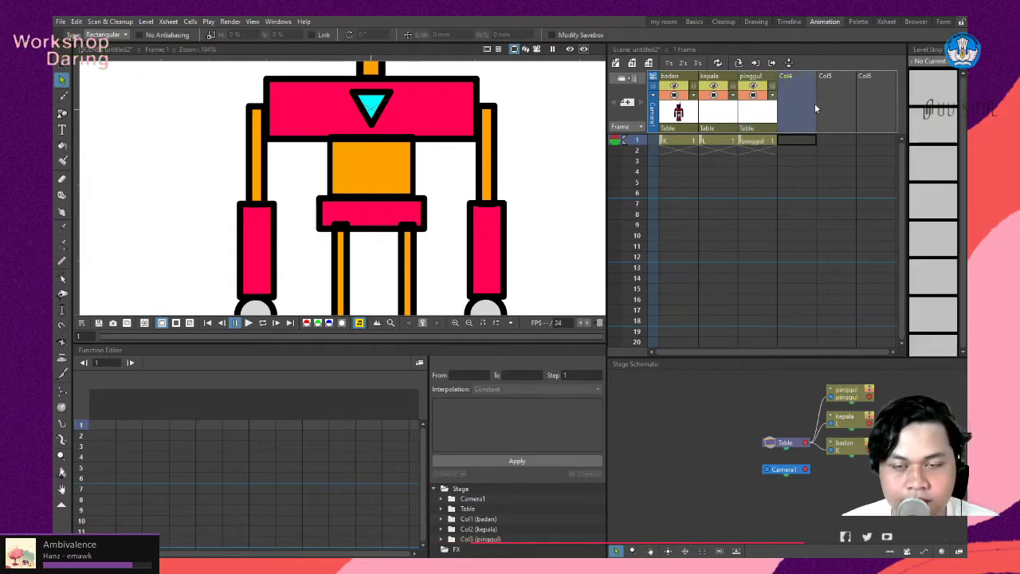
scroll(383, 163, down, 5)
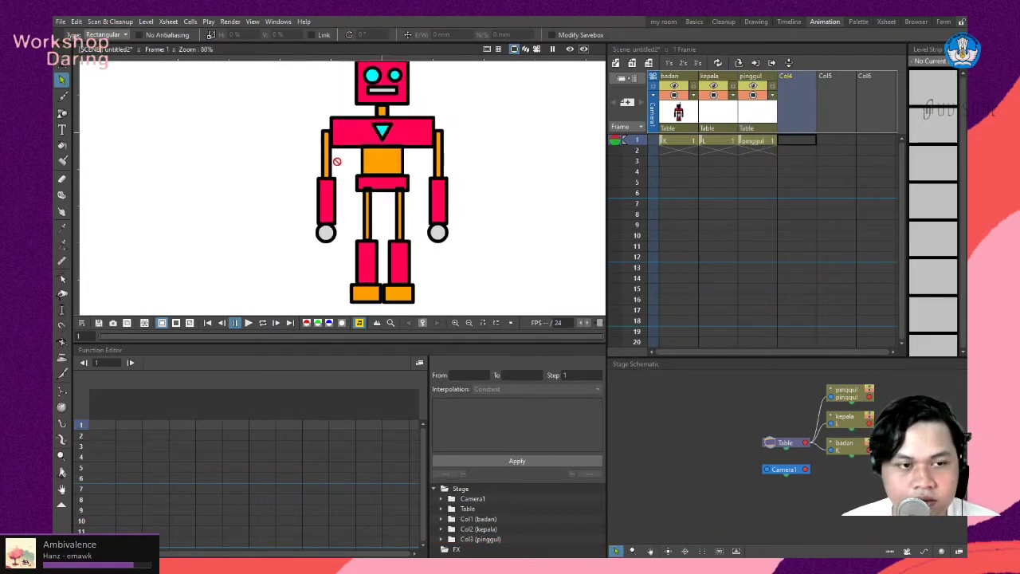
scroll(338, 180, up, 3)
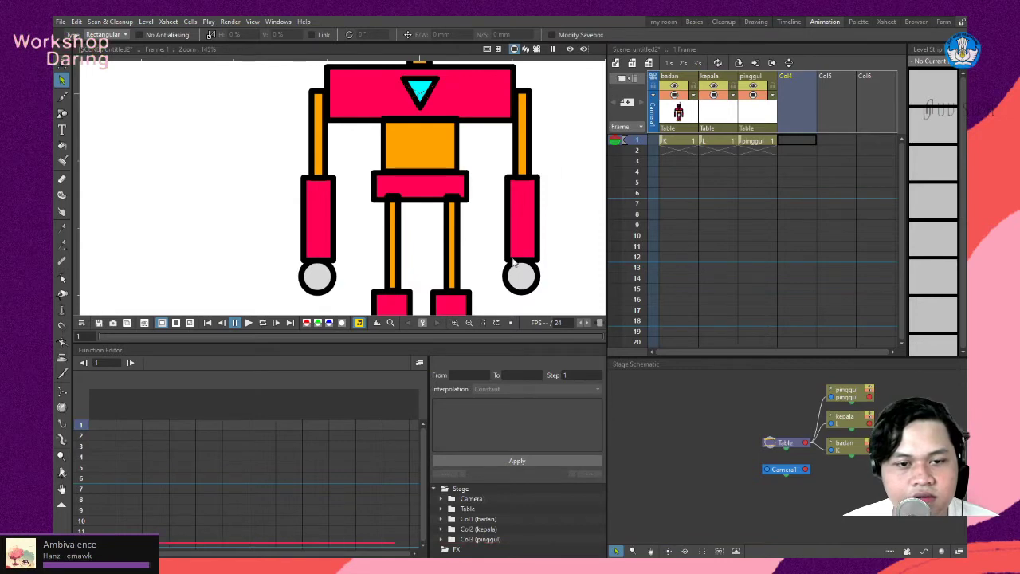
key(alt+n)
key(Return)
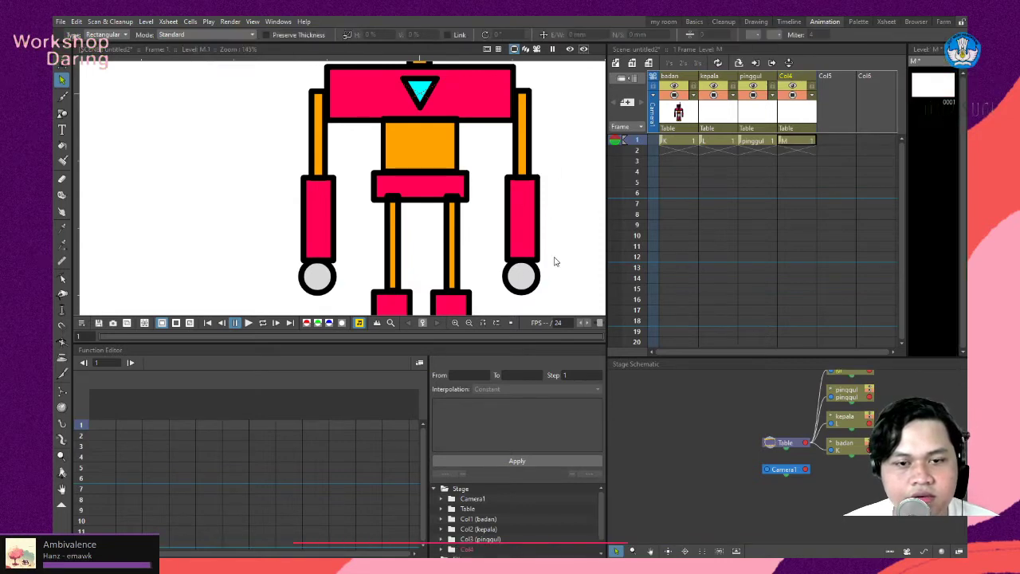
key(alt+n)
key(Return)
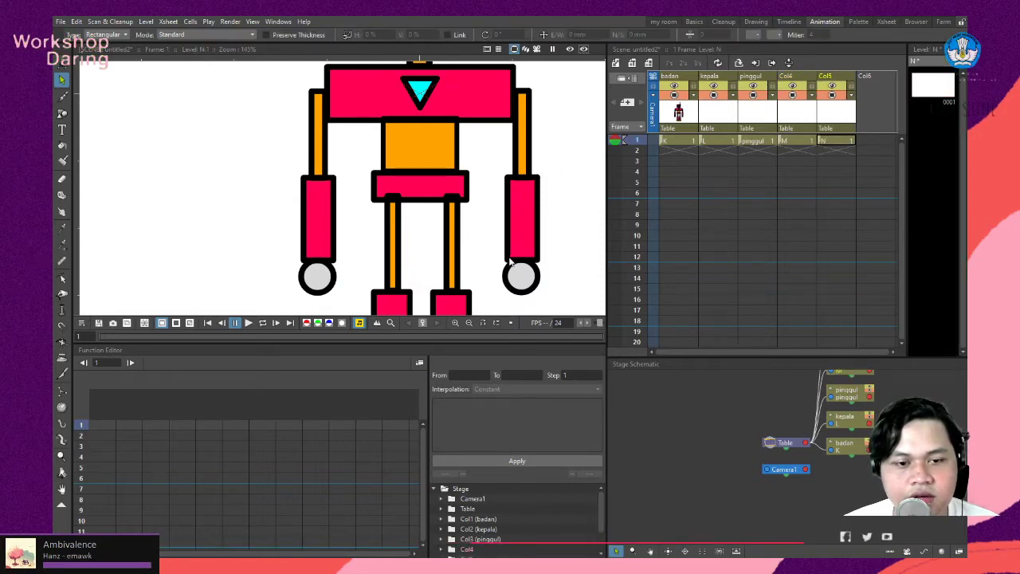
key(alt+n)
key(Return)
Rename column Col4 to "tangan ki 1".
click(792, 77)
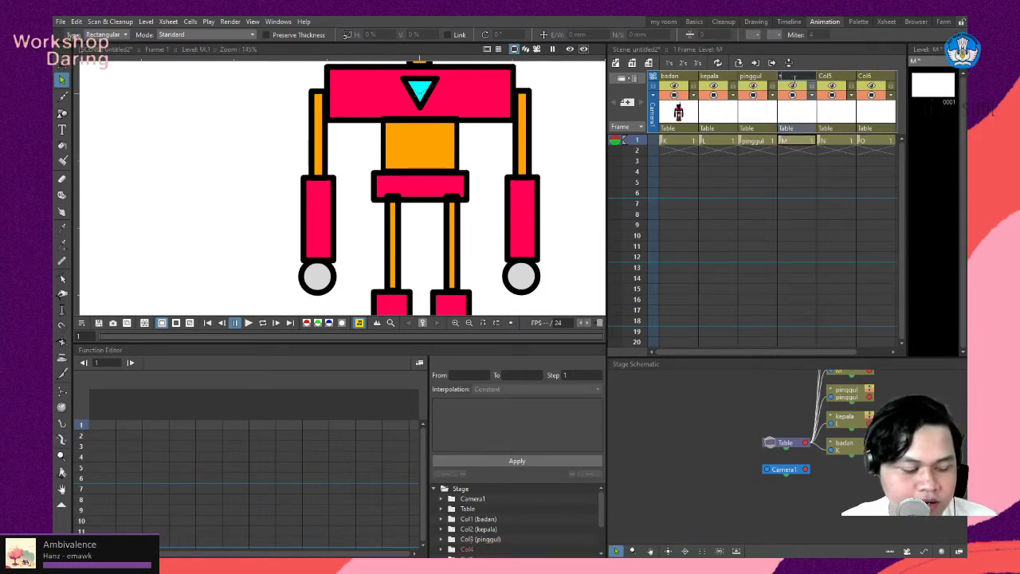
text(tangan)
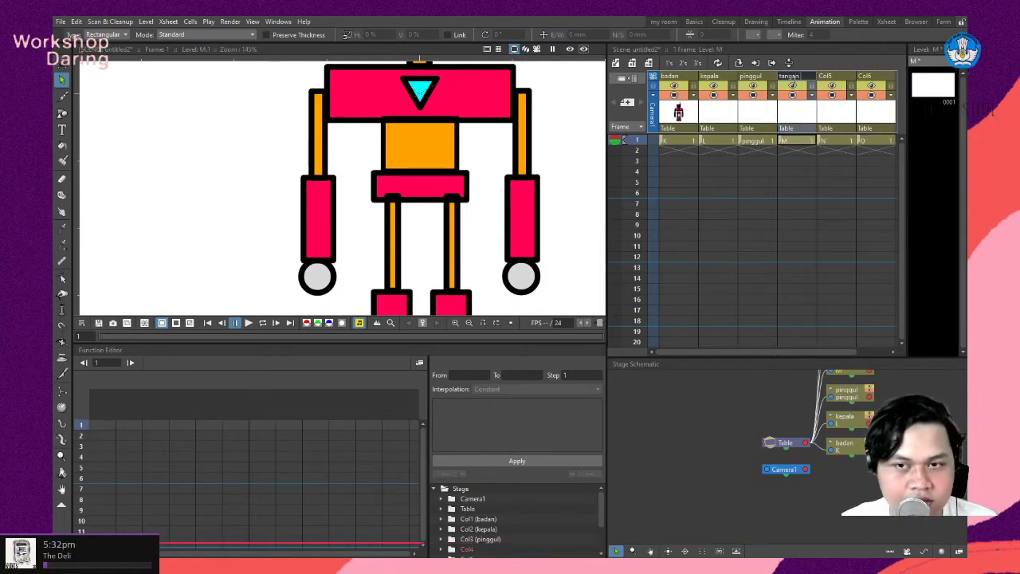
text( ki)
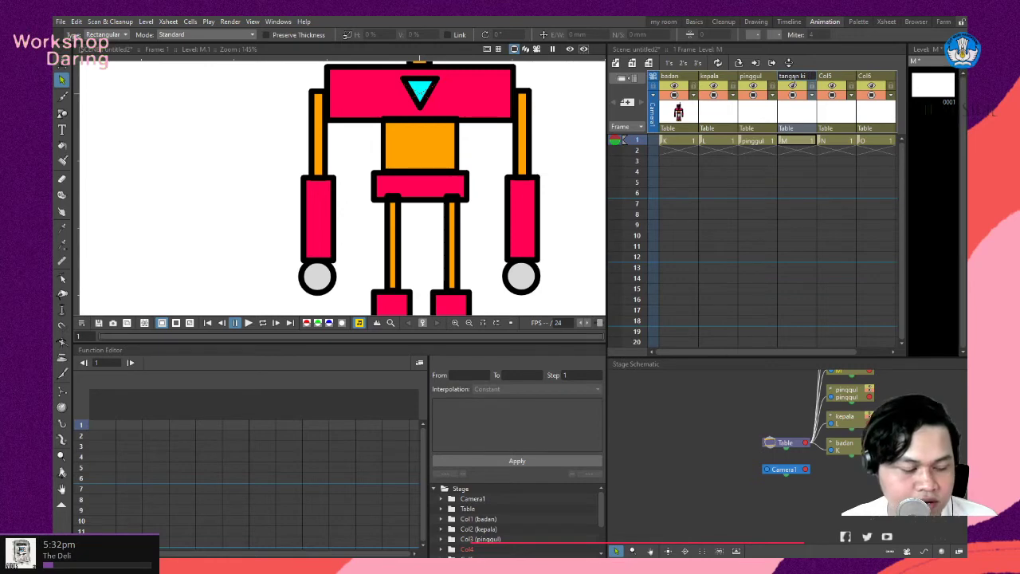
key(ctrl+a)
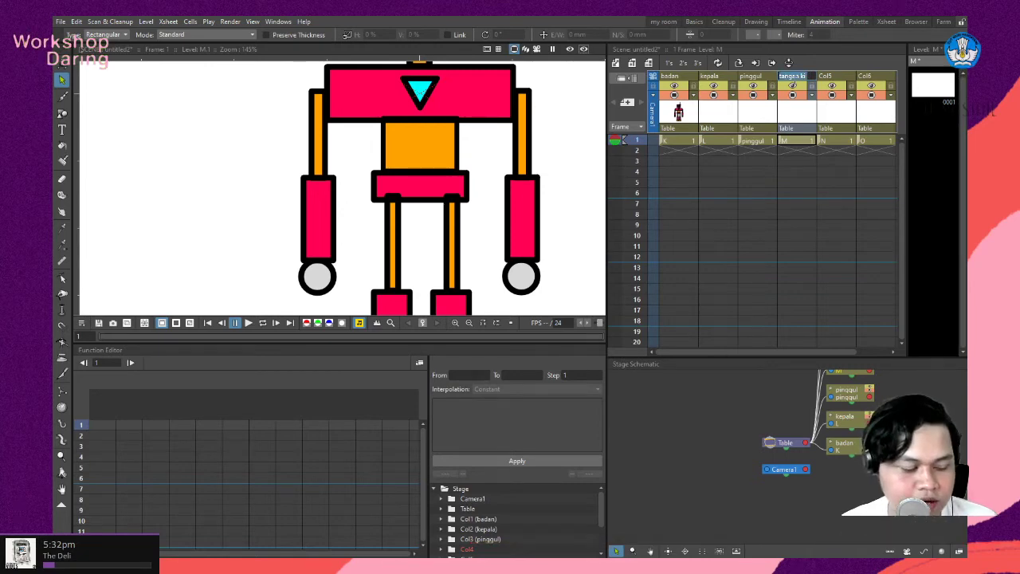
key(Return)
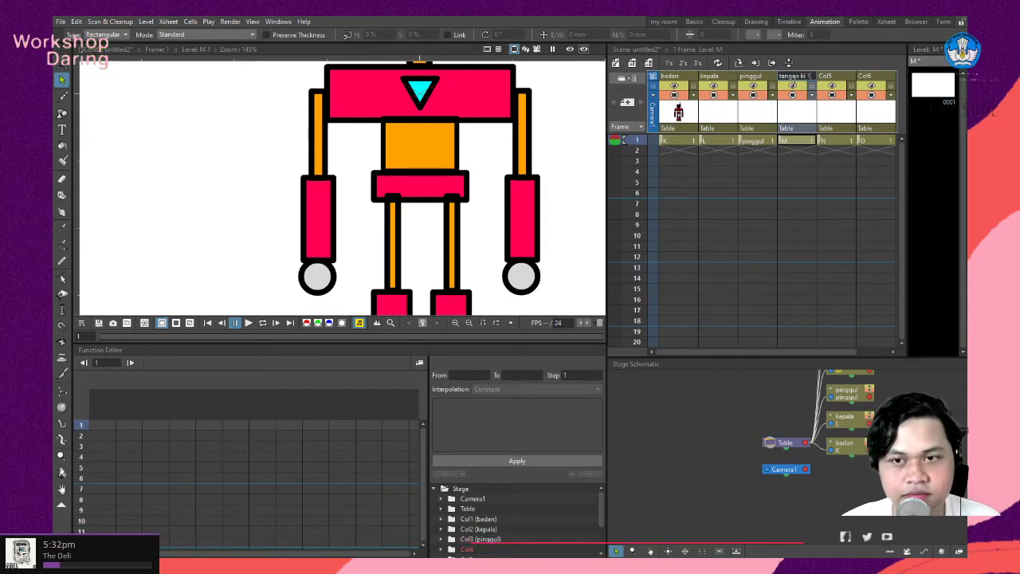
Rename column Col5 to "tangan ki 2" and column Col6 to "tangan ki 3".
double_click(832, 76)
text(tangan ki)
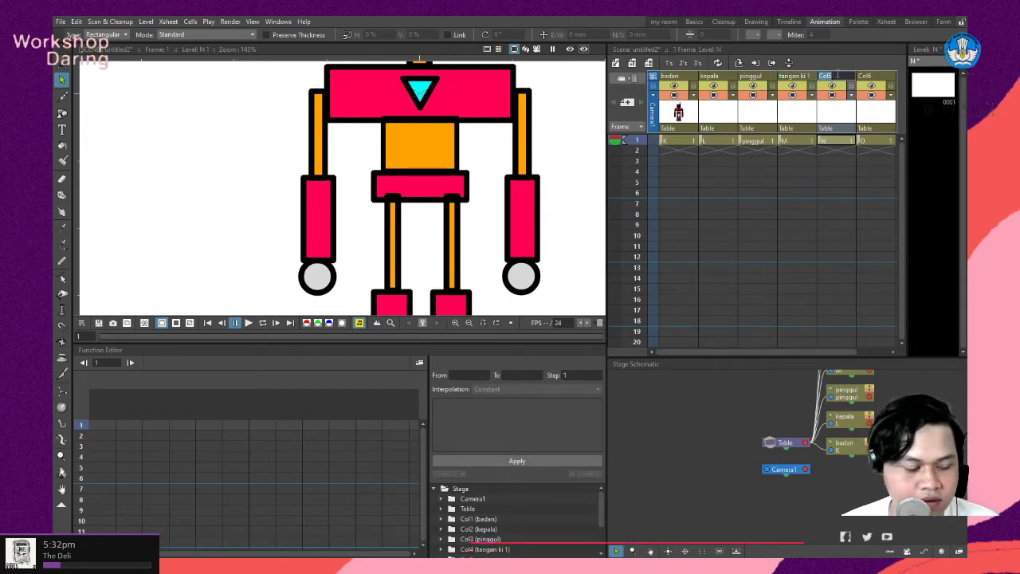
text( 2)
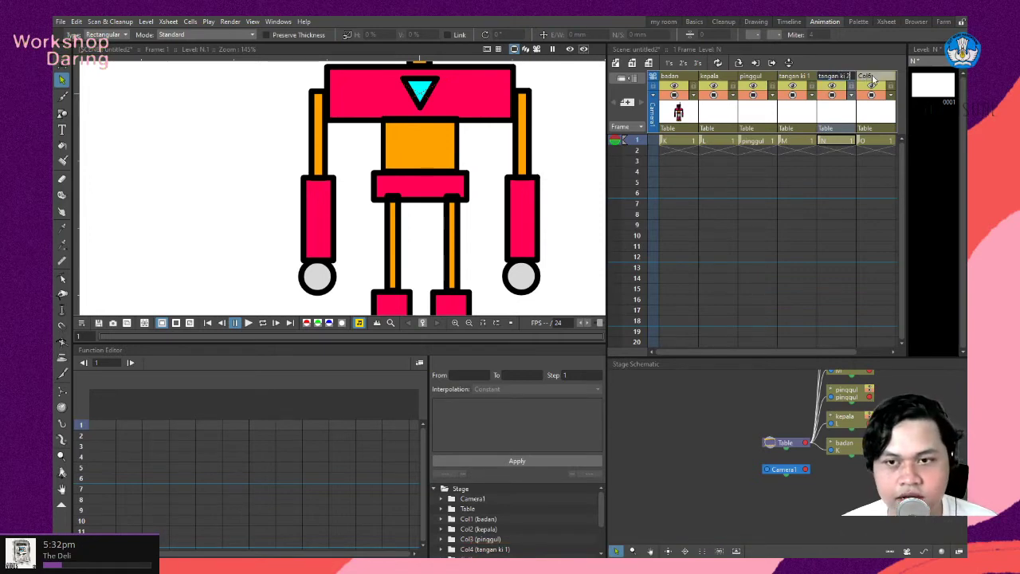
double_click(867, 76)
text(tangan ki)
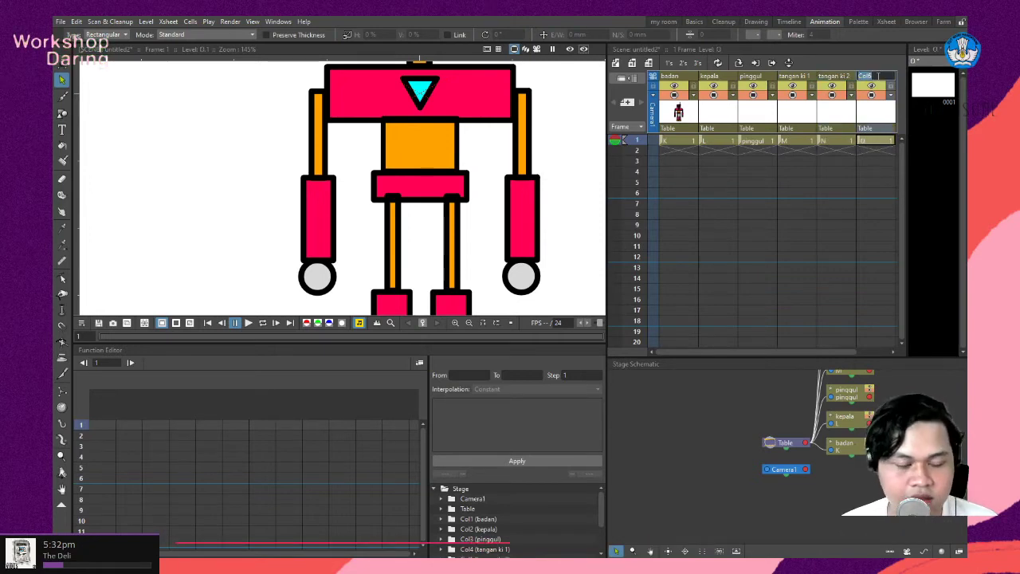
text( 3)
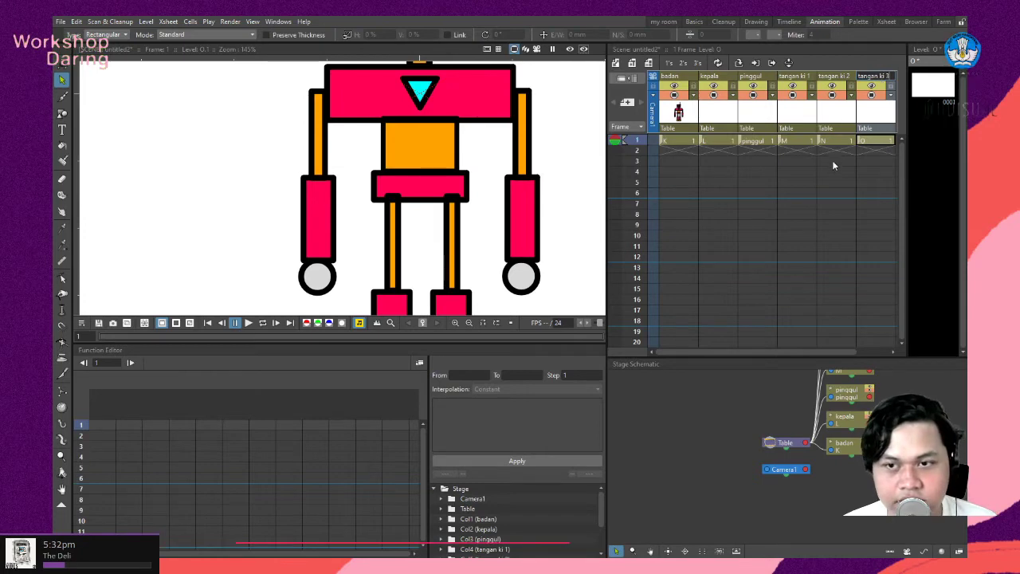
click(837, 182)
click(875, 183)
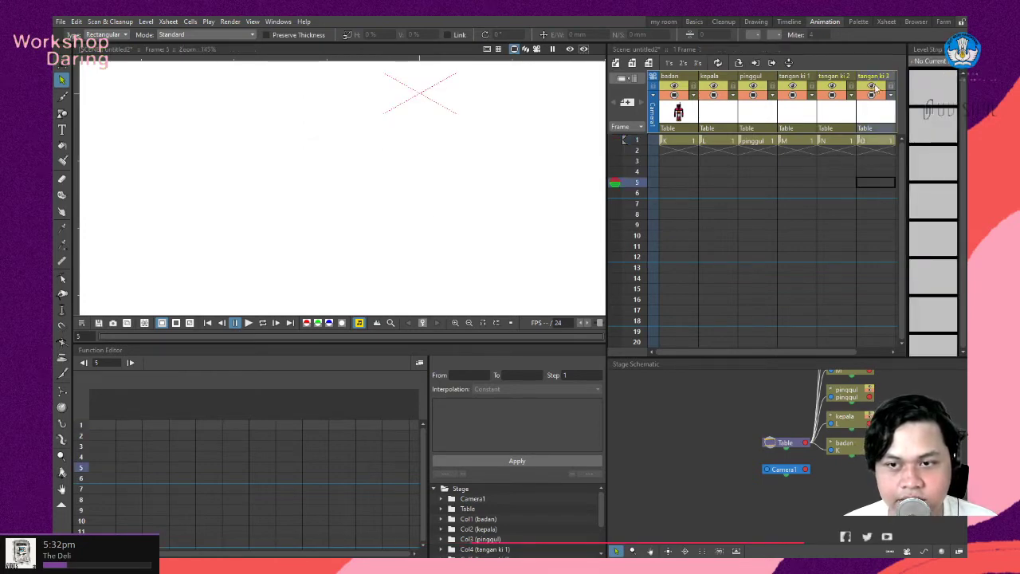
Create new empty vector levels at frame 1 of the nine columns from Col7 through Col15.
scroll(843, 350, right, 1)
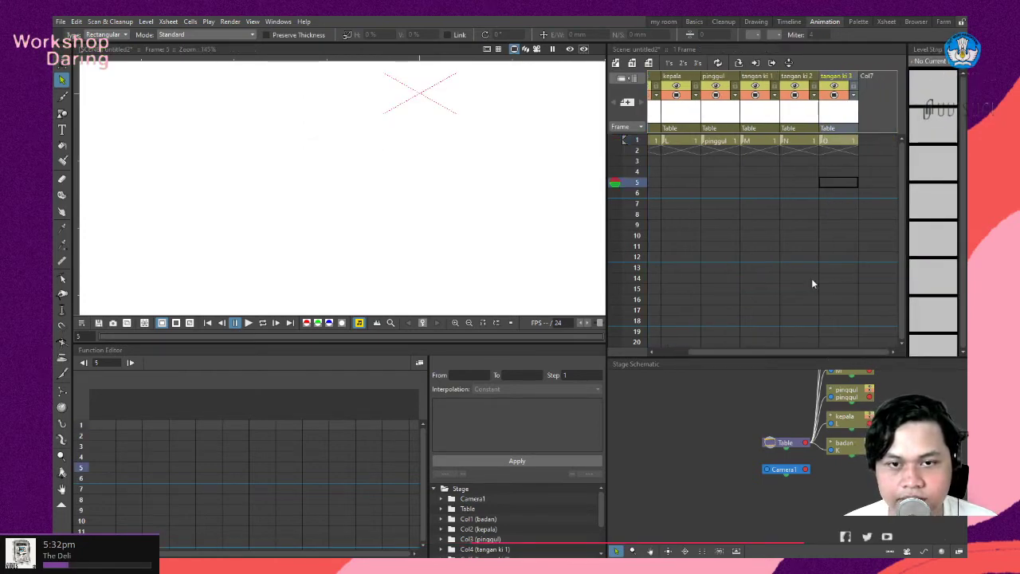
scroll(830, 351, left, 1)
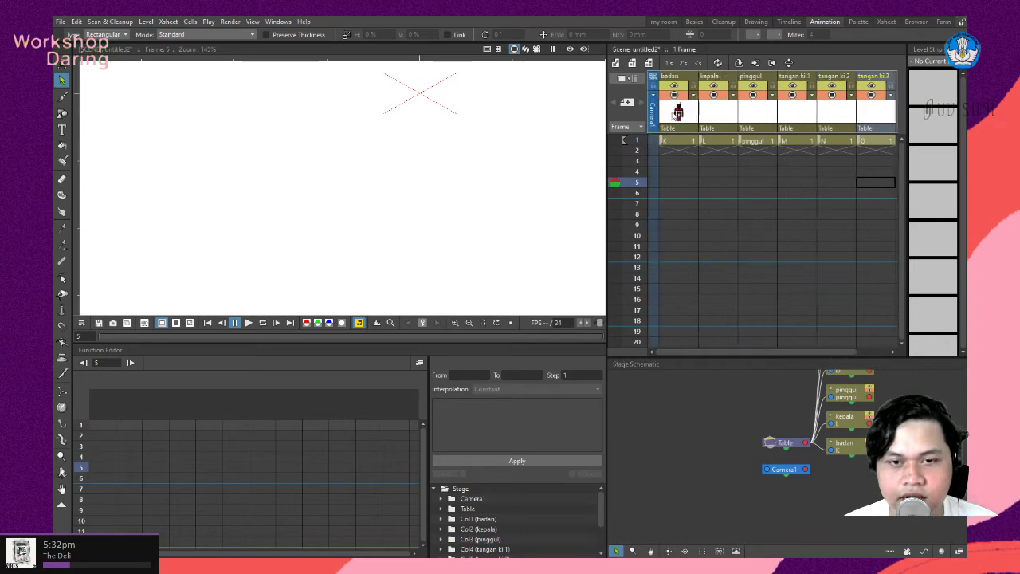
click(677, 182)
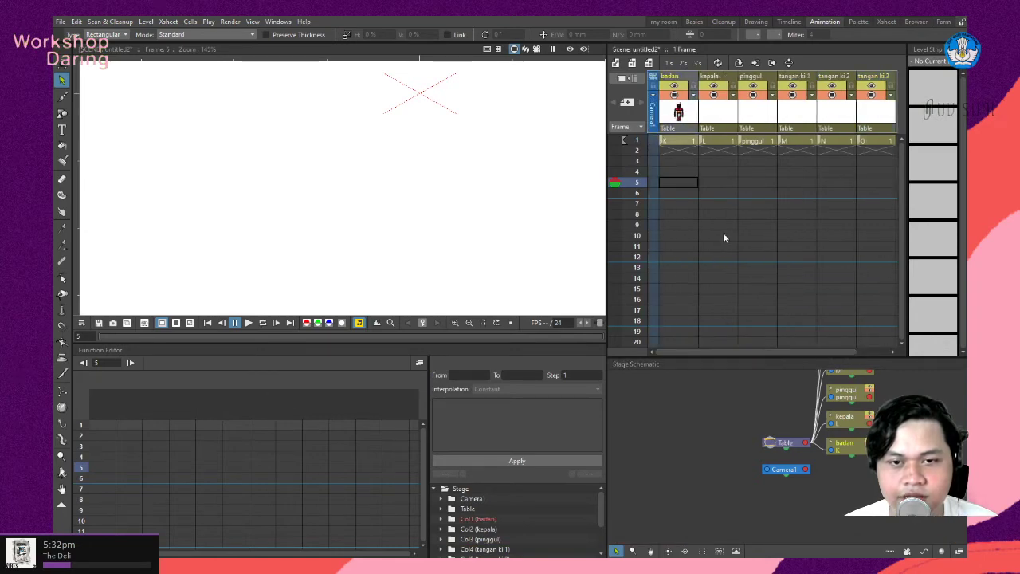
click(677, 140)
scroll(766, 351, right, 1)
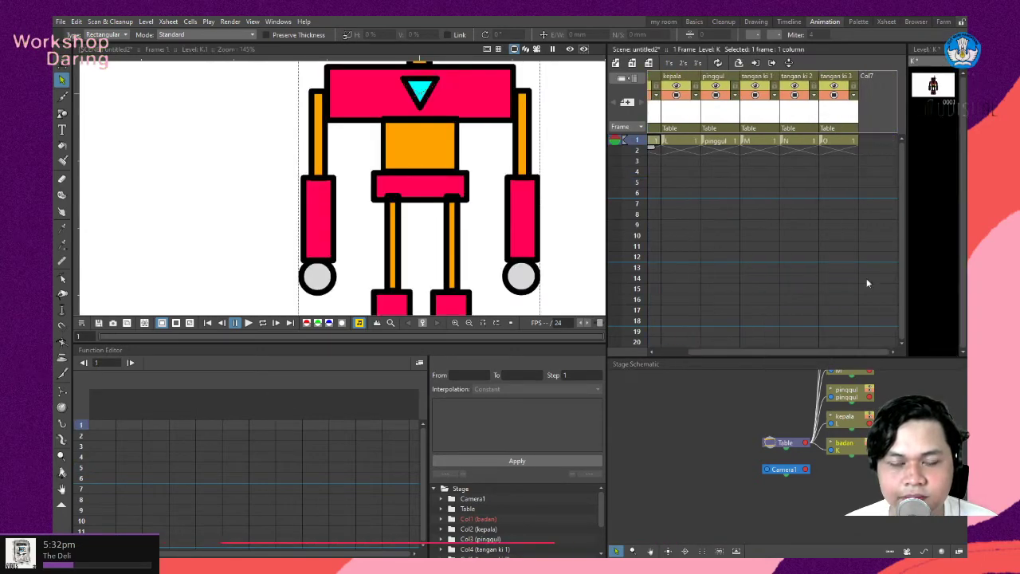
scroll(558, 167, down, 2)
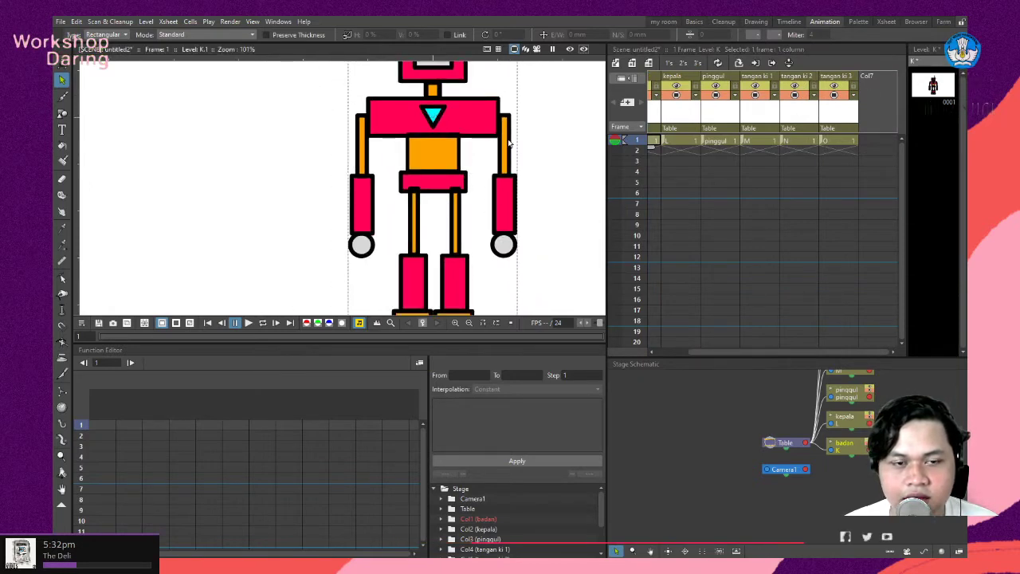
click(870, 86)
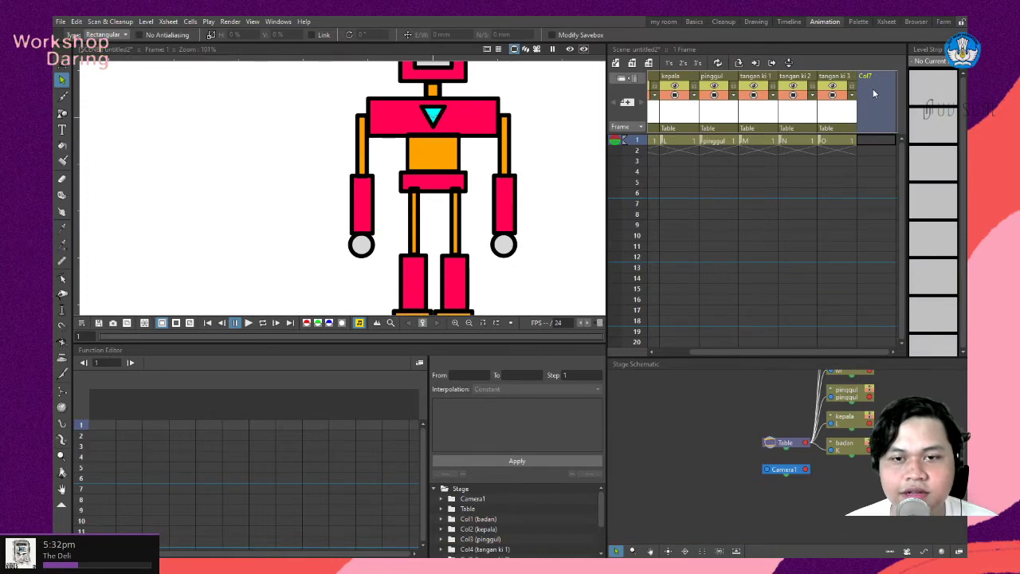
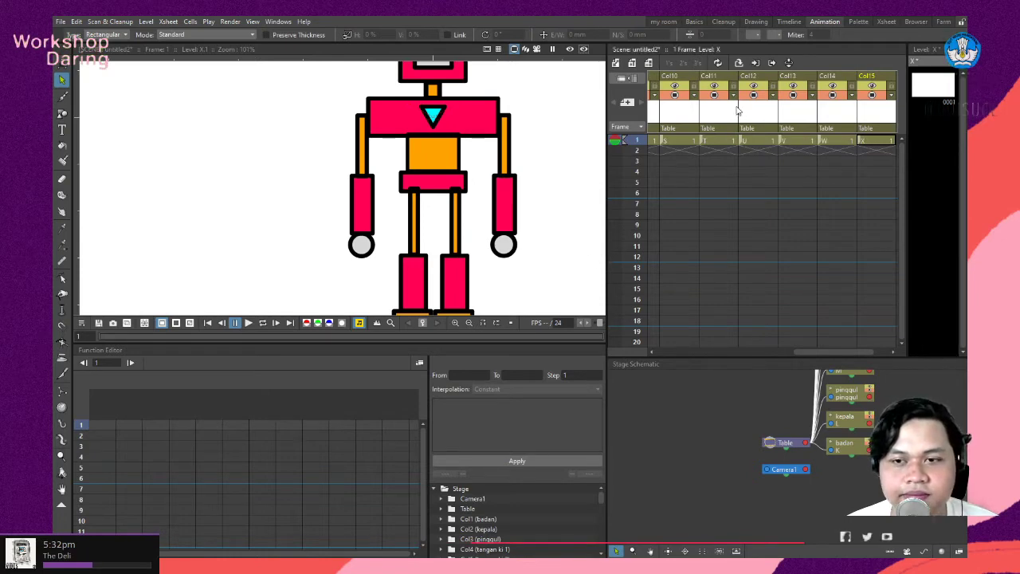
Rename column Col7 to "tangan ka 1".
drag(844, 356, 795, 356)
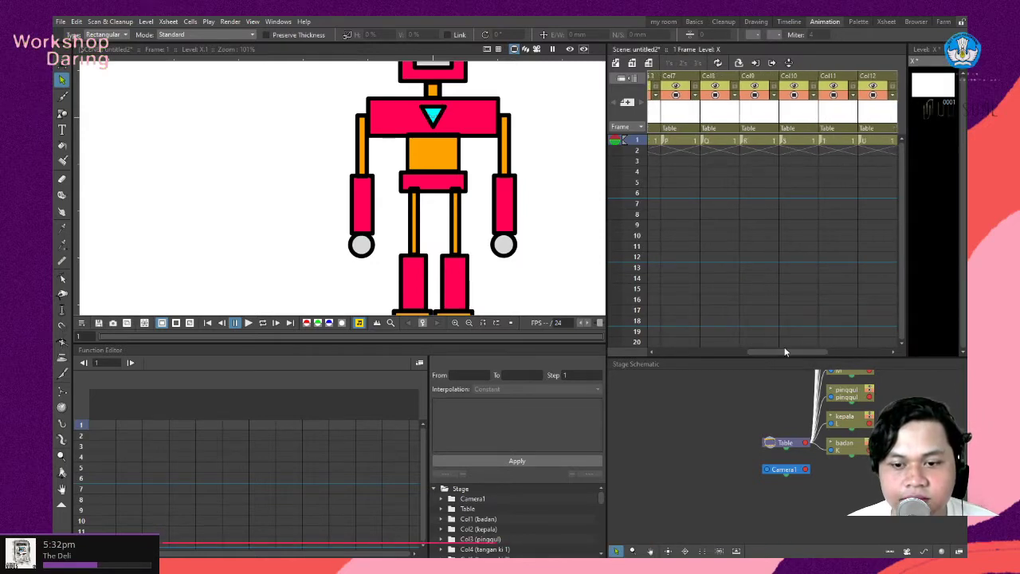
drag(783, 354, 737, 352)
click(793, 80)
double_click(793, 75)
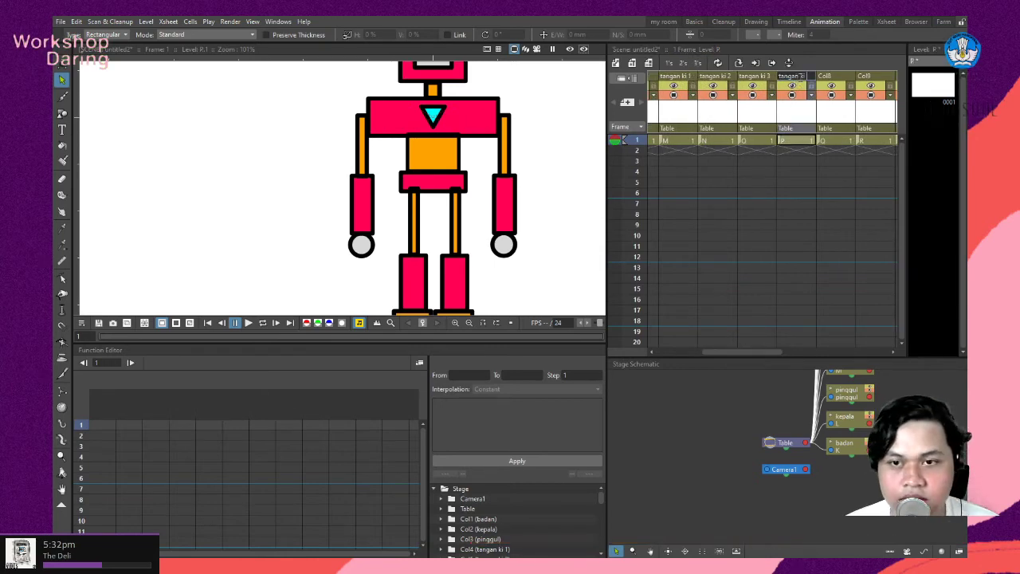
text(tangan ki)
key(BackSpace)
text(a)
key(ctrl+a)
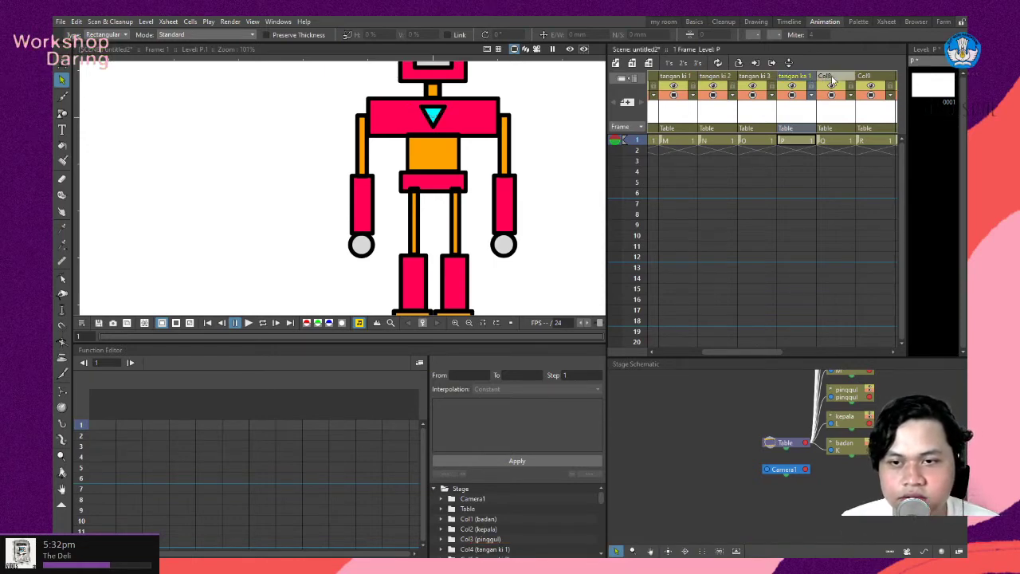
Rename column Col8 to "tangan ka 2" and column Col9 to "tangan ka 3".
click(831, 80)
text(tangan ka 2)
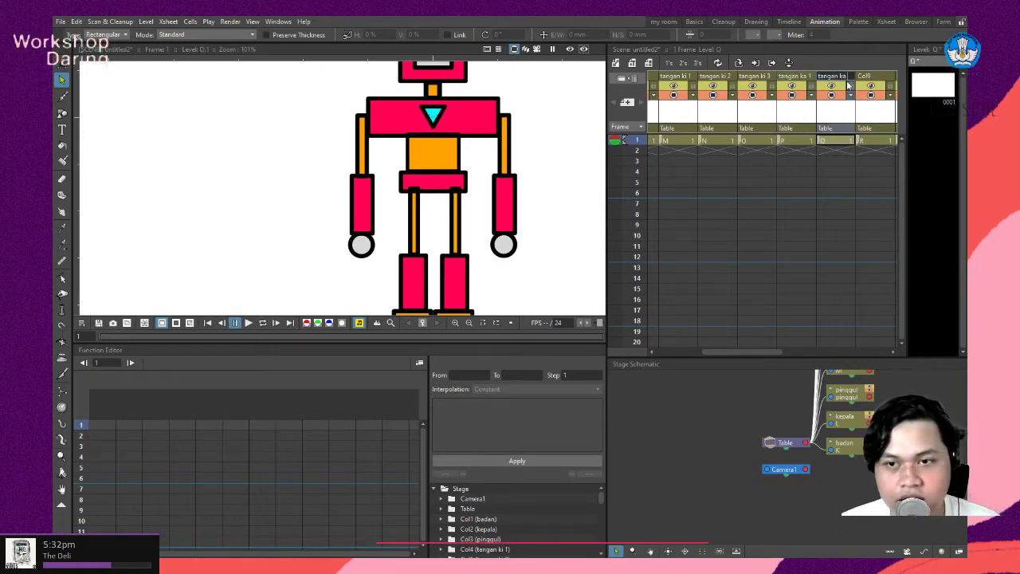
double_click(879, 76)
text(tangan ka 3)
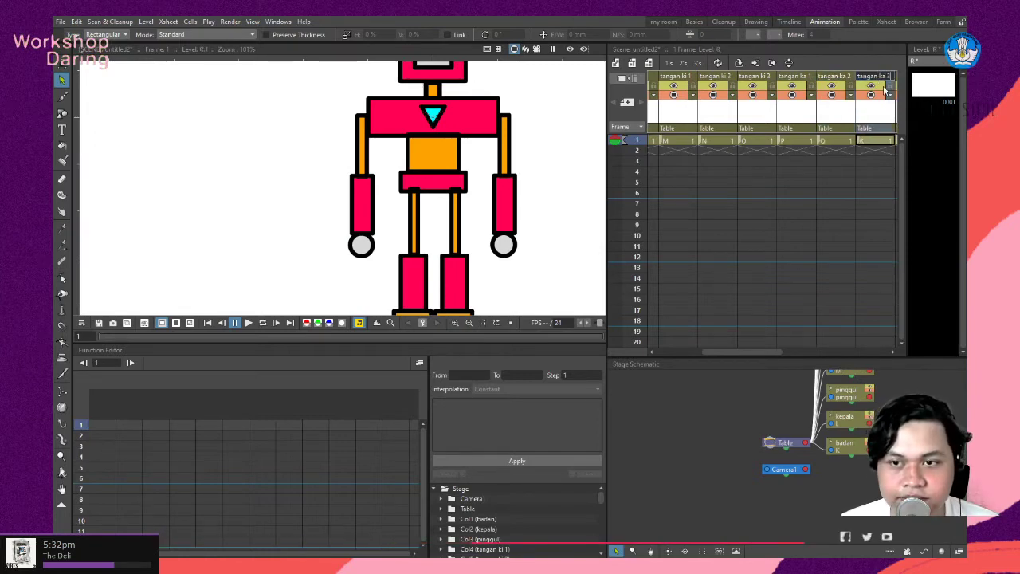
Rename column Col10 to "kaki ki 1".
drag(762, 351, 837, 354)
click(704, 80)
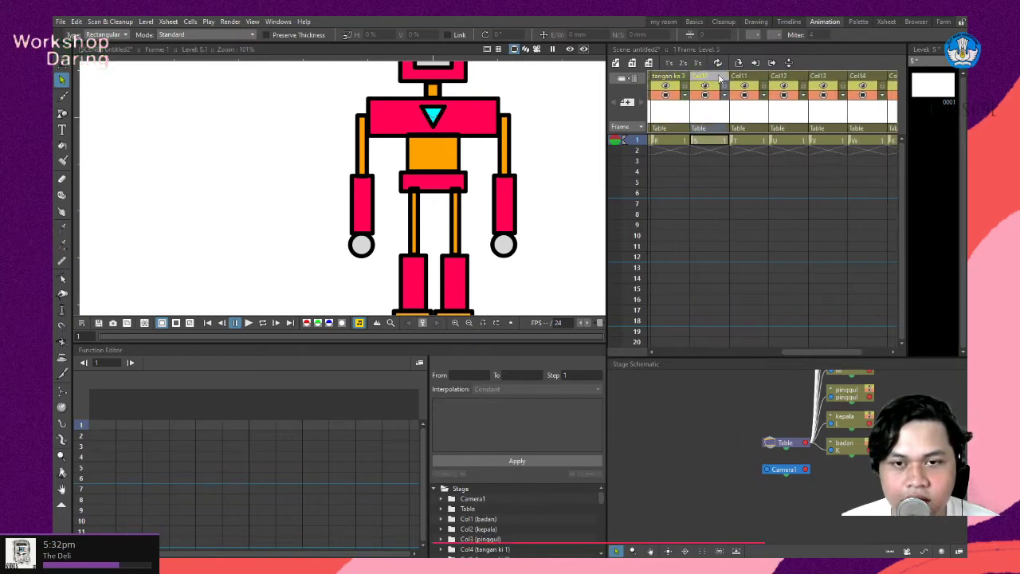
double_click(719, 77)
text(kaki ki)
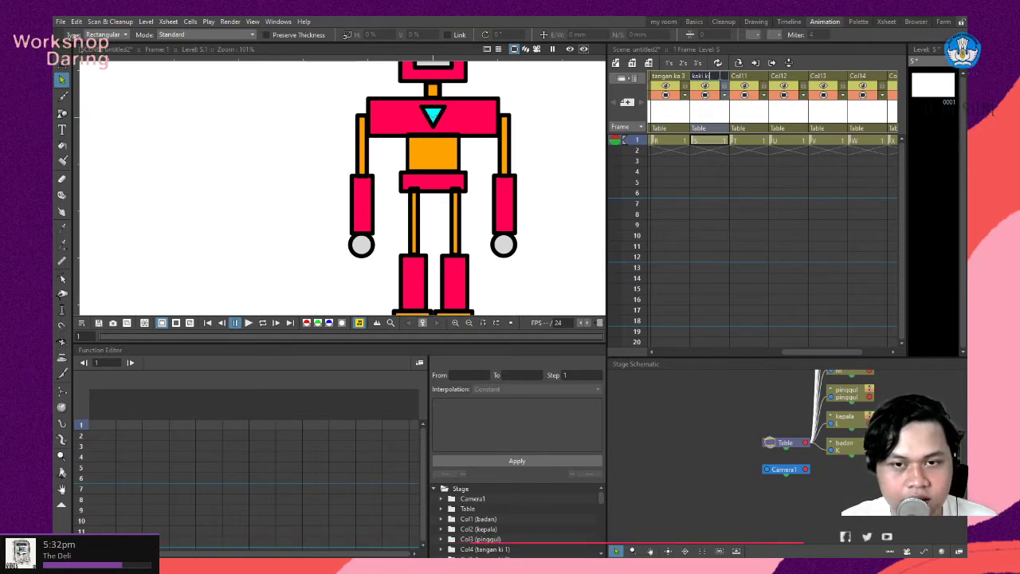
key(Return)
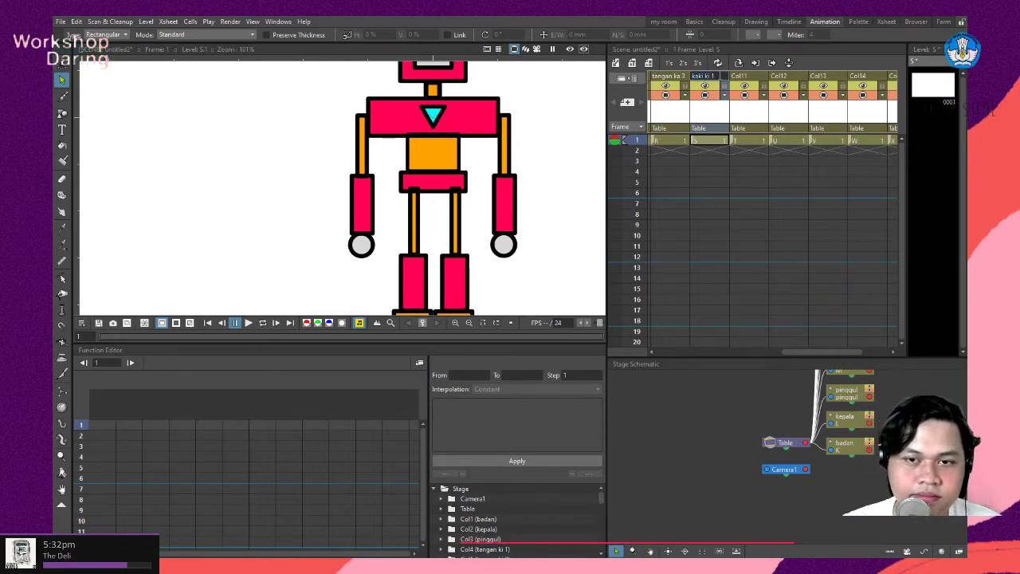
Rename column Col11 to "kaki ki 2" and column Col12 to "kaki ki 3".
click(748, 77)
double_click(749, 76)
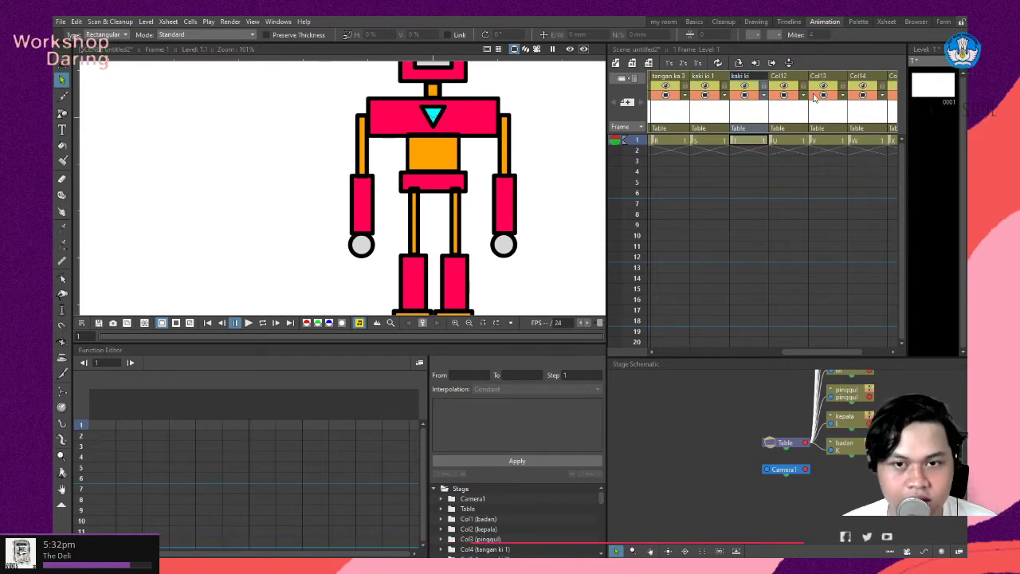
text(2)
double_click(797, 76)
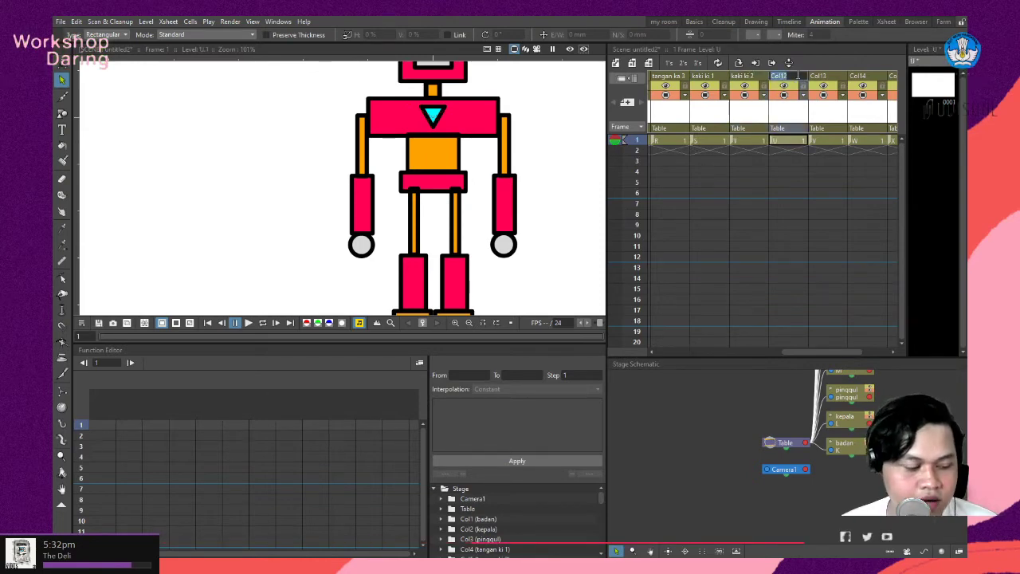
text(kaki ki)
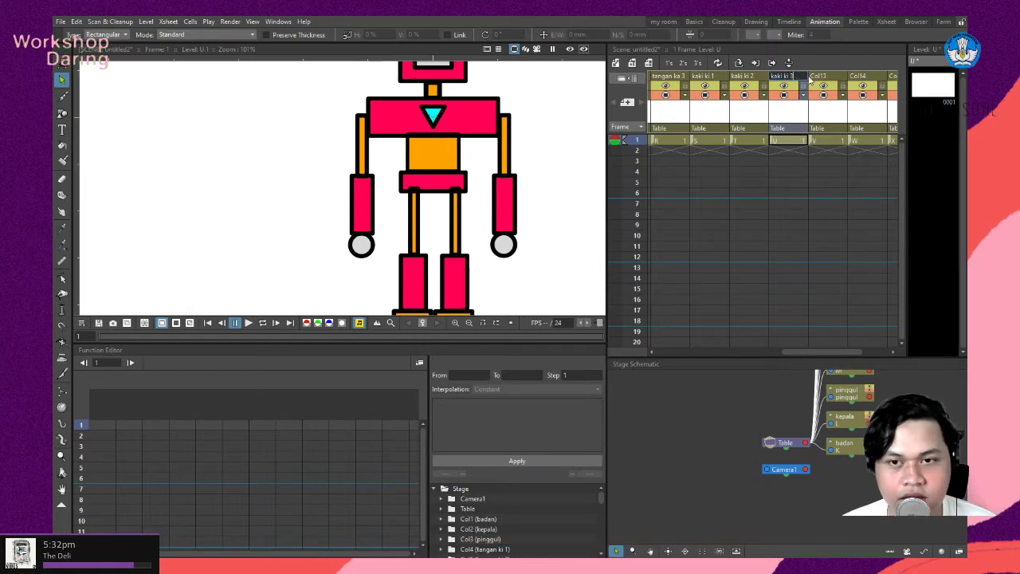
text( 3)
Rename column Col13 to "kaki ka 1" and copy that name for reuse.
double_click(829, 77)
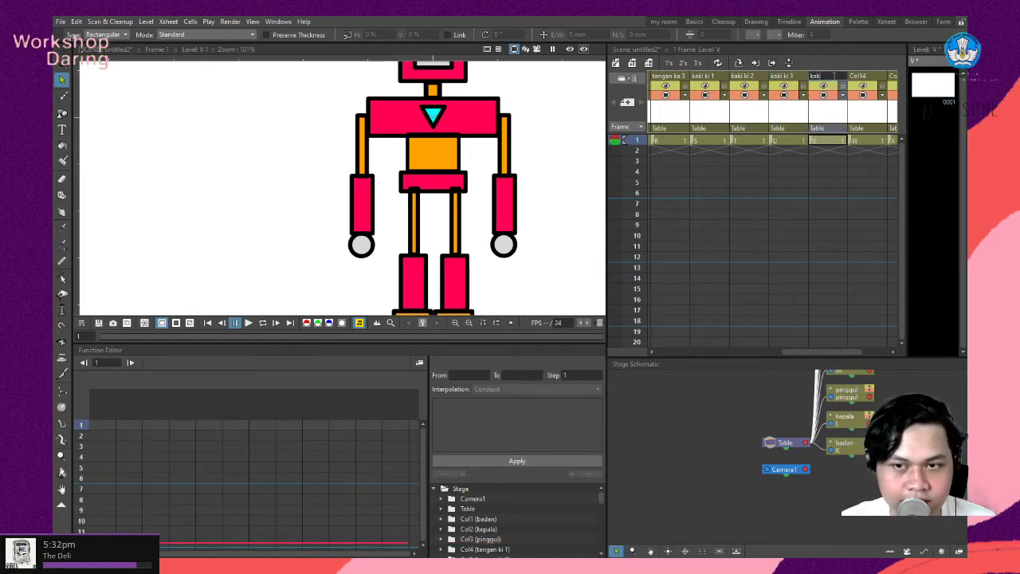
text(kaki)
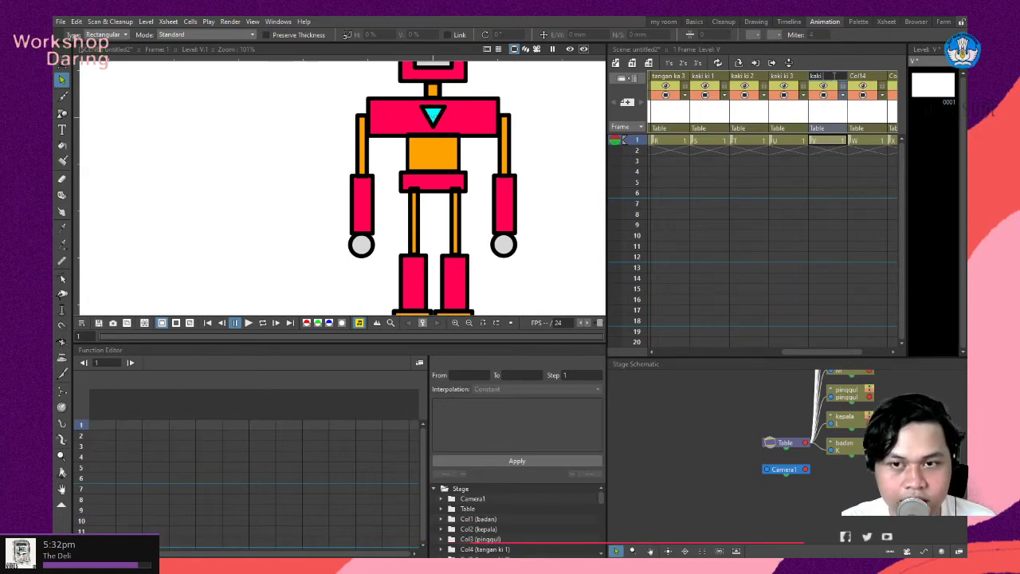
text( ka)
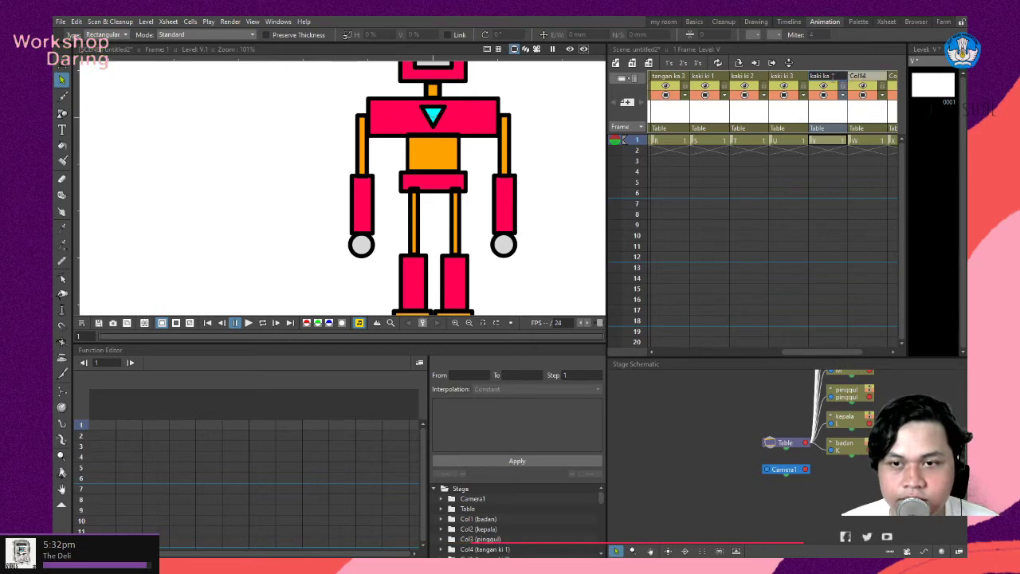
triple_click(832, 75)
key(ctrl+c)
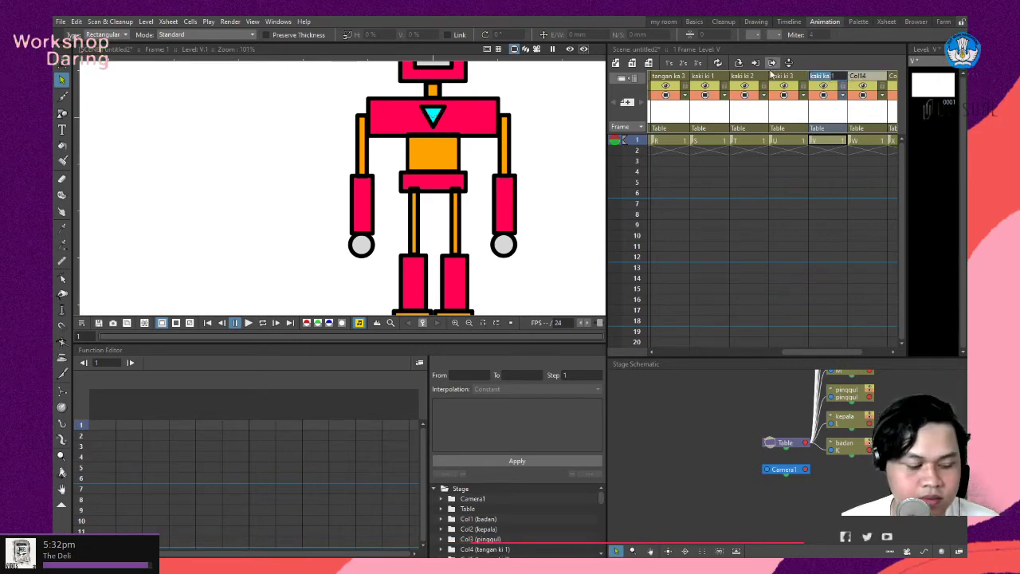
key(Return)
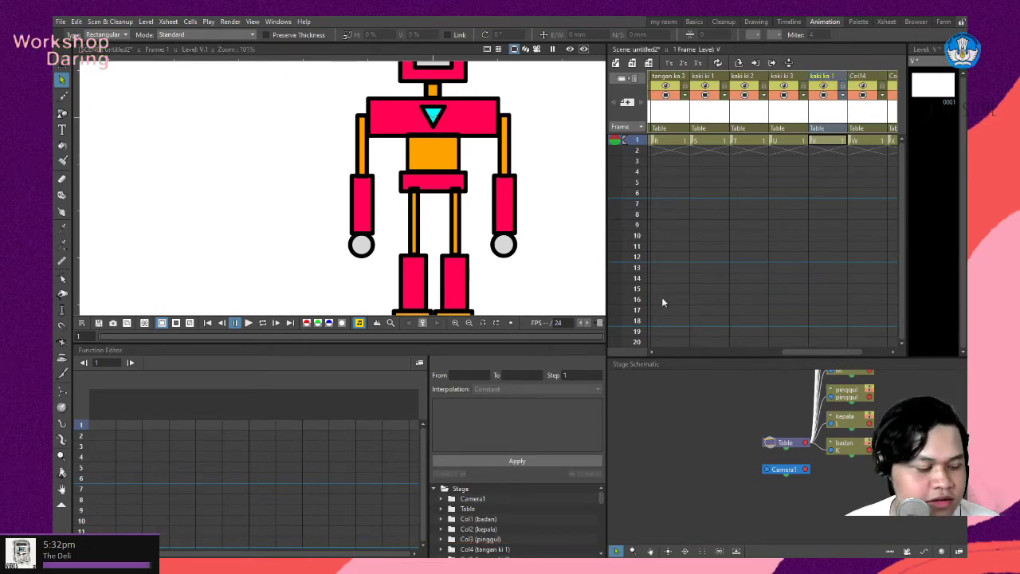
Rename column Col14 to "kaki ka 2" and column Col15 to "kaki ka 3".
double_click(861, 76)
key(ctrl+v)
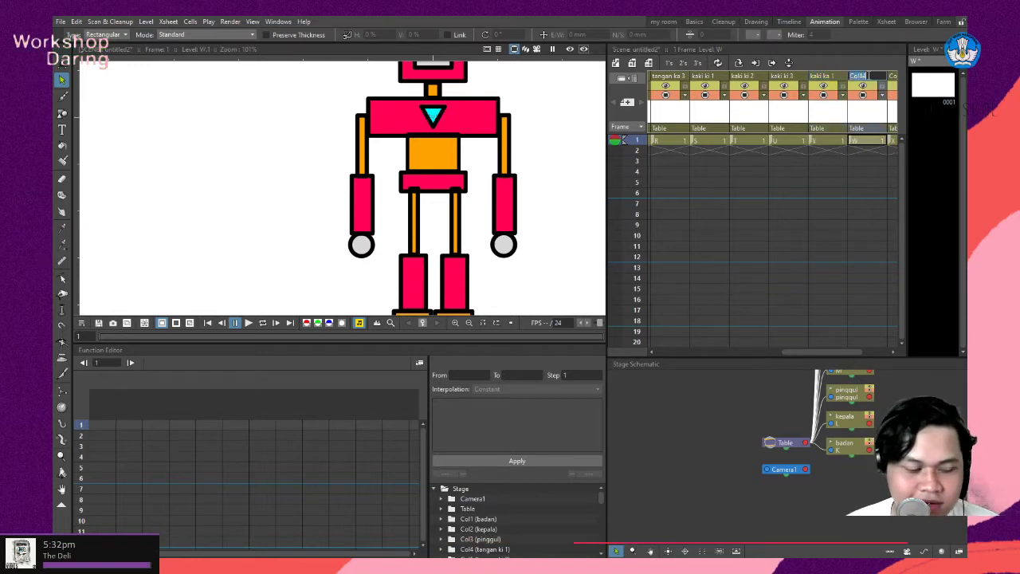
text(2)
key(Tab)
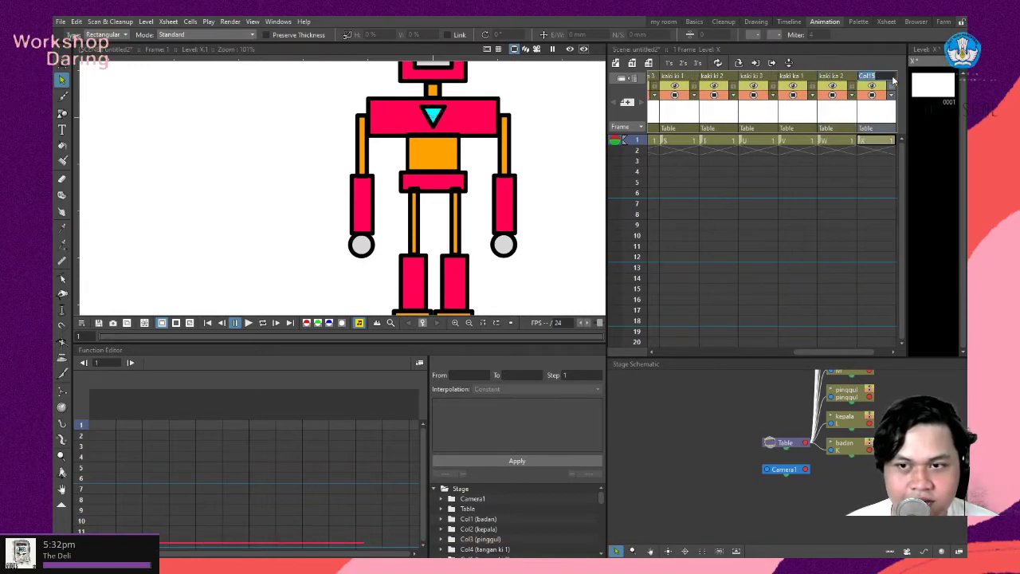
text(3)
click(862, 193)
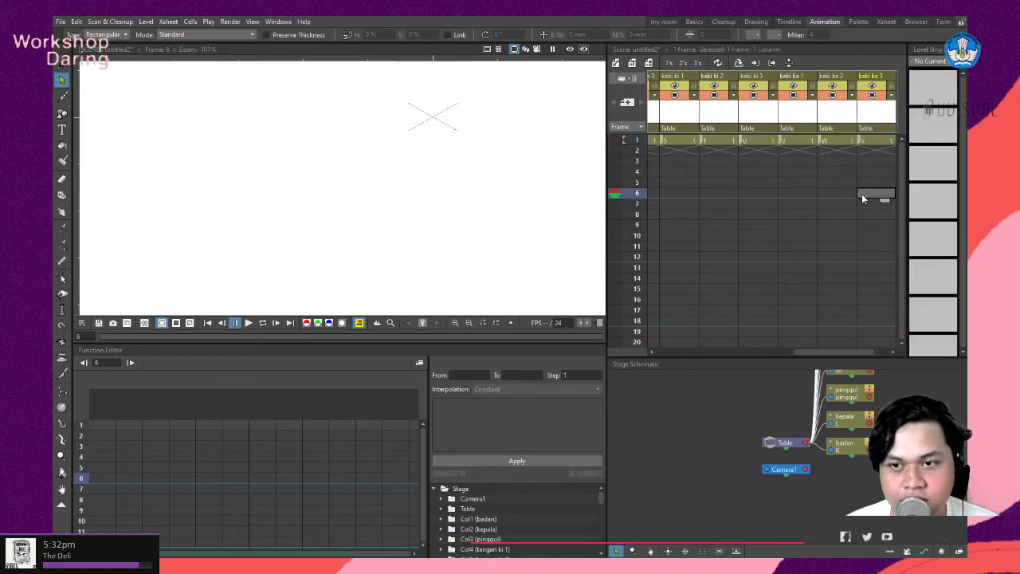
Review the full set of named columns in the Xsheet and in the my room timeline, and return to the Animation room.
drag(826, 354, 856, 353)
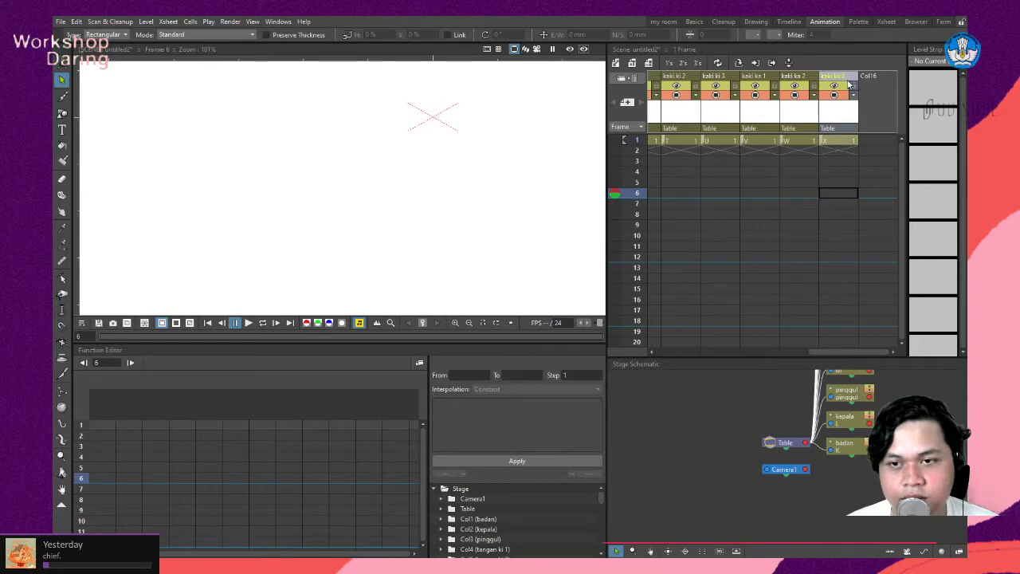
drag(868, 353, 717, 353)
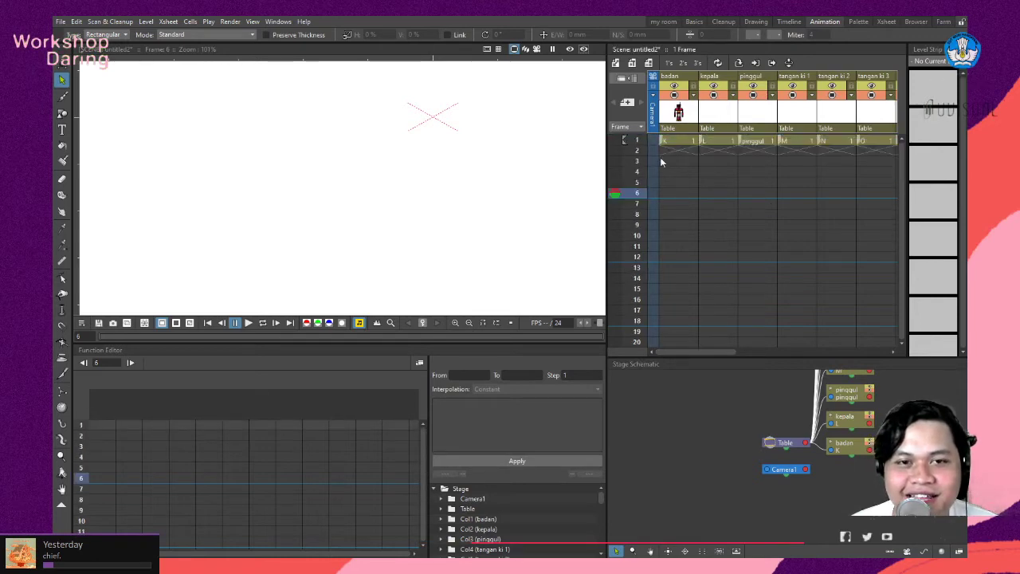
click(664, 21)
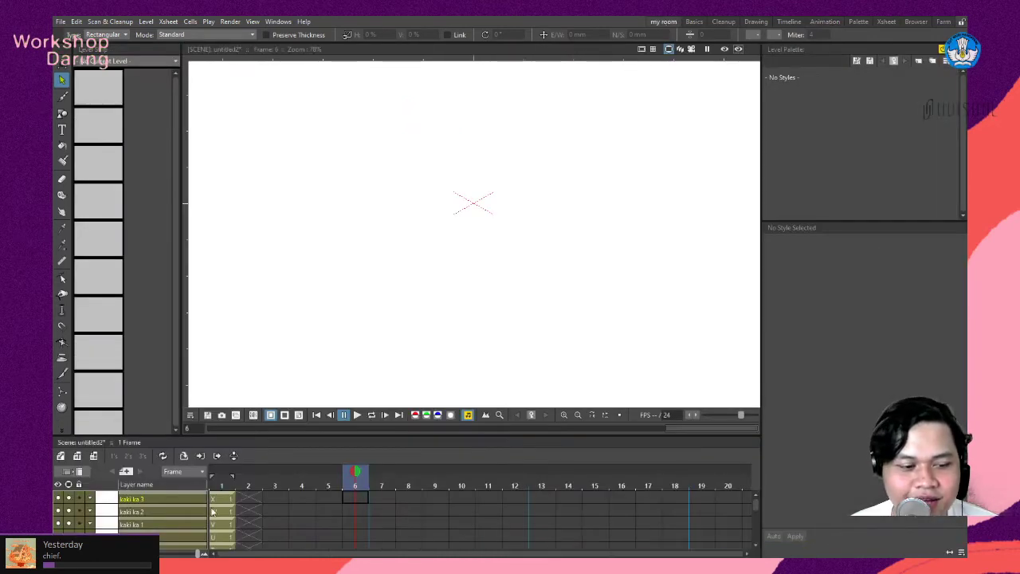
scroll(231, 506, down, 3)
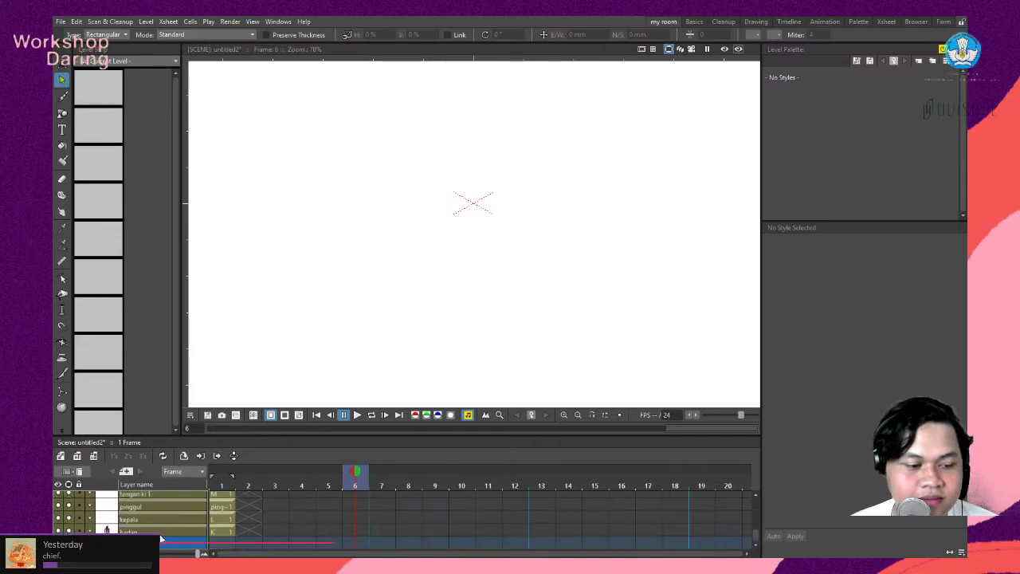
scroll(167, 526, up, 3)
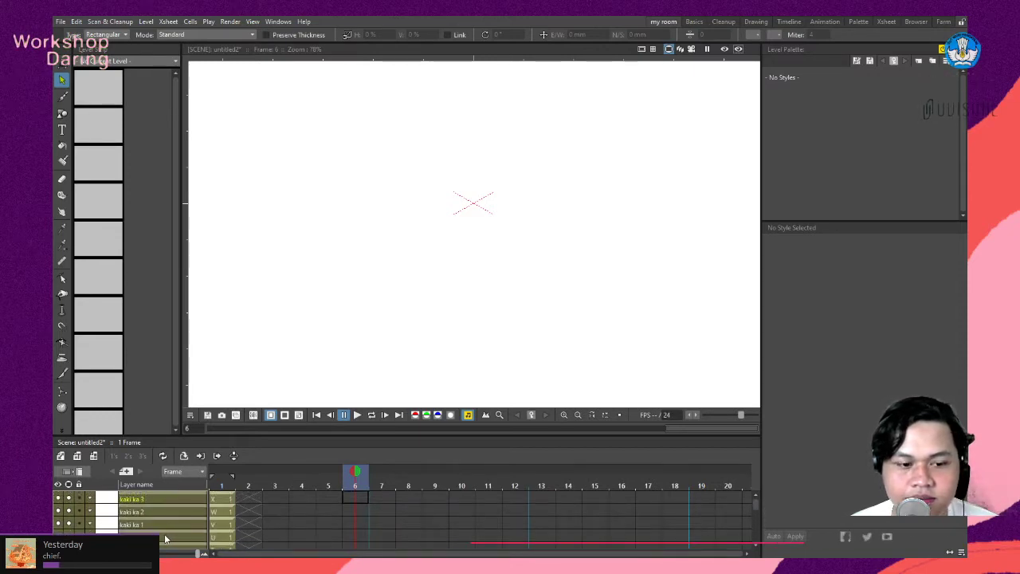
scroll(165, 539, down, 3)
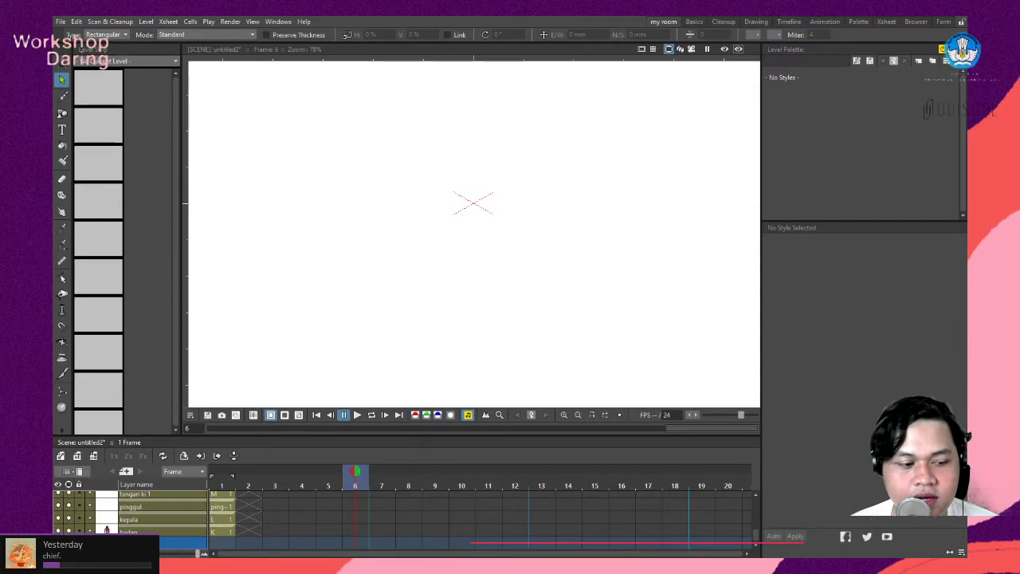
click(825, 24)
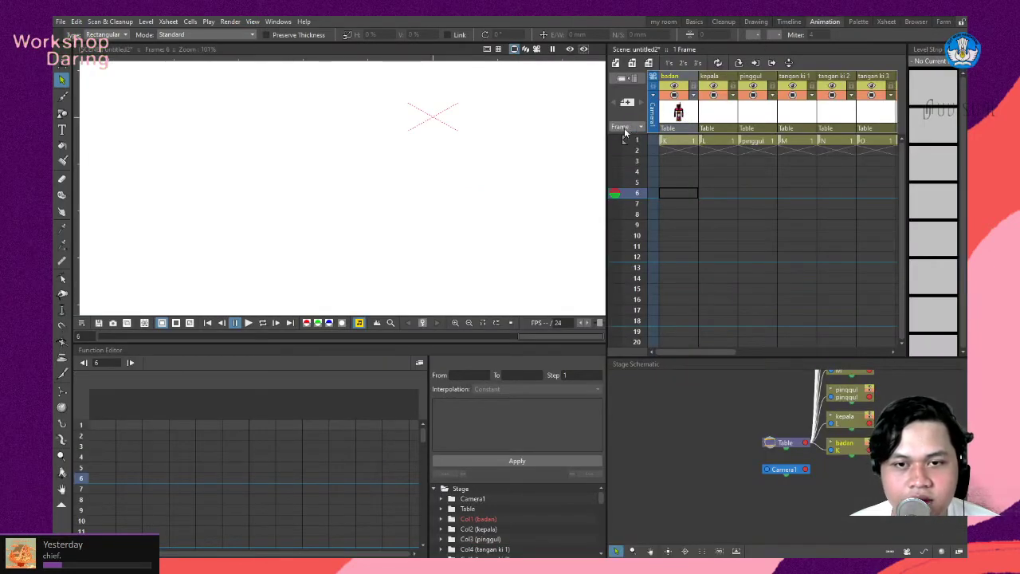
Cut the robot's head with its antenna and neck from the badan drawing and paste it into the kepala column at frame 1.
click(673, 139)
scroll(511, 152, up, 1)
scroll(473, 150, down, 3)
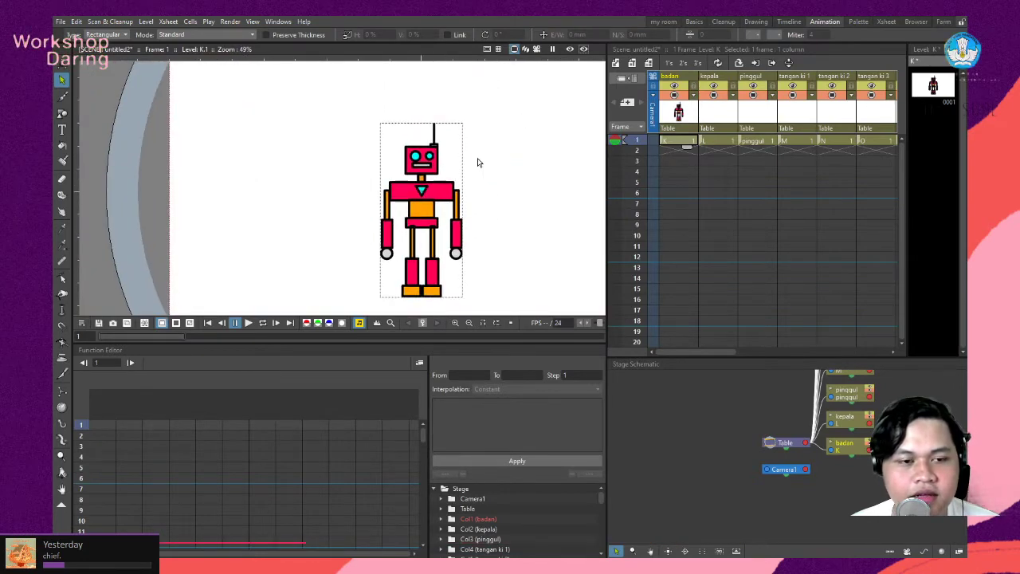
scroll(480, 163, up, 2)
click(405, 169)
drag(404, 169, 355, 194)
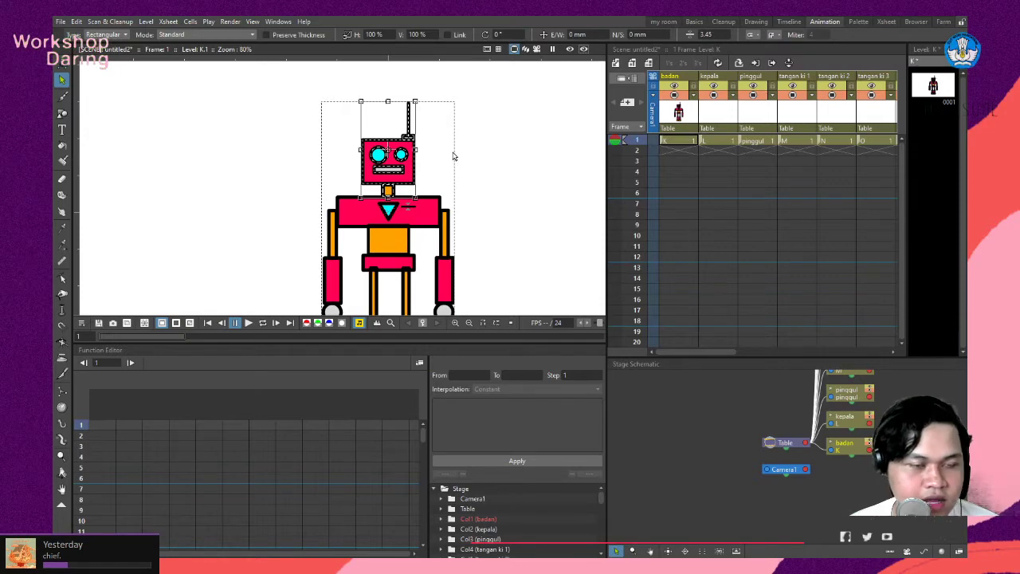
key(Delete)
click(724, 124)
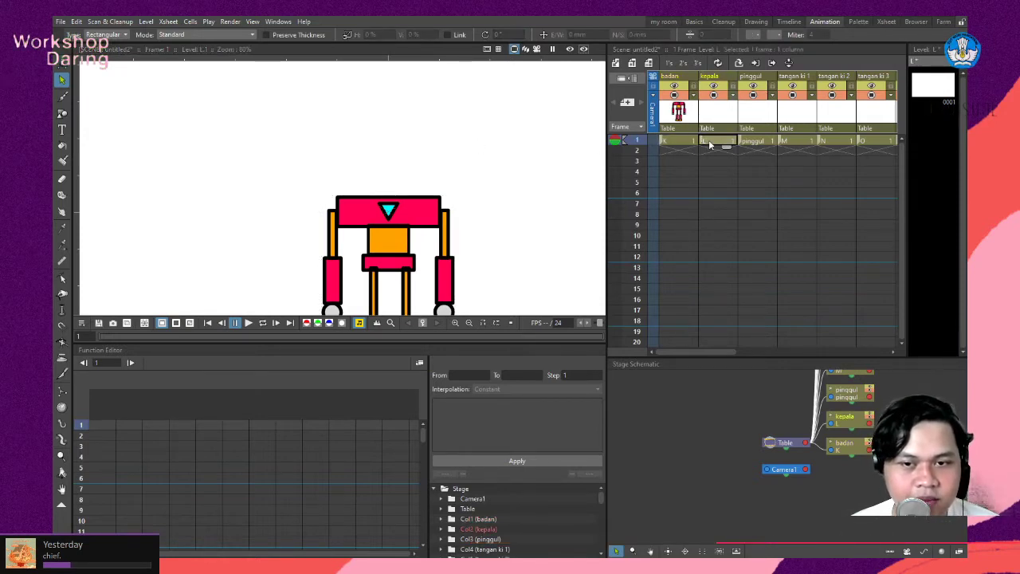
key(ctrl+z)
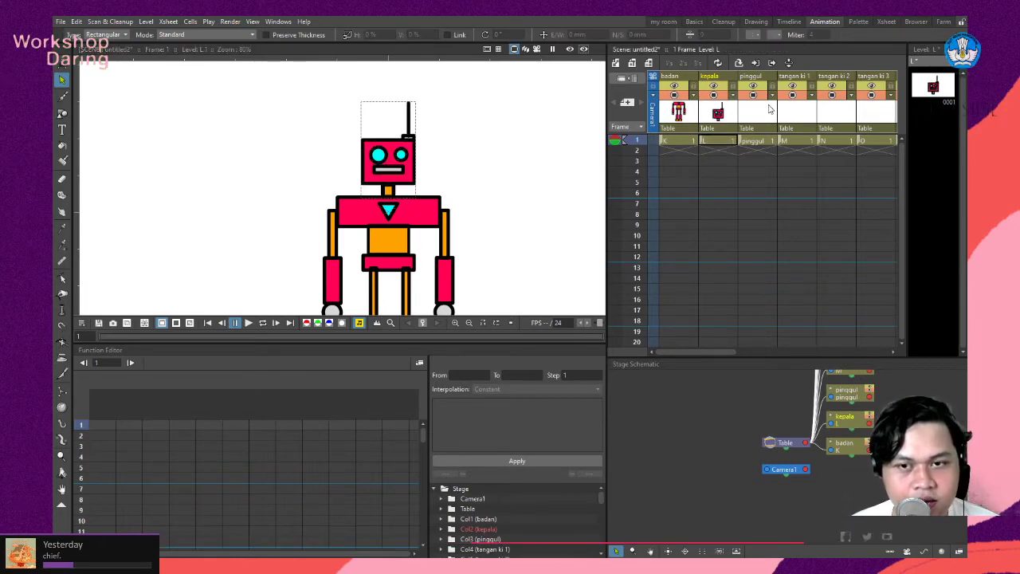
Cut the red hip block from the badan drawing and paste it into the pinggul column at frame 1.
click(745, 126)
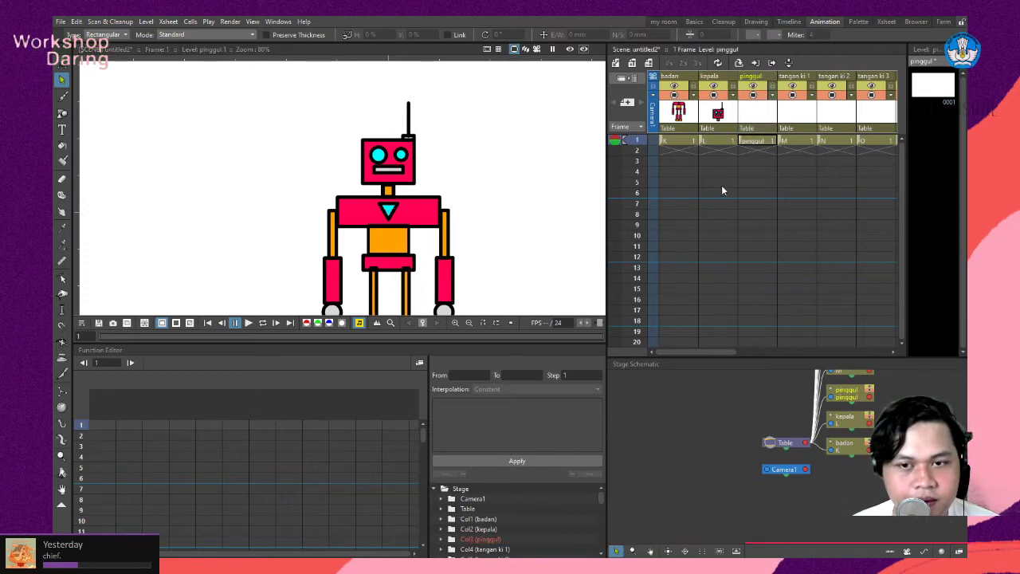
click(432, 236)
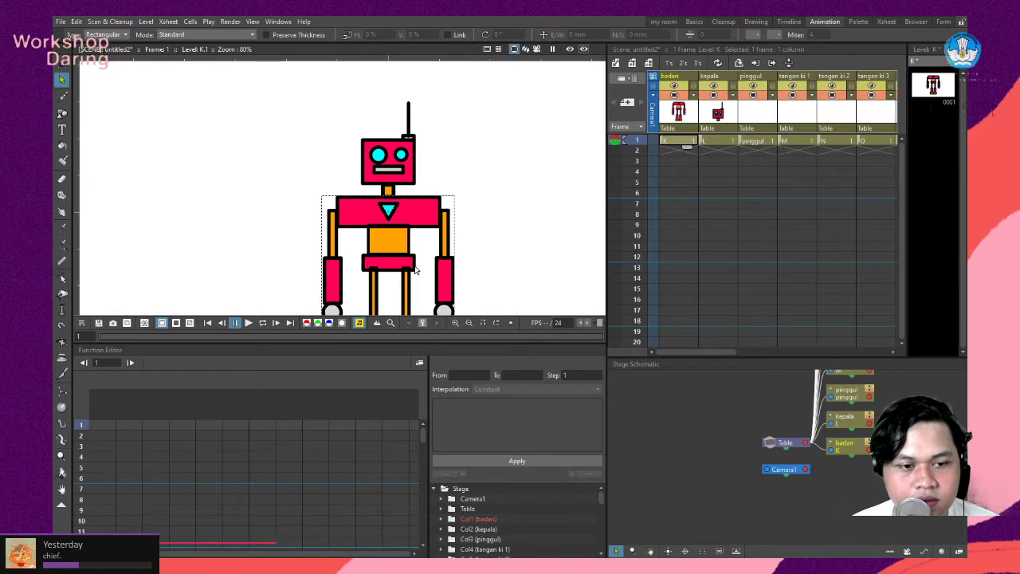
click(412, 267)
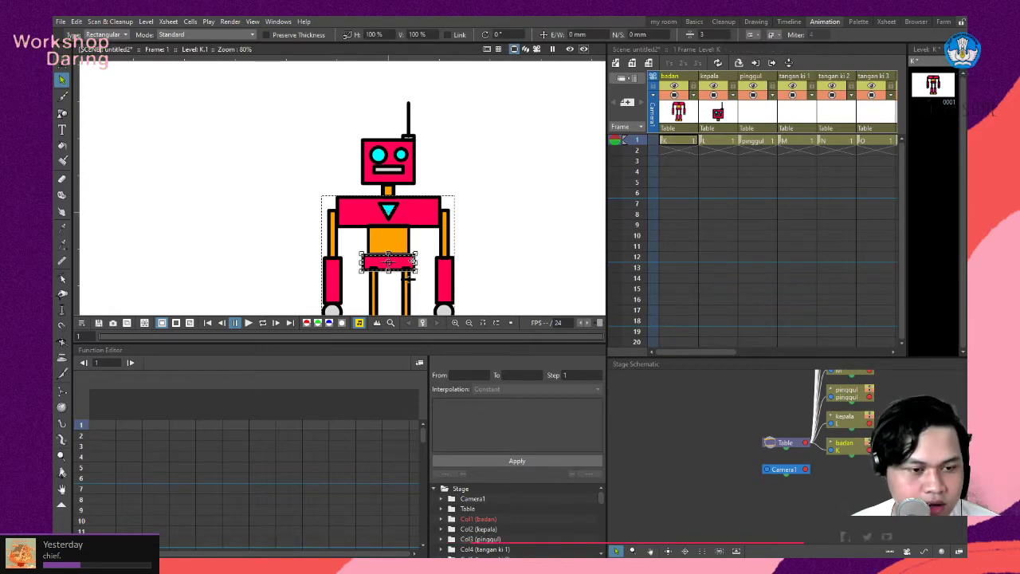
key(Delete)
scroll(467, 246, down, 3)
scroll(430, 265, up, 4)
scroll(431, 265, up, 3)
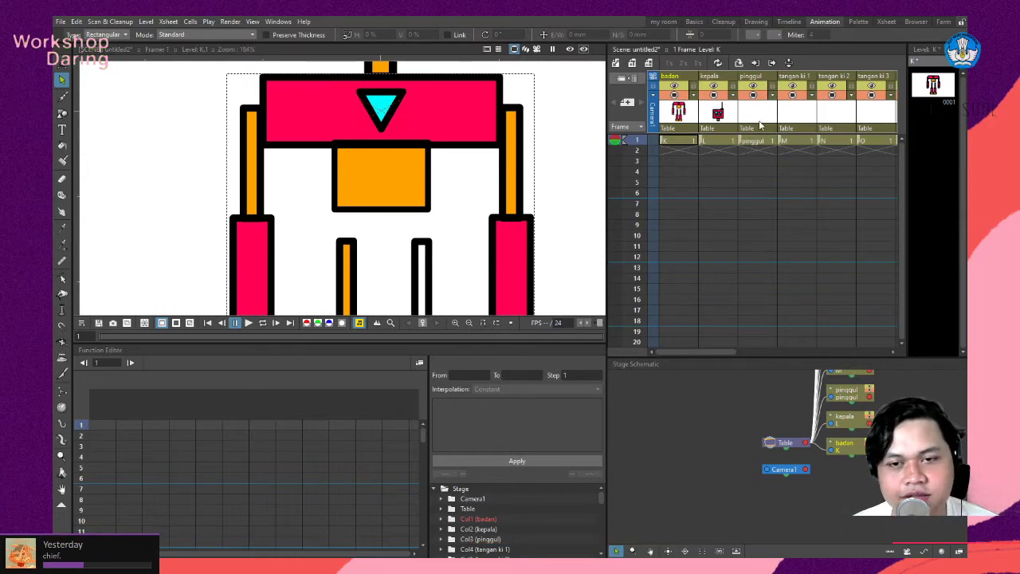
click(760, 110)
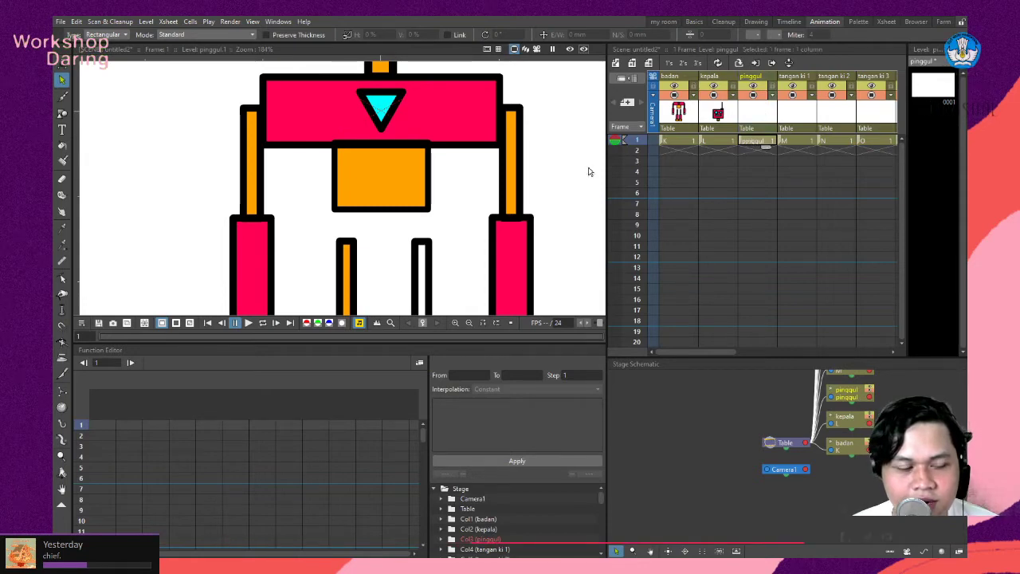
key(ctrl+v)
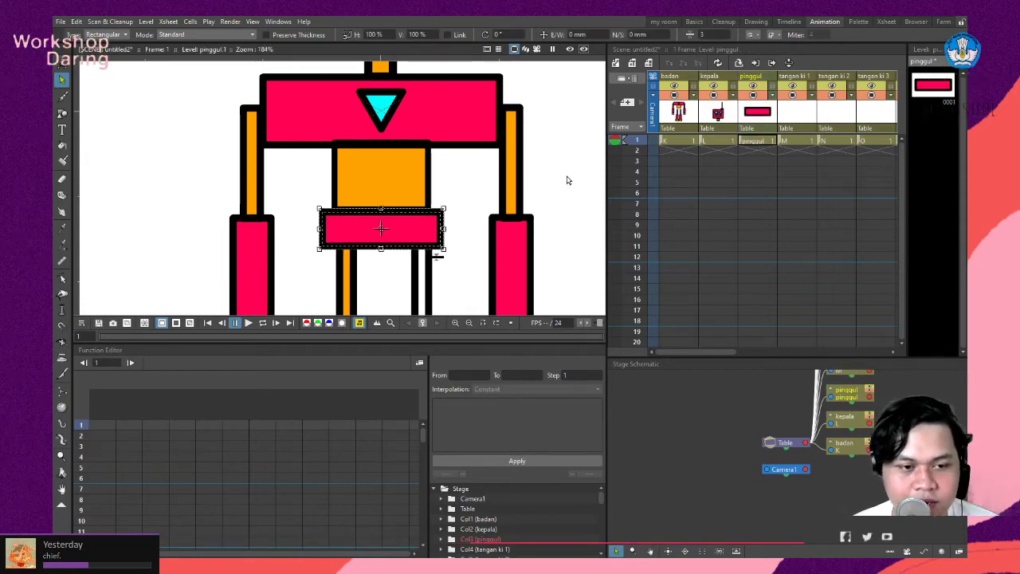
click(523, 209)
scroll(478, 224, down, 3)
scroll(510, 211, up, 2)
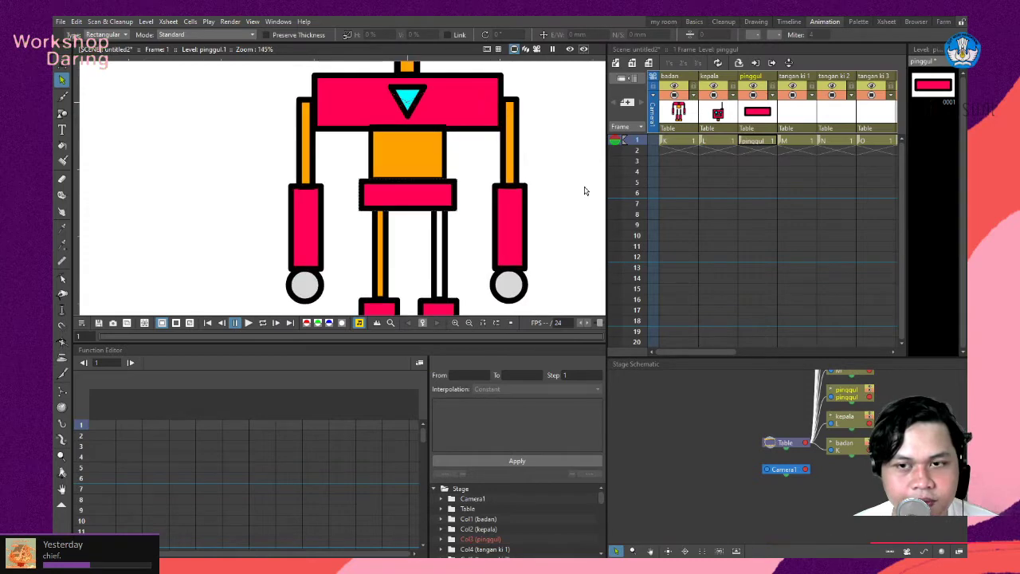
Cut the orange upper segment of the robot's left-hand arm from the badan drawing and paste it into the tangan ki 1 column at frame 1.
click(799, 118)
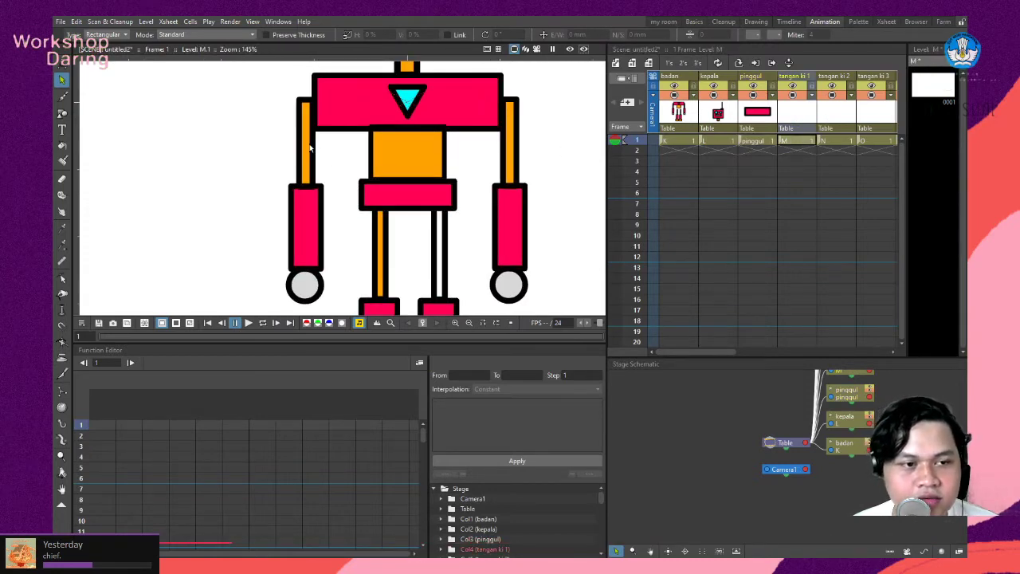
click(63, 80)
click(244, 182)
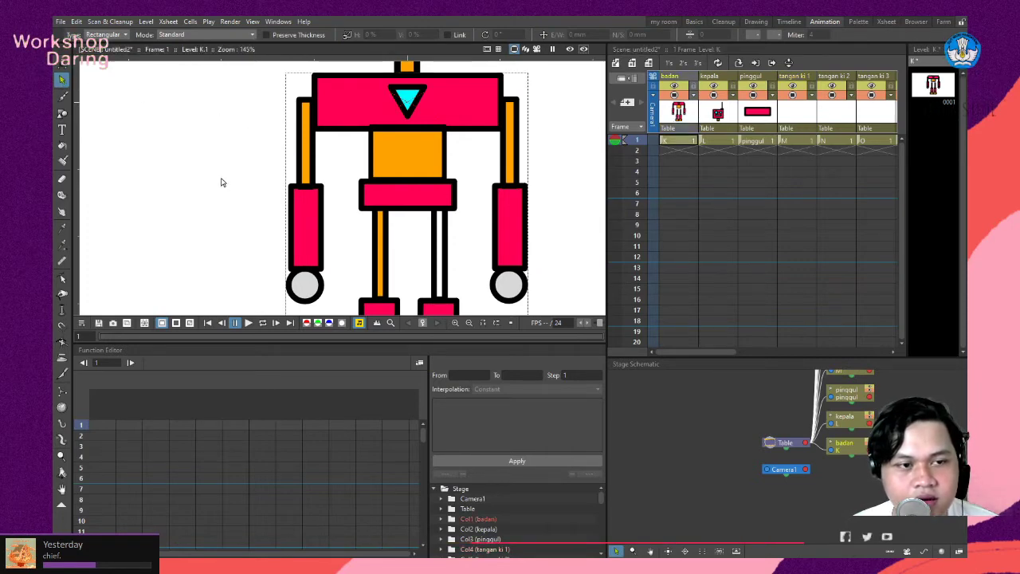
drag(315, 159, 315, 161)
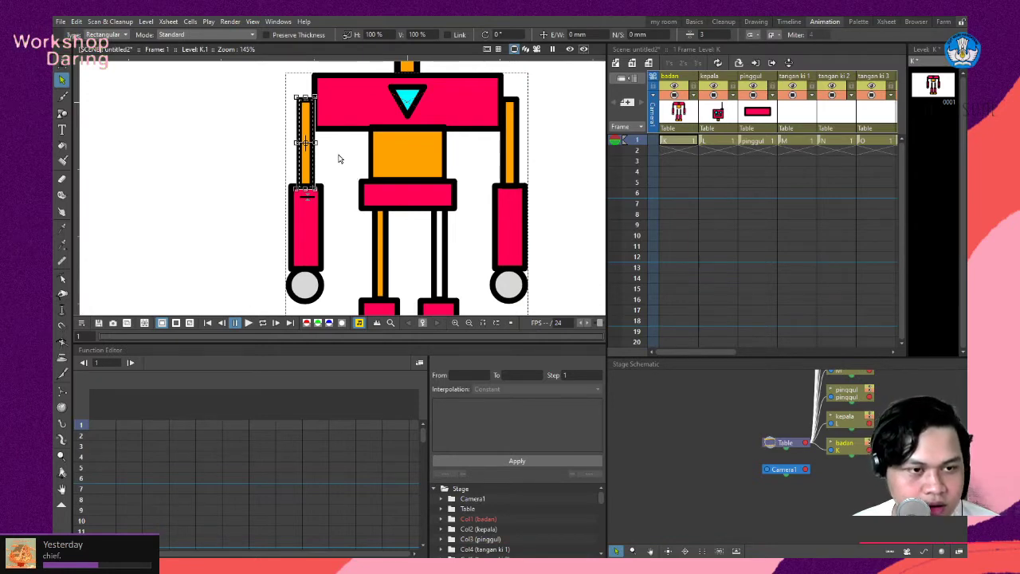
key(Delete)
click(804, 116)
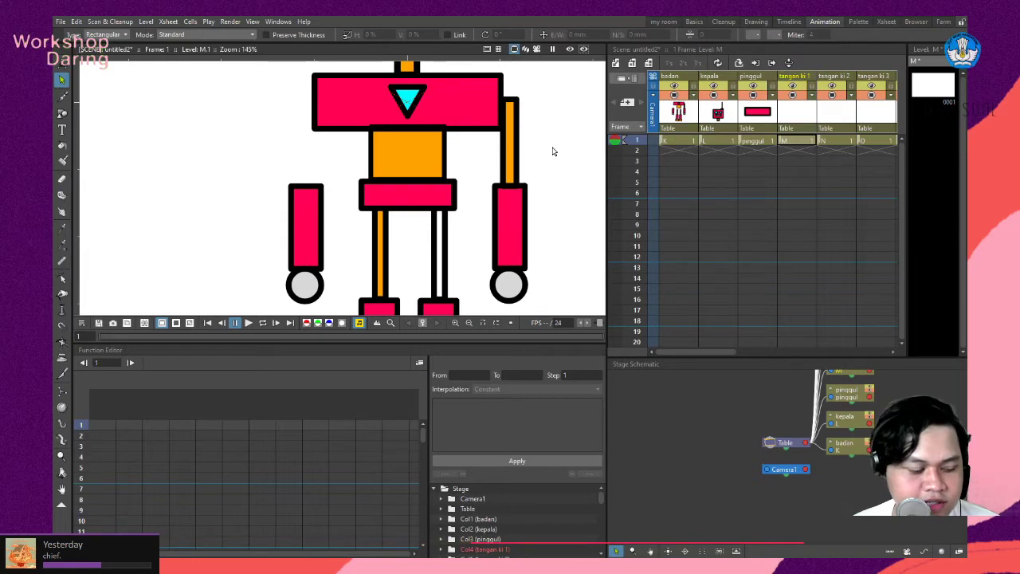
key(ctrl+v)
Cut the red lower segment of the robot's left-hand arm from the badan drawing and paste it into the tangan ki 2 column at frame 1.
click(325, 262)
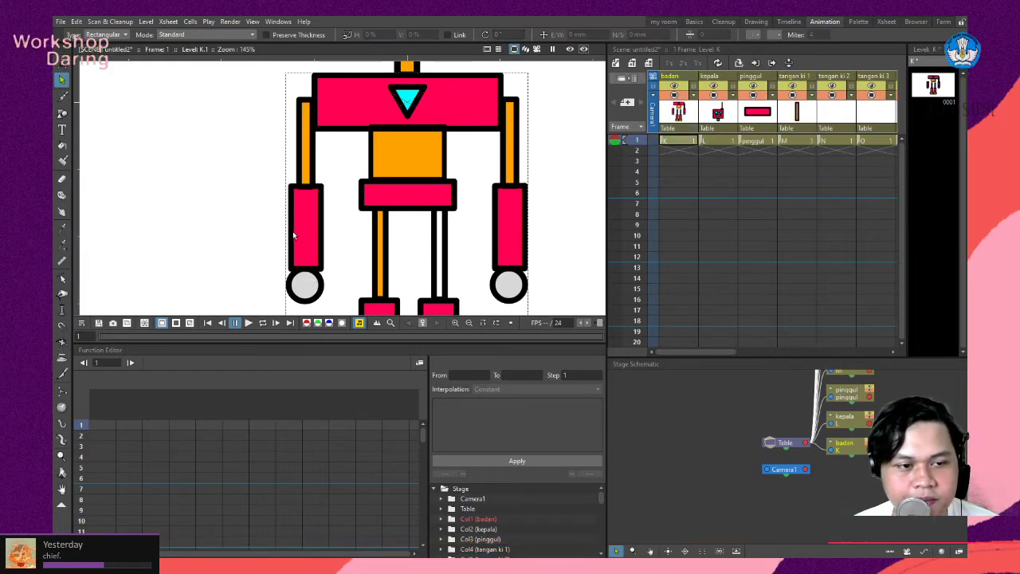
click(318, 240)
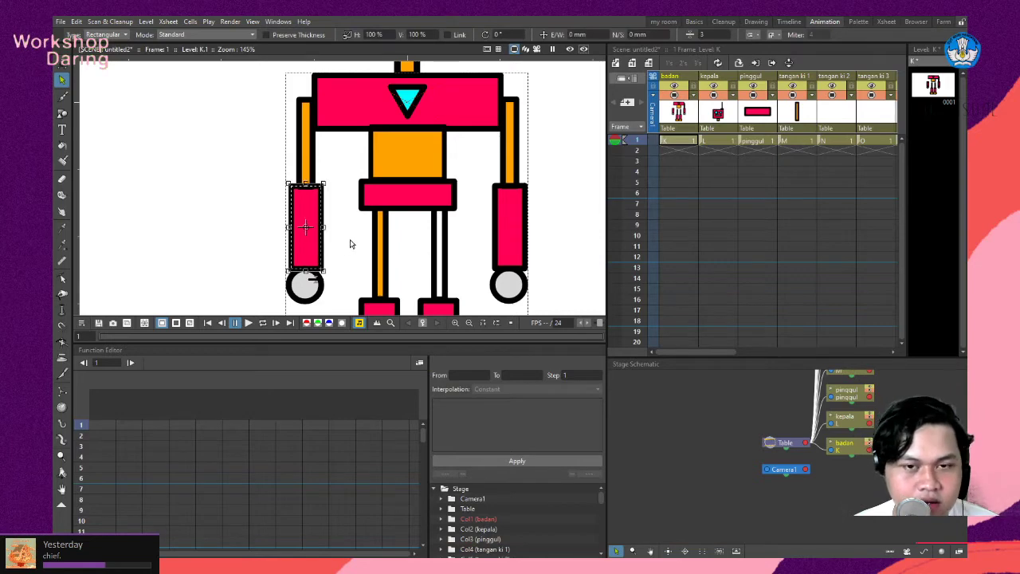
key(Delete)
click(842, 118)
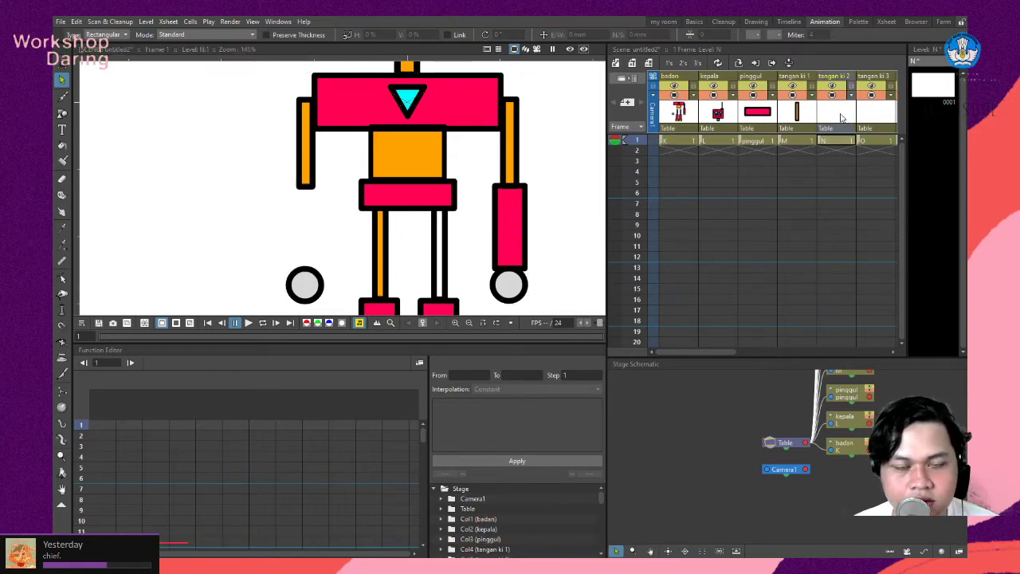
key(ctrl+v)
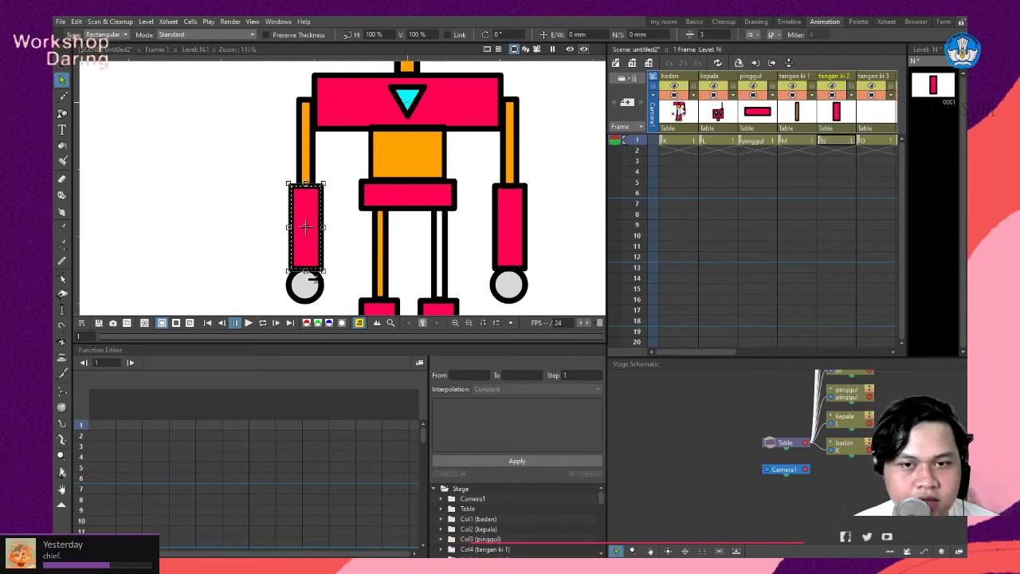
Cut the grey round hand of the left-hand arm from the badan drawing and paste it into the tangan ki 3 column at frame 1.
click(317, 301)
key(ctrl+x)
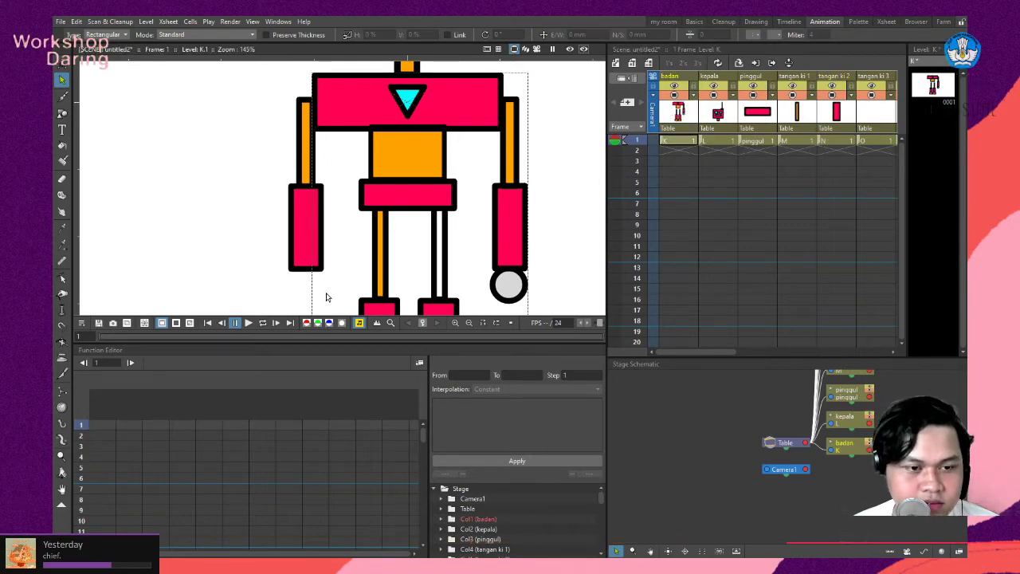
click(881, 120)
key(ctrl+v)
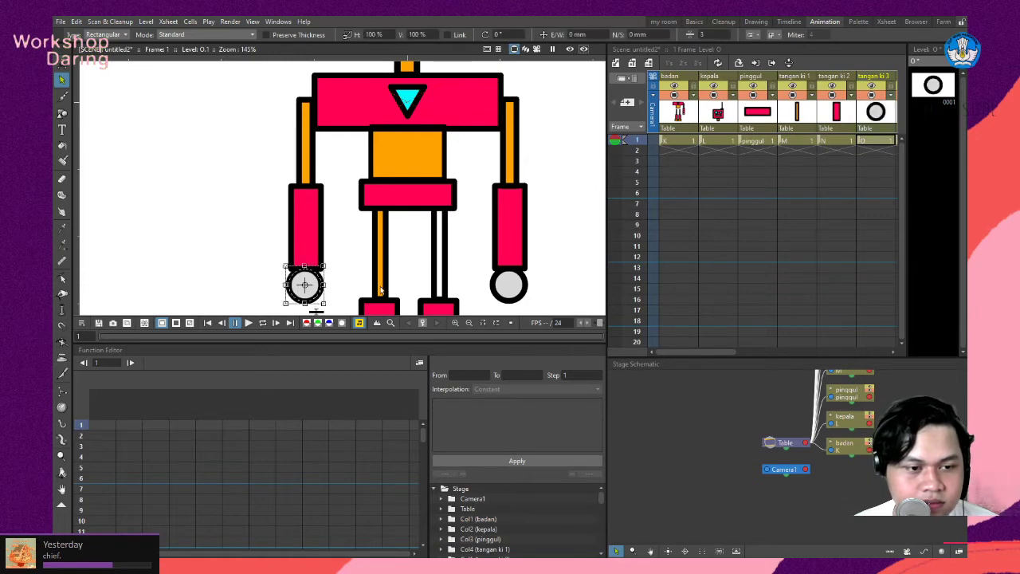
Cut the orange upper segment of the right-hand arm from the badan drawing and paste it into the tangan ka 1 column at frame 1.
scroll(212, 226, down, 3)
scroll(449, 200, up, 3)
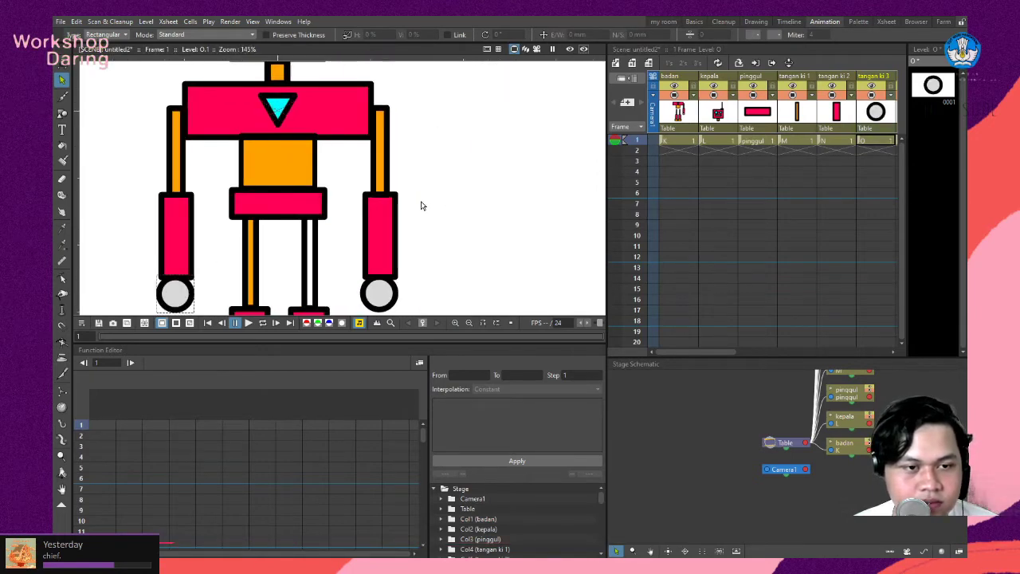
click(677, 140)
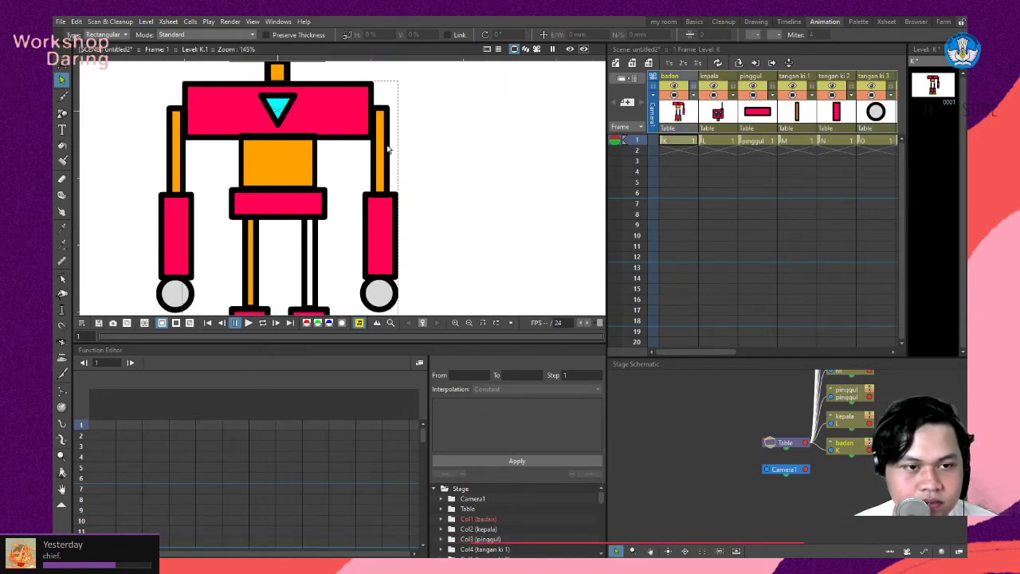
key(Delete)
drag(723, 356, 758, 356)
click(828, 140)
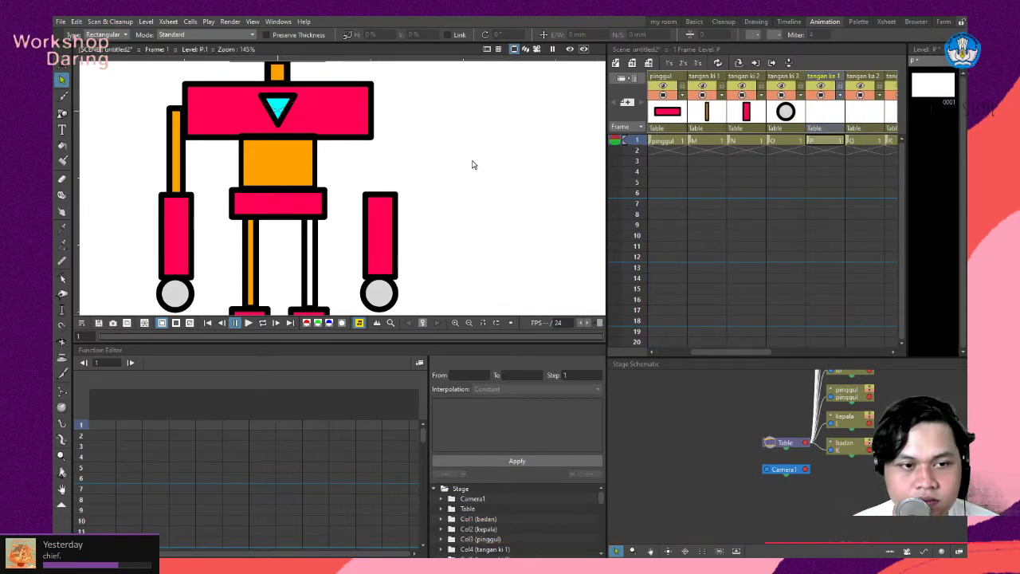
key(ctrl+v)
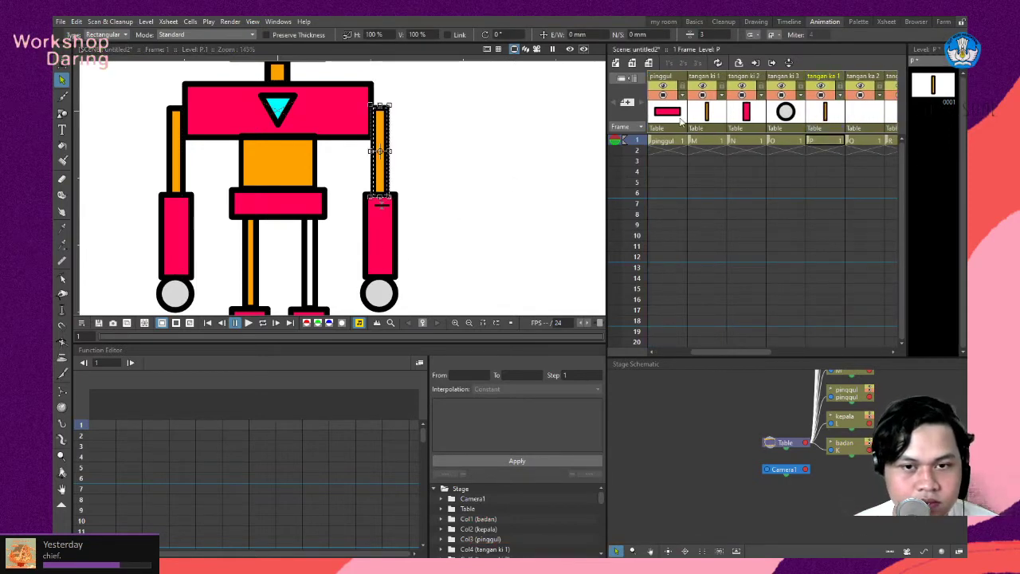
Cut the red lower segment of the right-hand arm from the badan drawing and paste it into the tangan ka 2 column at frame 1.
drag(709, 350, 670, 350)
click(695, 140)
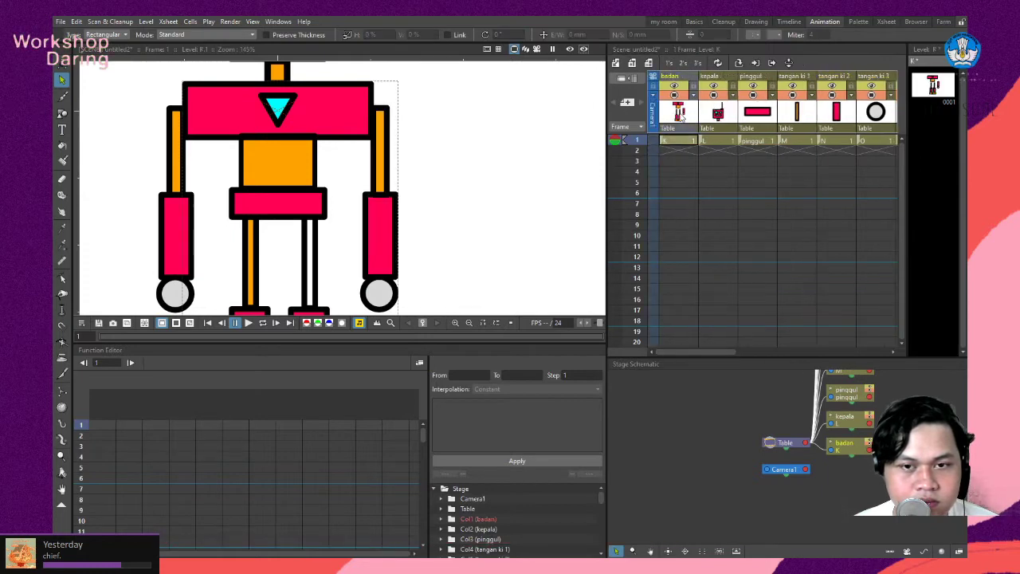
click(387, 235)
key(ctrl+x)
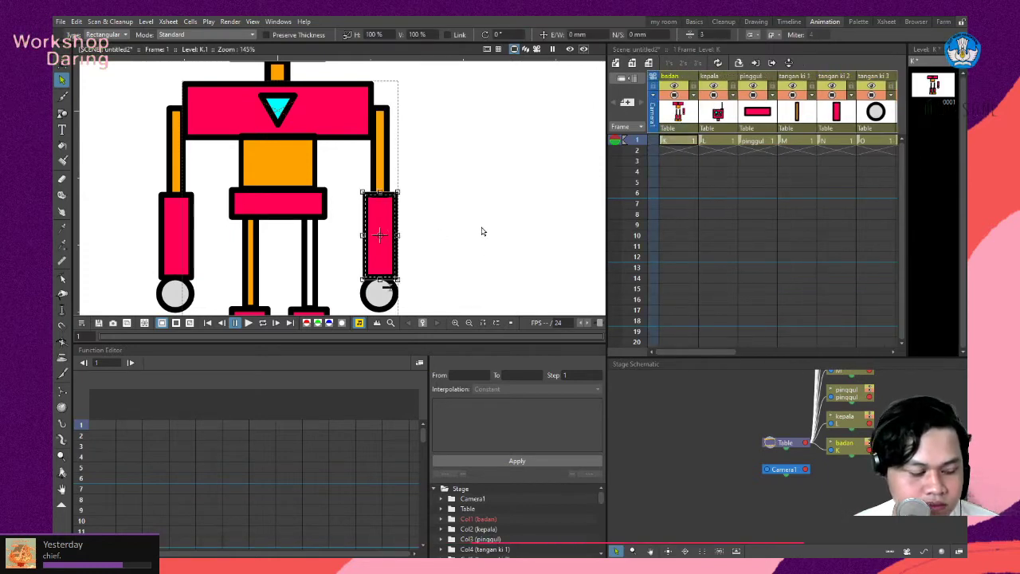
drag(713, 352, 793, 353)
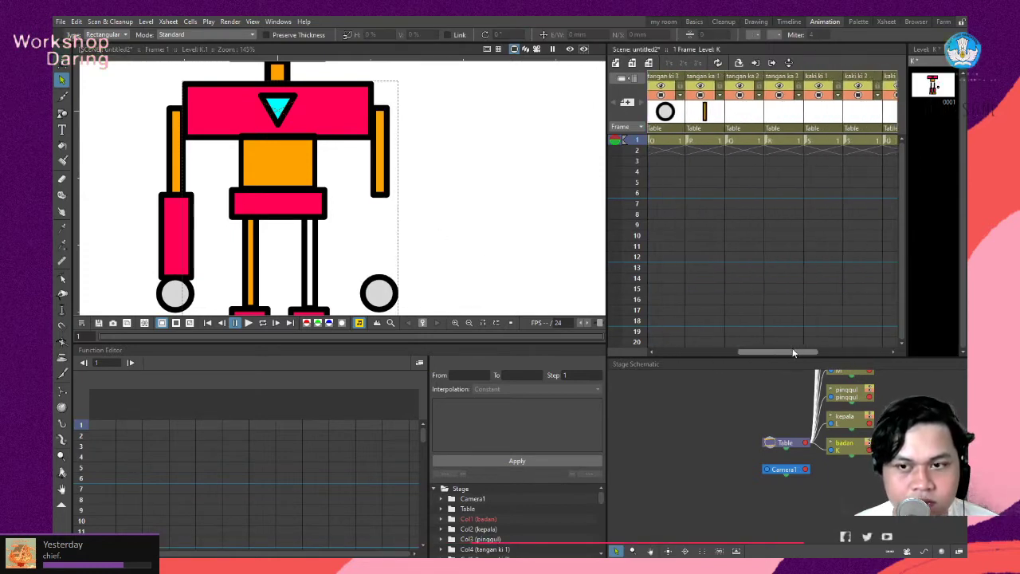
click(745, 140)
key(ctrl+v)
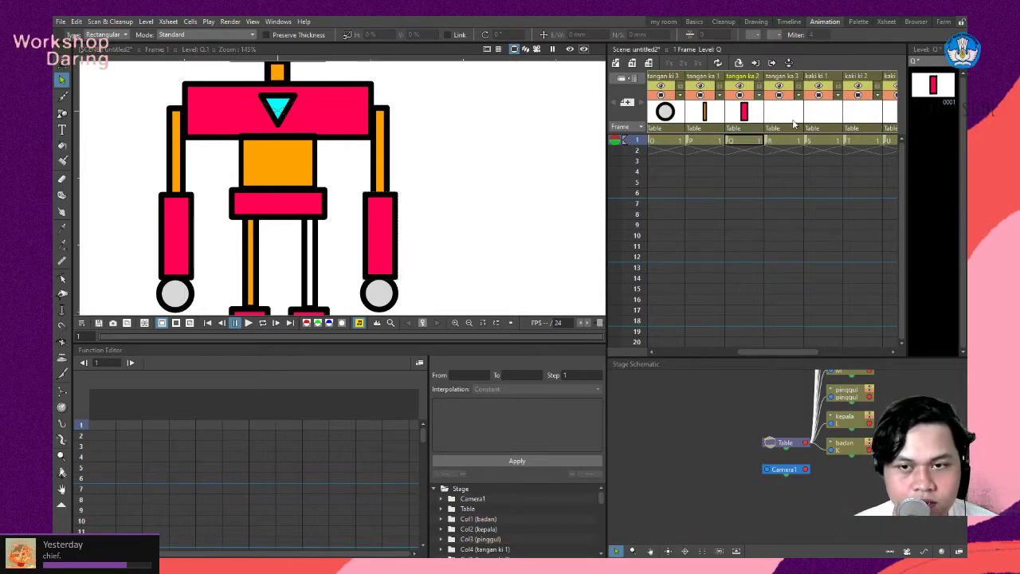
Cut the grey round hand of the right-hand arm from the badan drawing and paste it into the tangan ka 3 column at frame 1.
click(789, 141)
drag(780, 361, 674, 365)
click(682, 115)
key(Delete)
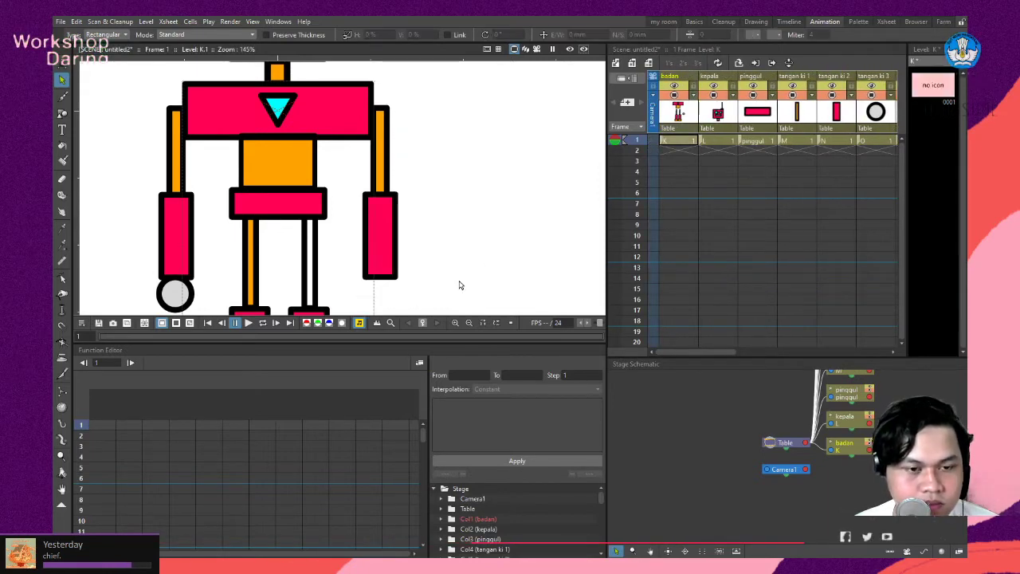
drag(700, 353, 781, 352)
click(785, 140)
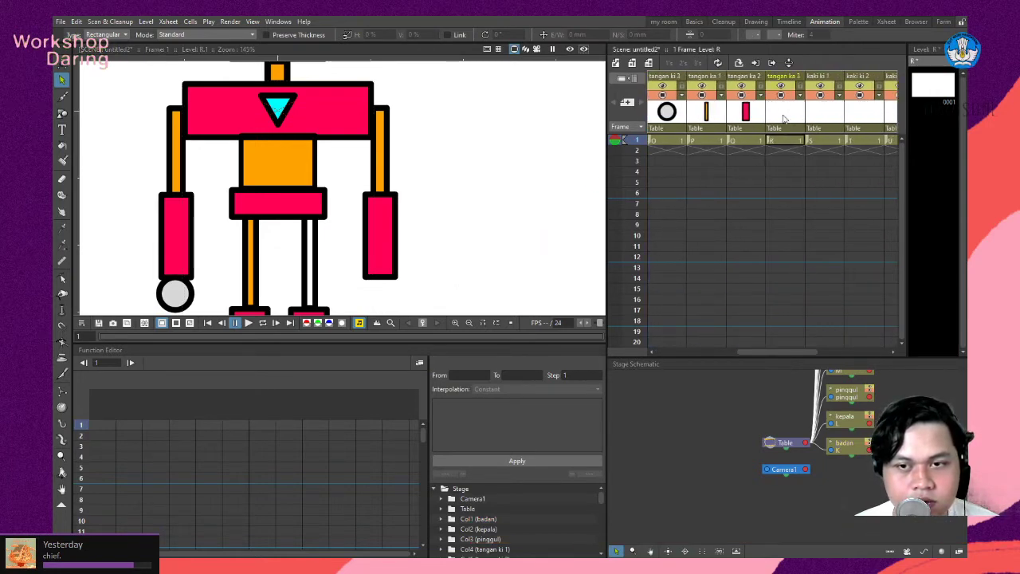
key(ctrl+v)
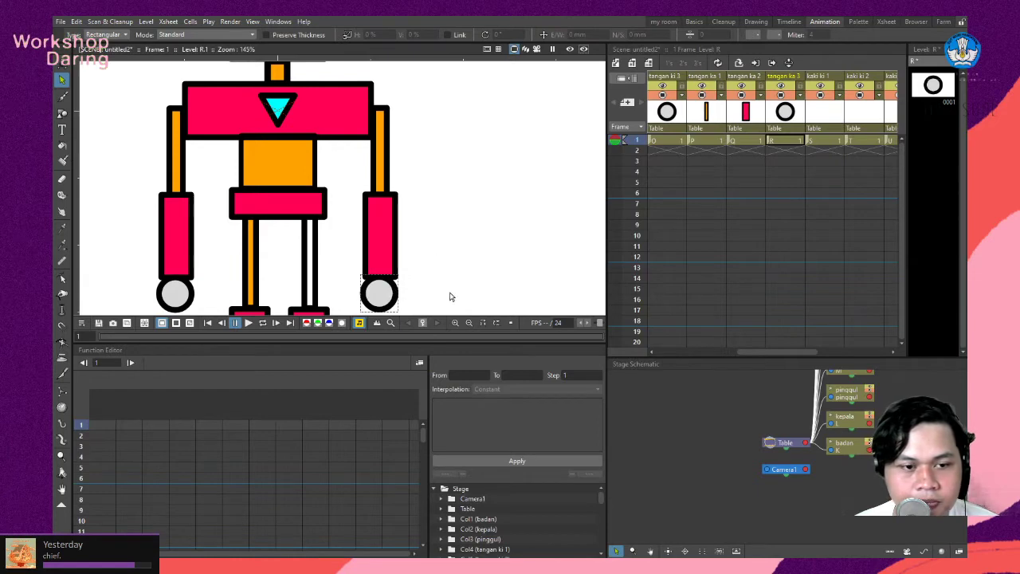
Cut the thin upper segment of the left-hand leg from the badan drawing and paste it into the kaki ki 1 column at frame 1.
scroll(439, 262, down, 3)
scroll(446, 223, up, 2)
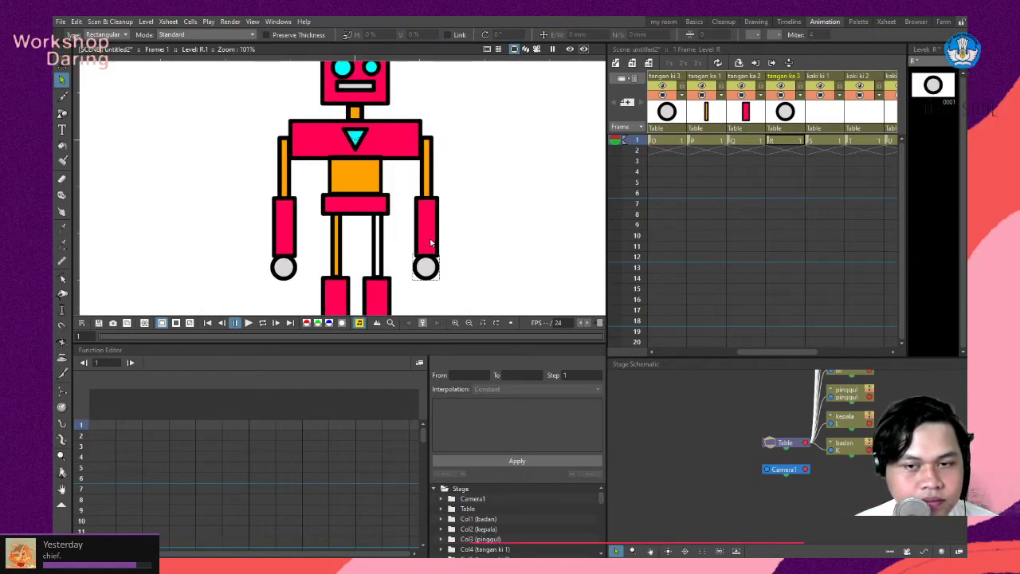
scroll(451, 191, down, 2)
scroll(409, 205, up, 3)
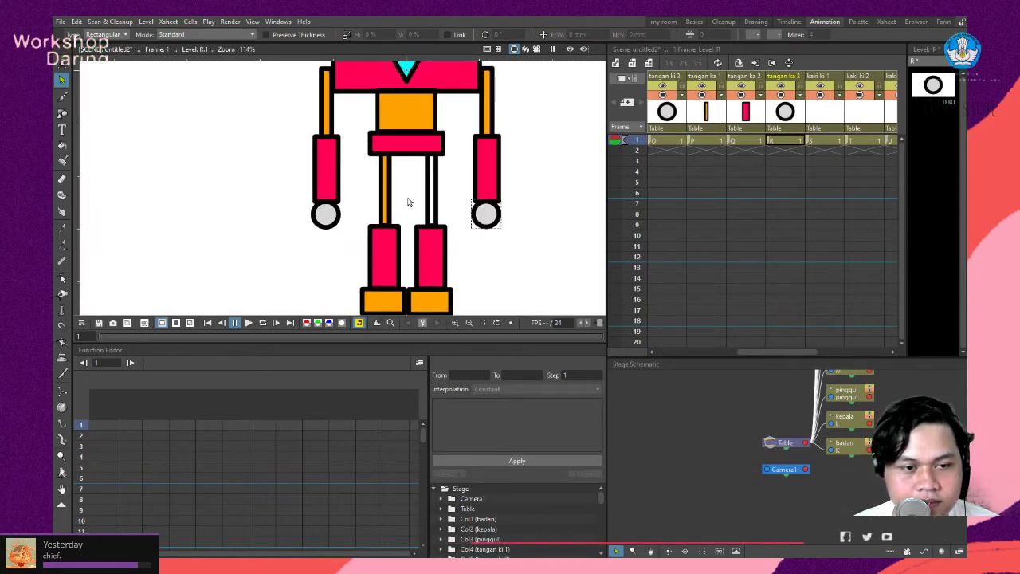
click(842, 118)
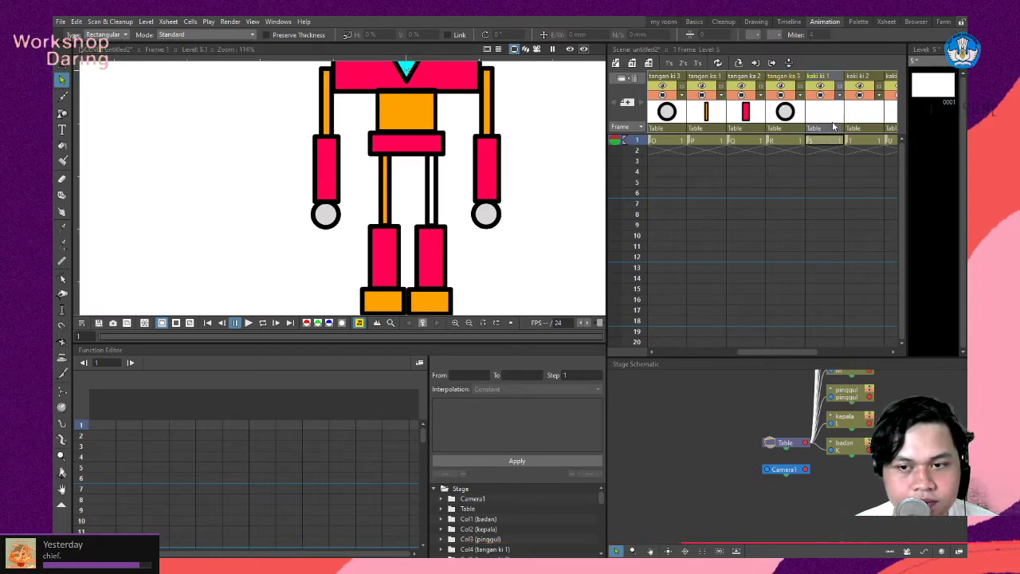
drag(789, 351, 709, 353)
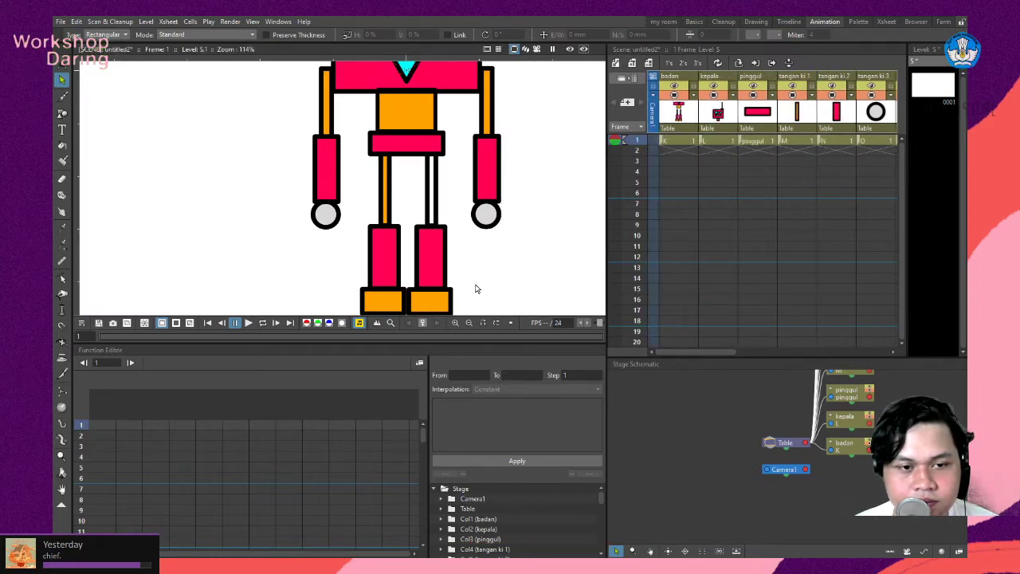
click(679, 141)
click(384, 191)
key(Delete)
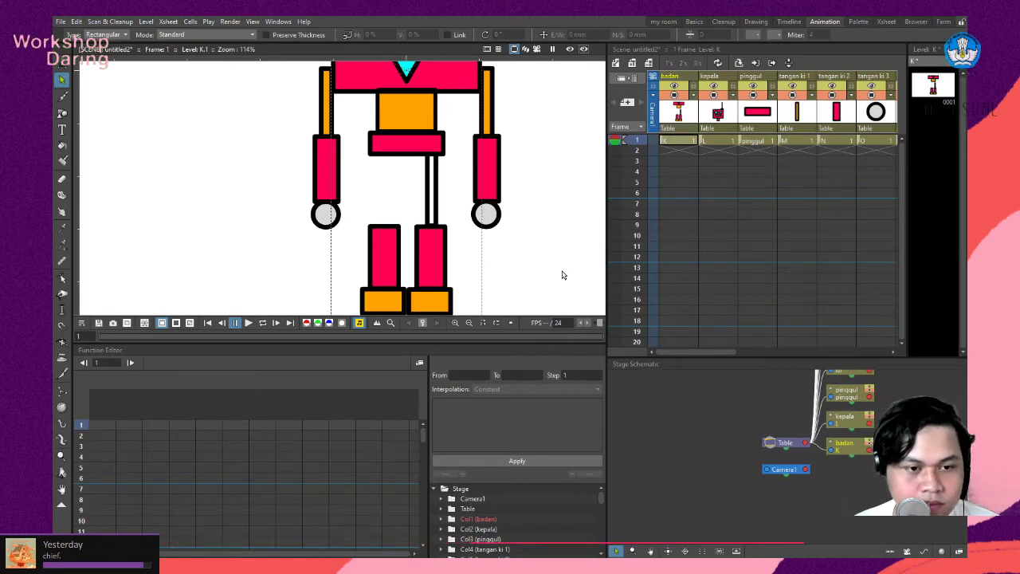
drag(733, 349, 821, 340)
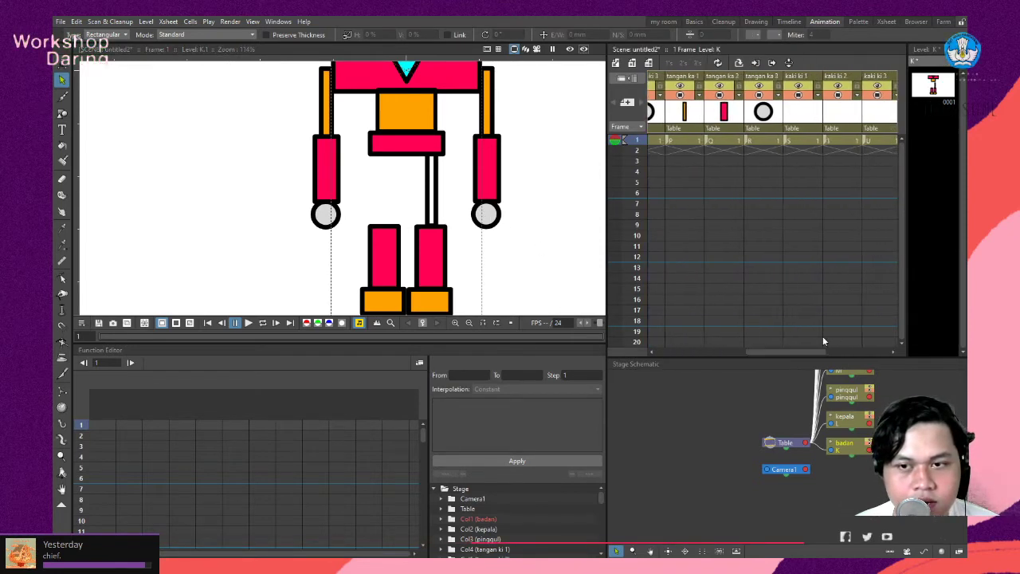
click(818, 141)
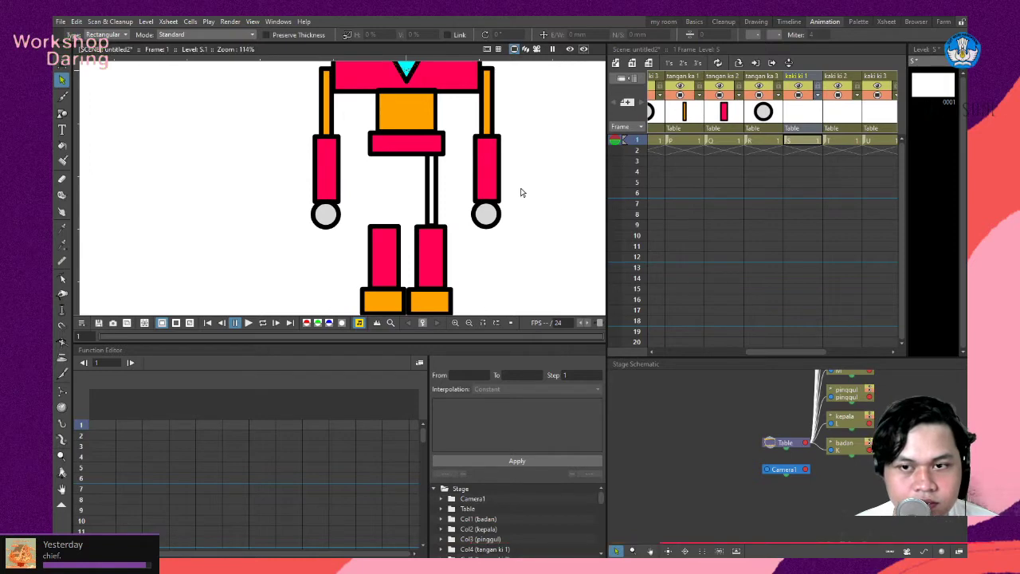
click(809, 142)
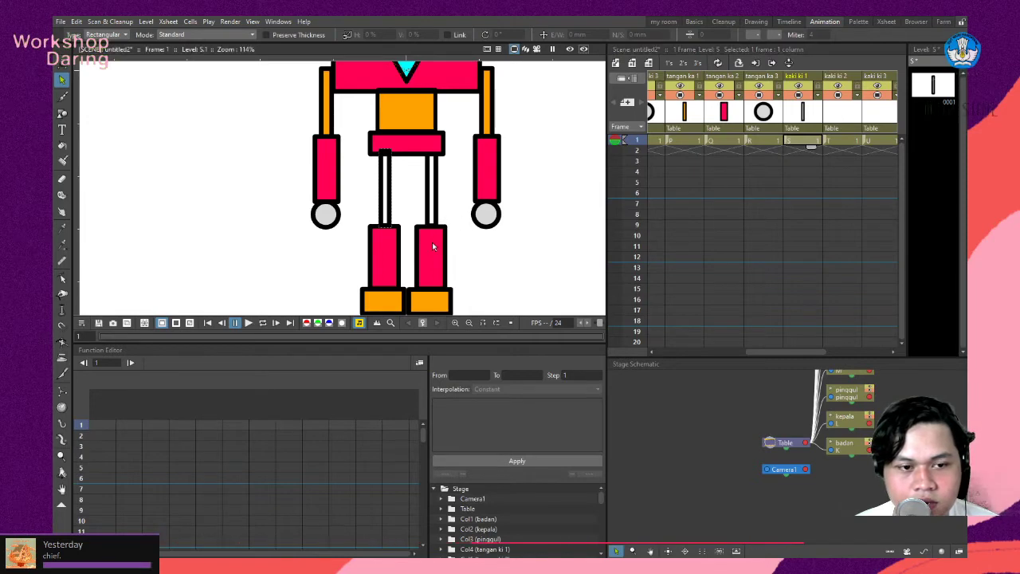
click(399, 252)
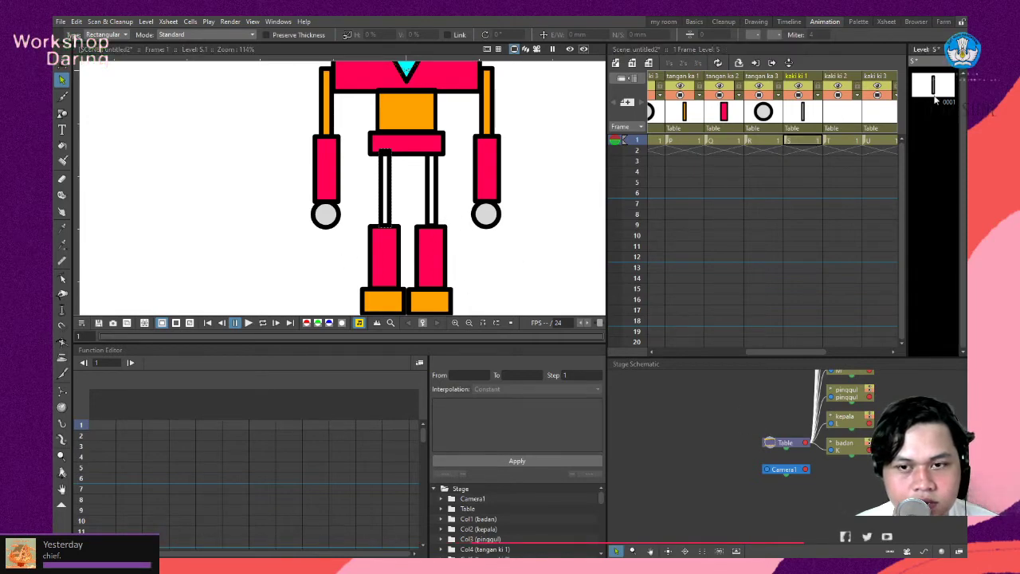
Cut the left leg's pink lower-leg rectangle out of the badan drawing and paste it into frame 1 of kaki ki 2.
drag(759, 351, 759, 352)
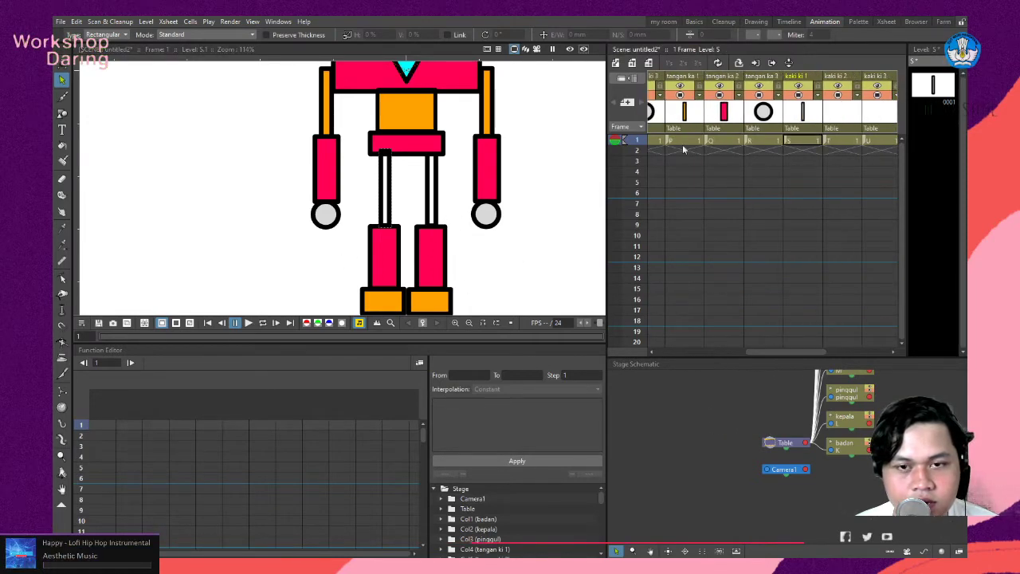
click(732, 350)
click(679, 142)
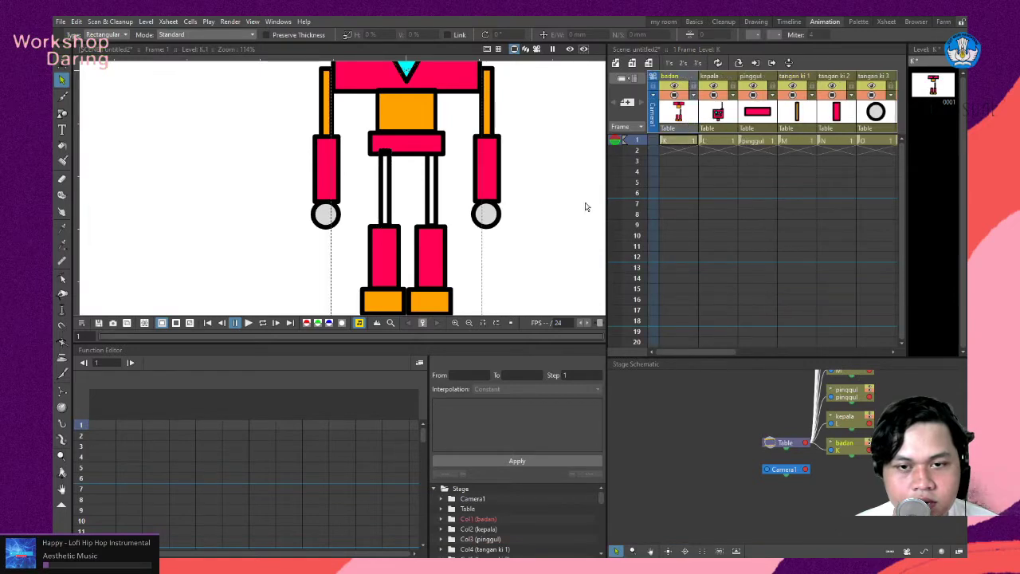
click(396, 251)
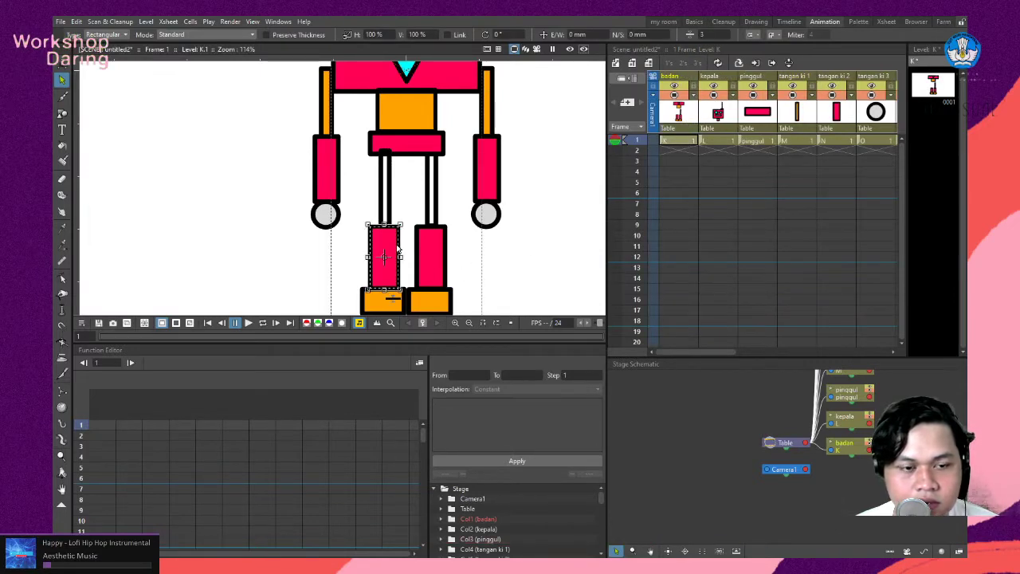
key(Delete)
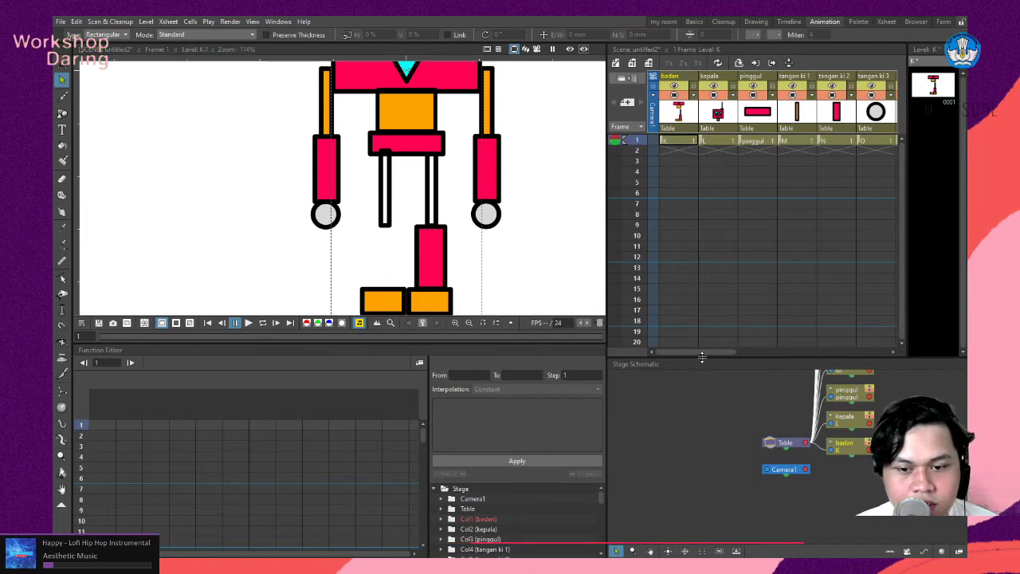
drag(705, 352, 825, 350)
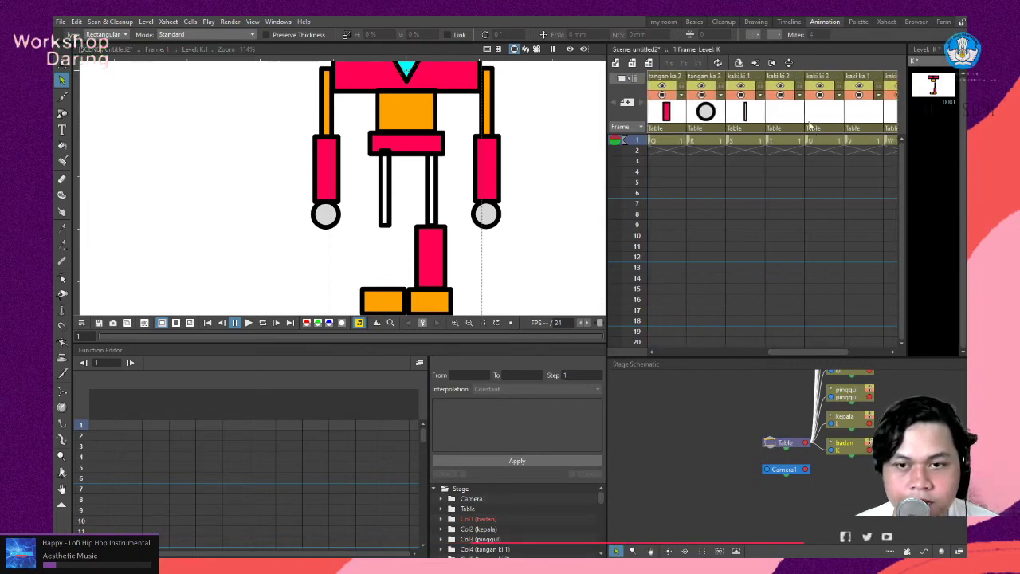
click(785, 141)
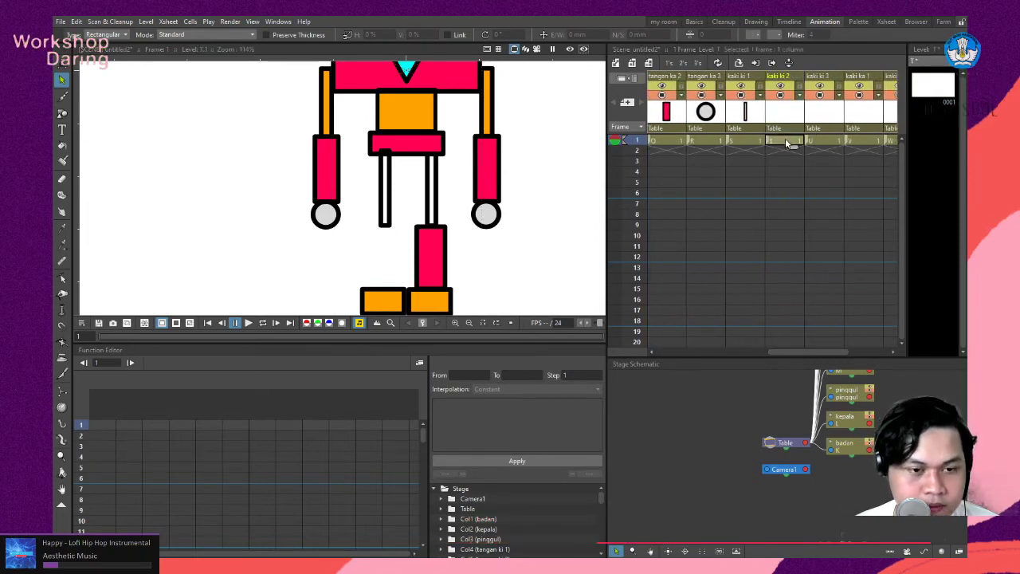
key(ctrl+z)
Cut the left leg's orange foot out of the badan drawing and paste it into frame 1 of kaki ki 3.
click(401, 302)
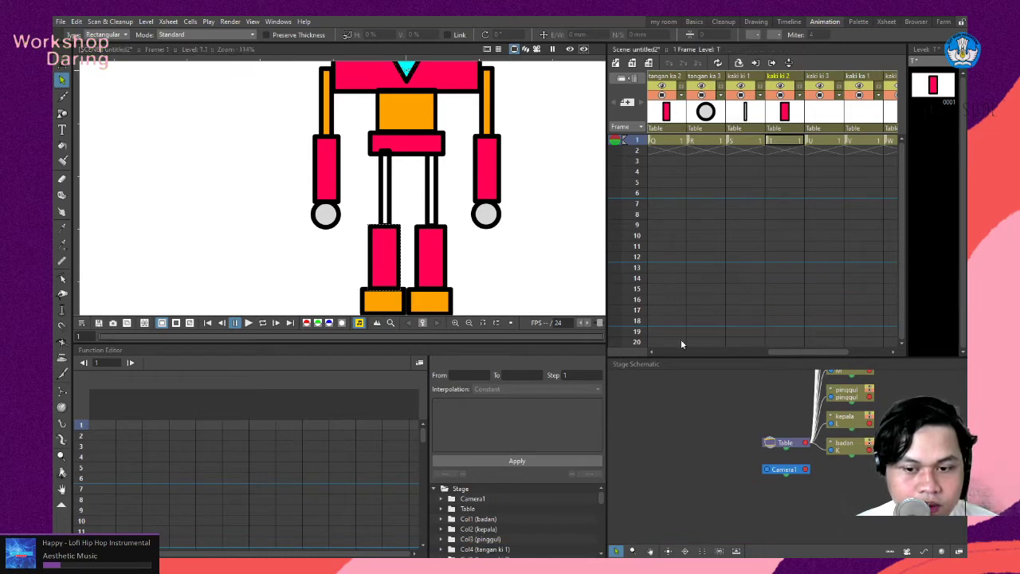
drag(780, 353, 675, 266)
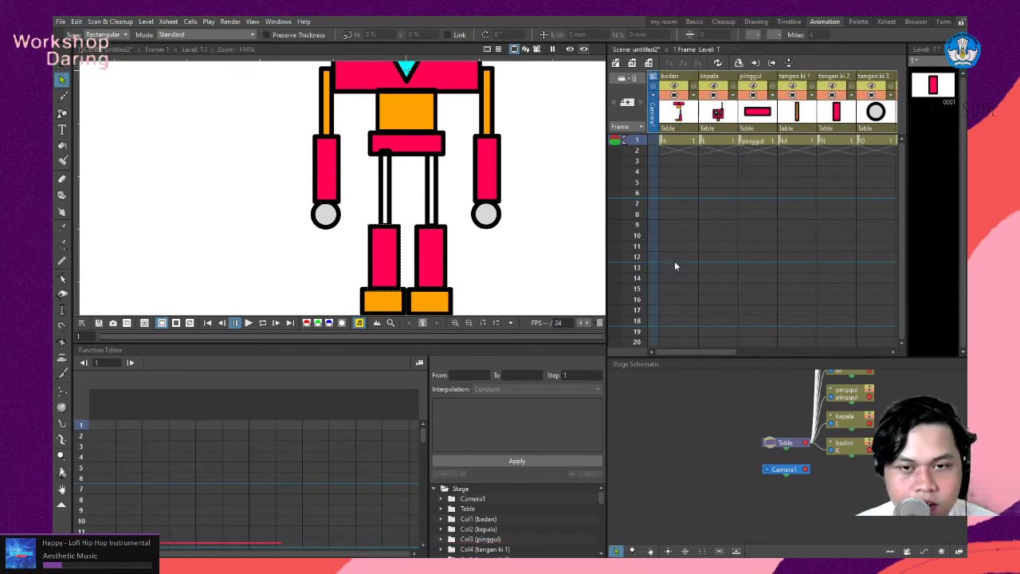
click(679, 141)
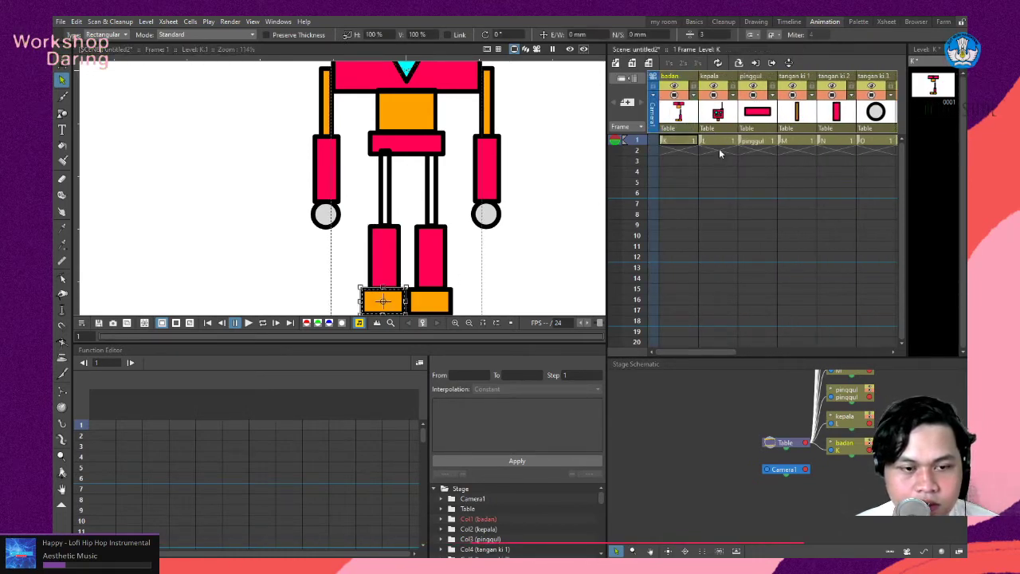
click(670, 371)
drag(680, 355, 797, 353)
click(815, 140)
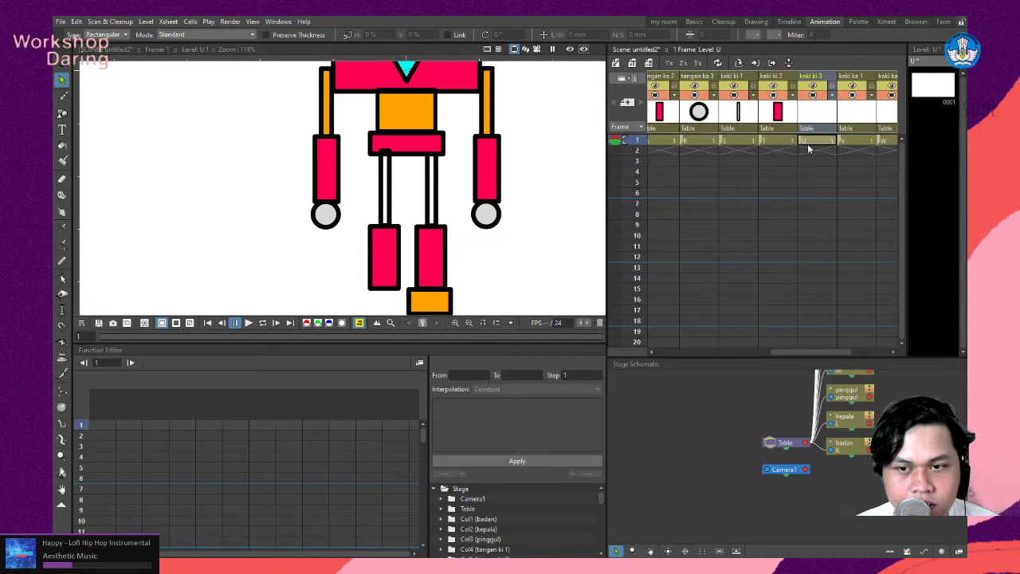
key(ctrl+v)
Cut the right leg's narrow upper-leg bar out of the badan drawing and paste it into frame 1 of kaki ka 1.
drag(813, 352, 661, 362)
click(486, 231)
click(437, 193)
key(Delete)
drag(692, 350, 846, 351)
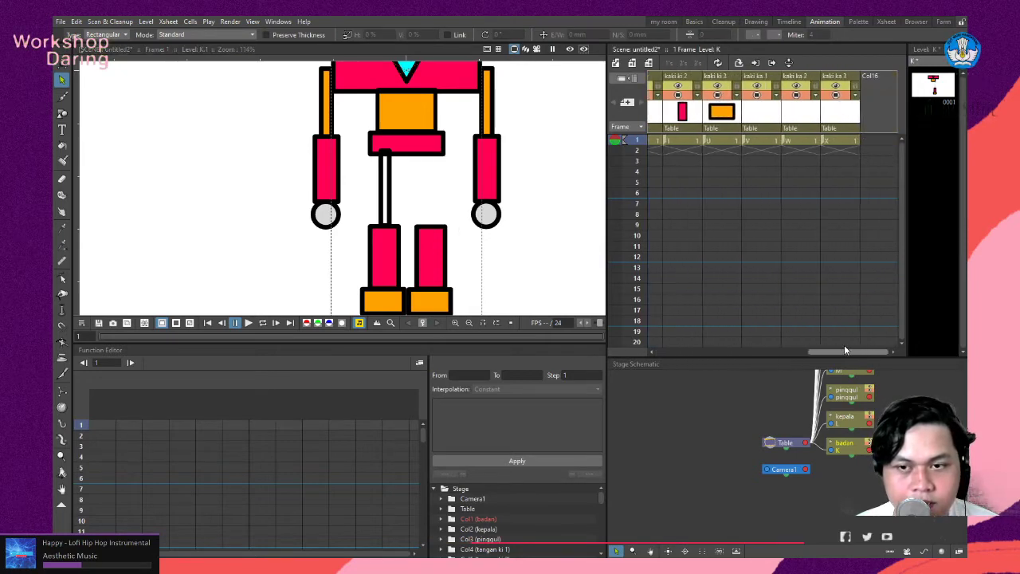
click(767, 118)
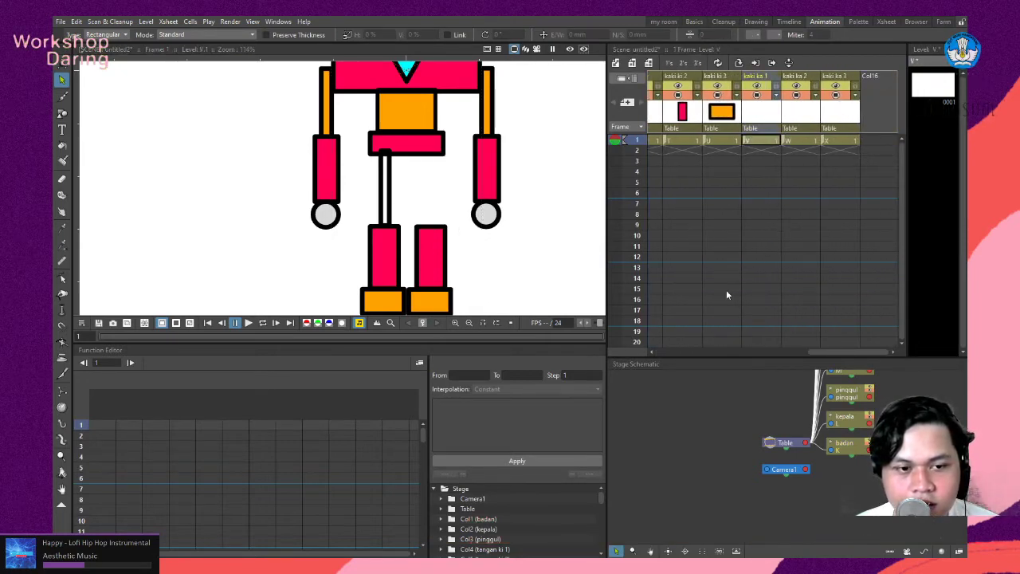
click(761, 142)
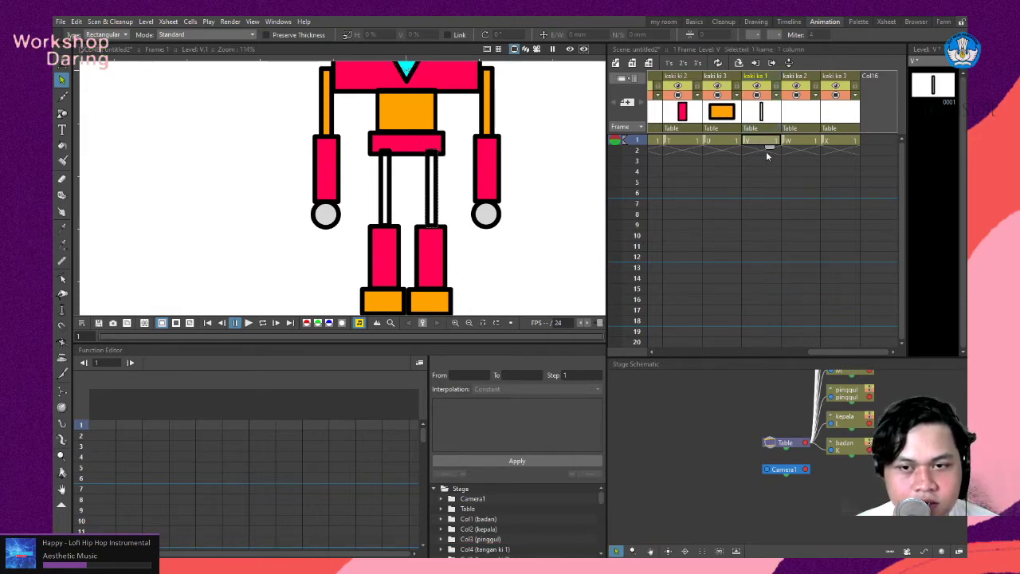
Cut the right leg's pink lower-leg rectangle out of the badan drawing and paste it into frame 1 of kaki ka 2.
drag(837, 355, 683, 365)
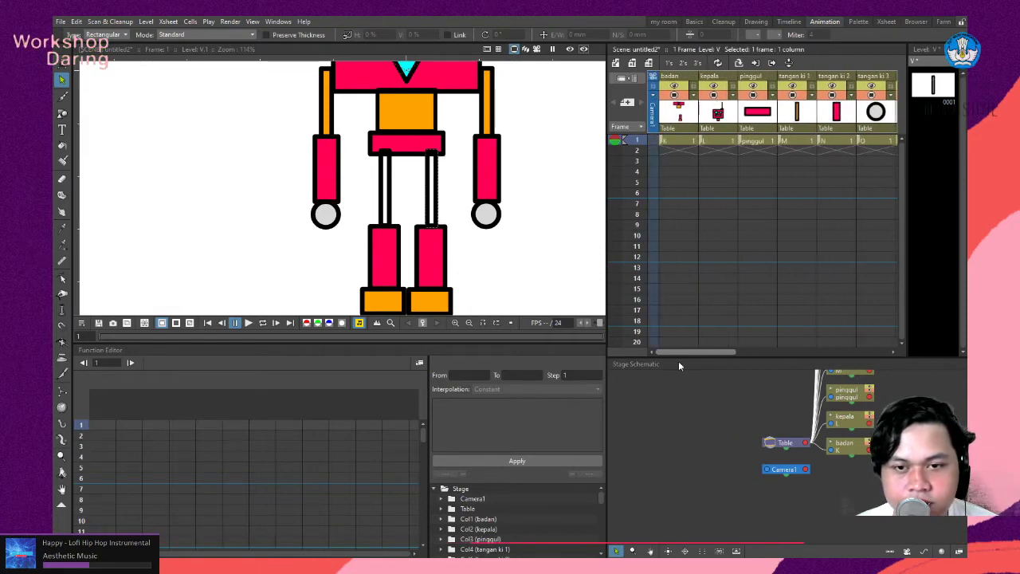
click(677, 141)
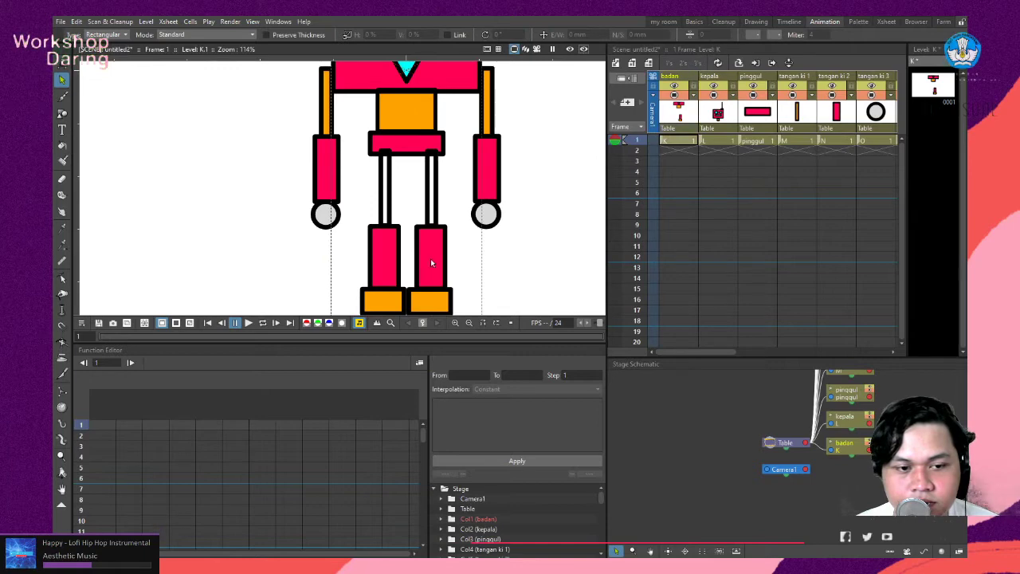
click(446, 257)
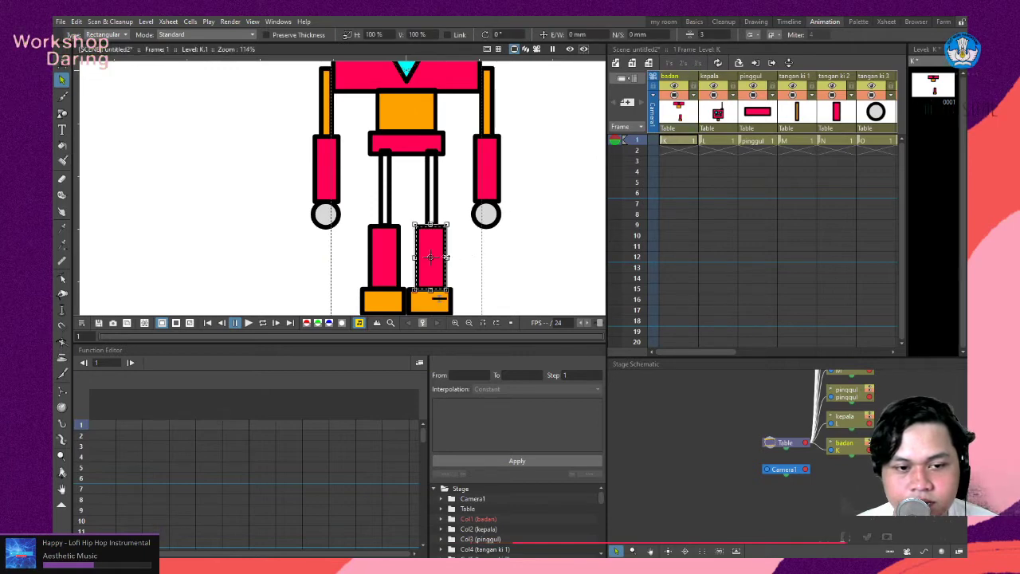
key(Delete)
drag(700, 353, 855, 345)
click(803, 112)
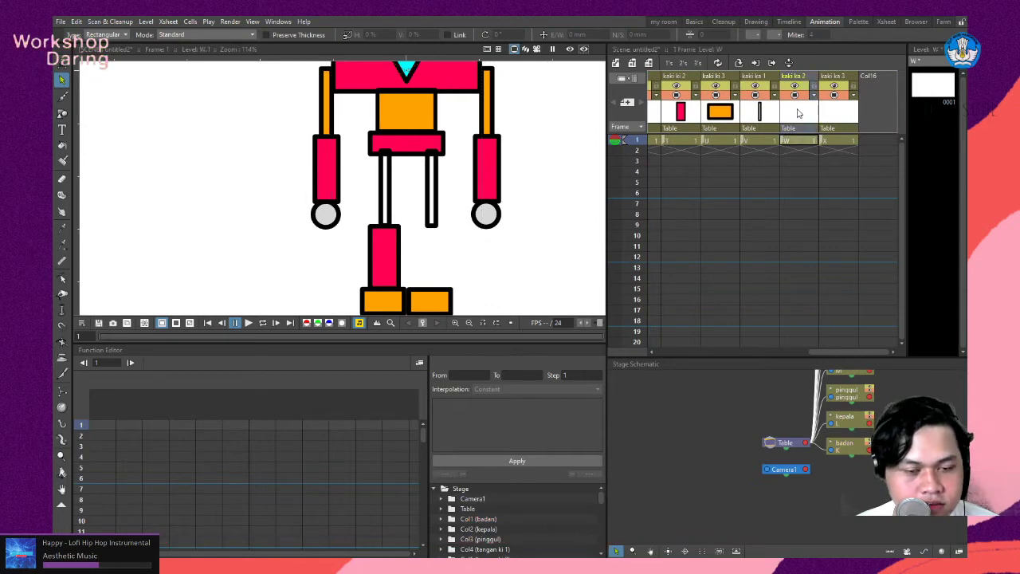
click(790, 142)
key(ctrl+z)
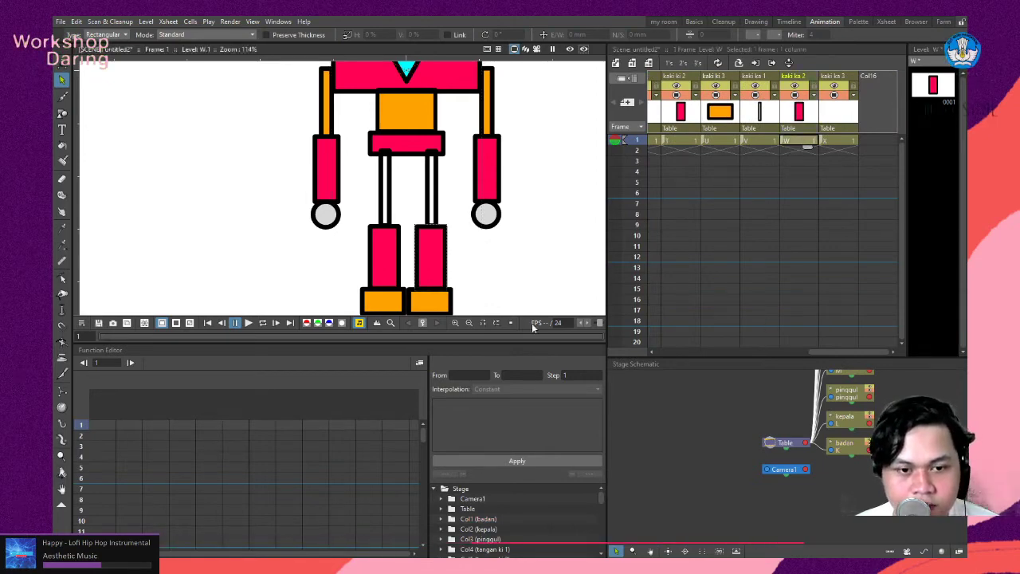
Cut the right leg's orange foot out of the badan drawing and paste it into frame 1 of kaki ka 3.
drag(822, 353, 672, 353)
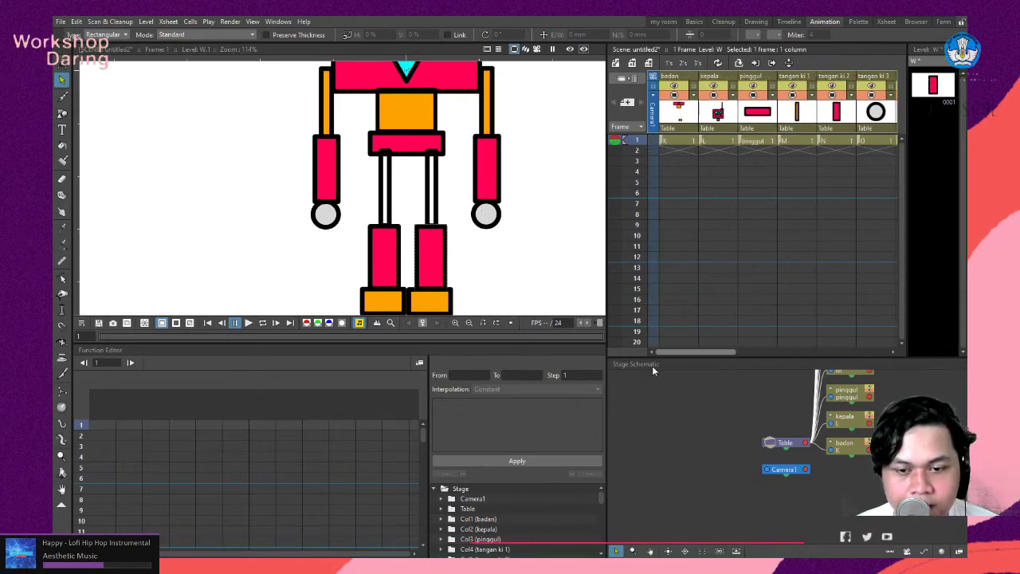
click(677, 141)
click(429, 301)
key(Delete)
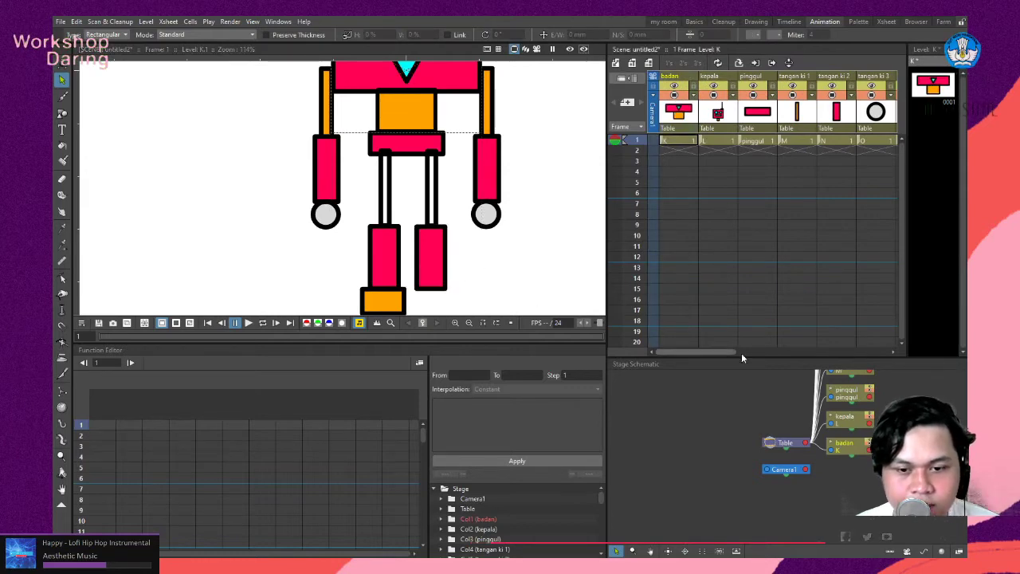
drag(703, 350, 919, 337)
click(846, 142)
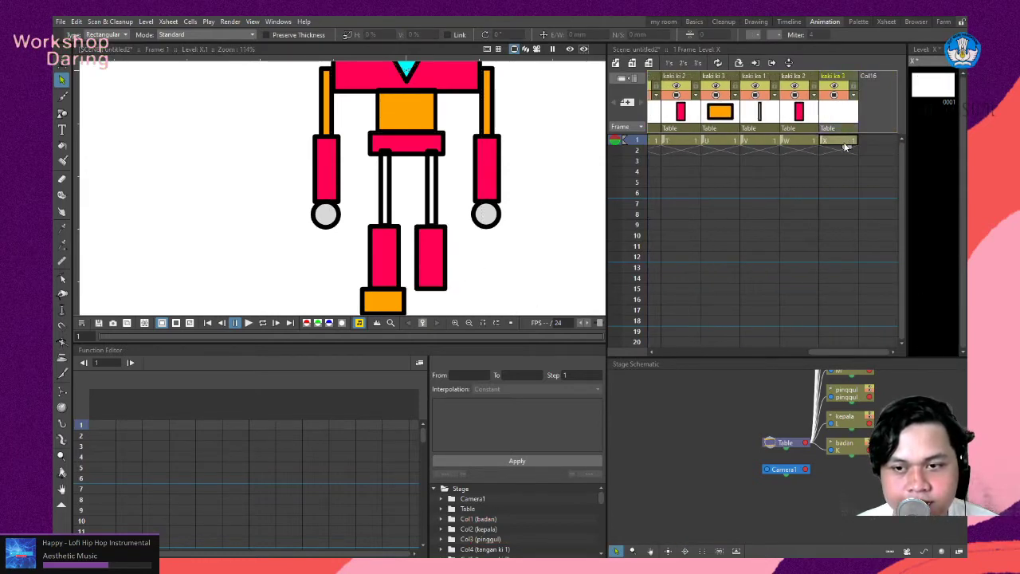
key(ctrl+v)
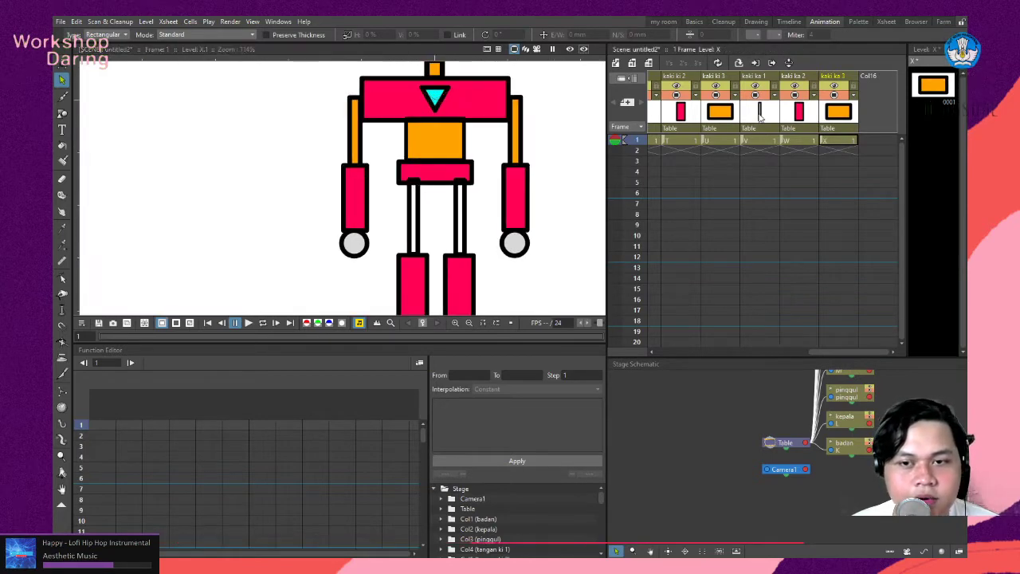
Make kaki ka 1 the current level, switch to the my room workspace and select the right upper-leg bar.
click(758, 113)
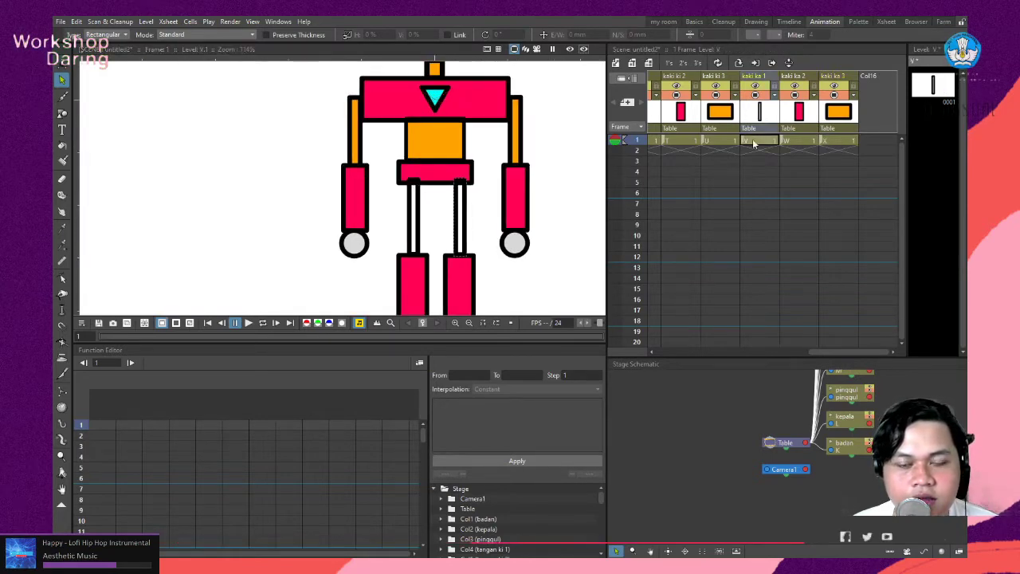
click(663, 21)
scroll(491, 287, up, 5)
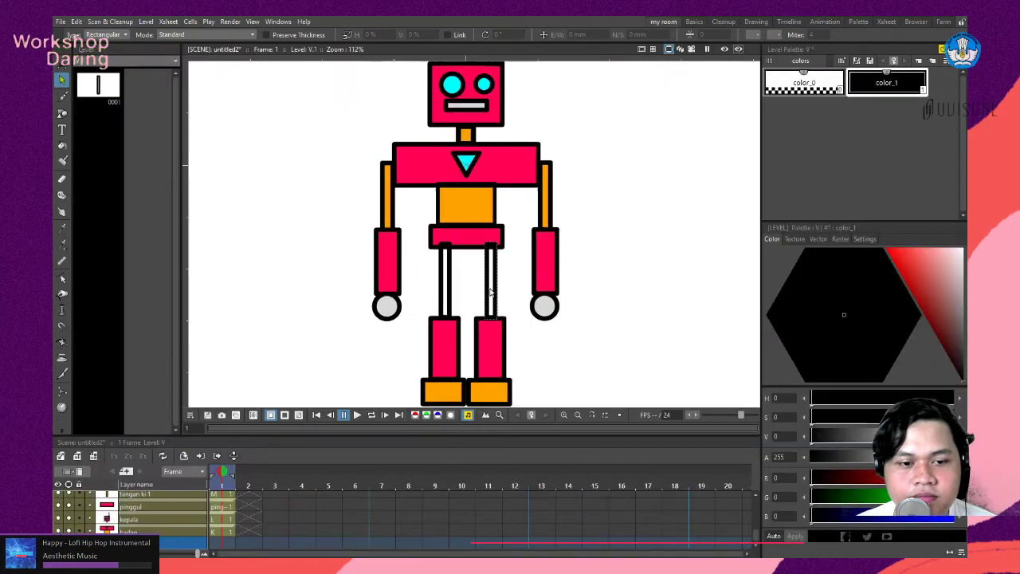
scroll(491, 287, down, 2)
click(493, 281)
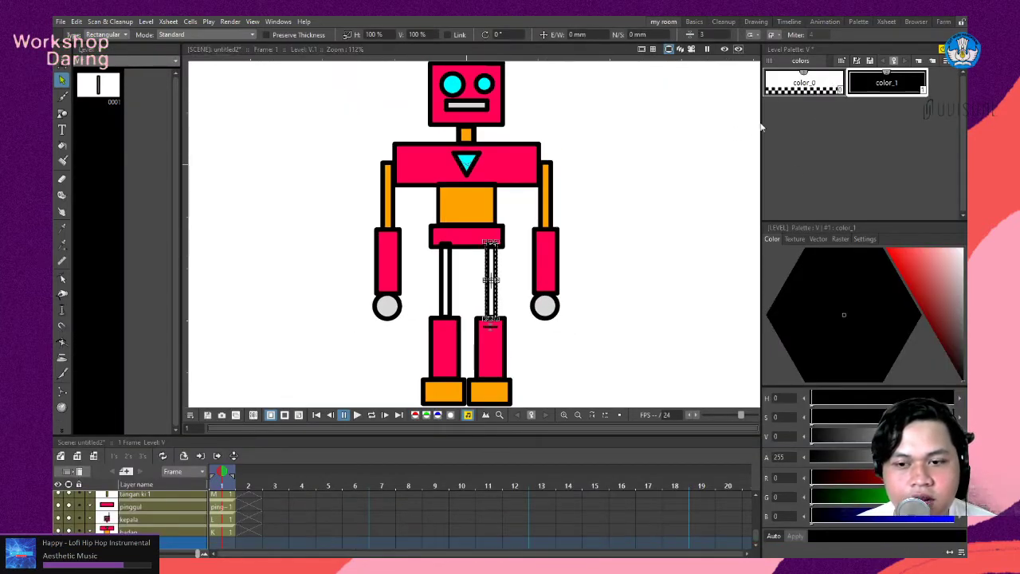
scroll(706, 228, up, 2)
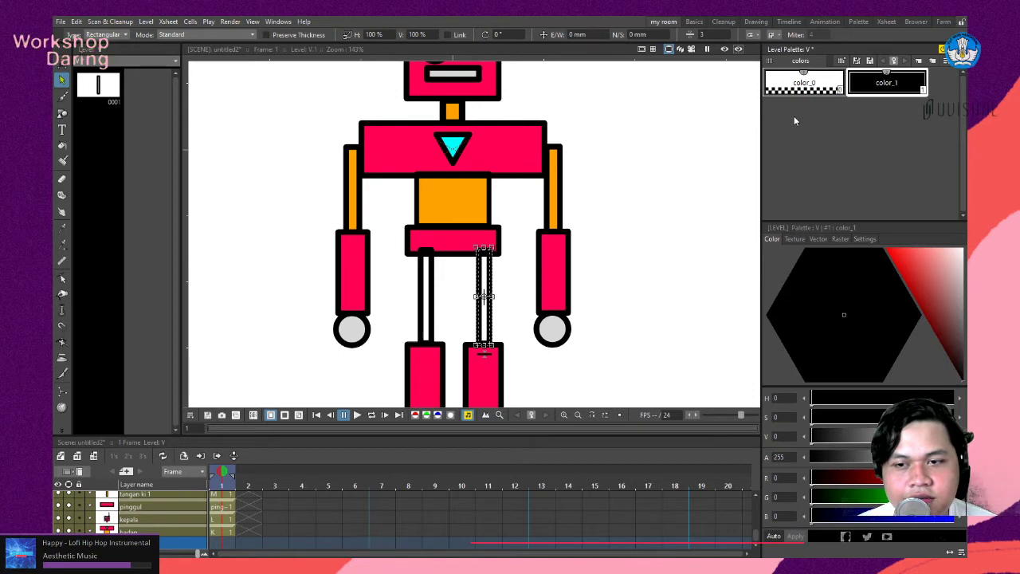
Add an orange style (H 38, S 100, V 100) to the level palette and fill the right upper-leg bar with it.
click(933, 62)
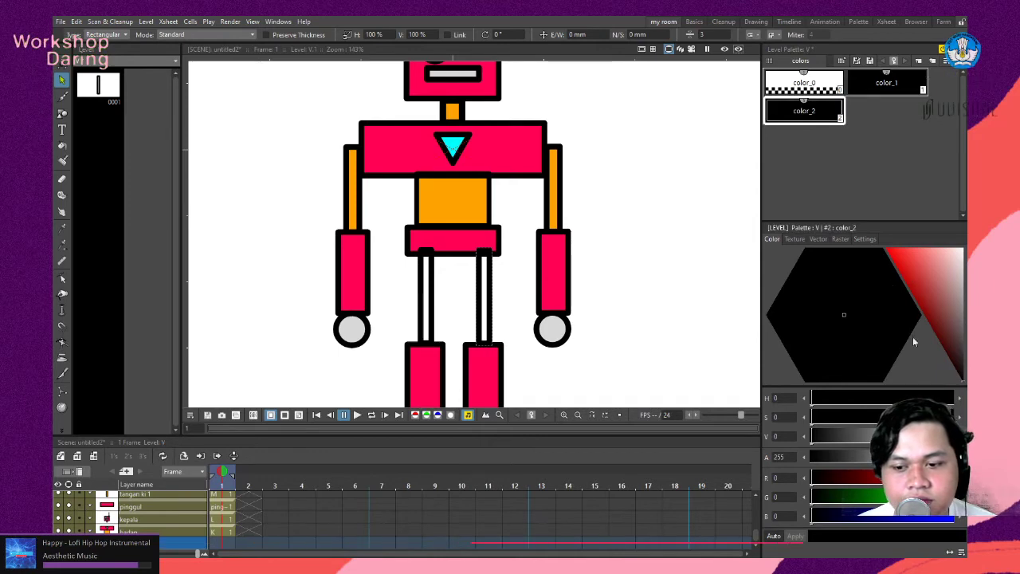
click(951, 291)
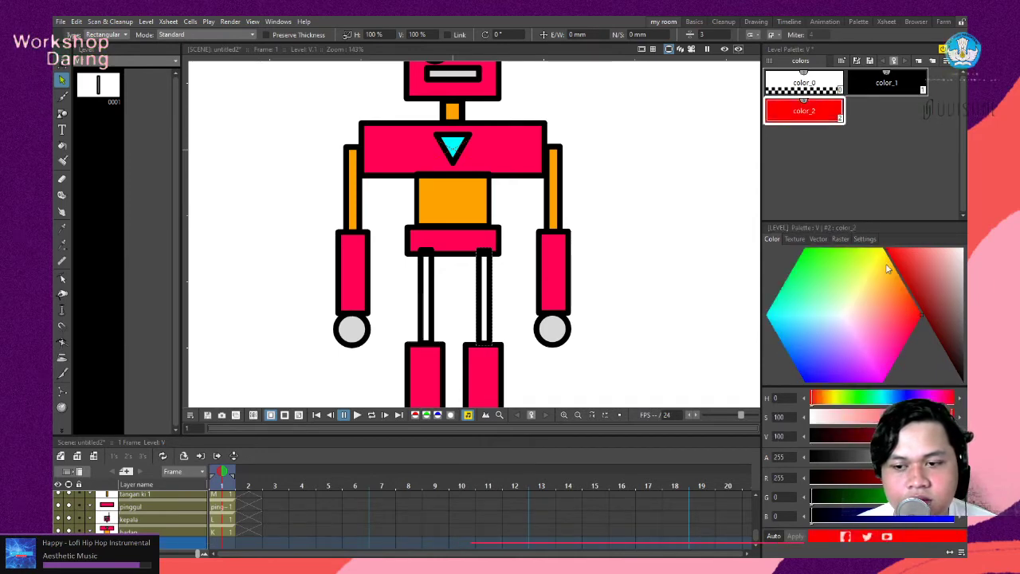
click(902, 257)
click(910, 263)
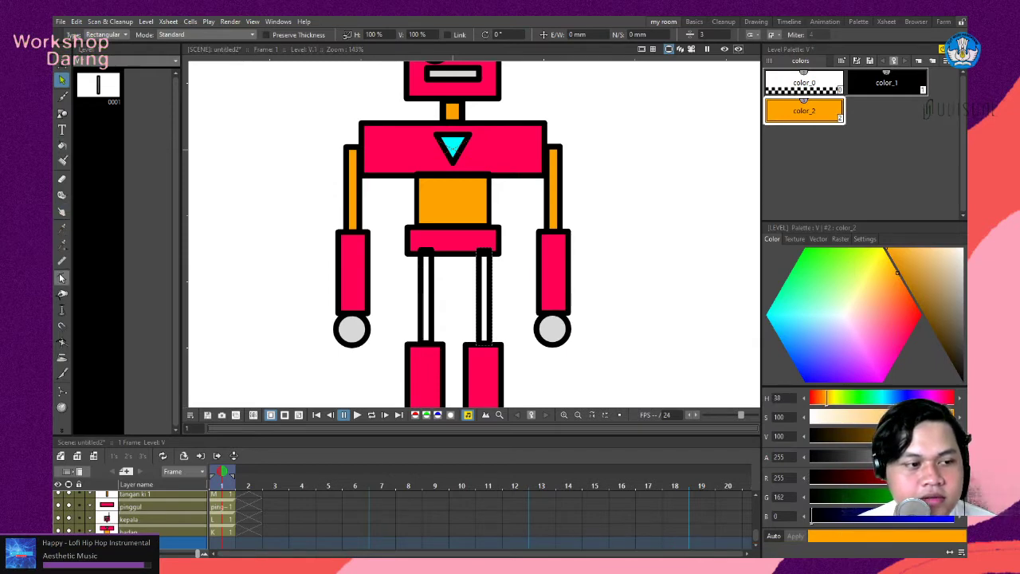
click(64, 147)
click(486, 264)
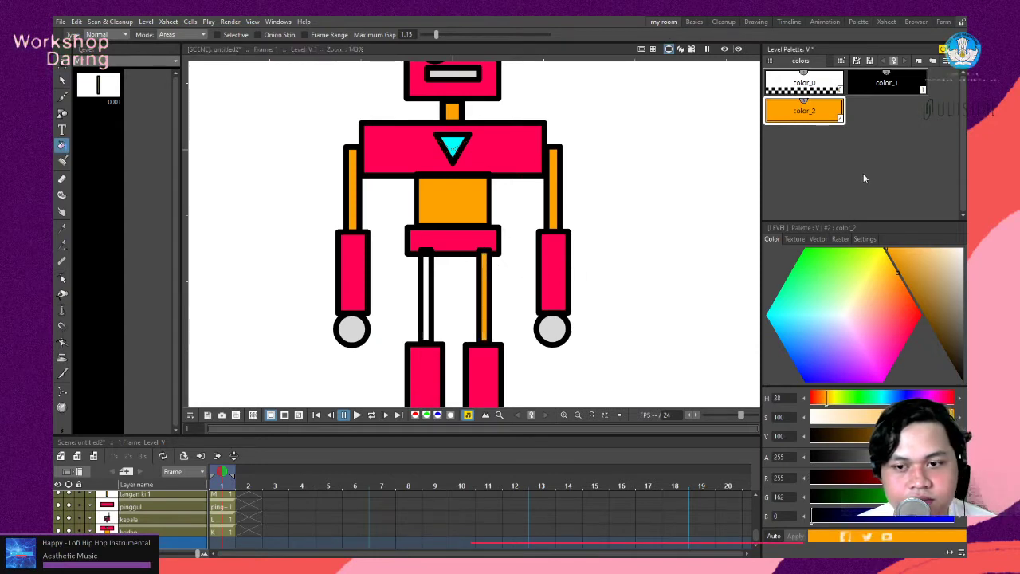
Make kaki ki 1 the current layer and fill the inside of the left upper-leg bar with the black color_1 style.
scroll(463, 278, down, 2)
scroll(462, 277, up, 3)
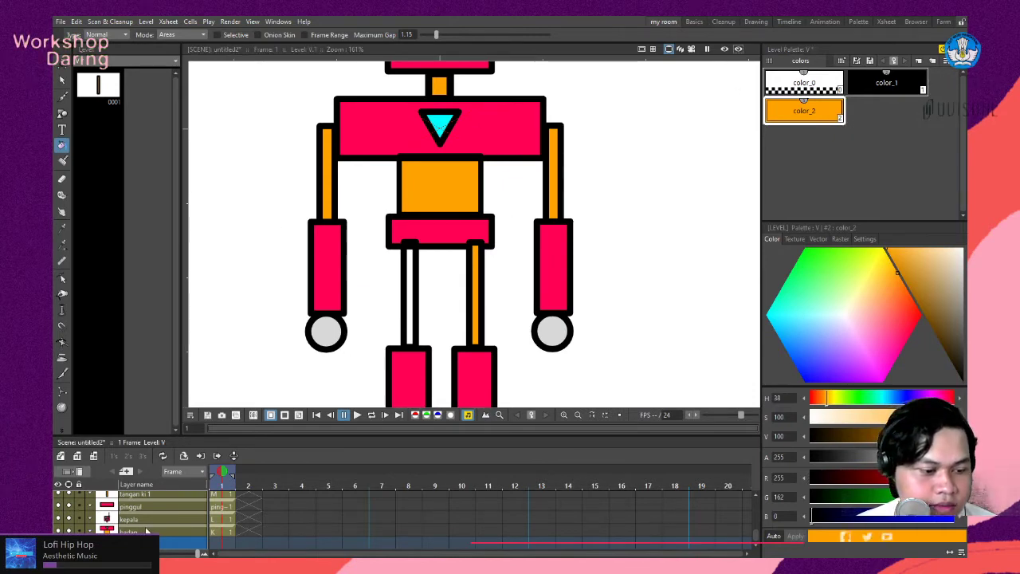
scroll(142, 527, up, 4)
scroll(145, 530, up, 4)
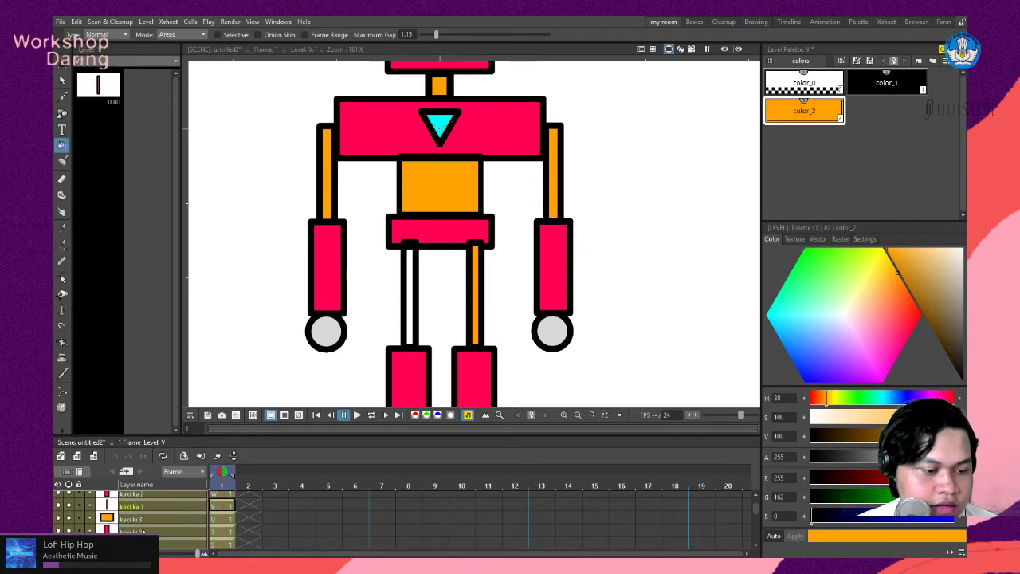
click(144, 526)
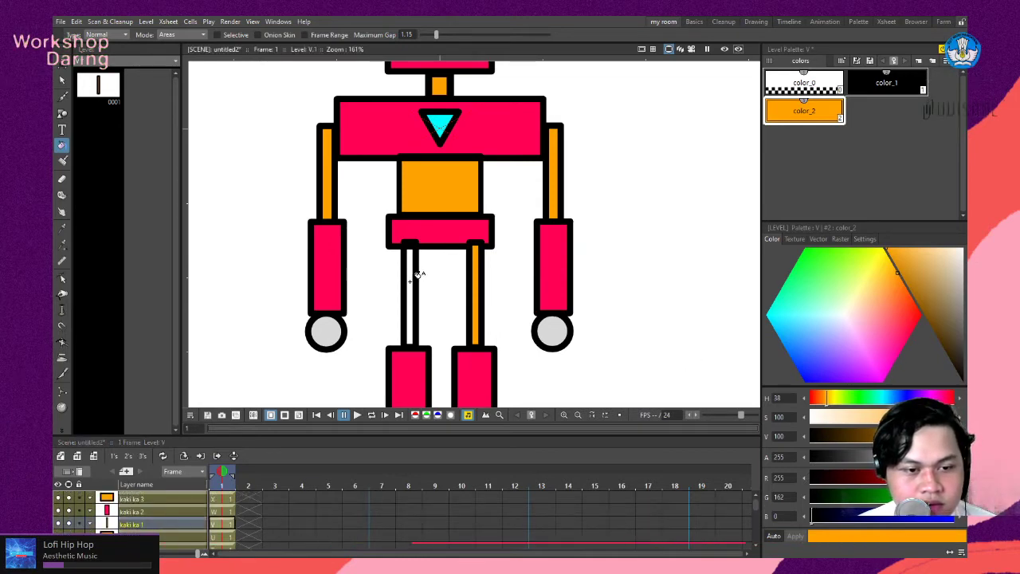
scroll(144, 514, down, 2)
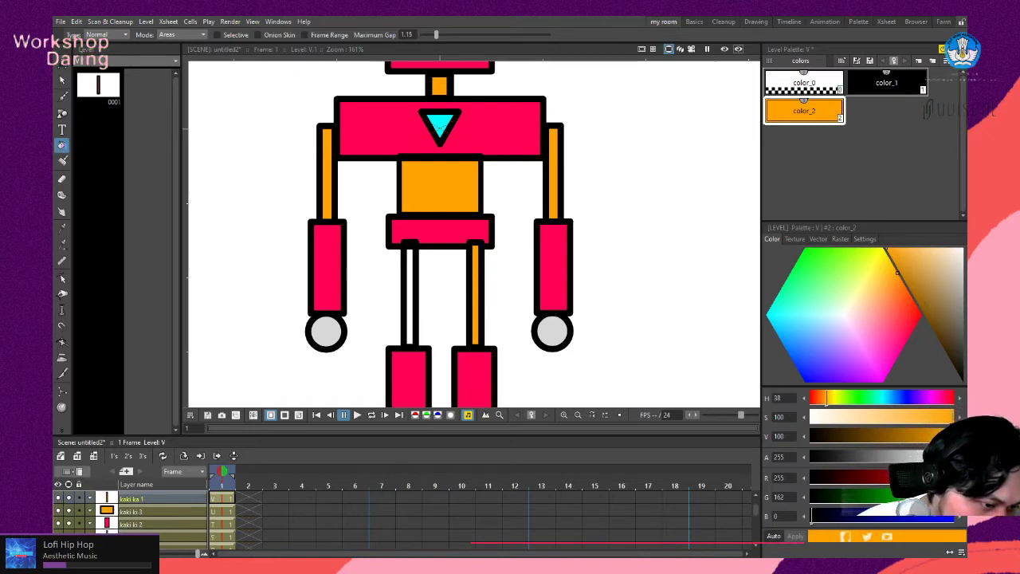
click(425, 296)
click(412, 288)
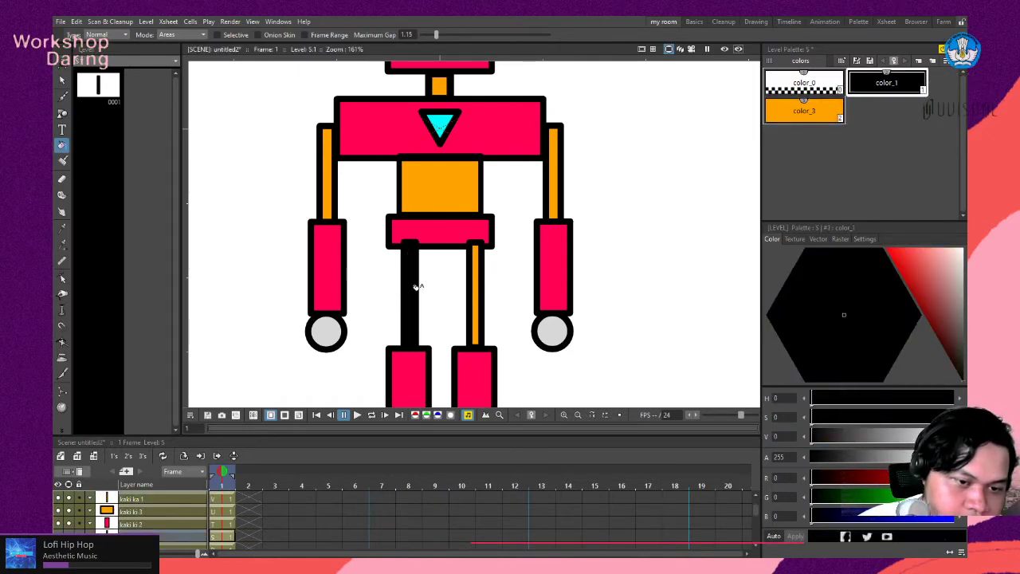
Undo the black fill in the left upper-leg bar and fill it with the orange color_3 style instead.
key(ctrl+z)
click(829, 116)
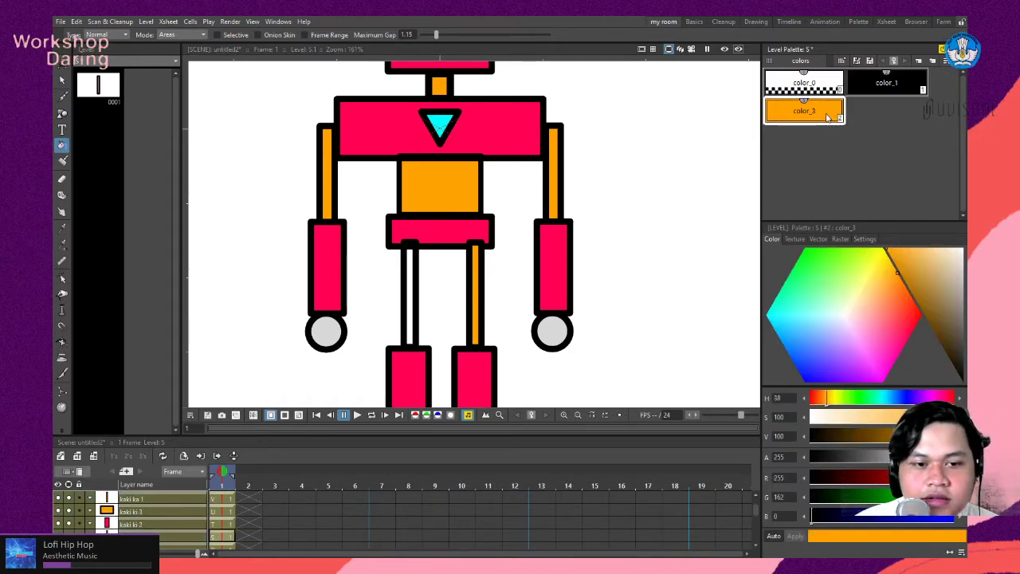
click(411, 275)
scroll(604, 264, down, 5)
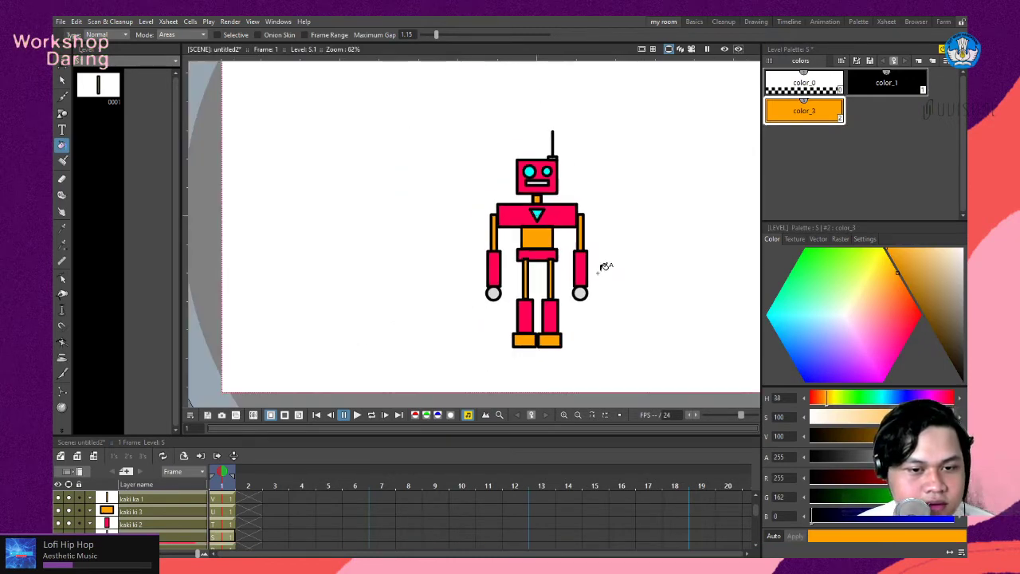
scroll(599, 260, up, 4)
scroll(626, 292, down, 5)
scroll(558, 196, up, 2)
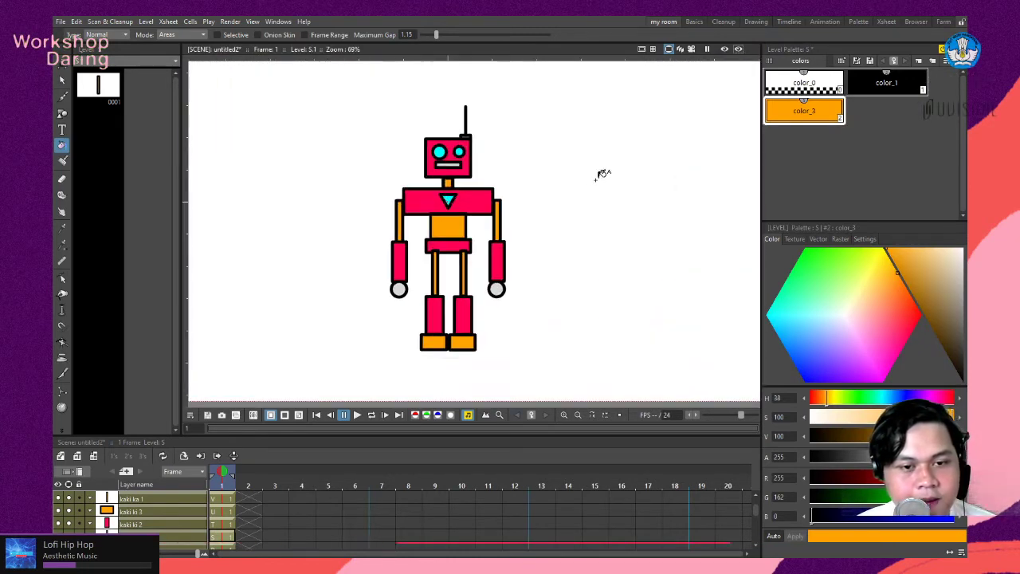
scroll(558, 199, down, 2)
scroll(569, 208, up, 1)
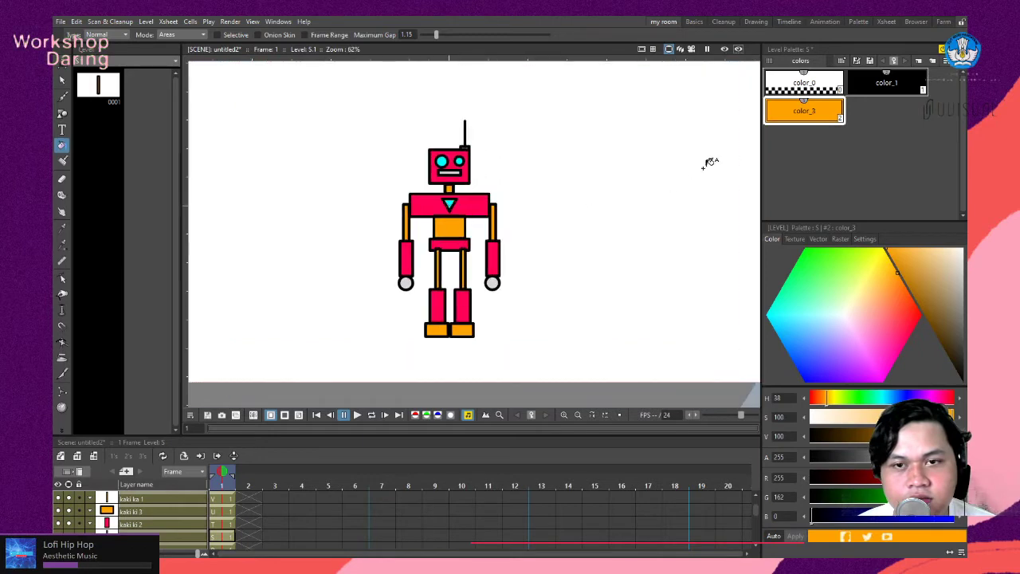
Switch to the Animation workspace to work with the robot's layer columns.
click(824, 22)
scroll(578, 196, down, 4)
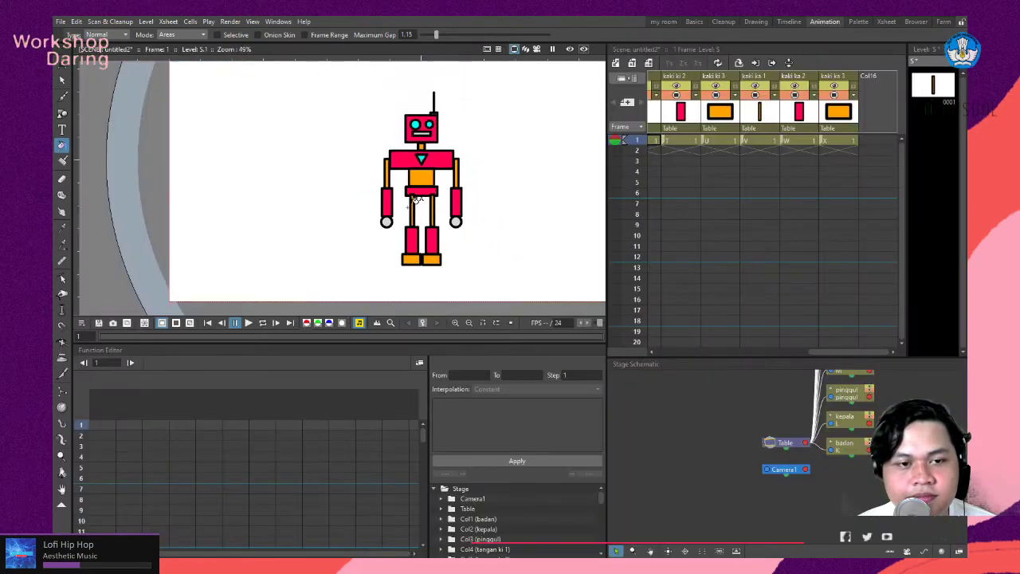
scroll(556, 166, up, 2)
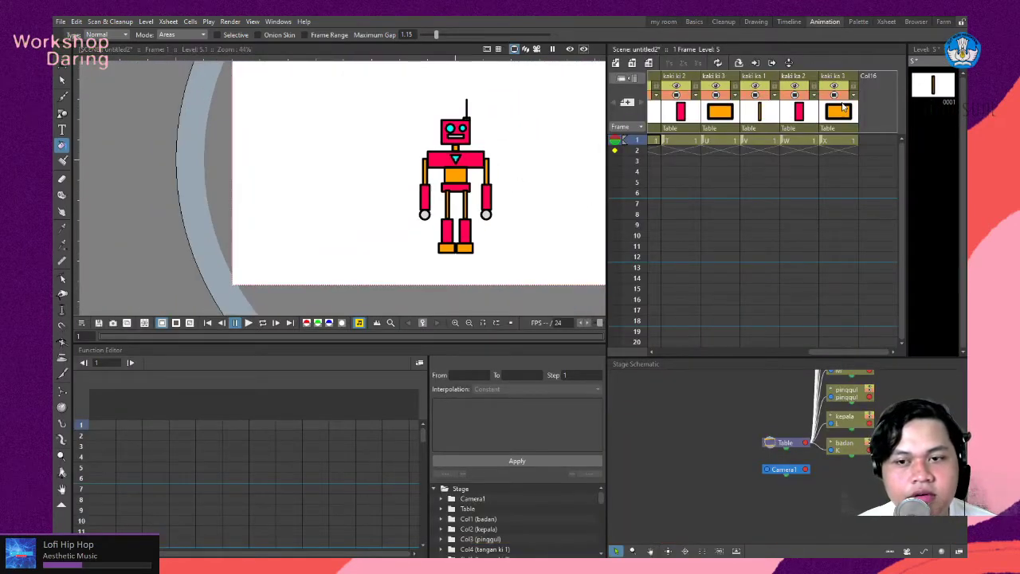
drag(825, 351, 651, 362)
scroll(478, 236, up, 1)
scroll(329, 246, down, 3)
scroll(419, 216, up, 4)
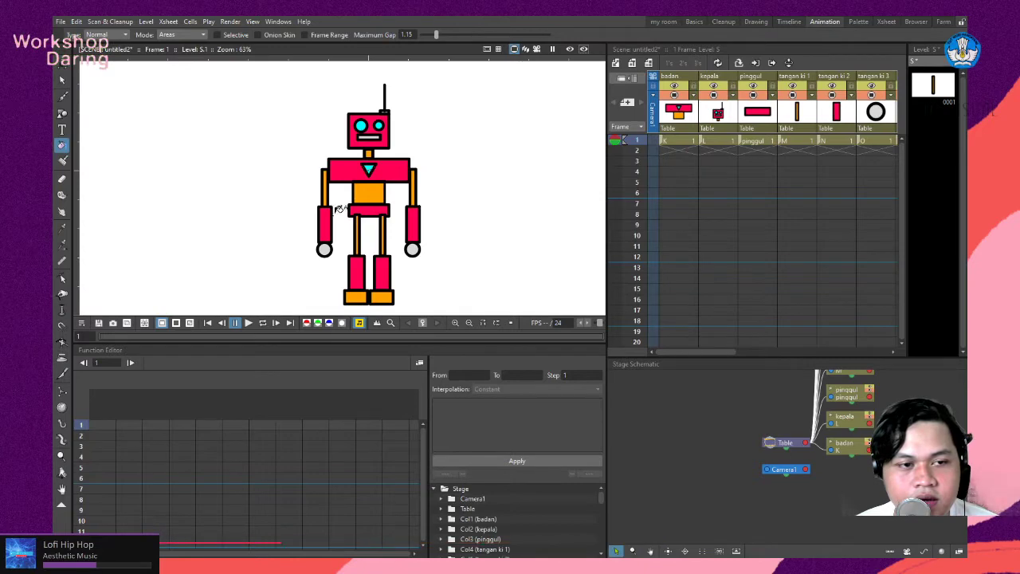
scroll(355, 197, down, 1)
scroll(428, 167, up, 1)
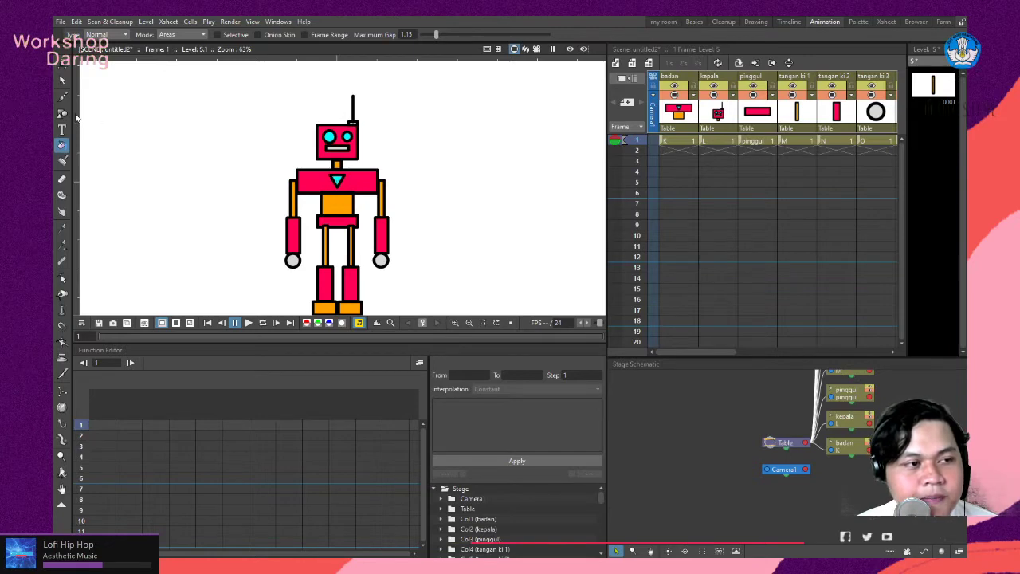
Activate the Animate tool for the badan layer and set it to edit the Center.
click(63, 68)
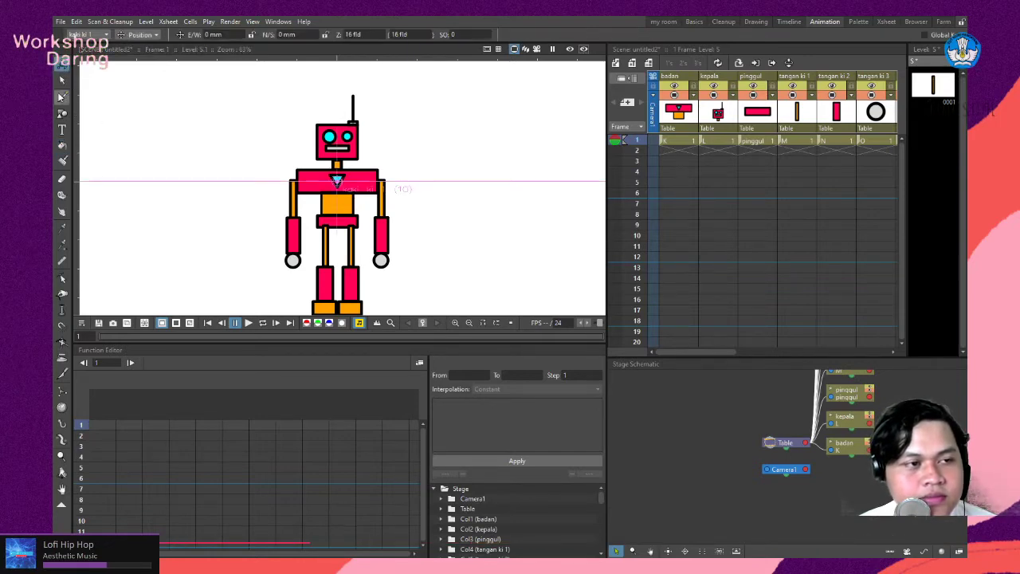
scroll(337, 182, up, 2)
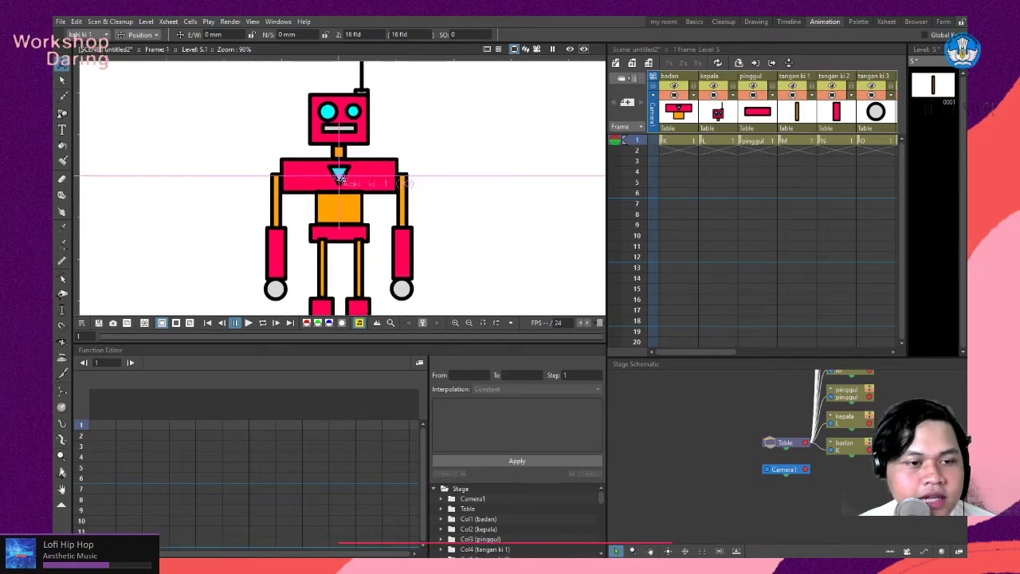
click(690, 110)
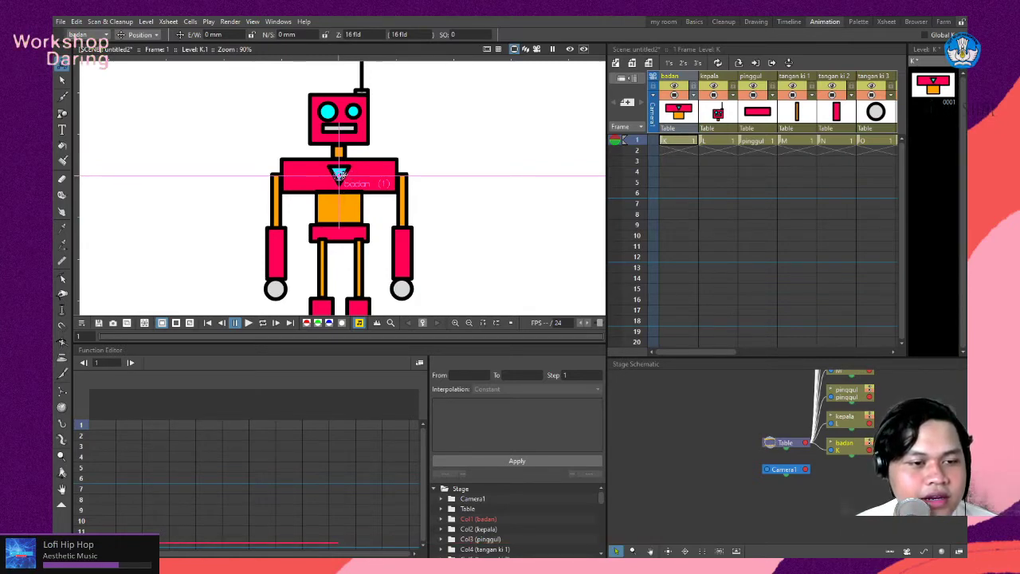
click(139, 35)
click(134, 100)
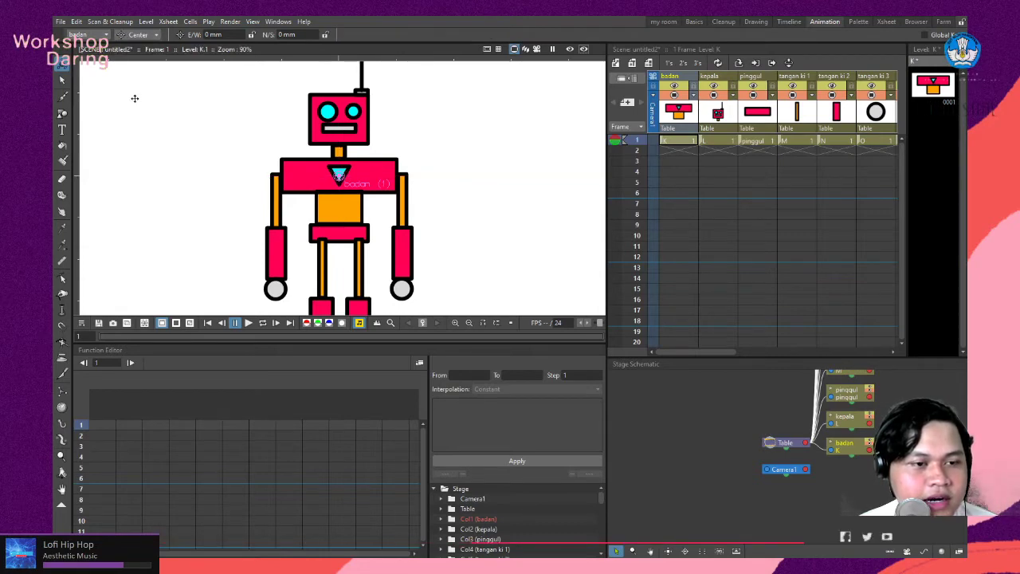
Set the Animate tool to All, move badan's center to the lower edge of the orange waist, and show the field guide.
scroll(350, 206, up, 2)
scroll(344, 208, down, 1)
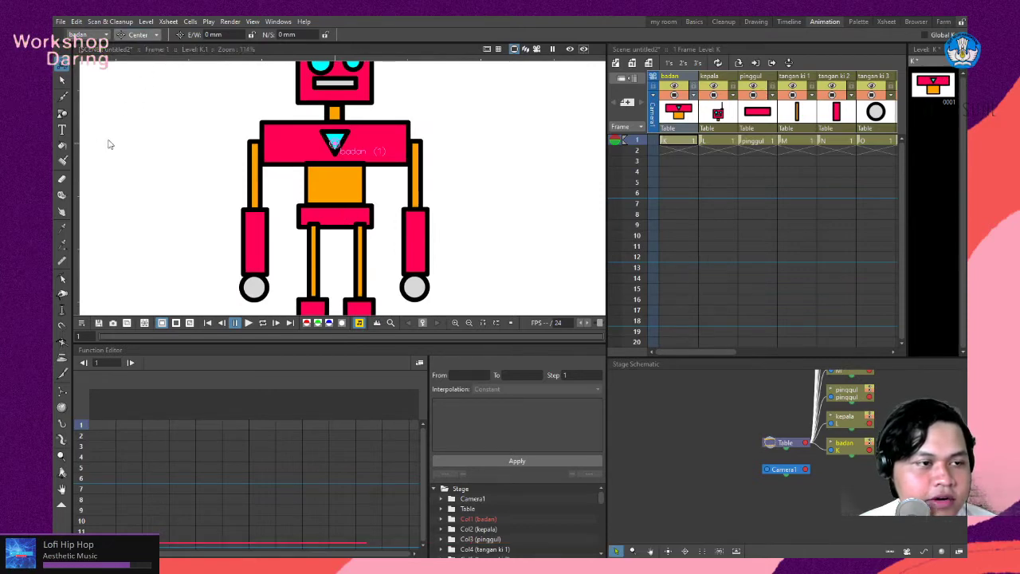
key(a)
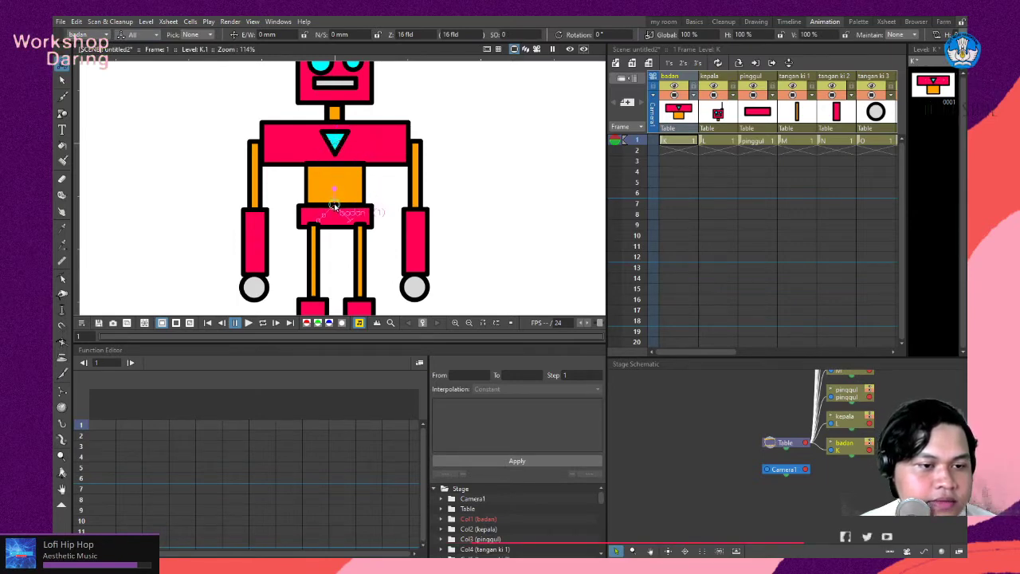
click(498, 49)
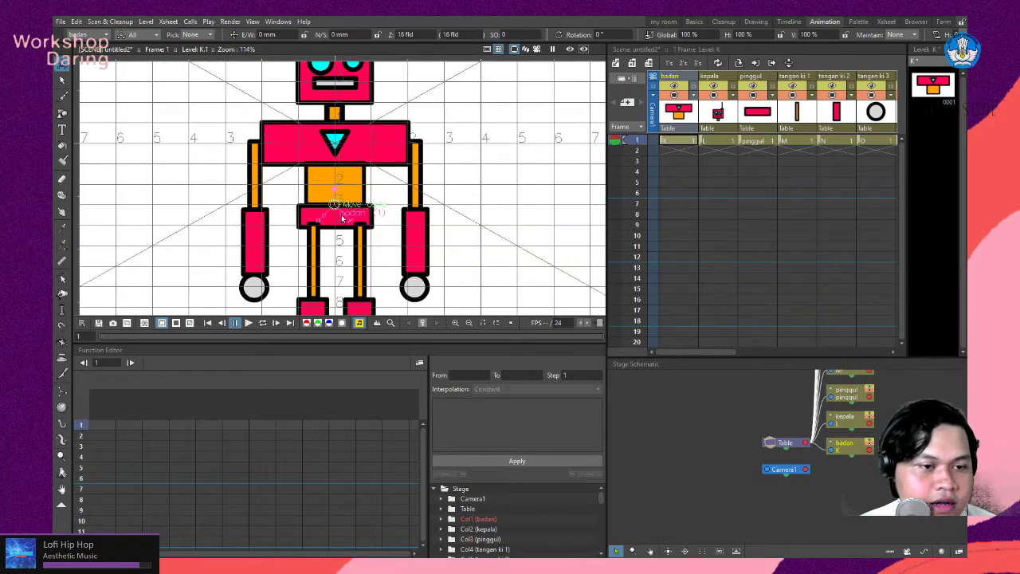
Move the kepala layer's center to the base of the neck and the pinggul layer's center to the lower edge of the hips.
click(718, 114)
scroll(299, 141, down, 3)
scroll(299, 142, up, 5)
scroll(299, 141, up, 1)
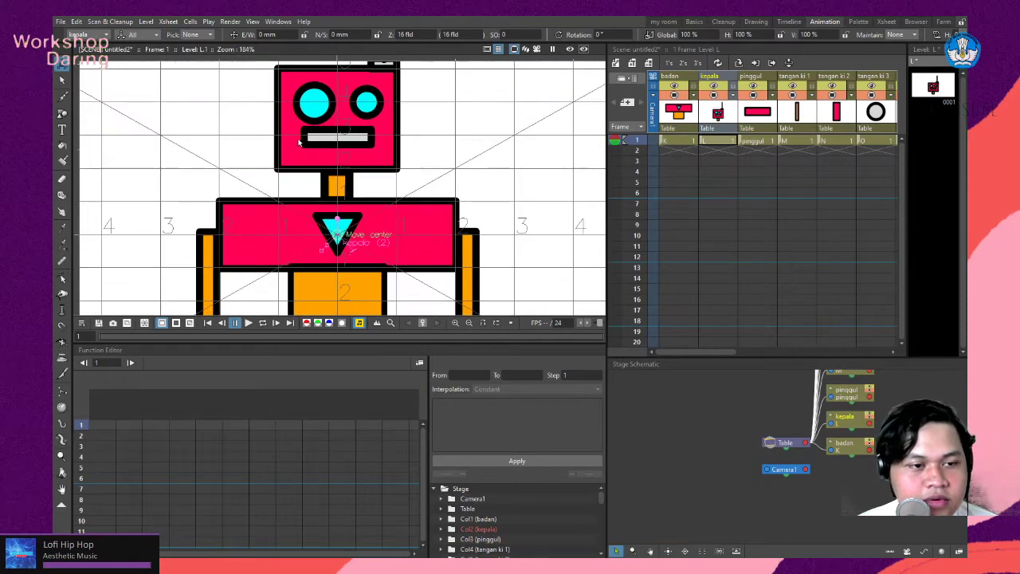
drag(338, 233, 338, 203)
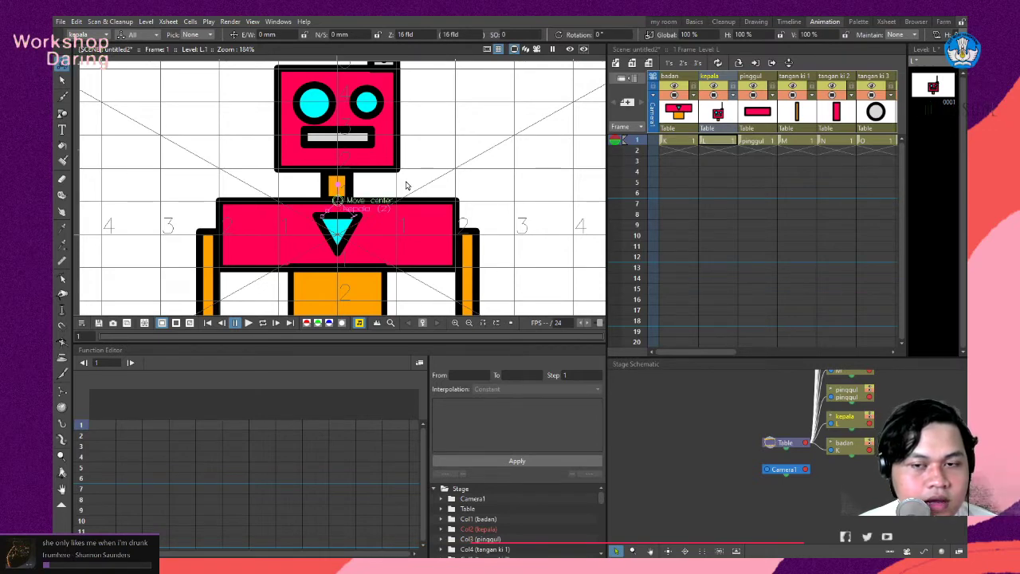
click(769, 114)
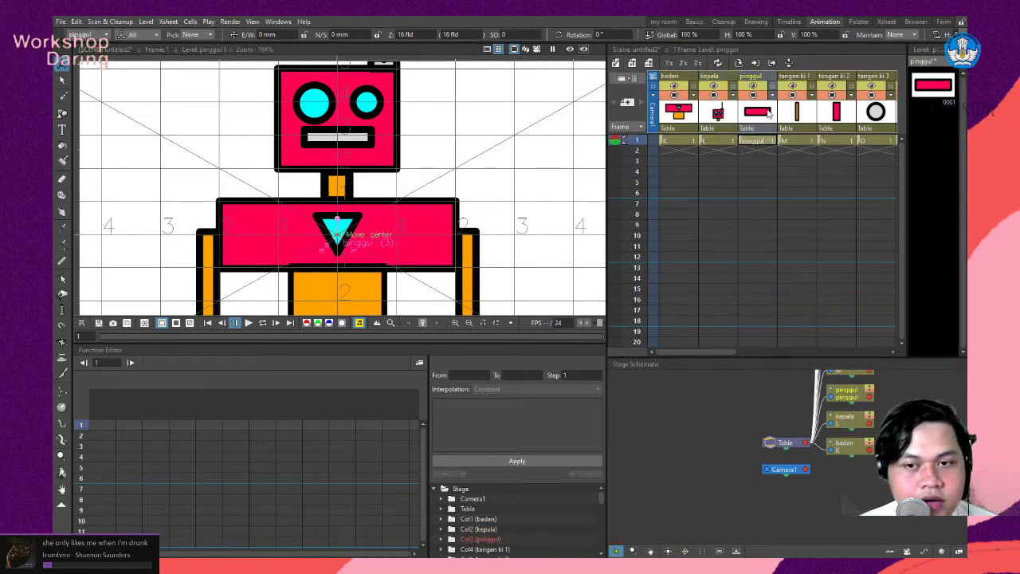
scroll(377, 250, down, 1)
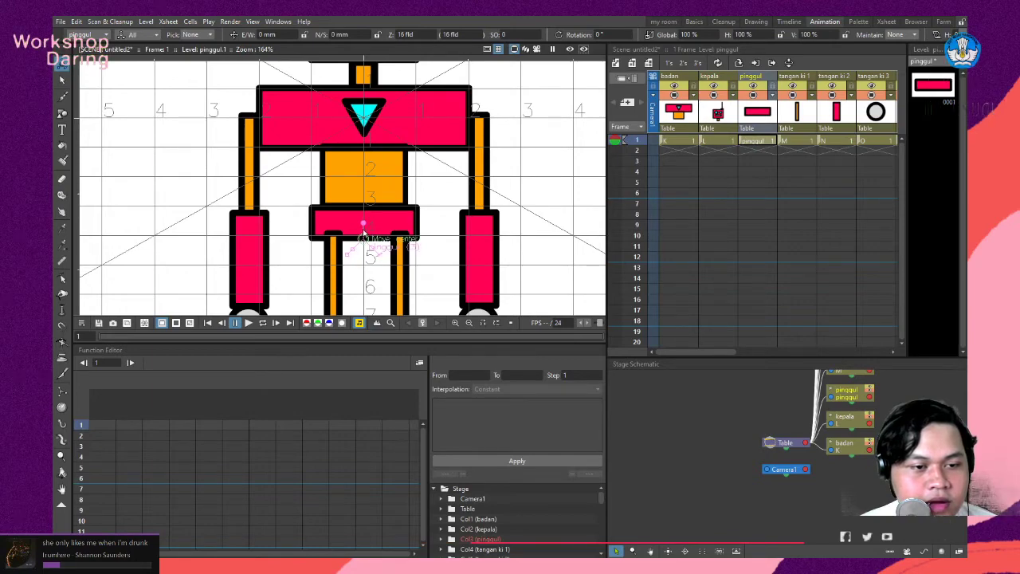
scroll(363, 231, down, 5)
scroll(392, 162, up, 2)
scroll(415, 176, down, 3)
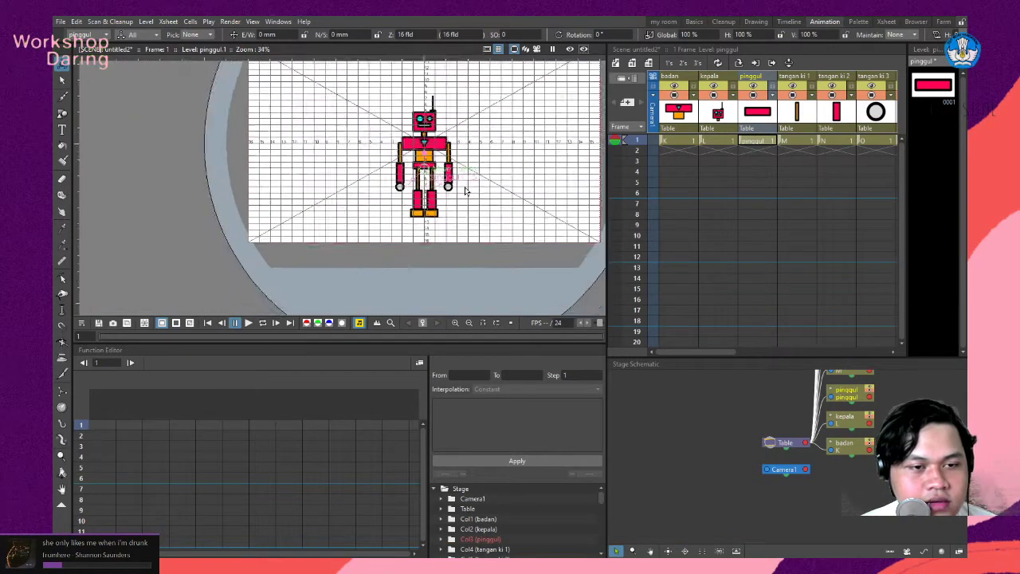
scroll(424, 143, up, 5)
scroll(424, 139, down, 4)
scroll(332, 275, up, 4)
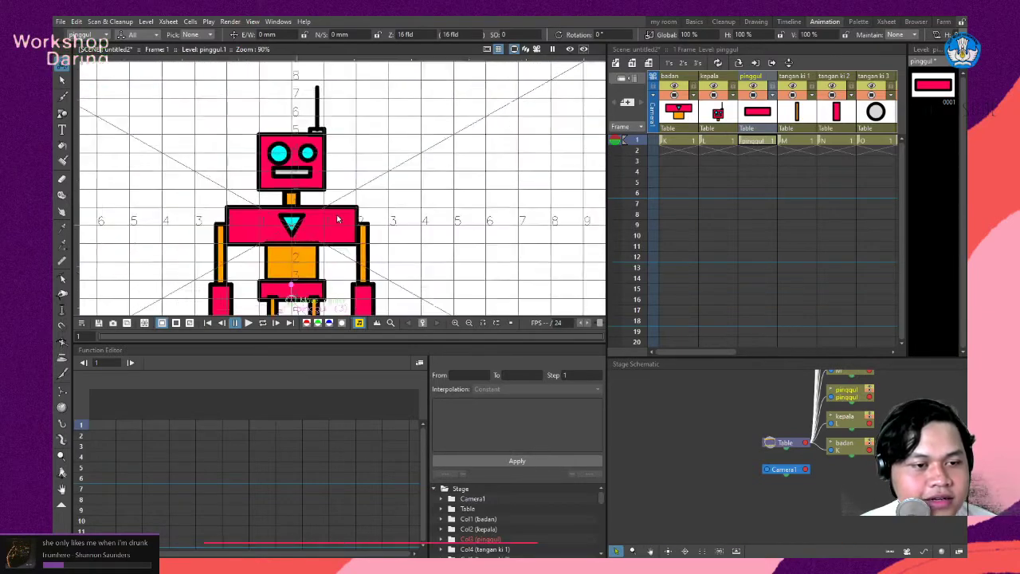
scroll(322, 265, down, 5)
scroll(313, 307, up, 3)
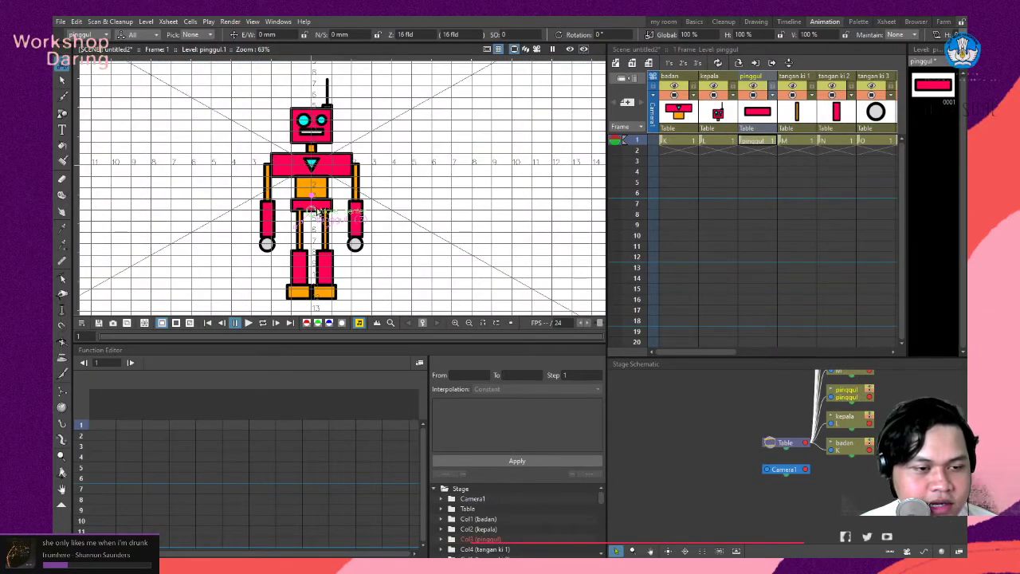
scroll(317, 212, up, 4)
scroll(342, 210, down, 2)
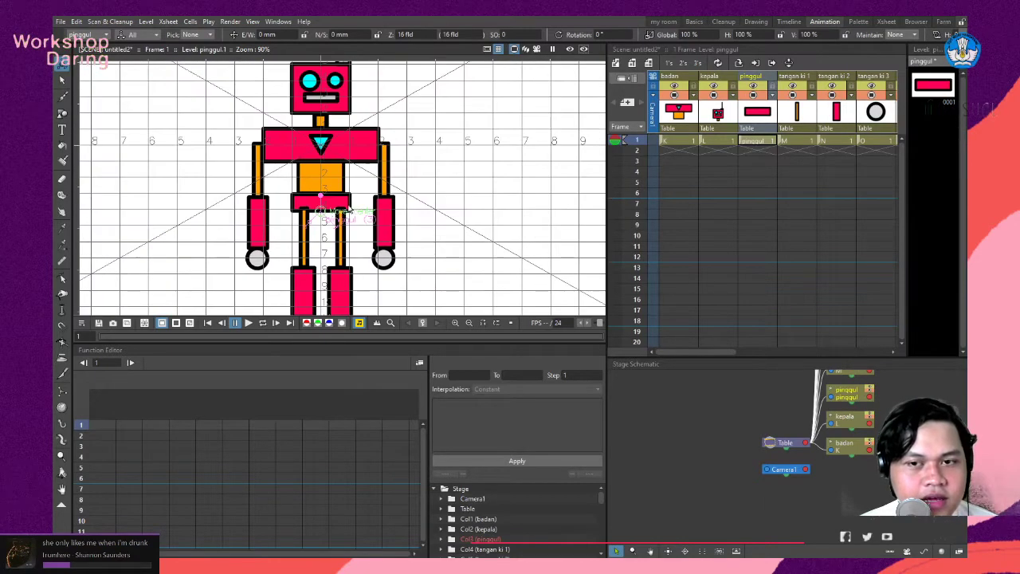
scroll(305, 148, down, 2)
scroll(324, 117, up, 3)
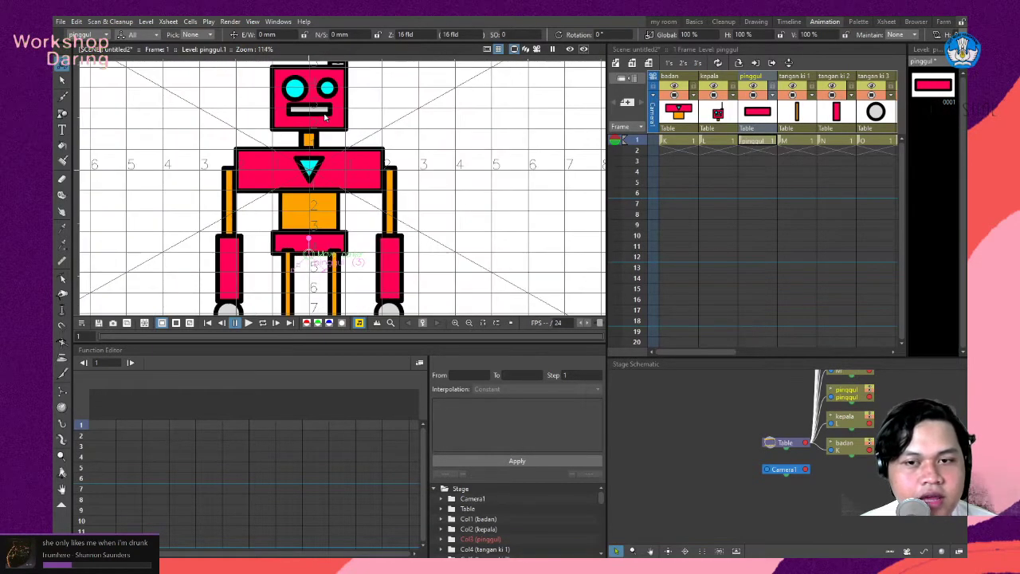
scroll(317, 129, down, 2)
scroll(311, 141, up, 3)
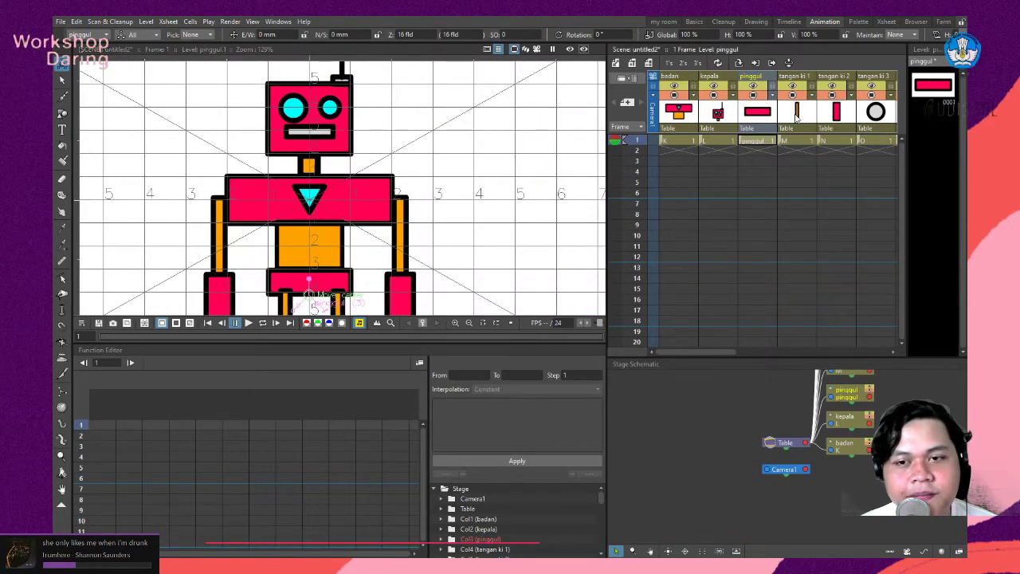
Move tangan ki 1's center to the top of the left upper arm and tangan ki 2's center to the left elbow.
click(796, 117)
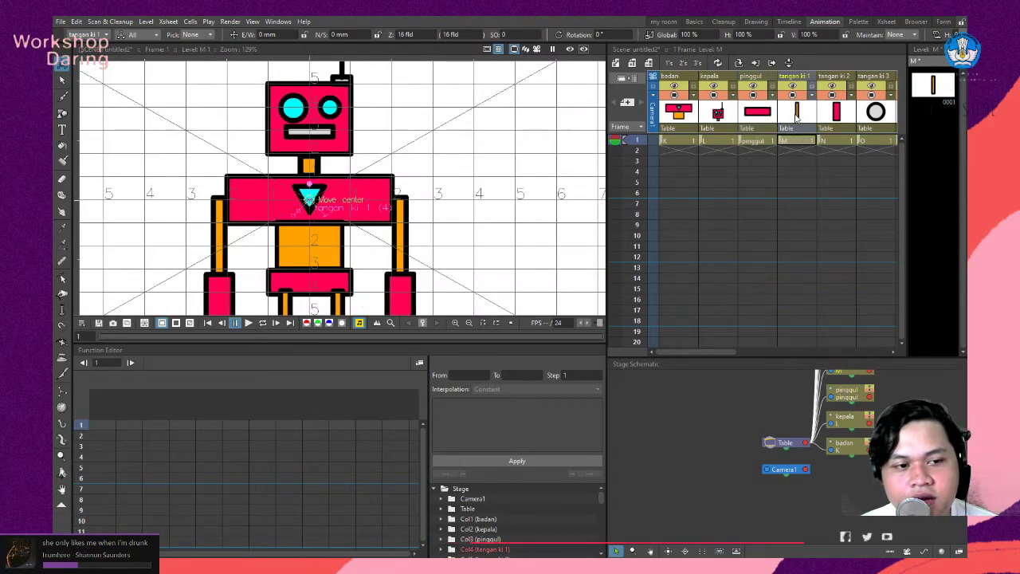
scroll(312, 182, down, 3)
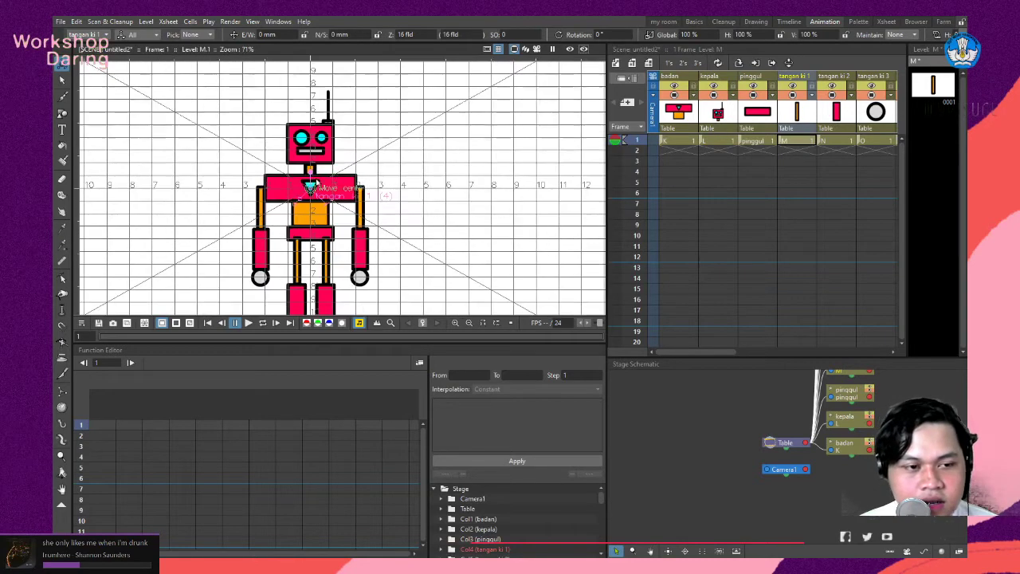
scroll(228, 210, up, 4)
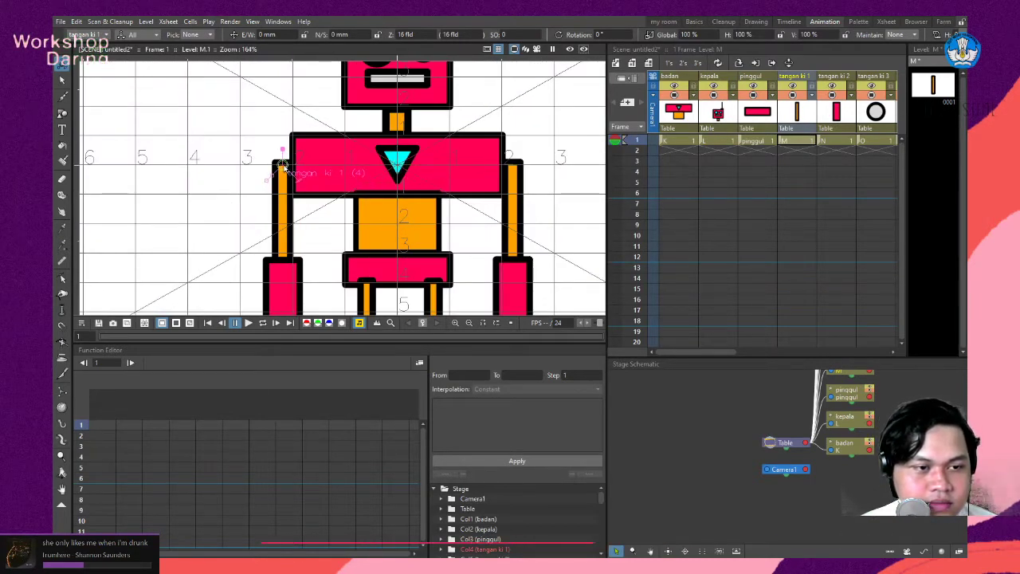
click(837, 141)
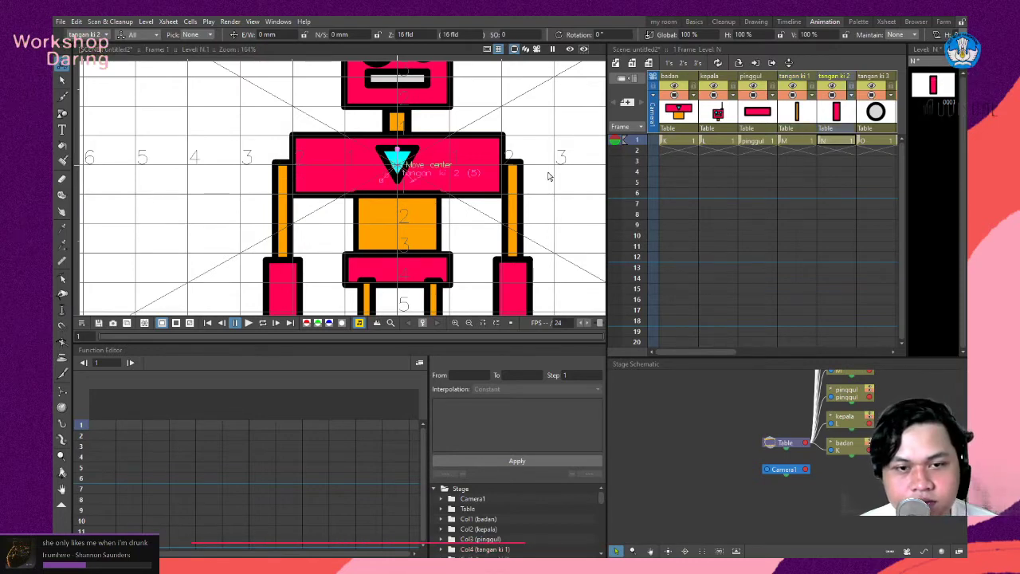
drag(336, 219, 283, 263)
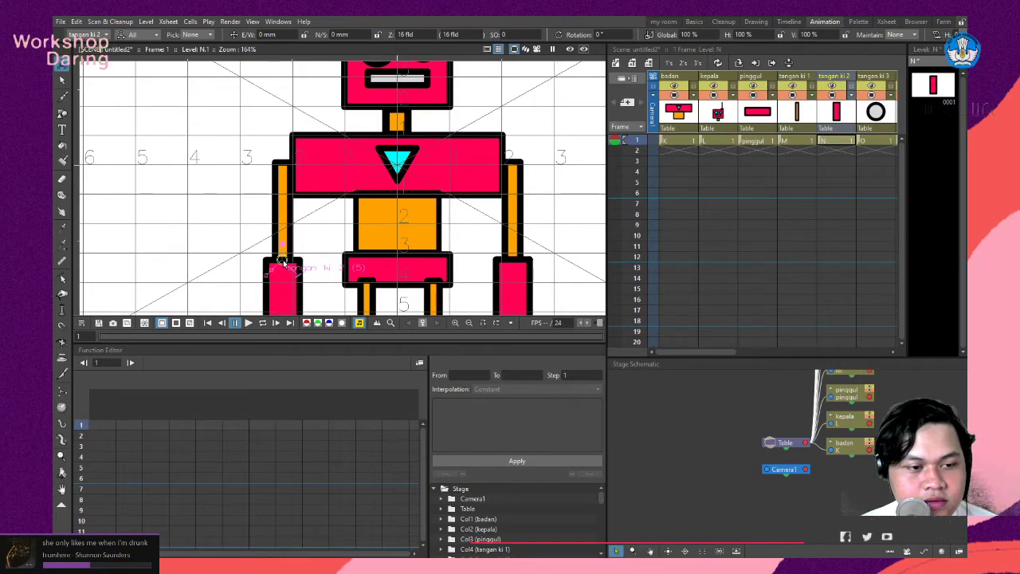
Move the tangan ki 3 layer's center to the left wrist, where the forearm meets the round hand.
click(856, 121)
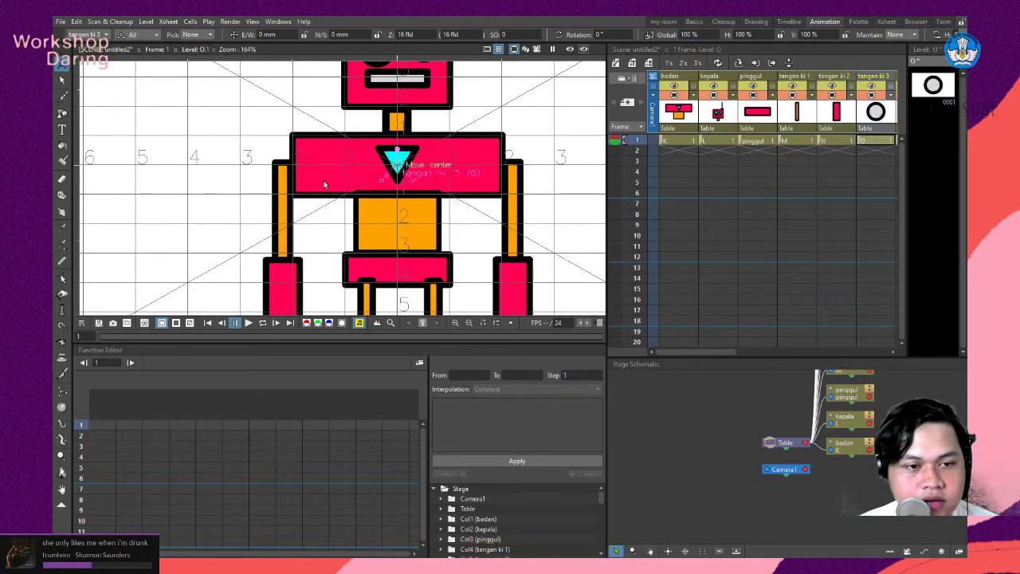
scroll(323, 180, down, 2)
scroll(402, 78, up, 1)
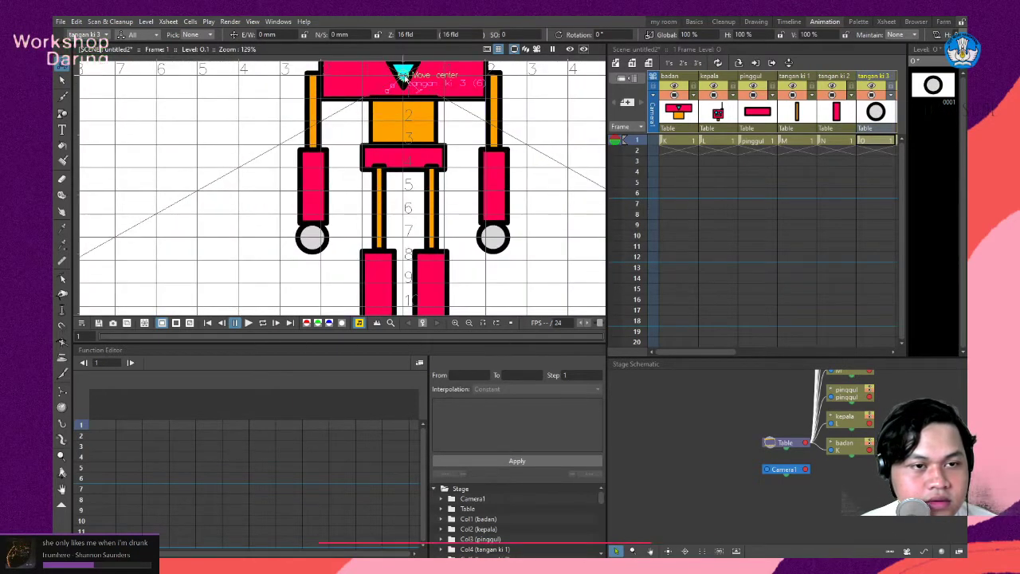
drag(403, 77, 312, 226)
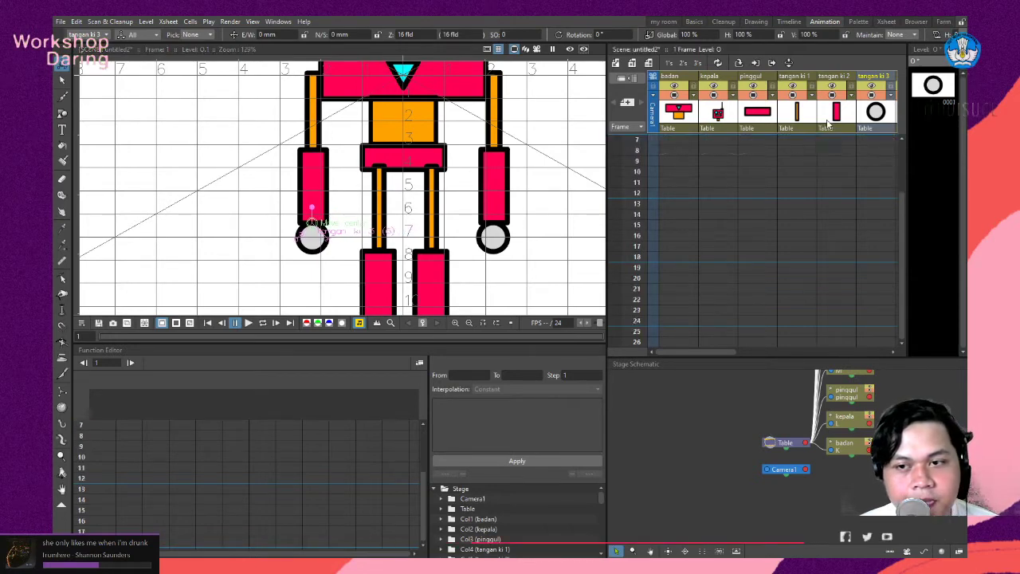
Move tangan ka 1's center to the top of the right upper arm and tangan ka 2's center to the right elbow.
drag(707, 353, 802, 353)
click(670, 140)
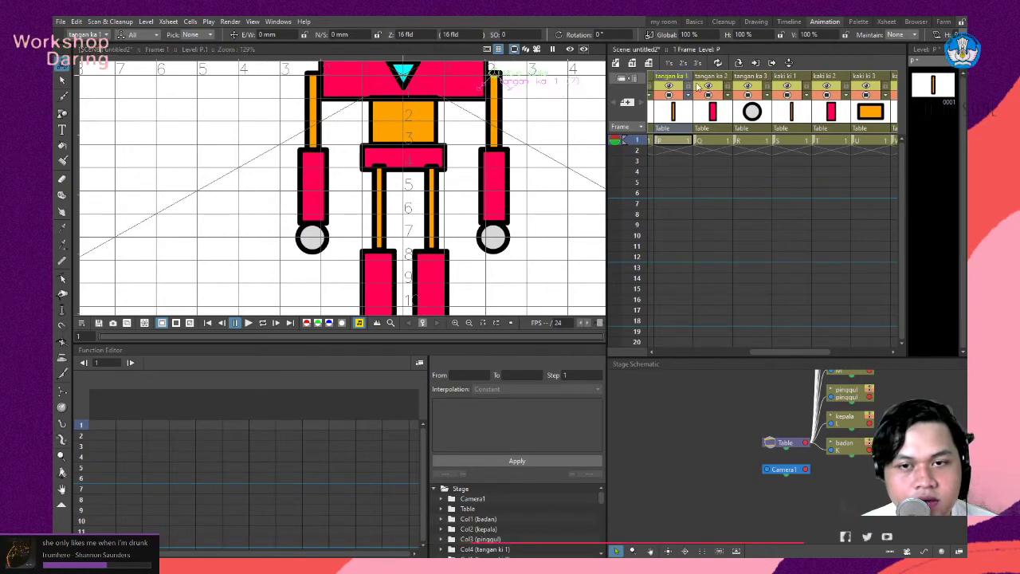
click(718, 114)
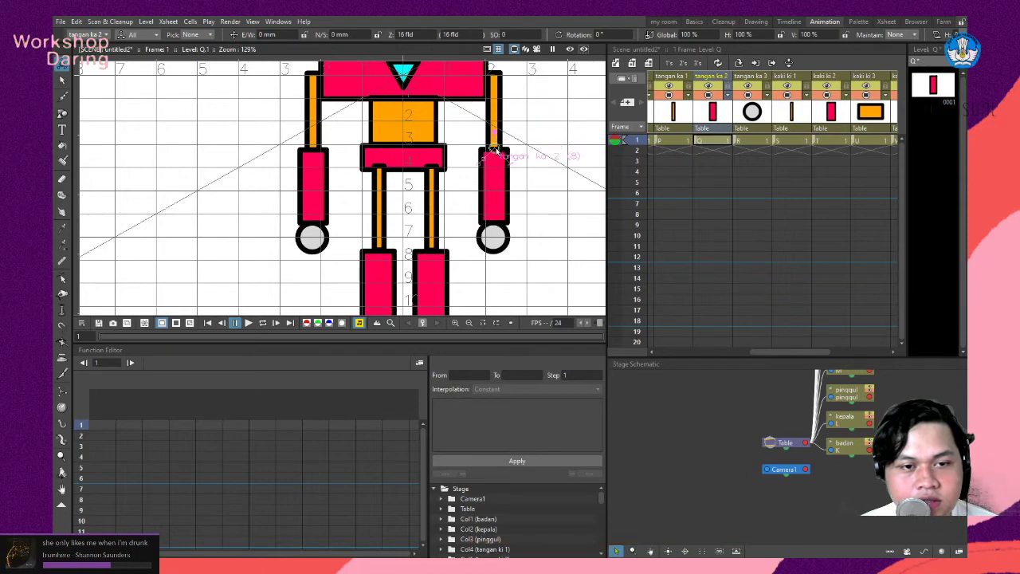
Move the tangan ka 3 layer's center to the right wrist and kaki ki 1's center to the top of the left thigh.
click(406, 80)
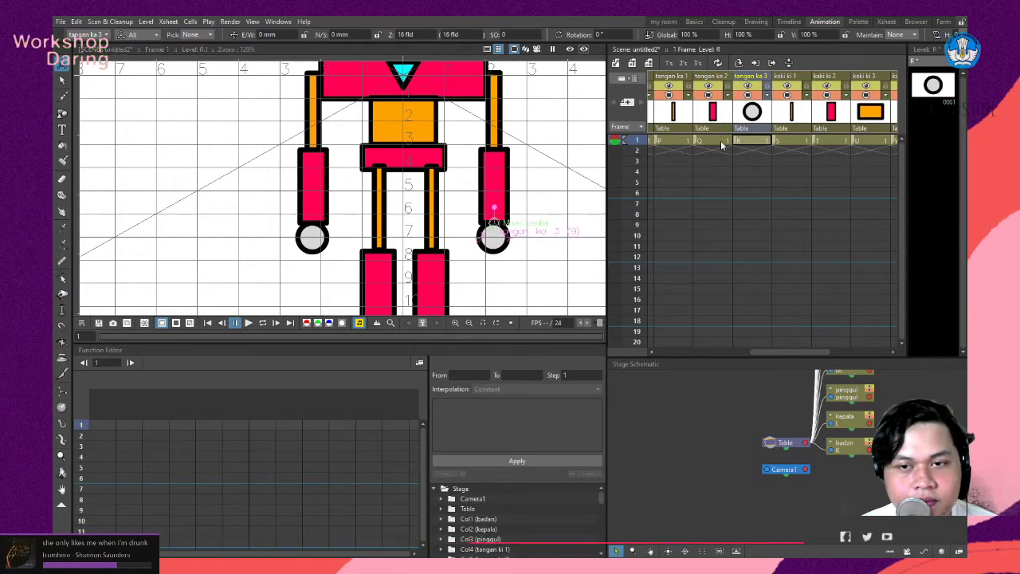
click(791, 140)
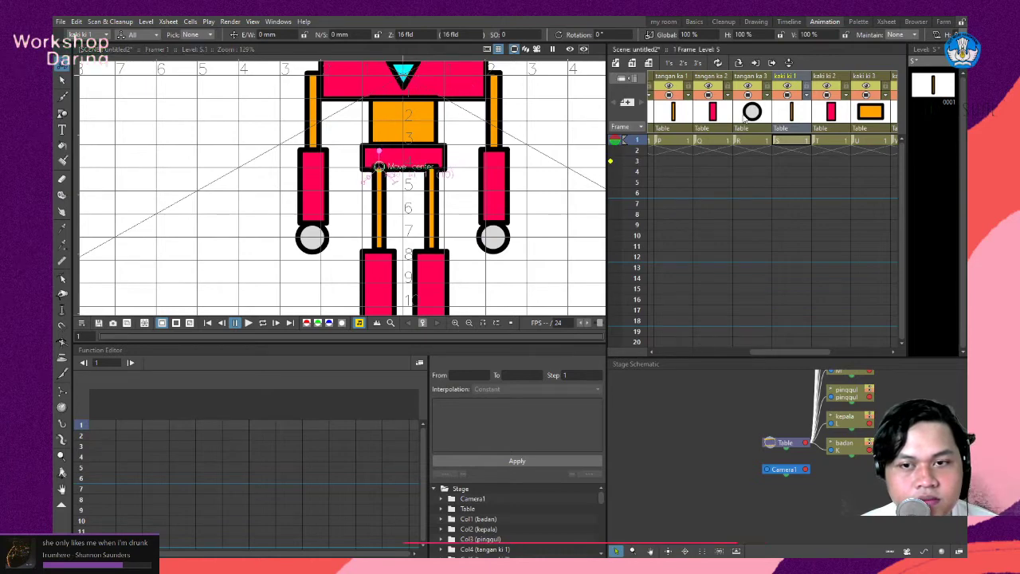
Move the kaki ki 2 layer's center to the left knee and kaki ki 3's center to the left ankle.
key(Right)
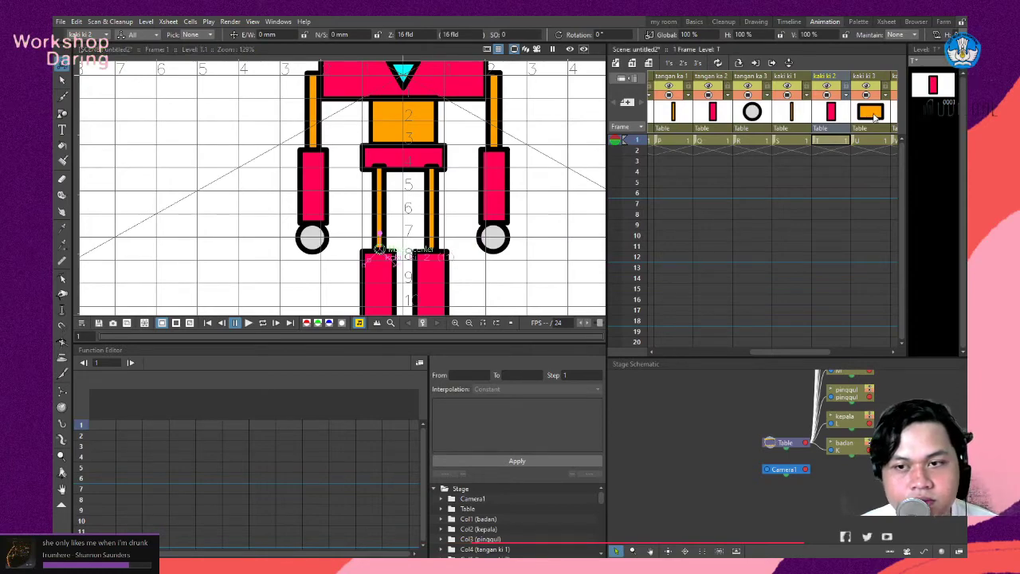
click(876, 115)
scroll(428, 209, down, 3)
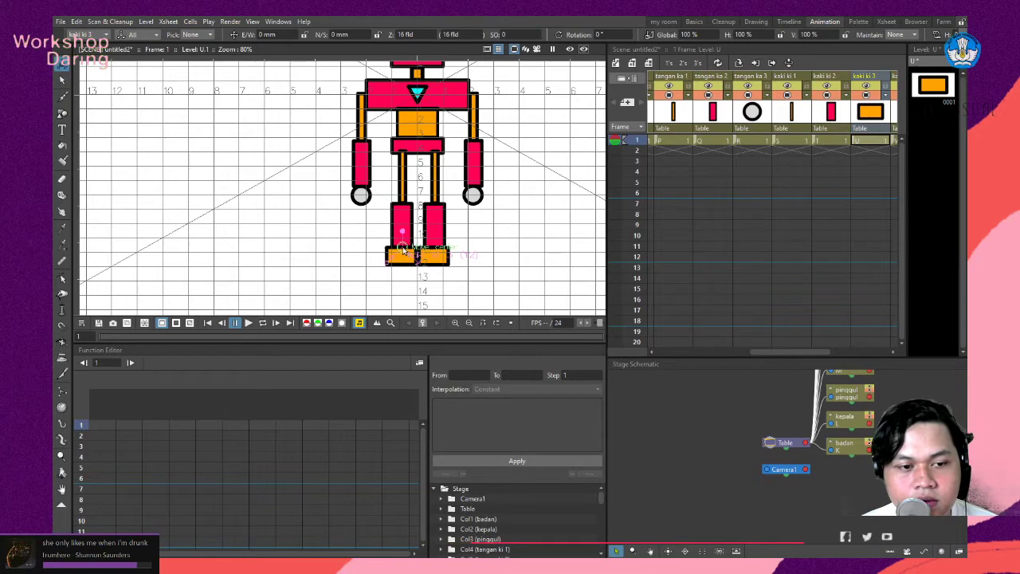
scroll(760, 175, down, 3)
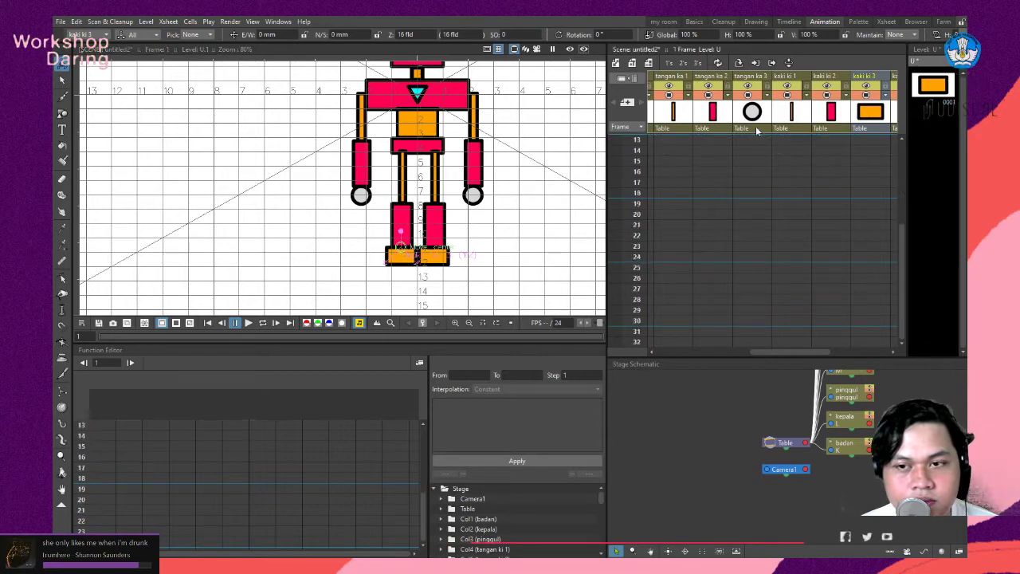
scroll(757, 141, up, 3)
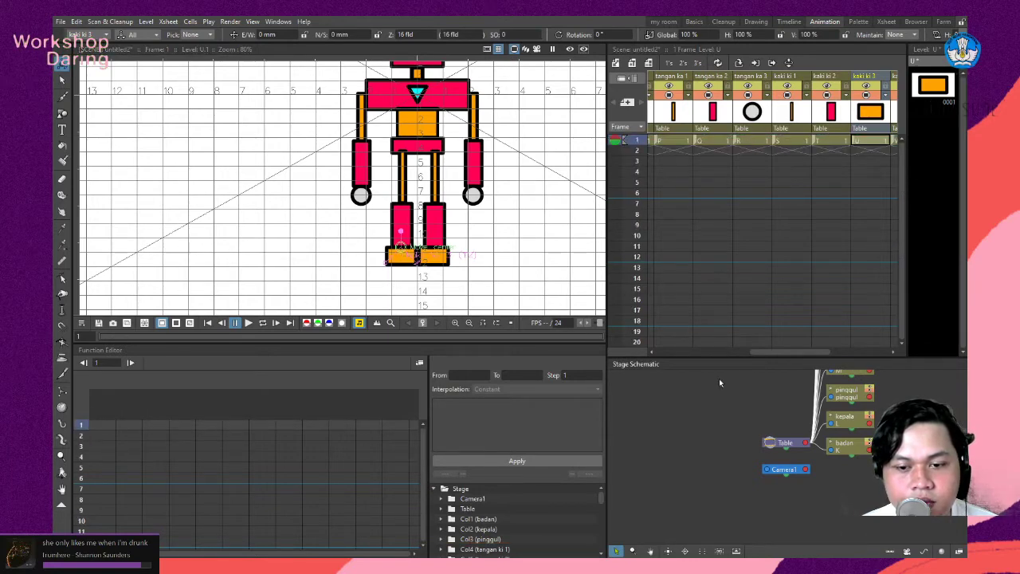
Move the kaki ka 1 layer's center to the top of the right thigh, where it meets the hips.
drag(779, 356, 840, 356)
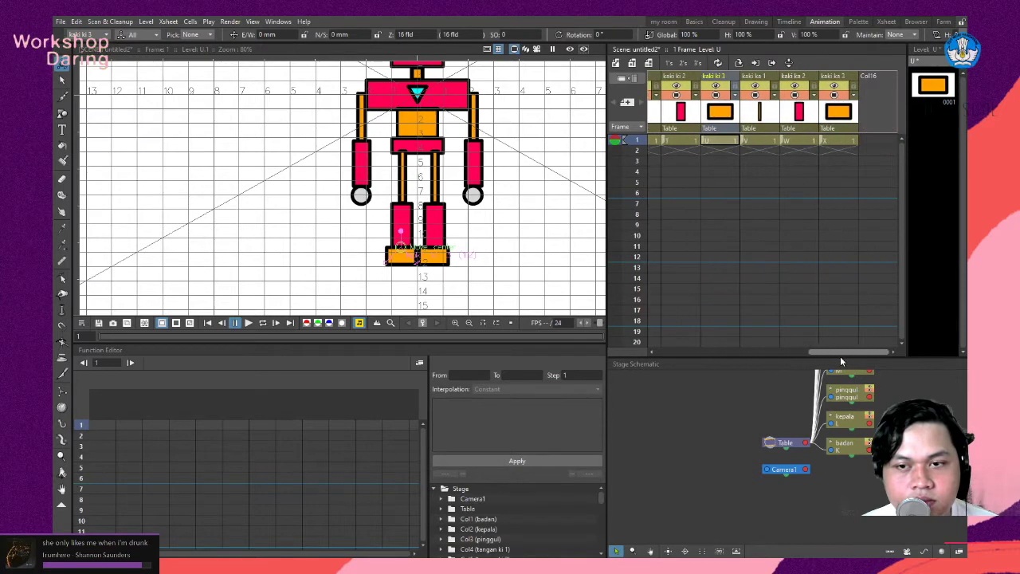
click(757, 140)
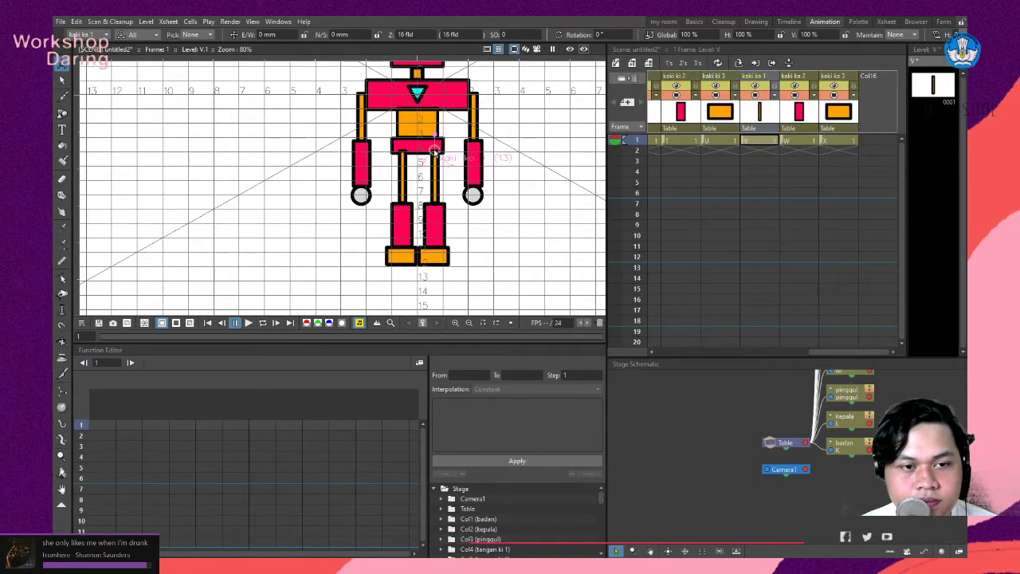
scroll(434, 151, up, 5)
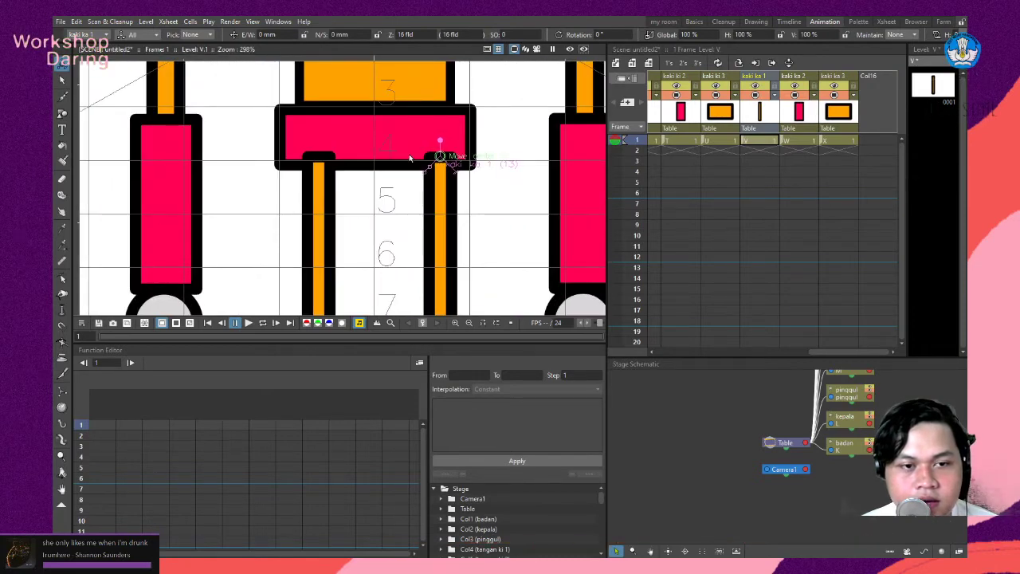
scroll(427, 153, down, 3)
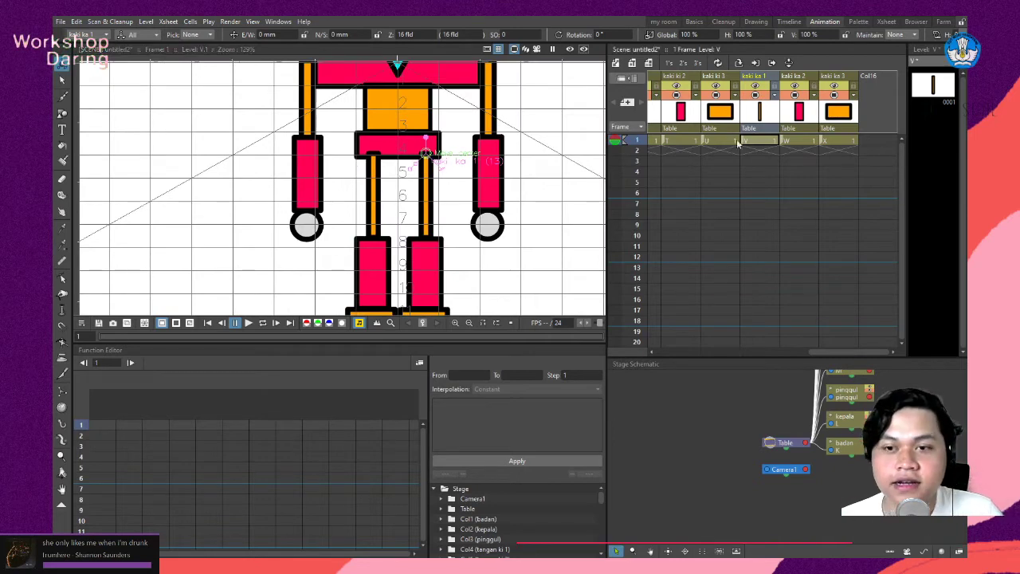
Move the kaki ka 2 layer's center to the right knee and kaki ka 3's center to the right ankle.
click(807, 118)
scroll(402, 71, down, 1)
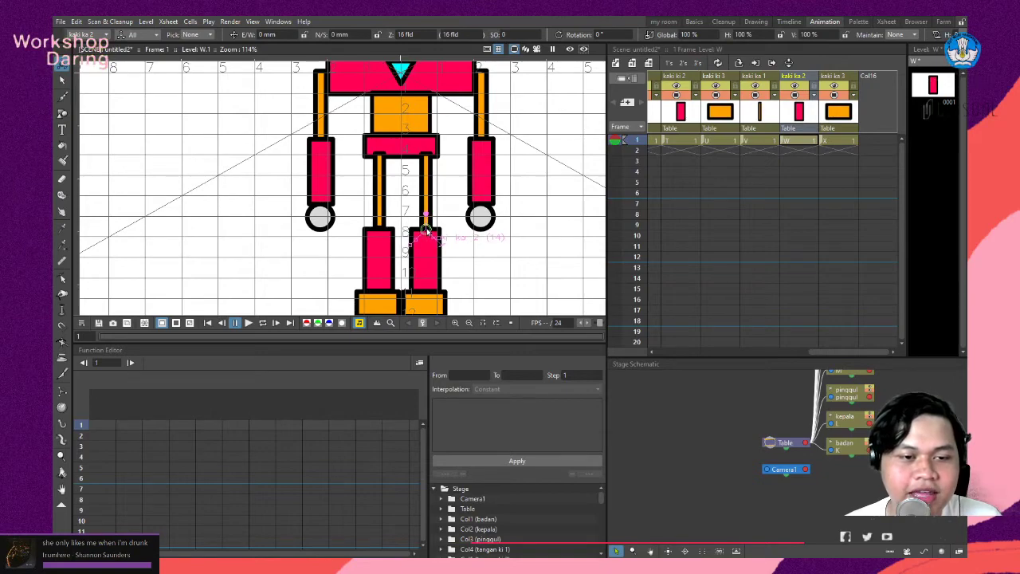
scroll(433, 195, down, 4)
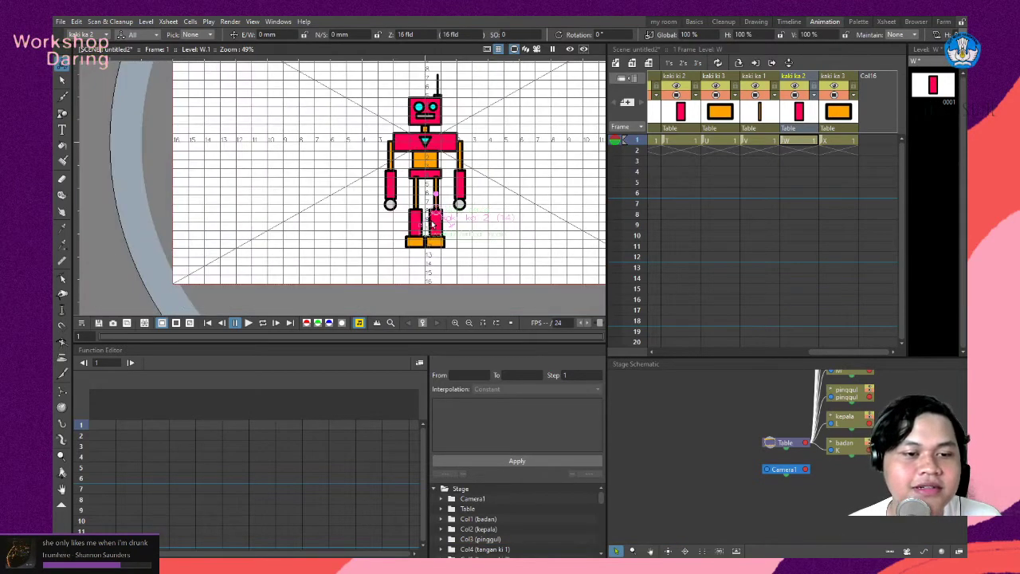
click(837, 141)
scroll(493, 166, up, 3)
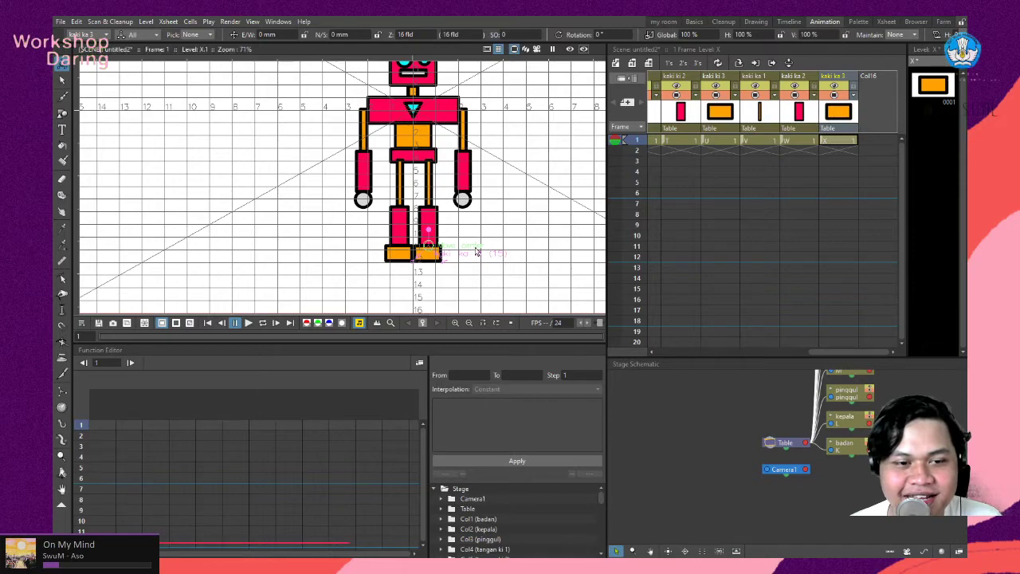
scroll(377, 250, down, 3)
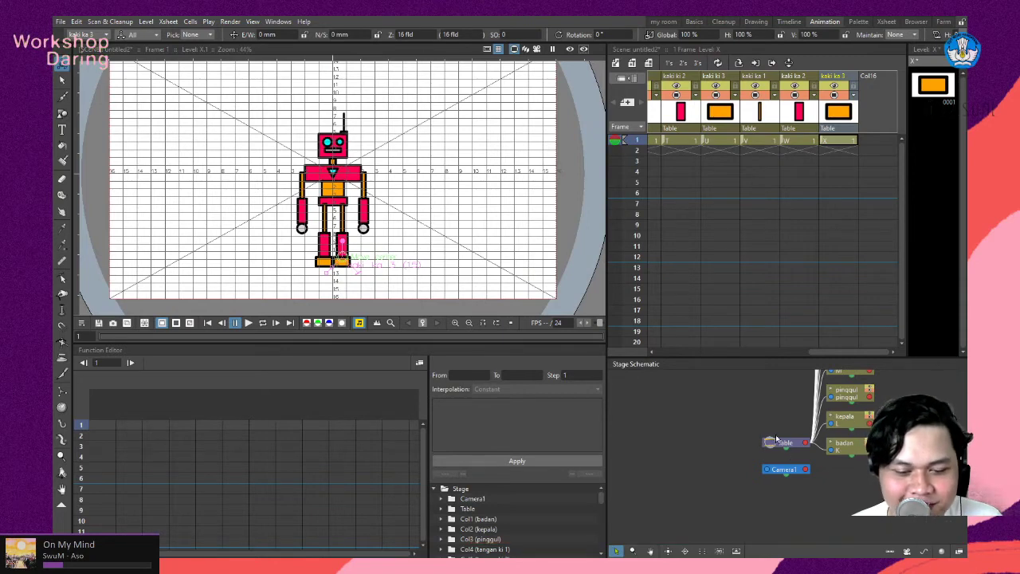
Check the center positions of the leg layers one by one, from kaki ka 2 back to kaki ki 1.
scroll(860, 441, down, 5)
scroll(851, 379, up, 3)
scroll(852, 378, down, 1)
scroll(341, 237, up, 2)
scroll(341, 238, up, 2)
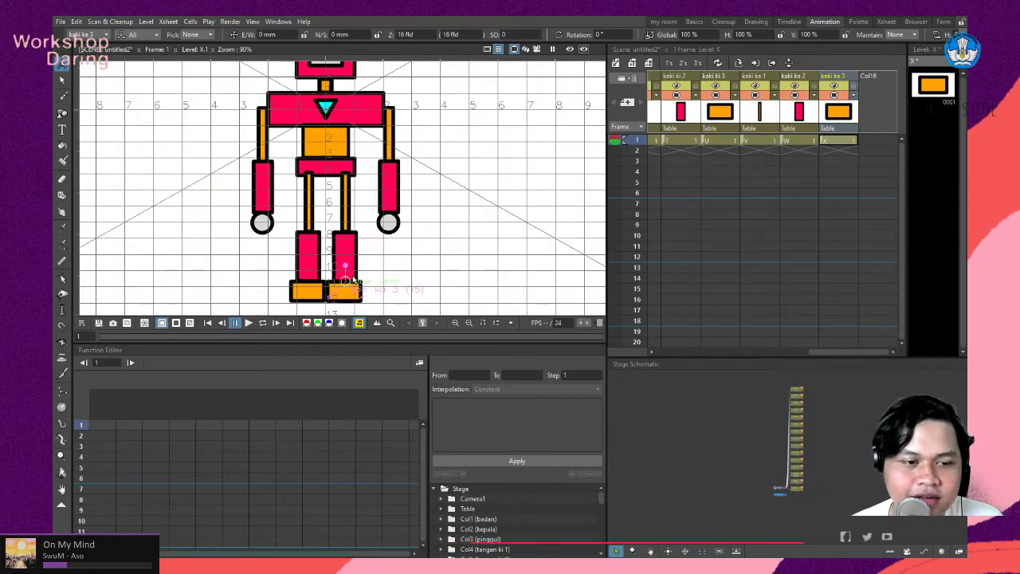
click(795, 140)
click(764, 117)
click(725, 118)
click(690, 118)
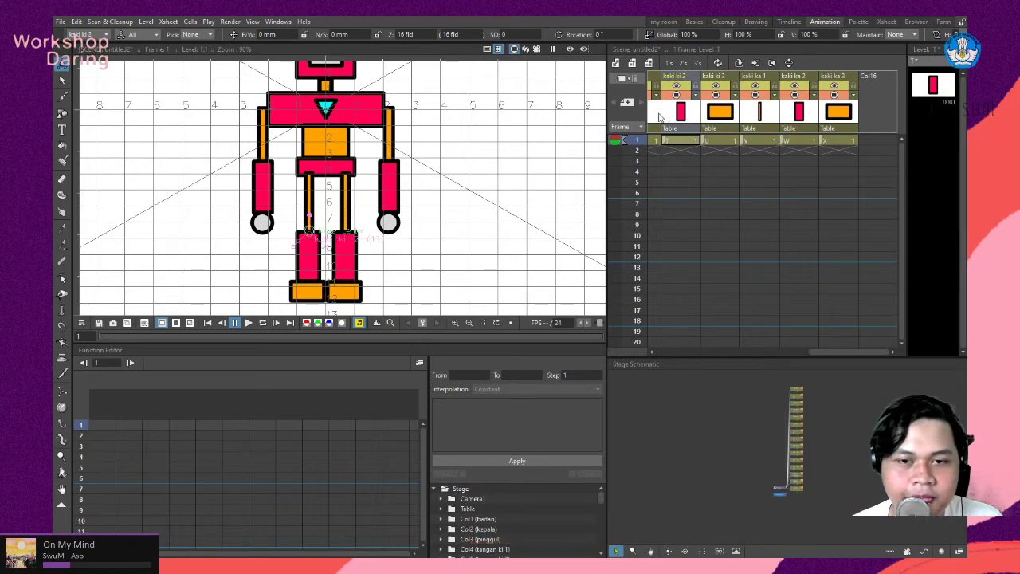
key(Left)
Enlarge the Stage Schematic area in height and width so that all the column nodes fit in view.
drag(840, 355, 699, 352)
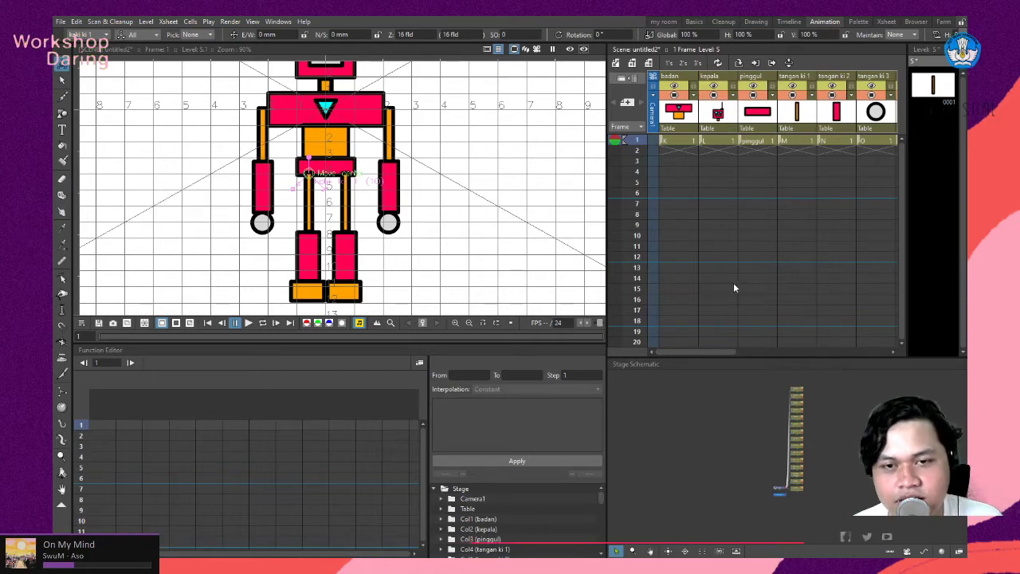
drag(705, 359, 775, 142)
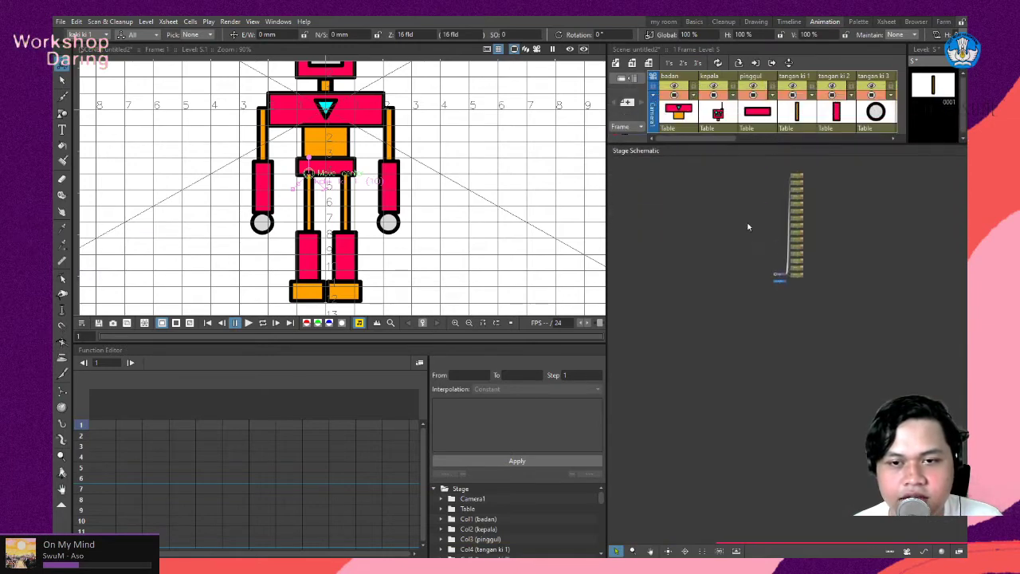
scroll(773, 291, down, 1)
scroll(797, 257, up, 5)
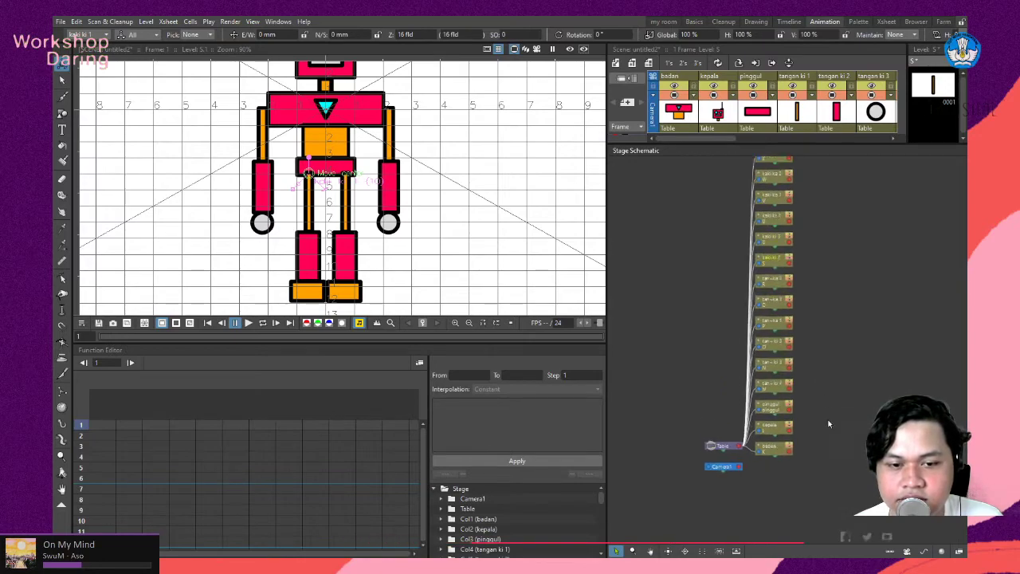
drag(607, 235, 332, 230)
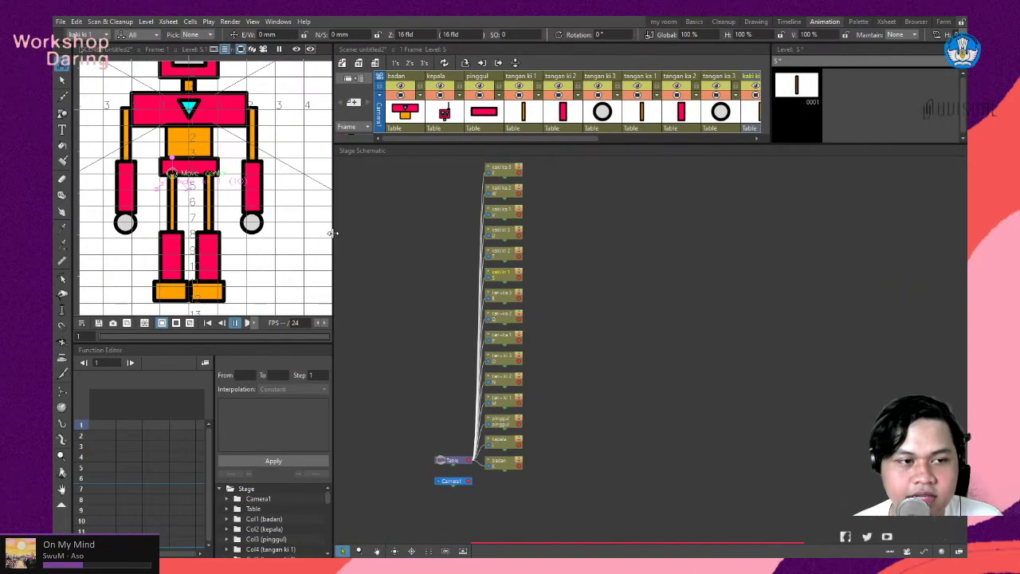
scroll(273, 191, down, 1)
scroll(274, 205, down, 2)
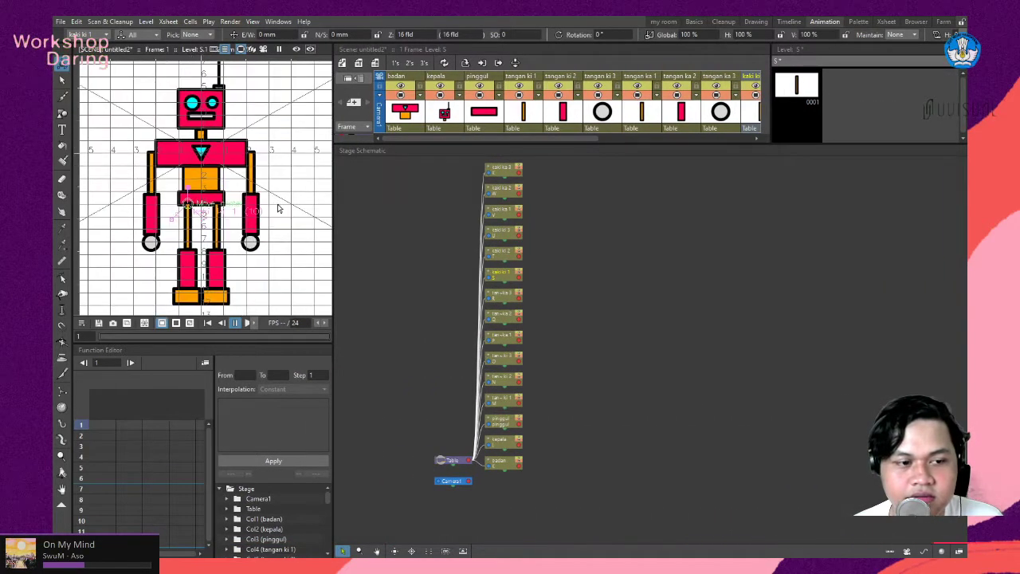
drag(585, 342, 605, 349)
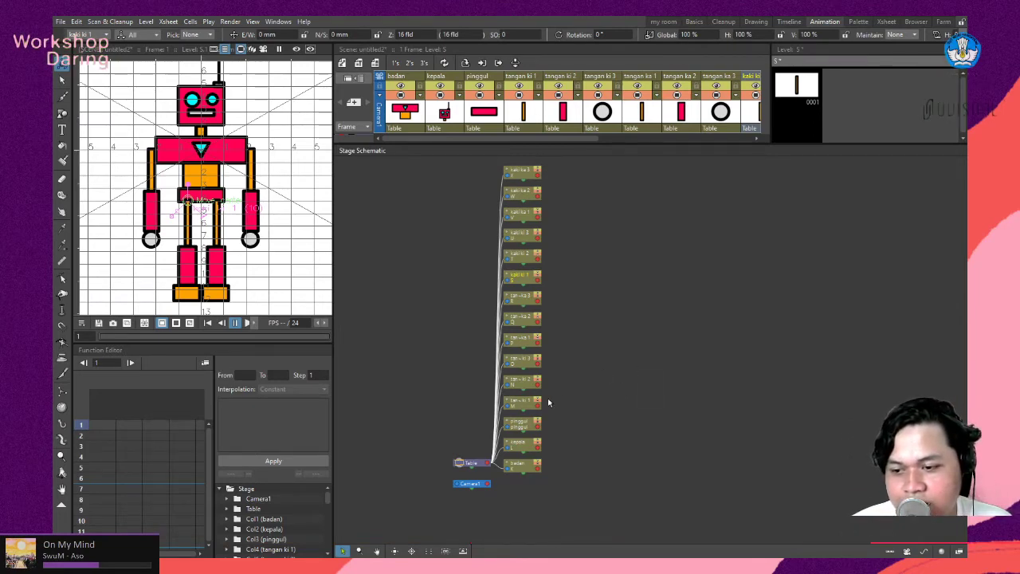
Move the Table node away from the column nodes, to the left of the middle of their stack.
drag(481, 469, 410, 287)
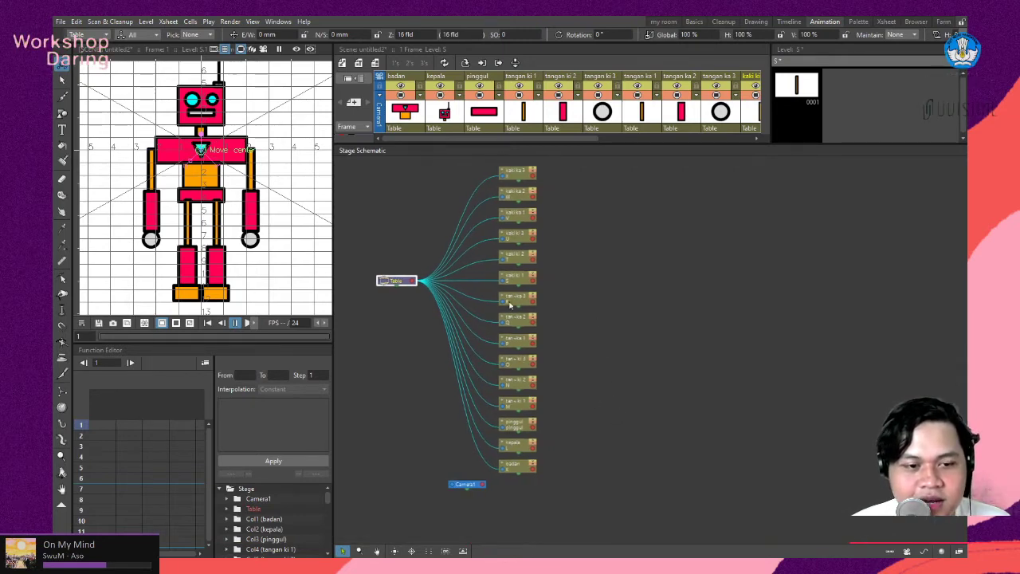
drag(402, 282, 400, 291)
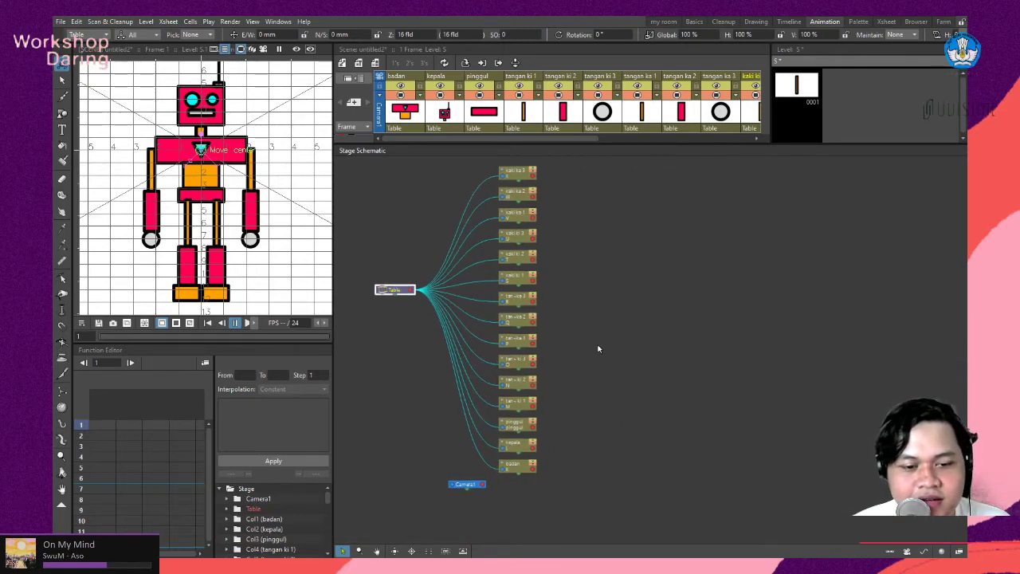
drag(547, 378, 563, 382)
scroll(443, 329, up, 1)
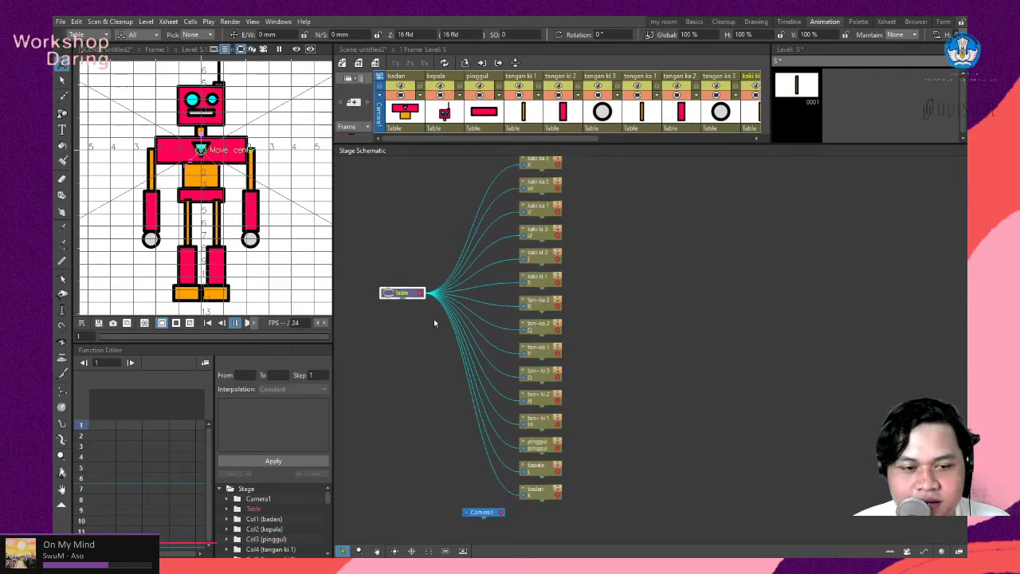
drag(403, 294, 403, 311)
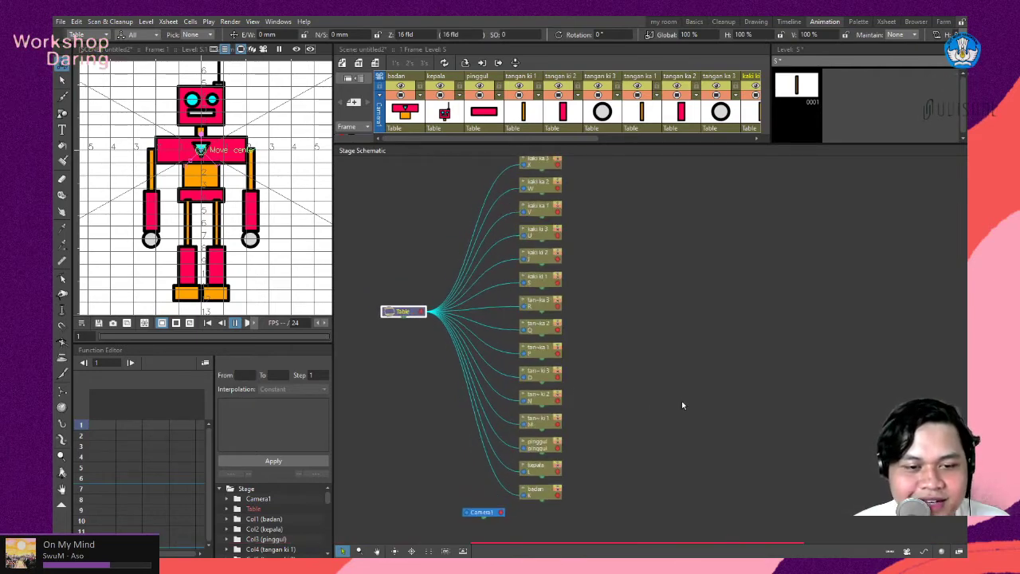
scroll(610, 330, up, 1)
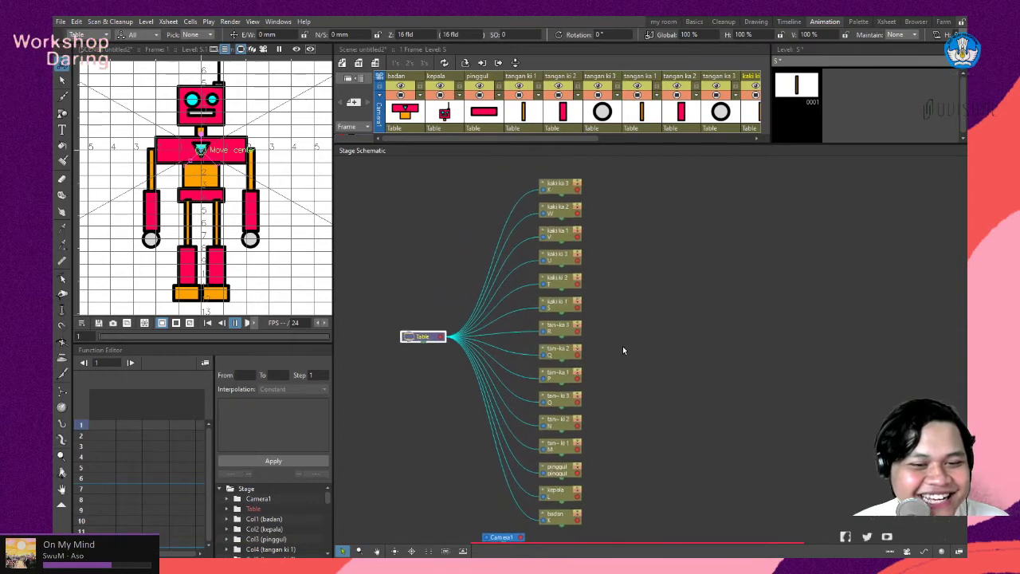
scroll(695, 225, down, 1)
scroll(658, 308, down, 1)
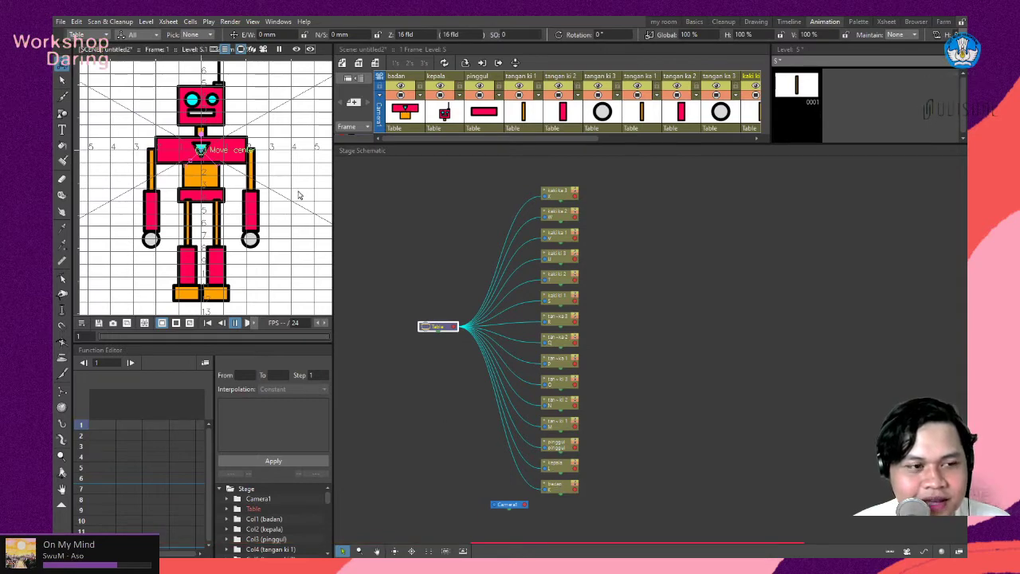
Move the badan node out of the stack to the free area on the upper right of the schematic.
click(555, 487)
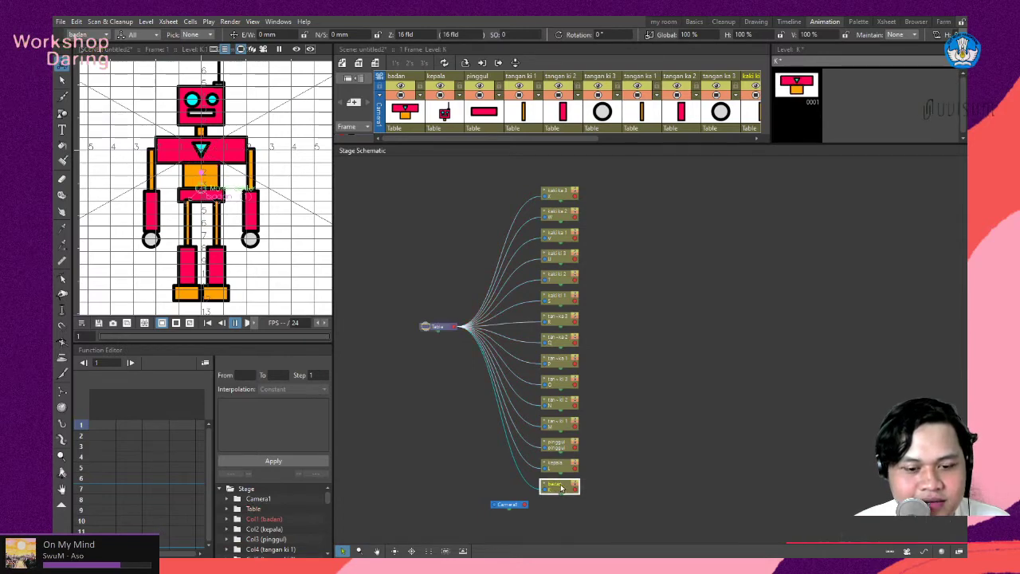
drag(560, 487, 710, 255)
scroll(652, 336, up, 2)
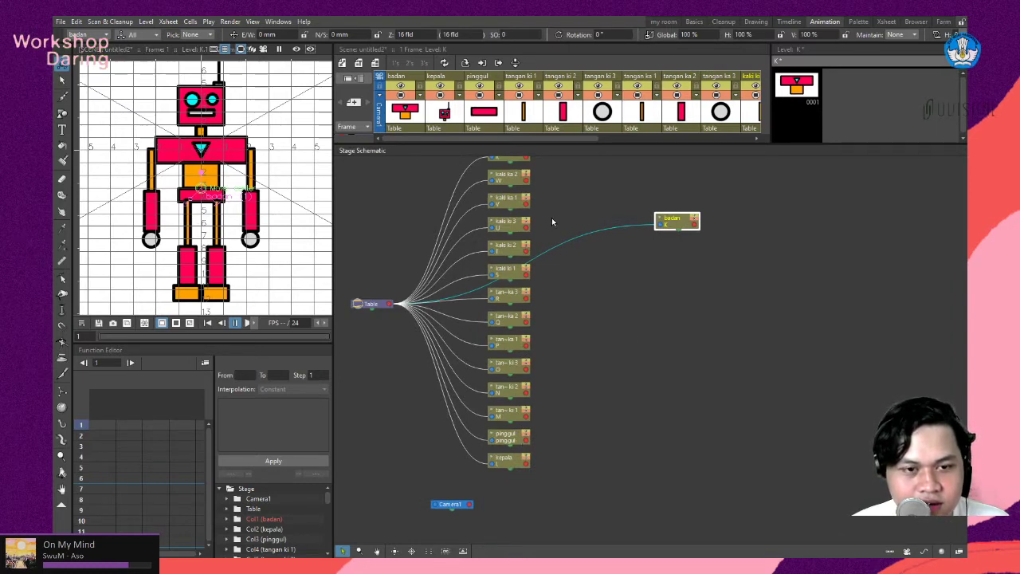
drag(565, 201, 568, 234)
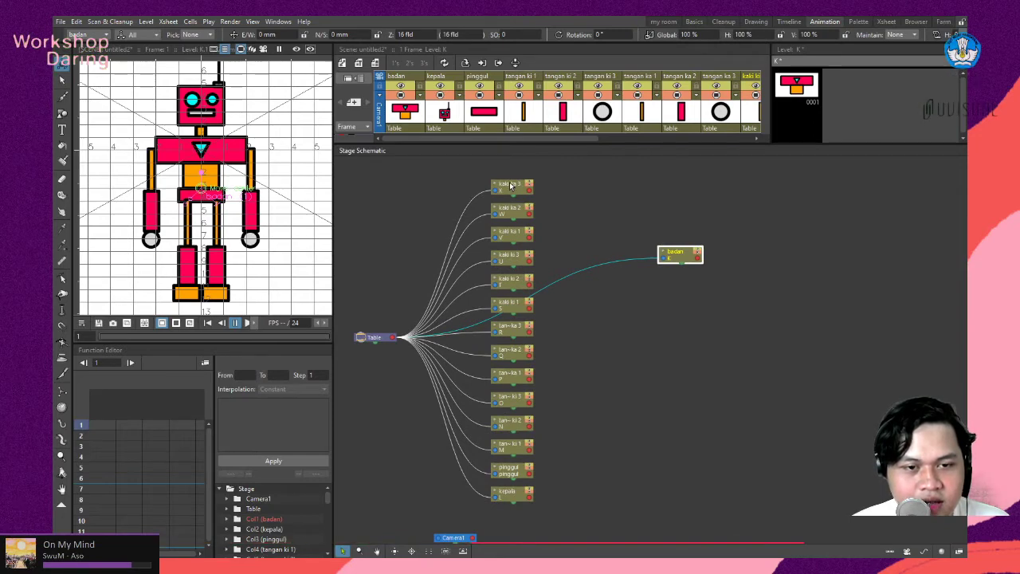
Stack the kaki ka 1, kaki ka 2 and kaki ka 3 nodes in order below and to the right of the badan node.
drag(514, 186, 752, 390)
drag(505, 211, 745, 364)
drag(512, 237, 753, 337)
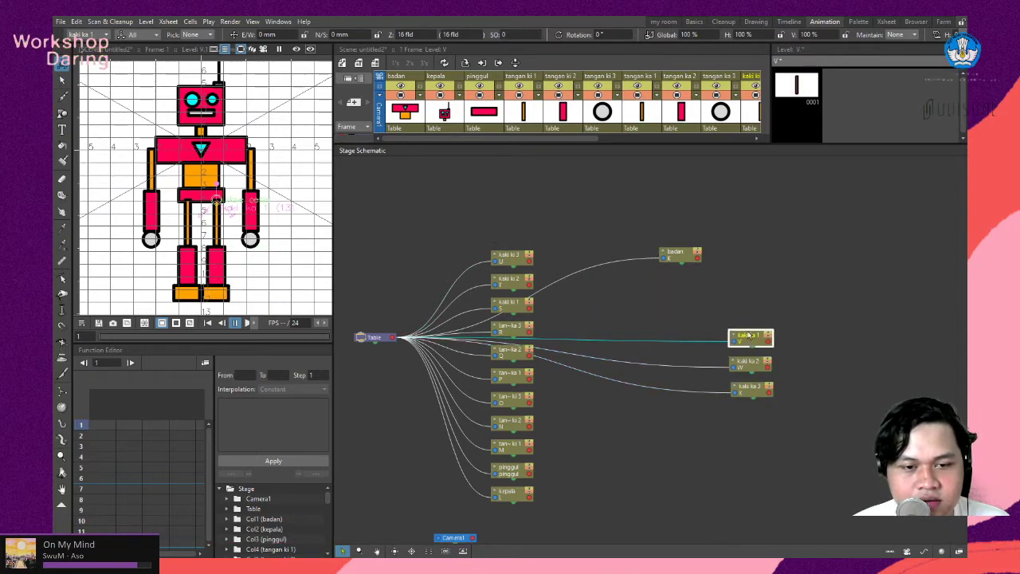
Stack the kaki ki 1, kaki ki 2 and kaki ki 3 nodes in order below badan, left of the kaki ka nodes.
drag(510, 257, 634, 389)
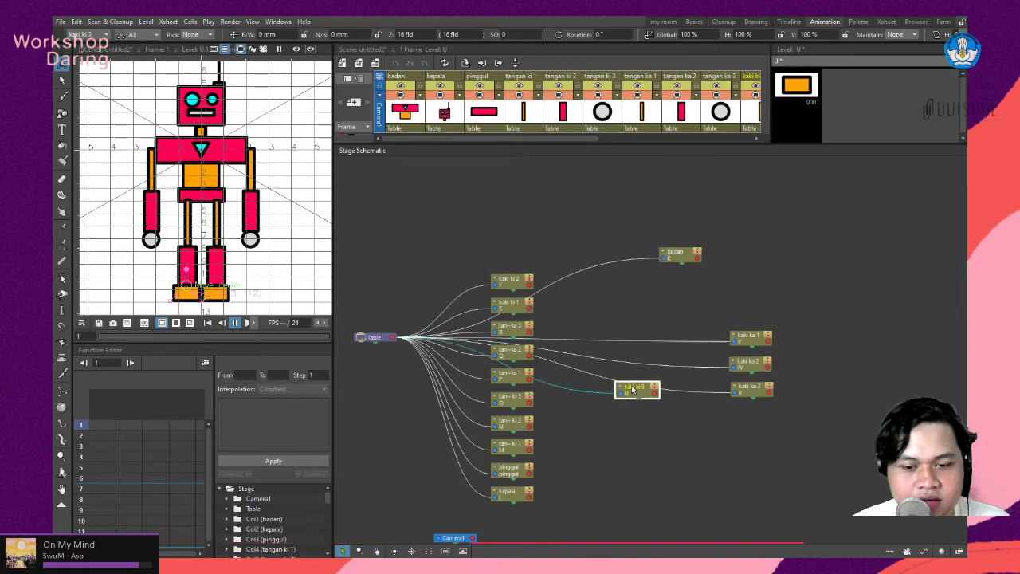
drag(512, 281, 632, 358)
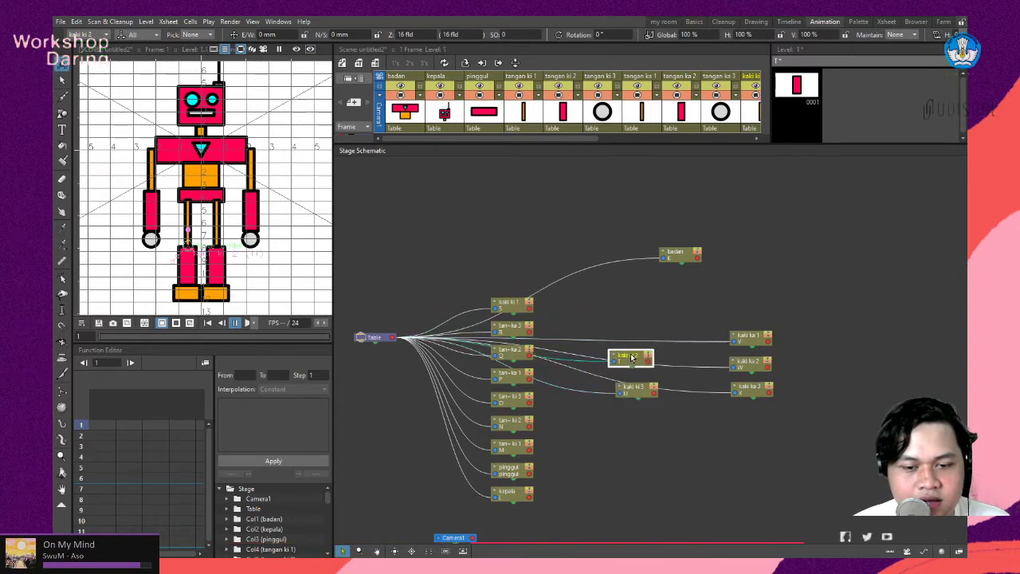
drag(512, 305, 632, 336)
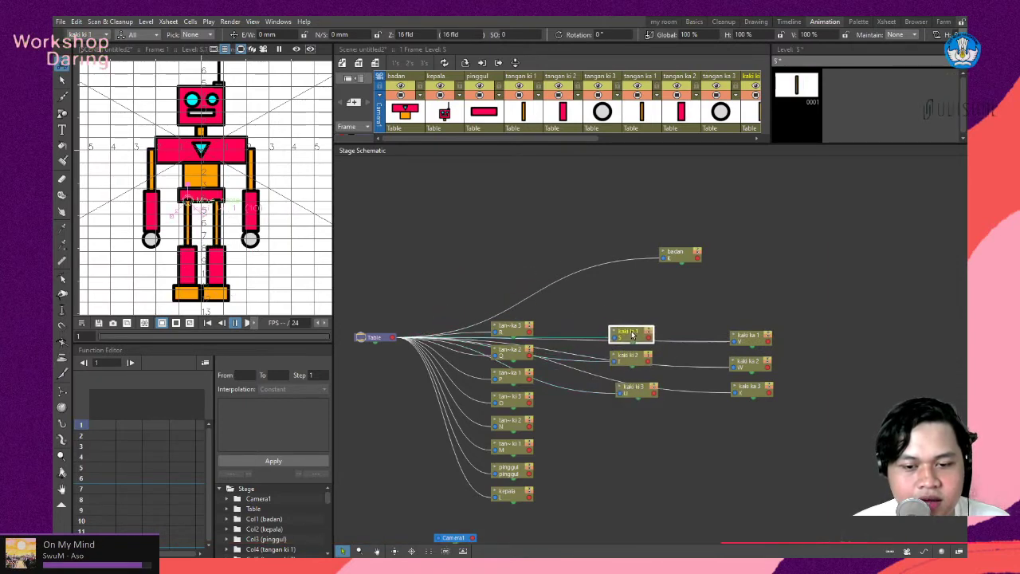
Line up the kaki ki 2 and kaki ki 3 nodes beneath the kaki ki 1 node.
click(639, 361)
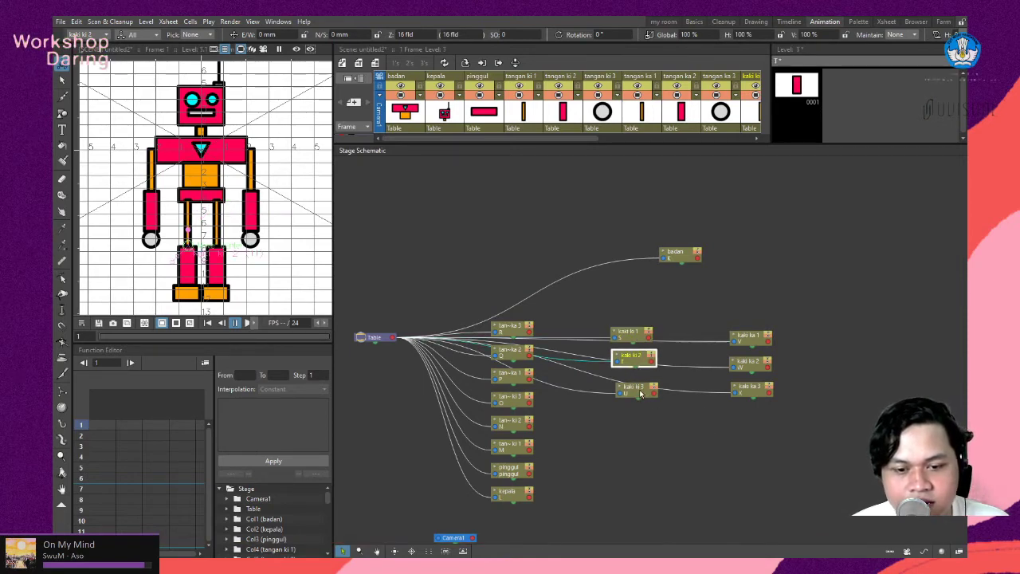
click(641, 394)
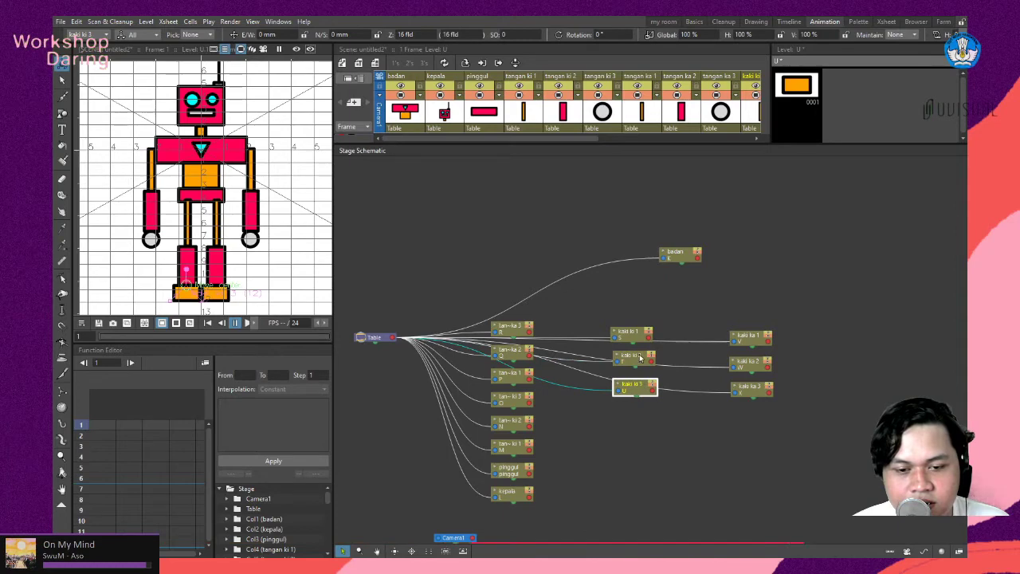
click(639, 358)
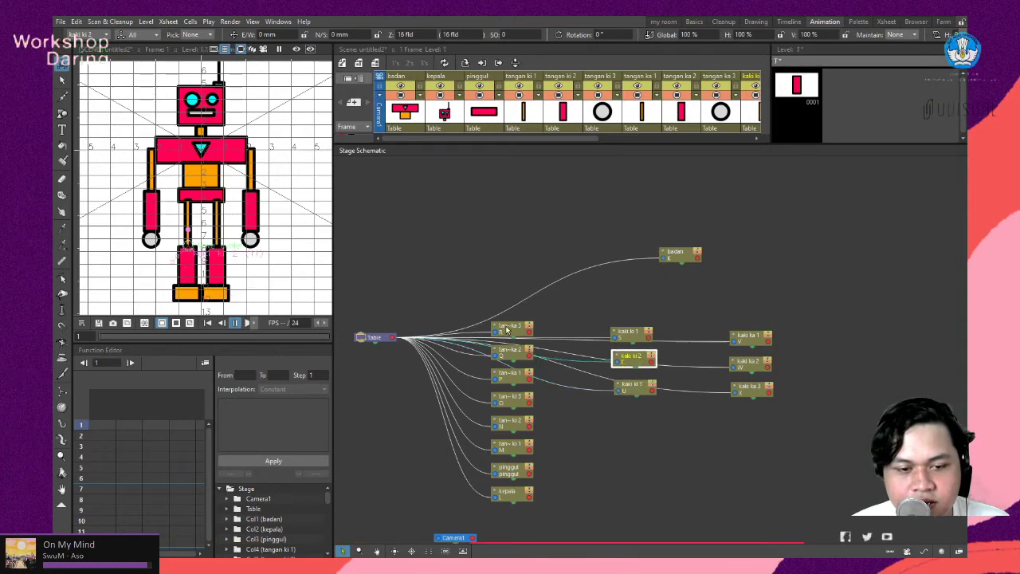
Stack the tangan ka 1, tangan ka 2 and tangan ka 3 nodes in order to the right of the badan node.
drag(513, 330, 813, 279)
drag(516, 351, 815, 256)
drag(528, 378, 816, 231)
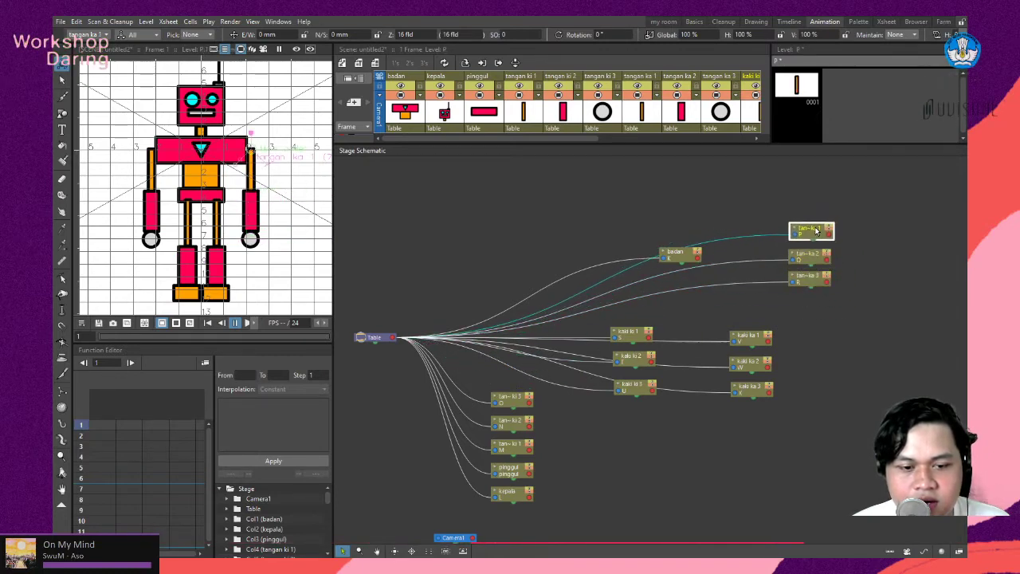
Stack the tangan ki 1, tangan ki 2 and tangan ki 3 nodes in order to the left of badan and align them.
drag(510, 398, 544, 292)
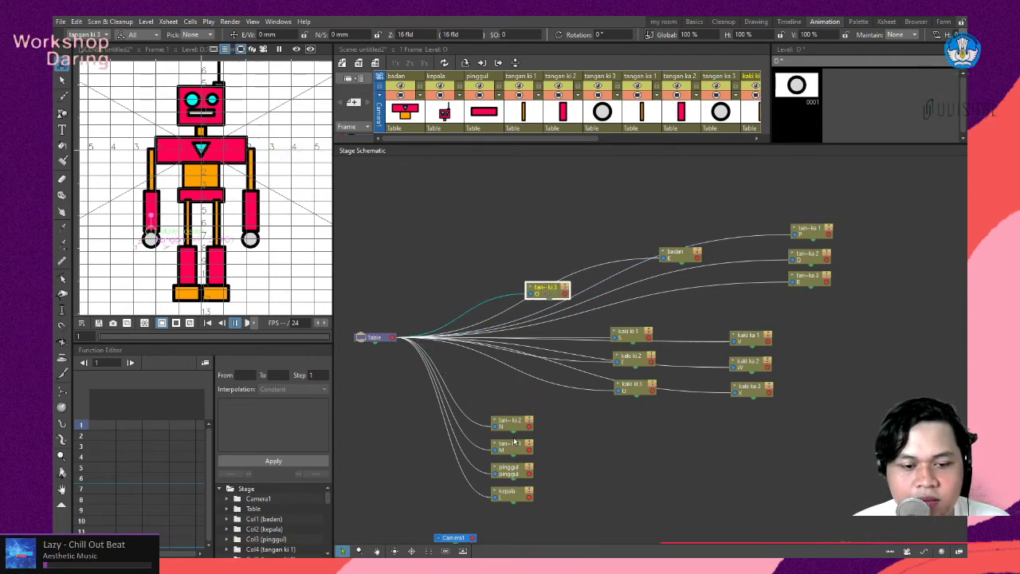
drag(515, 426, 560, 272)
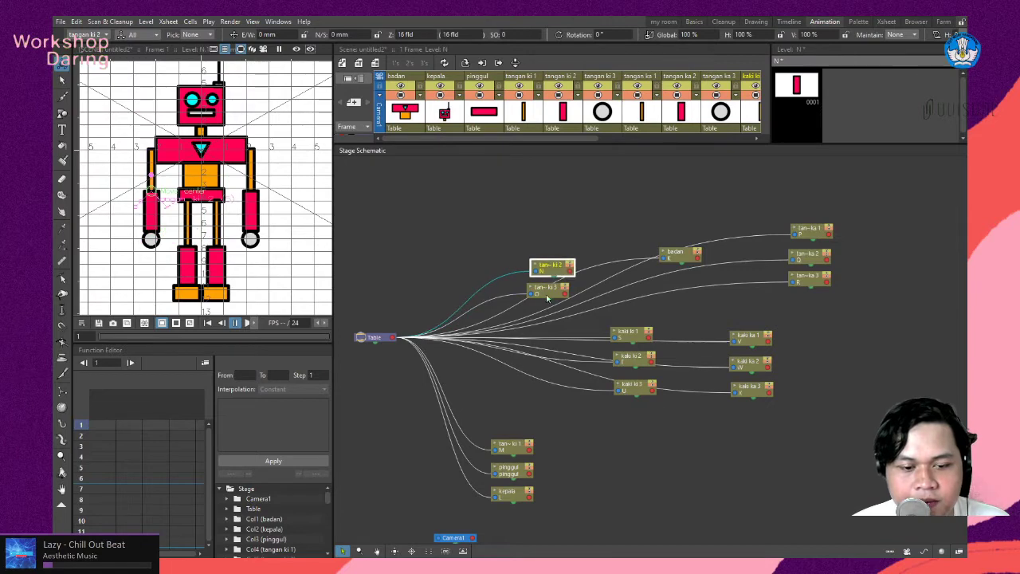
drag(513, 449, 554, 245)
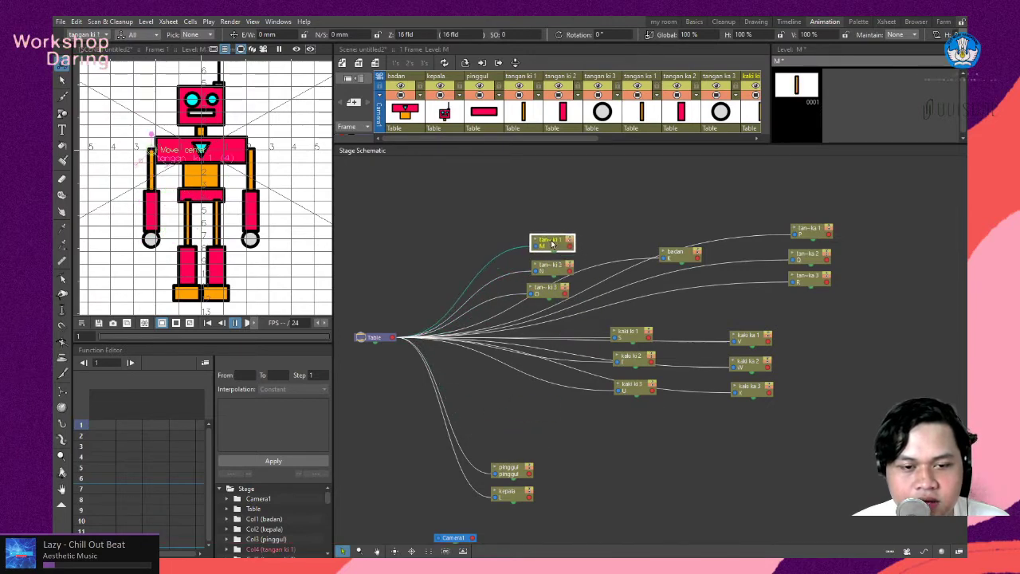
click(550, 266)
click(549, 289)
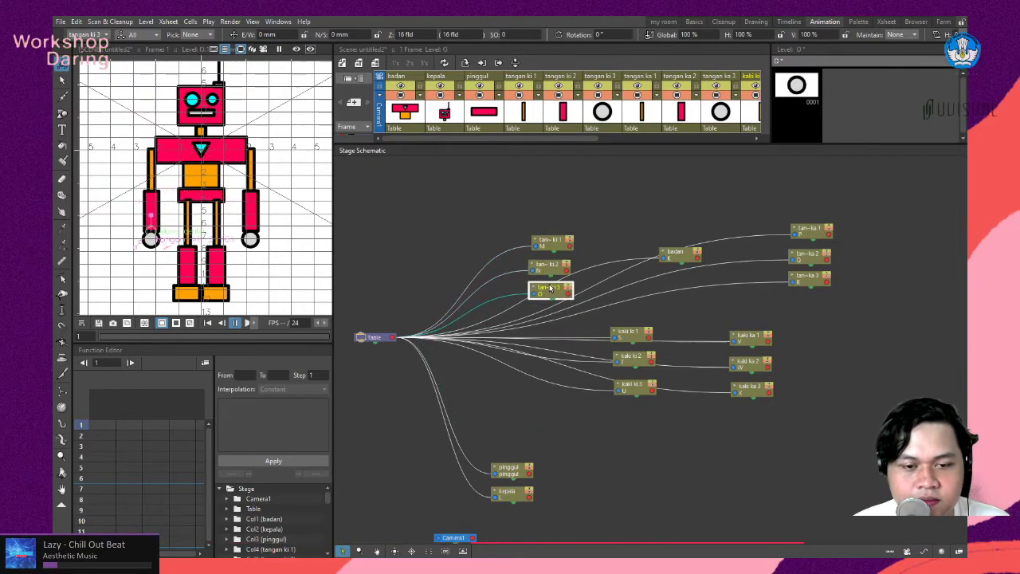
Place the pinggul node directly below badan and the kepala node above badan.
drag(510, 471, 682, 283)
drag(512, 491, 677, 189)
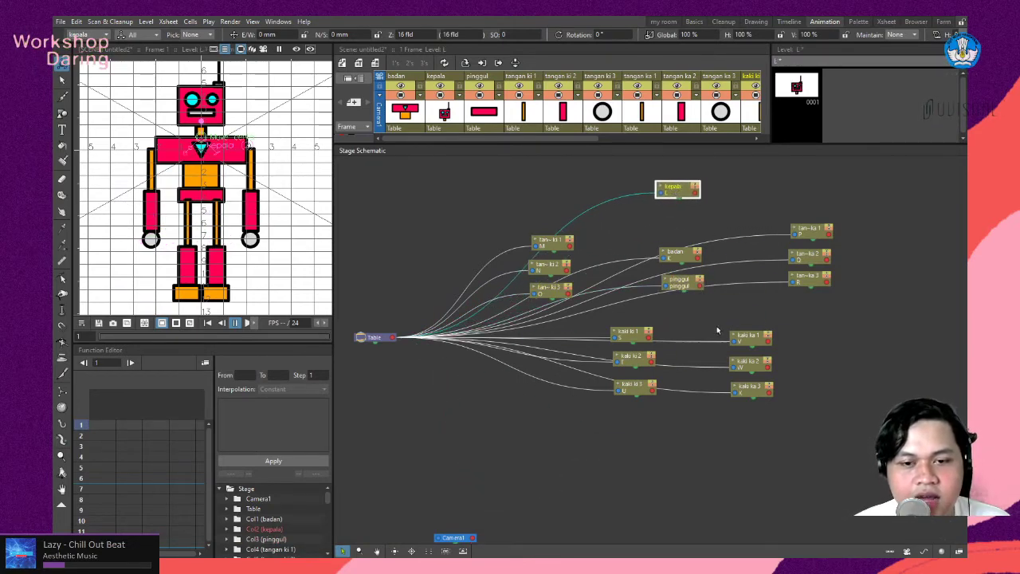
Maximize the nodes in the stage schematic so each body-part node displays its drawing thumbnail.
scroll(641, 324, down, 1)
drag(521, 241, 613, 322)
drag(891, 213, 809, 300)
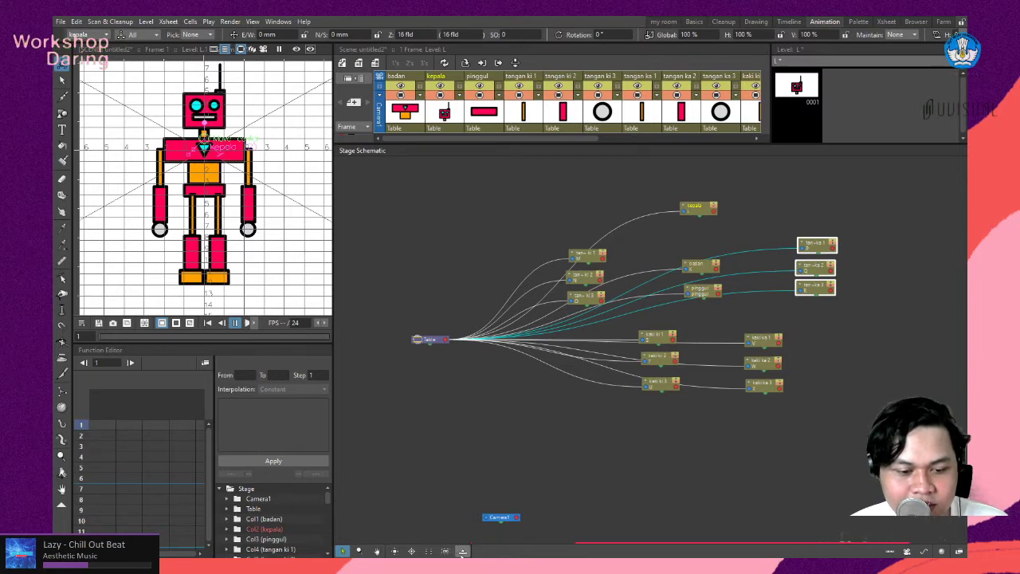
drag(914, 186, 521, 500)
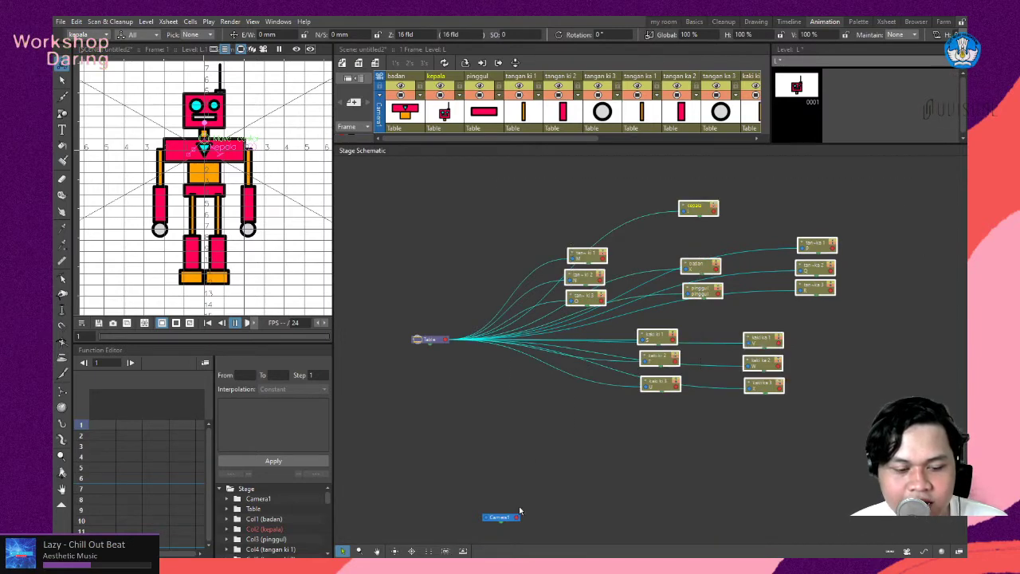
click(462, 552)
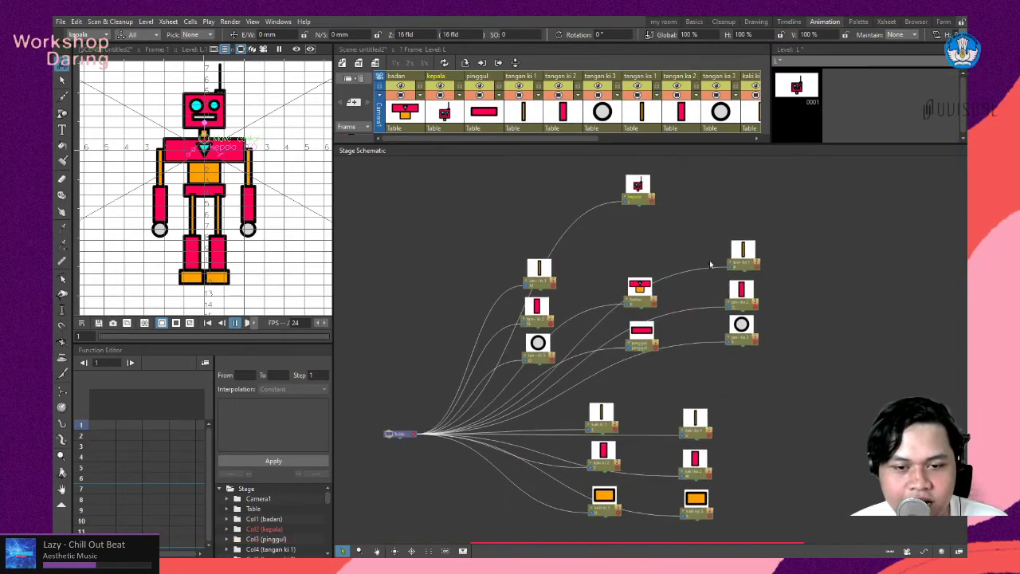
Bring the kepala node closer above badan and shift the tangan ka and tangan ki stacks to either side of the body nodes.
drag(644, 186, 645, 243)
drag(804, 217, 707, 343)
drag(743, 257, 760, 283)
drag(575, 245, 520, 367)
drag(543, 269, 551, 260)
Raise the kaki ki stack and the kaki ka stack closer to the pinggul node.
drag(637, 391, 562, 511)
drag(610, 413, 603, 391)
drag(754, 394, 662, 537)
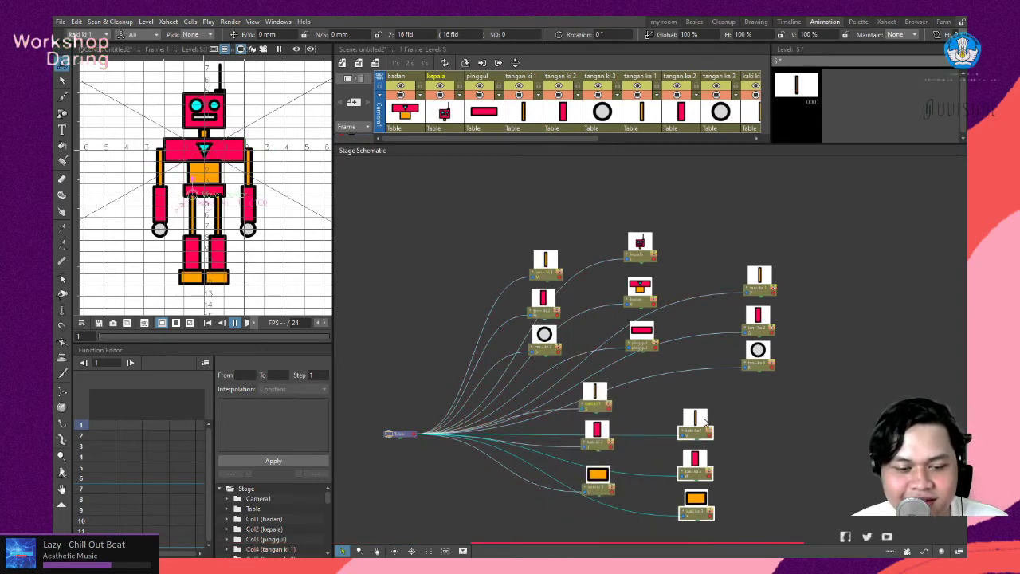
drag(700, 455, 709, 436)
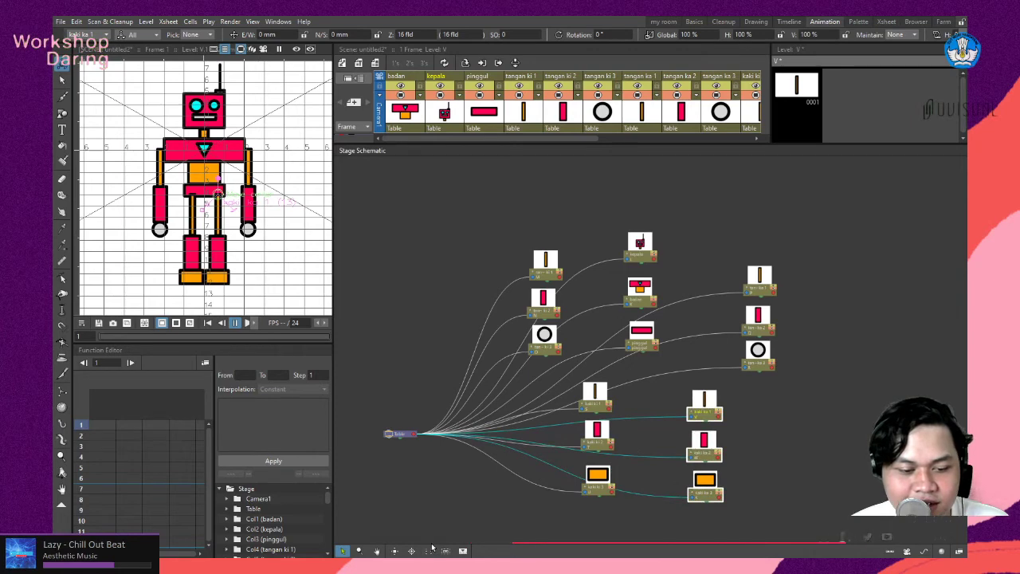
Automatically reorder all nodes in the stage schematic.
click(428, 551)
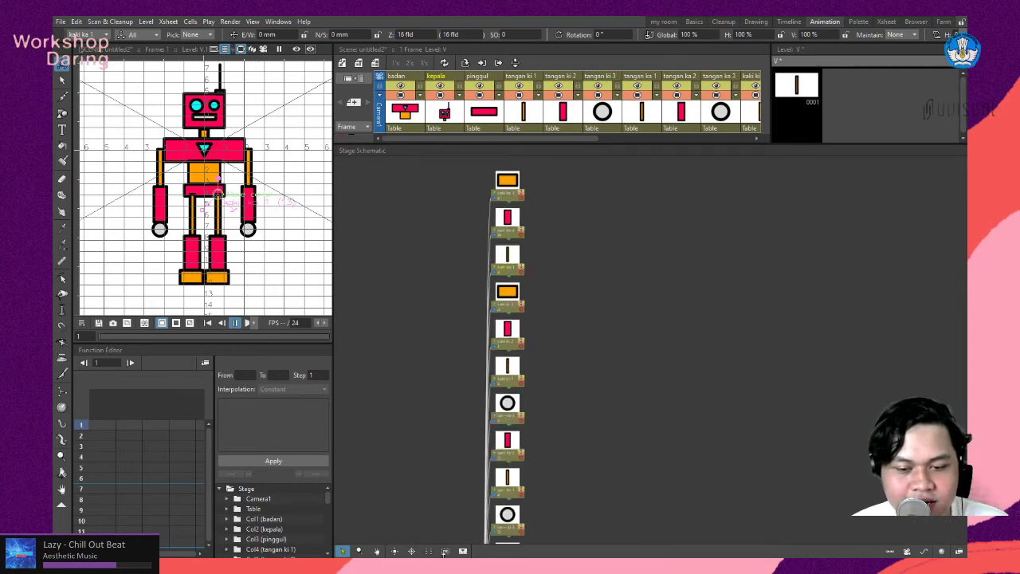
scroll(619, 387, down, 5)
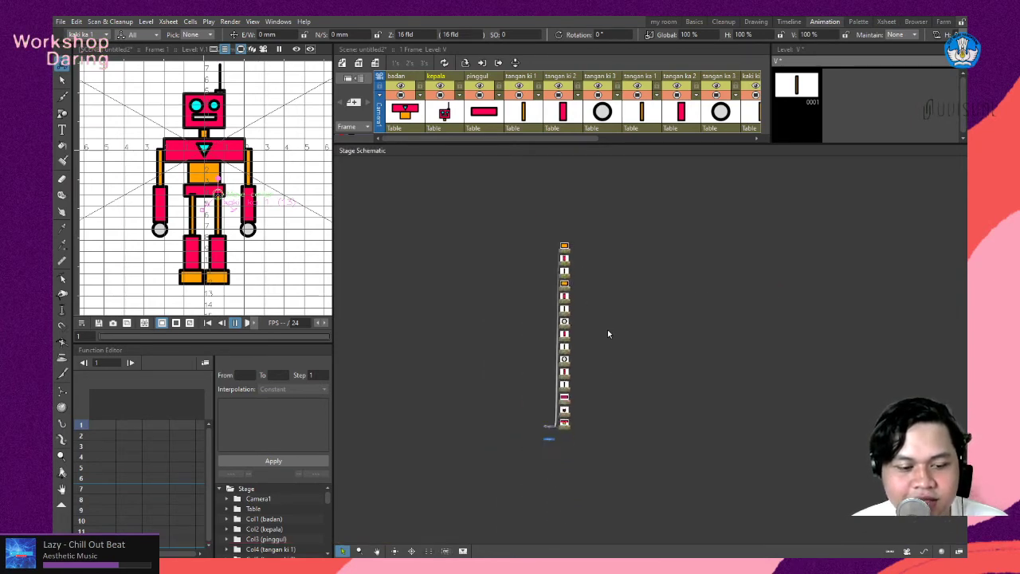
scroll(608, 345, up, 3)
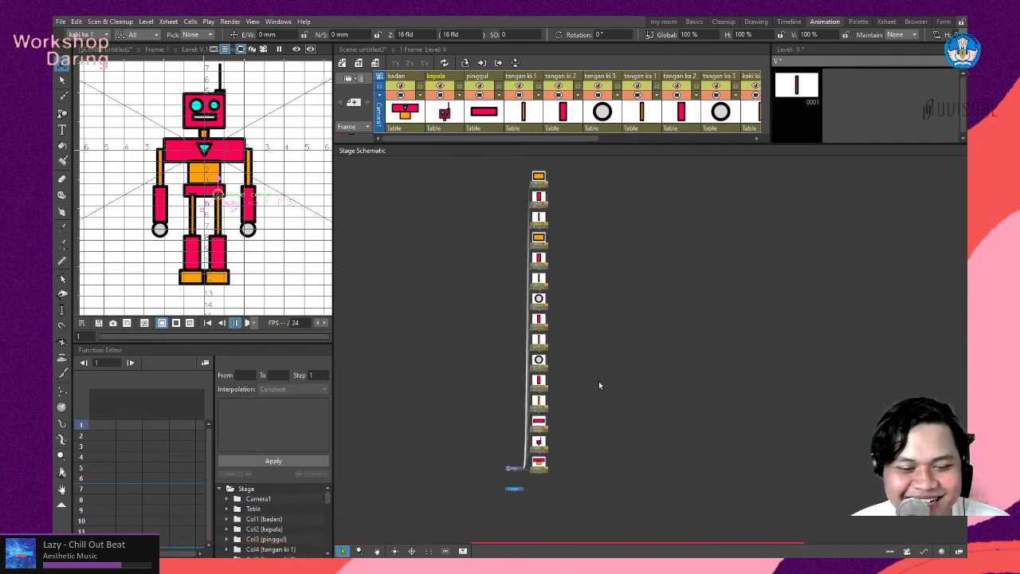
Move the badan node out of the column stack into free space on its right and place the kepala node directly above it.
scroll(606, 427, up, 2)
drag(545, 482, 677, 270)
scroll(636, 354, up, 3)
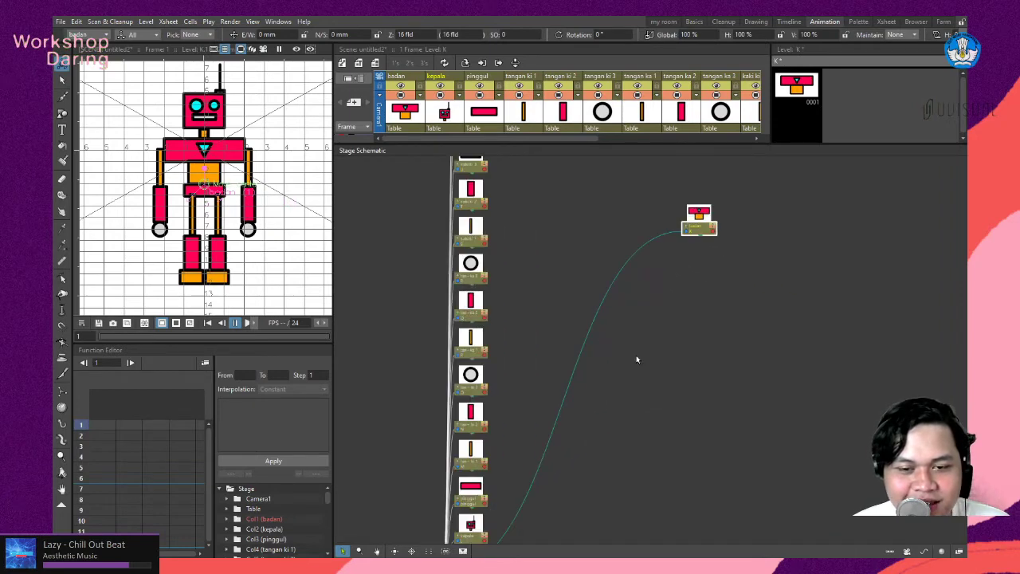
drag(646, 377, 643, 365)
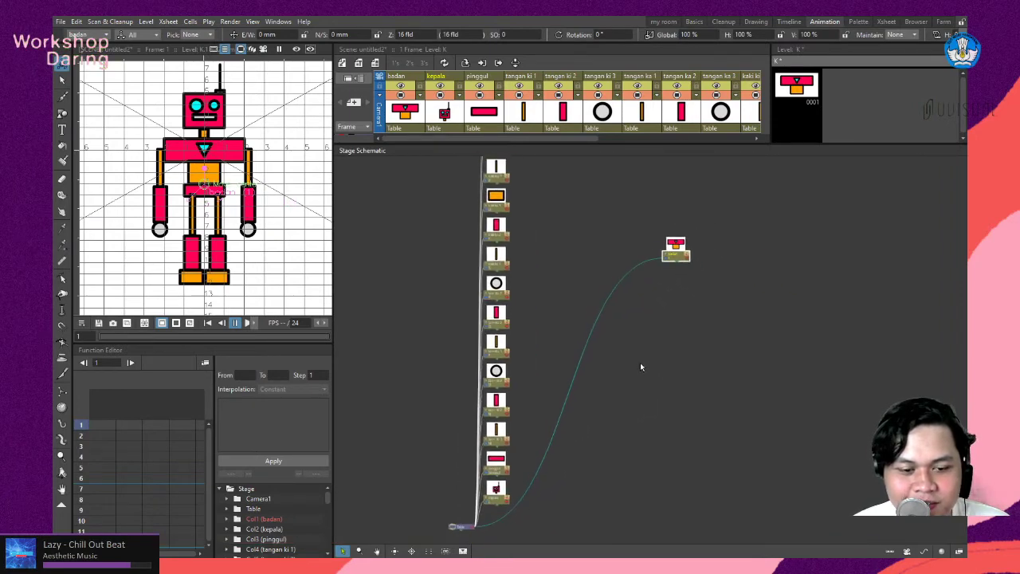
drag(498, 490, 680, 221)
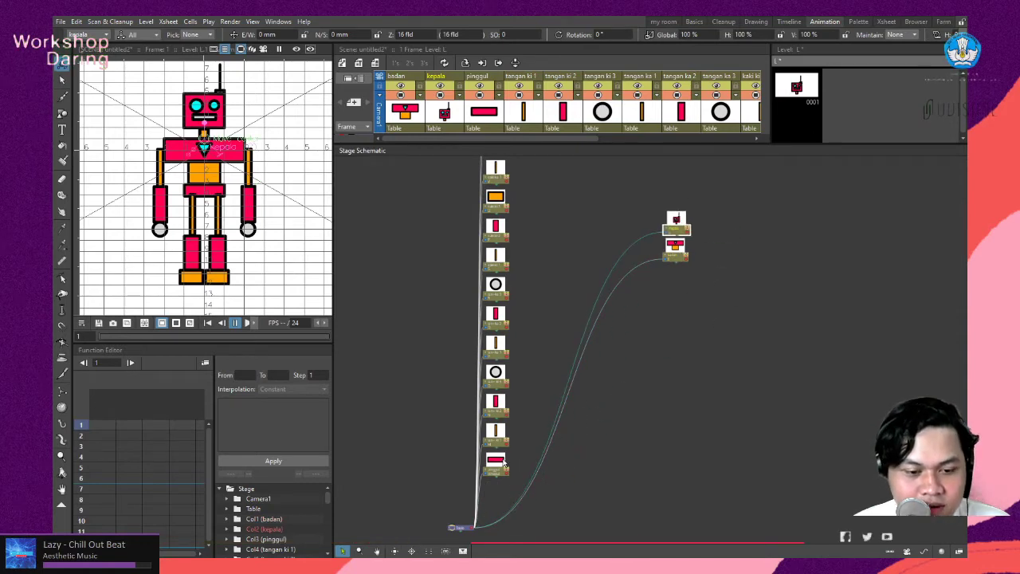
Stack the kaki ka 1, kaki ka 2 and kaki ka 3 nodes in order below and to the right of badan.
drag(578, 244, 568, 322)
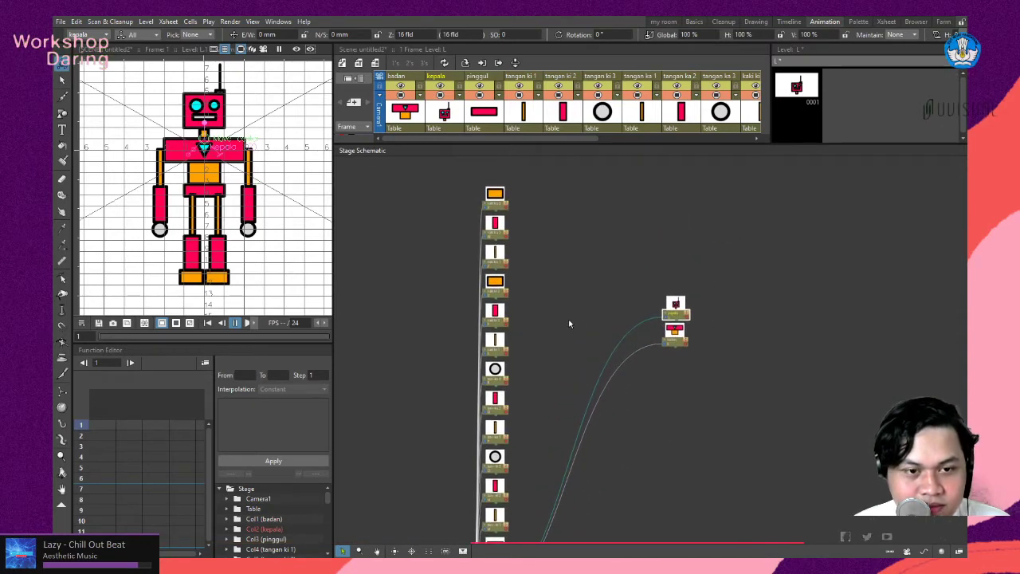
drag(504, 198, 713, 401)
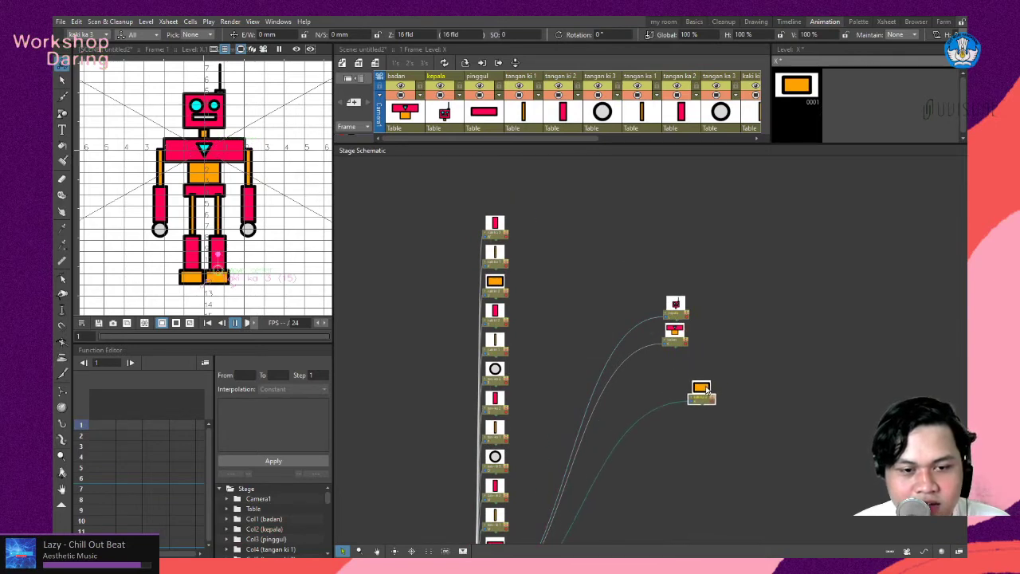
drag(500, 226, 712, 386)
drag(502, 254, 711, 358)
Stack the kaki ki 1, kaki ki 2 and kaki ki 3 nodes in order below badan, left of the kaki ka stack.
drag(498, 341, 655, 359)
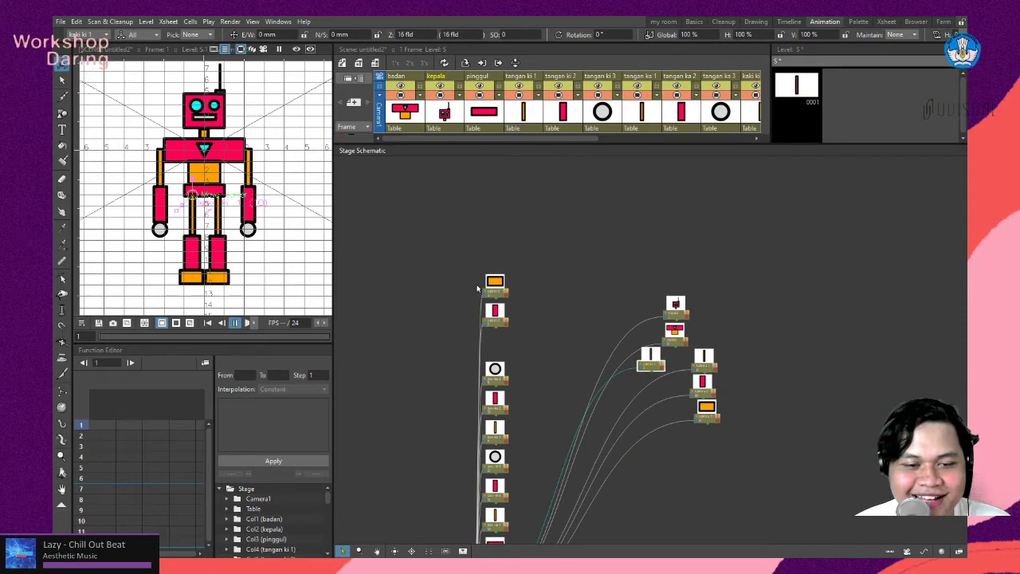
drag(495, 318, 652, 386)
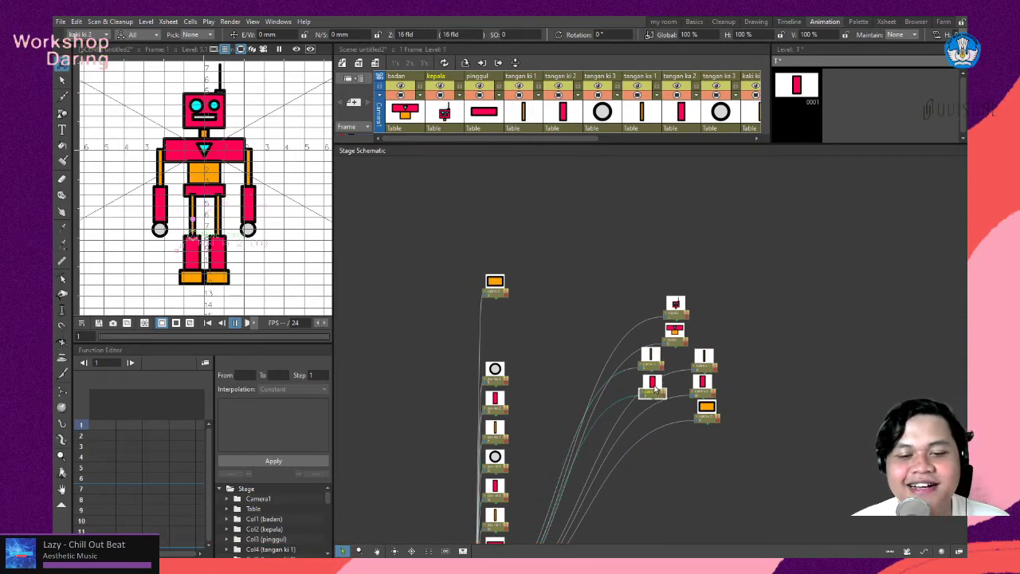
drag(498, 286, 659, 412)
Stack the tangan ka 1, tangan ka 2 and tangan ka 3 nodes in order to the right of kepala and badan.
drag(496, 371, 738, 339)
drag(505, 407, 743, 319)
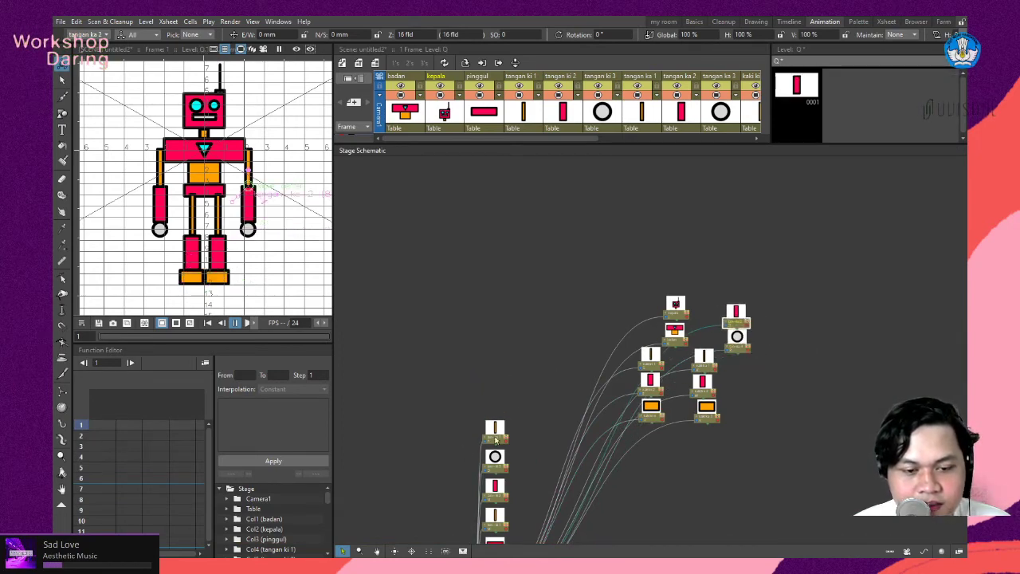
drag(502, 428, 747, 291)
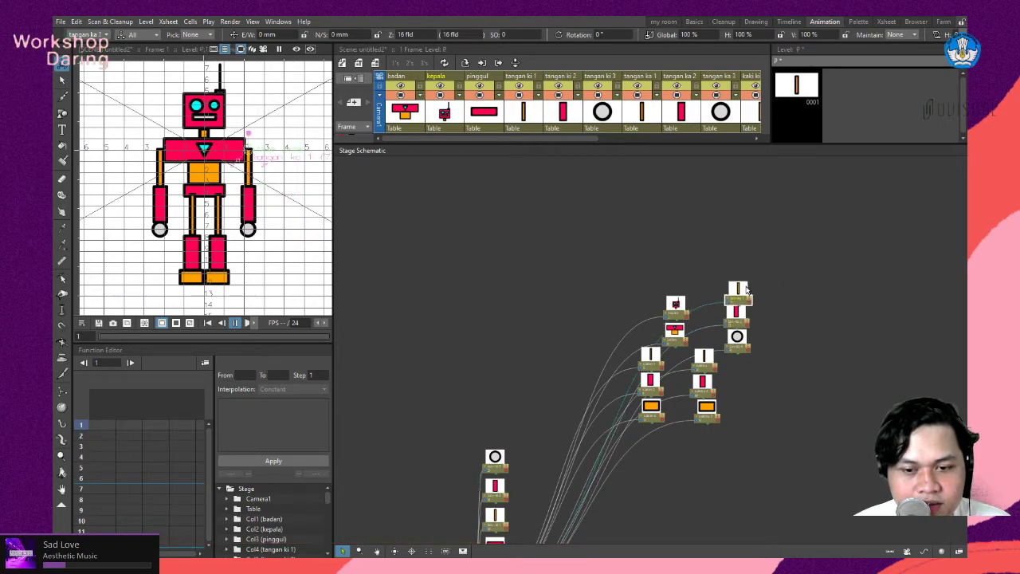
Stack the tangan ki 1, tangan ki 2 and tangan ki 3 nodes in order to the left of kepala and badan.
drag(503, 457, 622, 344)
drag(504, 494, 621, 327)
drag(497, 517, 614, 299)
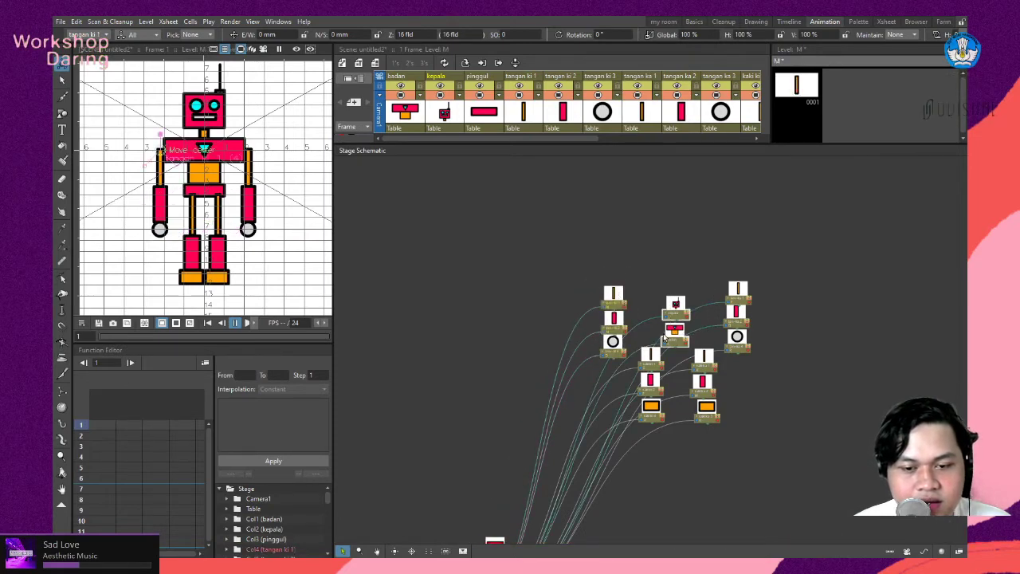
Raise the kepala and badan nodes together and place the pinggul node between badan and the leg stacks.
drag(681, 306, 683, 265)
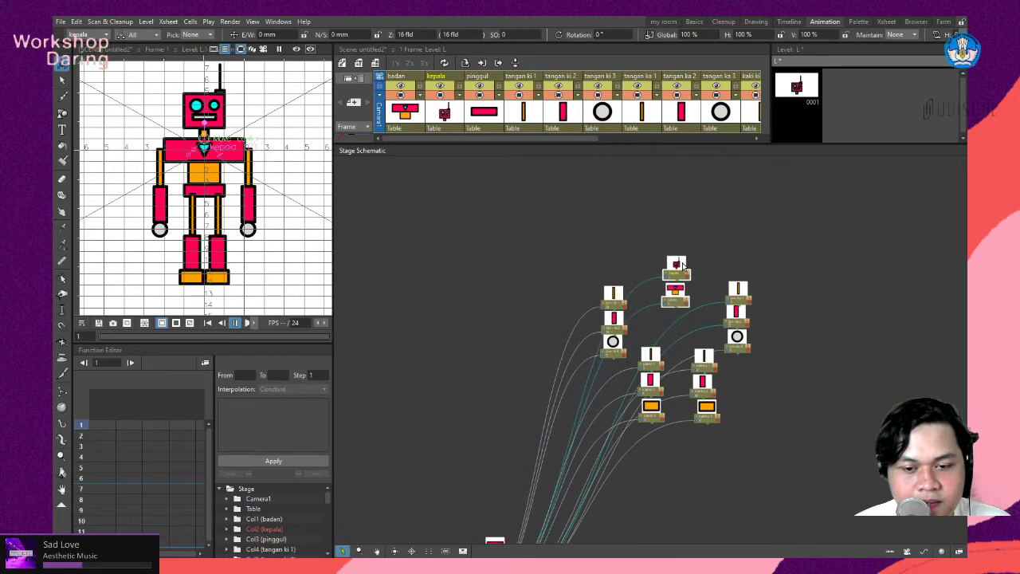
drag(495, 539, 675, 327)
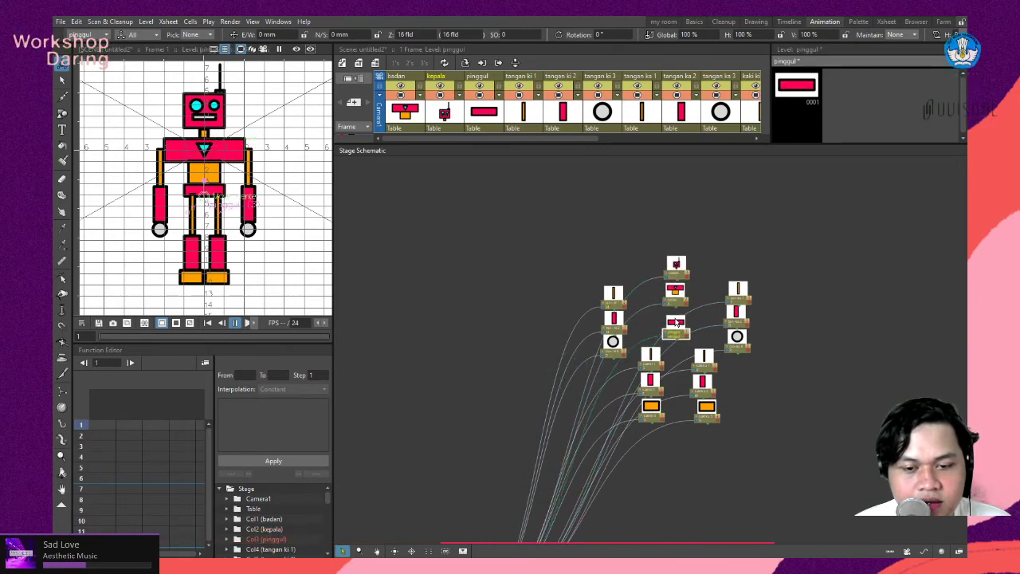
Move the Table node up to the left of the arranged body-part nodes.
scroll(675, 327, down, 3)
scroll(590, 487, up, 4)
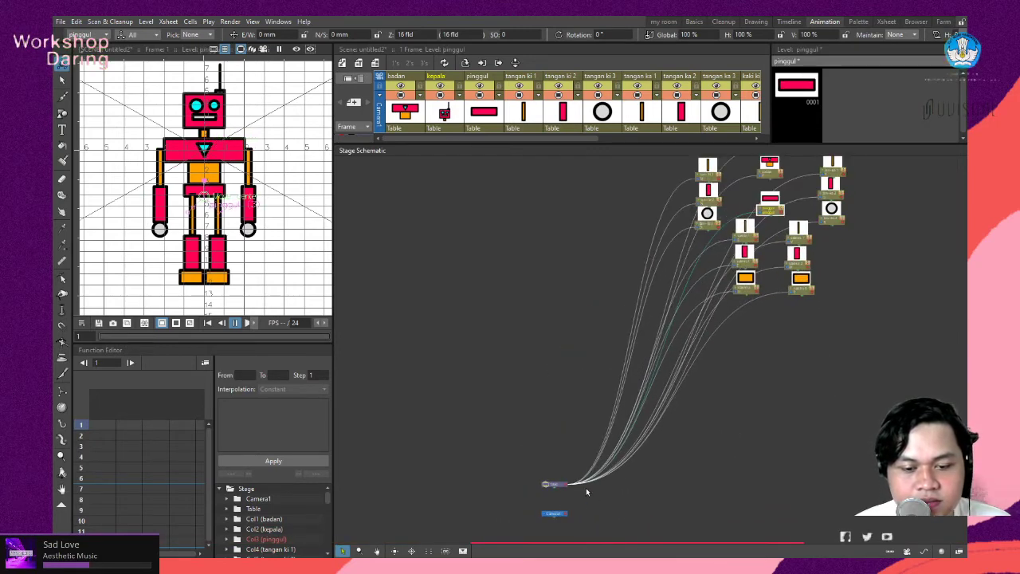
drag(556, 490, 620, 259)
scroll(701, 402, up, 4)
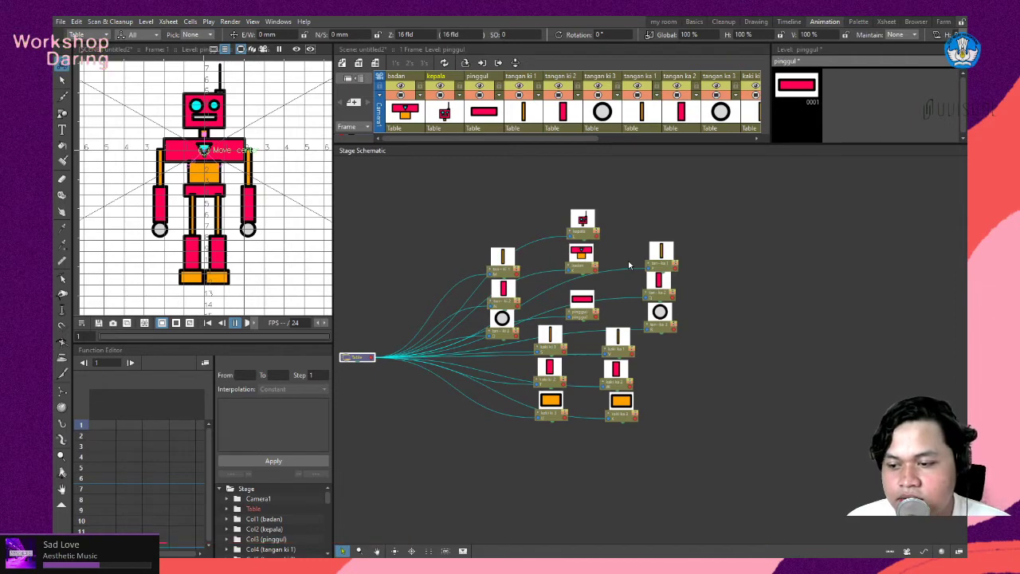
scroll(721, 313, up, 2)
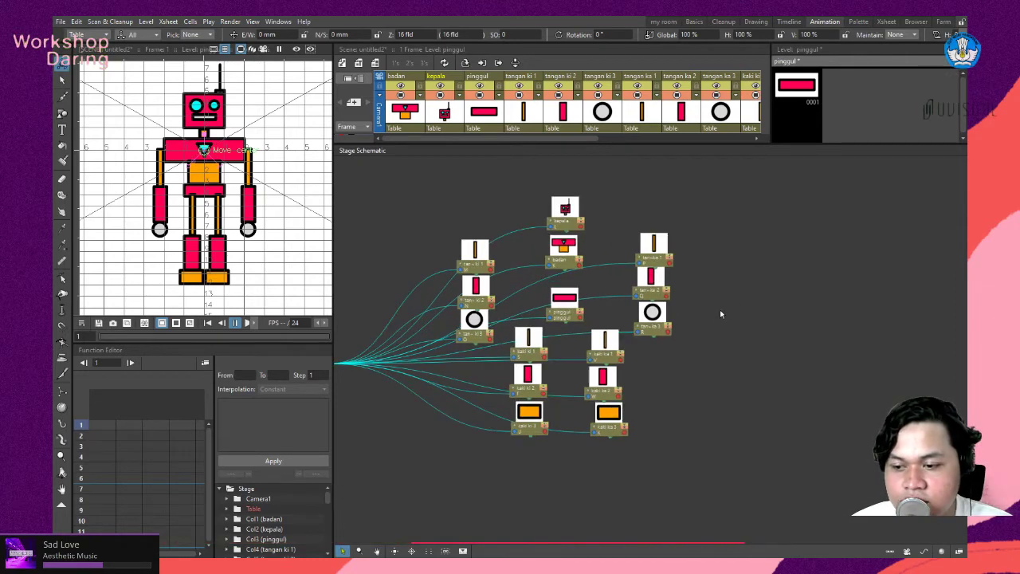
scroll(867, 379, up, 3)
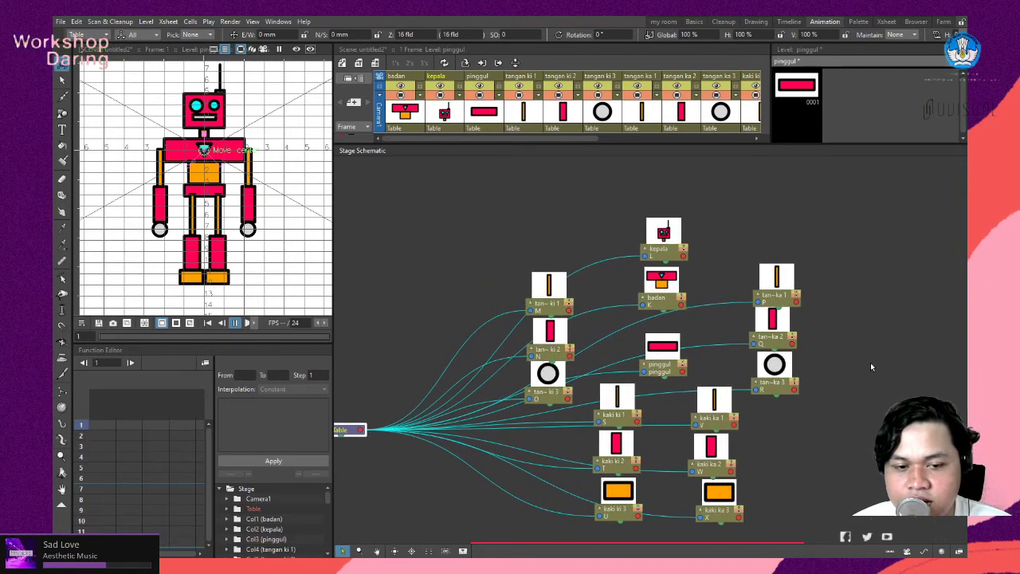
drag(871, 362, 886, 362)
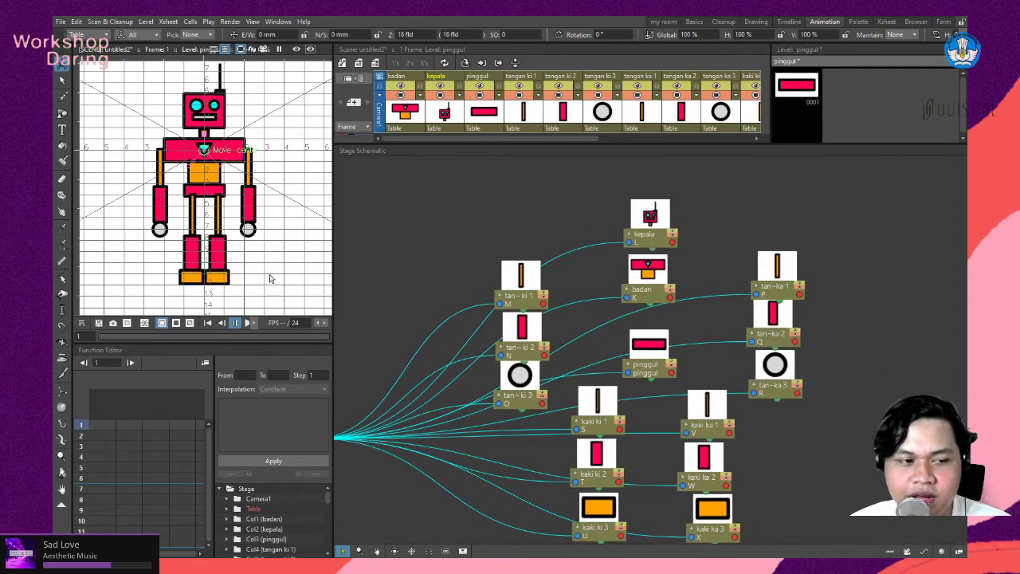
click(204, 189)
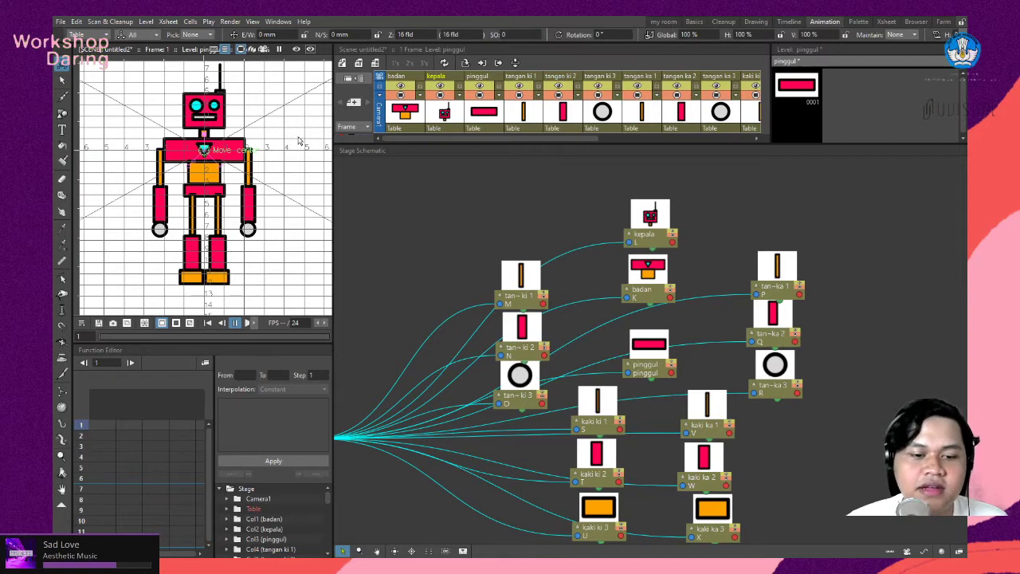
Link the tangan ki chain as parents: tangan ki 3 to tangan ki 2, tangan ki 2 to tangan ki 1, and tangan ki 1 to badan.
click(539, 380)
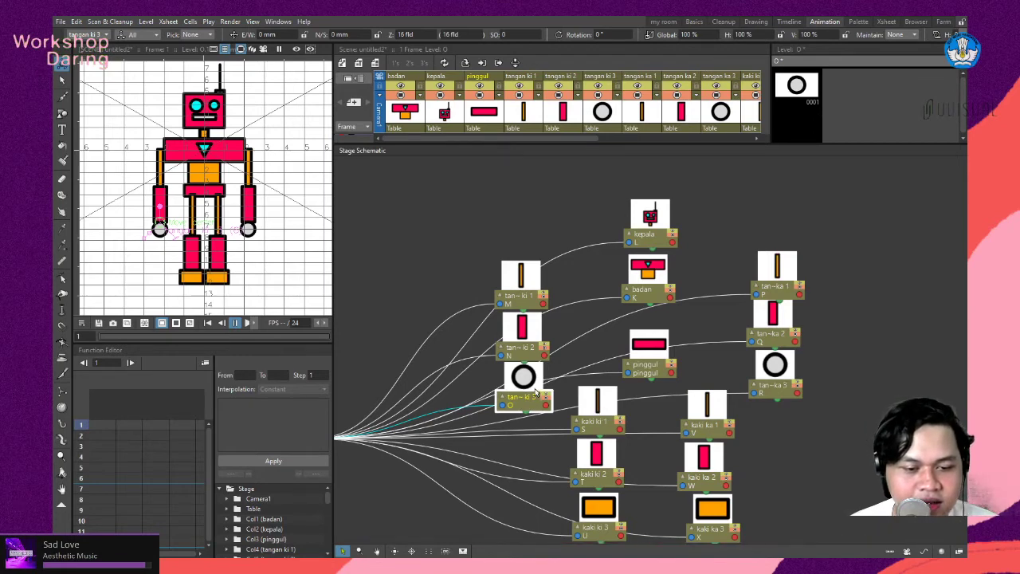
drag(536, 390, 535, 395)
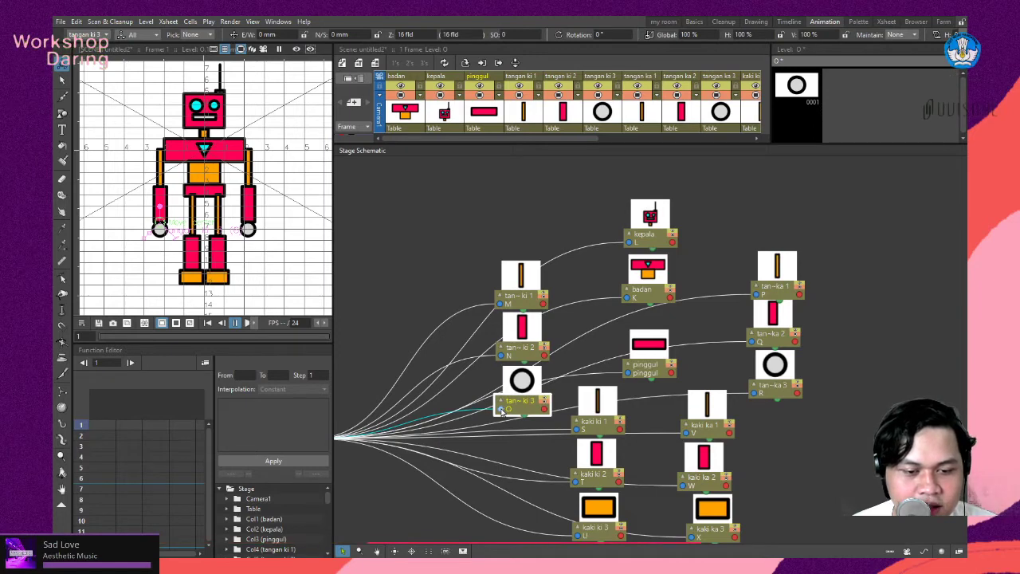
click(546, 360)
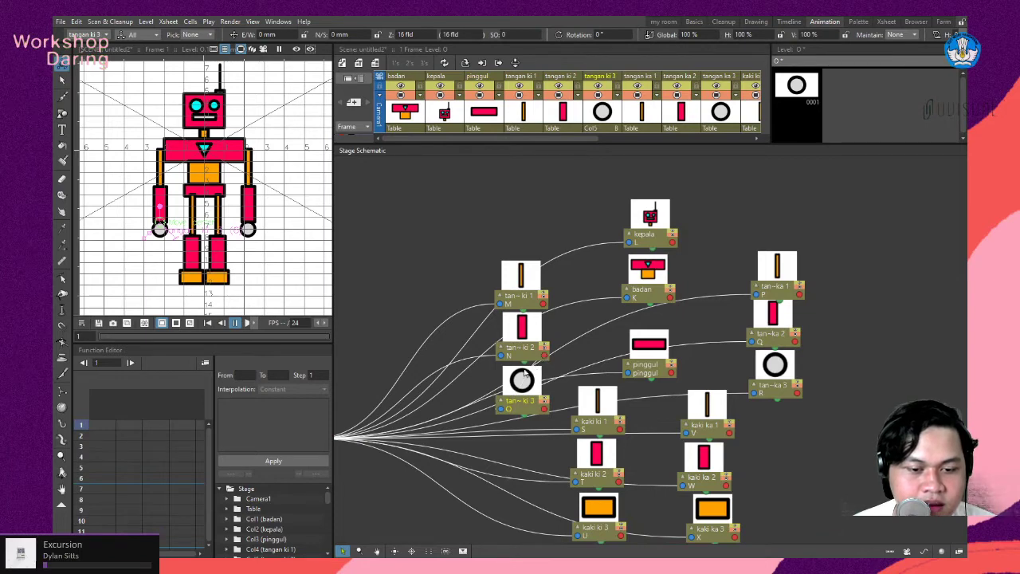
click(503, 356)
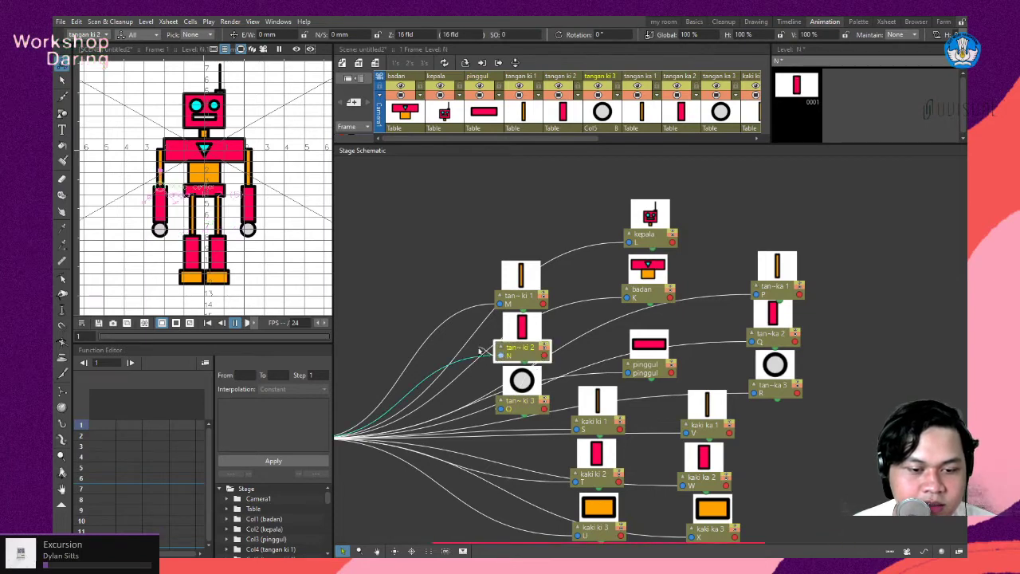
click(543, 307)
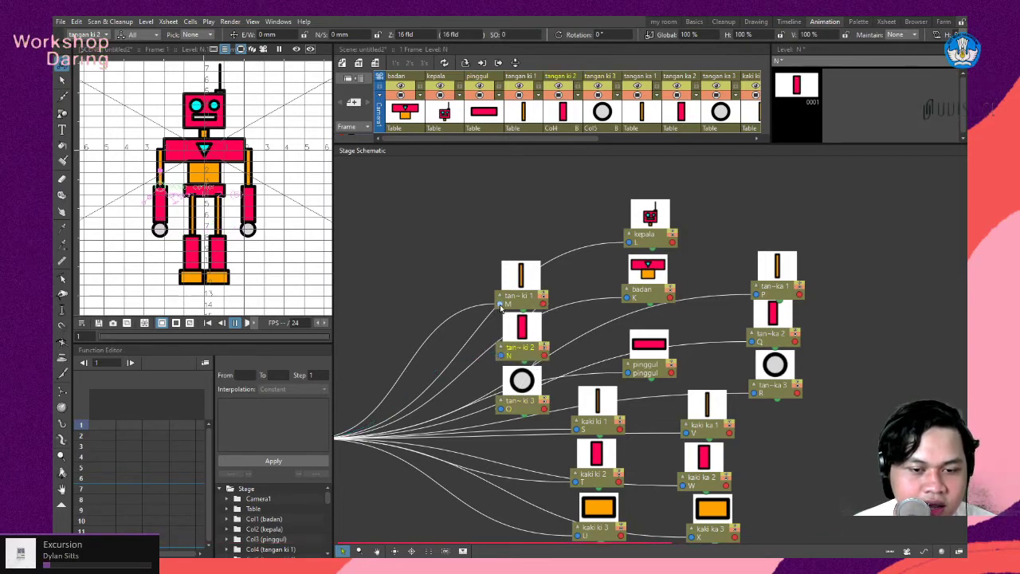
drag(543, 303, 672, 298)
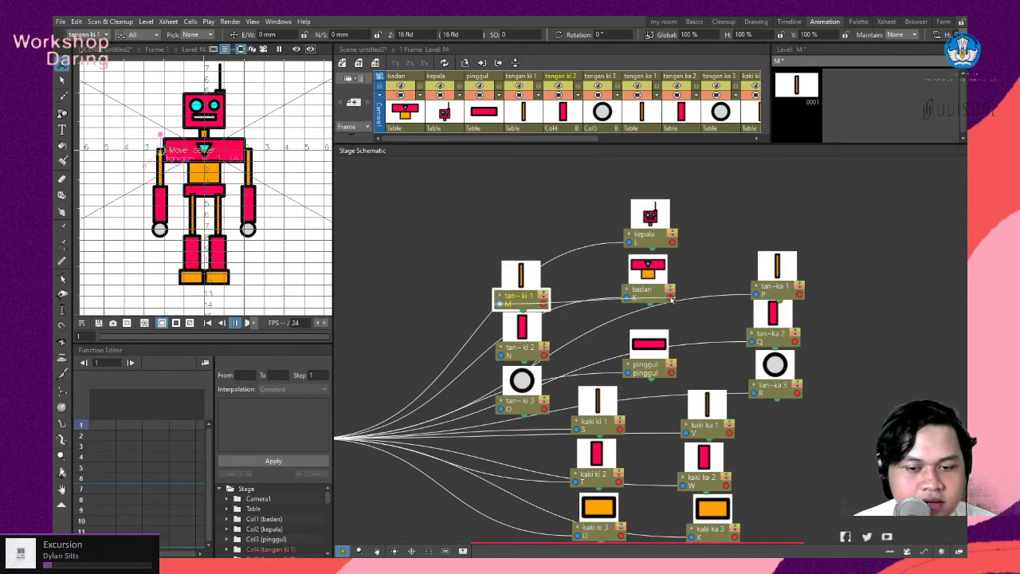
click(659, 315)
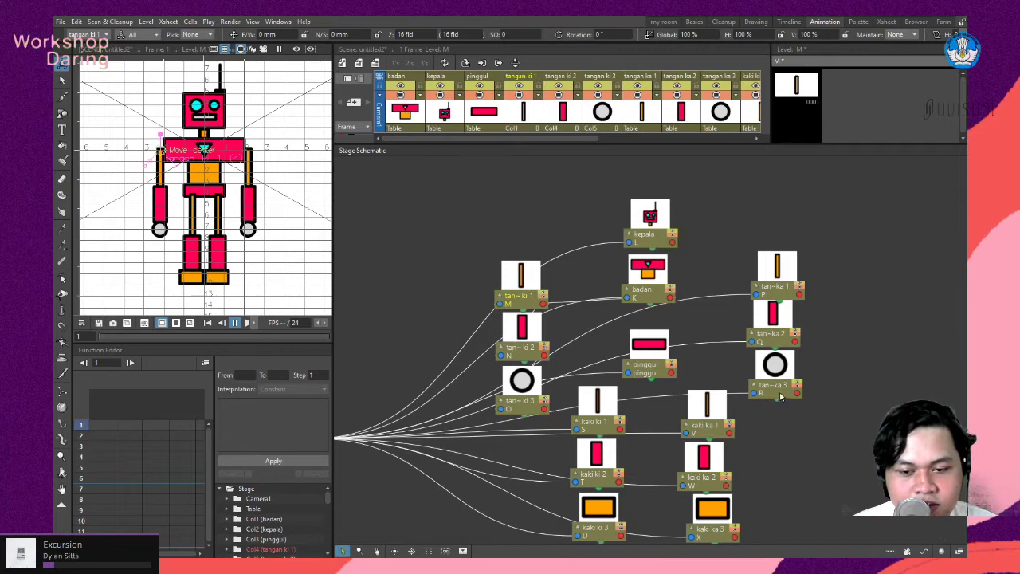
Link tangan ka 3 to tangan ka 2, tangan ka 2 to tangan ka 1, and tangan ka 1 to badan.
click(753, 394)
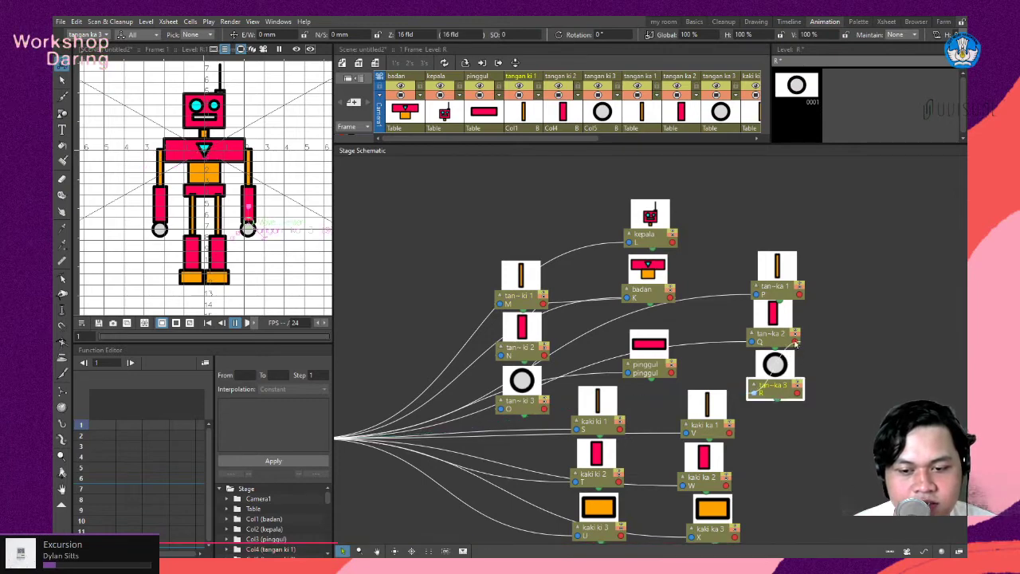
click(754, 345)
drag(756, 294, 672, 300)
Link the kepala node to badan so the head follows the torso.
scroll(702, 303, down, 4)
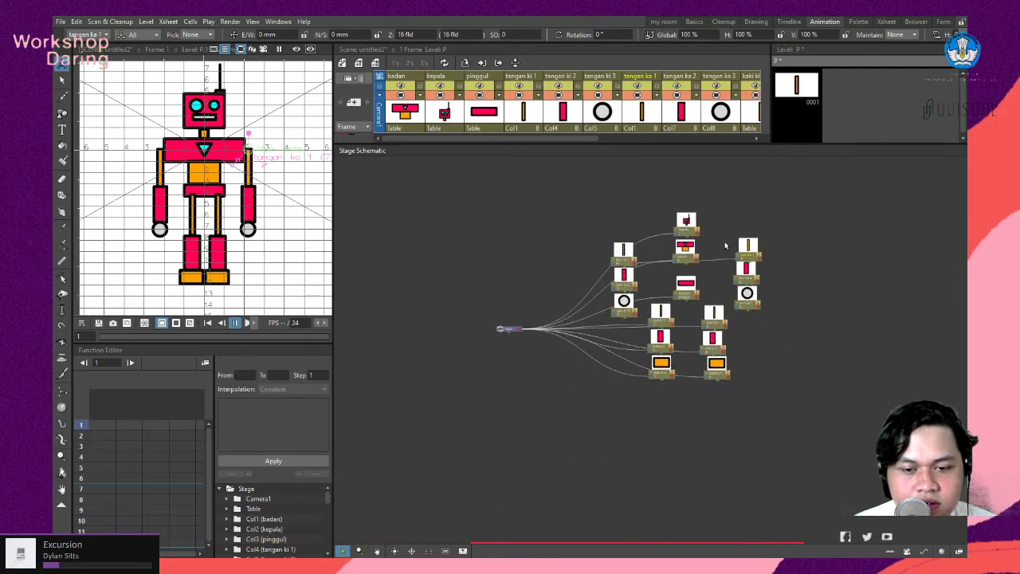
scroll(729, 255, up, 3)
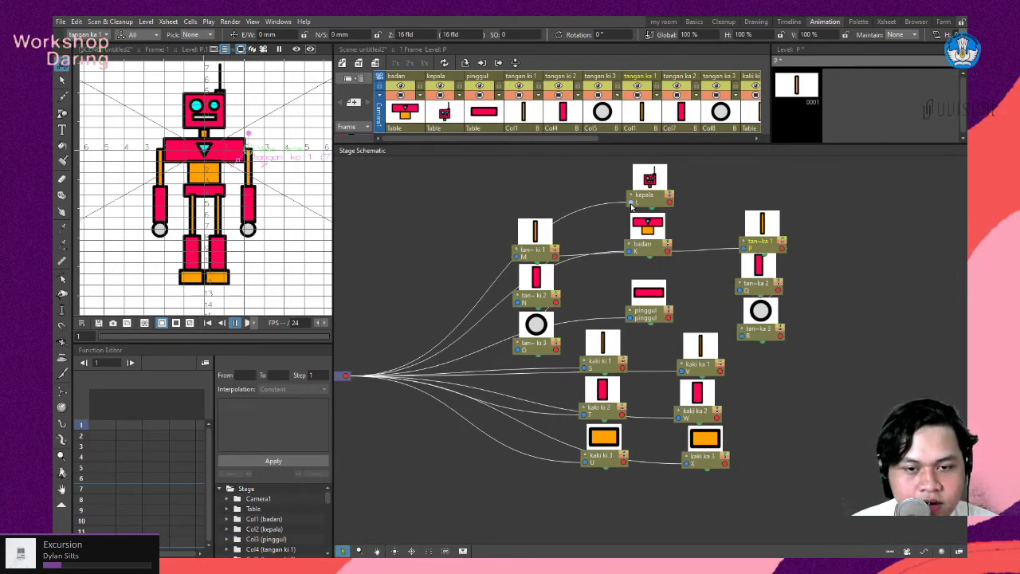
scroll(631, 205, up, 4)
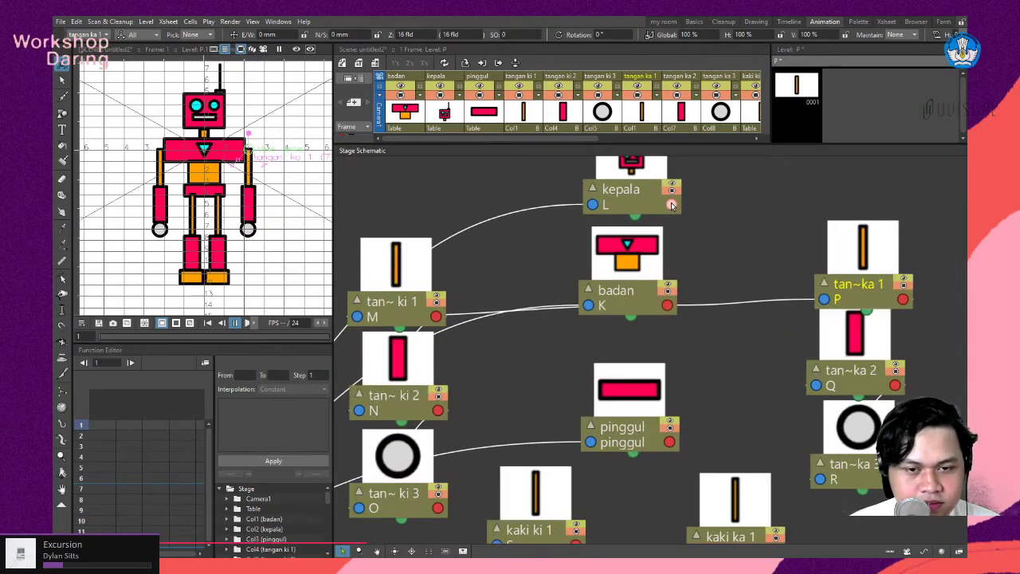
scroll(672, 205, down, 5)
scroll(700, 190, up, 4)
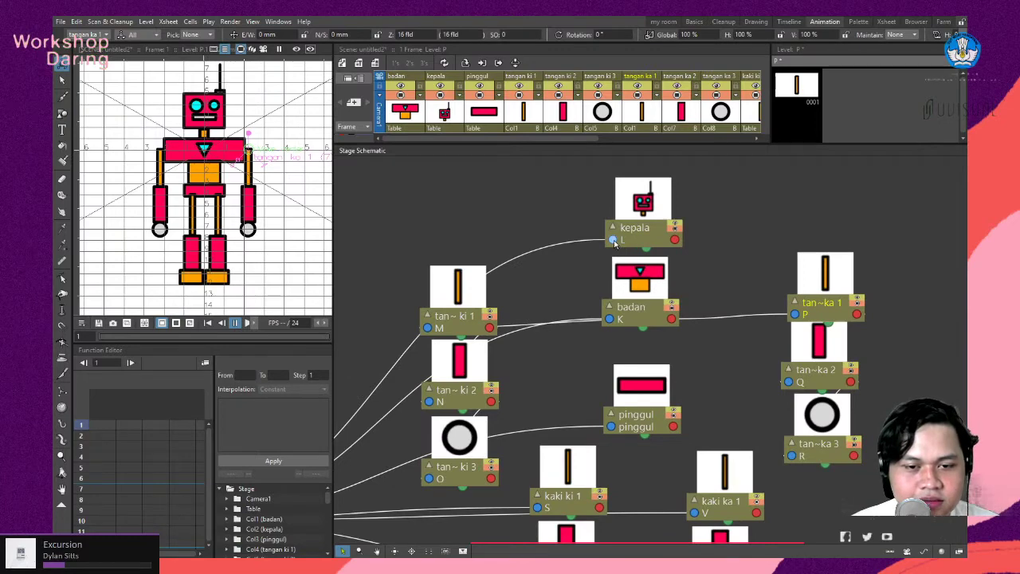
drag(613, 239, 669, 323)
scroll(755, 249, down, 3)
scroll(742, 240, up, 2)
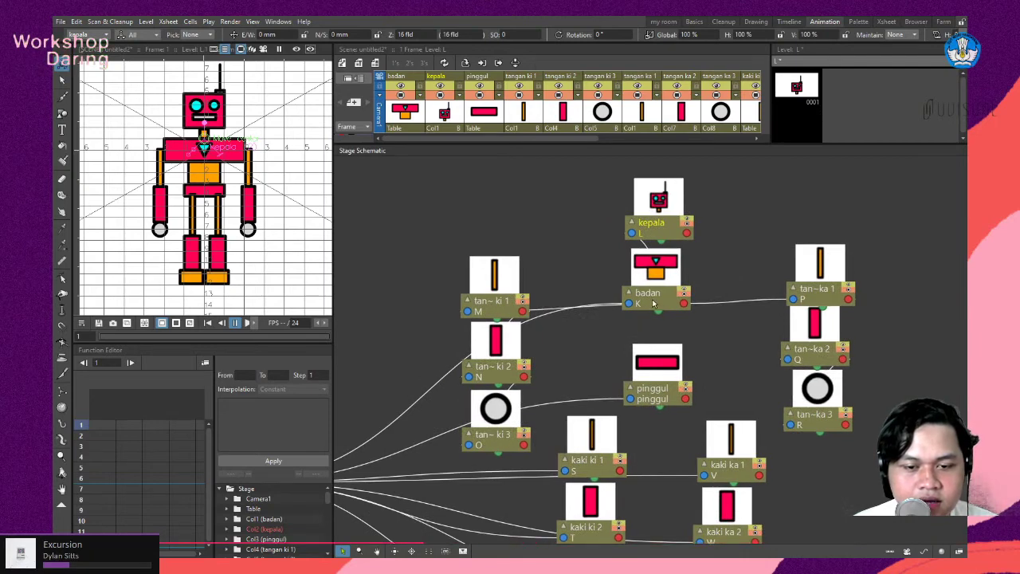
Link the badan node to pinggul so the torso follows the hips.
click(691, 245)
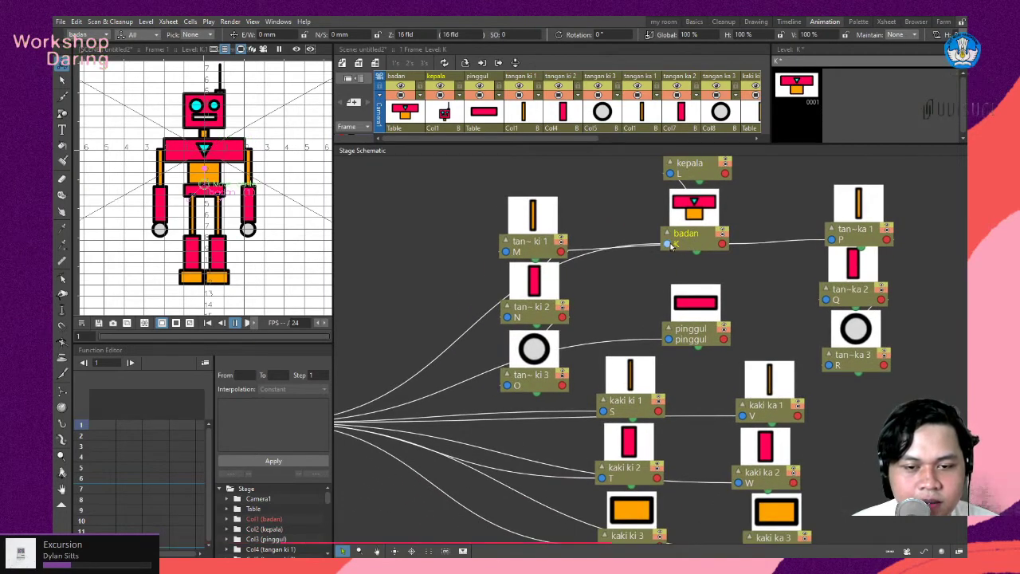
drag(640, 215, 622, 249)
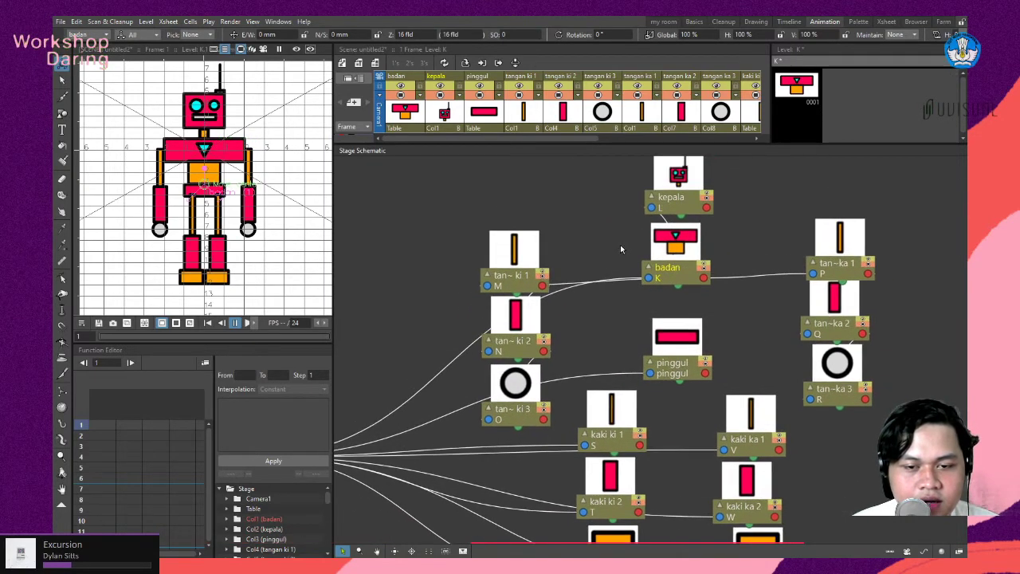
click(653, 282)
drag(683, 329, 652, 380)
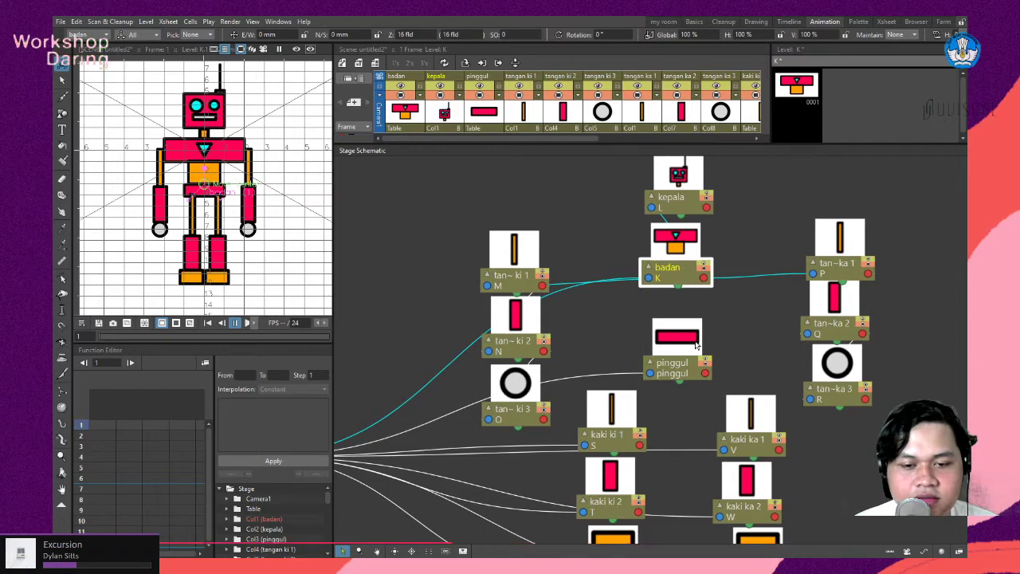
drag(715, 311, 706, 379)
Link both leg chains upward, kaki 3 to kaki 2 to kaki 1 on each side, and attach kaki ki 1 and kaki ka 1 to pinggul.
scroll(732, 325, down, 5)
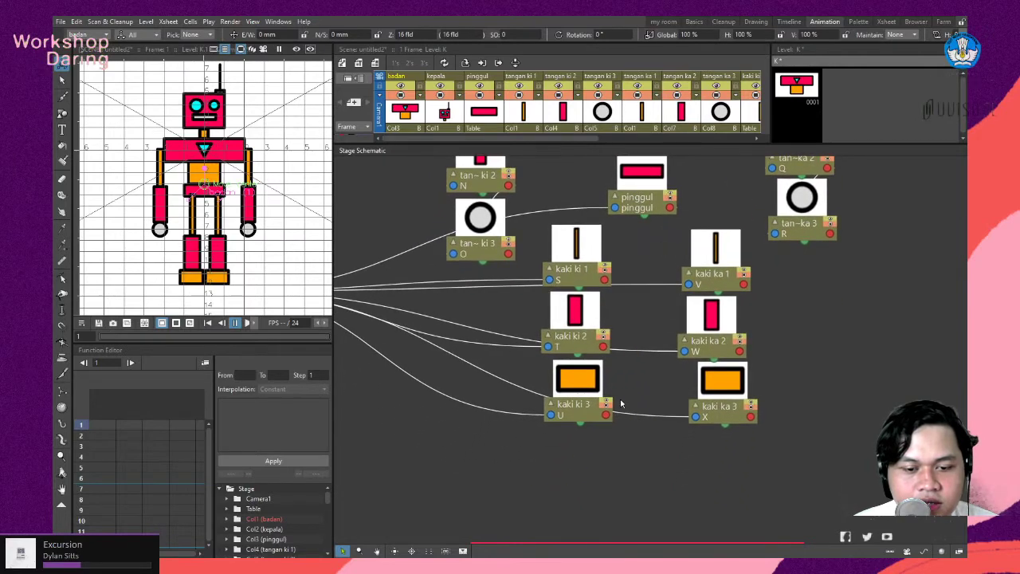
click(556, 419)
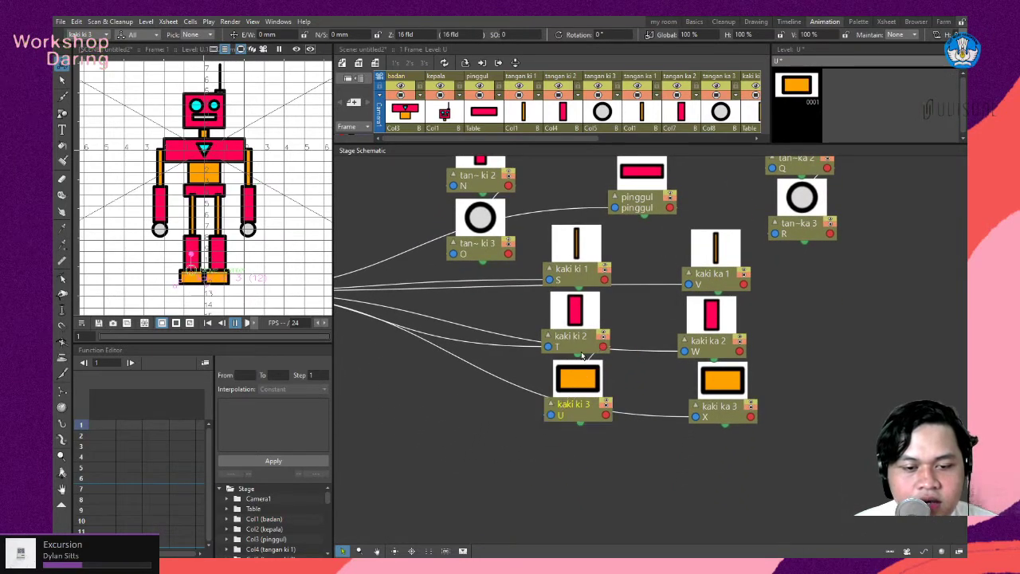
click(549, 351)
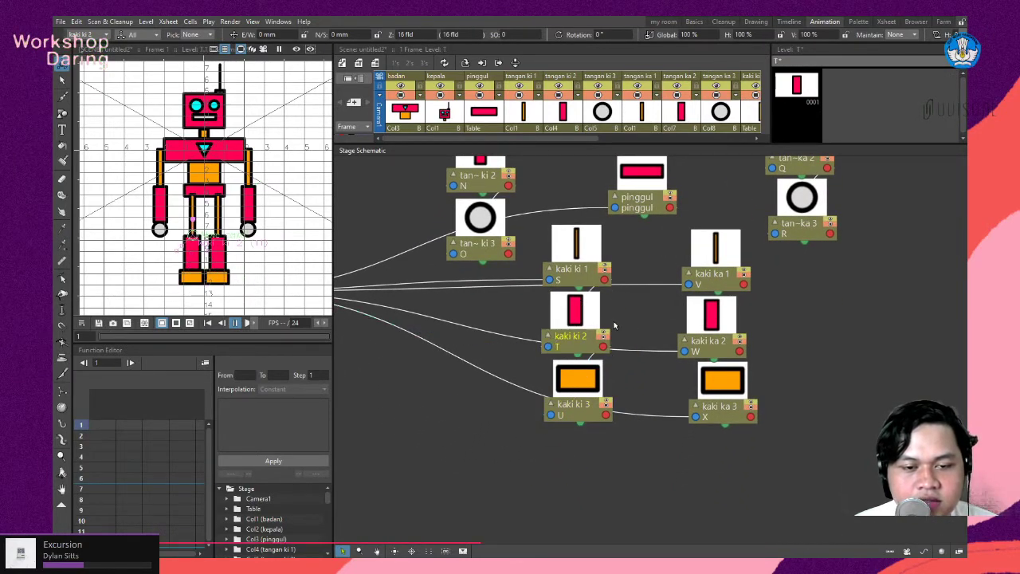
drag(550, 279, 670, 209)
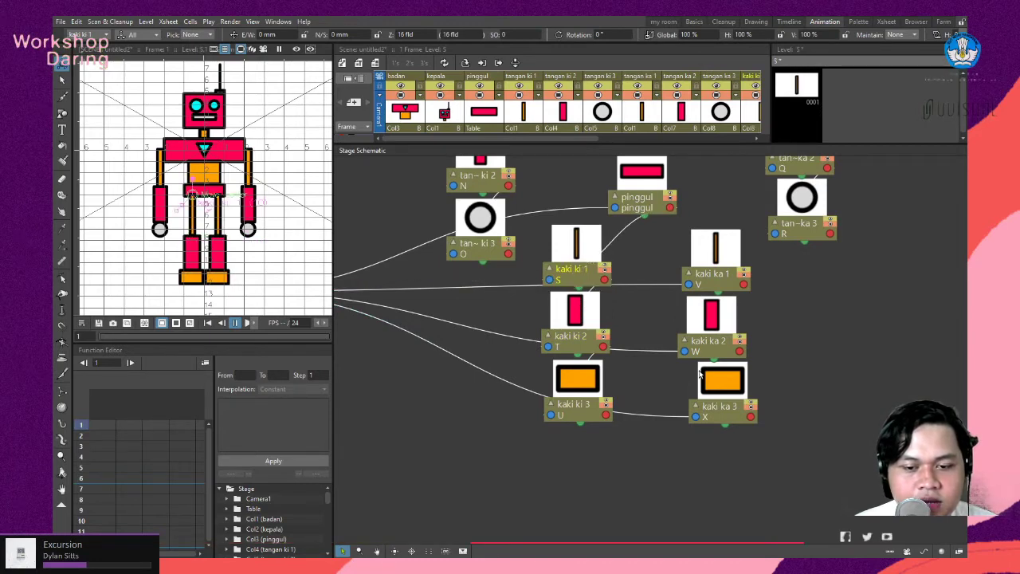
drag(694, 416, 737, 297)
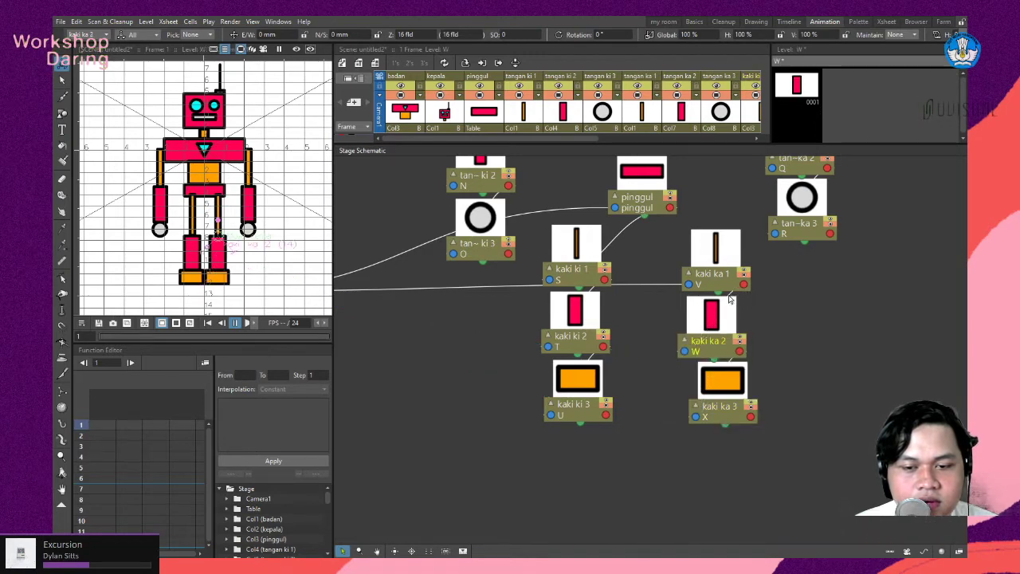
click(705, 276)
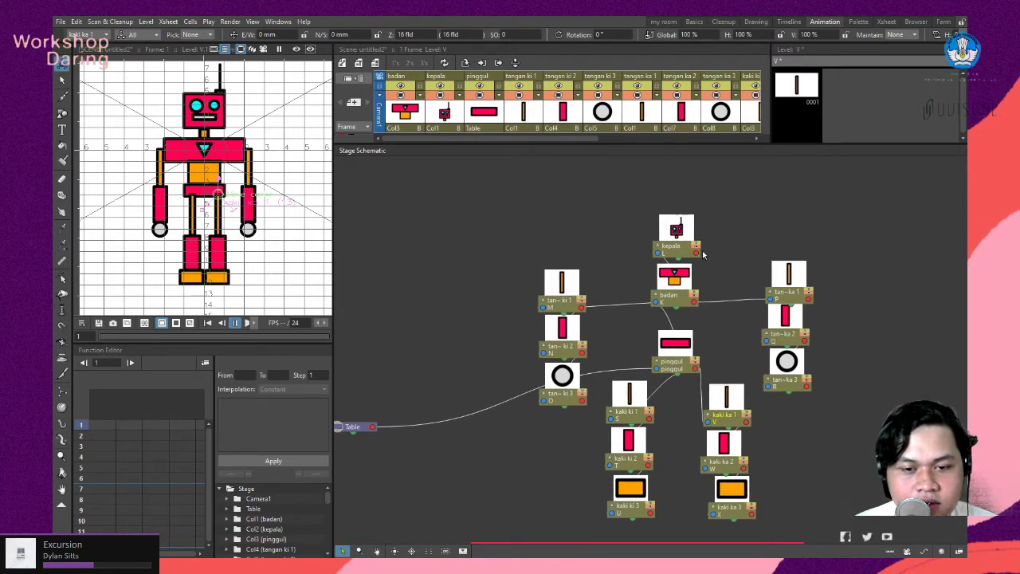
Move the Table node below the leg nodes, centered under the body-shaped node arrangement.
drag(462, 391, 562, 226)
drag(458, 273, 782, 448)
drag(854, 407, 613, 453)
scroll(683, 463, down, 2)
scroll(699, 431, up, 2)
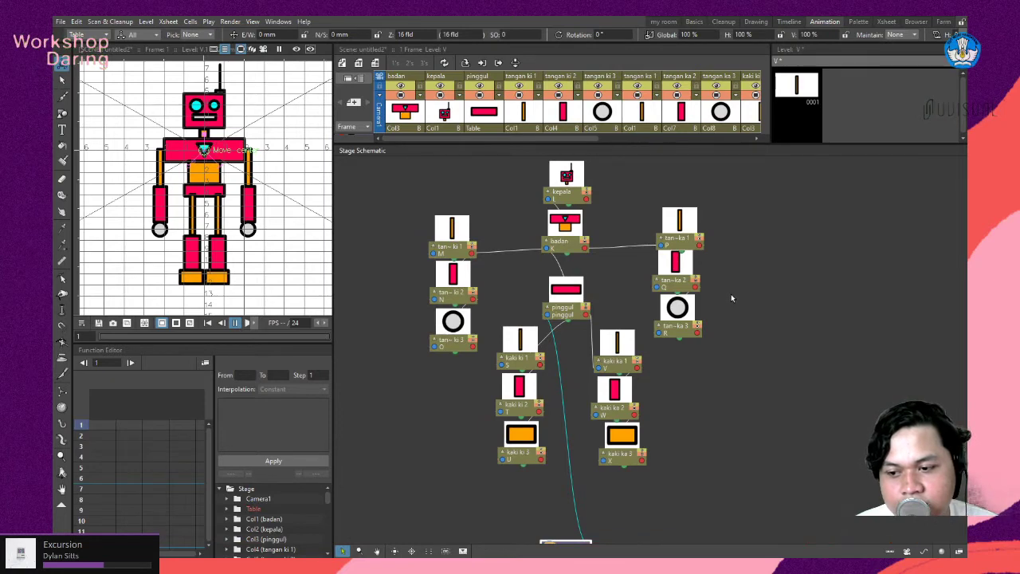
scroll(731, 293, down, 4)
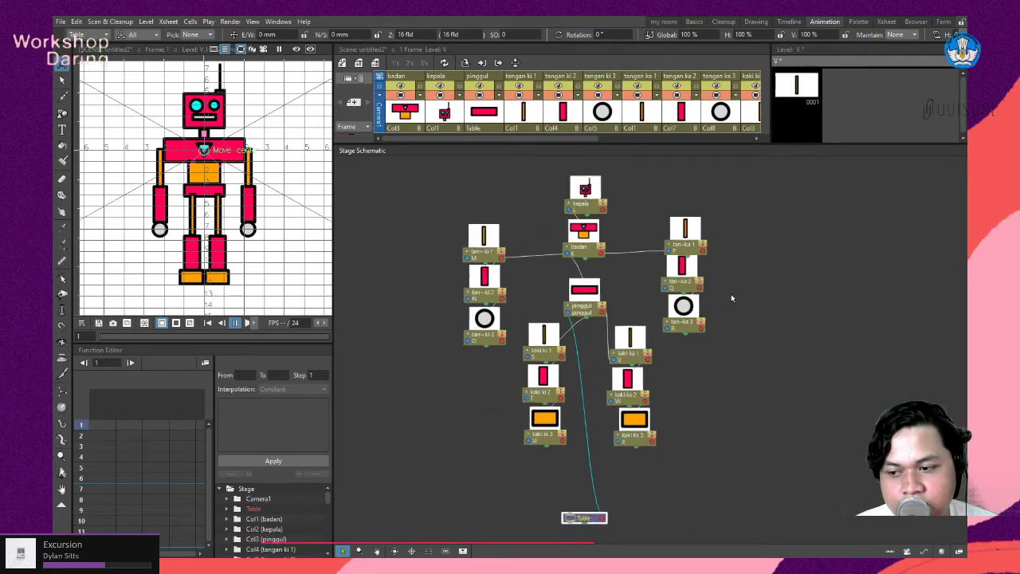
scroll(750, 349, up, 3)
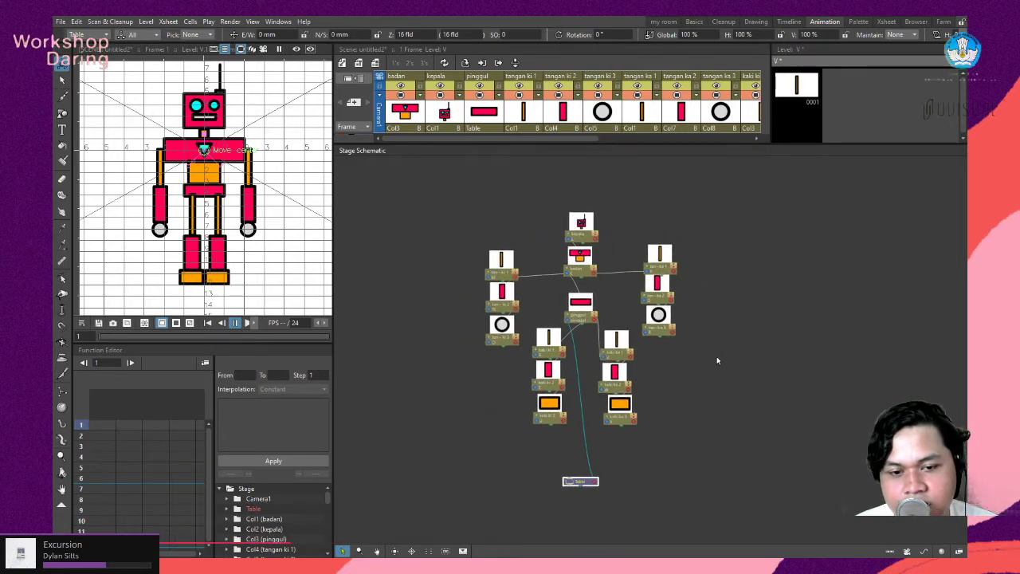
Select the pinggul node and hide the field guide in the scene viewer.
click(569, 311)
drag(630, 324, 623, 322)
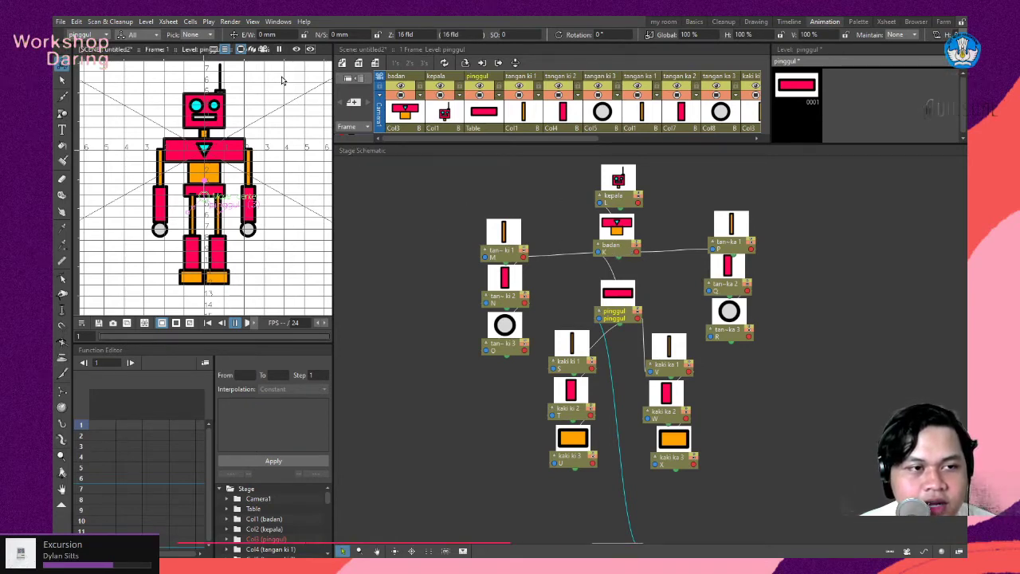
click(227, 49)
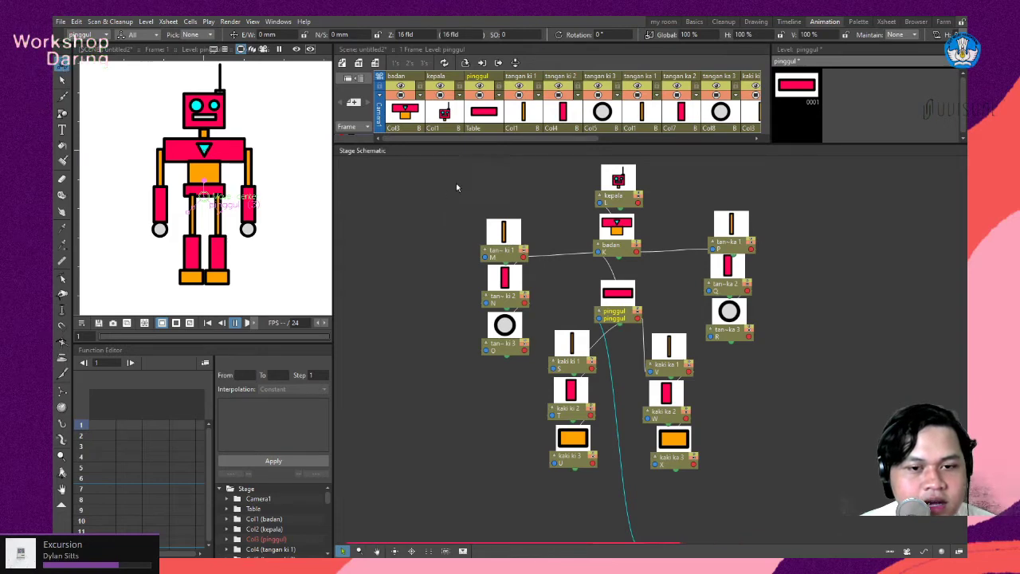
Set the Animate tool to Rotation mode and try tilting kepala slightly about its neck, undoing the tilt.
click(628, 184)
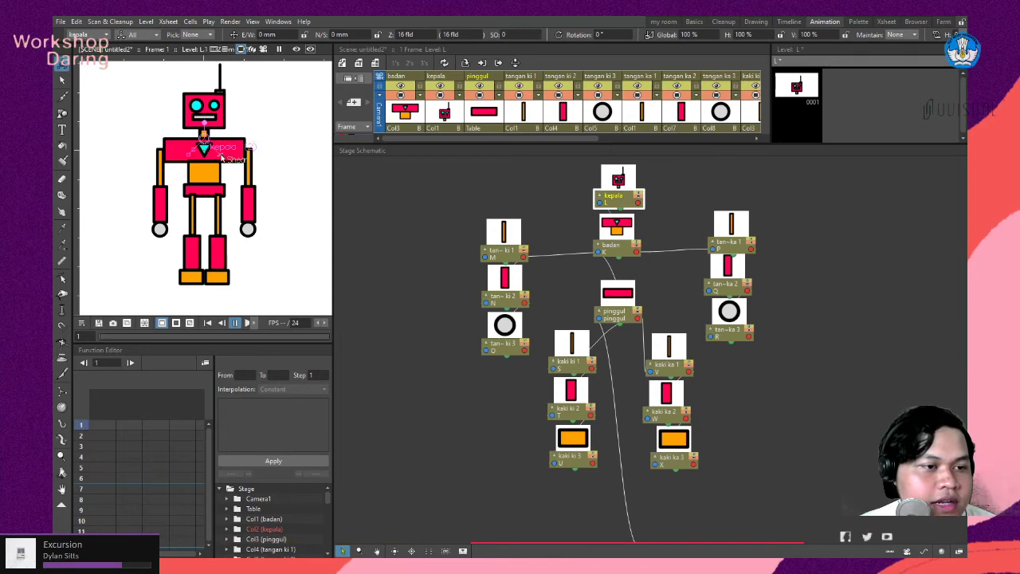
click(146, 63)
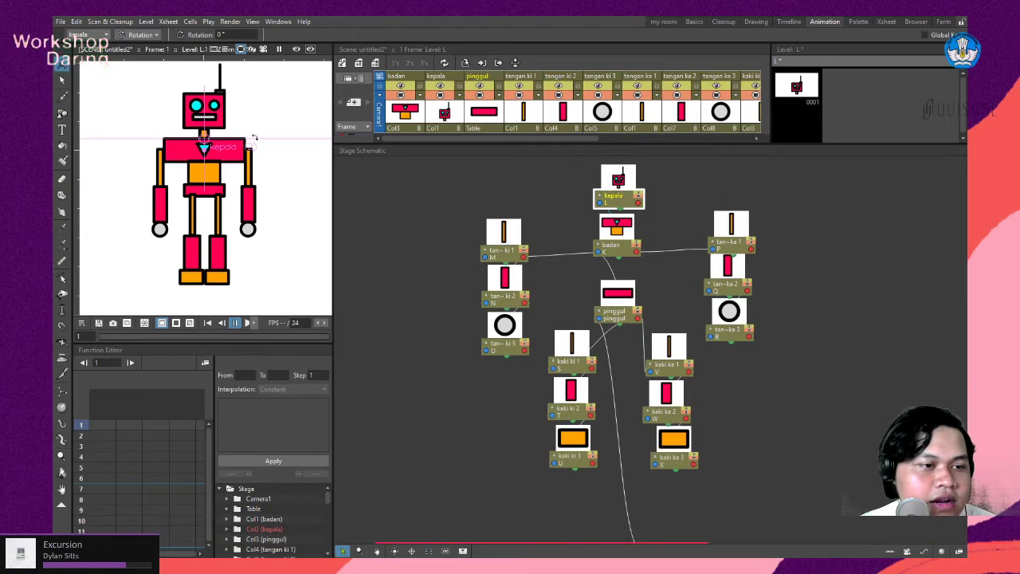
mouse_move(254, 137)
mouse_down()
mouse_move(257, 164)
mouse_move(246, 115)
mouse_move(240, 139)
mouse_up()
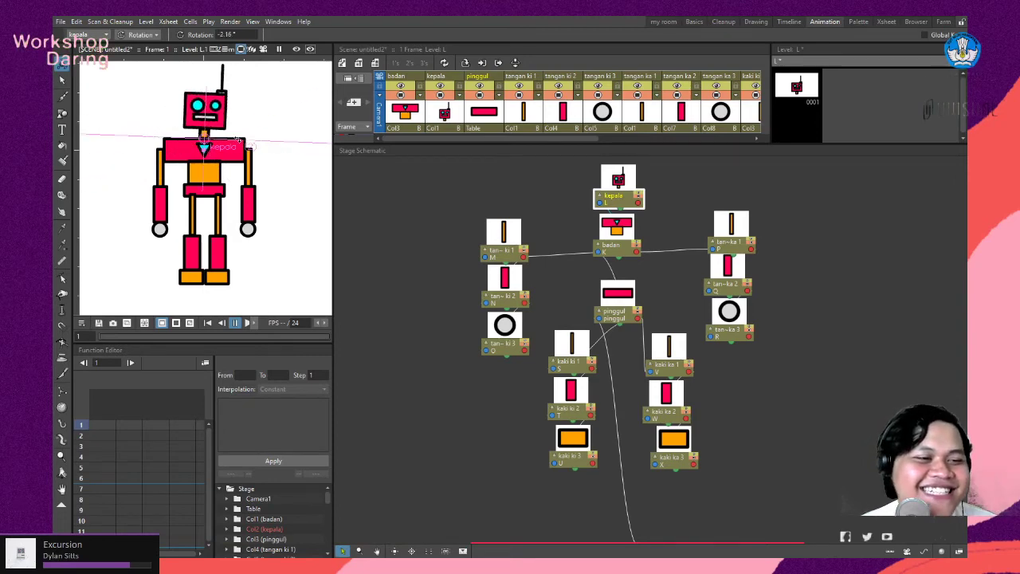
key(ctrl+z)
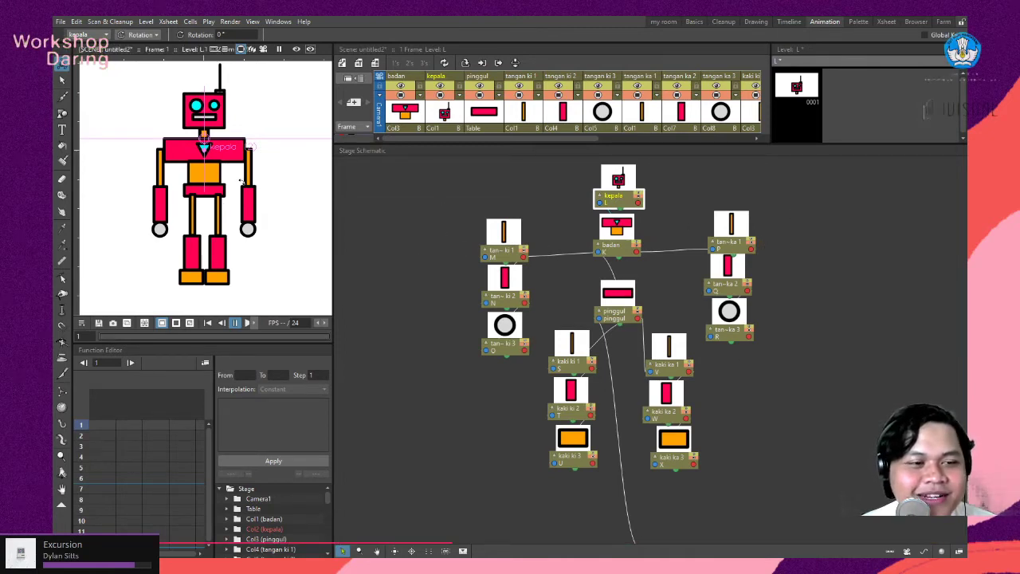
Try rotating tangan ka 1 outward about its shoulder to test the arm chain, and undo the rotation.
click(740, 232)
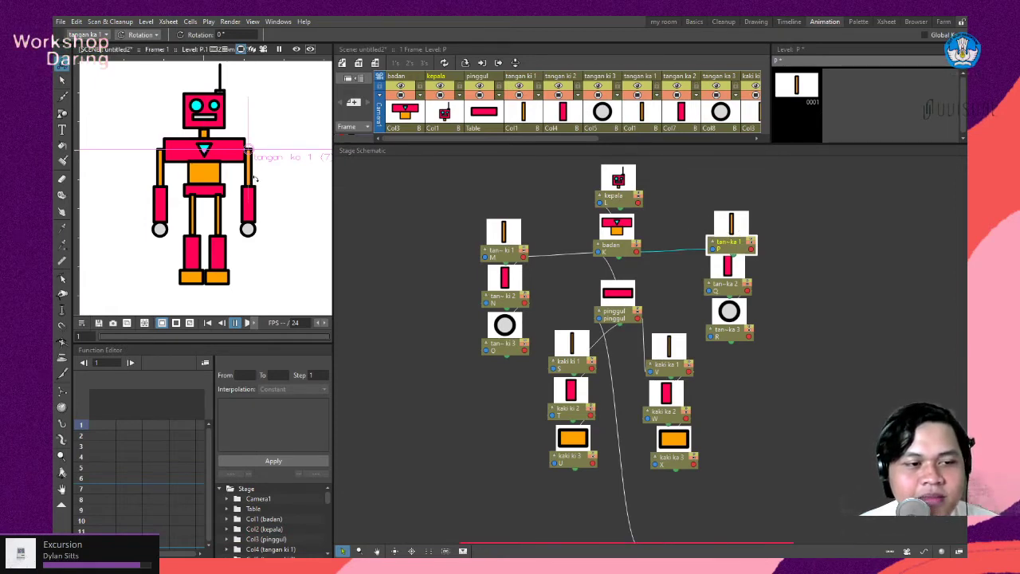
drag(251, 177, 301, 195)
key(ctrl+z)
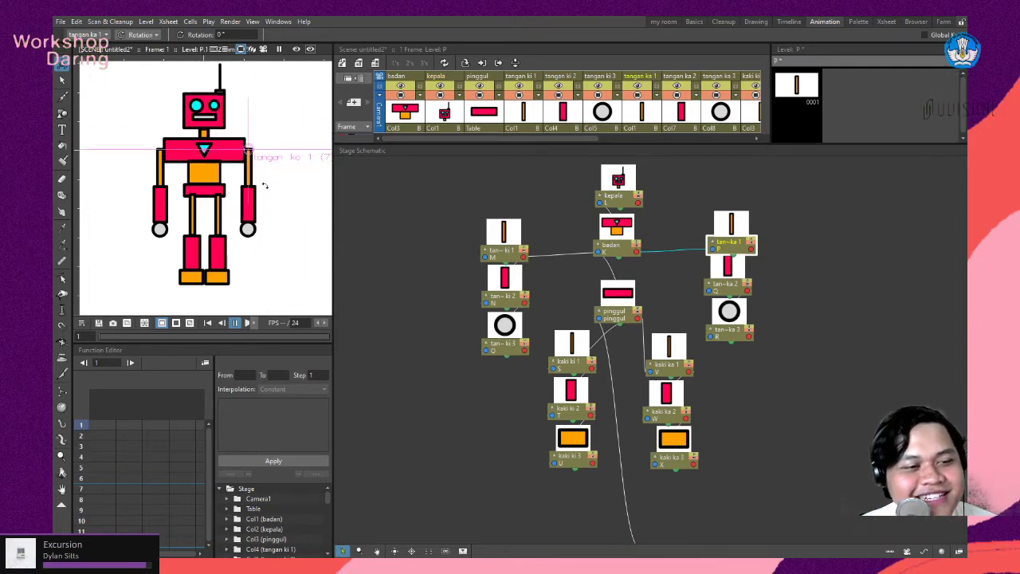
Try swinging kaki ka 1 outward about the hip to test the leg chain, and undo the rotation.
click(669, 358)
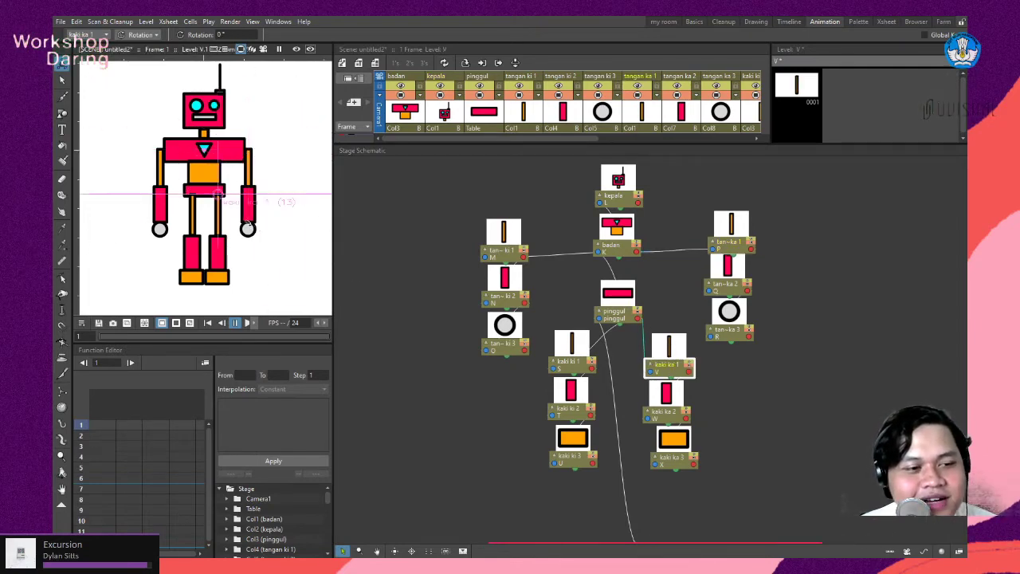
drag(217, 216, 243, 209)
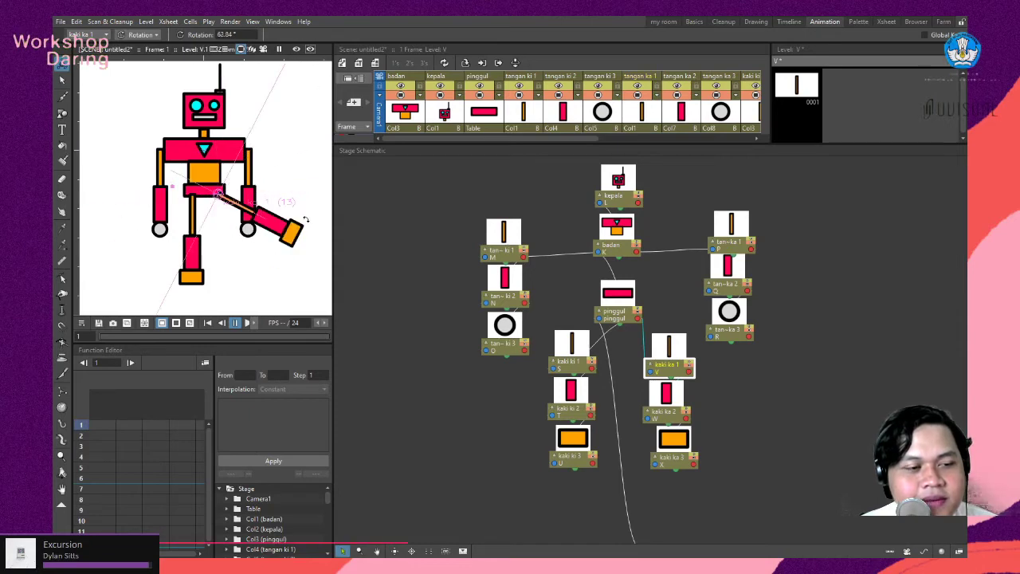
key(ctrl+z)
Try rotating pinggul about its center and badan about the waist to test the body hierarchy, undoing each rotation.
click(210, 193)
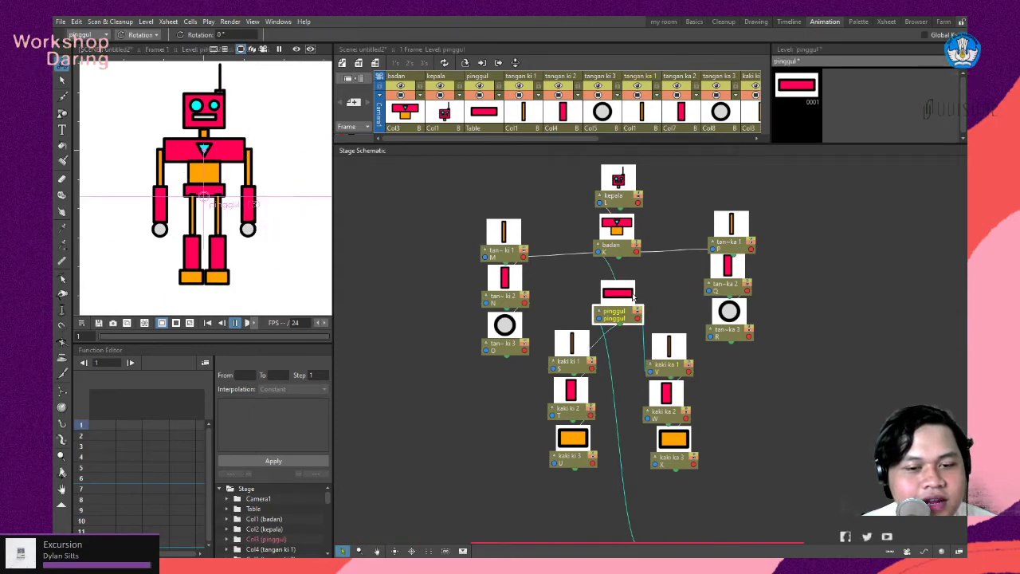
drag(211, 193, 246, 229)
key(ctrl+z)
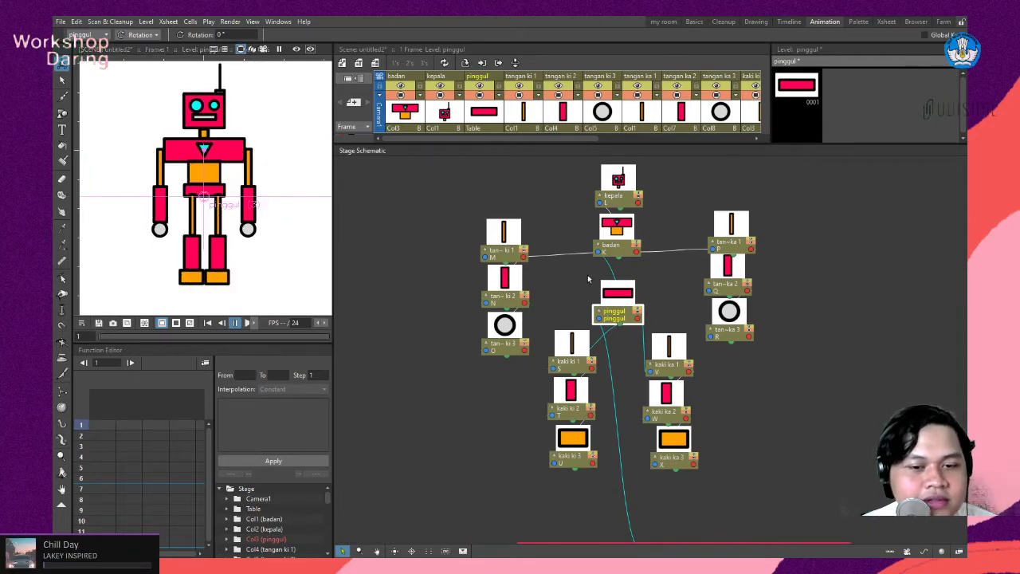
click(615, 233)
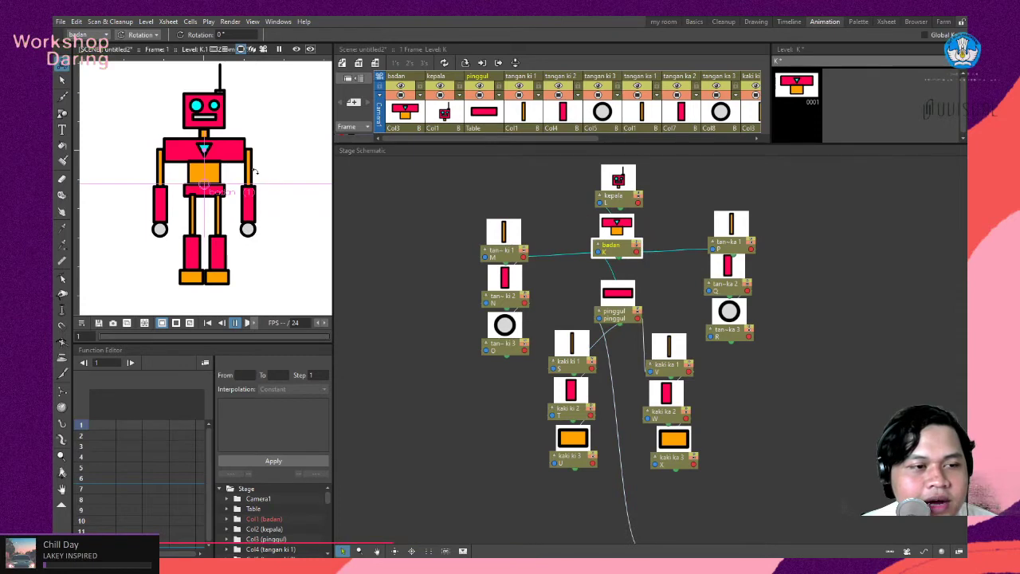
drag(280, 177, 276, 208)
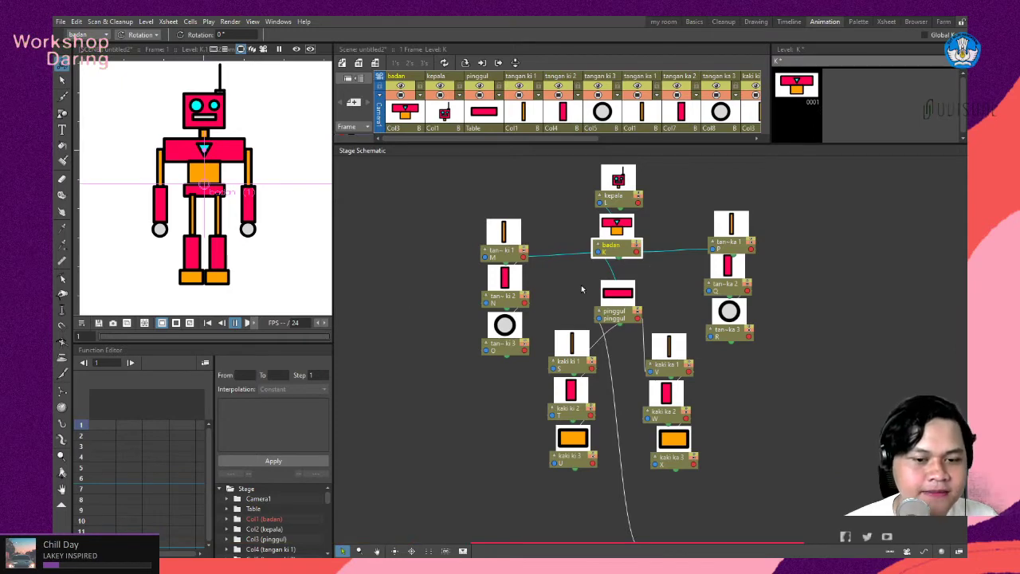
scroll(718, 367, down, 3)
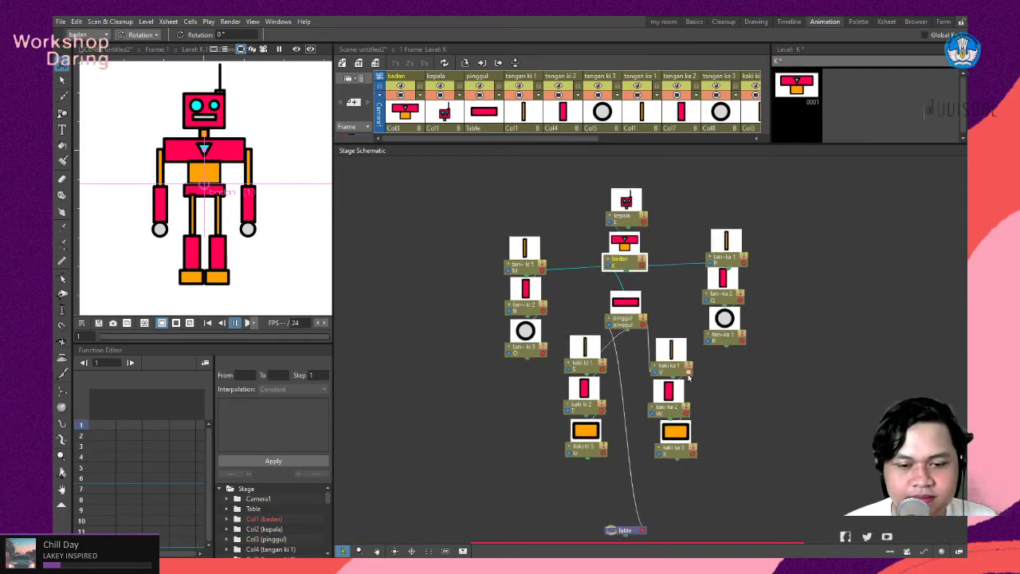
scroll(719, 463, up, 3)
drag(777, 407, 767, 422)
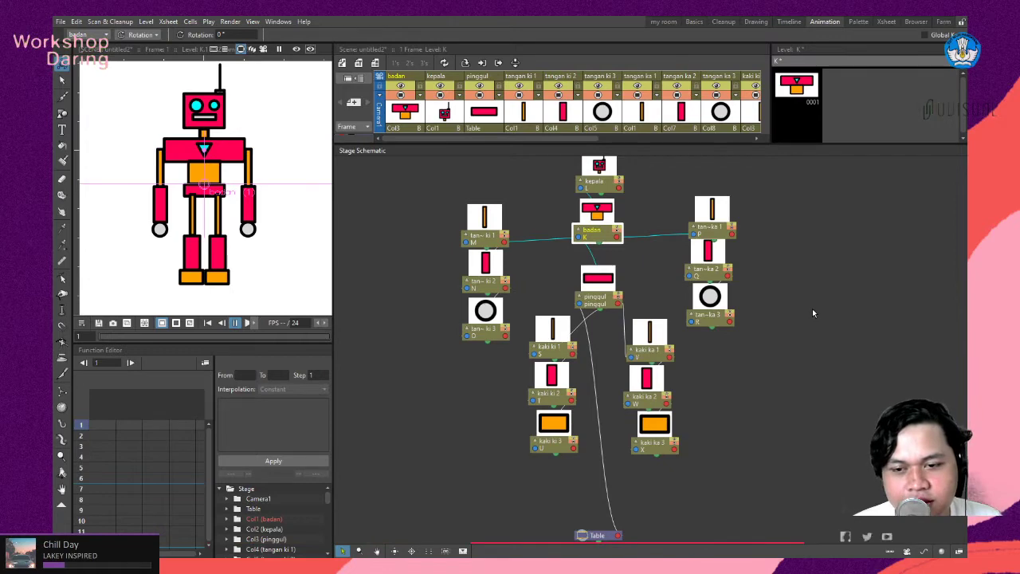
scroll(778, 339, down, 3)
scroll(776, 368, up, 4)
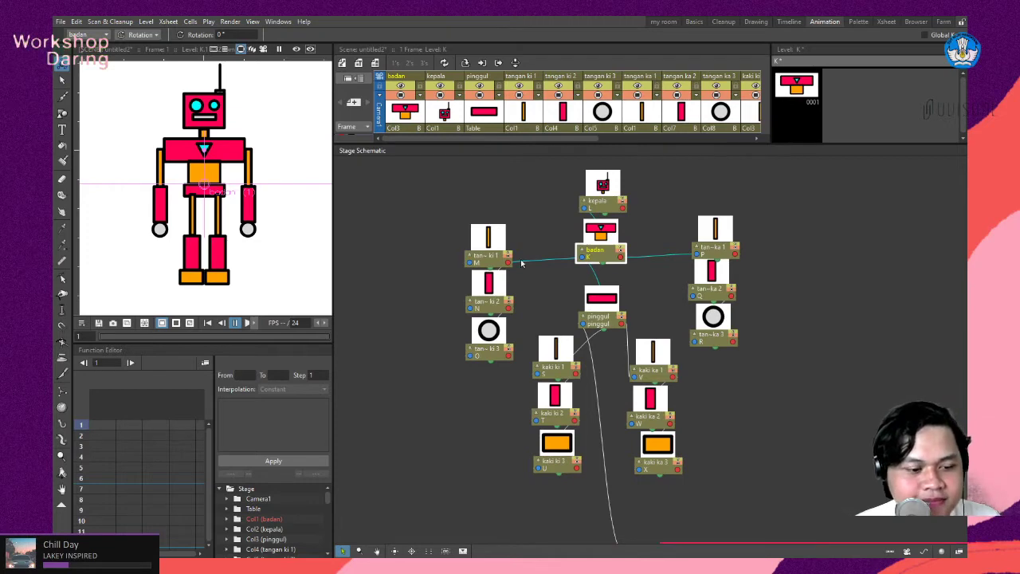
scroll(522, 279, up, 2)
scroll(526, 276, down, 3)
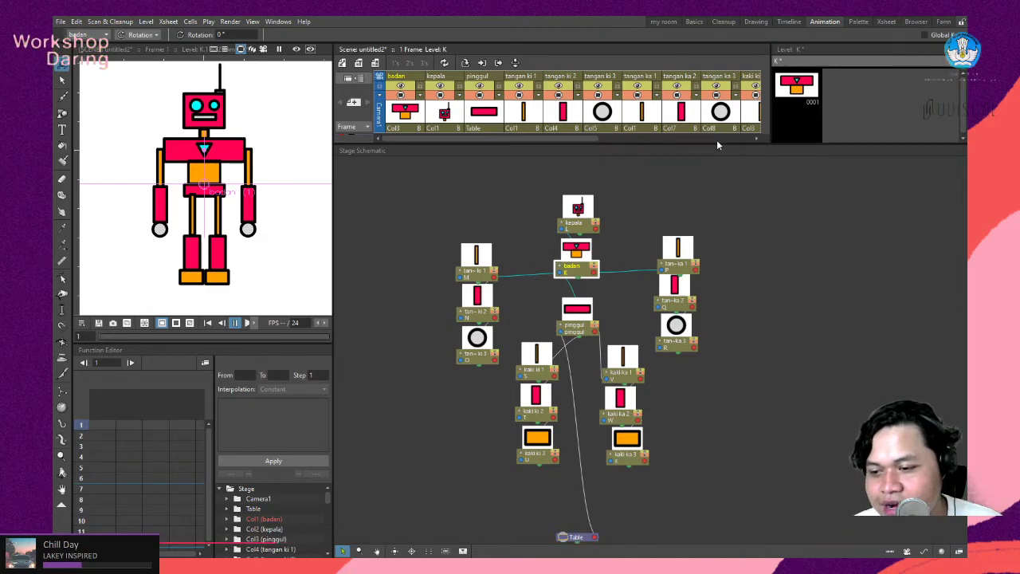
Enlarge the Xsheet area downward to reveal its frame rows above the Stage Schematic.
drag(717, 144, 717, 180)
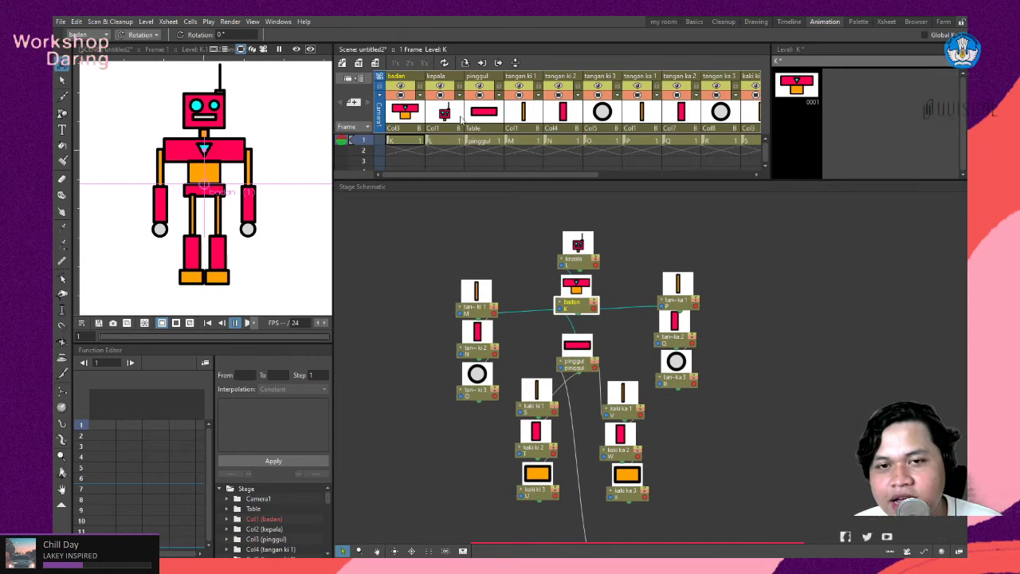
Compare how the Timeline and Xsheet rooms lay out the robot's layers, and return to the Animation room.
click(792, 23)
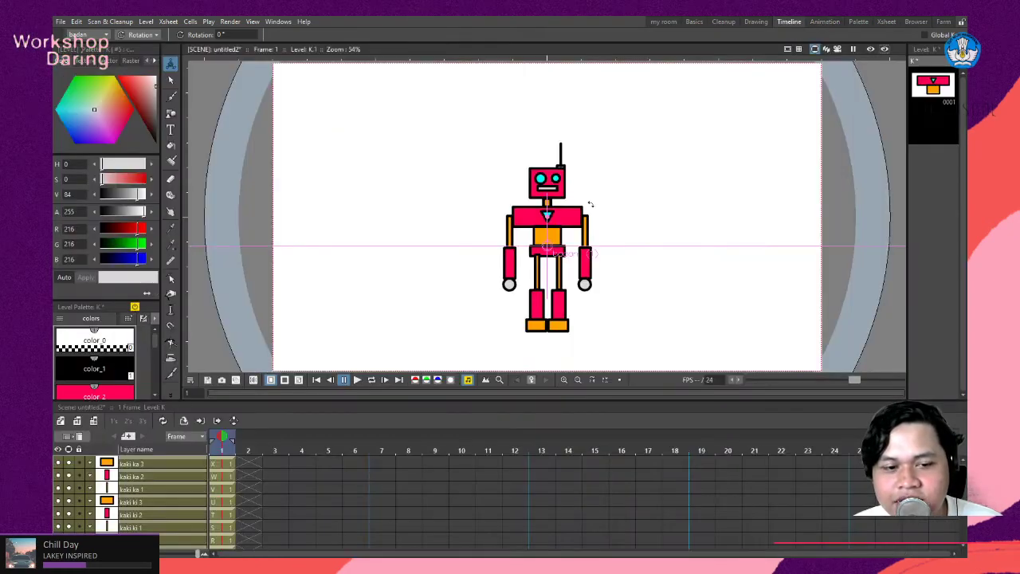
scroll(170, 482, down, 1)
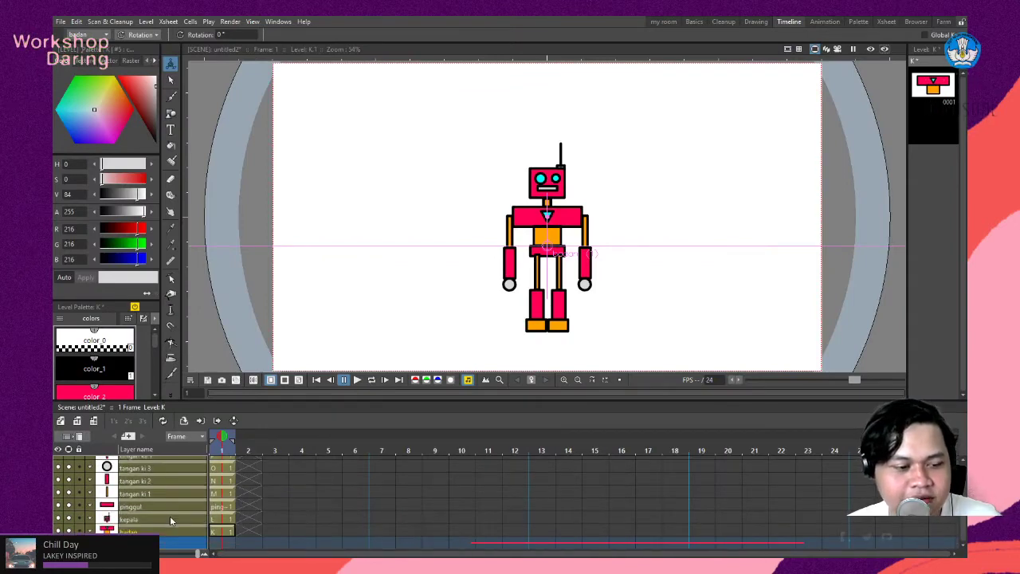
scroll(170, 516, up, 4)
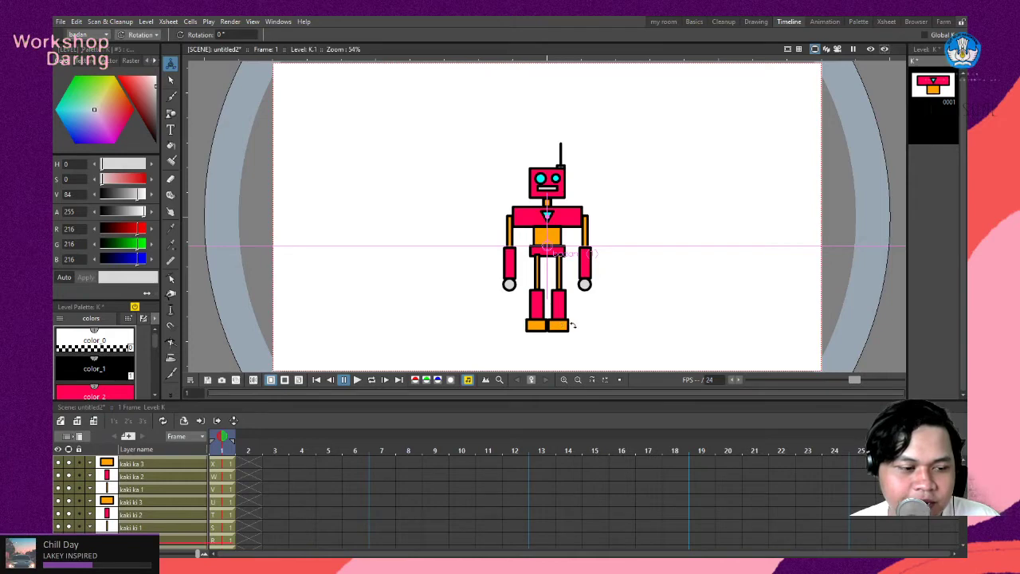
scroll(571, 325, down, 2)
scroll(558, 319, up, 3)
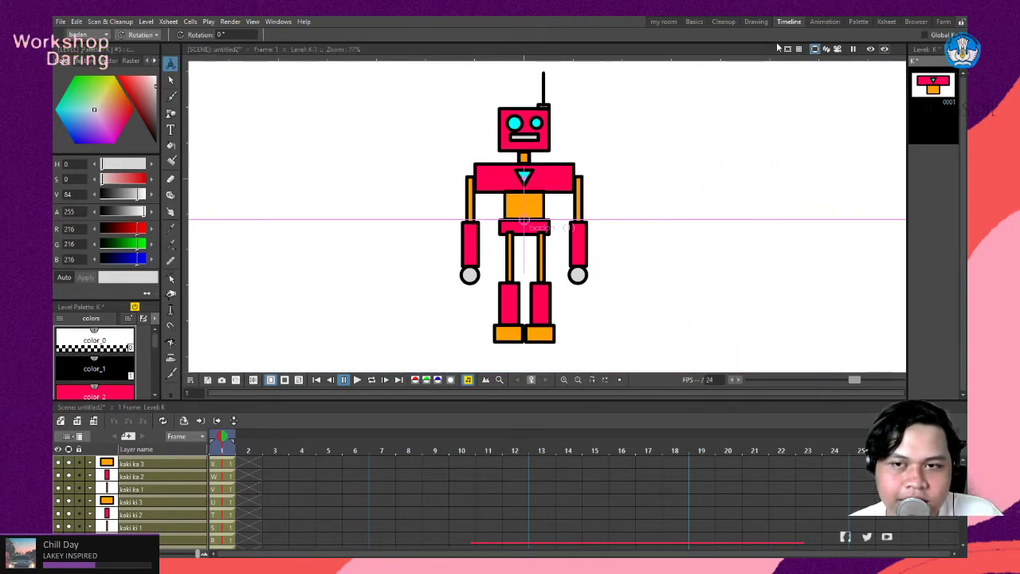
click(886, 21)
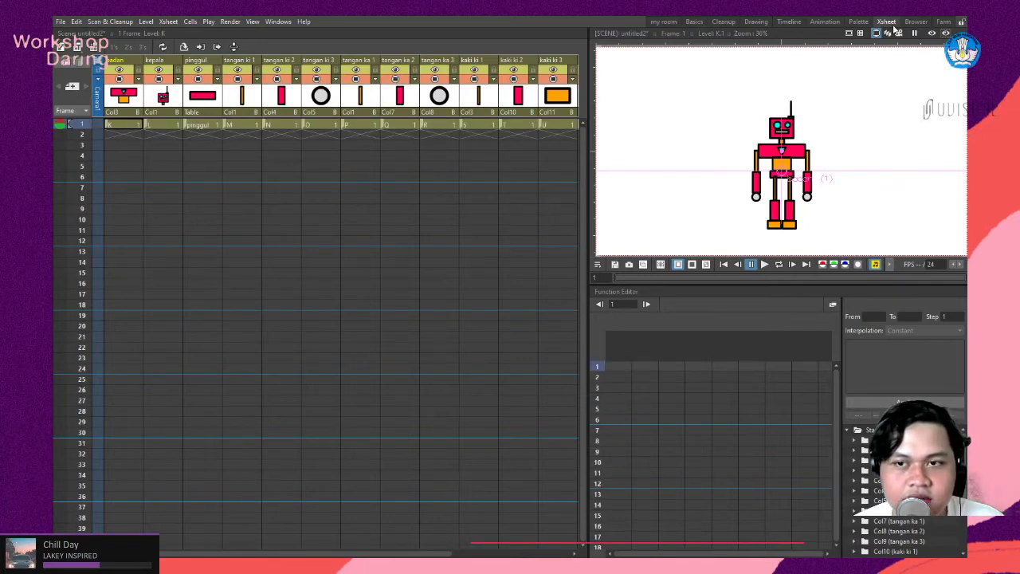
click(824, 21)
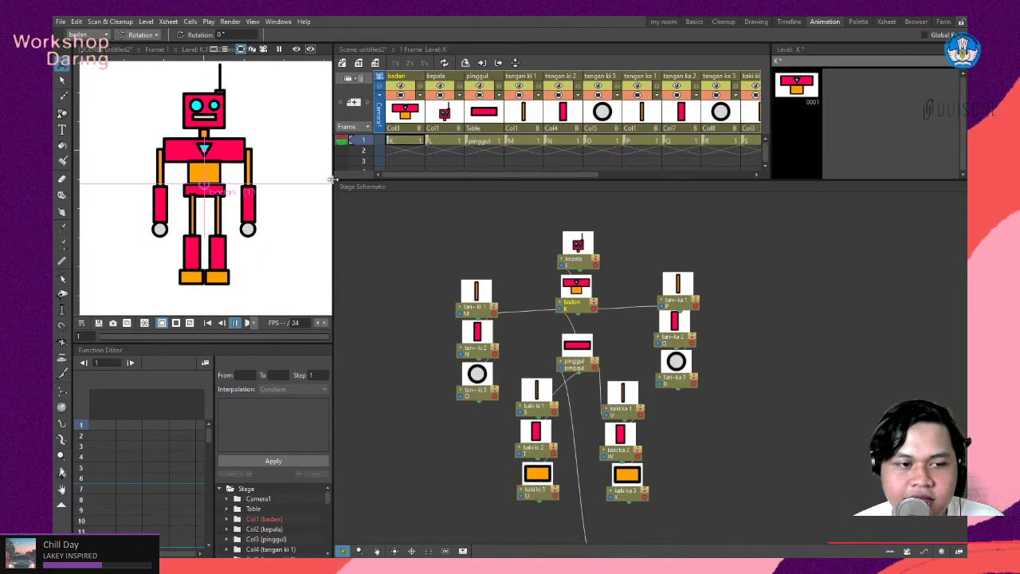
Widen the scene viewer and extend the Xsheet downward, keeping the node tree in view in the smaller Stage Schematic.
drag(333, 180, 716, 342)
scroll(797, 391, down, 2)
scroll(821, 391, up, 3)
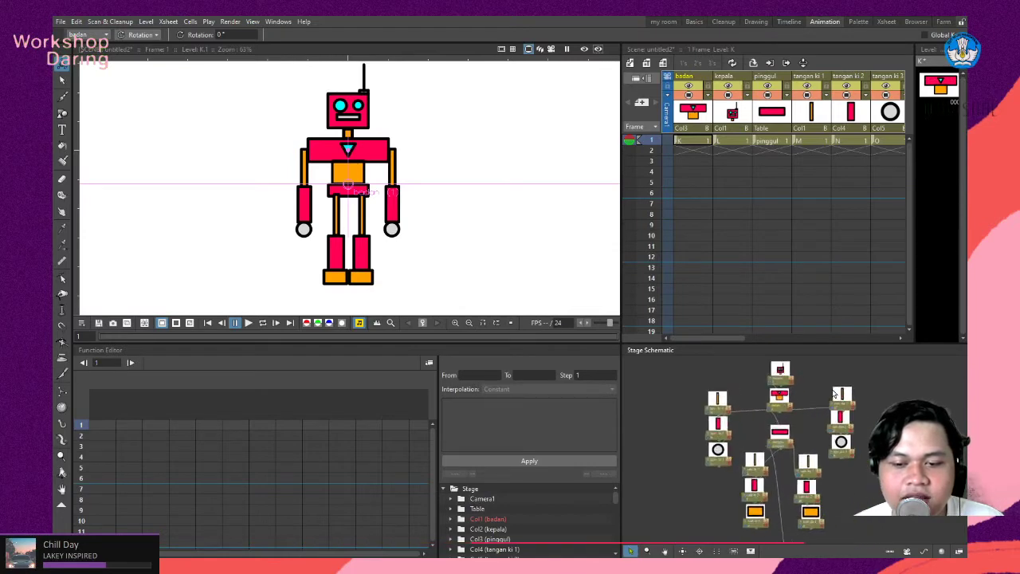
scroll(821, 391, down, 2)
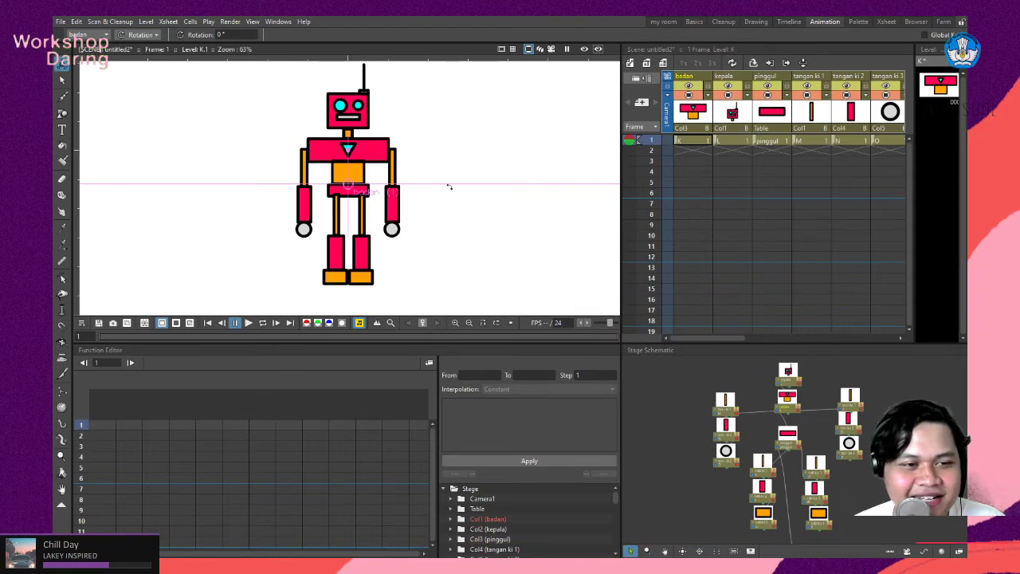
click(683, 76)
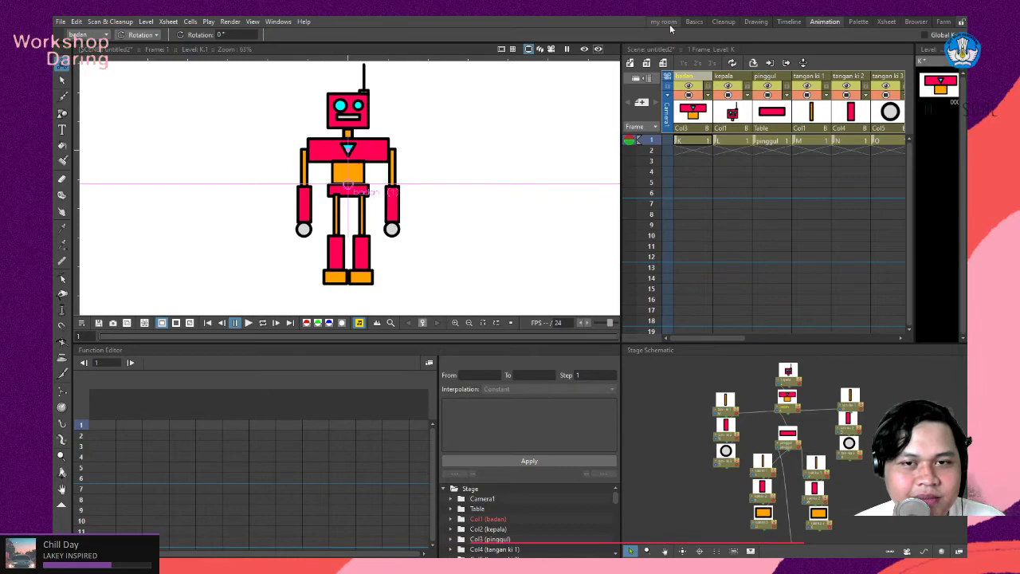
Switch to the my room workspace and review the layer stack with the robot and camera frame in view.
click(670, 24)
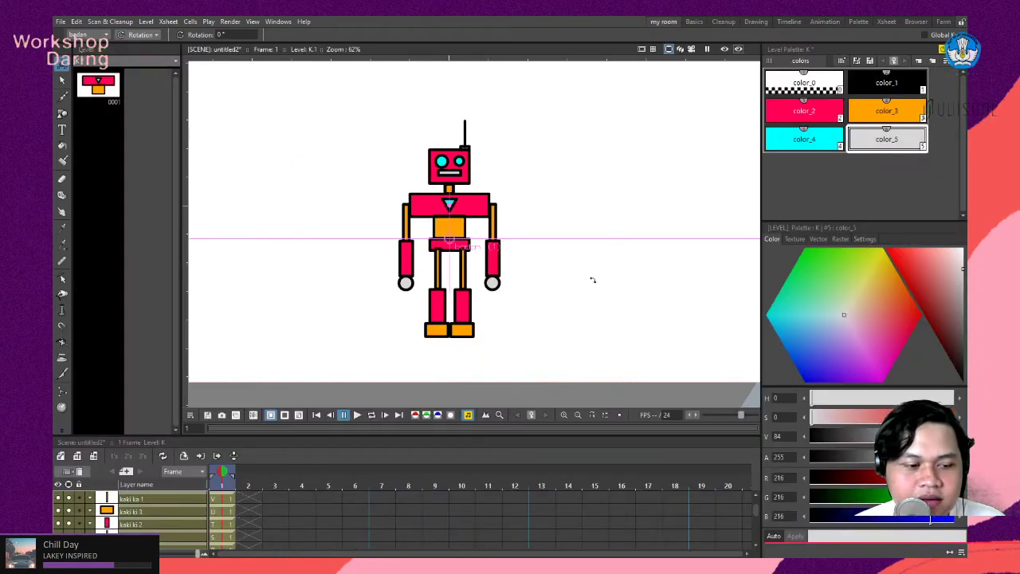
scroll(267, 510, down, 3)
scroll(266, 520, down, 3)
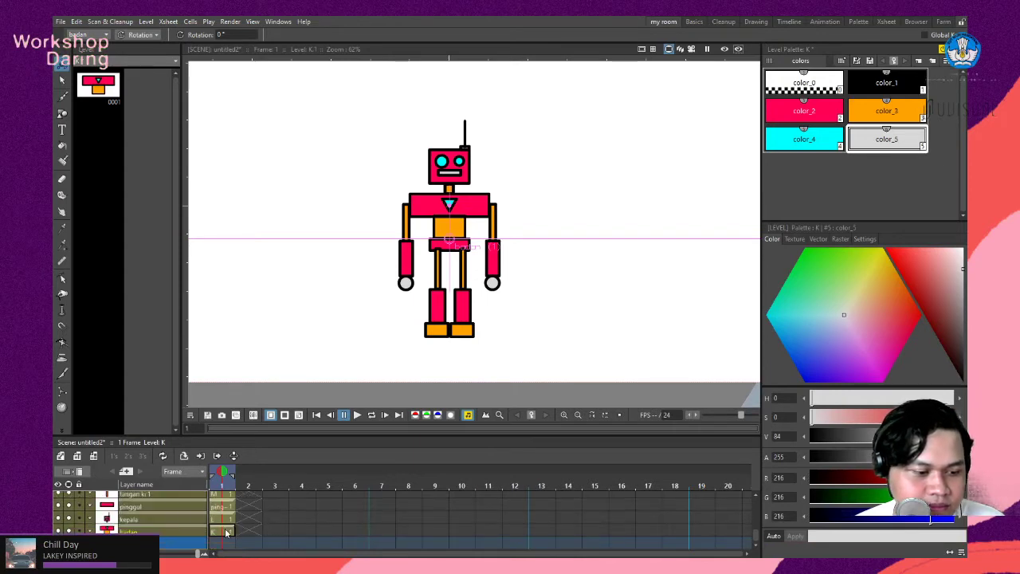
scroll(227, 533, up, 5)
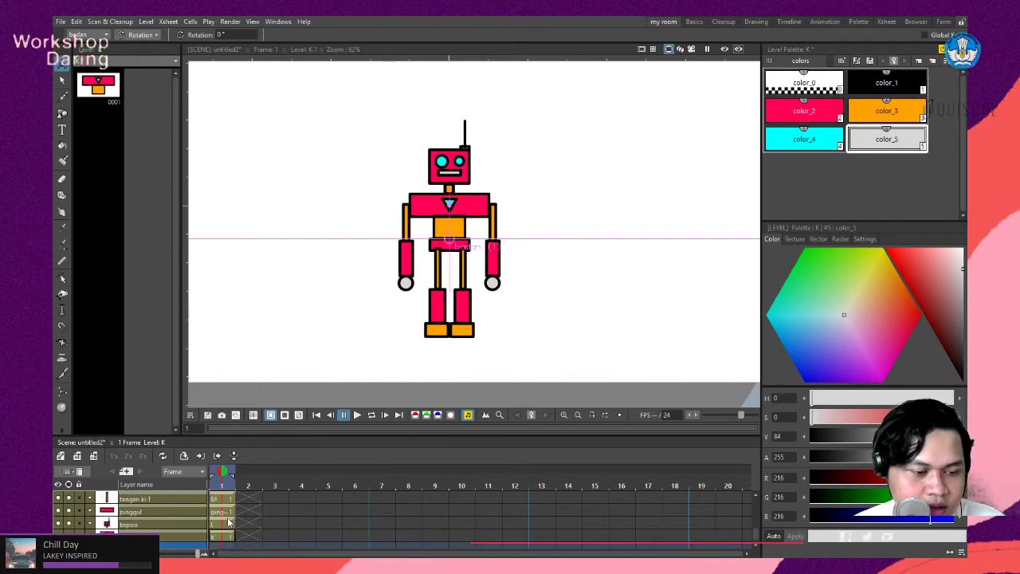
scroll(227, 529, down, 3)
scroll(227, 529, up, 3)
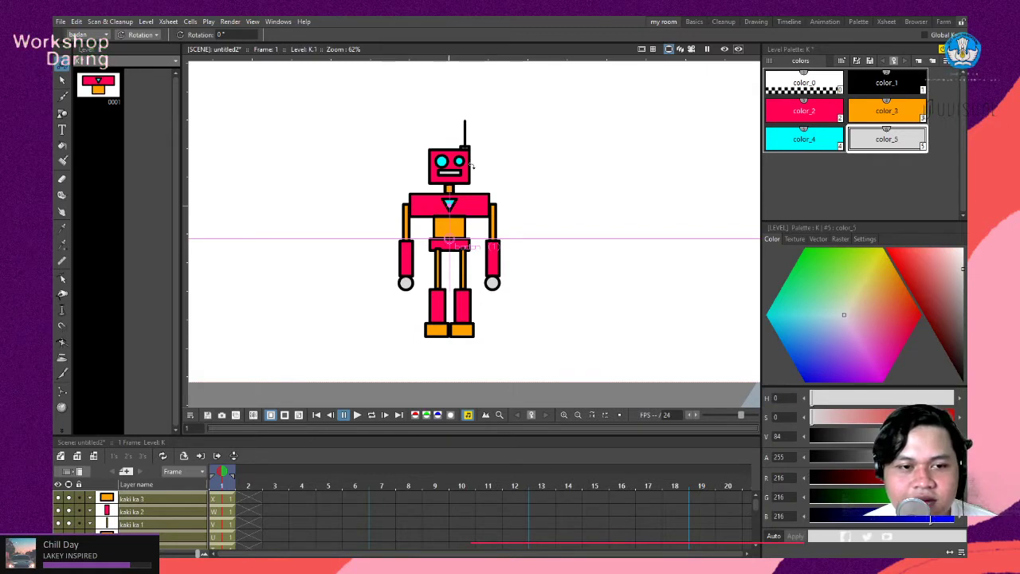
scroll(472, 168, down, 2)
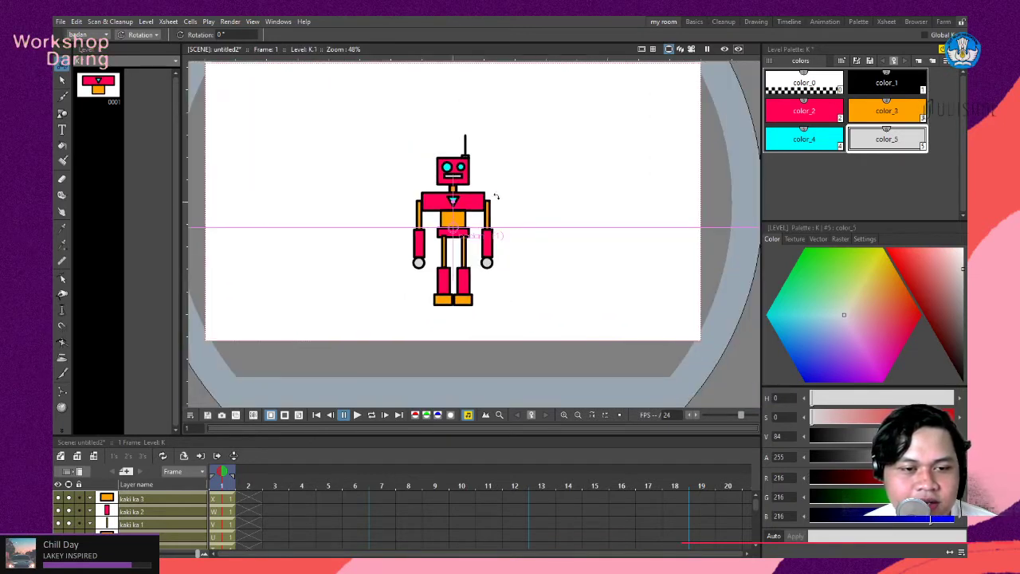
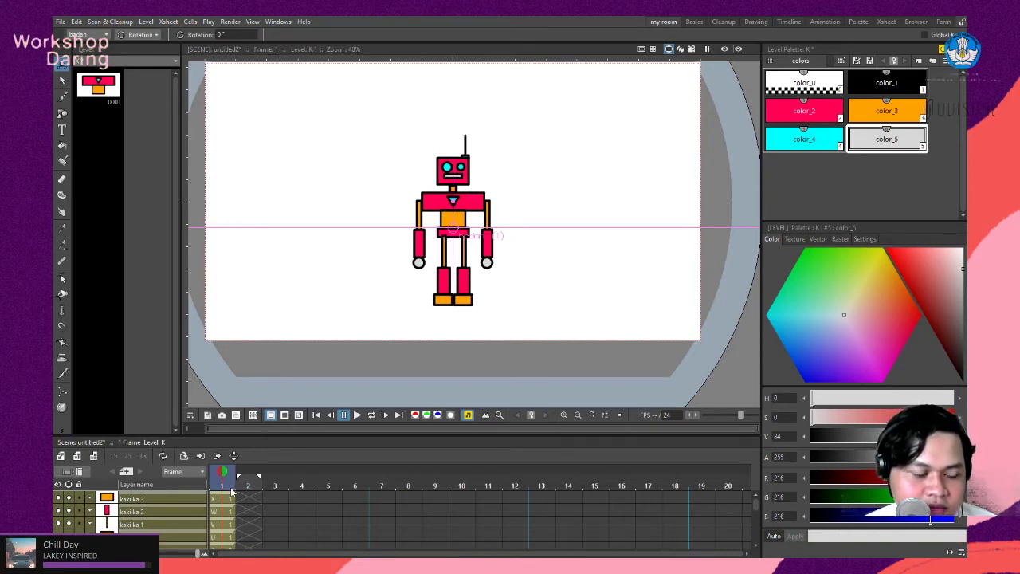
Set keyframes at frame 1 on the kaki ka 3, kaki ka 2 and kaki ka 1 layers.
click(227, 499)
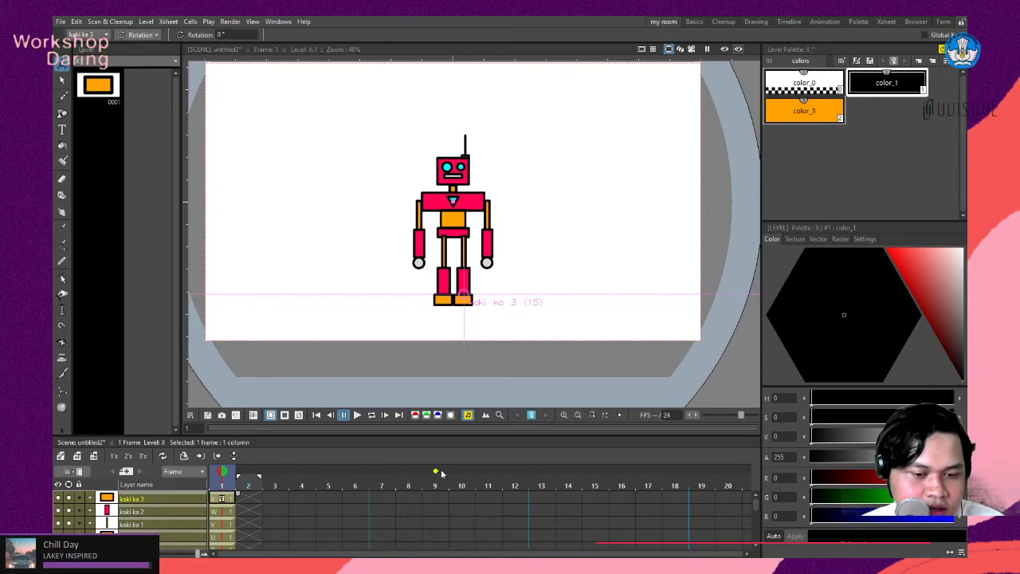
click(225, 513)
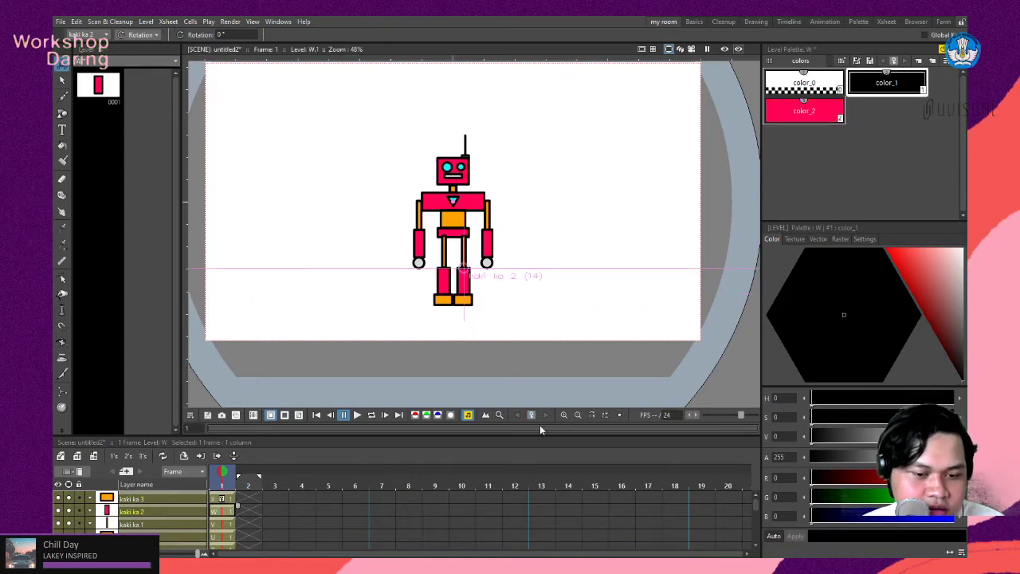
click(227, 526)
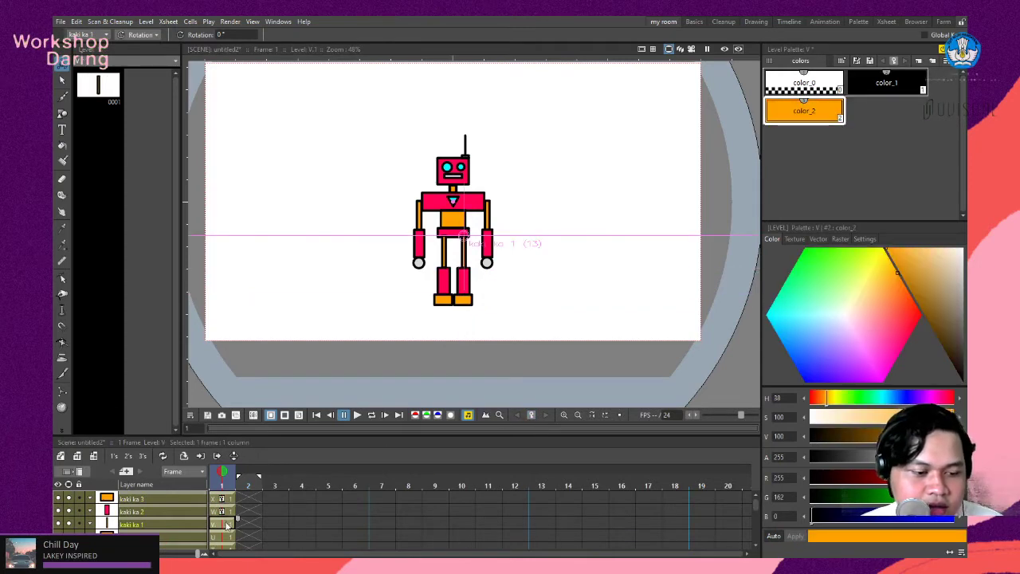
Try to set keyframes at frame 1 on all layers from kaki ki 3 down to badan with one selection.
scroll(229, 528, down, 2)
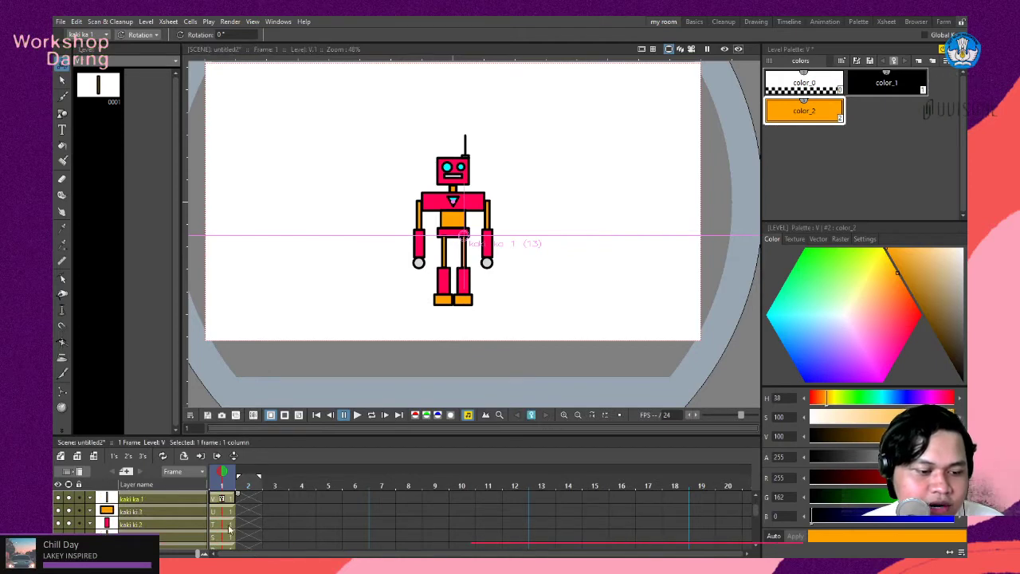
click(226, 517)
scroll(225, 526, down, 2)
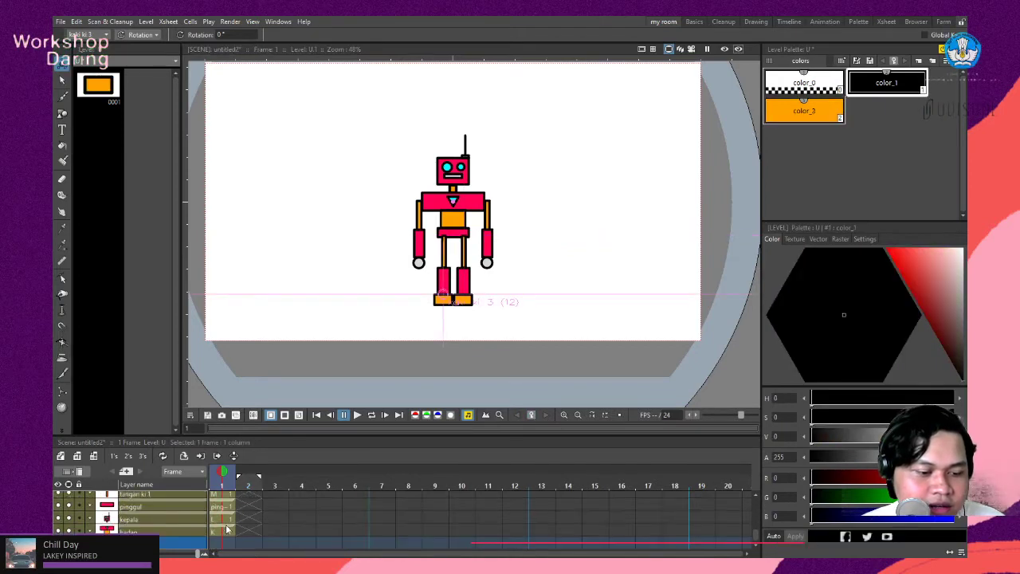
click(531, 415)
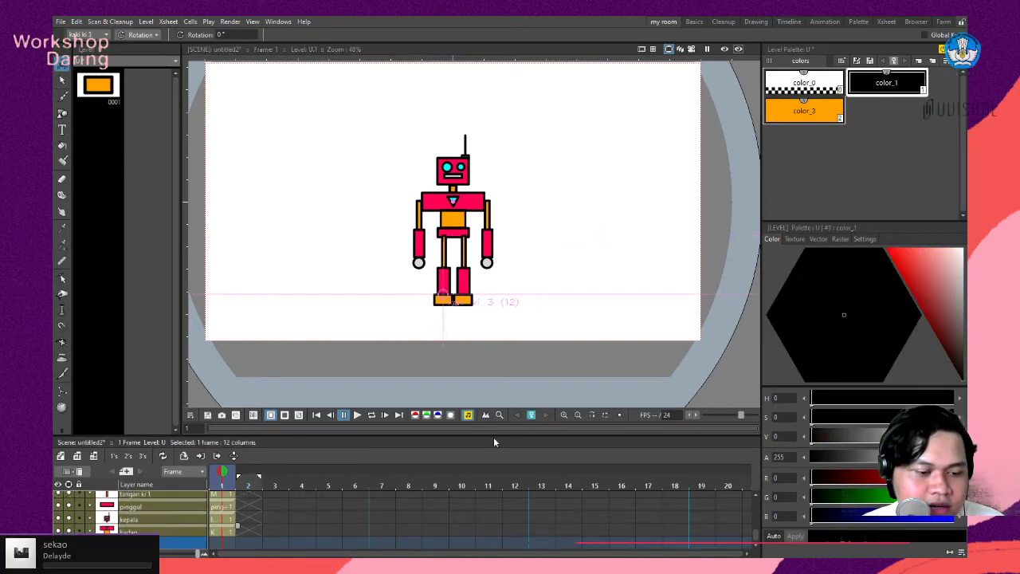
Set keyframes at frame 1 on the badan and kaki ki 2 layers.
scroll(215, 518, up, 3)
scroll(221, 533, down, 3)
click(224, 534)
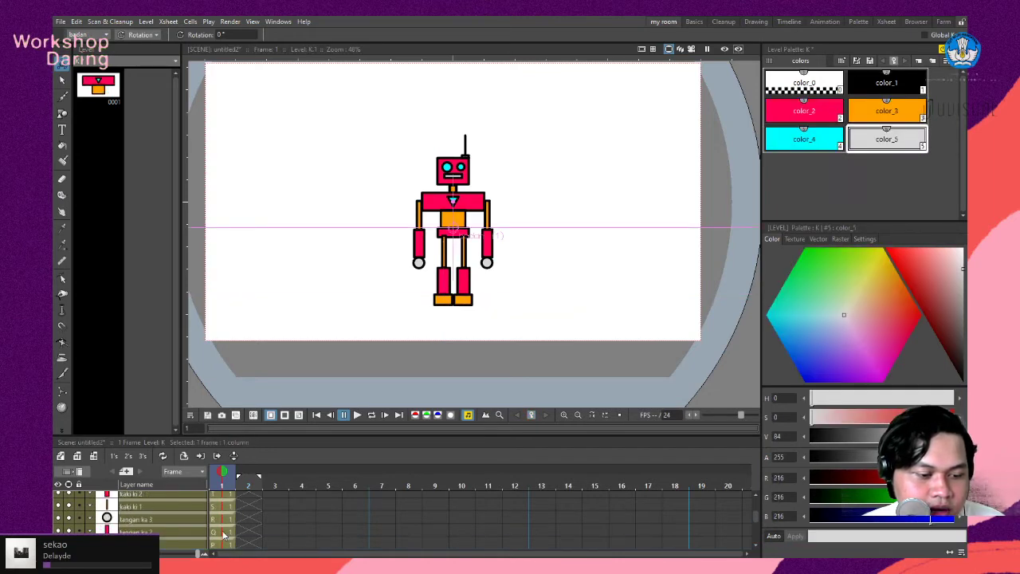
scroll(223, 530, up, 3)
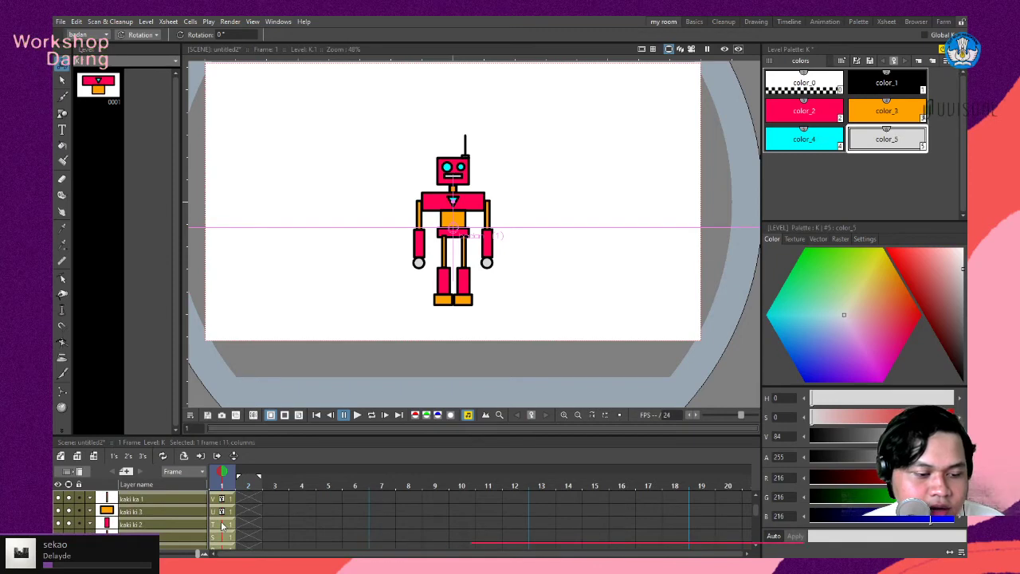
click(223, 524)
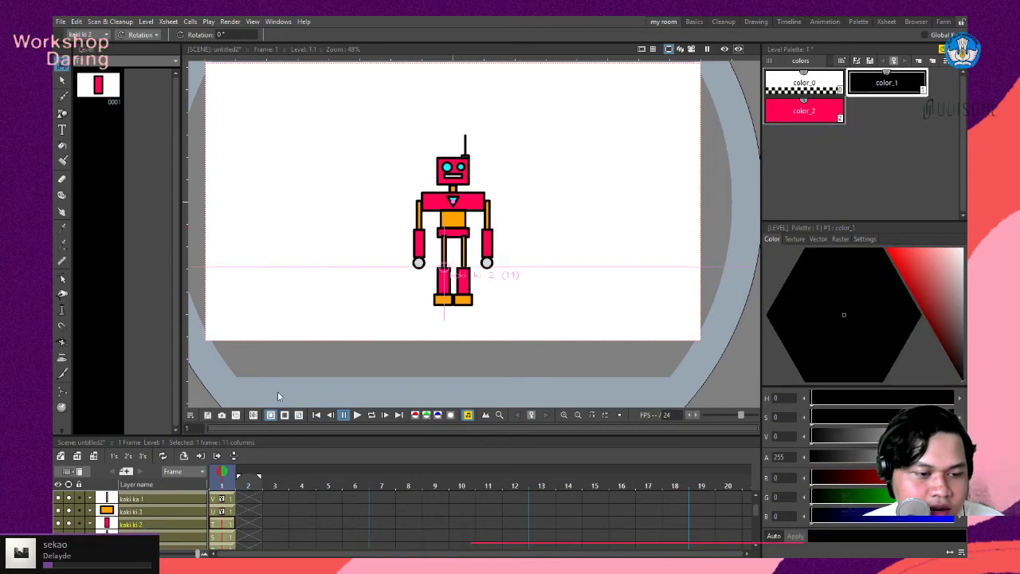
click(227, 526)
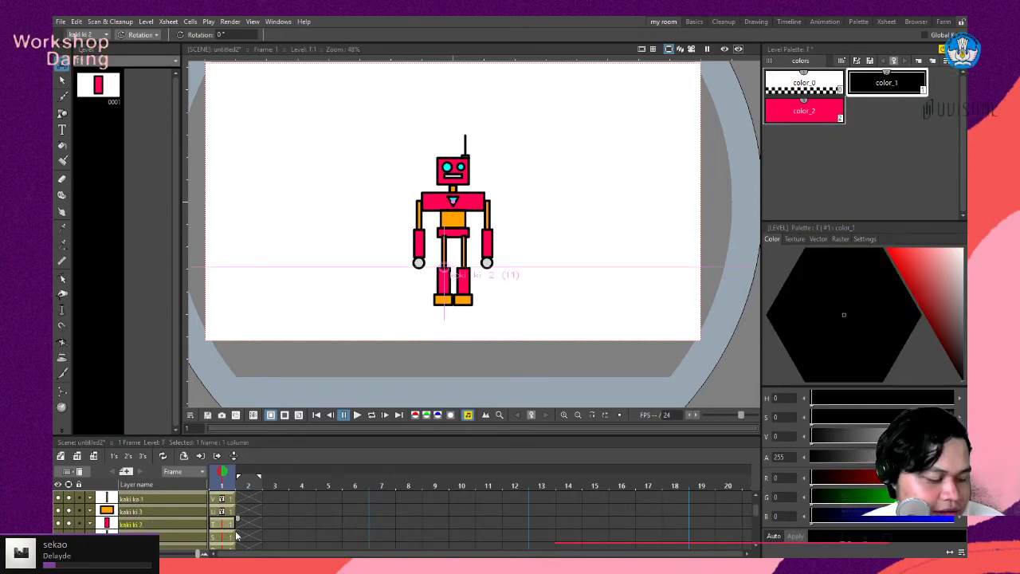
Set keyframes at frame 1 on the kaki ki 1, tangan ka 3, tangan ka 2 and tangan ka 1 layers.
click(225, 539)
scroll(226, 524, down, 1)
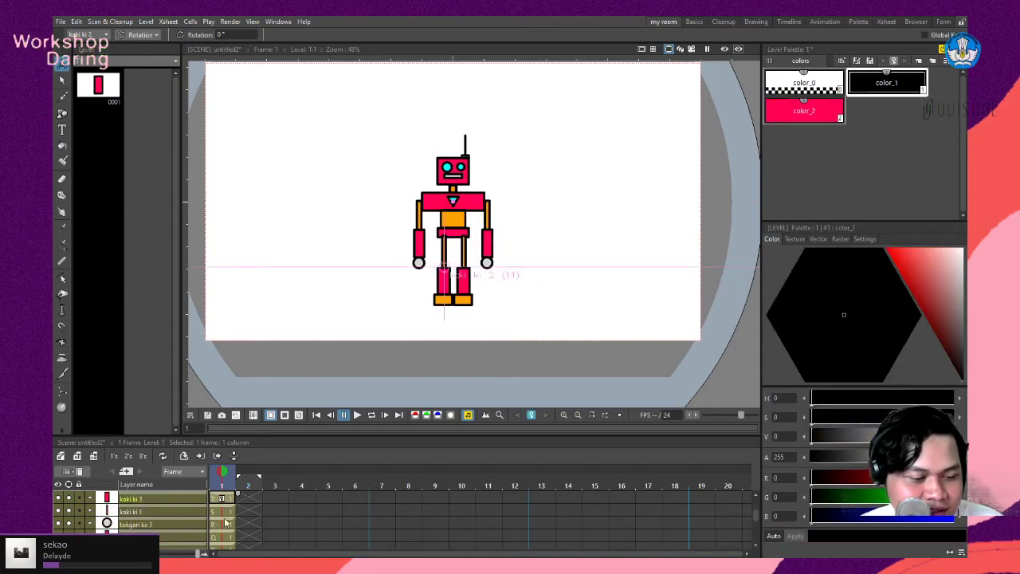
scroll(226, 525, down, 1)
click(227, 526)
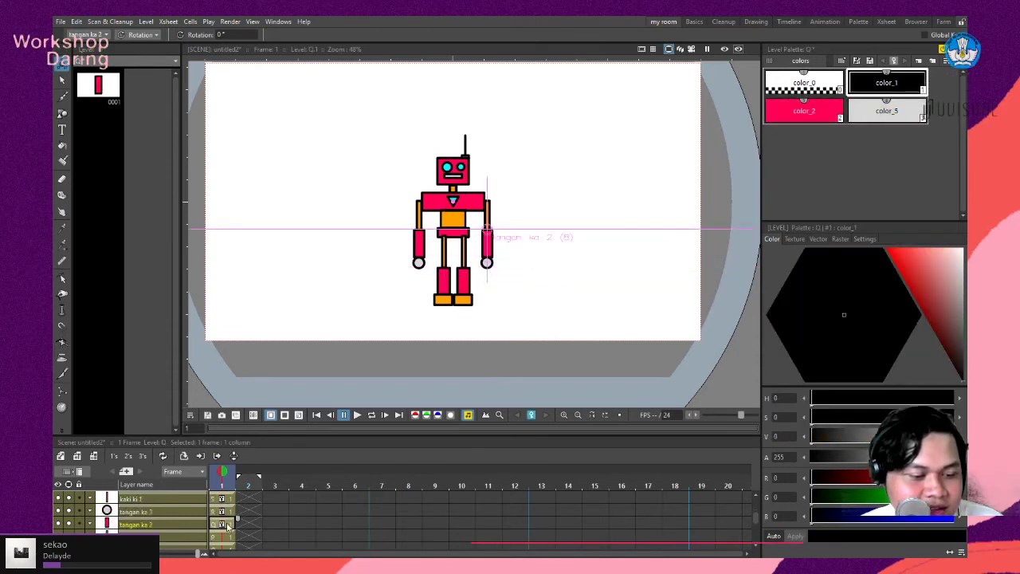
click(224, 538)
scroll(247, 540, down, 1)
Set keyframes at frame 1 on tangan ki 3, tangan ki 2, tangan ki 1, pinggul and kepala, and check the whole layer stack.
click(243, 536)
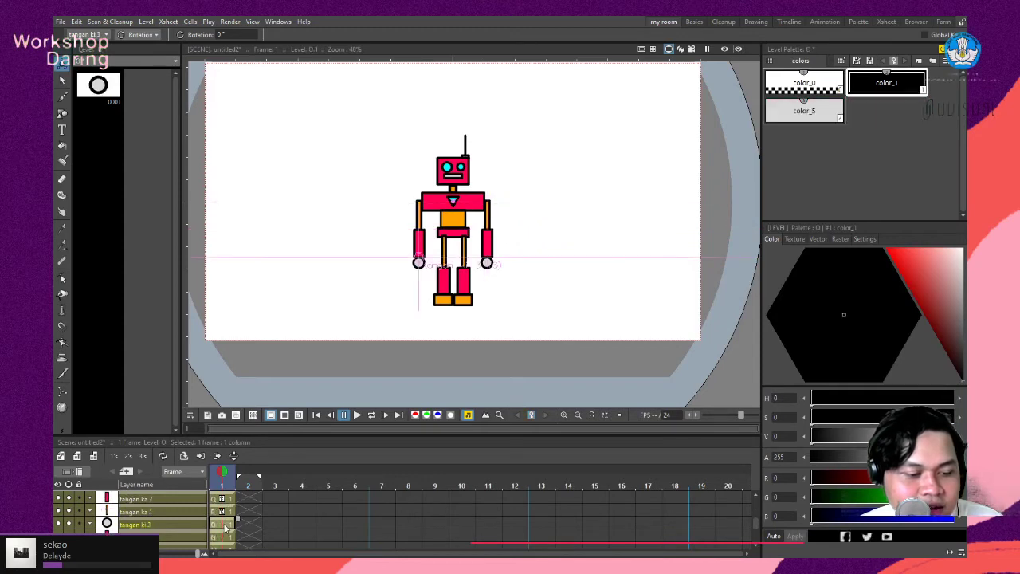
scroll(243, 533, down, 3)
click(228, 537)
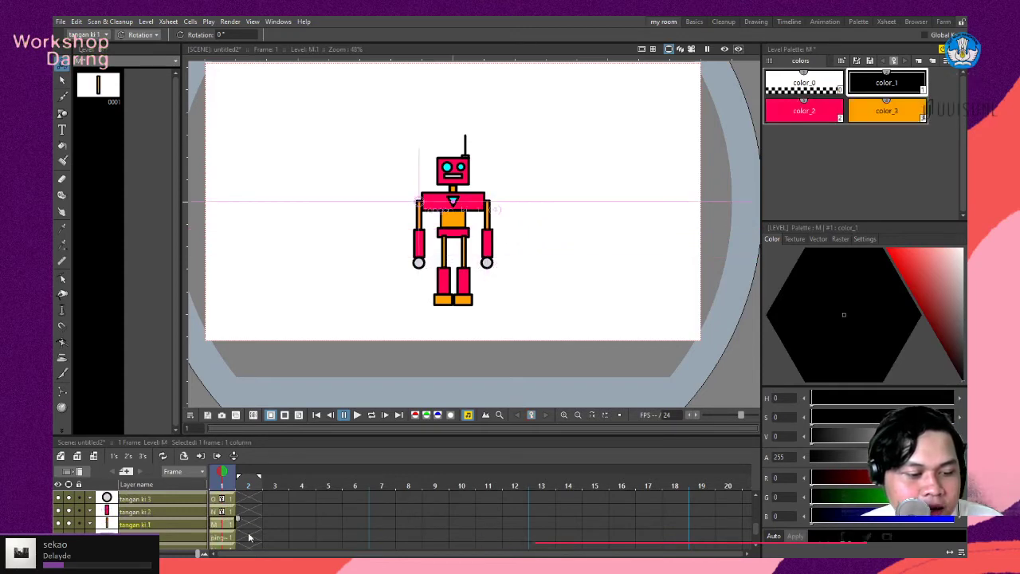
scroll(243, 532, down, 2)
click(224, 528)
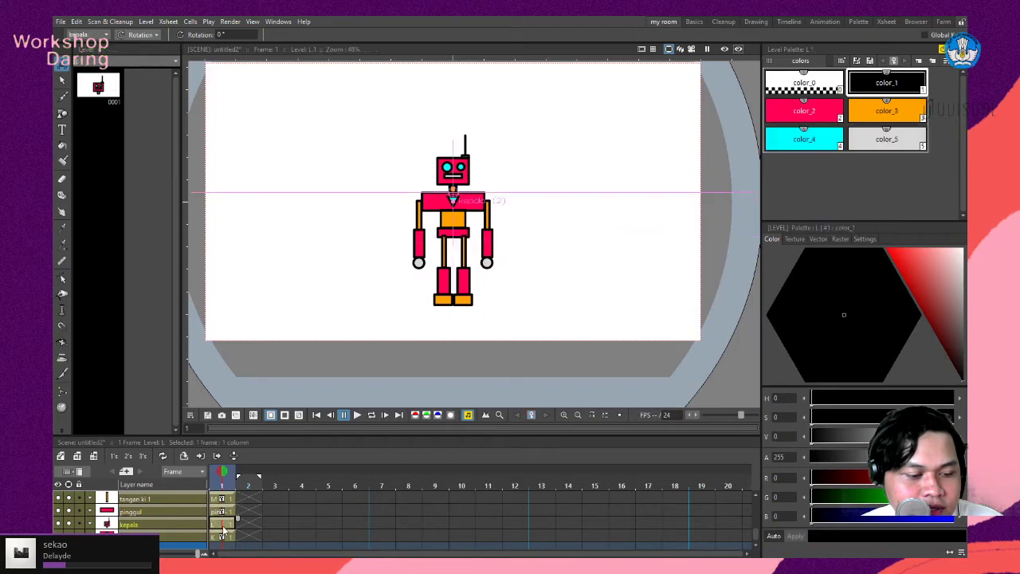
scroll(227, 522, up, 3)
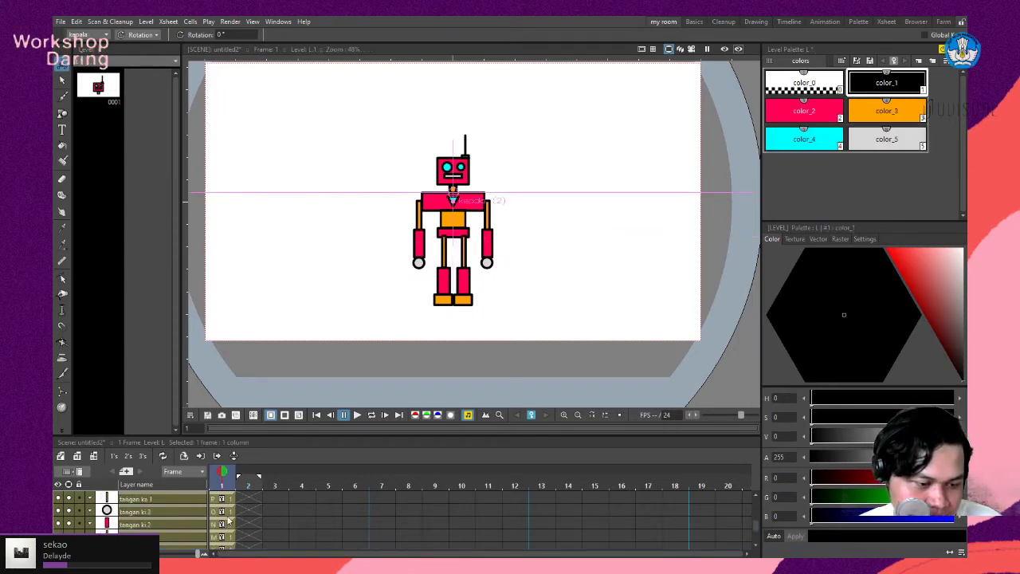
scroll(228, 520, up, 2)
scroll(231, 516, up, 2)
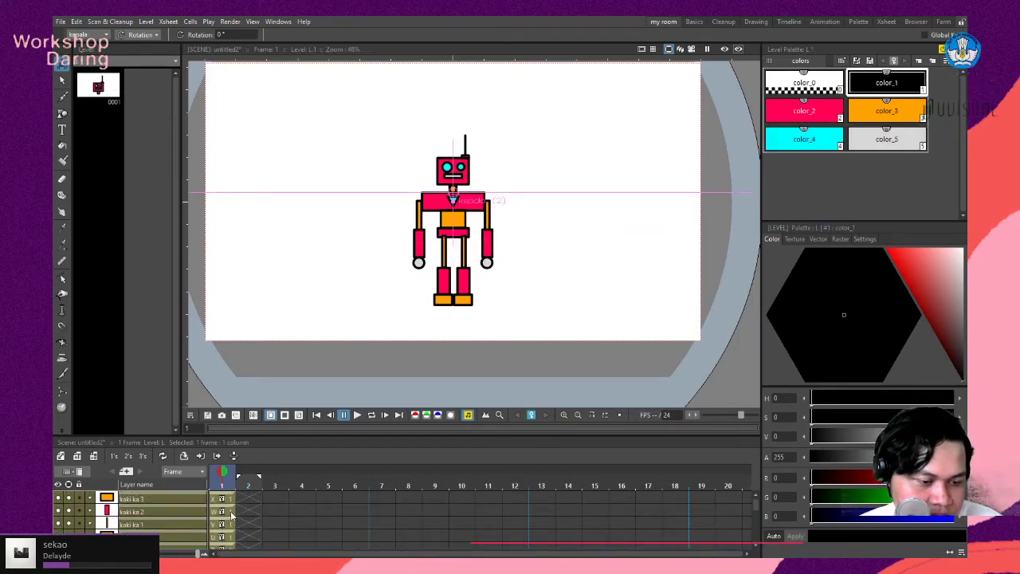
Compare frames 1 and 2 on the kaki ka 3 layer and check how far the layers' drawings extend.
click(253, 500)
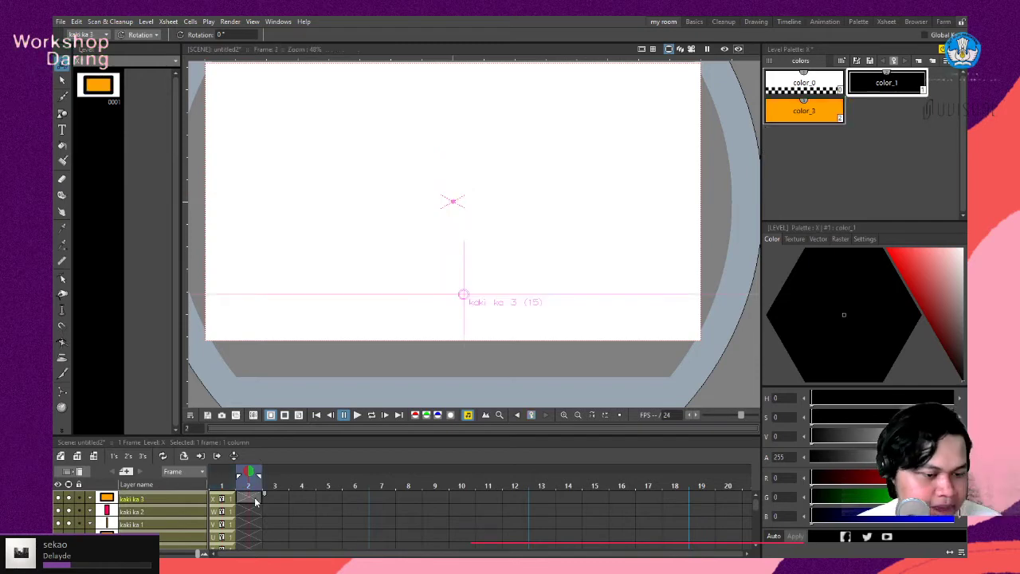
click(228, 500)
click(249, 499)
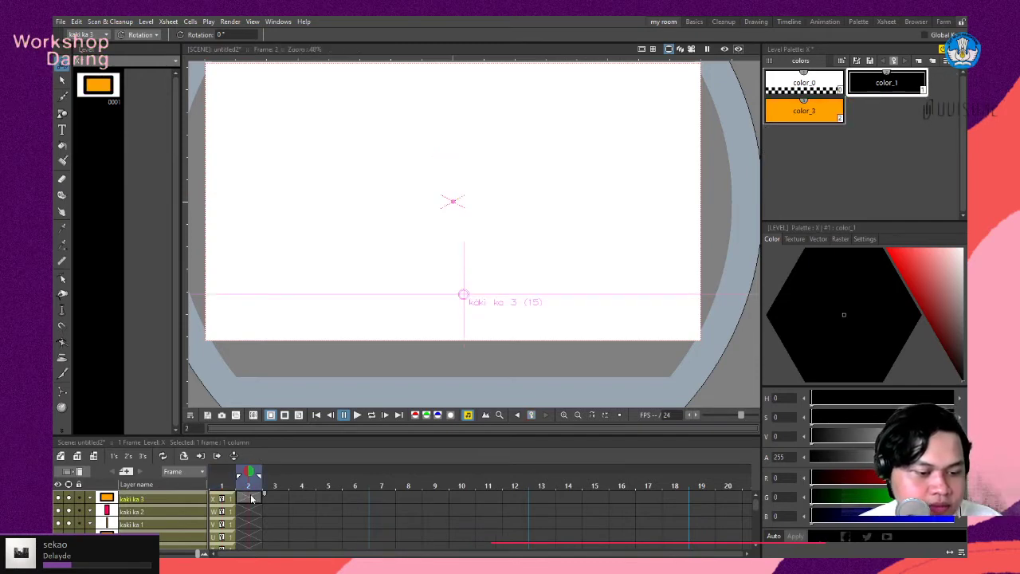
scroll(251, 511, down, 2)
scroll(251, 510, down, 2)
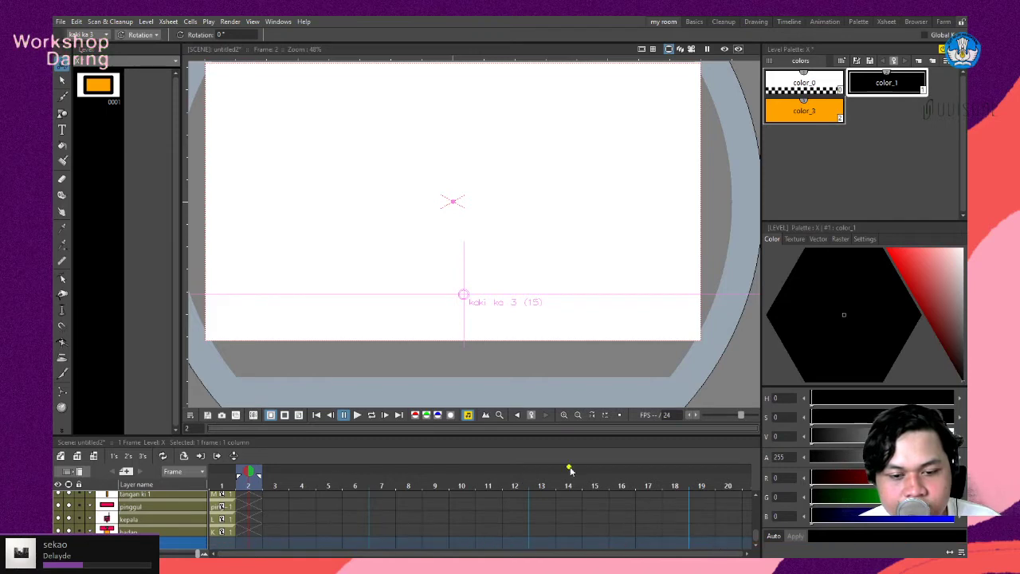
Extend the drawings of all robot layers, from kaki ka 3 down to badan, through frame 20.
scroll(729, 503, up, 2)
click(730, 500)
scroll(731, 520, down, 4)
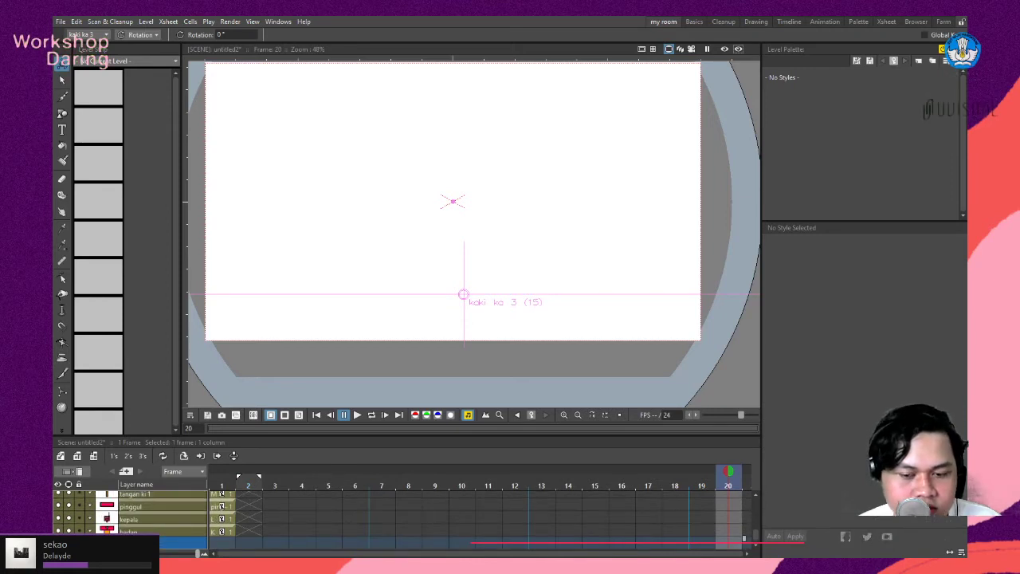
scroll(737, 535, up, 4)
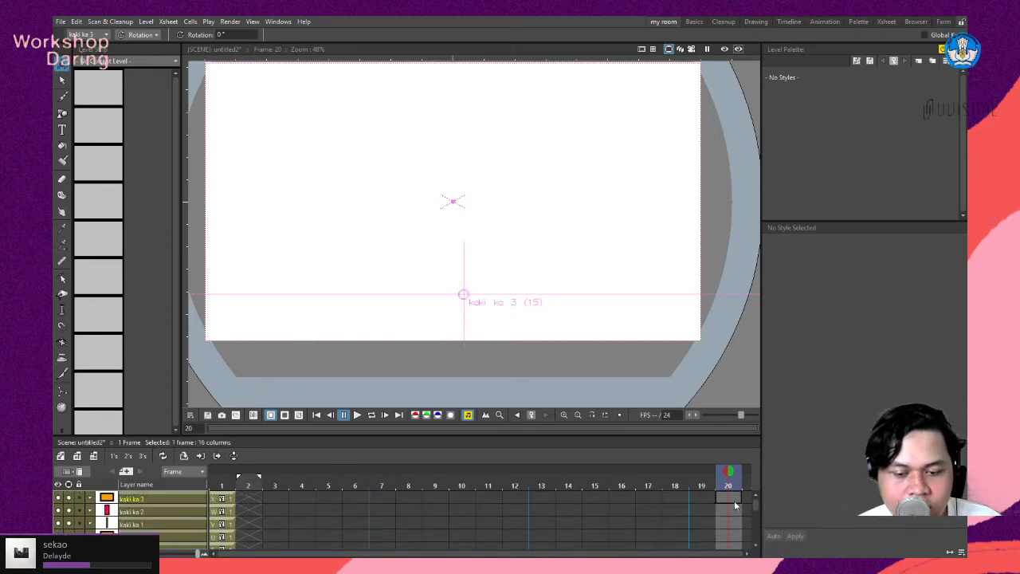
scroll(736, 508, down, 4)
scroll(736, 512, up, 4)
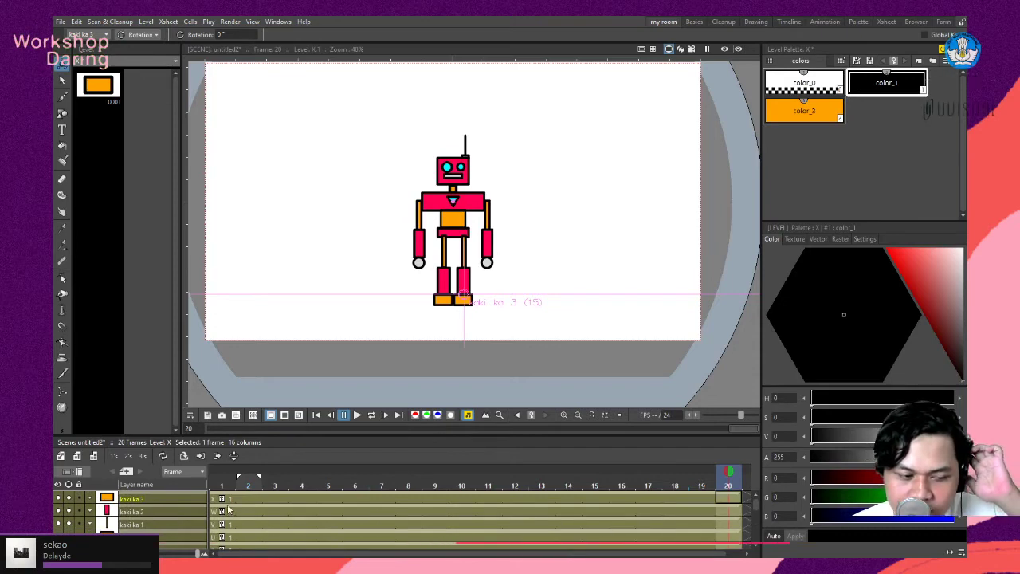
scroll(421, 507, down, 3)
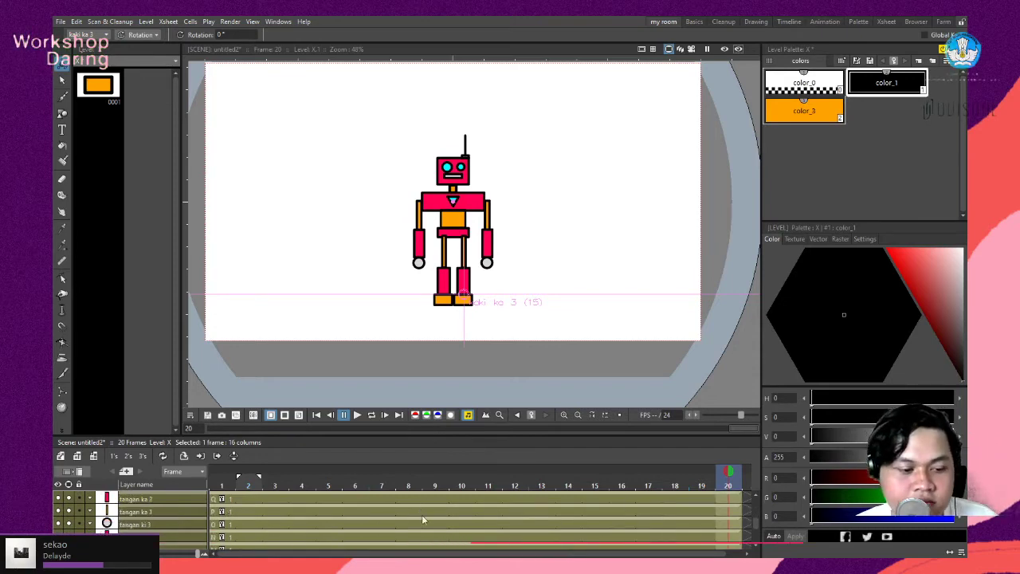
scroll(444, 527, up, 3)
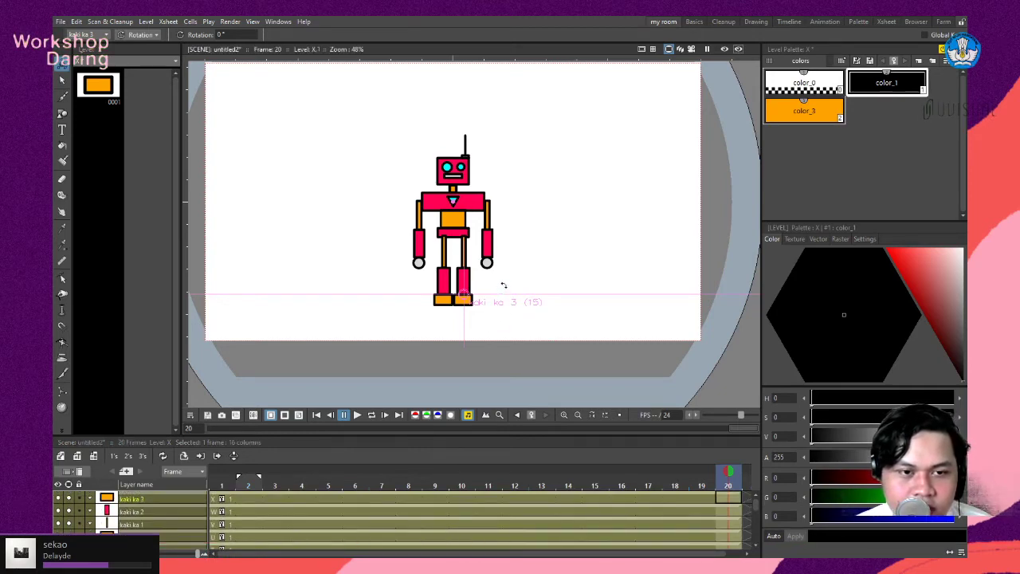
Examine the robot's head, antenna, torso and limbs up close in the scene viewer at frame 20.
scroll(493, 185, up, 4)
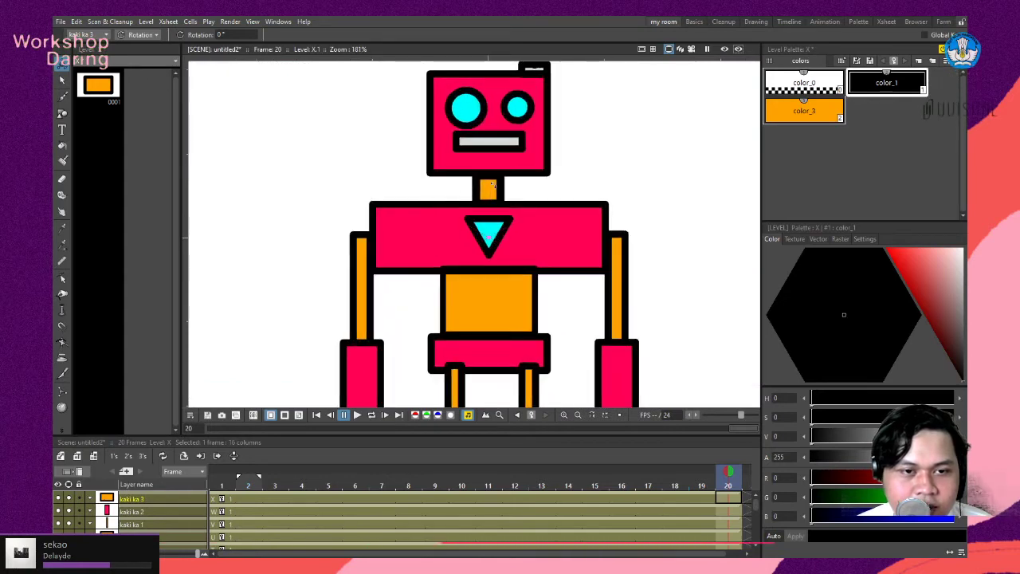
scroll(495, 185, down, 4)
scroll(510, 159, up, 5)
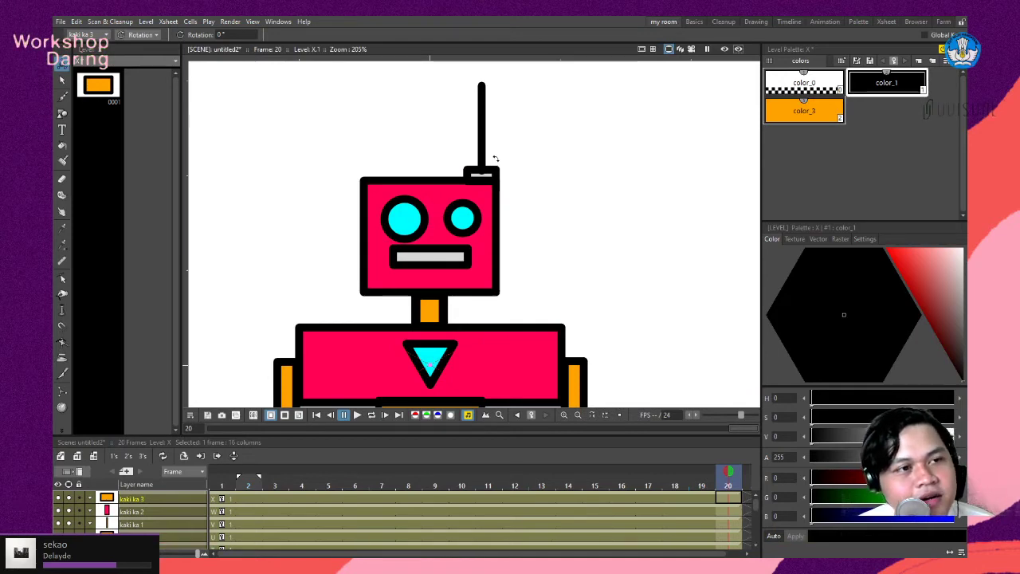
scroll(493, 163, down, 4)
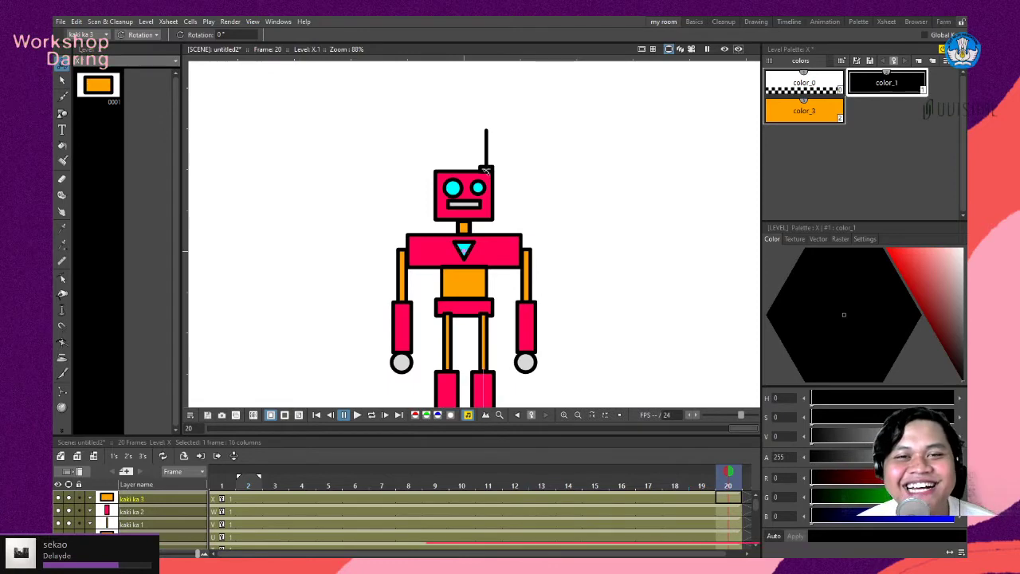
scroll(388, 207, down, 3)
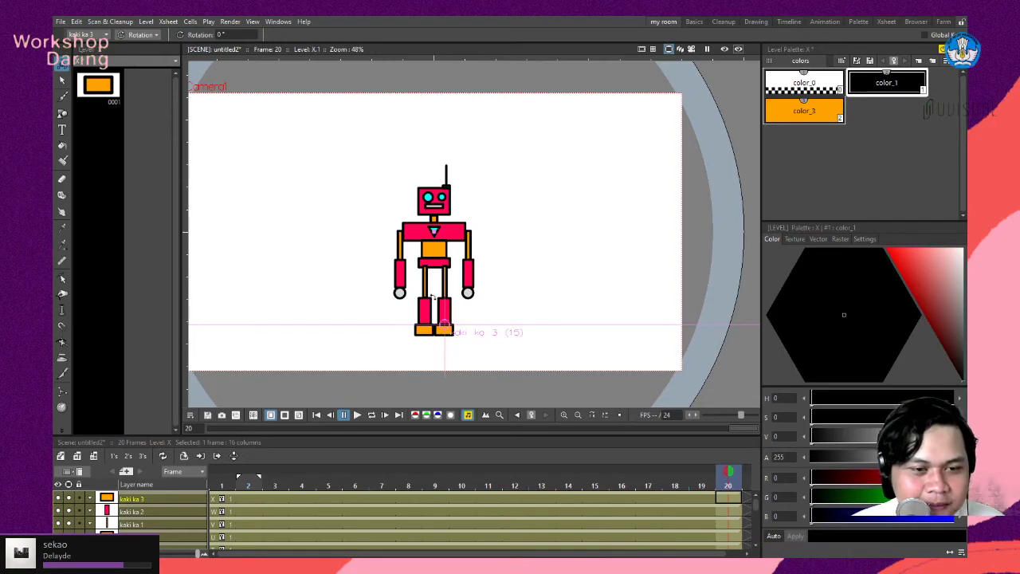
scroll(433, 284, down, 1)
scroll(406, 285, up, 3)
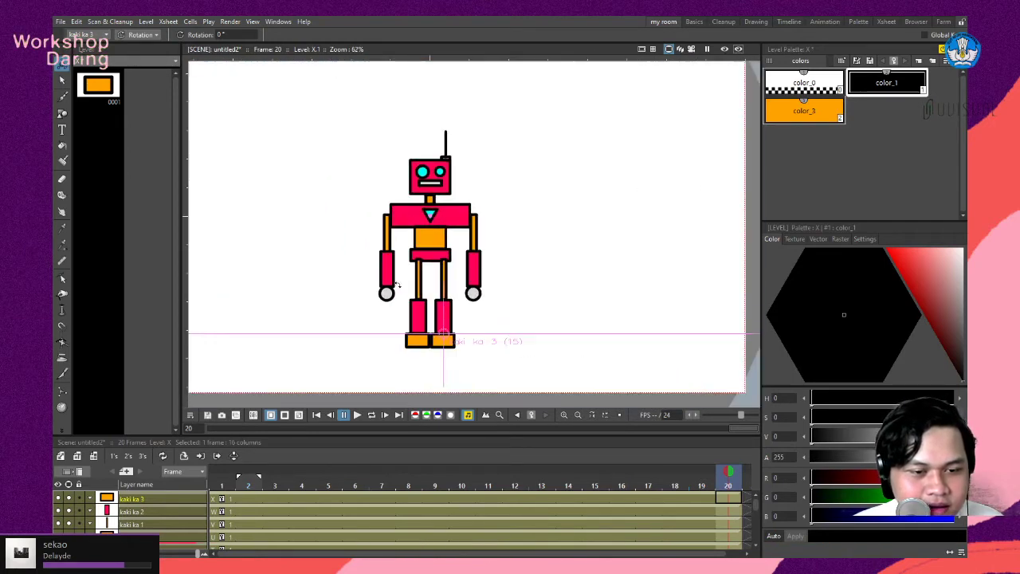
scroll(438, 263, down, 3)
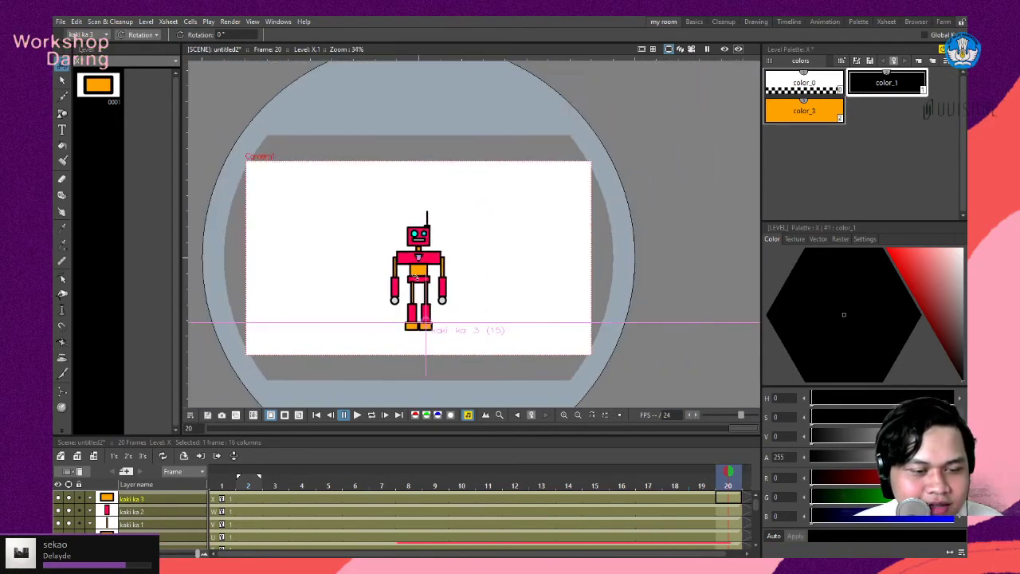
scroll(416, 299, up, 2)
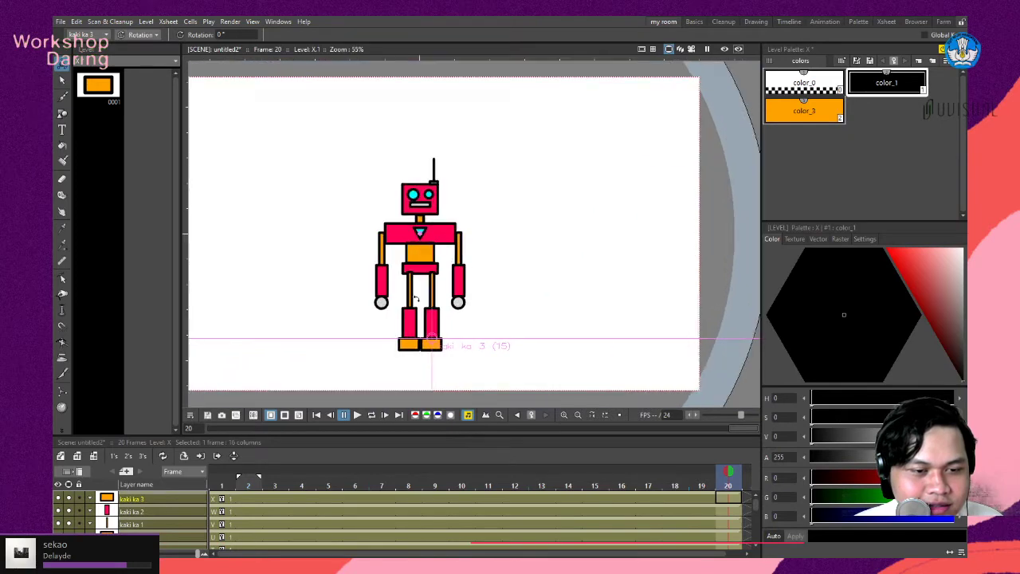
Go to frame 2 on kaki ka 3 and switch to the Animation workspace with the whole camera frame in view.
click(250, 499)
scroll(423, 306, down, 1)
scroll(424, 306, up, 1)
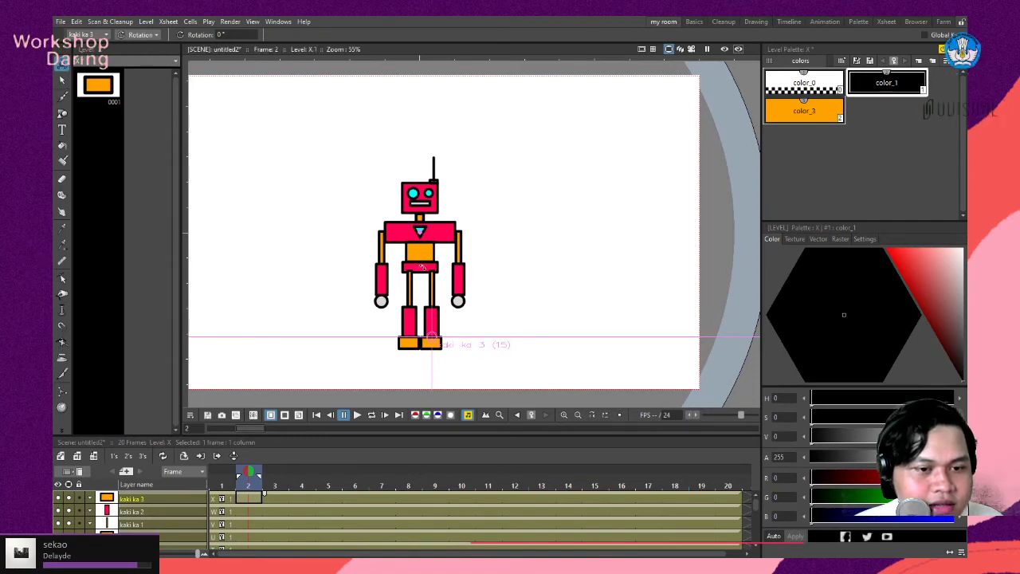
click(825, 21)
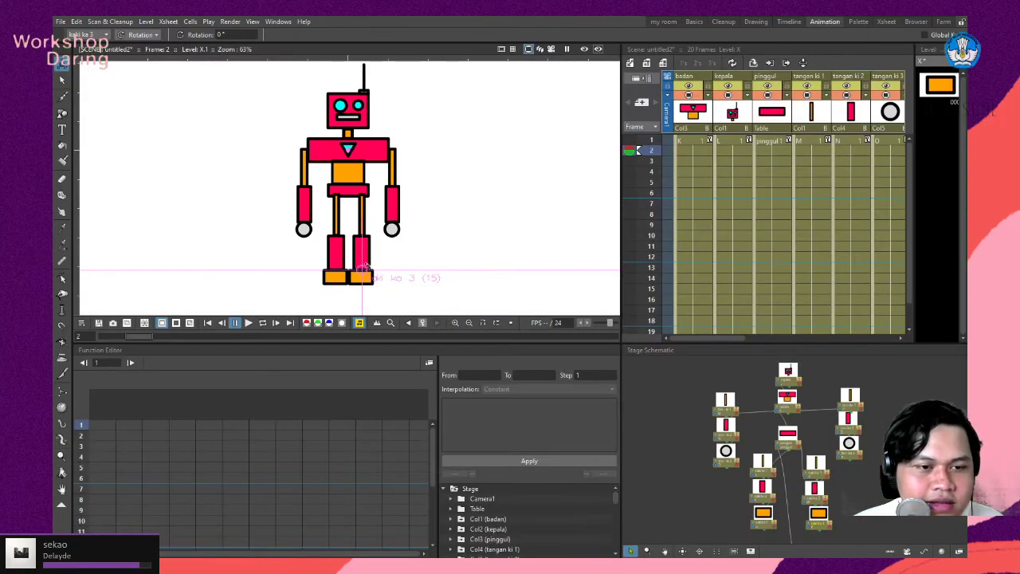
scroll(470, 285, down, 3)
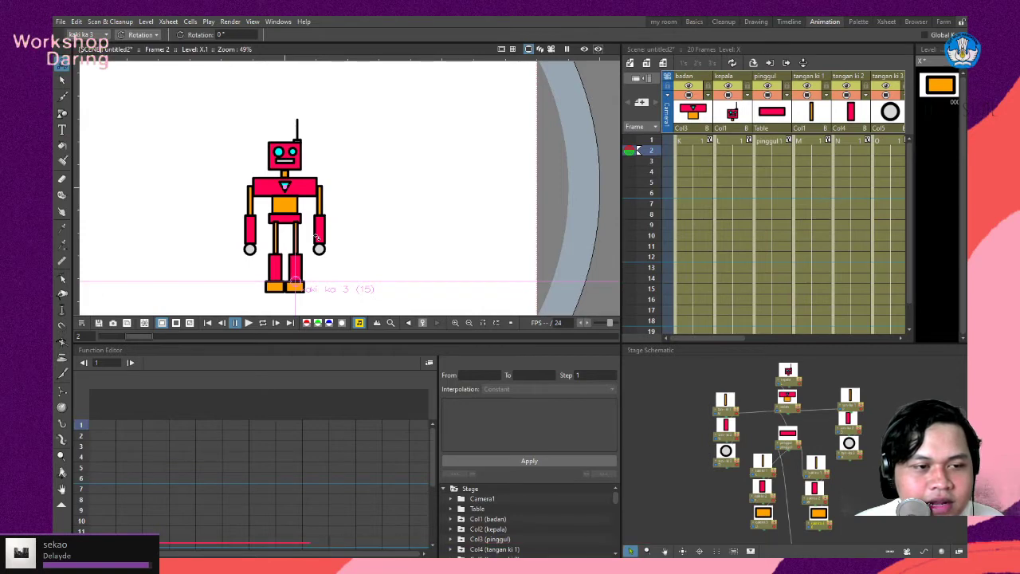
scroll(318, 238, down, 2)
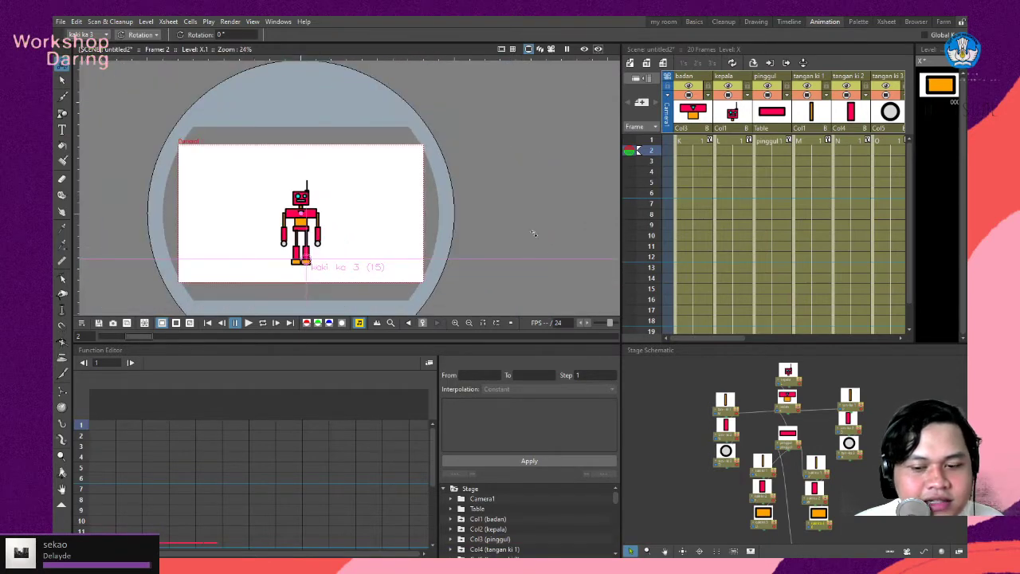
Select the pinggul node in the Stage Schematic and set the Animate tool's mode to All.
click(789, 445)
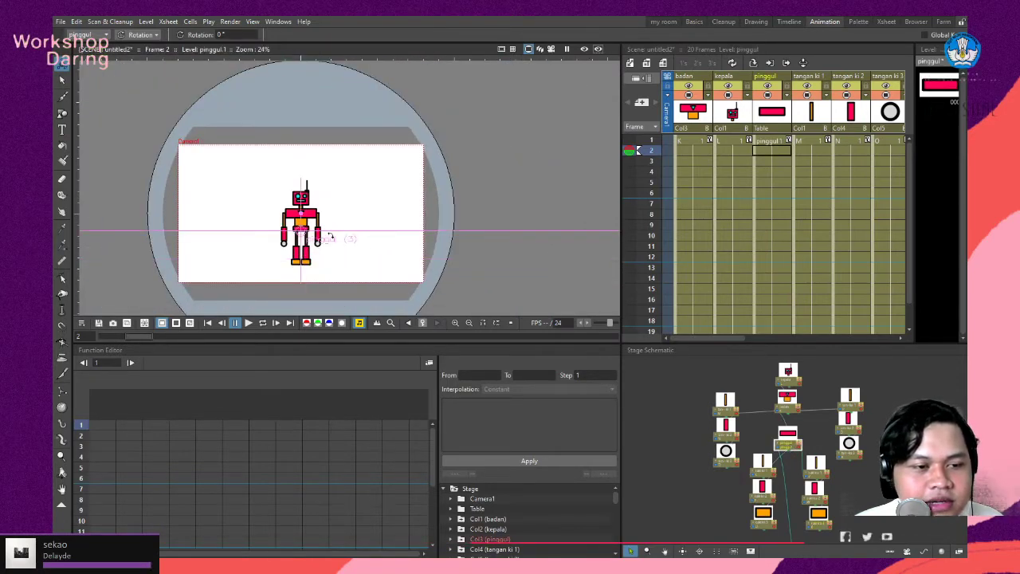
scroll(287, 229, up, 2)
scroll(287, 229, down, 3)
scroll(287, 229, up, 2)
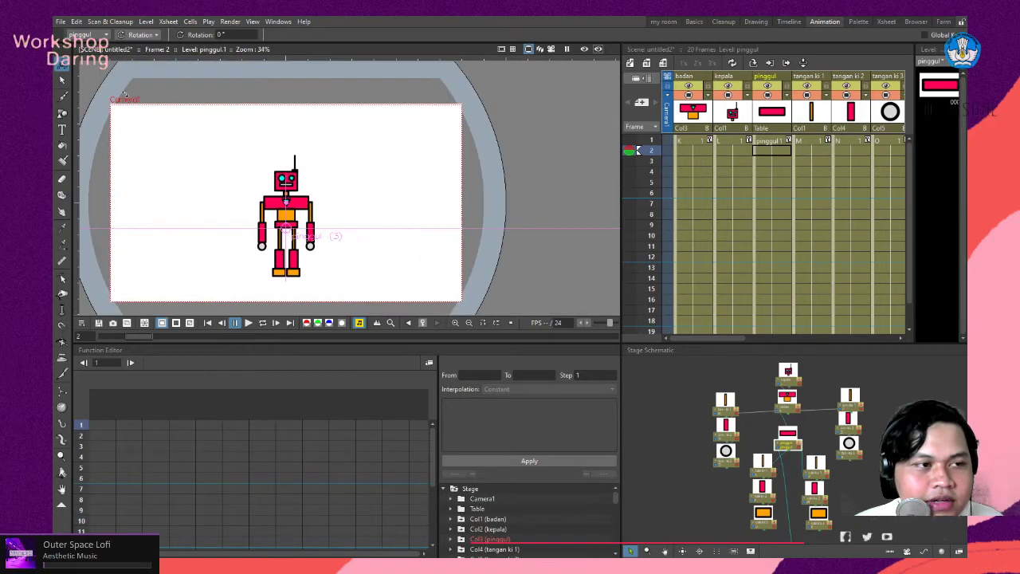
click(136, 103)
scroll(283, 213, down, 3)
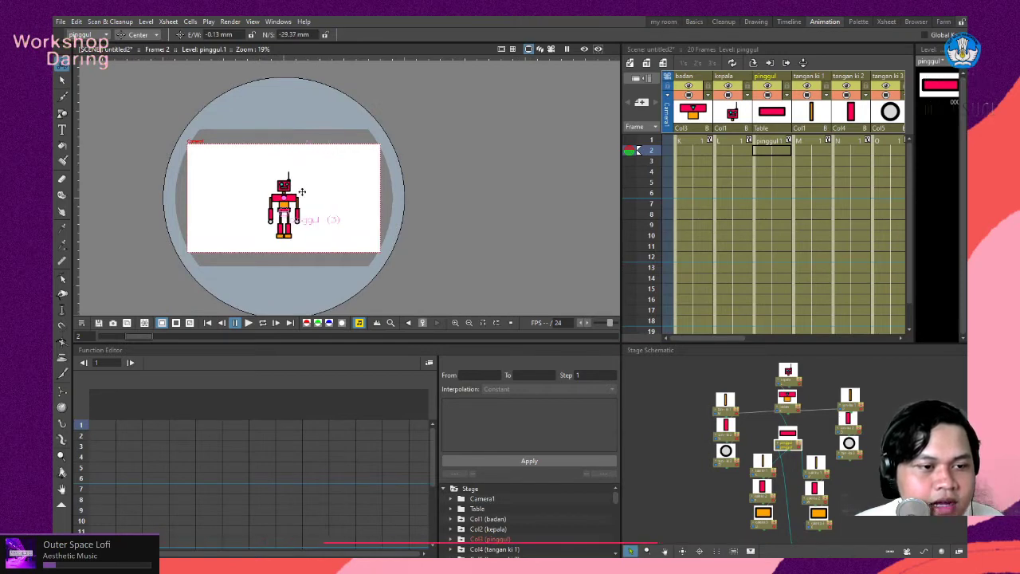
scroll(305, 187, up, 3)
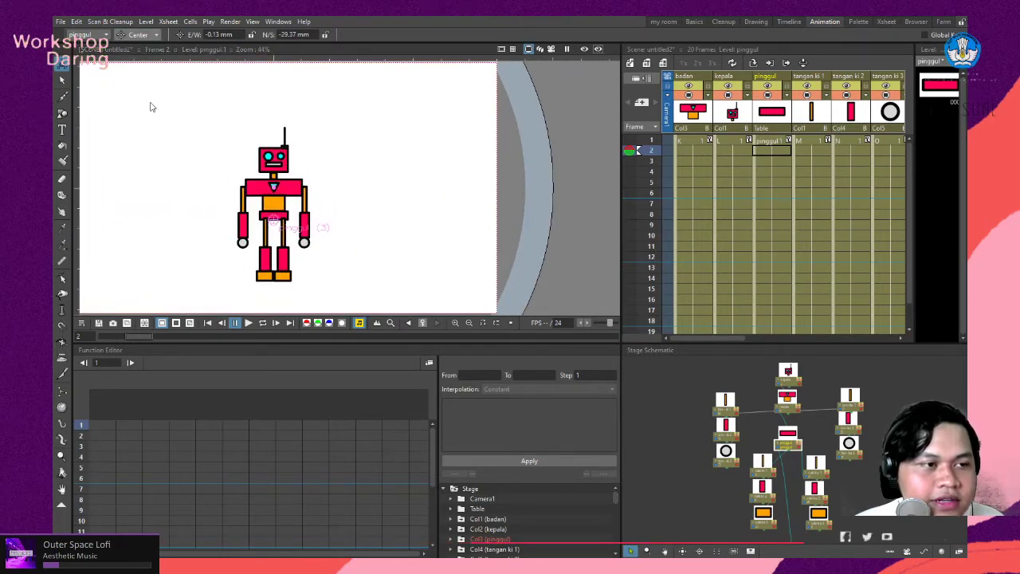
key(a)
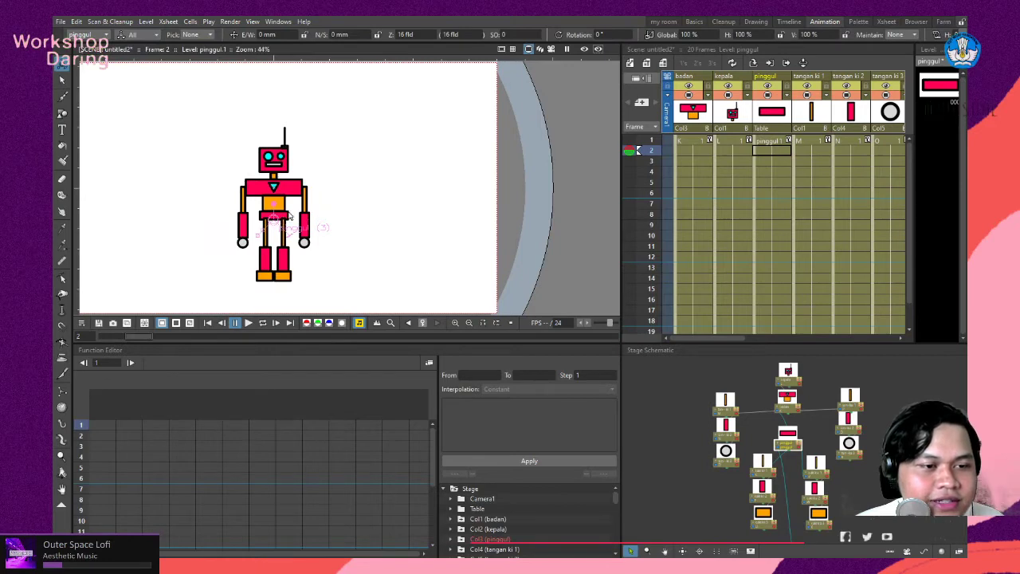
Move the whole robot above the camera frame by its pinggul layer at frame 2, to about -11.62 mm E/W and 216.18 mm N/S.
drag(288, 215, 273, 177)
scroll(282, 190, down, 3)
scroll(275, 199, up, 3)
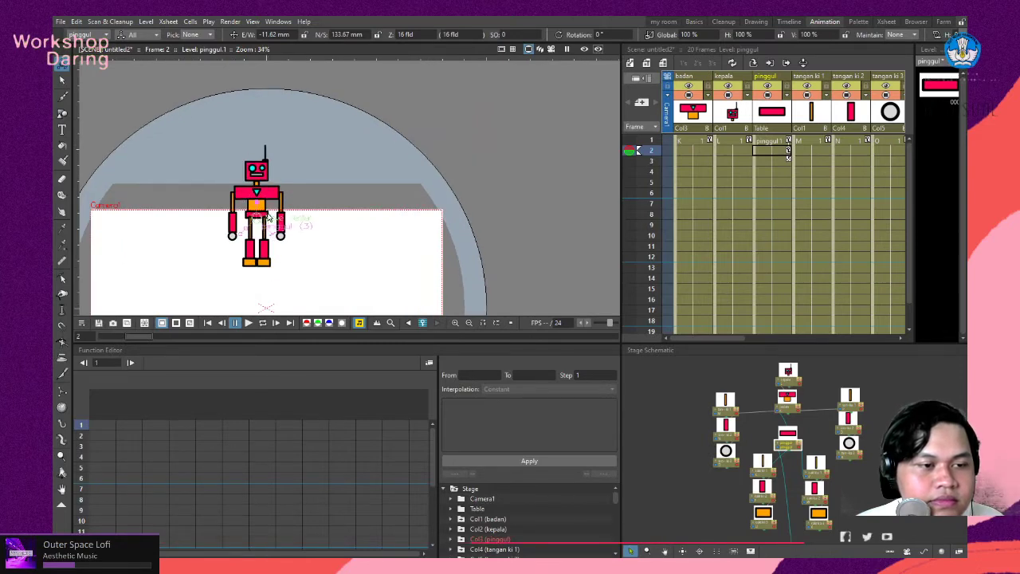
drag(270, 216, 276, 145)
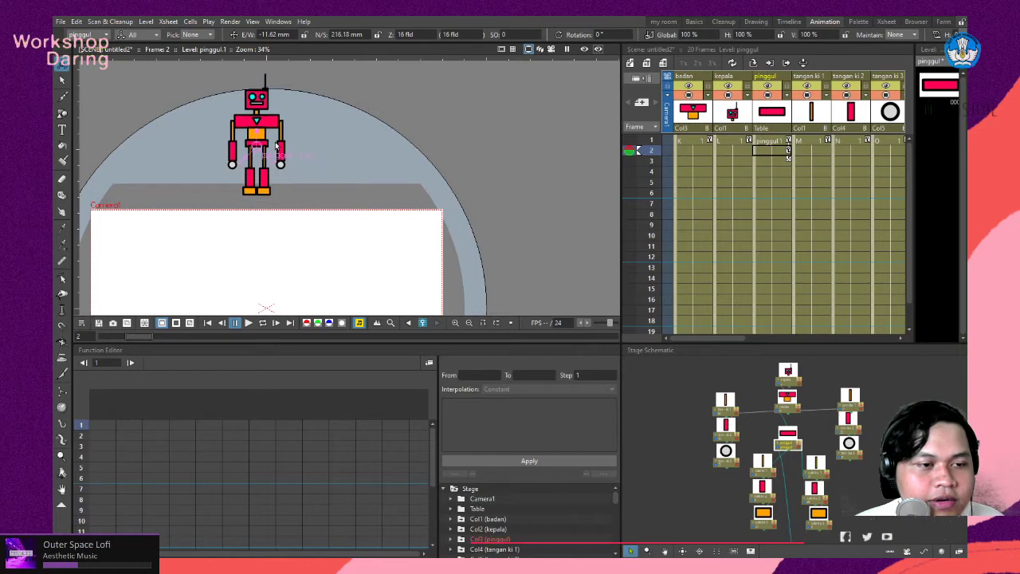
scroll(271, 172, down, 3)
scroll(254, 239, up, 2)
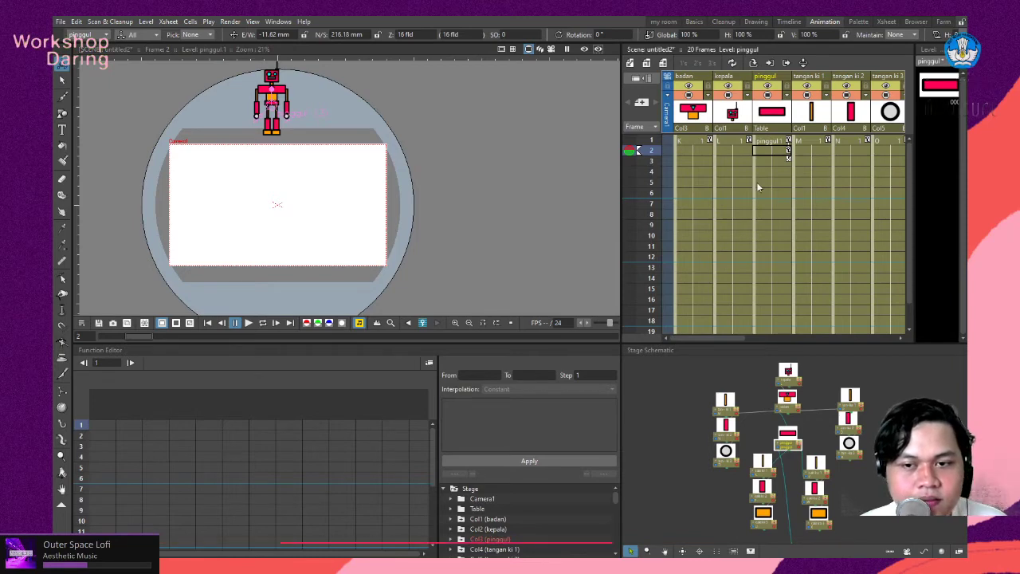
scroll(752, 175, down, 3)
scroll(749, 165, up, 3)
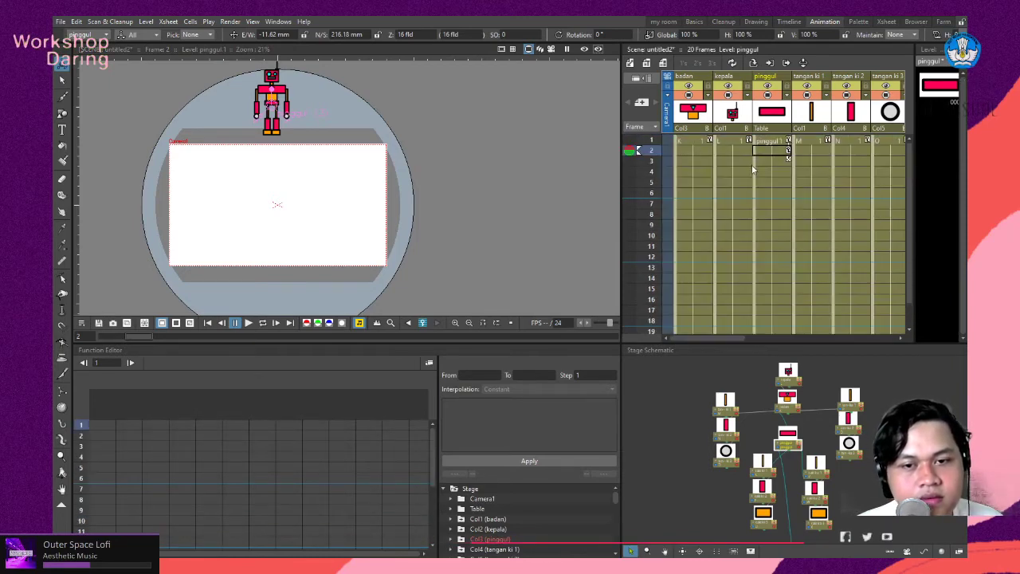
click(700, 152)
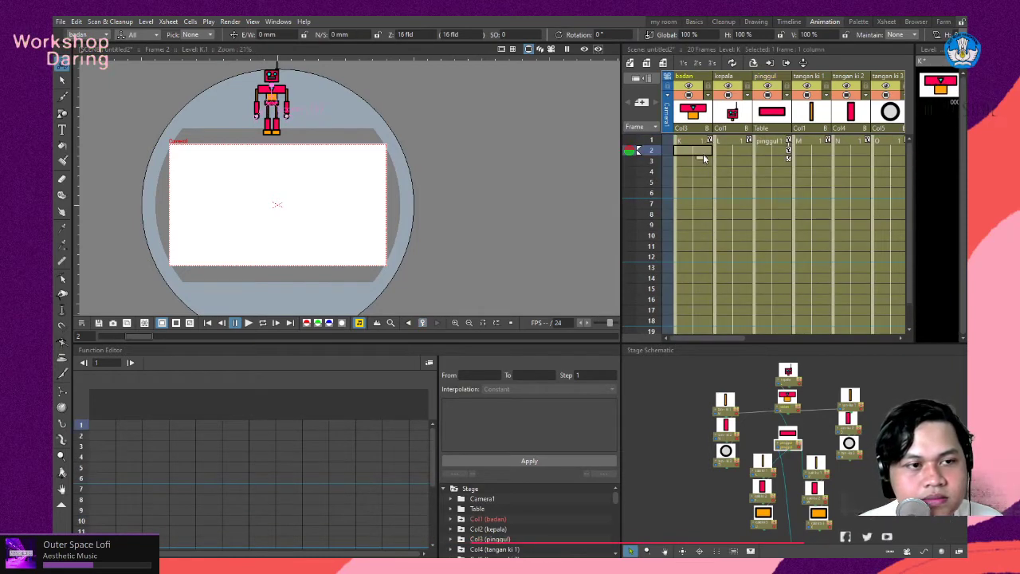
click(733, 152)
click(692, 153)
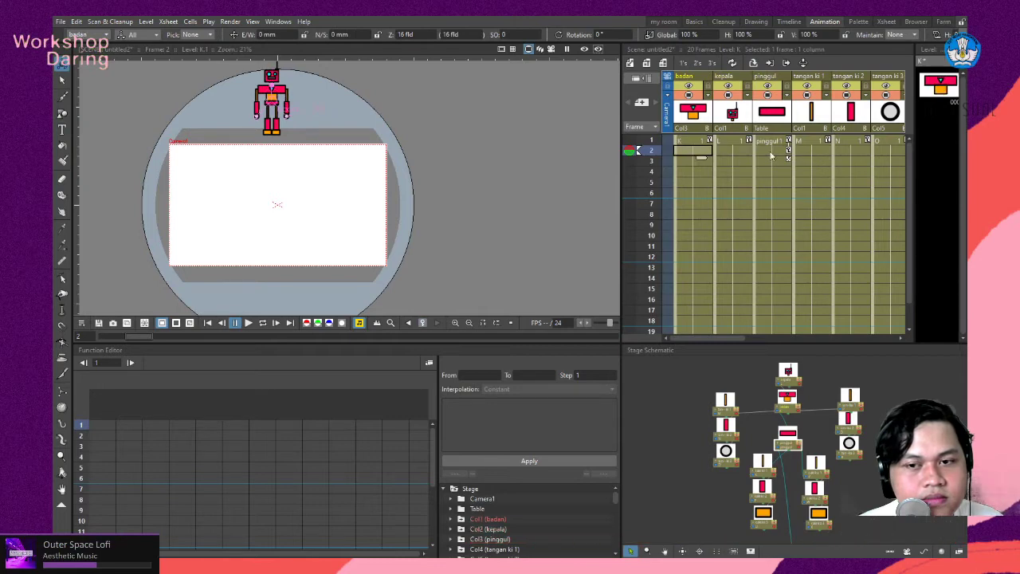
click(778, 152)
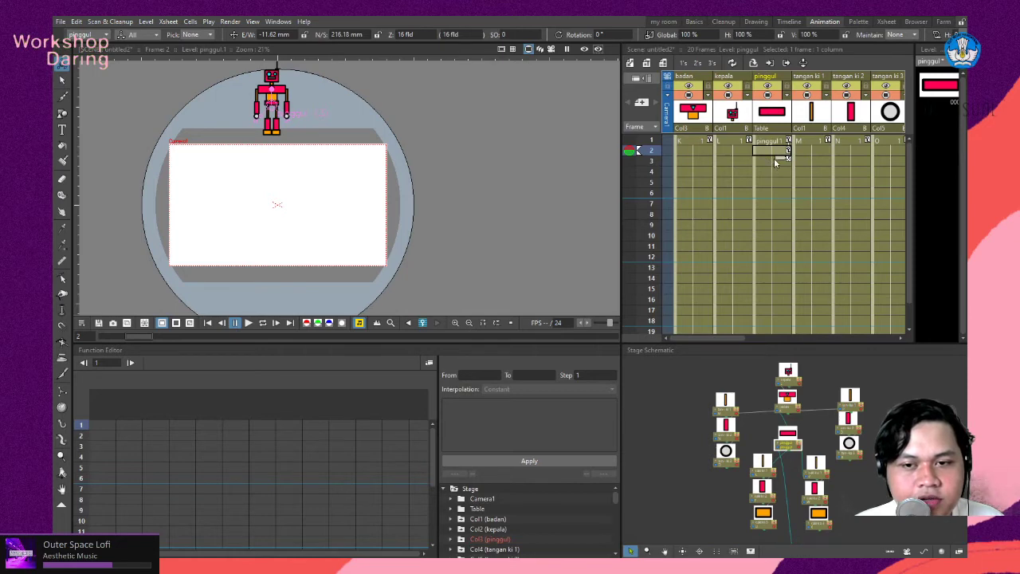
click(777, 158)
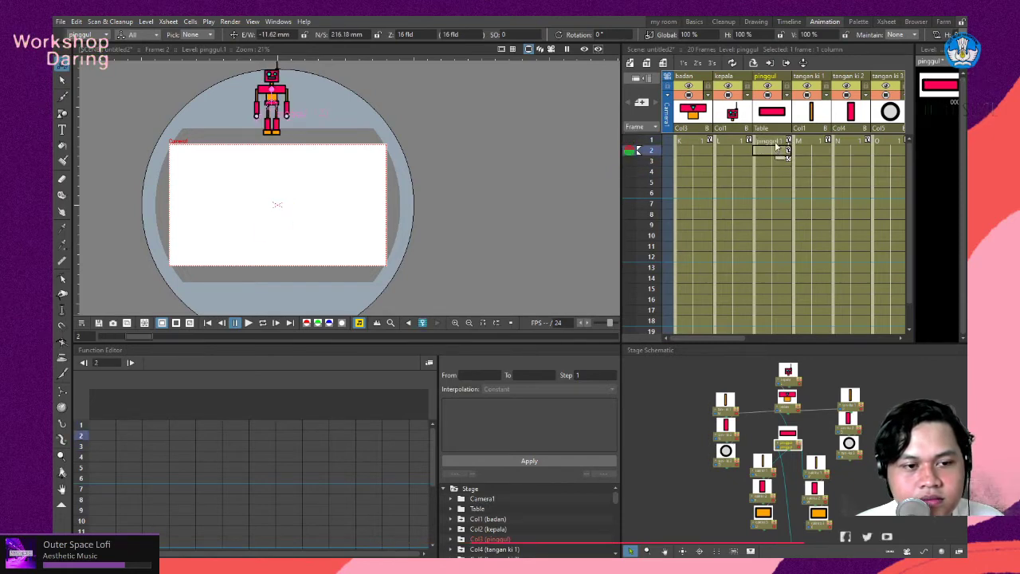
scroll(250, 260, up, 2)
scroll(257, 239, down, 2)
scroll(279, 215, up, 2)
scroll(292, 200, down, 2)
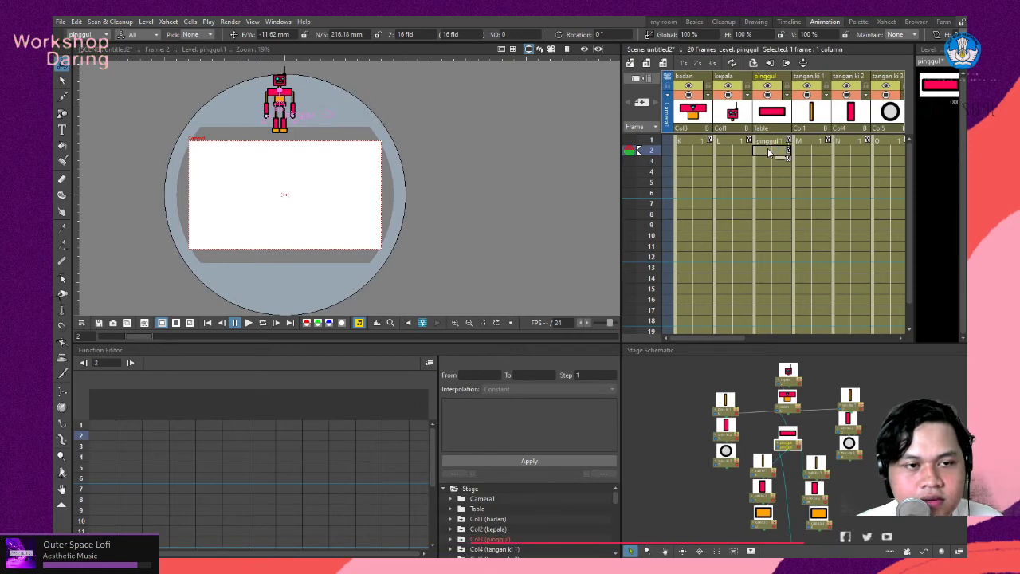
Set keyframes on the badan and kepala layers at frame 2.
click(706, 153)
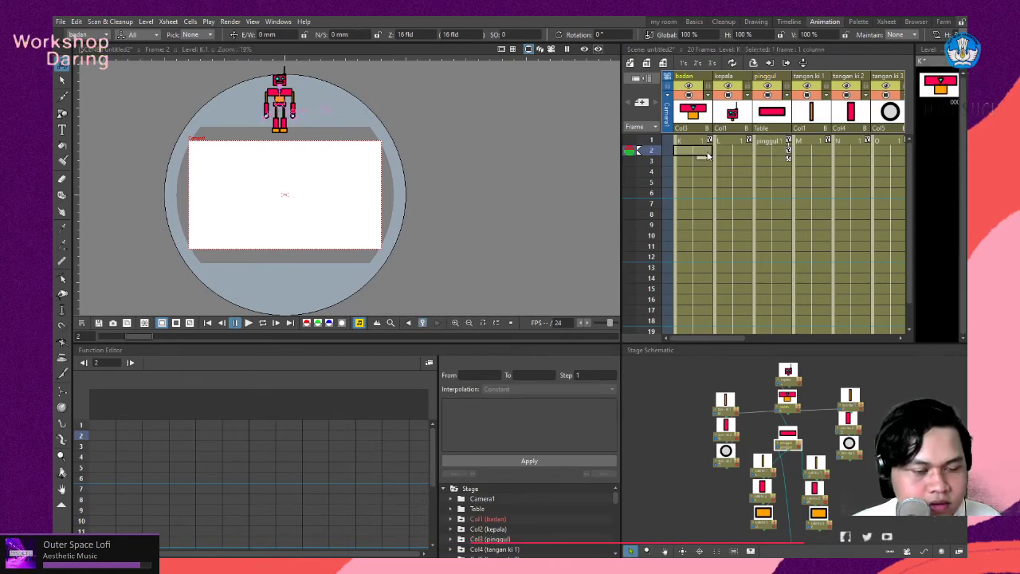
shift+click(734, 154)
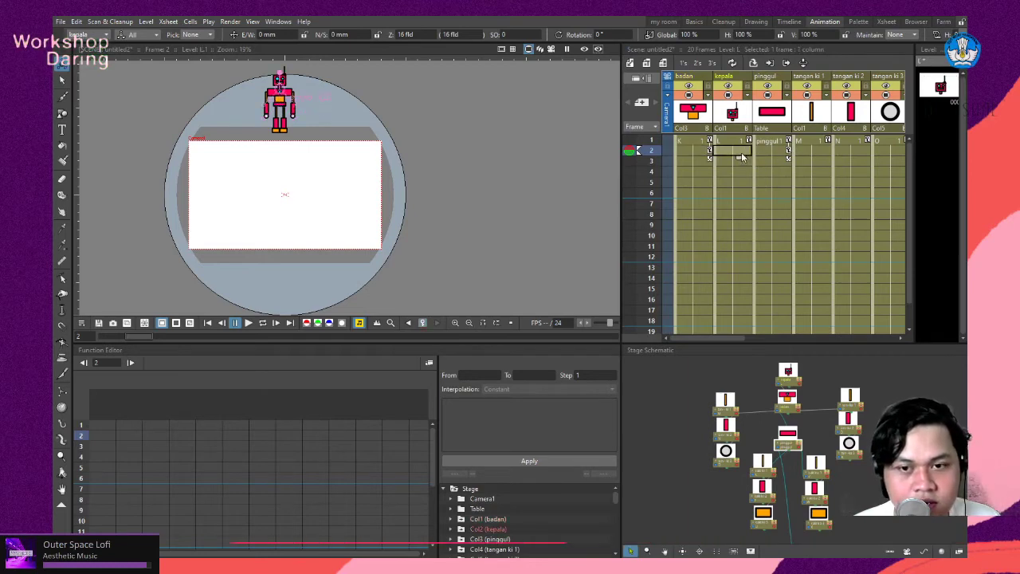
click(775, 152)
Try to select frame 2 across all robot layers from badan to kaki ka 3 for keyframing them together.
click(694, 151)
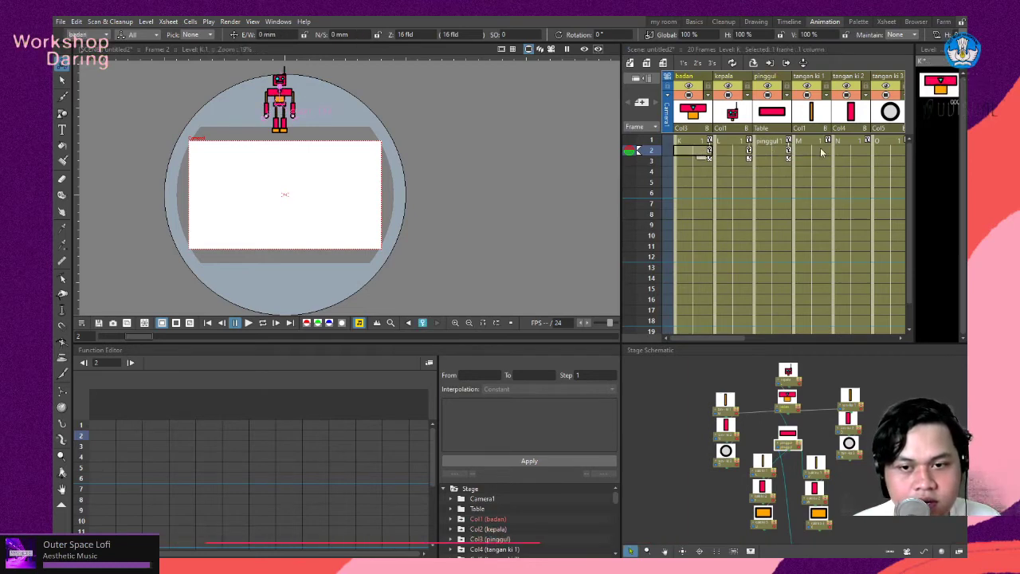
drag(740, 338, 900, 340)
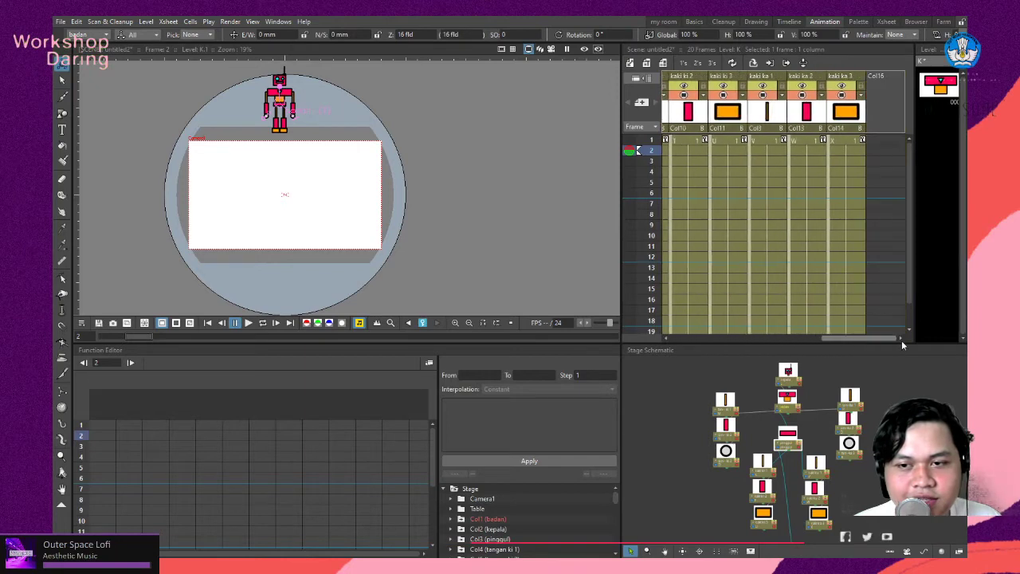
shift+click(856, 157)
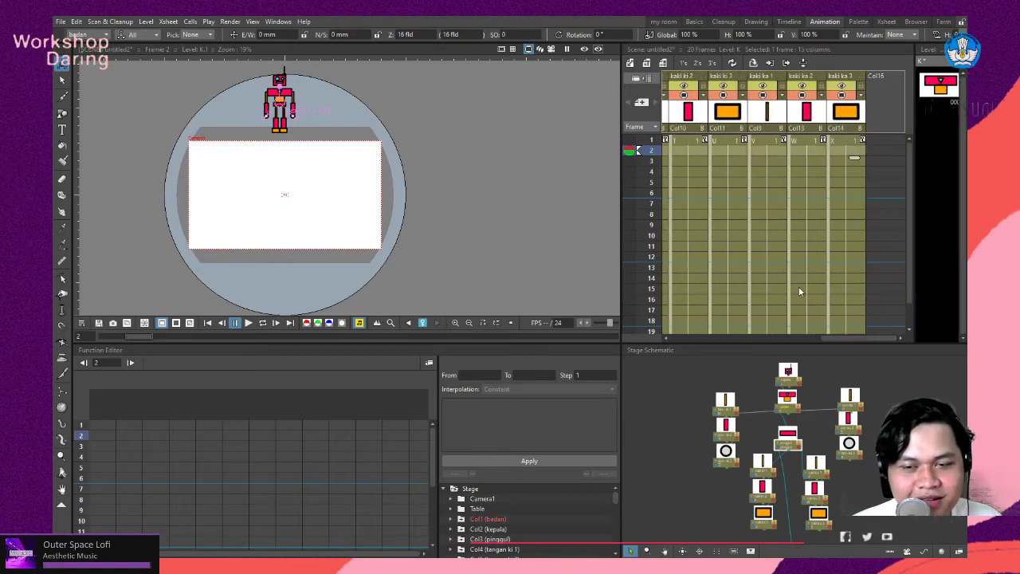
Set keyframes at frame 2 on kaki ka 3, kaki ka 2, kaki ka 1, kaki ki 3 and kaki ki 2.
click(767, 154)
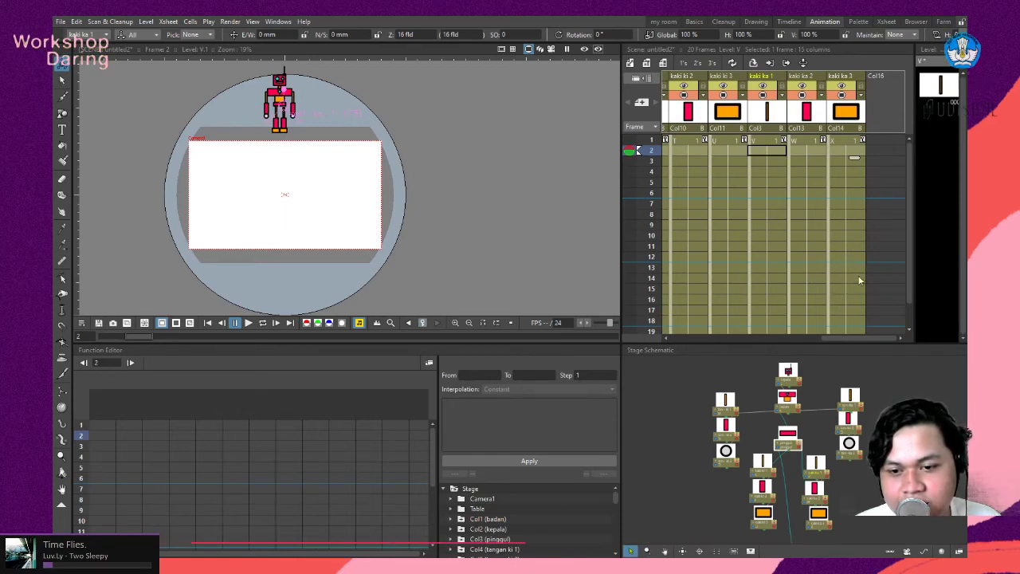
click(853, 152)
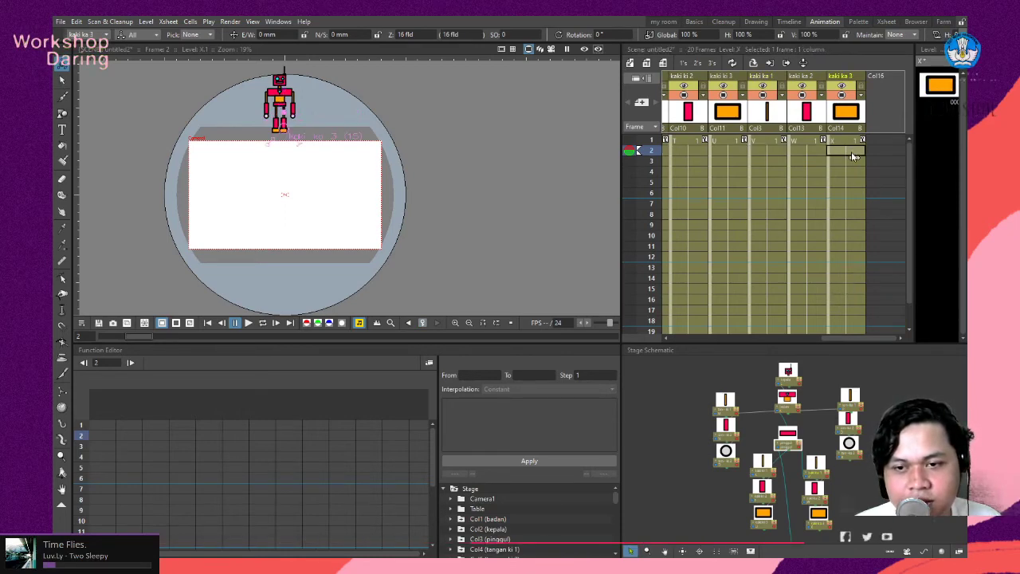
click(807, 151)
click(767, 151)
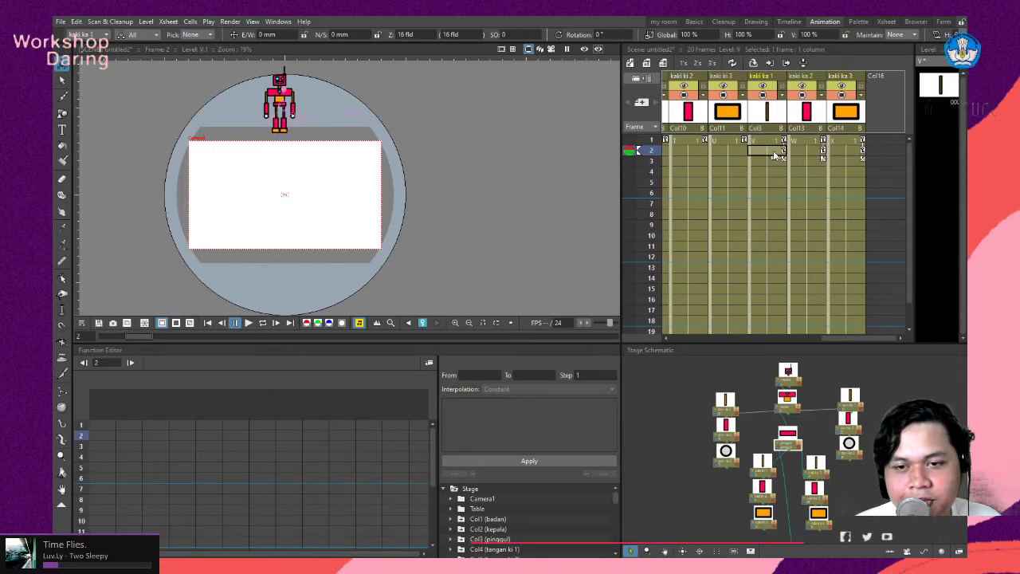
click(727, 152)
click(687, 151)
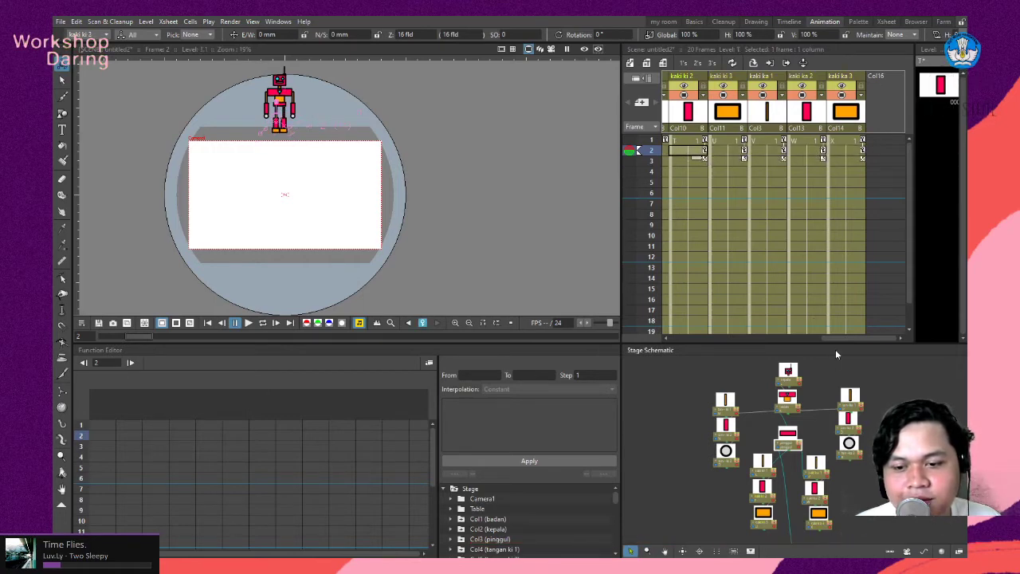
Set keyframes at frame 2 on kaki ki 1, tangan ka 3, tangan ka 2, tangan ka 1 and tangan ki 3.
drag(837, 338, 772, 336)
click(825, 142)
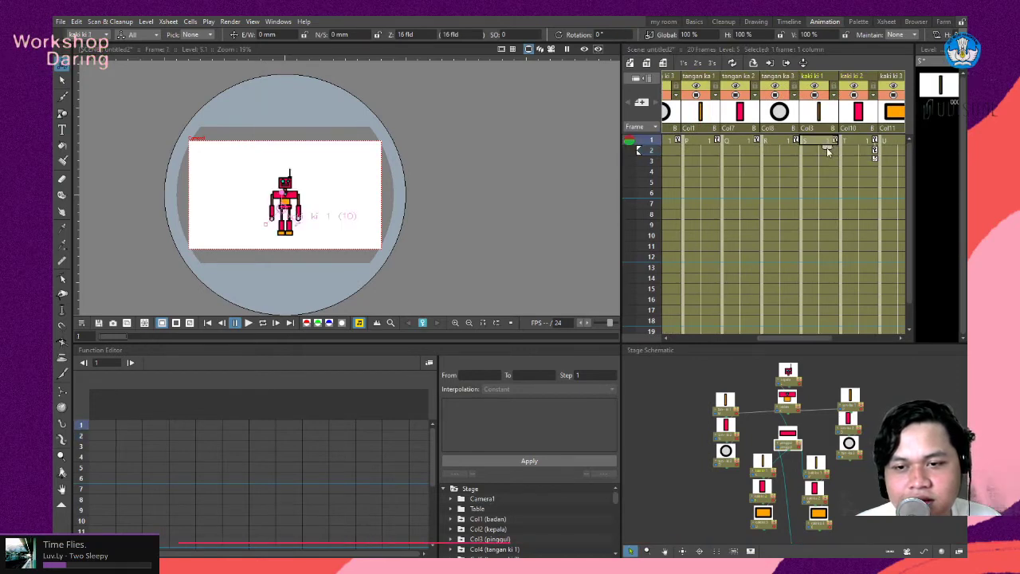
click(821, 151)
click(785, 153)
click(742, 153)
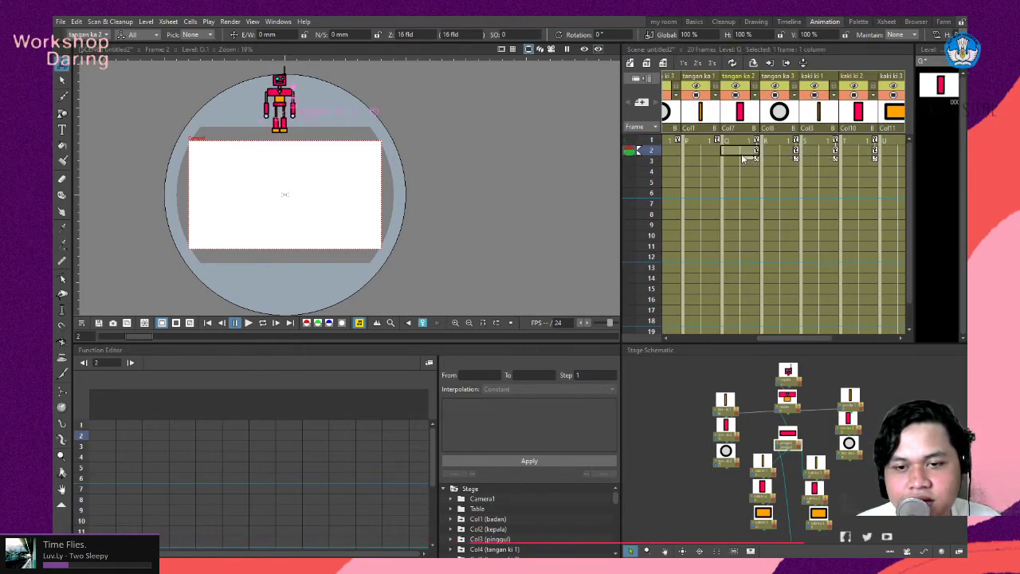
click(682, 153)
click(674, 152)
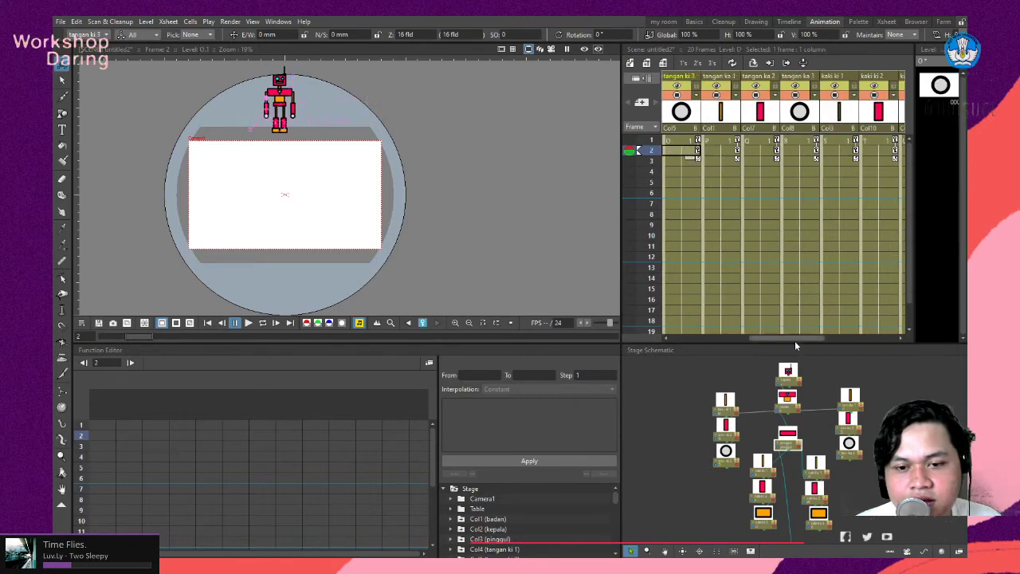
Set keyframes at frame 2 on the remaining tangan ki 2, tangan ki 1 and badan layers.
drag(795, 337, 729, 338)
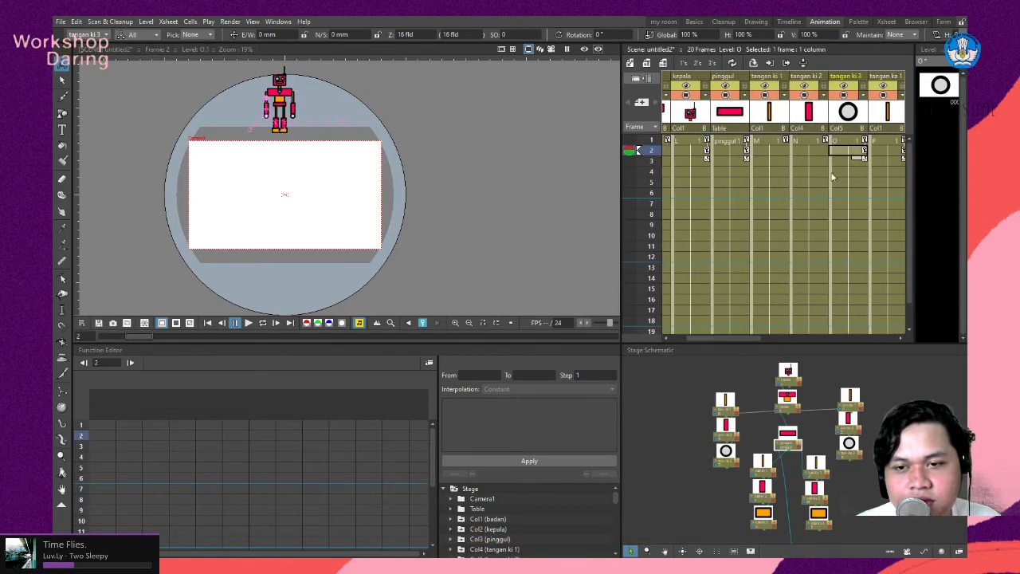
click(817, 153)
click(777, 153)
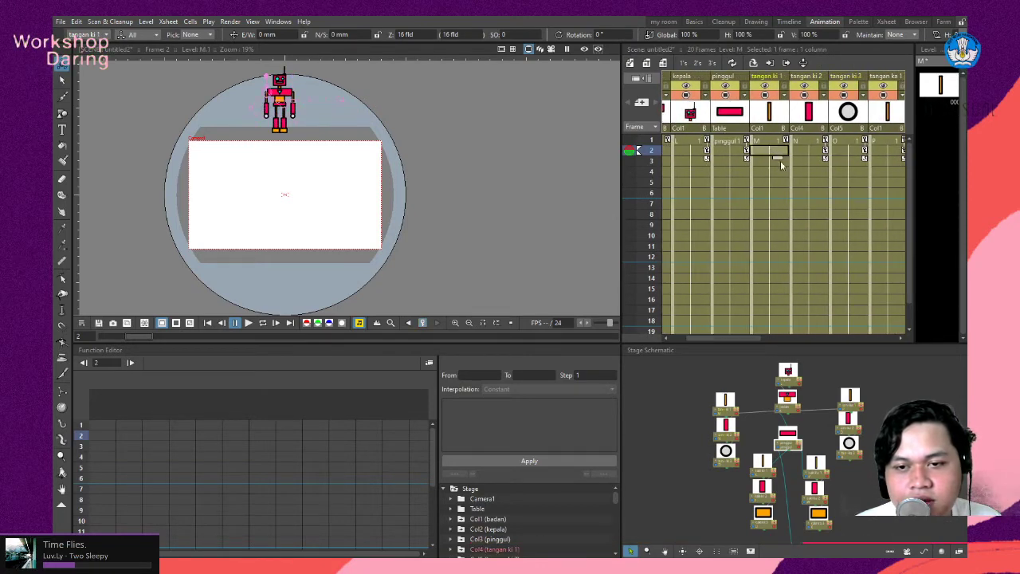
click(692, 153)
drag(753, 337, 737, 338)
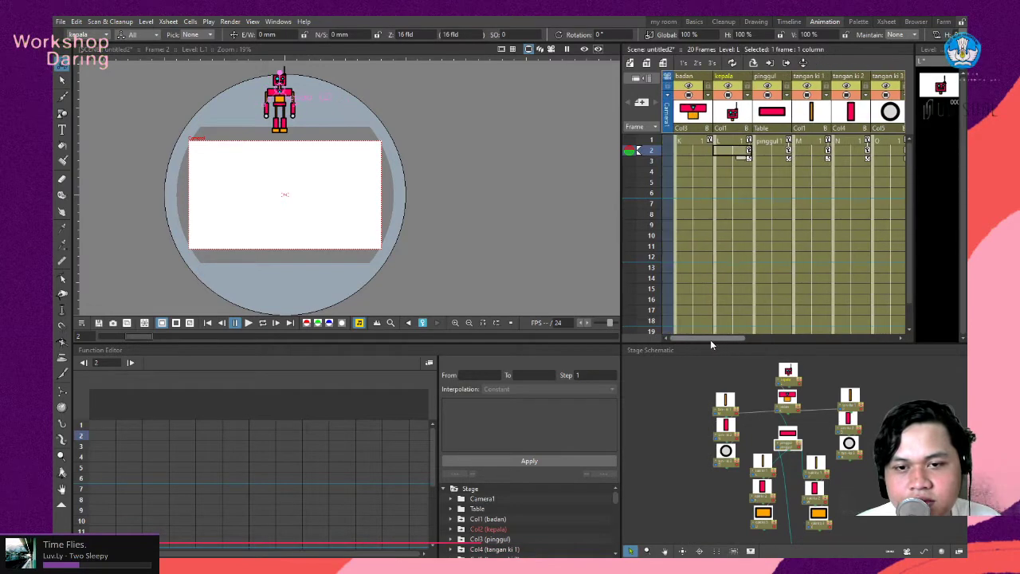
click(705, 155)
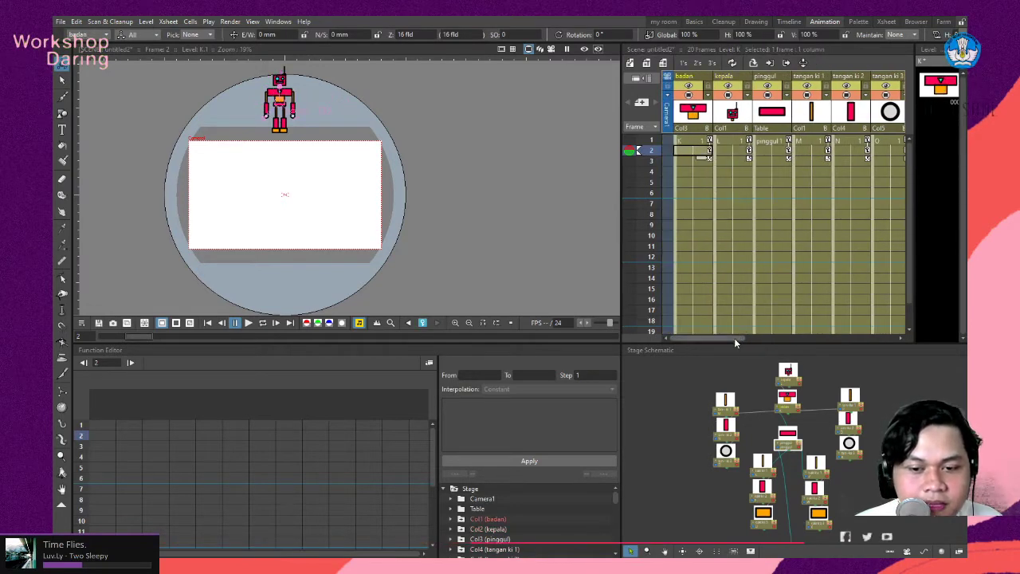
Move the robot's pinggul layer back down into the camera frame at frame 6, to about -21.66 mm N/S.
drag(705, 338, 743, 337)
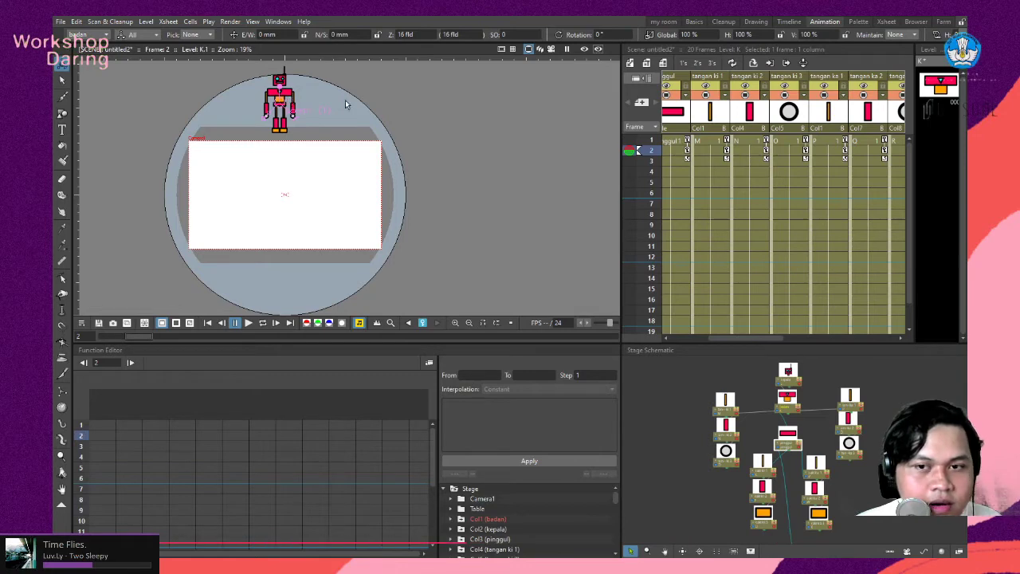
click(682, 116)
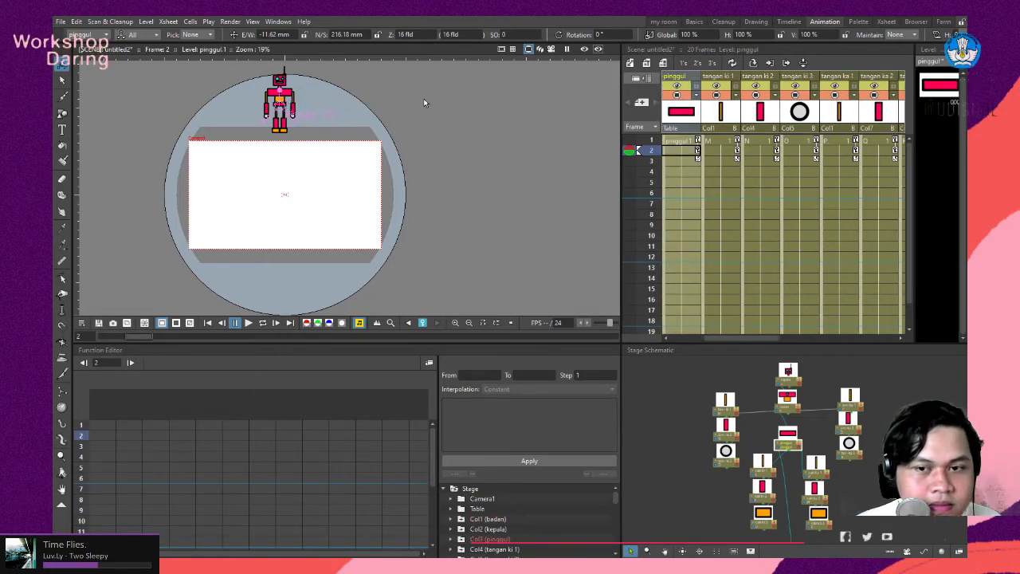
click(652, 162)
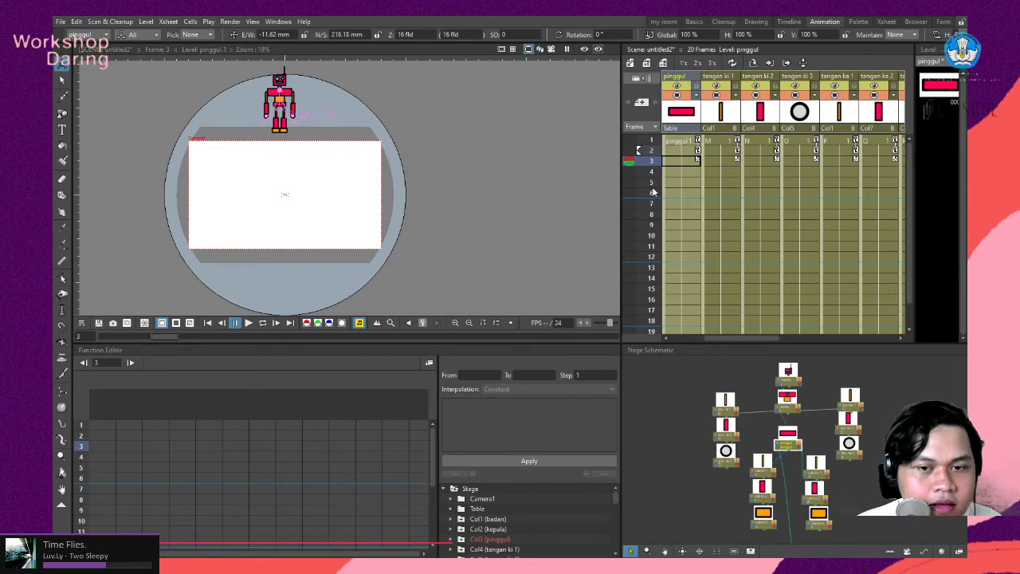
key(Down)
key(Down)
key(Down)
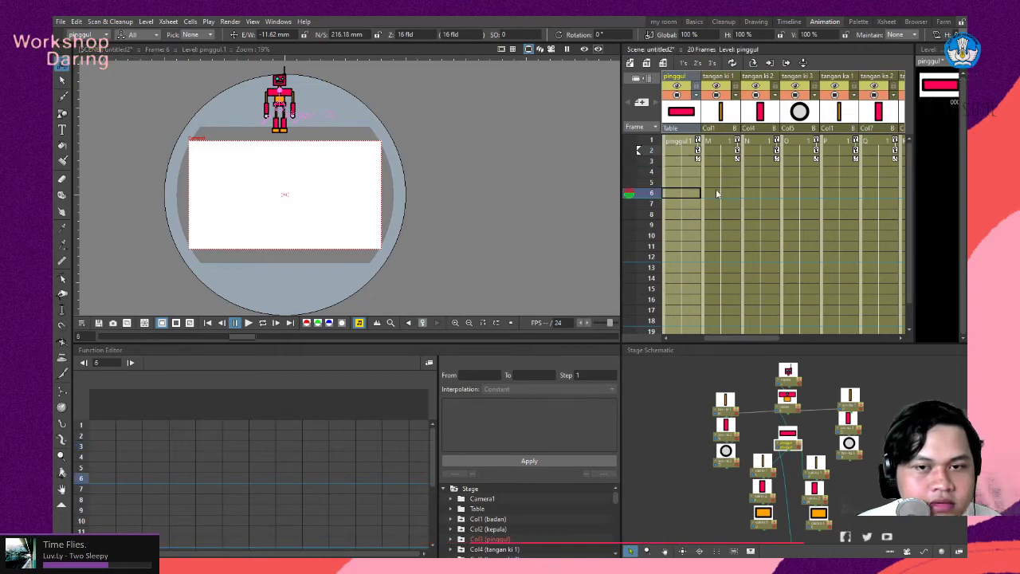
drag(292, 106, 297, 219)
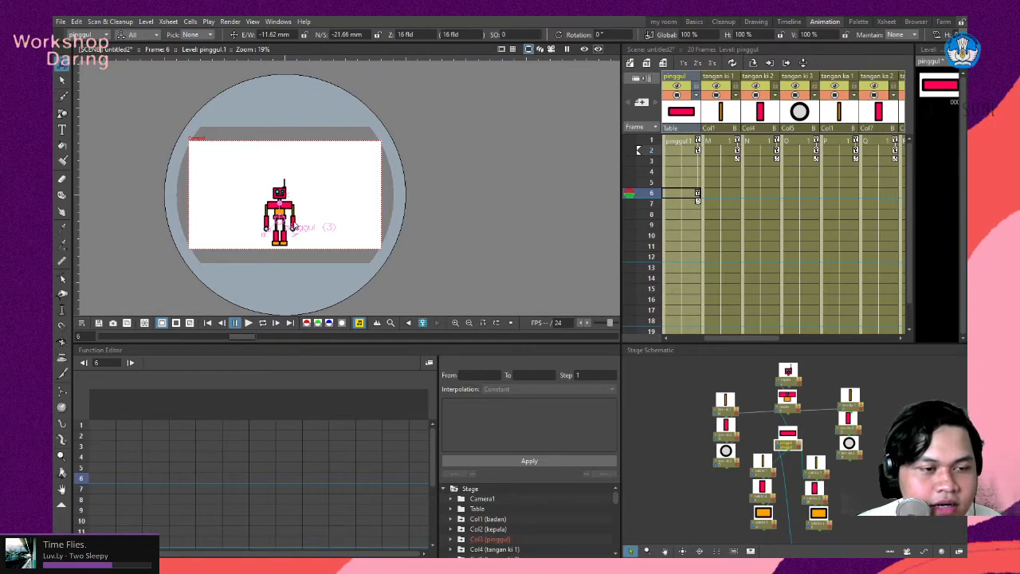
Select the kepala node and try tilting the robot's head about 52° at frame 6, undoing the rotation.
scroll(237, 239, up, 4)
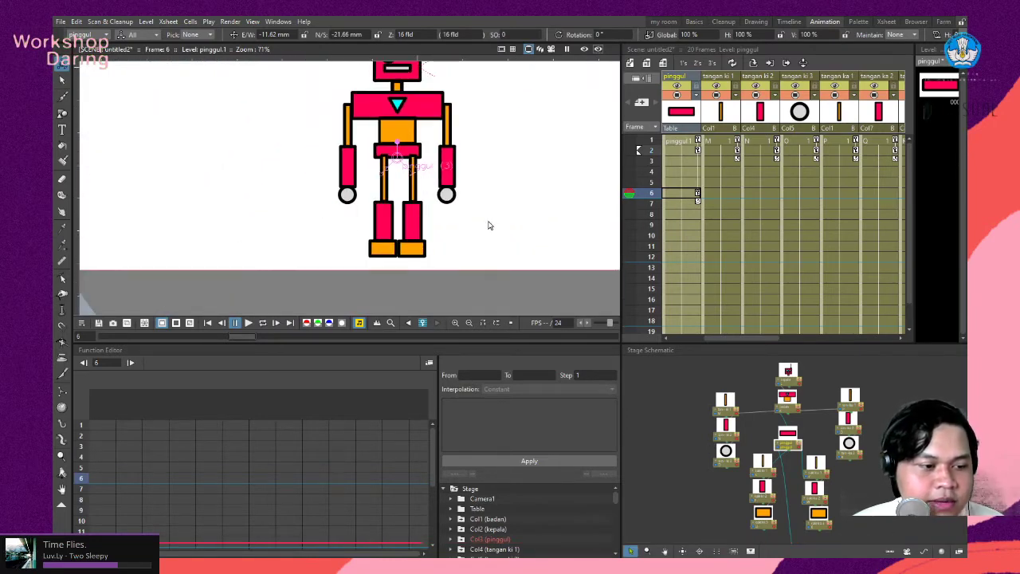
scroll(490, 225, down, 2)
scroll(490, 182, up, 1)
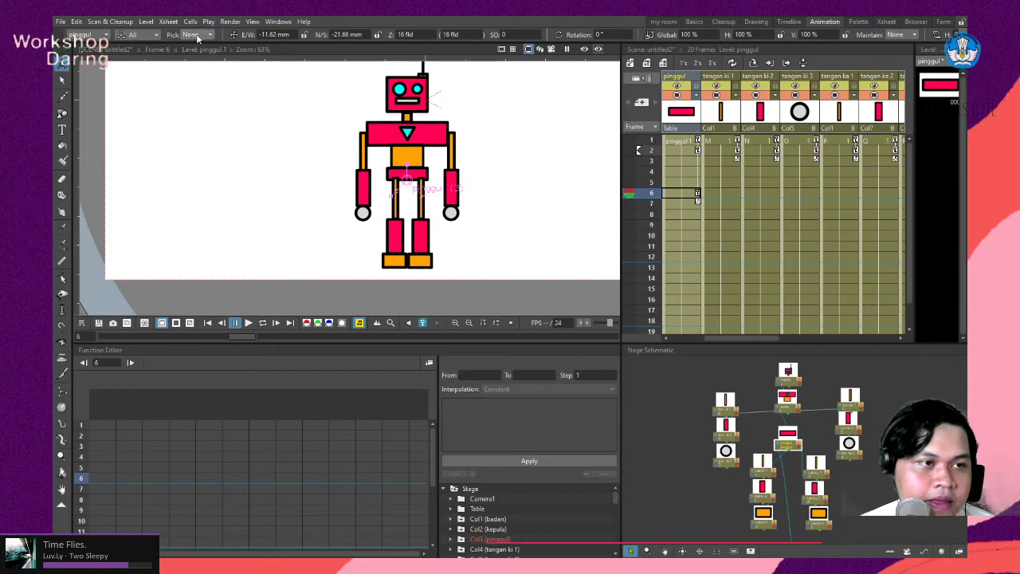
click(791, 374)
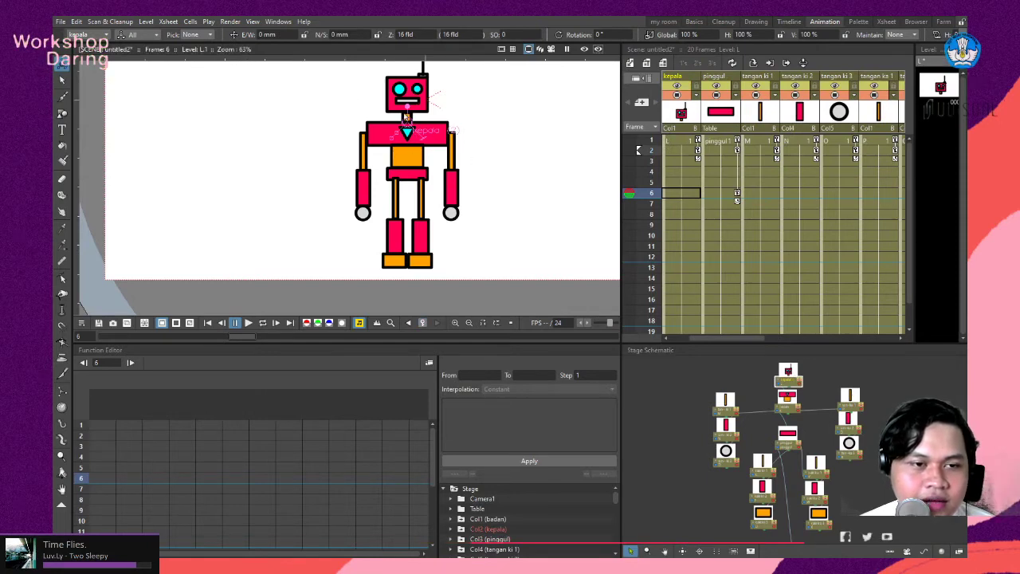
drag(408, 116, 404, 117)
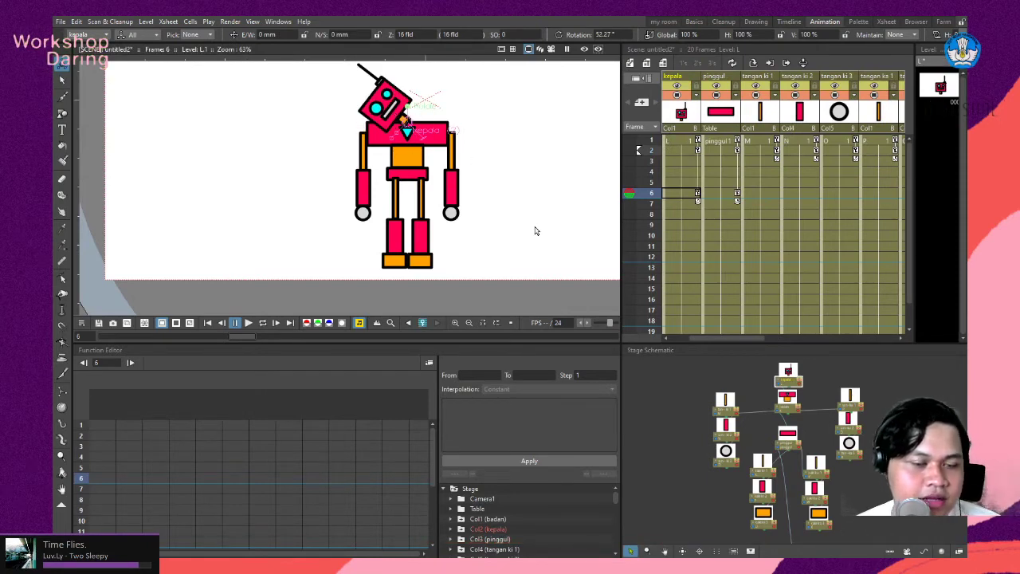
key(ctrl+z)
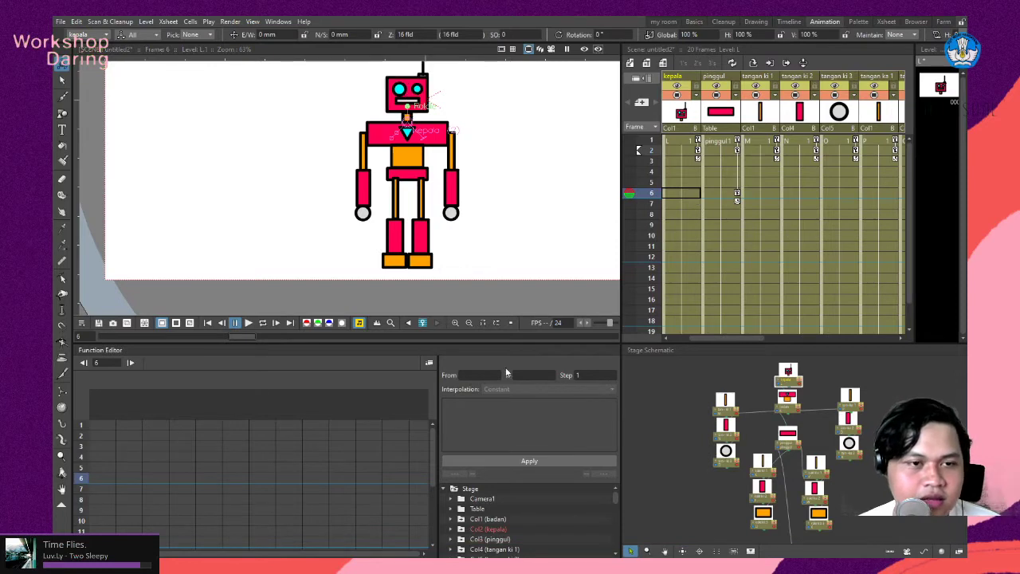
Activate the Skeleton tool on the robot and set its mode to Inverse Kinematics.
click(62, 391)
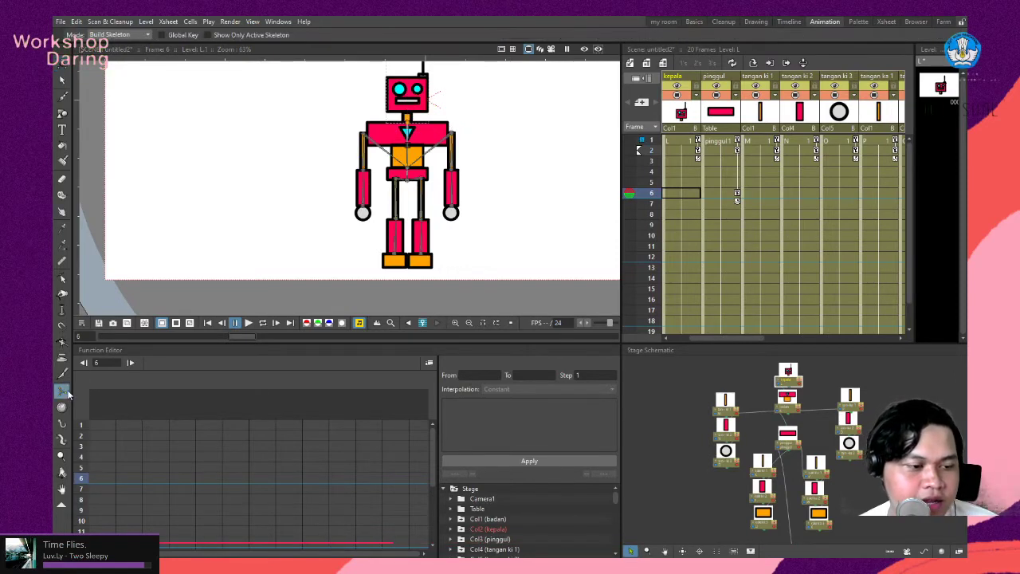
scroll(431, 141, up, 2)
scroll(427, 140, up, 2)
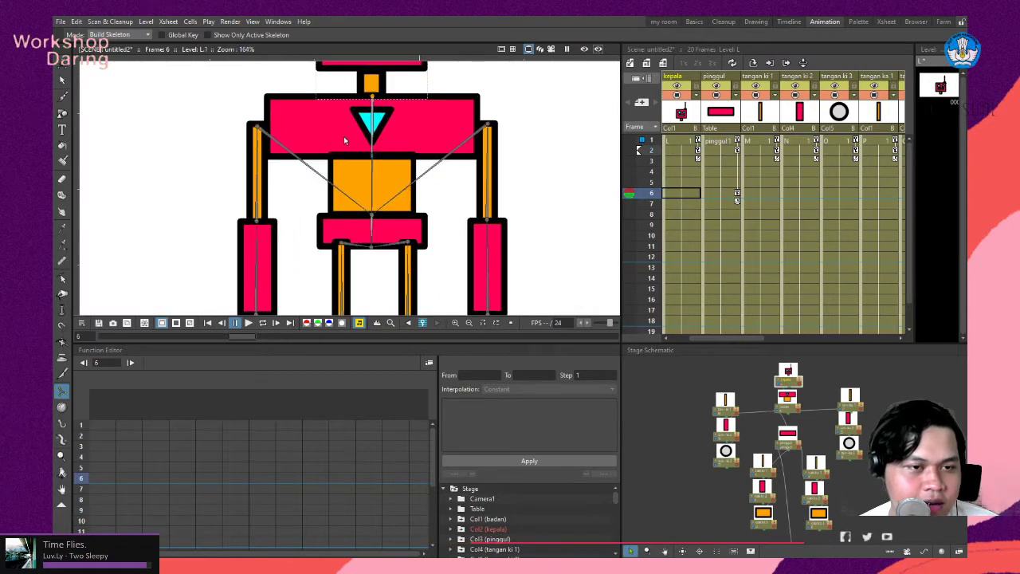
scroll(383, 229, down, 4)
scroll(383, 230, up, 3)
scroll(383, 230, up, 3)
scroll(375, 227, down, 6)
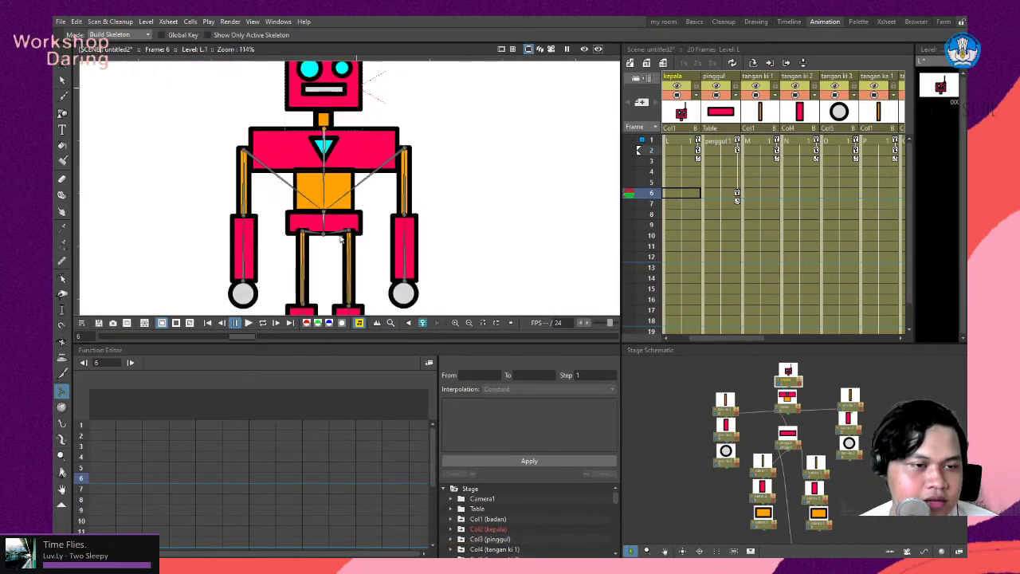
scroll(335, 222, up, 2)
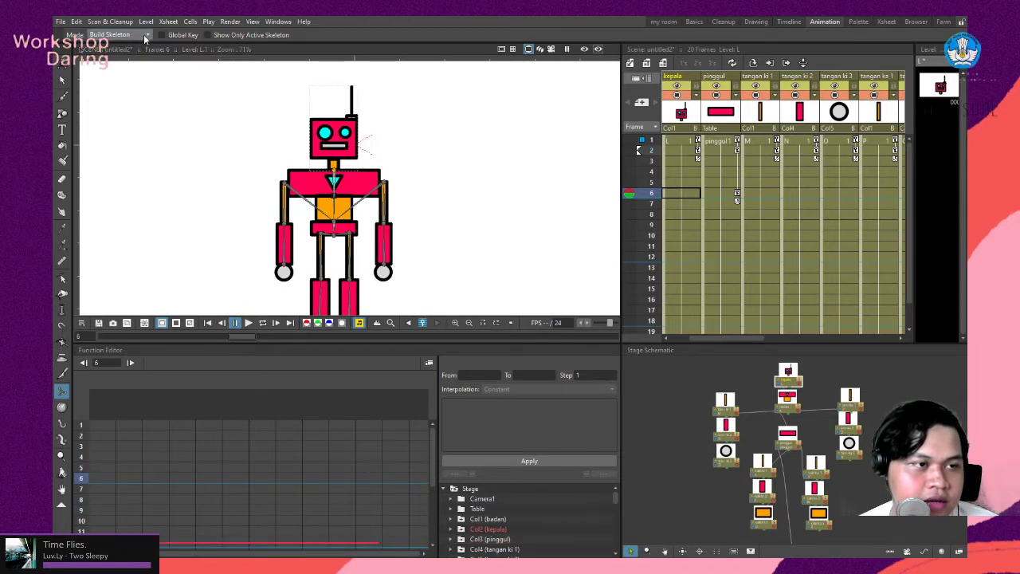
click(136, 54)
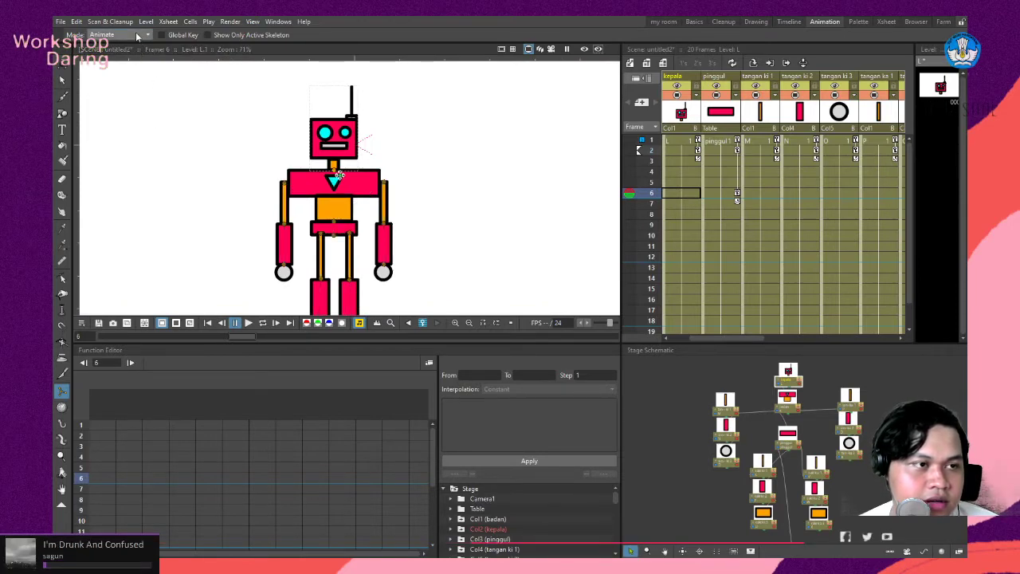
click(126, 62)
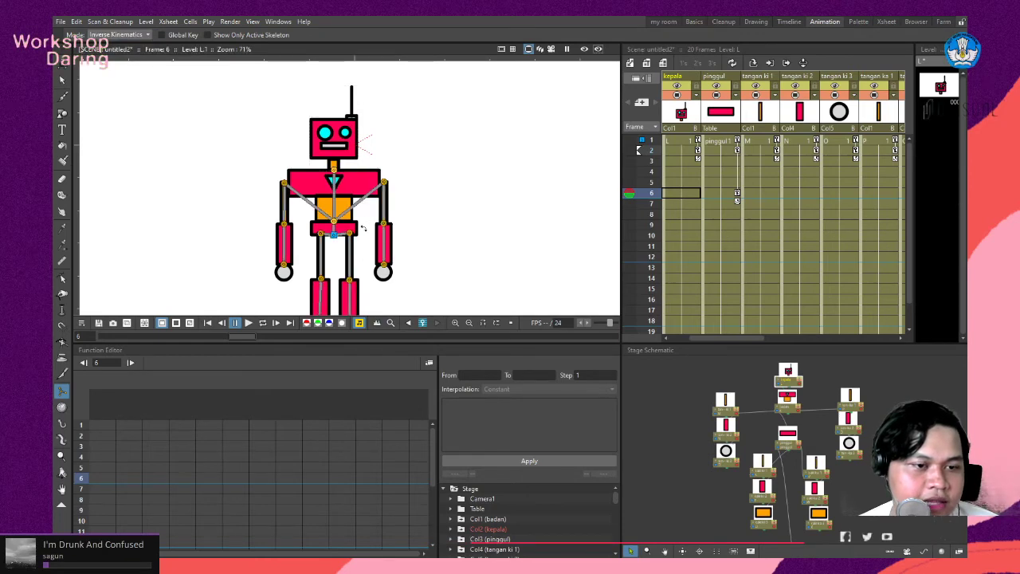
Set keyframes on all of the robot's body-part layers at frame 6 through the skeleton joint at the hips.
scroll(363, 229, down, 3)
scroll(334, 277, up, 4)
scroll(357, 265, down, 2)
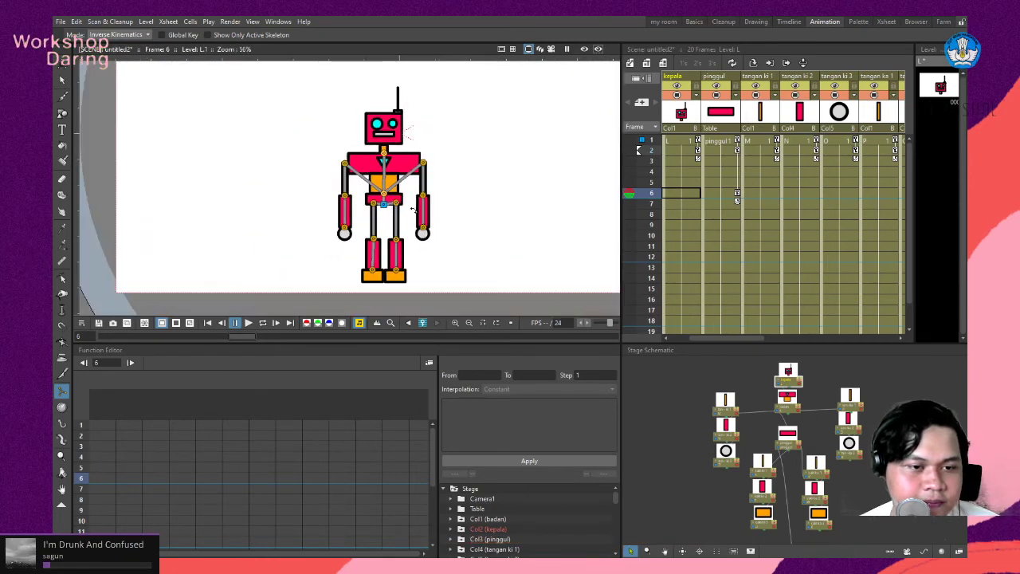
scroll(412, 268, up, 3)
scroll(412, 253, down, 4)
scroll(419, 231, up, 1)
click(381, 180)
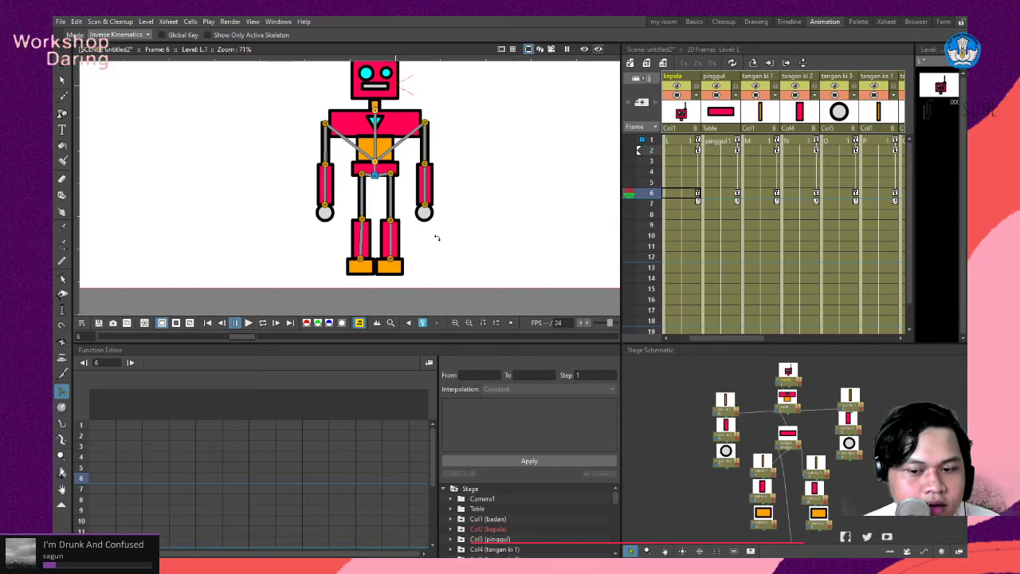
Lower the pinggul layer at frame 6 to about -60.52 mm N/S and -10.95 mm E/W with the Animate tool.
scroll(414, 193, down, 3)
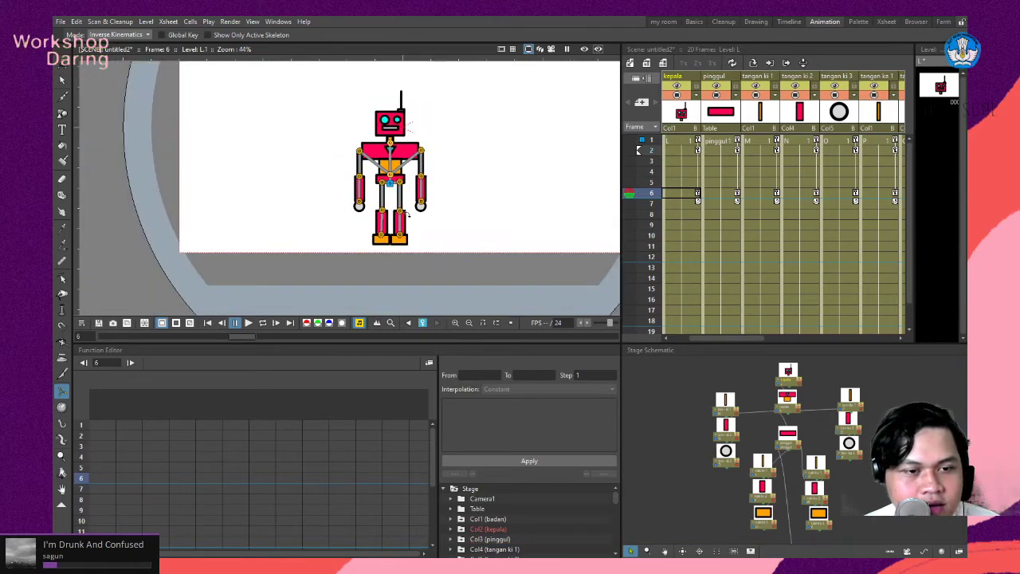
scroll(406, 208, up, 2)
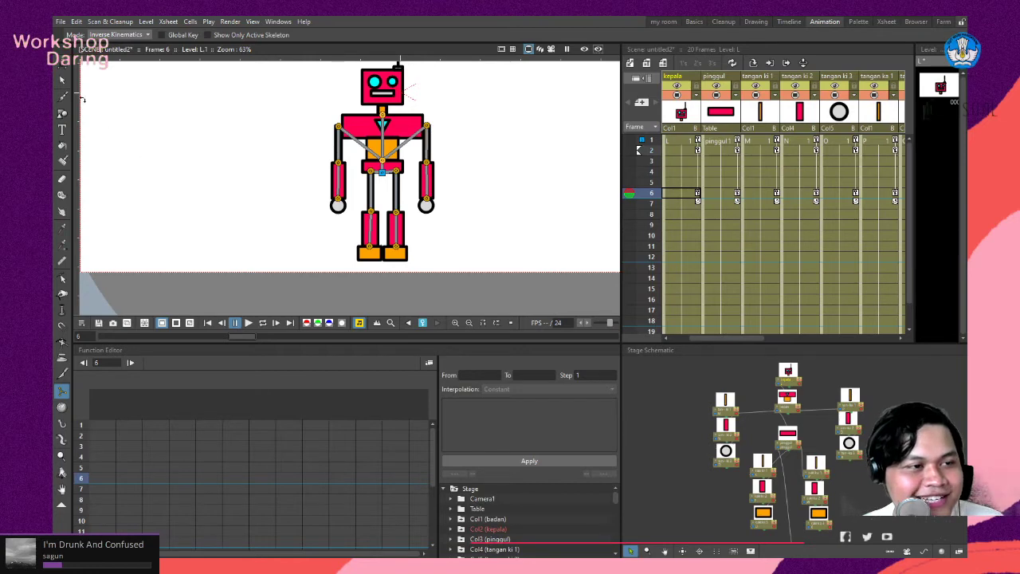
click(63, 67)
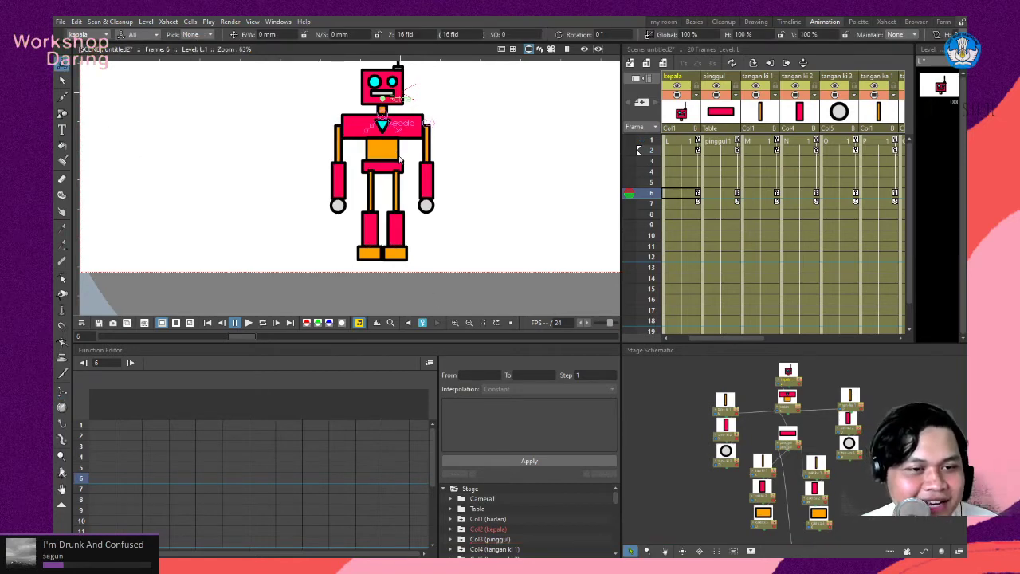
click(717, 193)
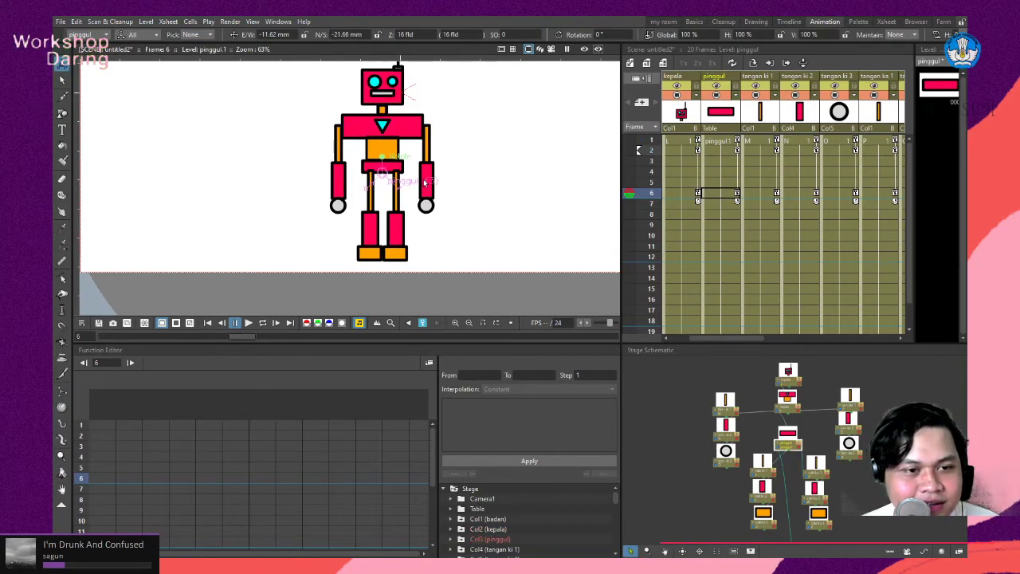
drag(402, 169, 404, 229)
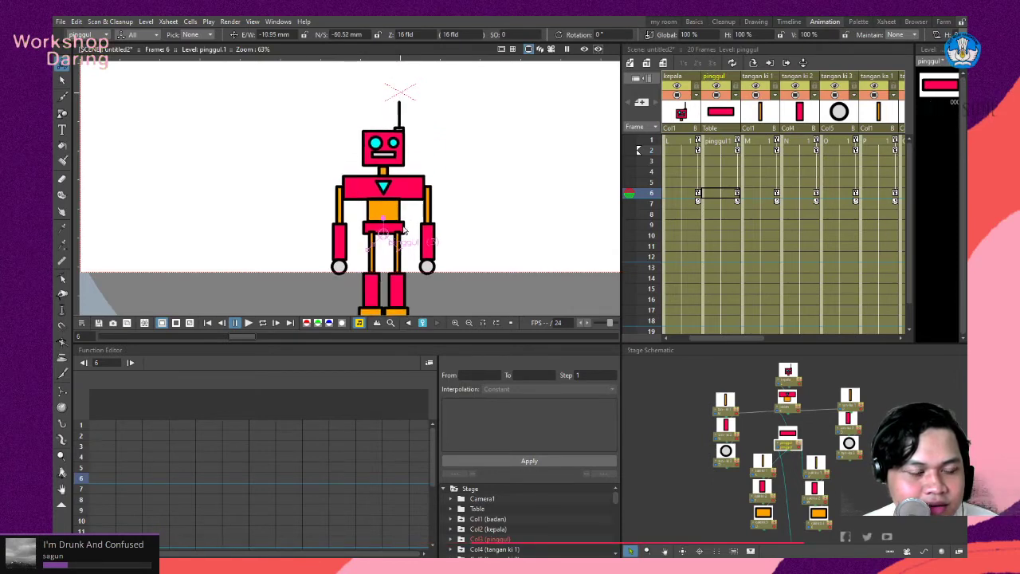
Bend the kaki ki leg into a crouch with inverse kinematics and stretch the kaki ka leg outward, both feet on the camera frame's lower edge.
click(61, 390)
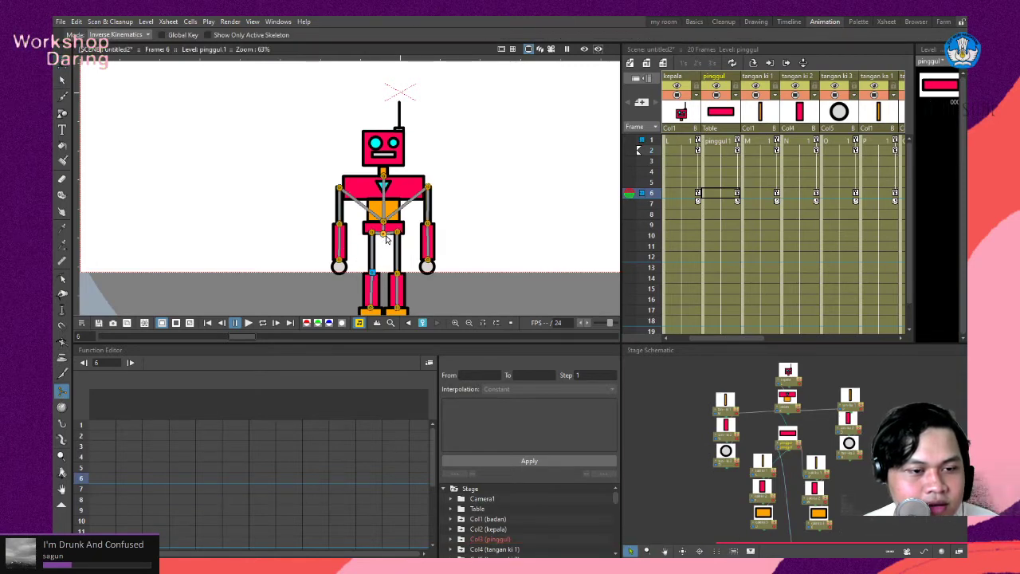
drag(372, 262, 364, 227)
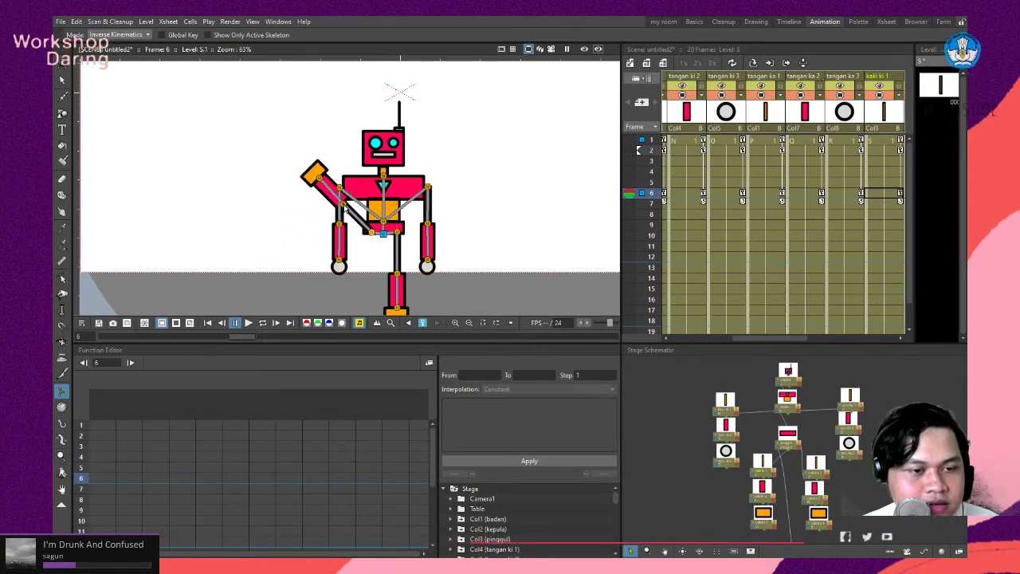
drag(345, 207, 335, 197)
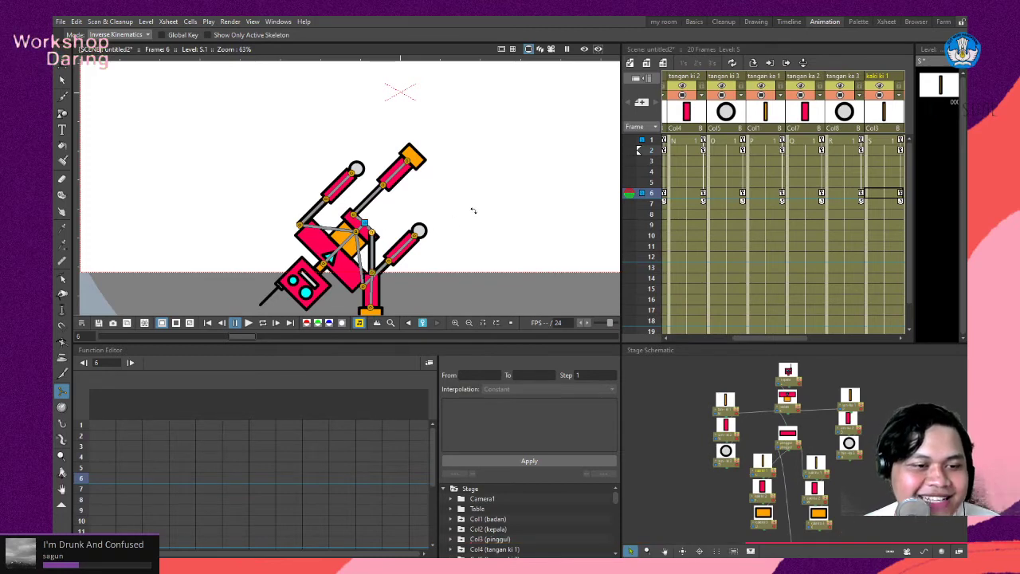
key(ctrl+z)
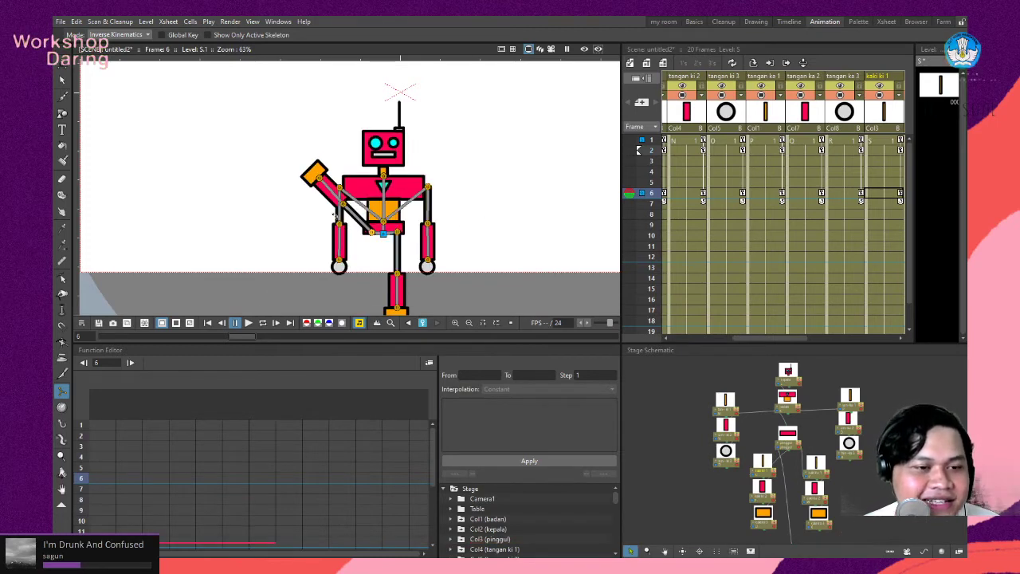
drag(326, 180, 326, 253)
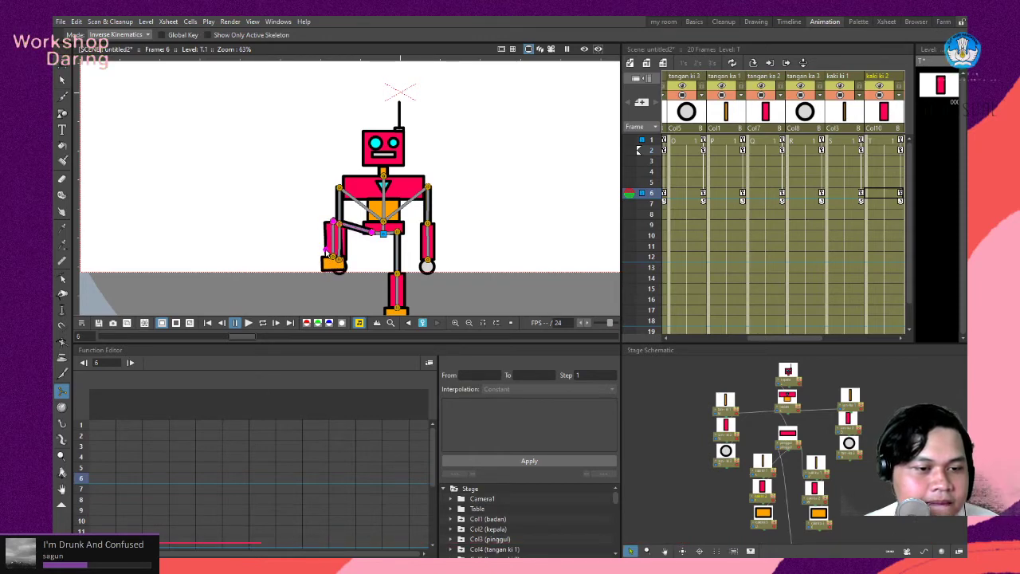
scroll(483, 231, up, 1)
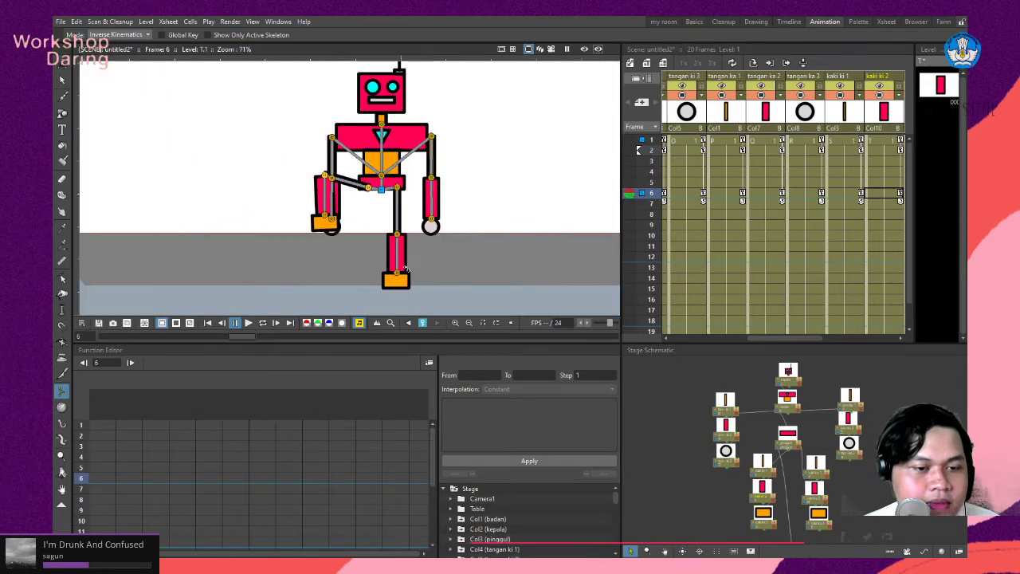
drag(407, 277, 504, 231)
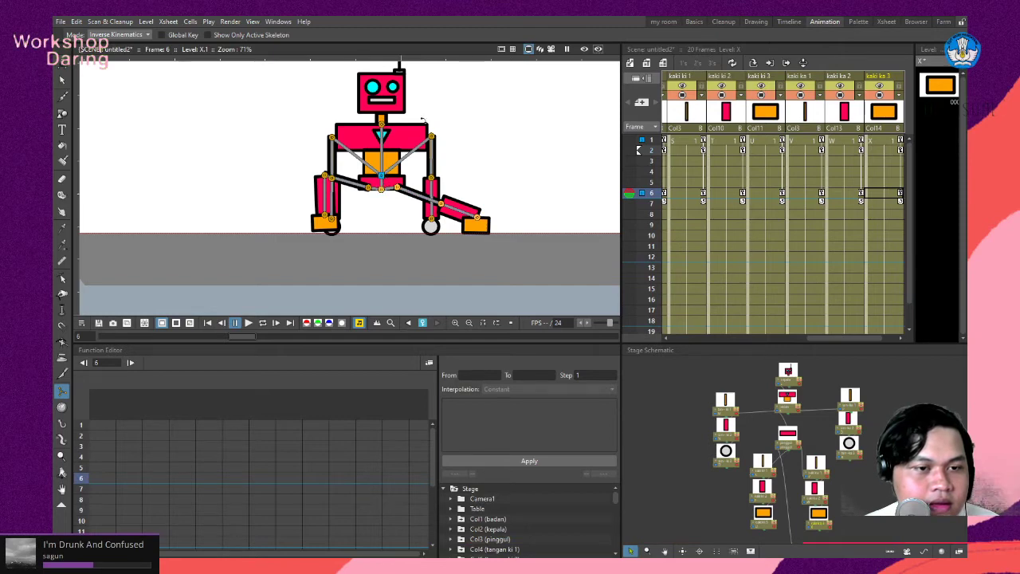
Lean the robot's badan and kepala toward the outstretched kaki ka leg at frame 6.
click(431, 134)
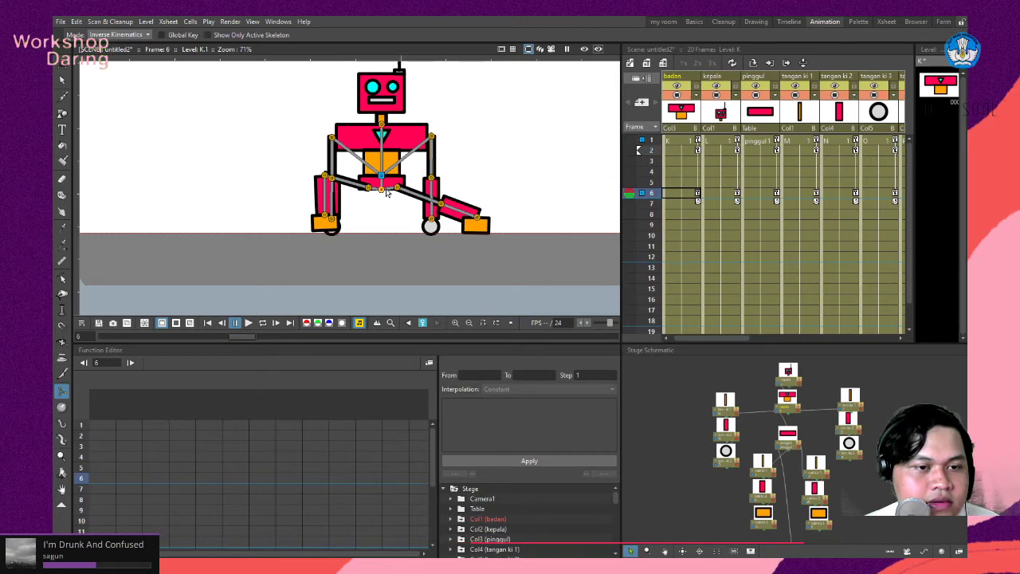
mouse_move(419, 124)
mouse_down()
mouse_move(448, 132)
mouse_move(399, 136)
mouse_move(427, 127)
mouse_move(443, 140)
mouse_move(436, 134)
mouse_up()
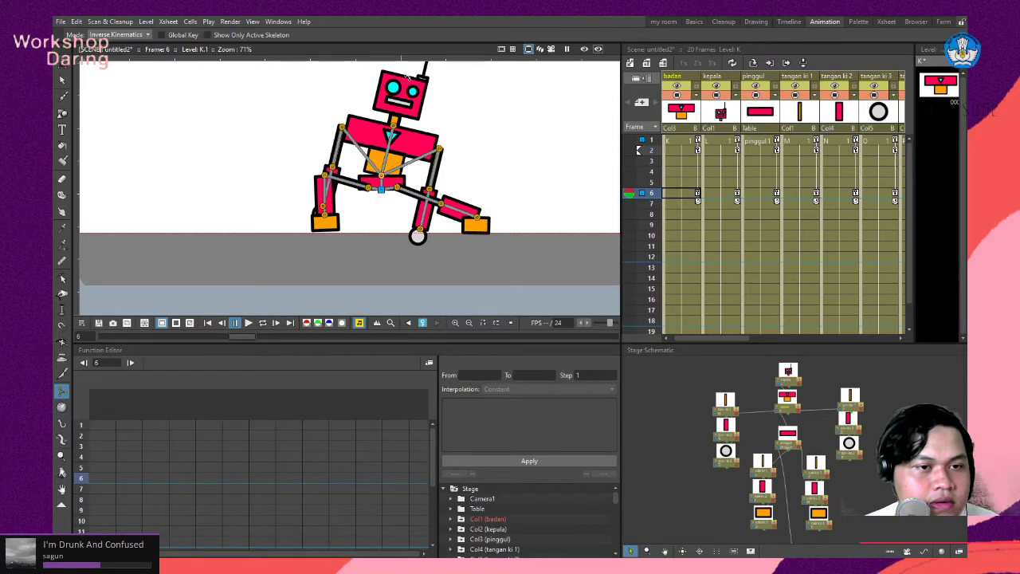
click(404, 83)
drag(404, 83, 413, 125)
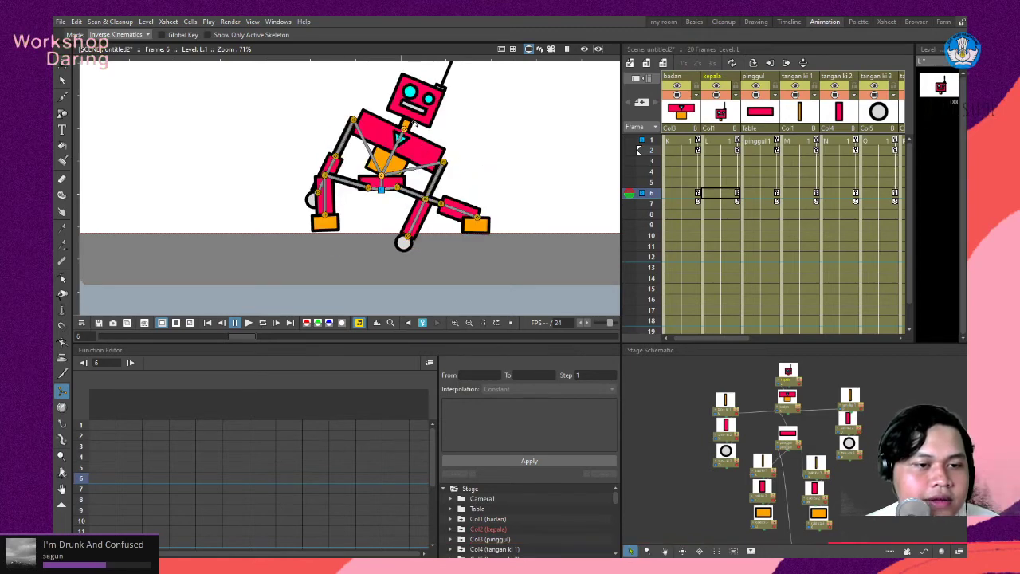
Compare the robot's frame 6 pose before and after the last skeleton change by undoing and redoing it repeatedly.
key(ctrl+z)
key(ctrl+y)
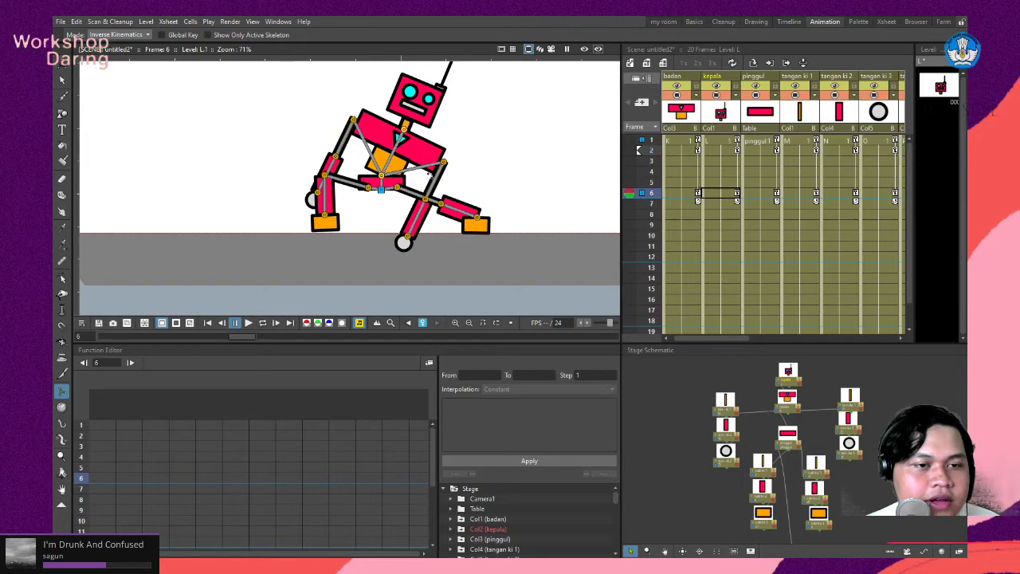
key(ctrl+z)
key(ctrl+y)
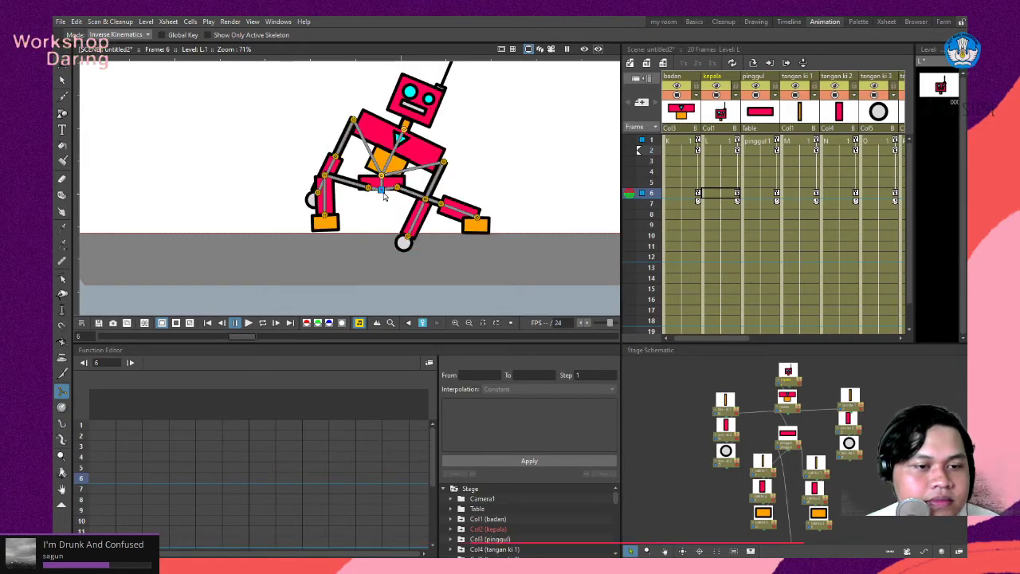
key(ctrl+z)
key(ctrl+y)
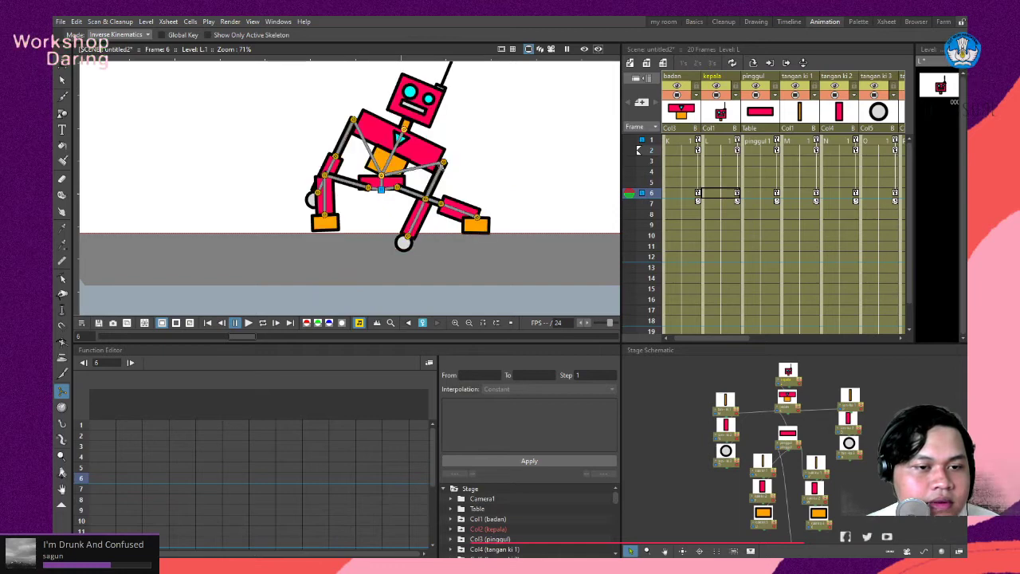
key(ctrl+z)
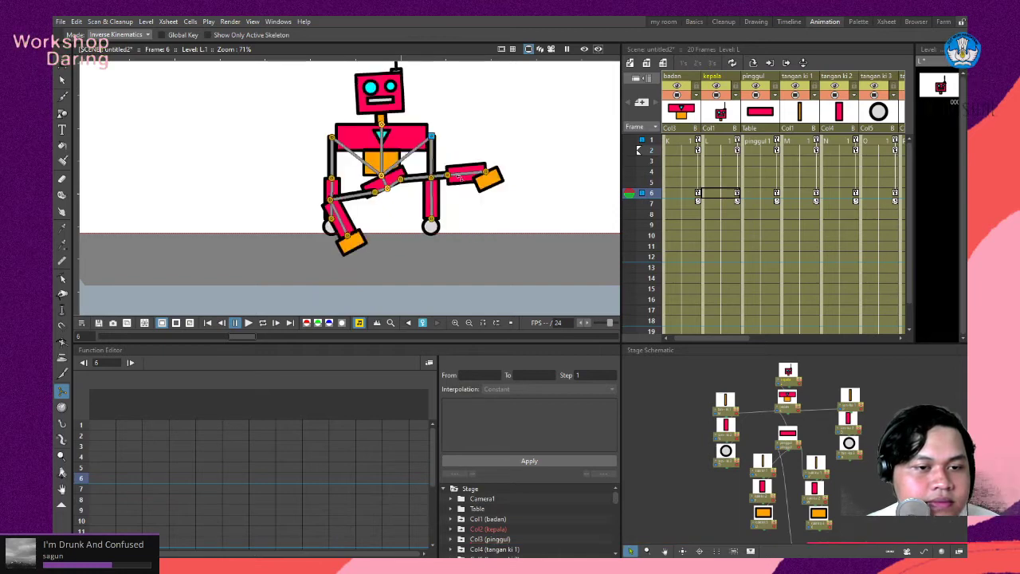
key(ctrl+y)
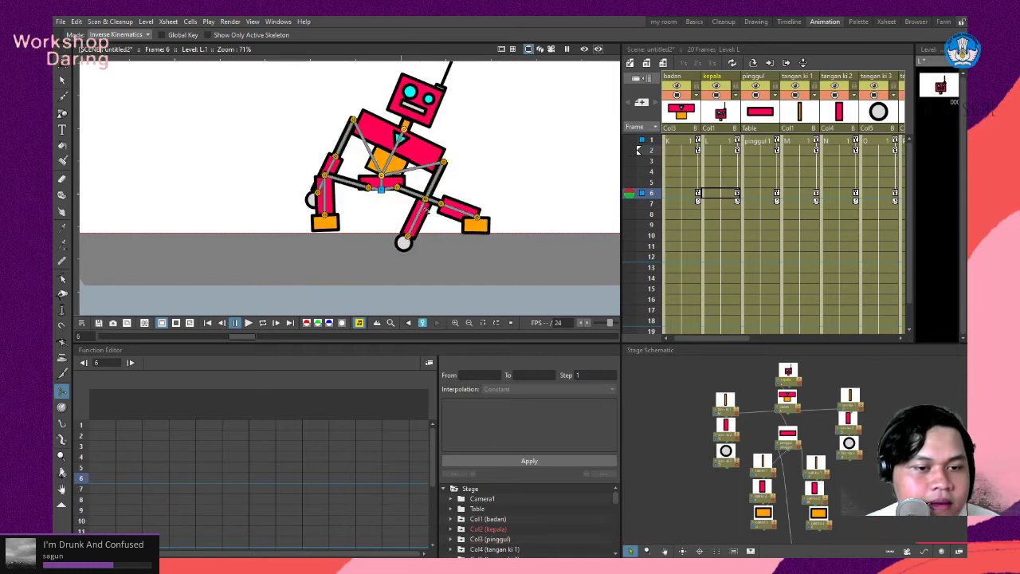
key(ctrl+z)
key(ctrl+y)
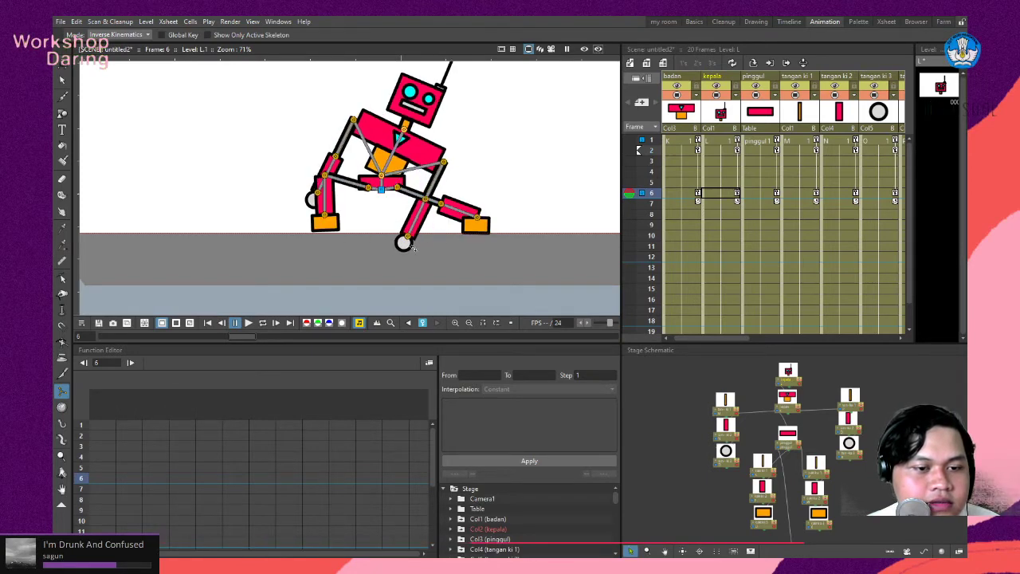
Move the tangan ka 3 hand with inverse kinematics at frame 6 to rest on the ground line beside the extended leg.
drag(404, 246, 455, 230)
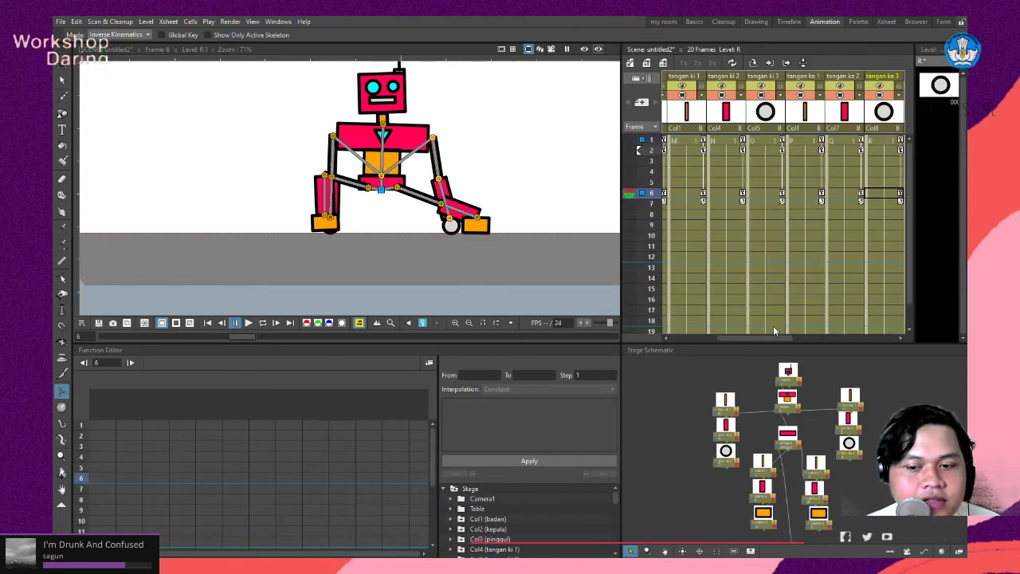
drag(772, 341, 914, 339)
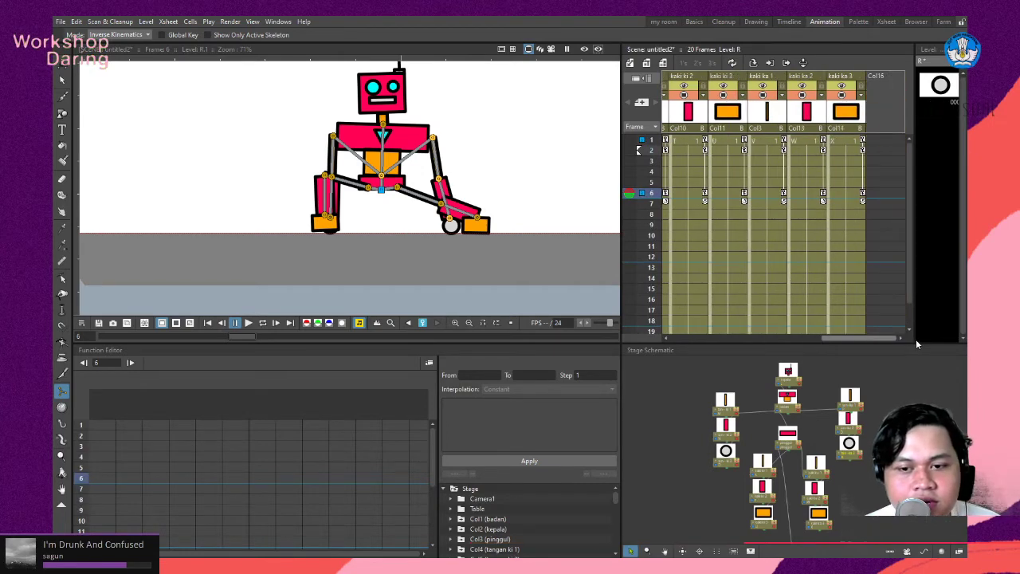
drag(882, 337, 704, 332)
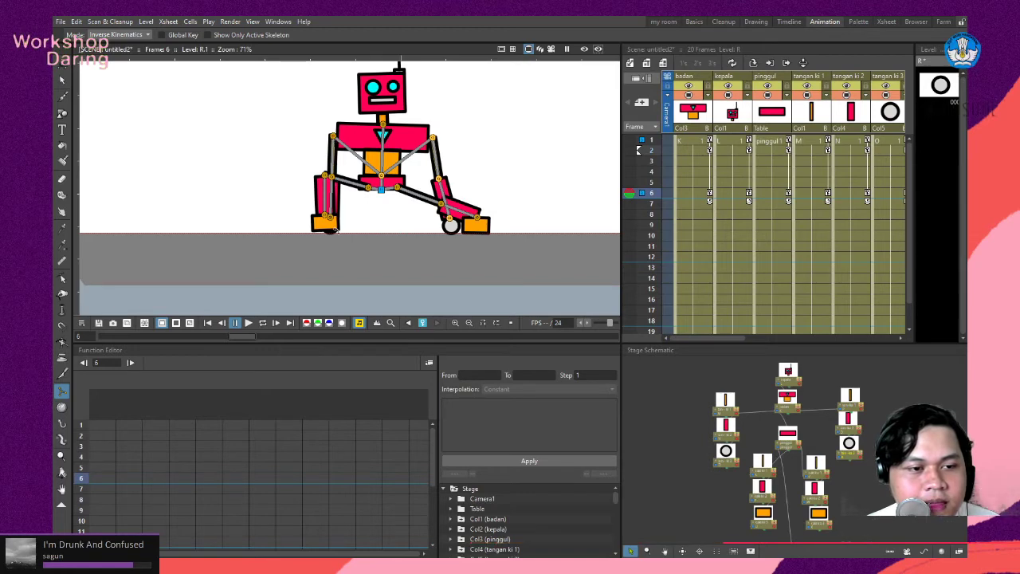
Raise the tangan ki 3 hand above head height with inverse kinematics at frame 6, tilting the torso along with it.
drag(450, 225, 303, 48)
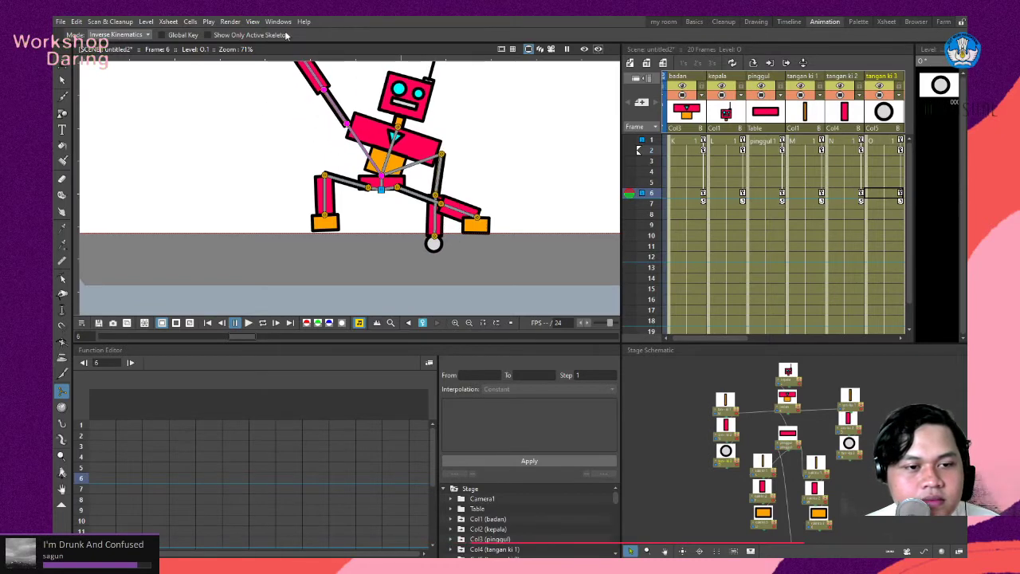
scroll(459, 205, down, 3)
scroll(459, 206, up, 3)
scroll(459, 205, down, 2)
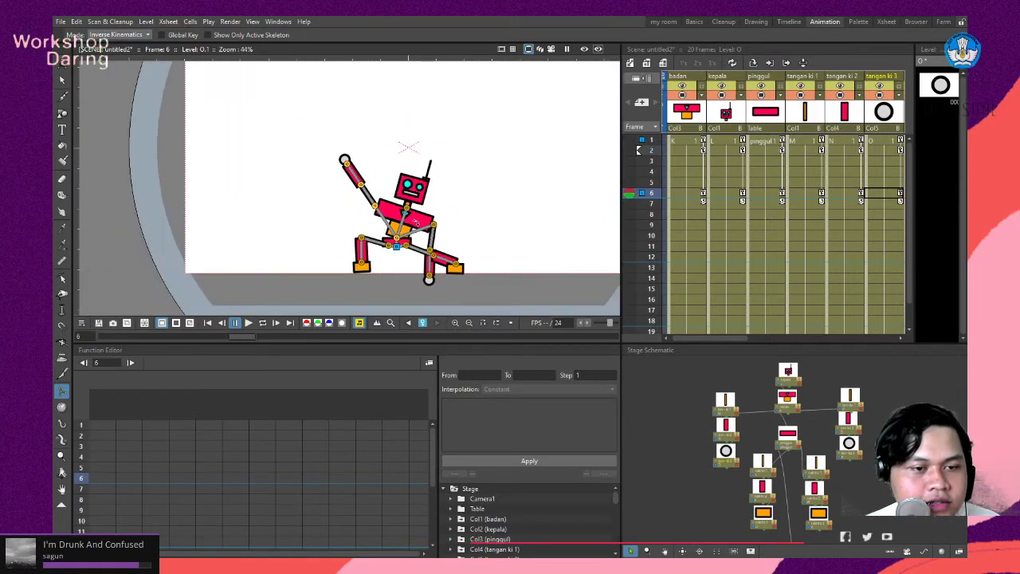
Rotate the raised tangan ki 3 hand to -10.46° at frame 6 with the Animate tool.
click(62, 65)
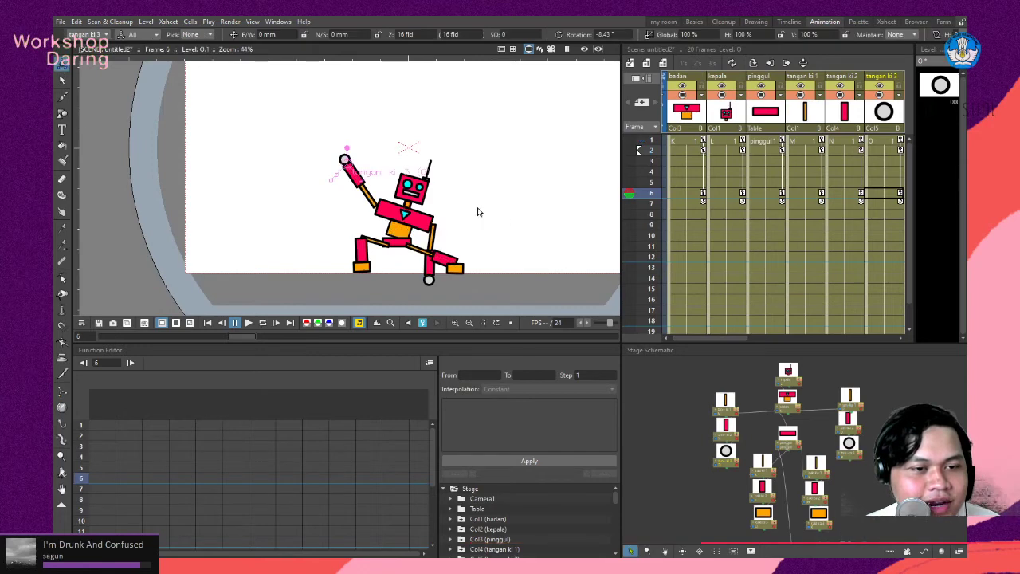
scroll(479, 215, down, 2)
scroll(467, 218, up, 3)
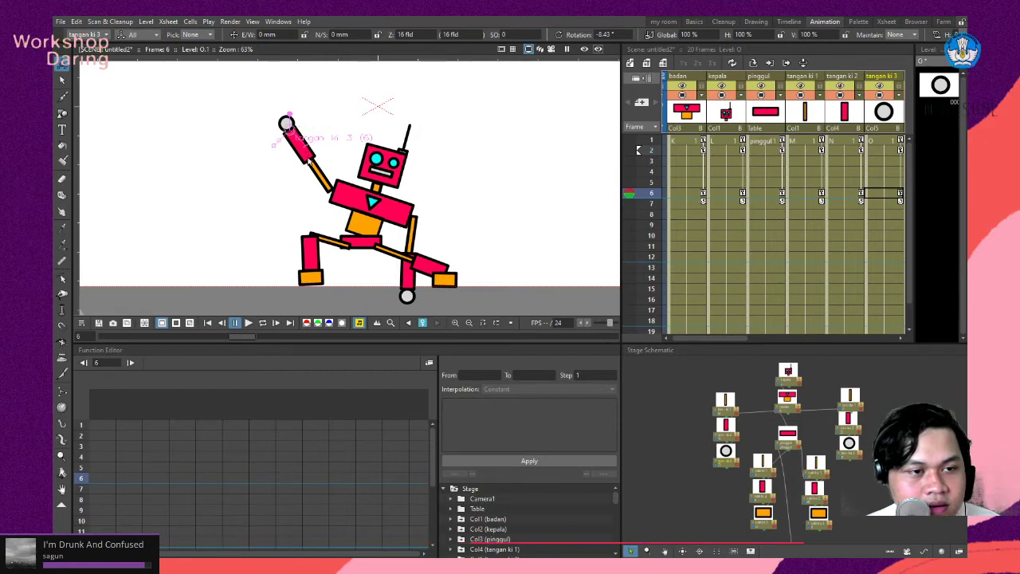
scroll(318, 167, up, 2)
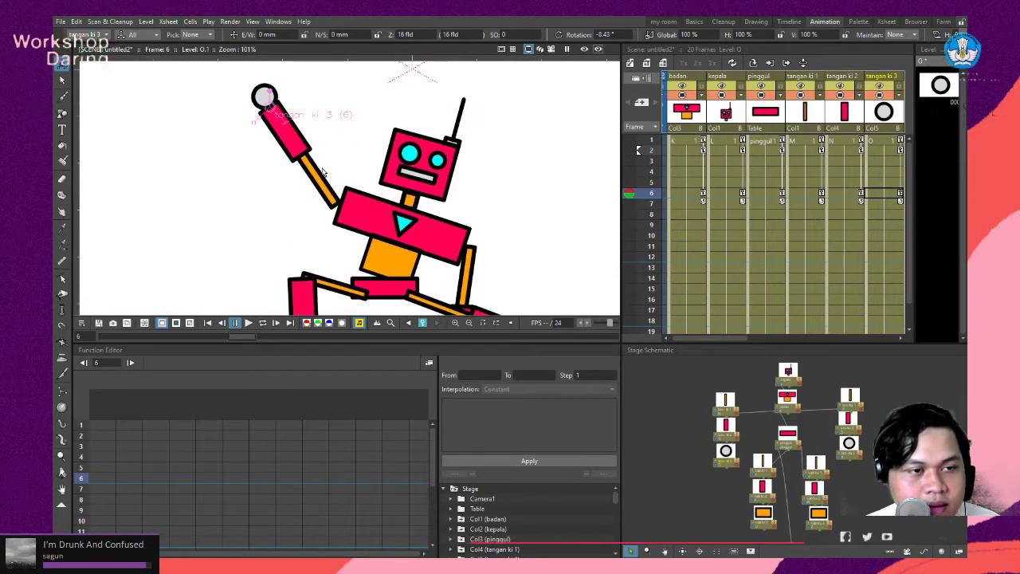
drag(271, 96, 275, 94)
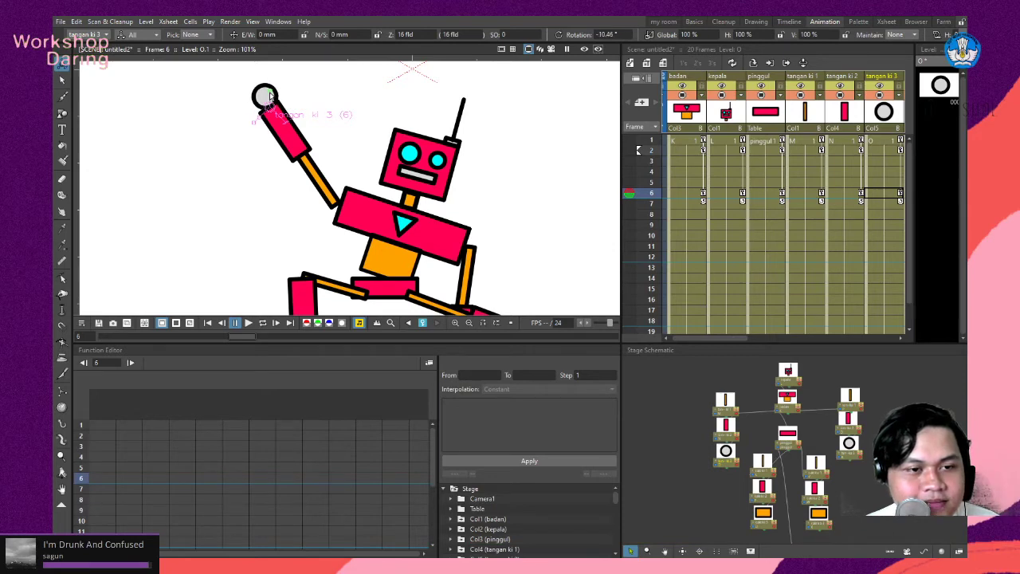
Rotate the robot's head (kepala) to 19.28° at frame 6 so that it sits upright.
scroll(473, 227, down, 2)
scroll(474, 227, up, 1)
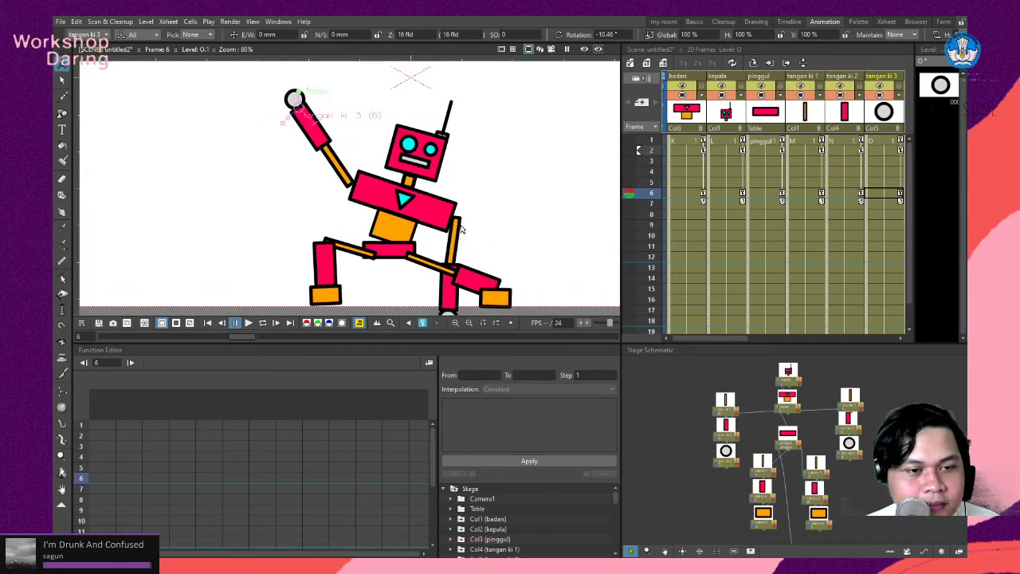
click(794, 379)
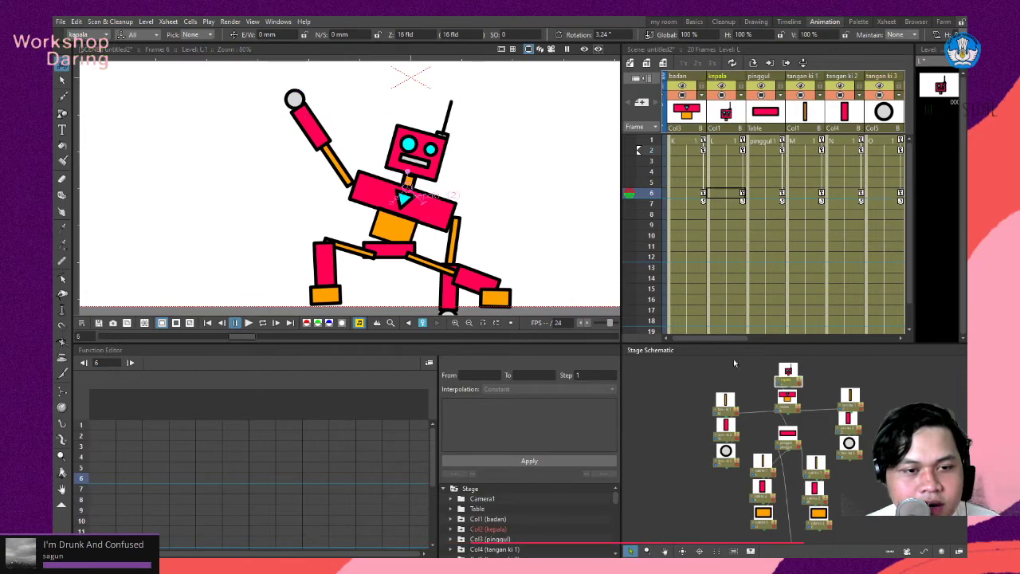
drag(406, 170, 404, 171)
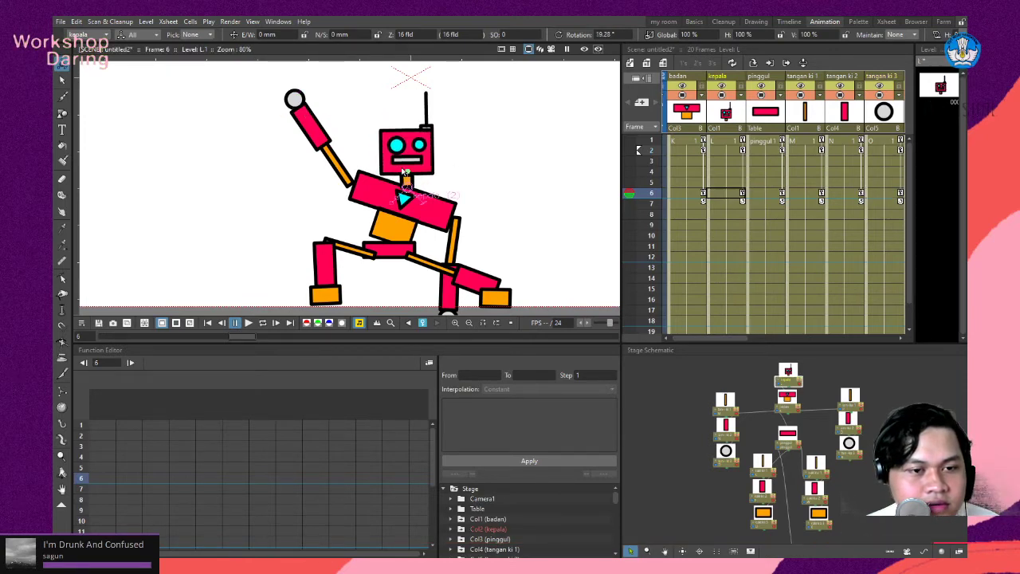
Rotate the upper arm tangan ka 1 to 38.56° and the forearm tangan ka 2 to about -68.2° at frame 6.
scroll(460, 230, down, 2)
scroll(818, 429, up, 2)
click(472, 225)
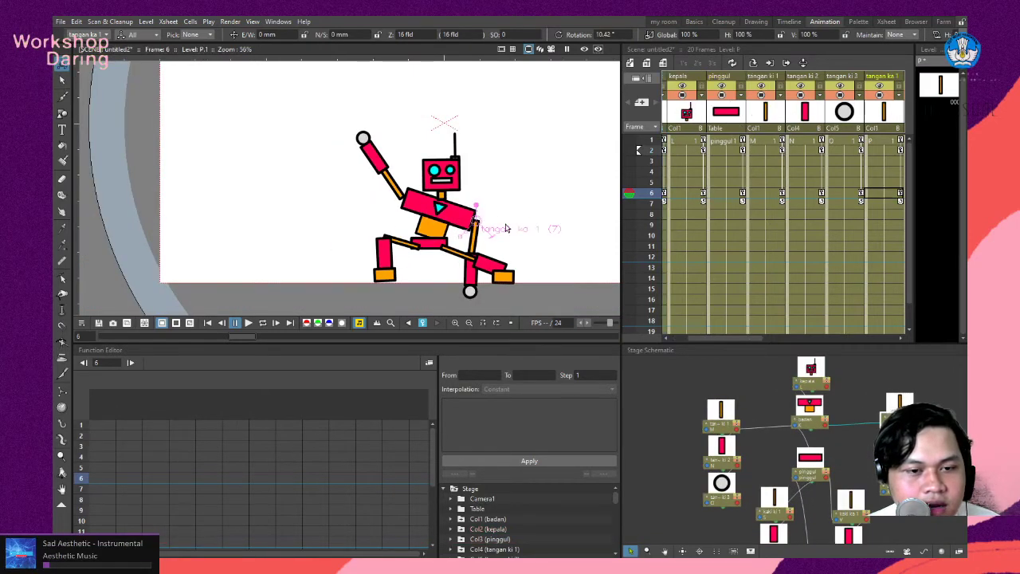
drag(472, 225, 462, 196)
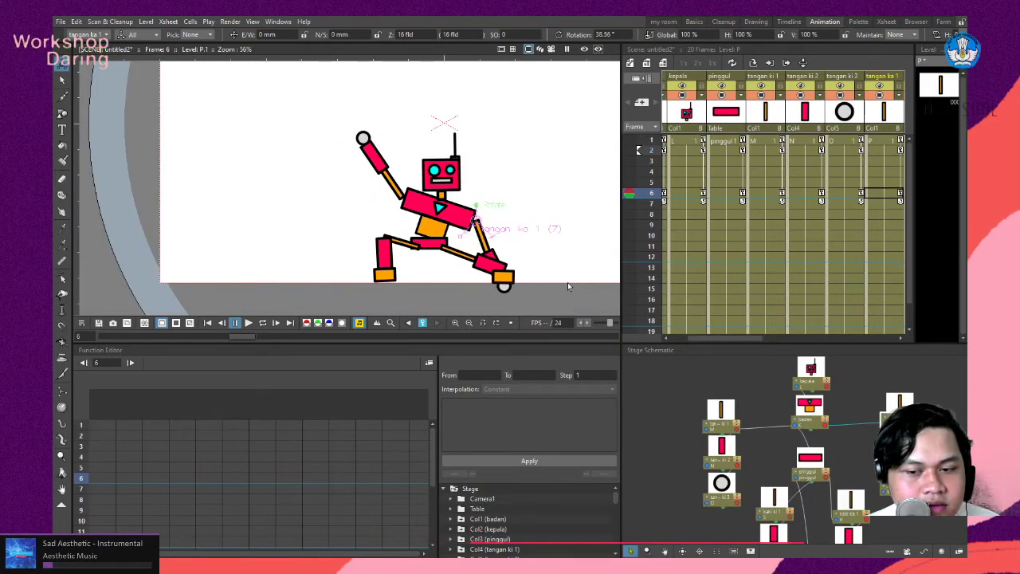
click(488, 259)
drag(493, 241, 523, 251)
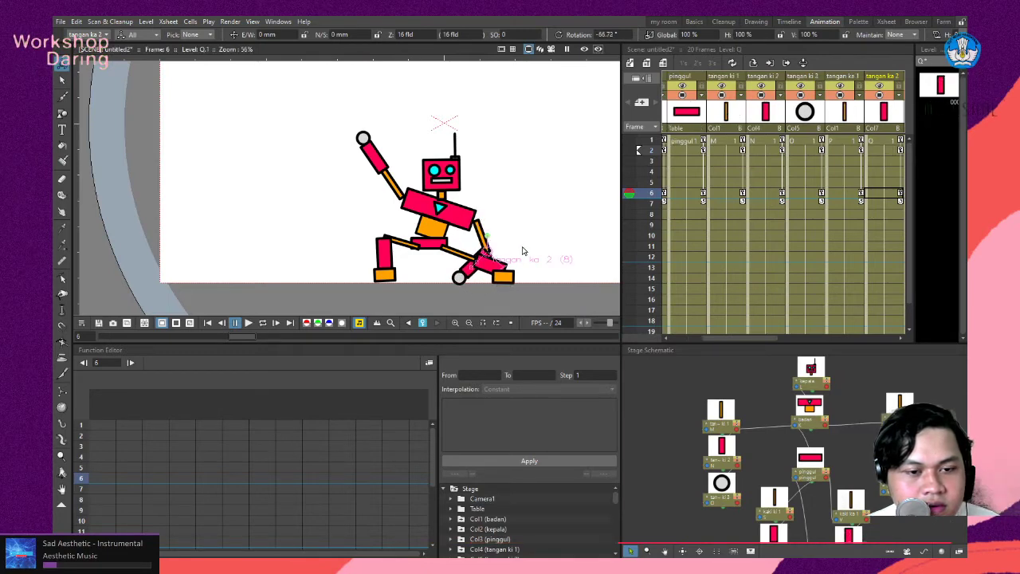
Scrub back from frame 6 to frame 2 to review the robot's drop within the camera frame.
scroll(448, 169, down, 3)
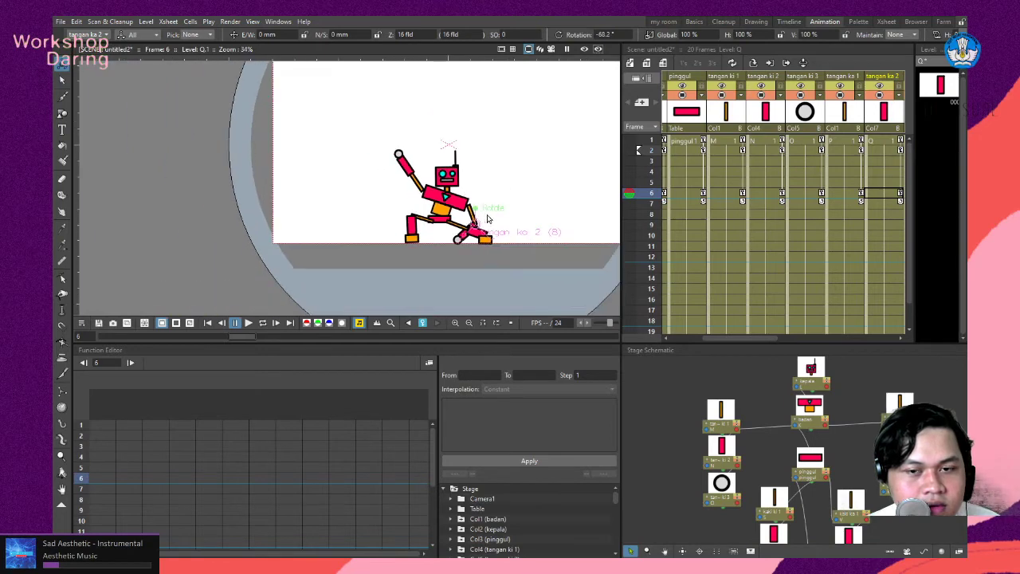
drag(637, 197, 641, 149)
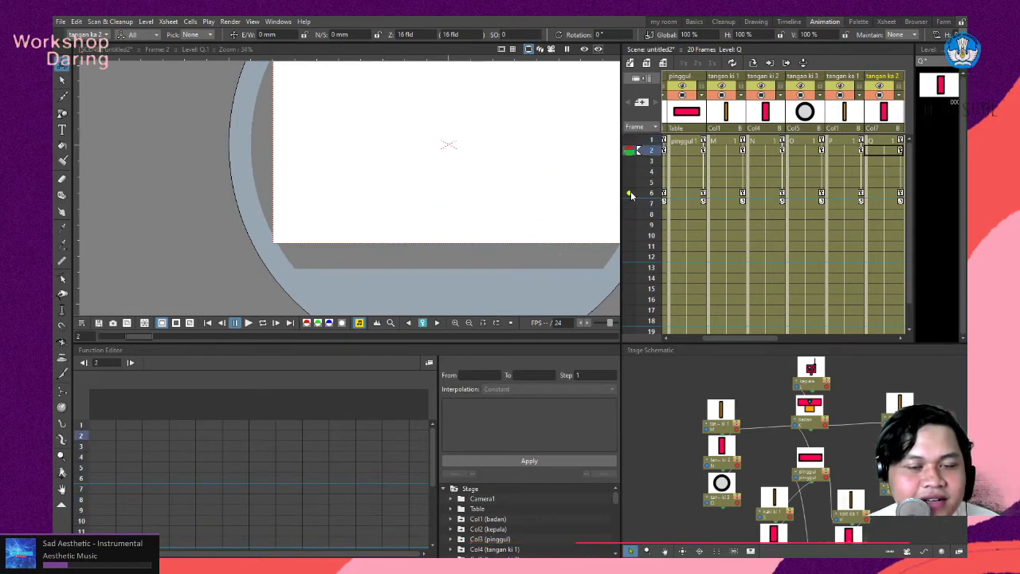
scroll(483, 157, down, 3)
scroll(517, 87, up, 1)
Go to frame 8 and lower the hip (pinggul) to E/W -10.65 mm, N/S -68.31 mm.
drag(635, 152, 631, 213)
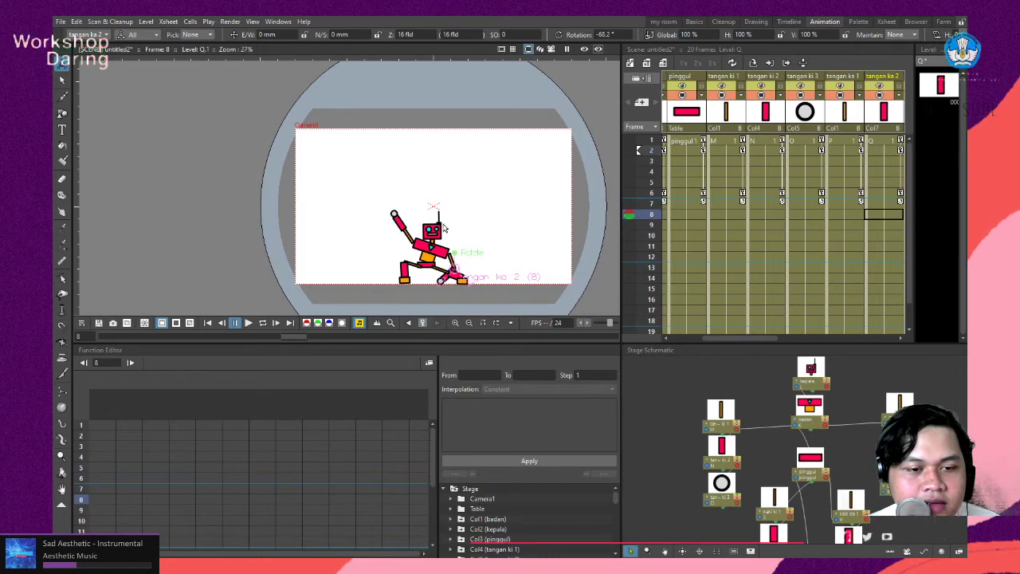
scroll(445, 212, up, 3)
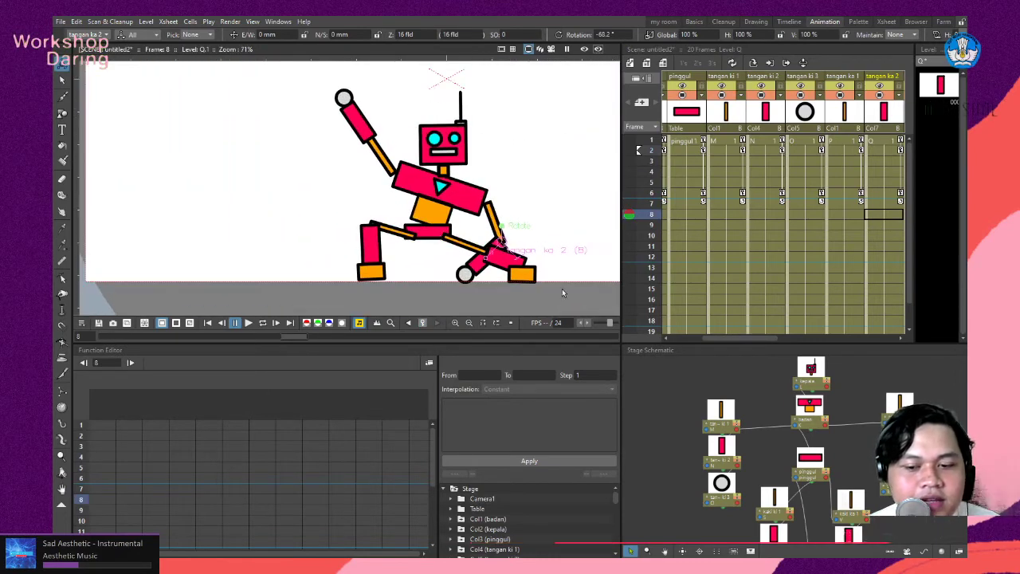
click(820, 464)
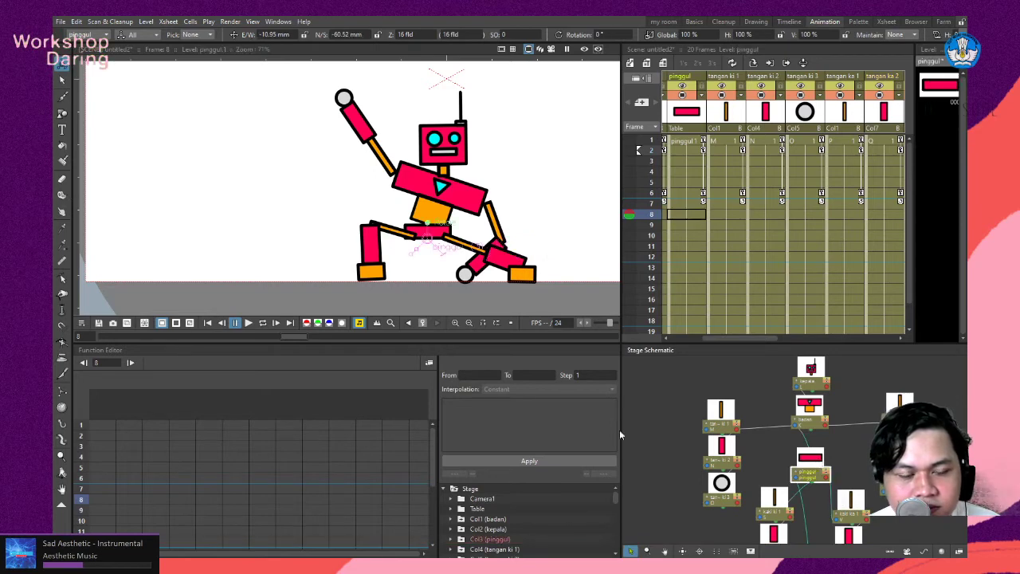
drag(435, 236, 437, 249)
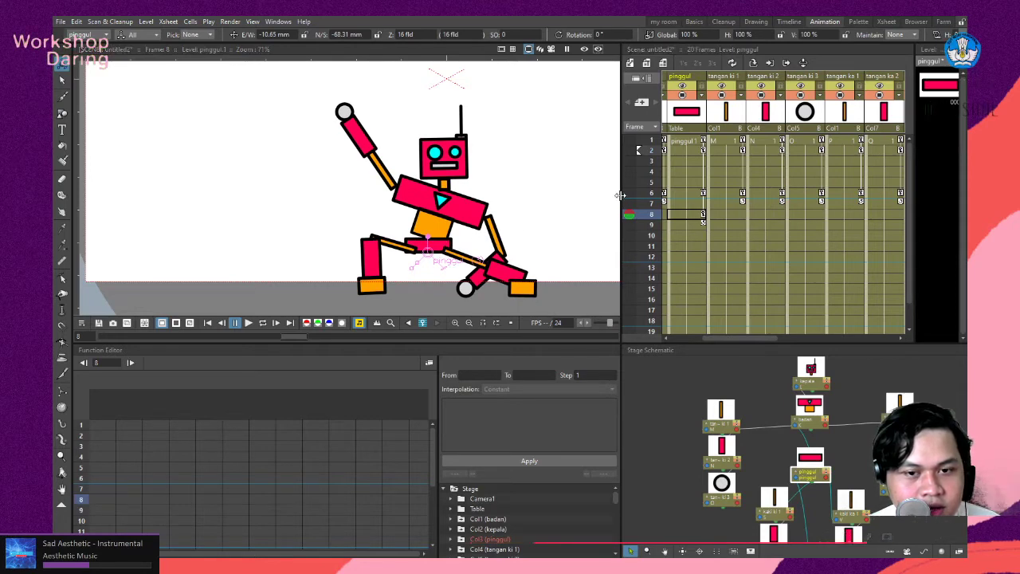
Turn on onion skin for frames 5, 6 and 7 as a reference for posing frame 8.
click(629, 194)
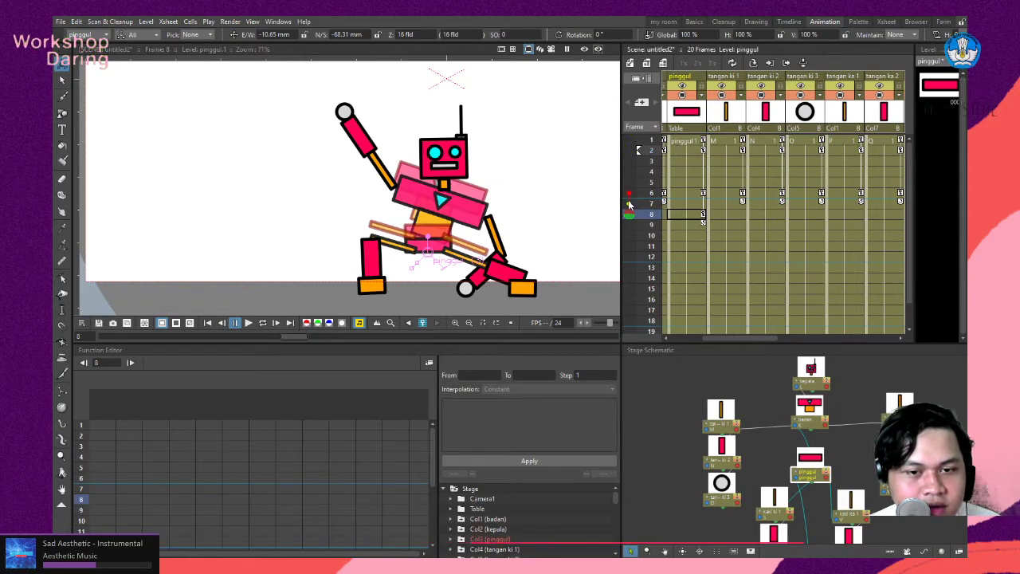
click(629, 204)
click(629, 183)
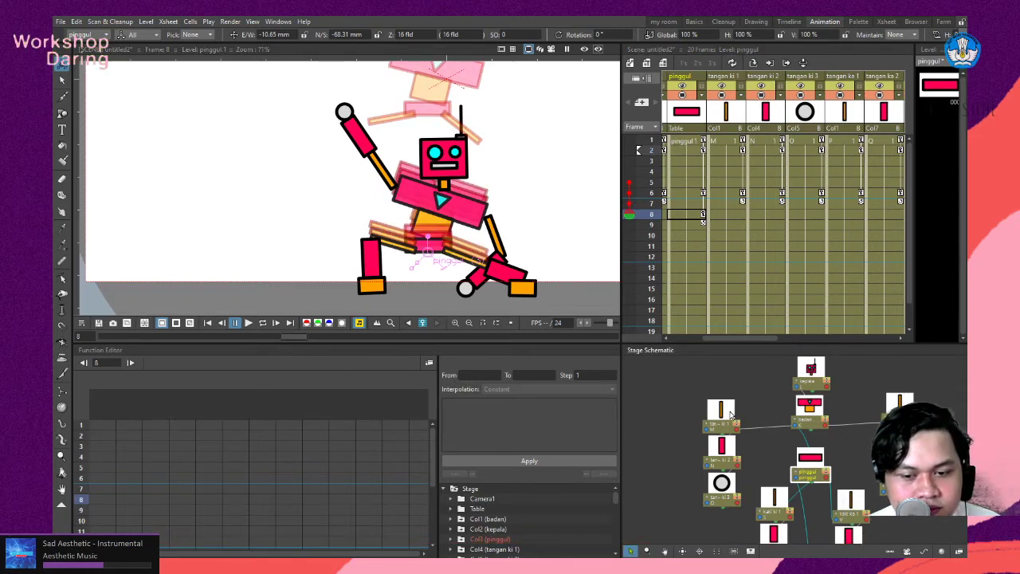
Rotate the upper leg kaki ki 1 to -127.03° at frame 8 to lift the front foot.
click(773, 513)
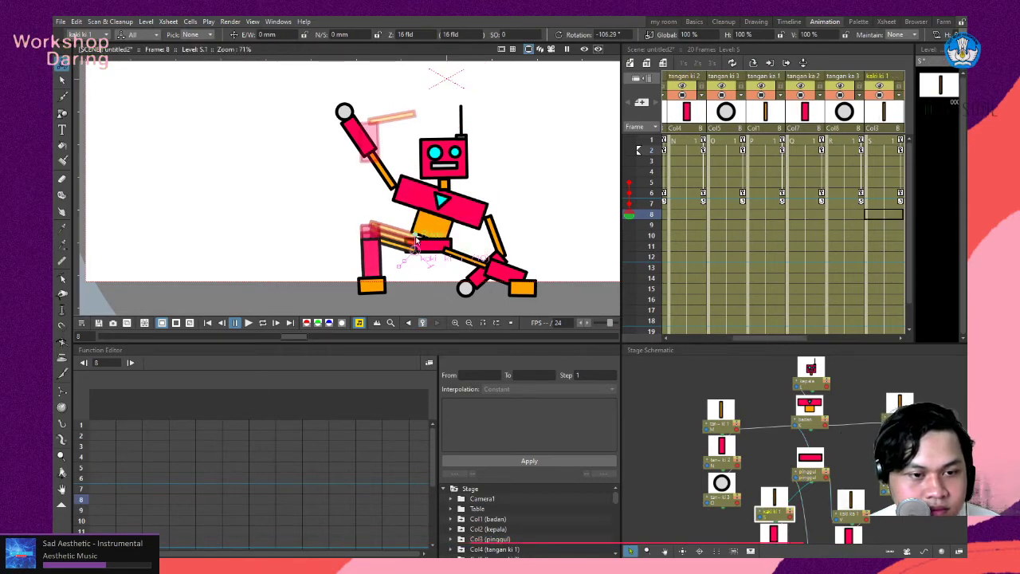
drag(418, 236, 423, 233)
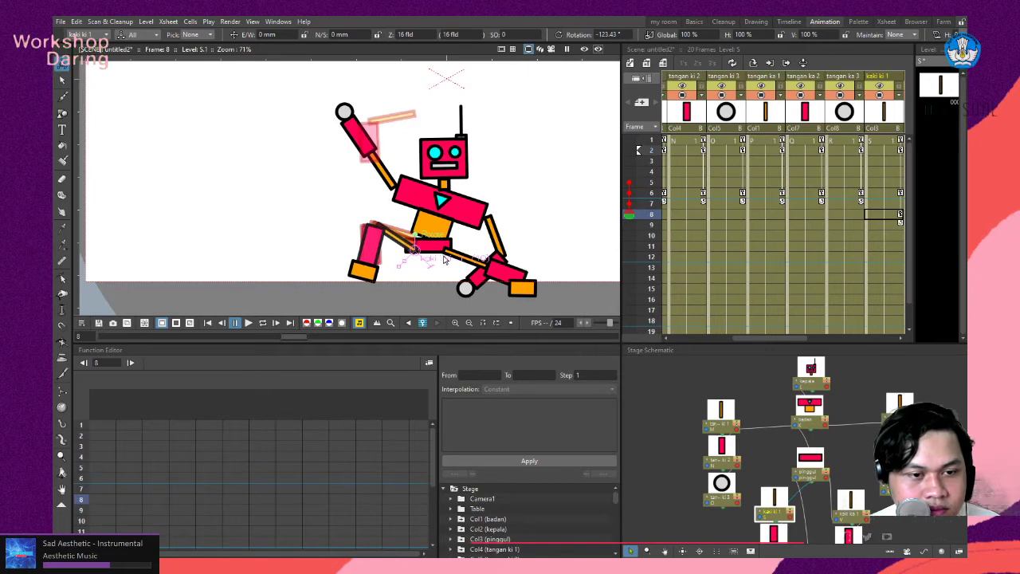
drag(415, 237, 416, 238)
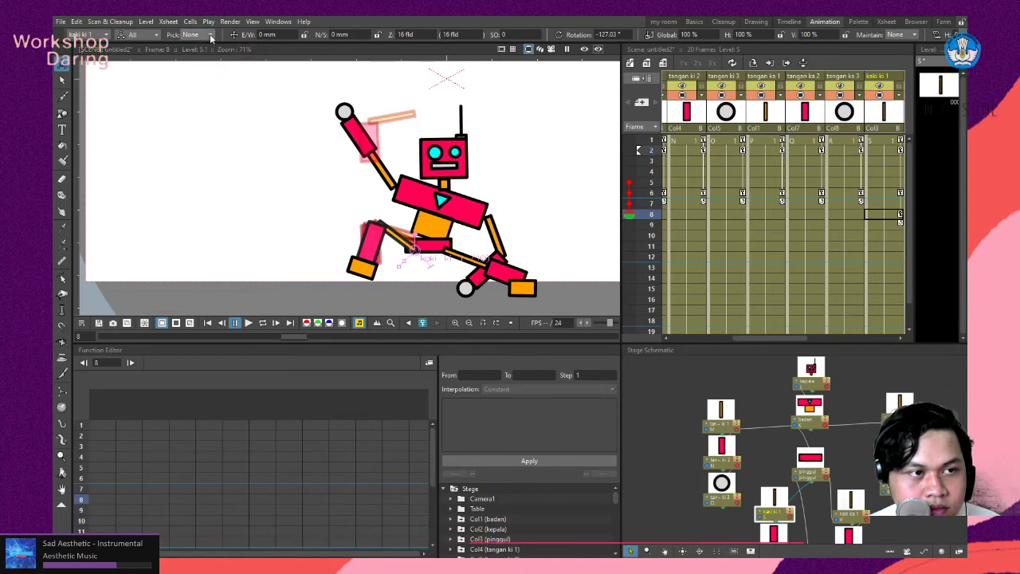
Set picking to Pegbar and rotate the lower leg kaki ki 2 to 126.68° at frame 8.
click(203, 68)
click(383, 271)
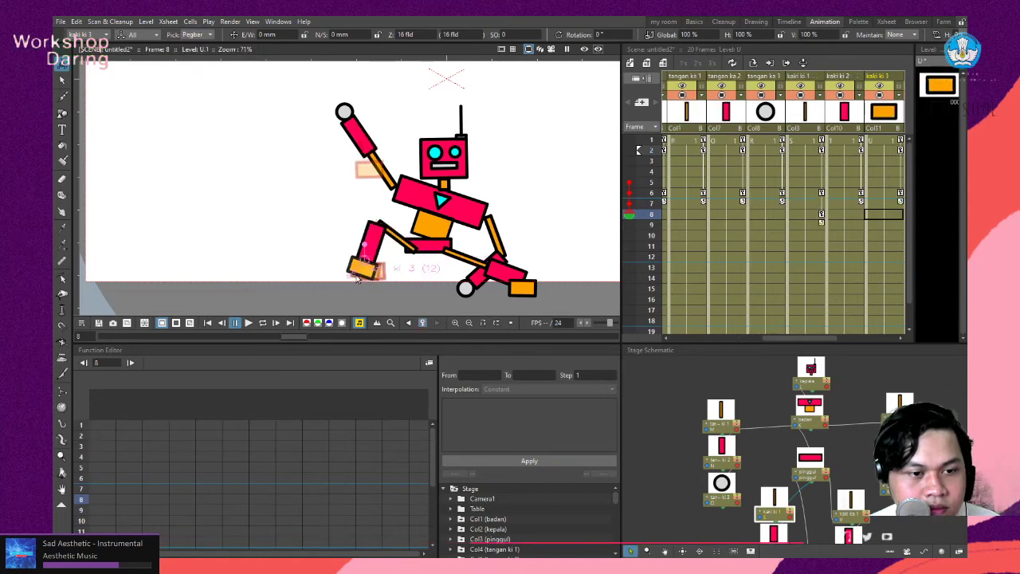
scroll(368, 272, up, 2)
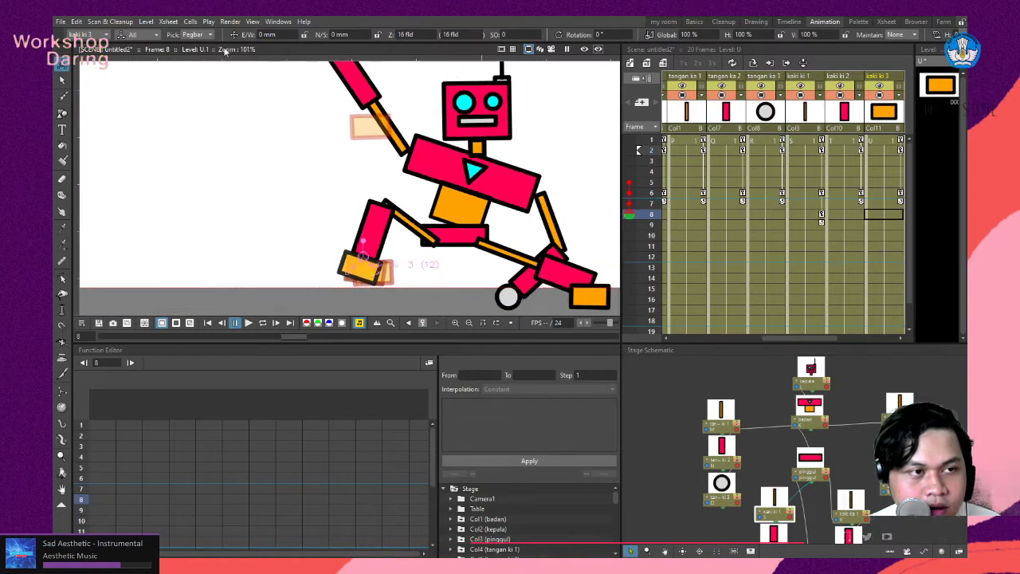
click(374, 211)
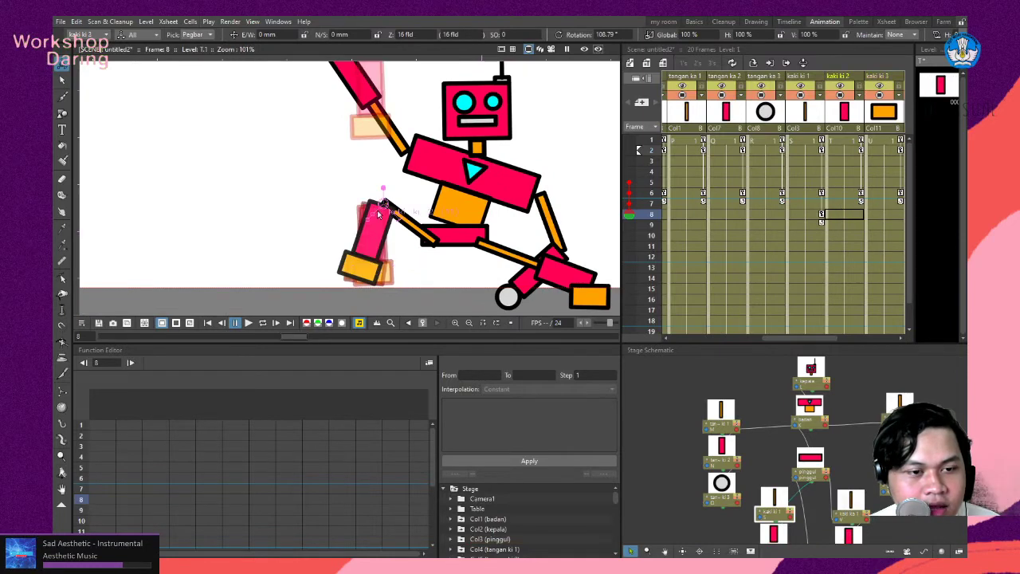
drag(384, 254, 385, 252)
key(ctrl+z)
key(ctrl+z)
drag(380, 192, 379, 192)
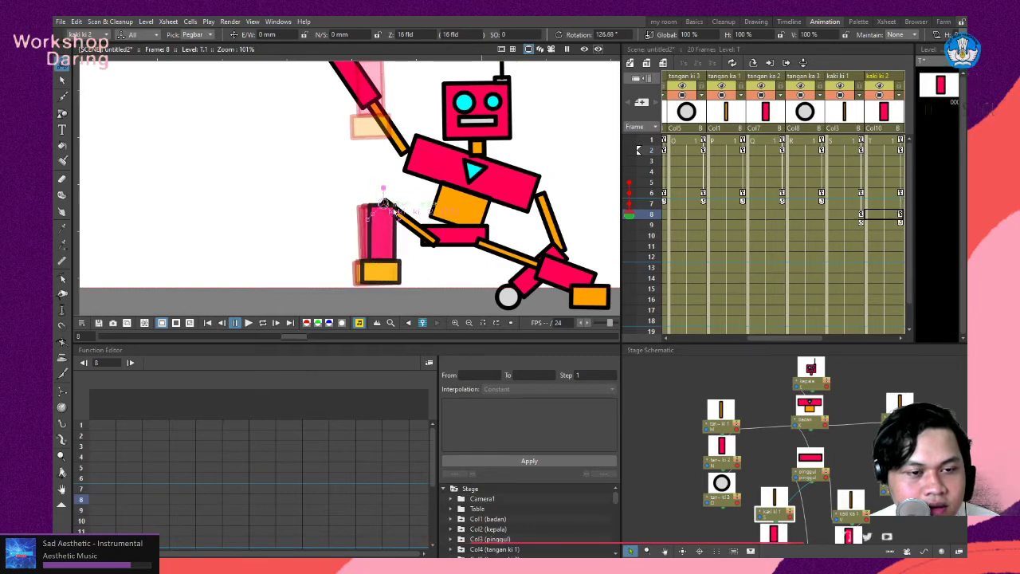
Rotate the upper leg kaki ki 1 to -126.79° at frame 8 and adjust its foot kaki ki 3.
click(420, 233)
drag(434, 229, 435, 231)
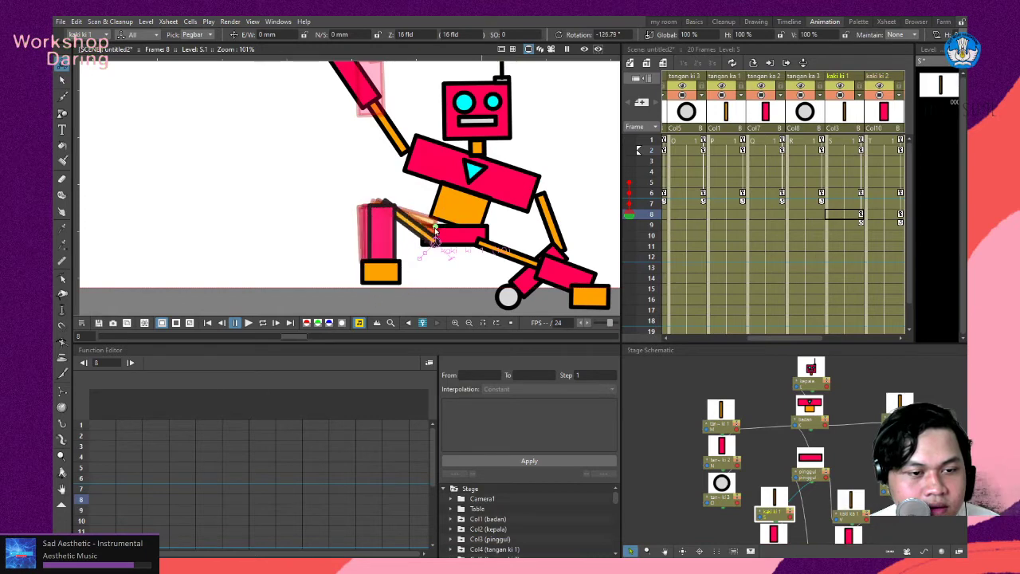
click(398, 273)
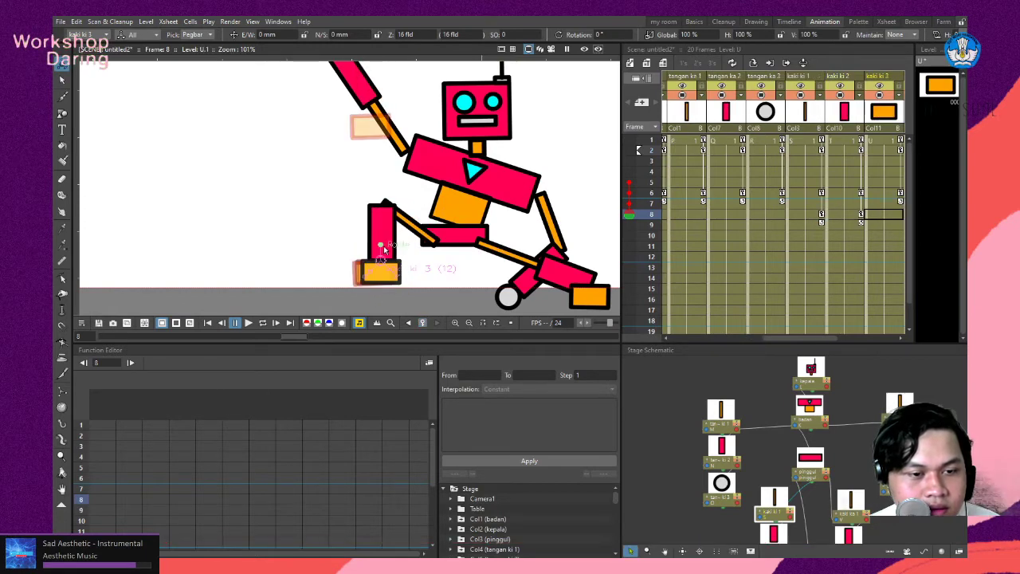
Tilt the lower leg kaki ki 2 toward its onion-skin position and level the foot kaki ki 3 on the ground.
click(392, 228)
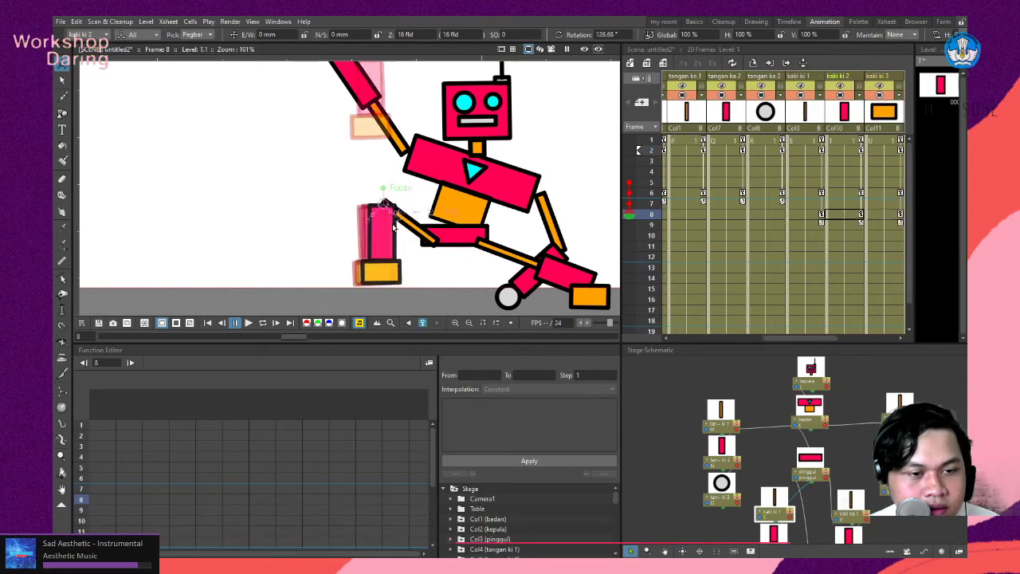
drag(383, 197, 386, 195)
click(388, 277)
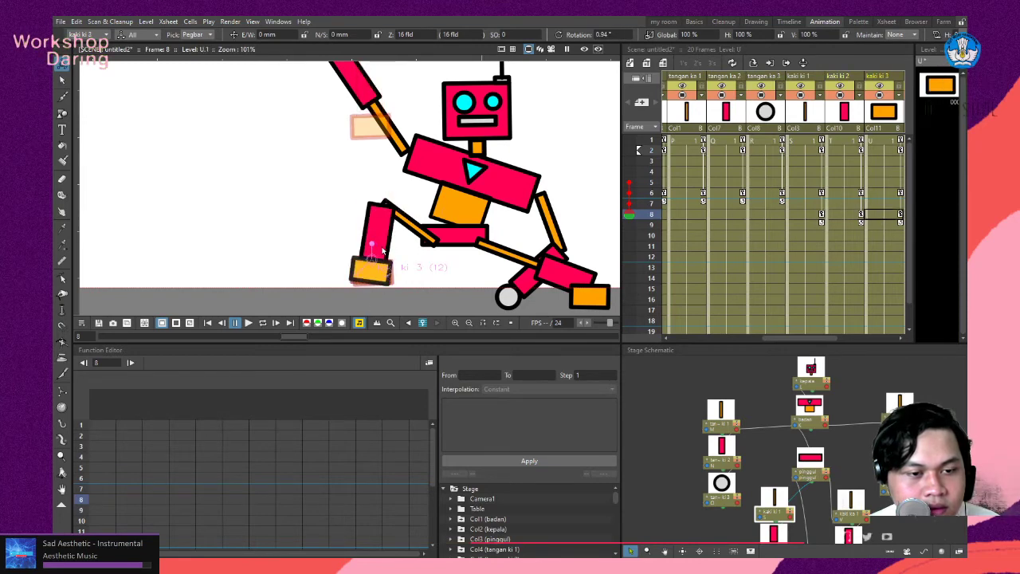
Rotate the upper leg kaki ki 1 to -125.01° and the upper leg kaki ka 1 to 83.36° at frame 8.
click(413, 231)
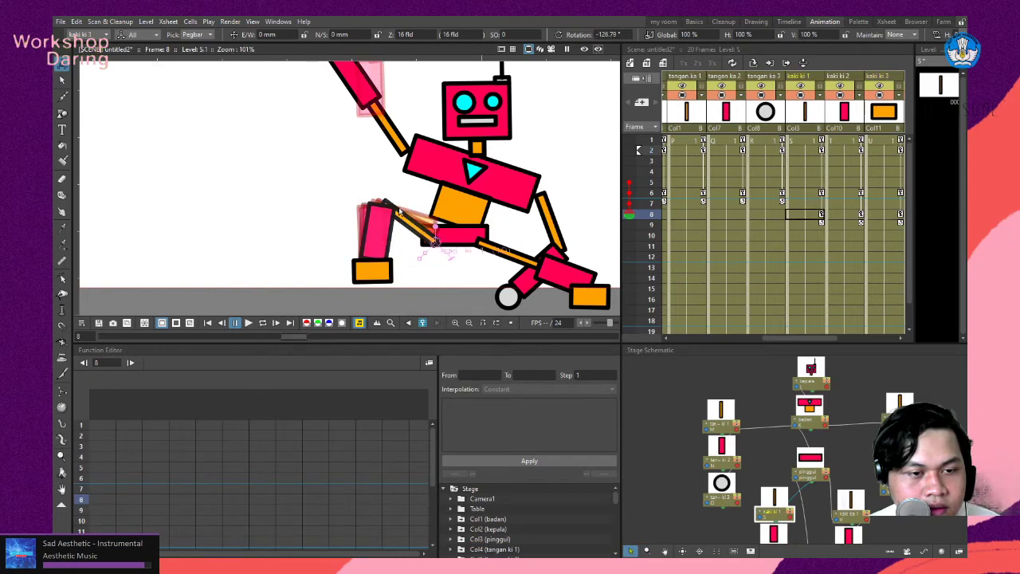
drag(429, 225, 435, 226)
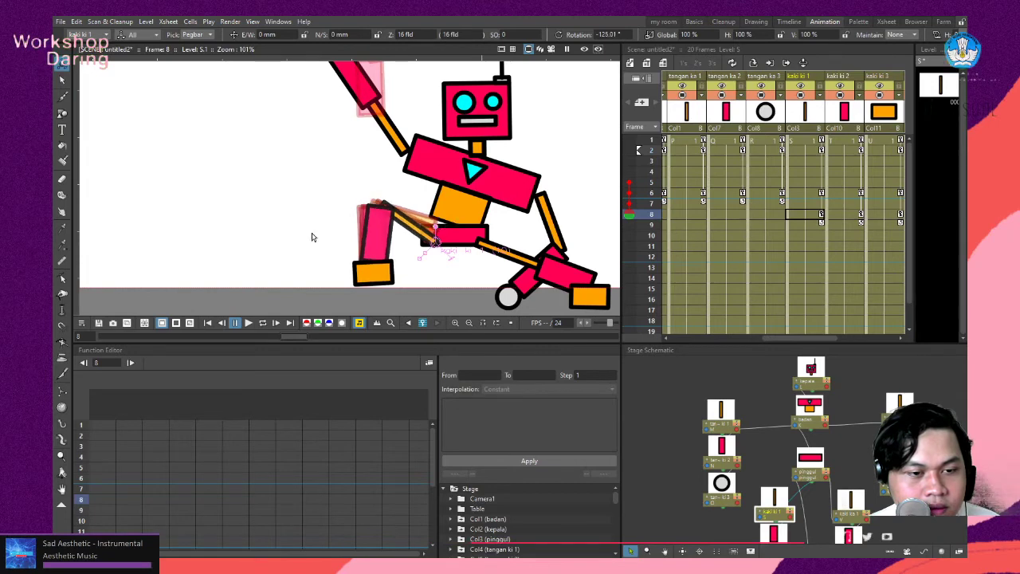
scroll(310, 231, down, 2)
scroll(490, 209, up, 3)
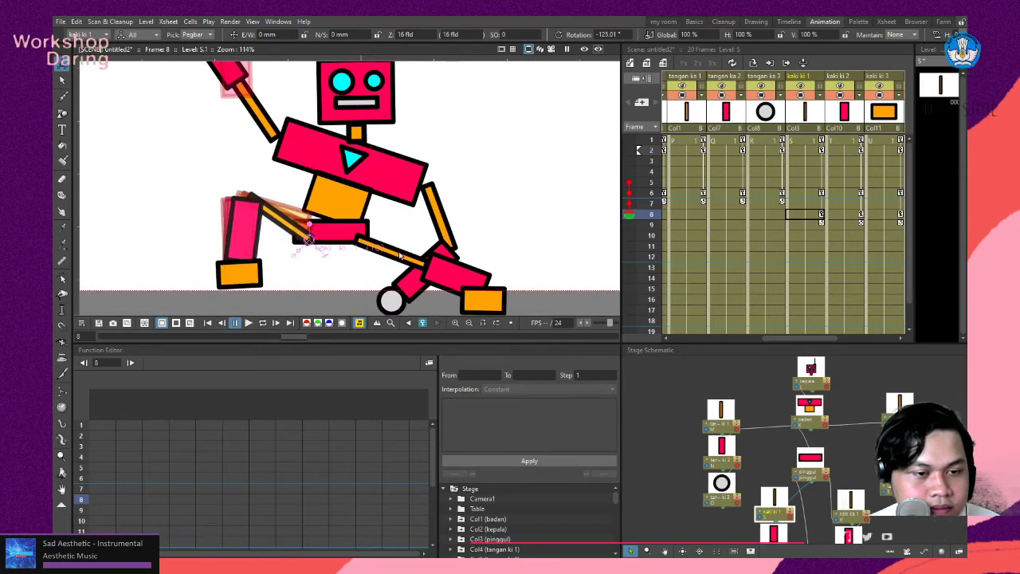
click(400, 249)
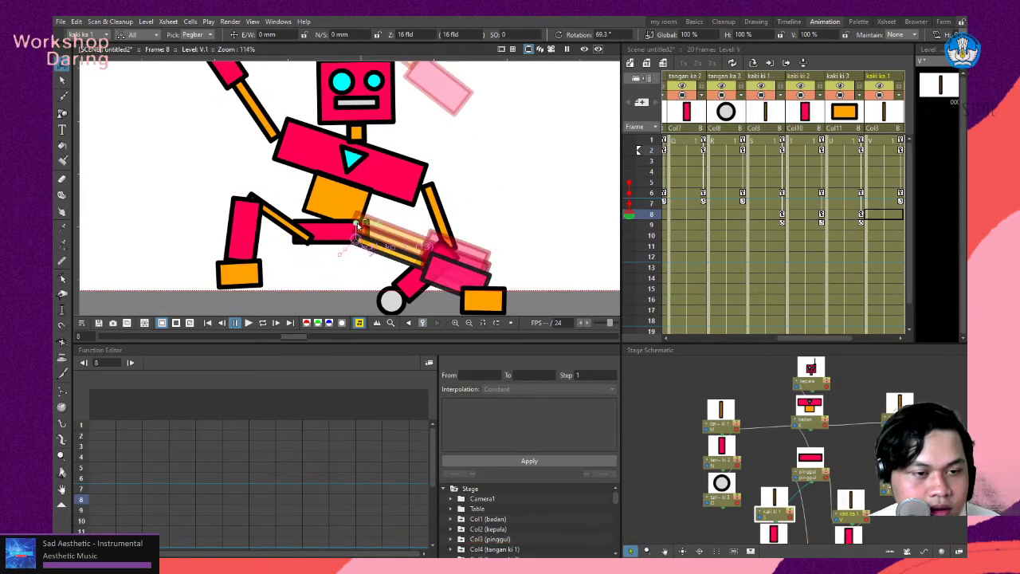
drag(357, 225, 484, 253)
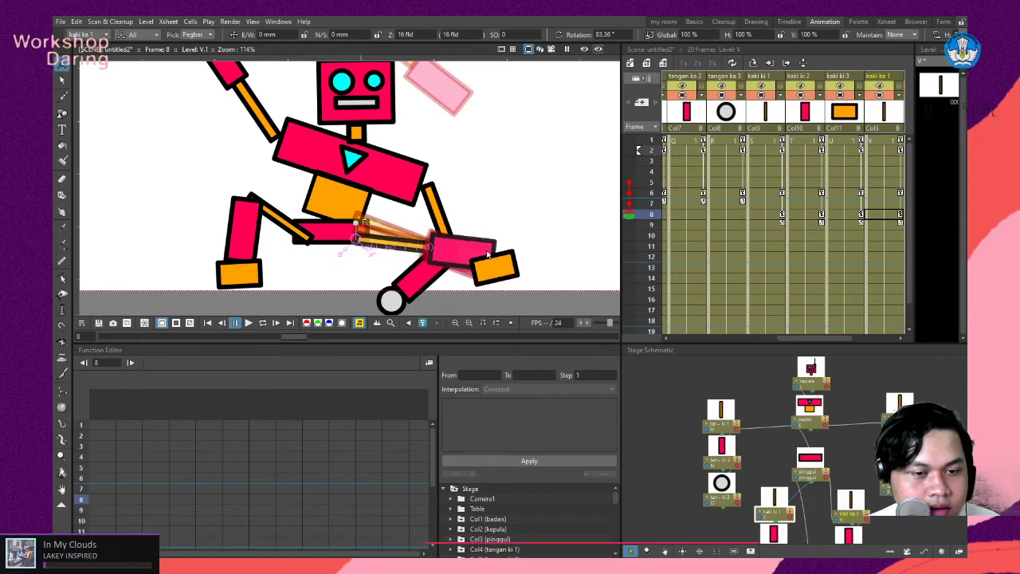
Rotate the lower leg kaki ka 2 to -6.54° and level the foot kaki ka 3 at frame 8.
click(494, 250)
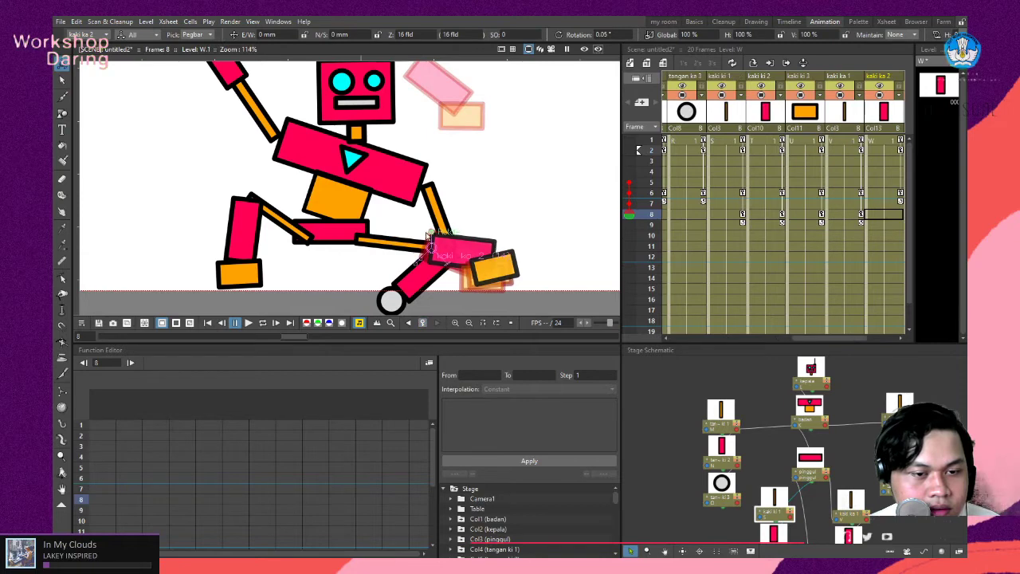
drag(432, 235, 435, 235)
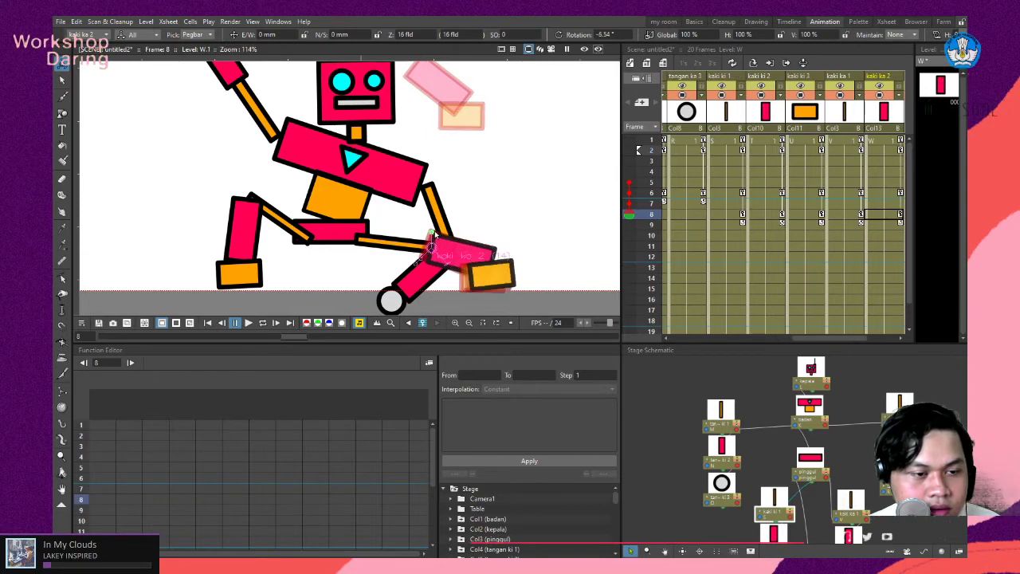
click(514, 275)
drag(492, 250, 493, 250)
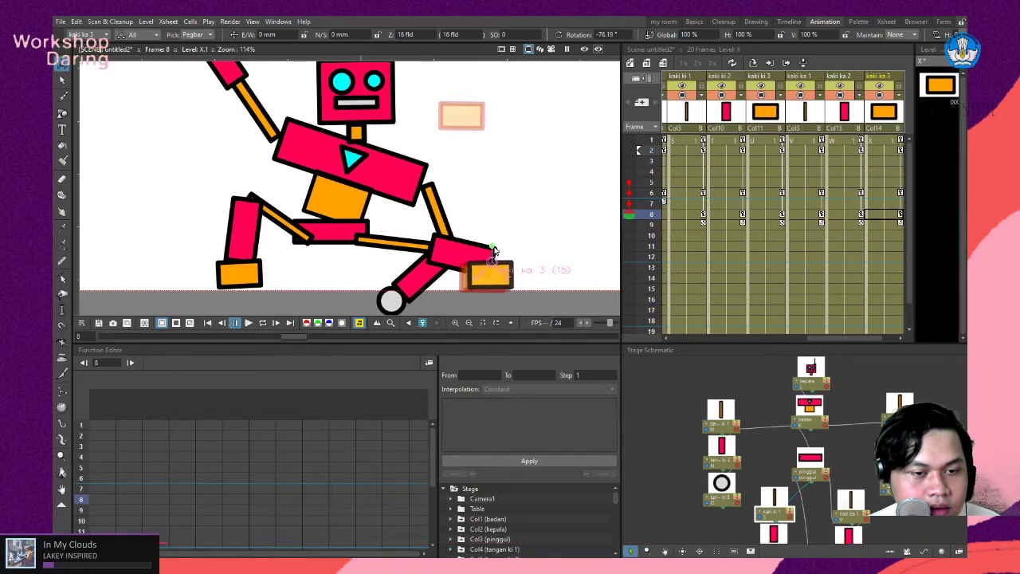
Swing the upper arm tangan ka 1 outward to 69.31° and rotate the forearm tangan ka 2 to -109.85° at frame 8.
scroll(446, 235, down, 2)
scroll(426, 228, up, 3)
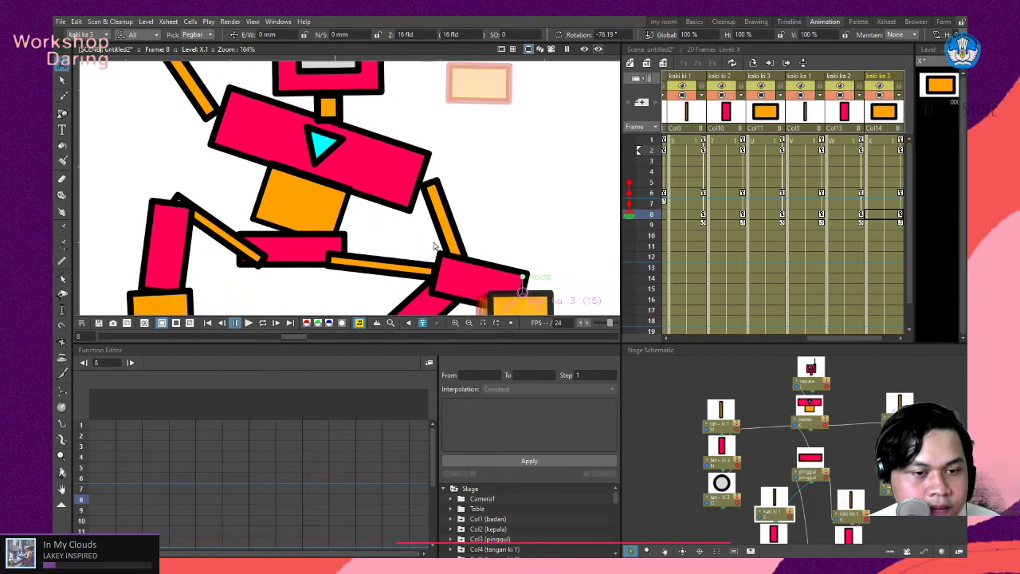
scroll(436, 222, down, 1)
click(443, 217)
drag(432, 182, 423, 183)
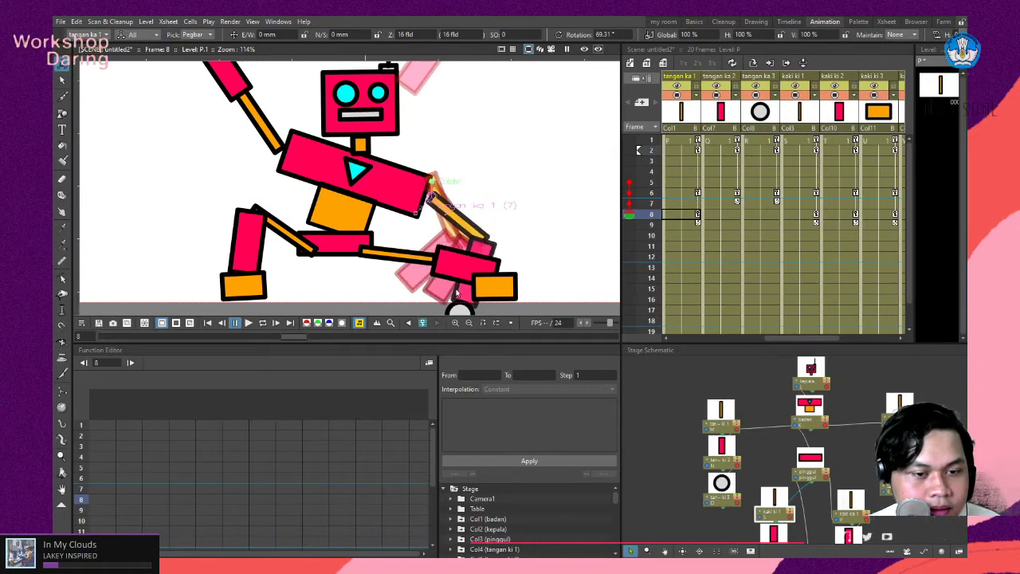
click(482, 237)
drag(482, 229, 492, 234)
Rotate the raised arm tangan ki inward at frame 8 and turn its hand tangan ki 3 to -23.75°.
scroll(478, 227, down, 3)
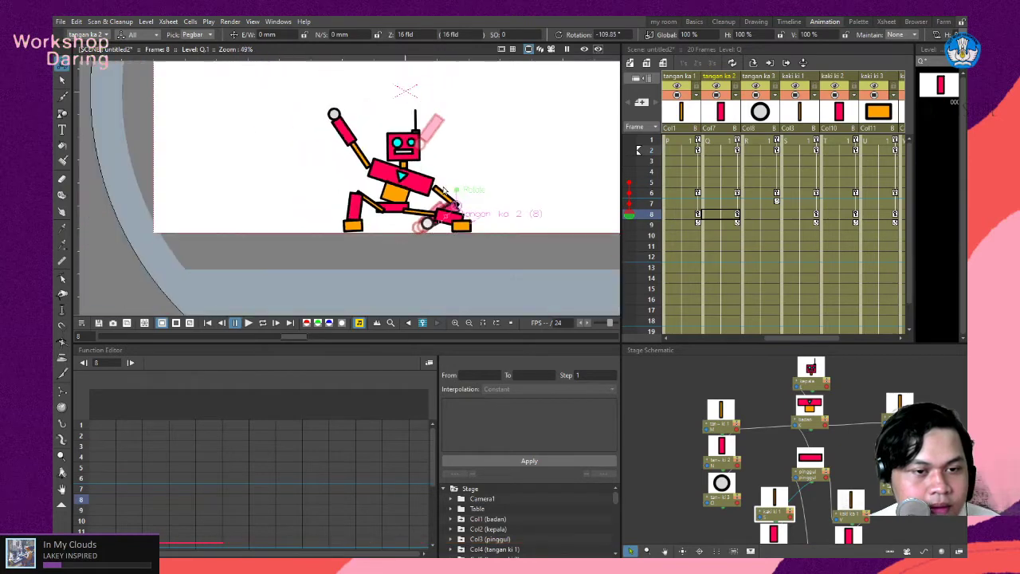
scroll(446, 191, up, 1)
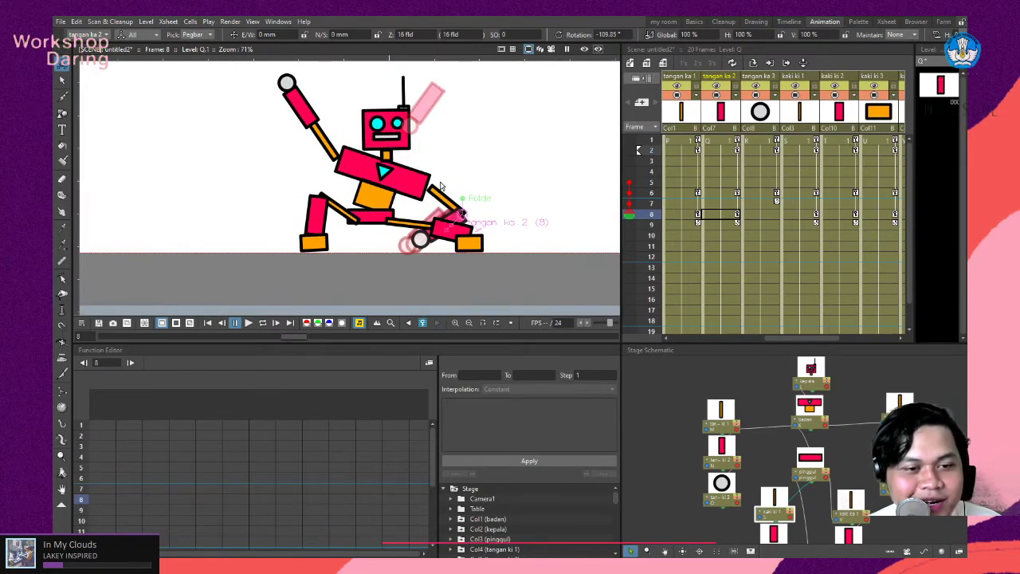
scroll(250, 110, up, 3)
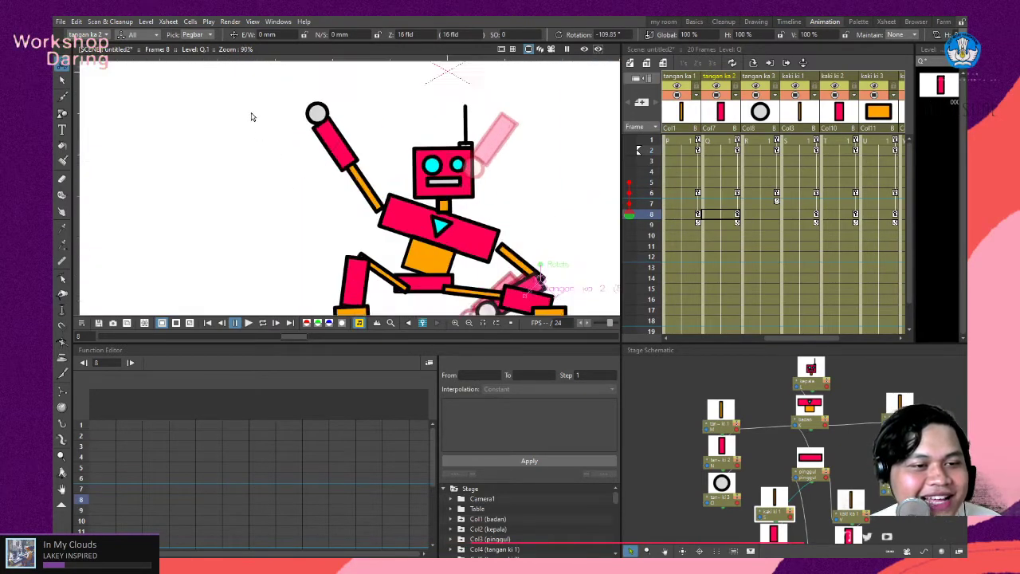
click(395, 212)
drag(395, 209, 382, 148)
click(382, 103)
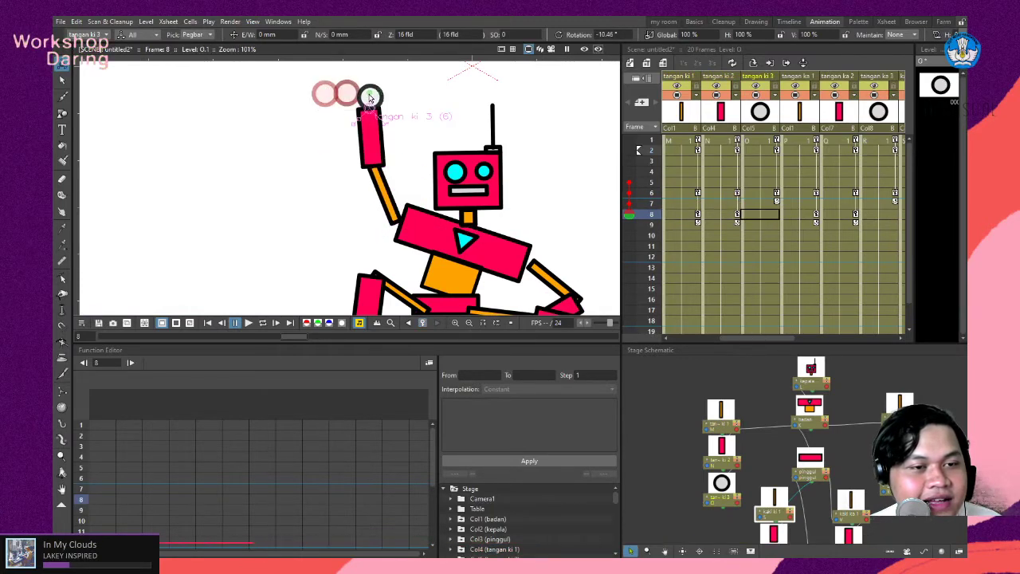
drag(382, 104, 390, 94)
Tilt the head (kepala) to -24.64° at frame 8.
scroll(488, 169, down, 2)
scroll(488, 169, up, 1)
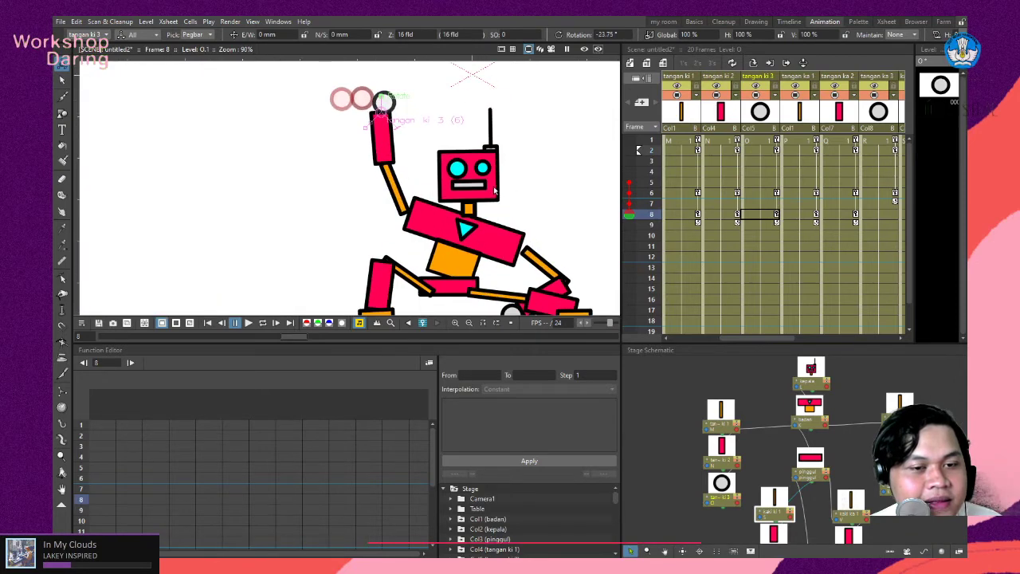
click(500, 191)
drag(468, 199, 486, 204)
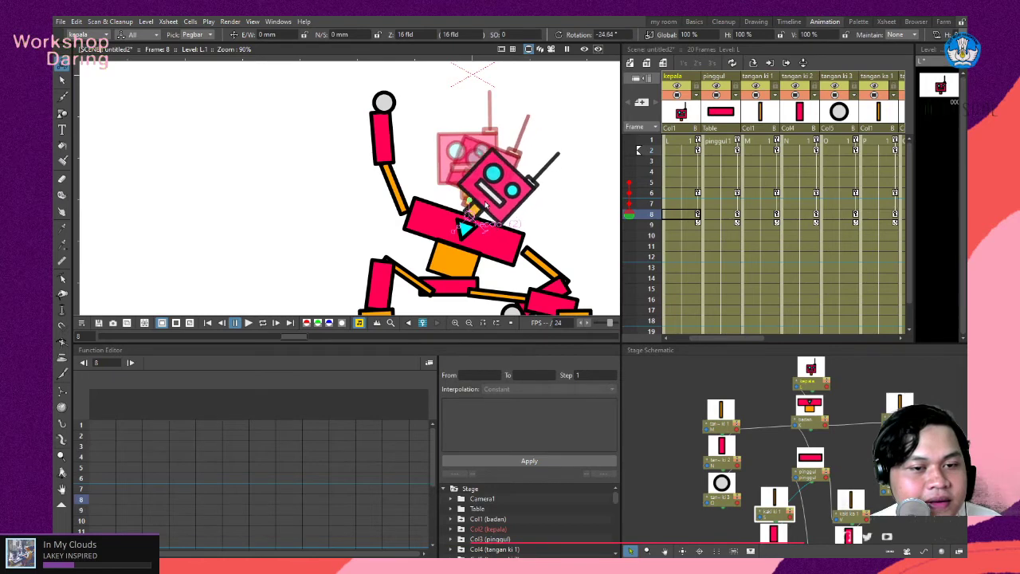
scroll(538, 159, down, 3)
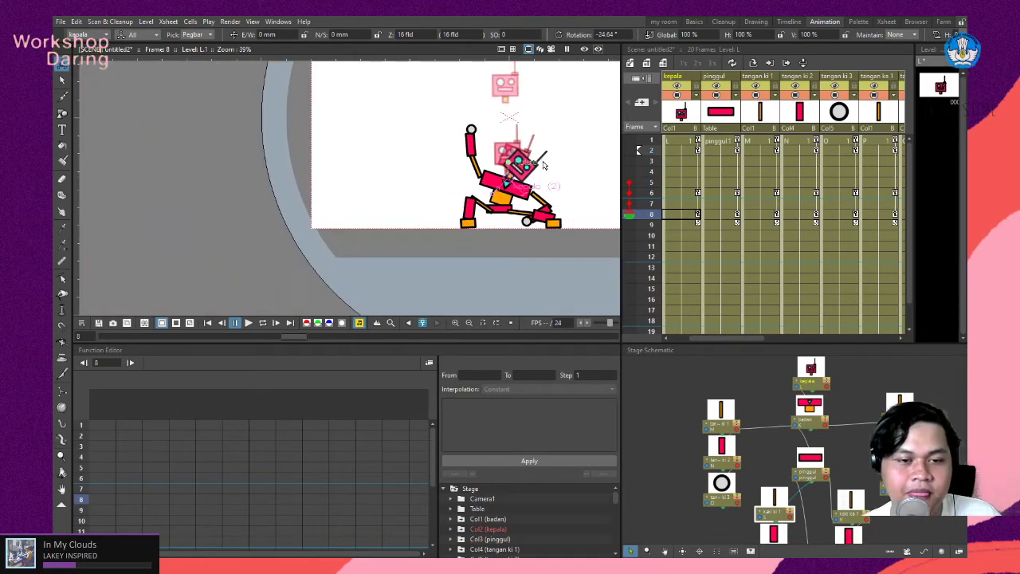
scroll(541, 168, up, 2)
scroll(536, 173, down, 1)
scroll(346, 212, down, 2)
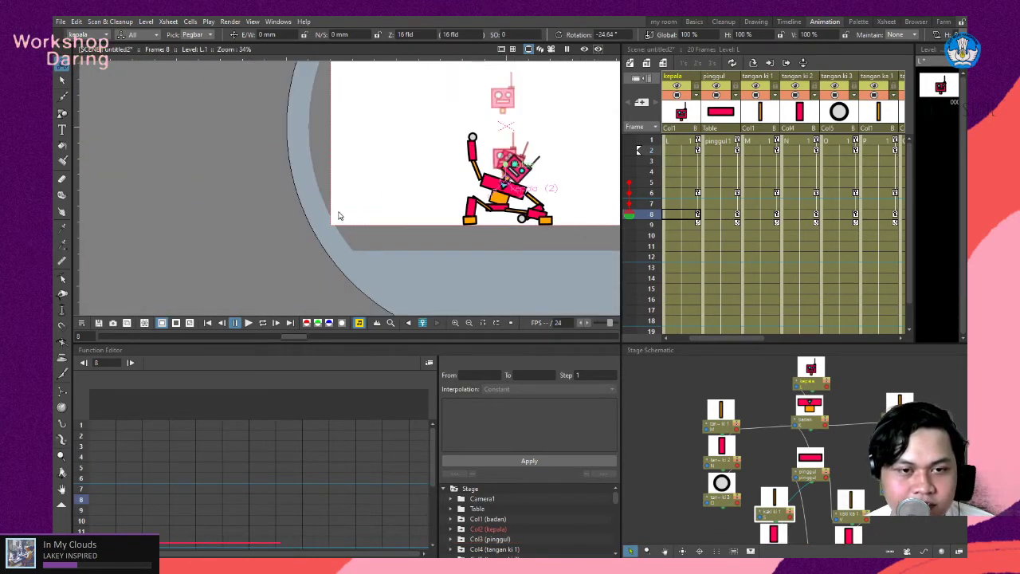
scroll(487, 177, up, 1)
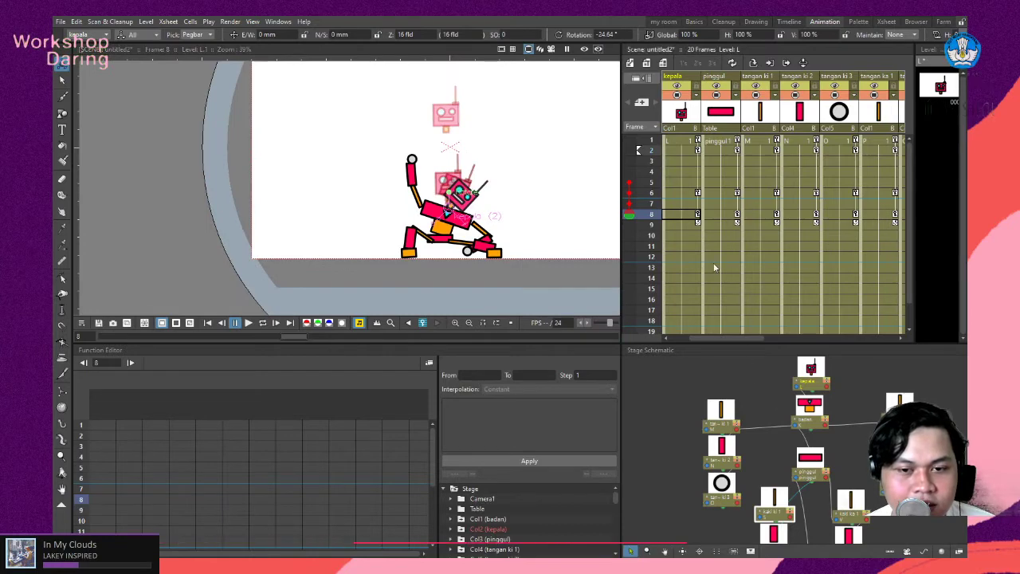
Go to frame 11 with onion skin on frames 7 to 10 and raise the hip (pinggul) to E/W -10.02 mm, N/S -61.2 mm.
mouse_move(632, 218)
mouse_down()
mouse_move(630, 151)
mouse_move(628, 230)
mouse_move(630, 172)
mouse_move(643, 239)
mouse_move(647, 197)
mouse_move(657, 219)
mouse_move(652, 194)
mouse_move(670, 241)
mouse_move(666, 171)
mouse_move(680, 237)
mouse_up()
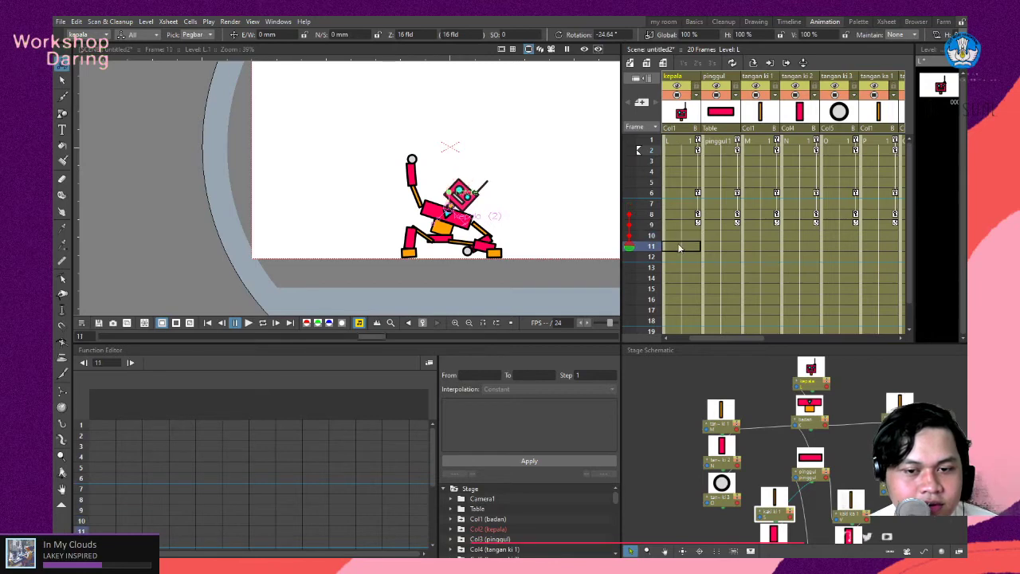
key(Down)
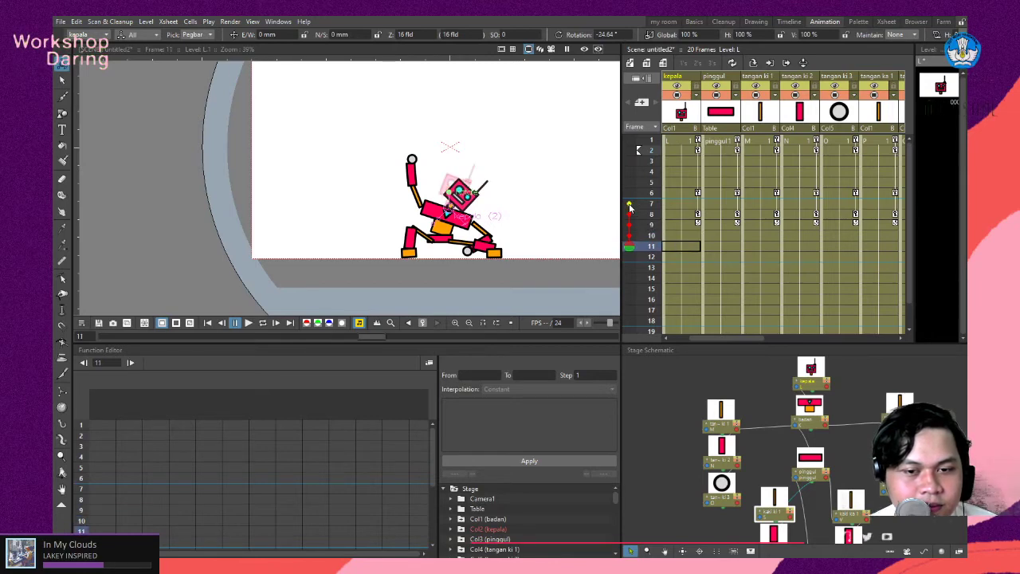
scroll(448, 222, up, 4)
click(434, 247)
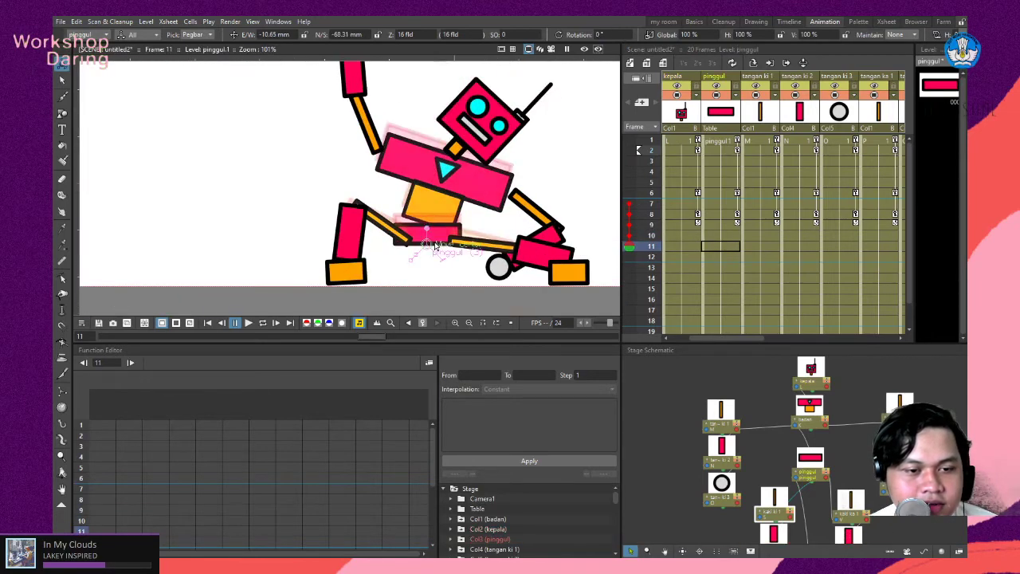
drag(450, 233, 443, 210)
click(441, 228)
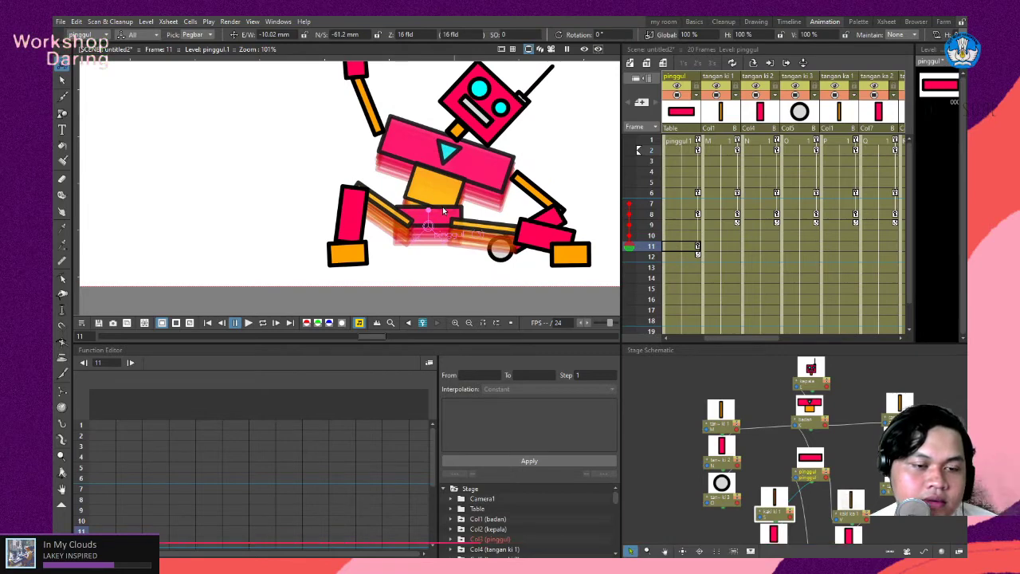
Using Inverse Kinematics at frame 11, lower the foot kaki ki 3 onto the bottom edge of the camera frame.
scroll(444, 210, up, 2)
scroll(431, 212, down, 4)
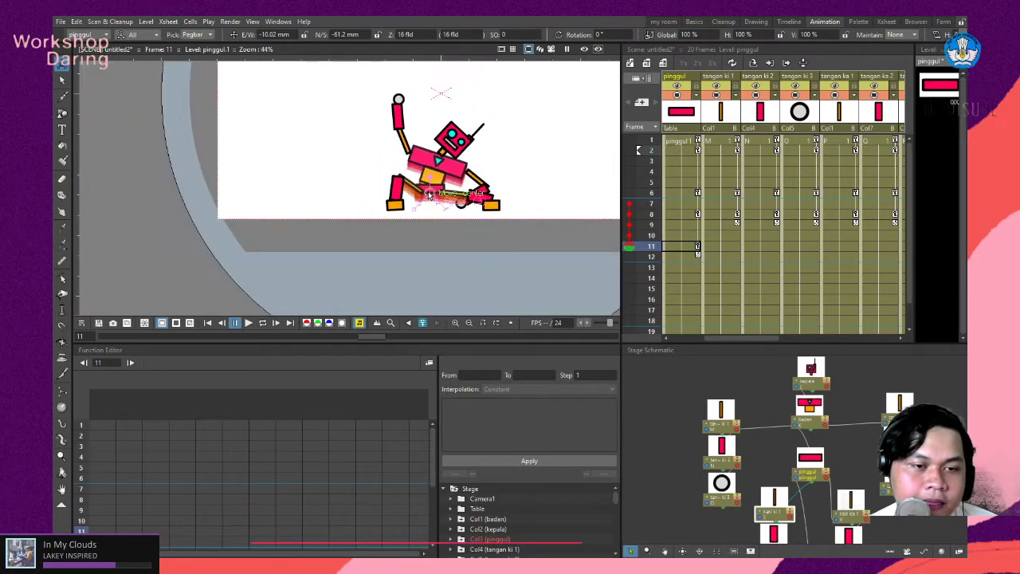
scroll(414, 213, up, 3)
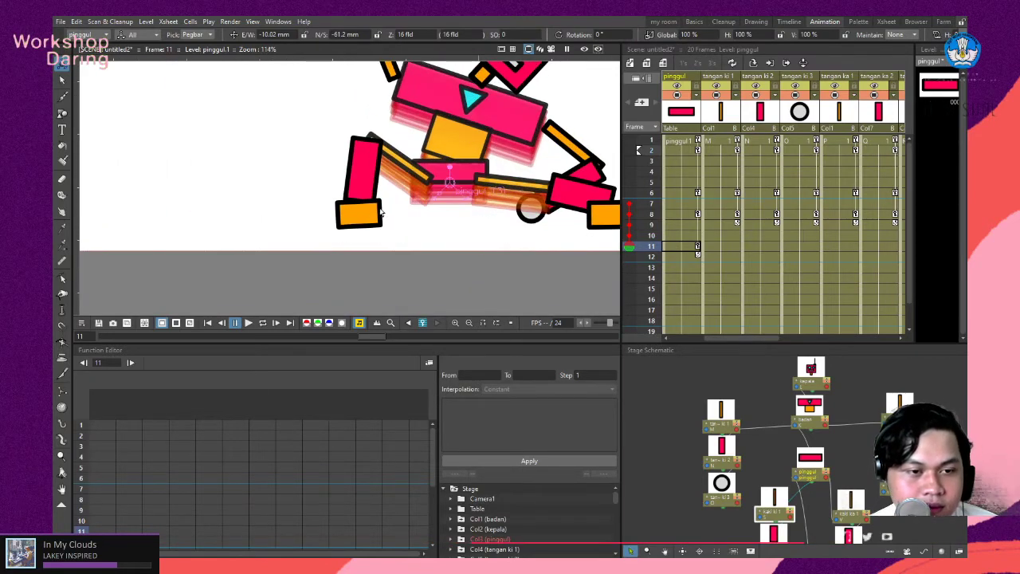
click(378, 214)
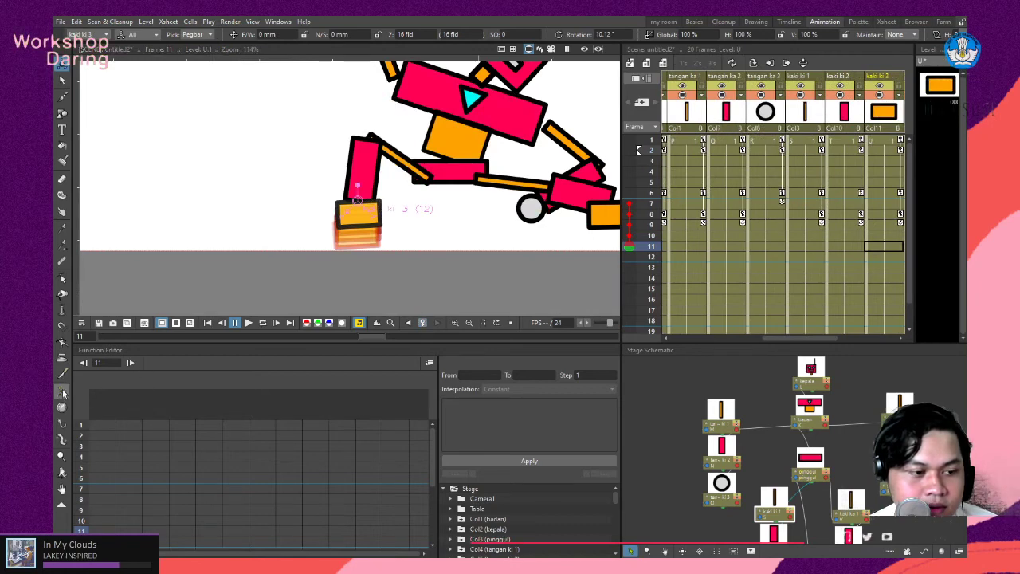
key(v)
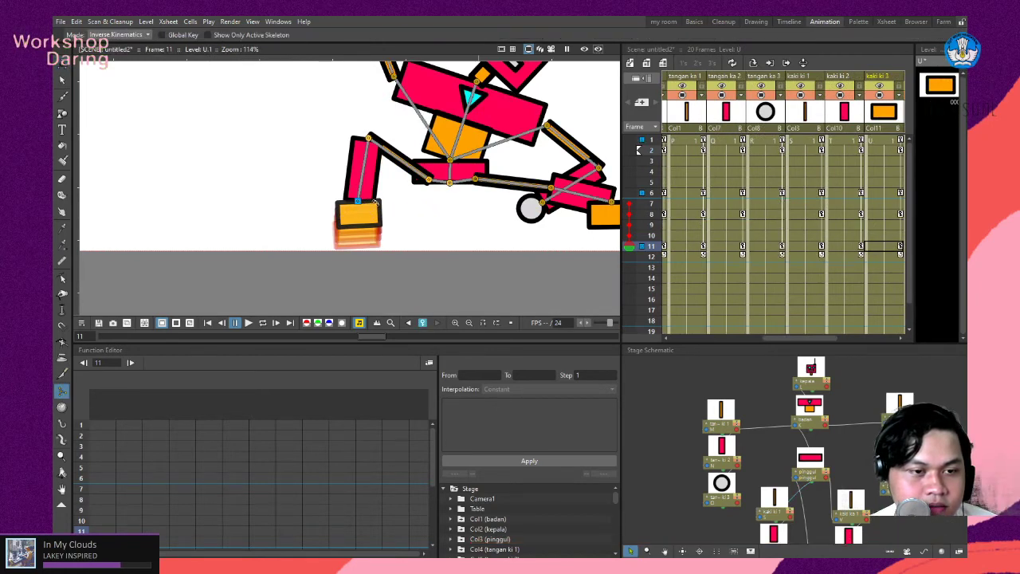
drag(378, 201, 381, 219)
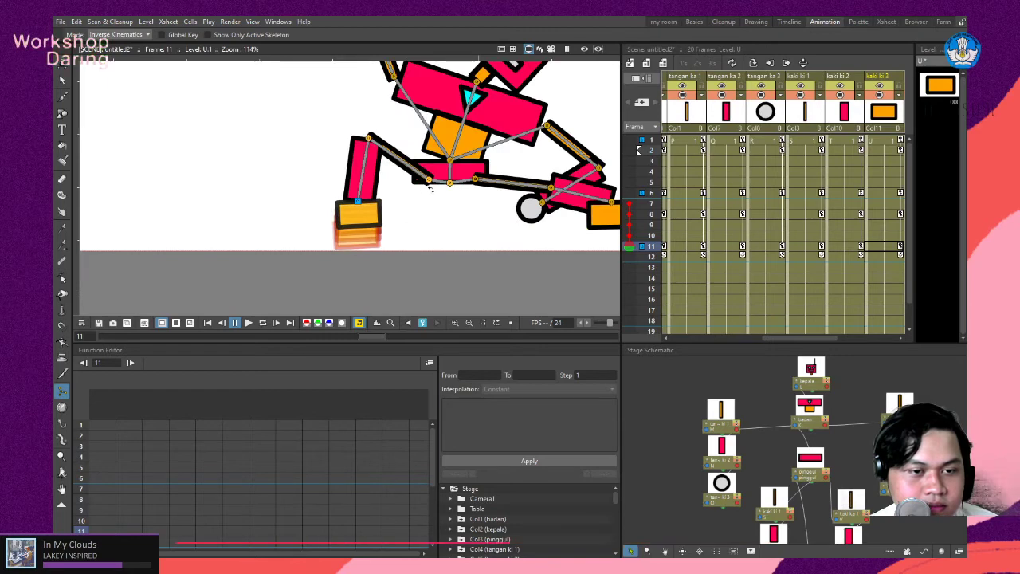
drag(378, 222, 360, 243)
drag(378, 206, 367, 233)
scroll(493, 211, down, 2)
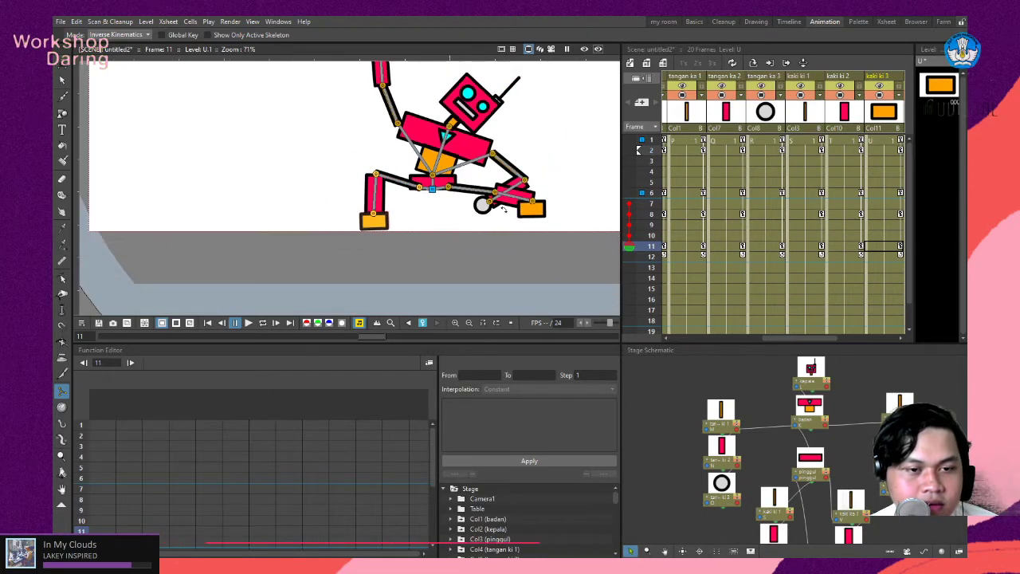
Lower the other foot, kaki ka 3, onto the same ground line and slightly inward at frame 11.
scroll(492, 211, up, 2)
drag(564, 212, 542, 247)
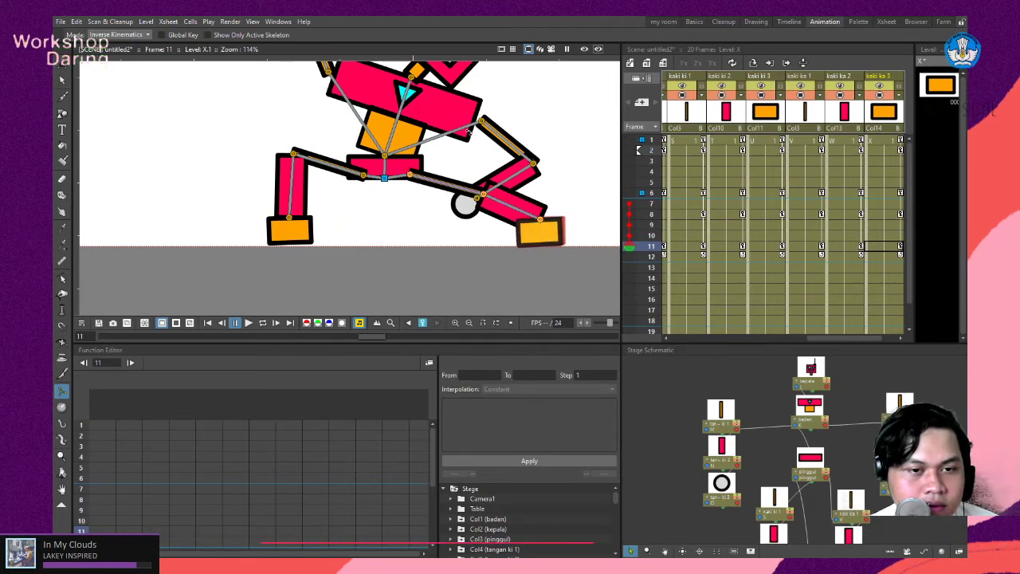
scroll(478, 123, up, 1)
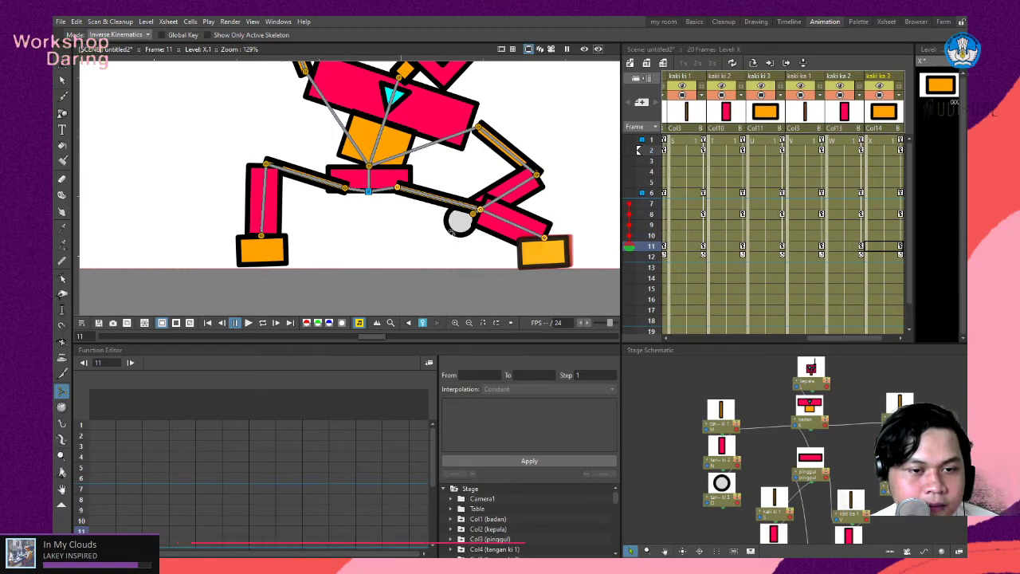
Lift the hand tangan ka 3 toward the bent knee and pull the raised hand tangan ki 3 toward the head, levelling the torso.
drag(448, 230, 461, 215)
scroll(357, 79, down, 5)
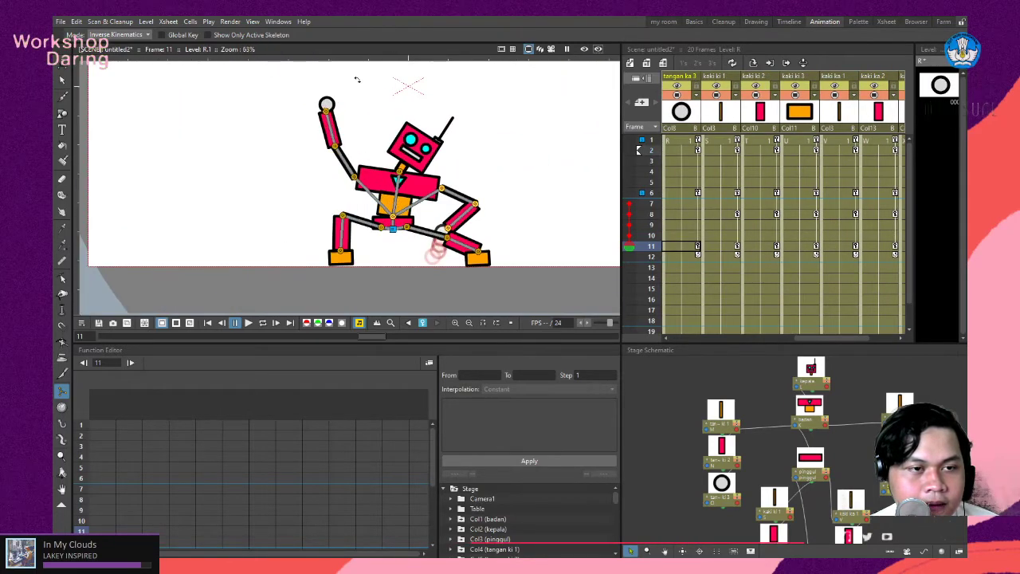
drag(331, 103, 348, 115)
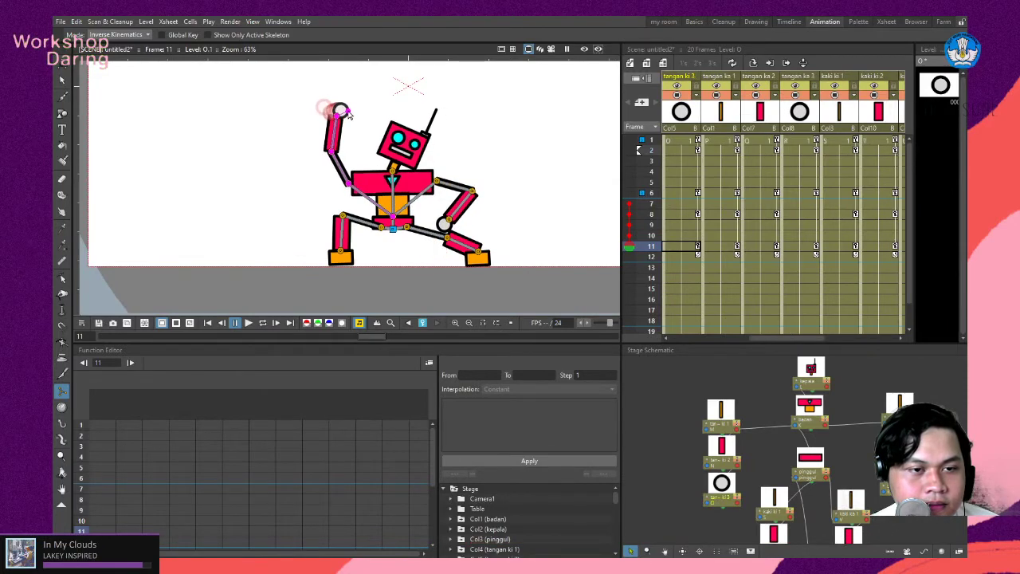
mouse_move(416, 133)
mouse_down()
mouse_move(380, 127)
mouse_move(408, 135)
mouse_up()
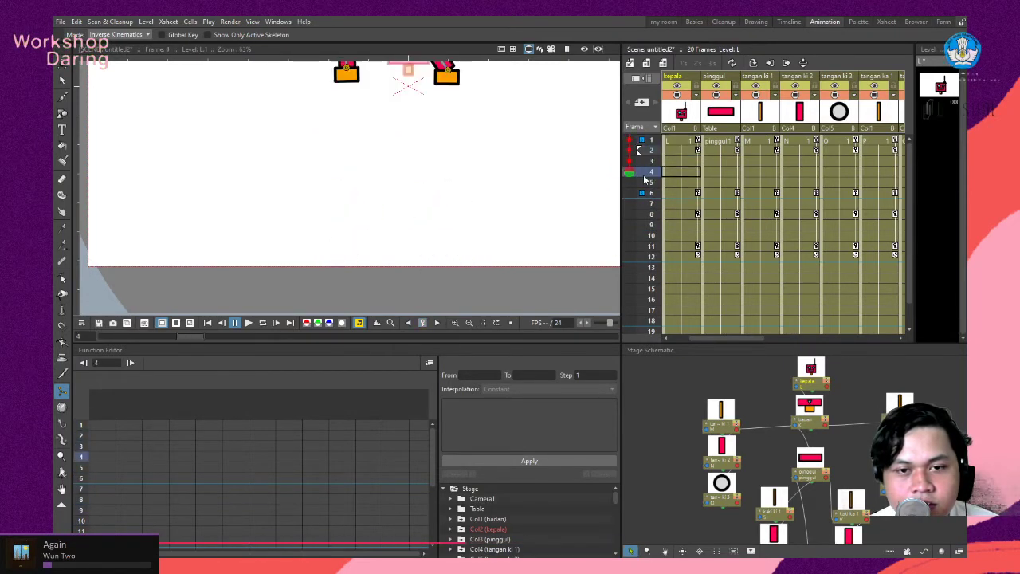
Scrub through frames 1 to 11 and examine the robot's whole pose at frame 11 against the camera frame.
mouse_move(642, 140)
mouse_down()
mouse_move(629, 269)
mouse_move(644, 212)
mouse_move(655, 249)
mouse_move(650, 169)
mouse_move(663, 248)
mouse_move(661, 160)
mouse_move(664, 229)
mouse_move(661, 183)
mouse_move(674, 257)
mouse_move(676, 248)
mouse_up()
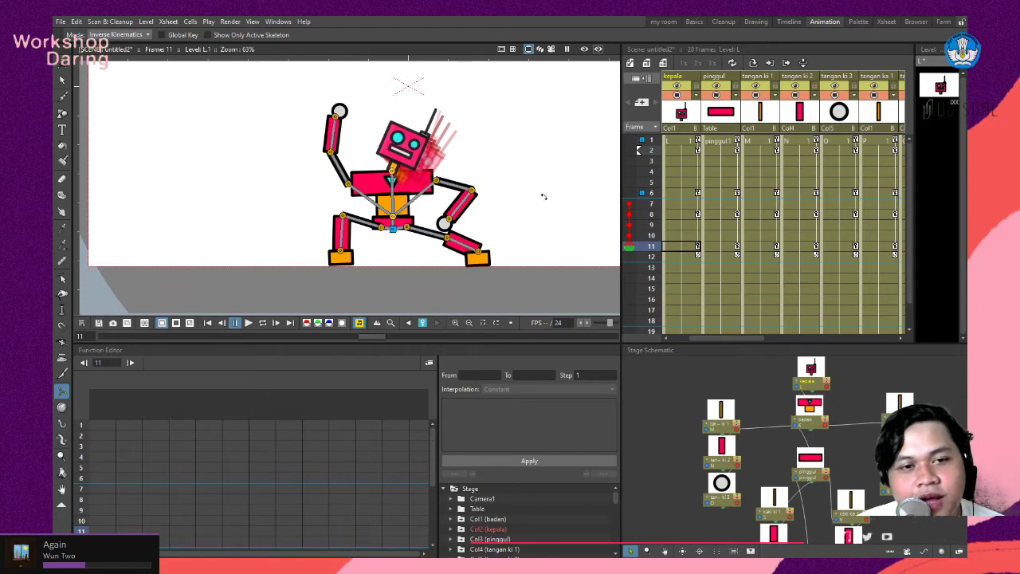
scroll(544, 197, down, 3)
scroll(446, 181, up, 2)
scroll(434, 199, down, 3)
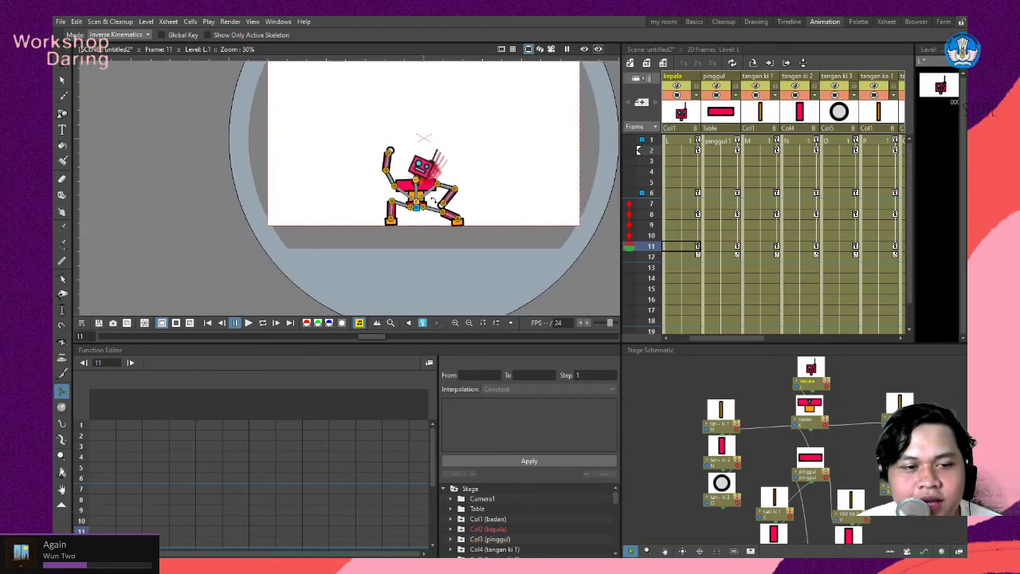
scroll(430, 201, down, 2)
scroll(426, 211, up, 2)
scroll(419, 223, down, 3)
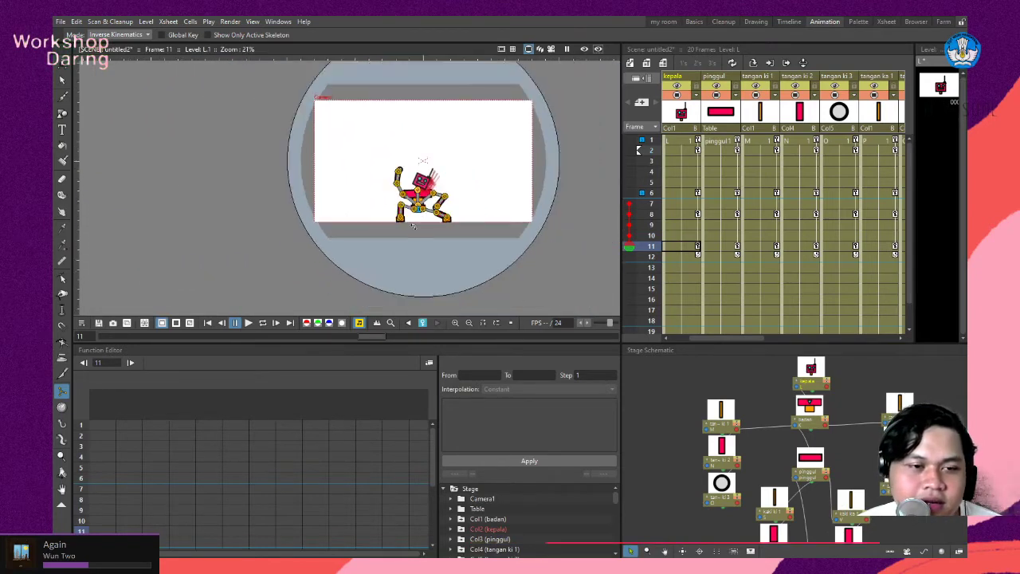
scroll(418, 223, up, 3)
scroll(426, 207, down, 1)
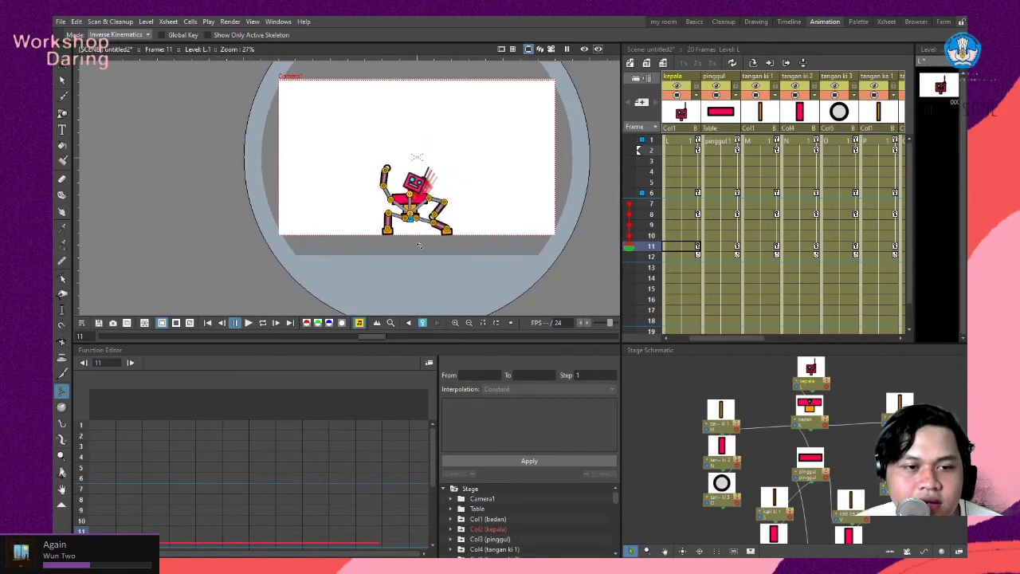
scroll(436, 183, up, 2)
scroll(460, 181, up, 4)
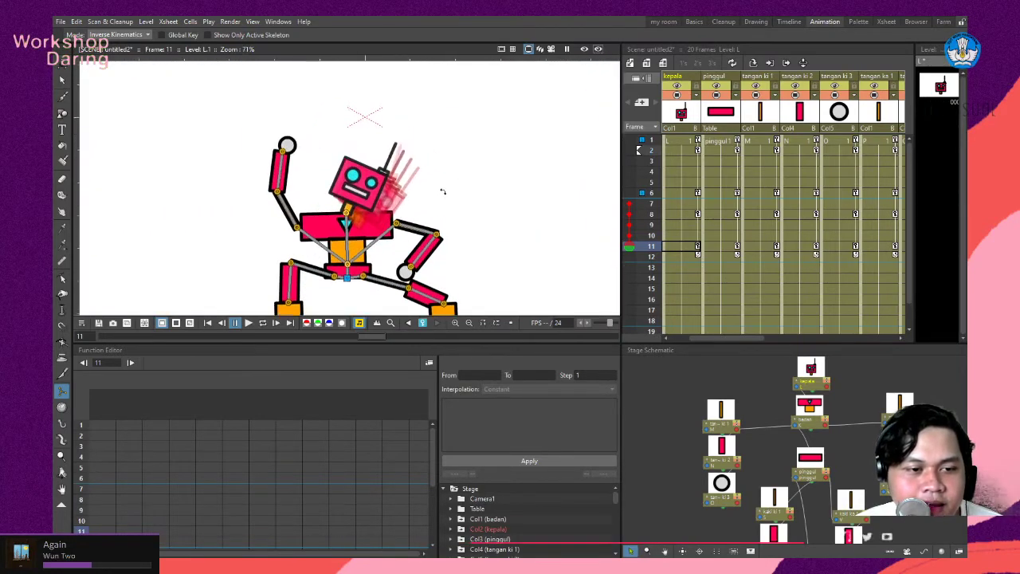
scroll(459, 186, down, 3)
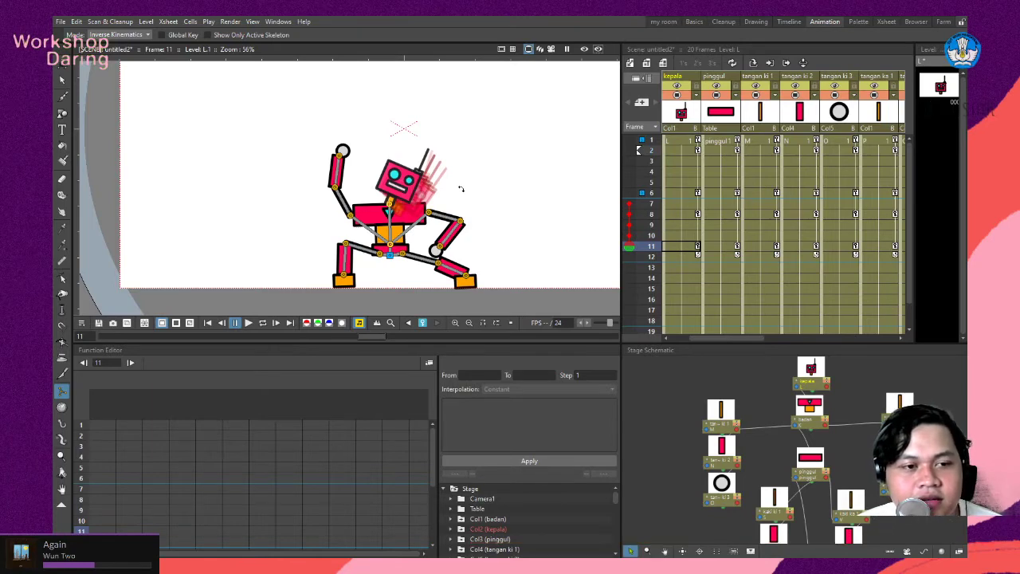
scroll(460, 189, up, 1)
scroll(459, 192, up, 1)
scroll(476, 184, down, 3)
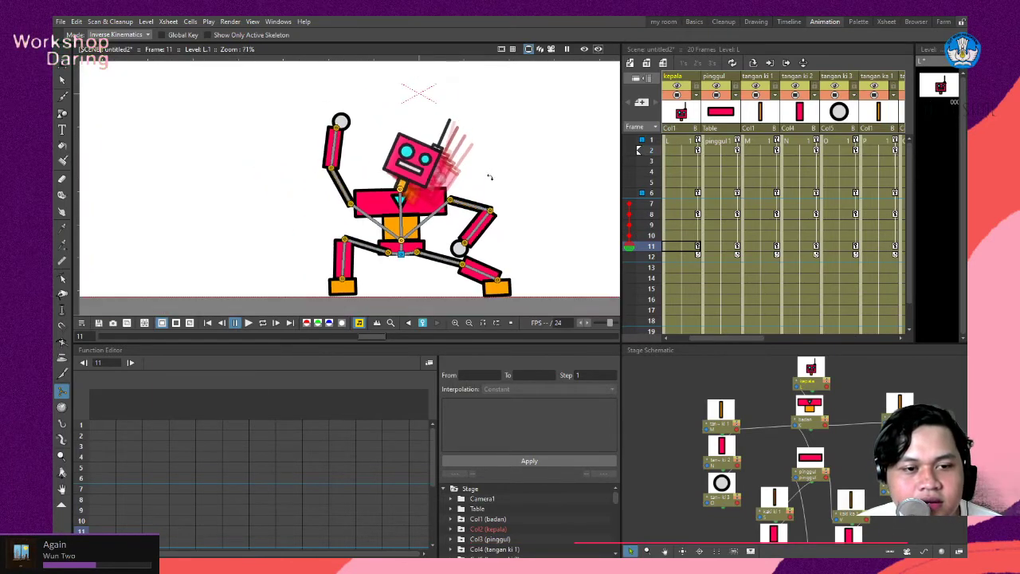
scroll(479, 181, down, 1)
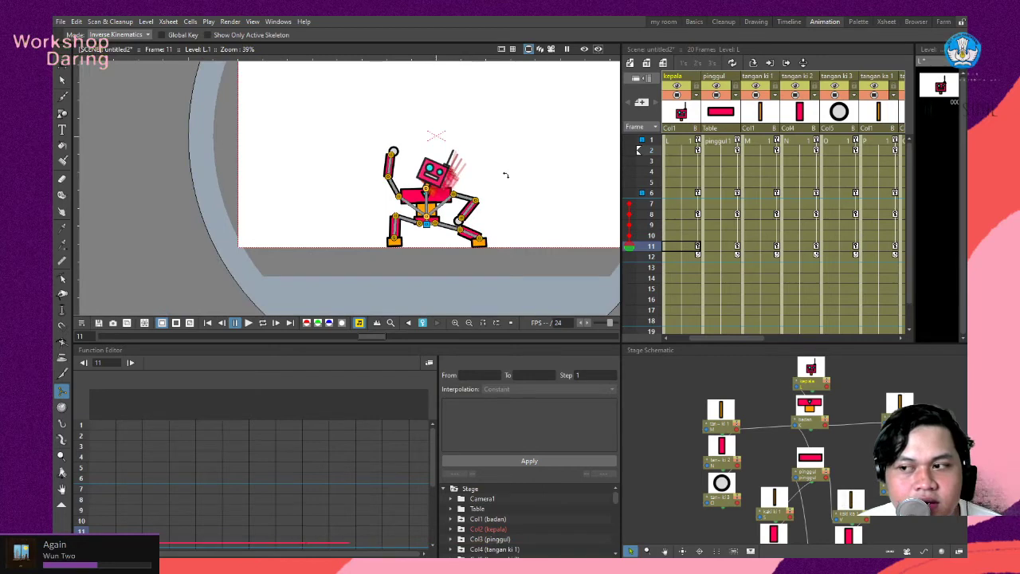
scroll(510, 196, up, 1)
drag(513, 200, 524, 192)
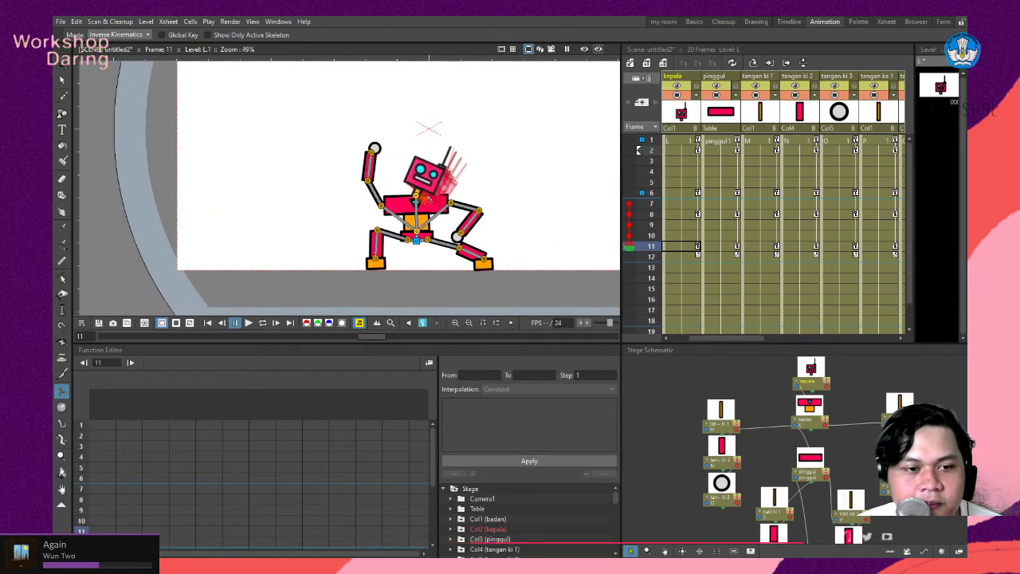
scroll(428, 197, up, 3)
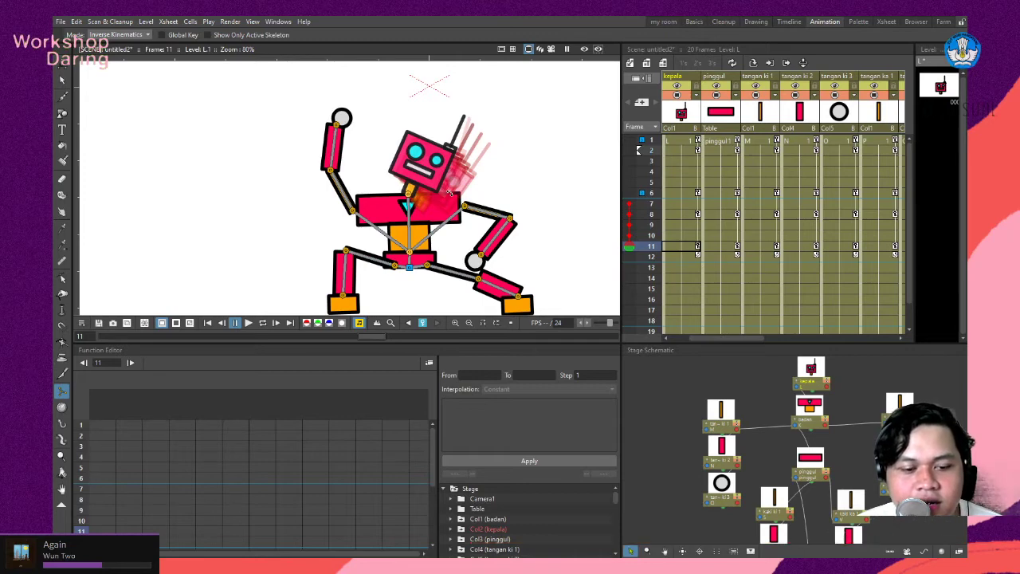
Compare the robot's poses across frames 1 to 11, return to frame 1 and play the animation in a loop.
drag(523, 197, 525, 186)
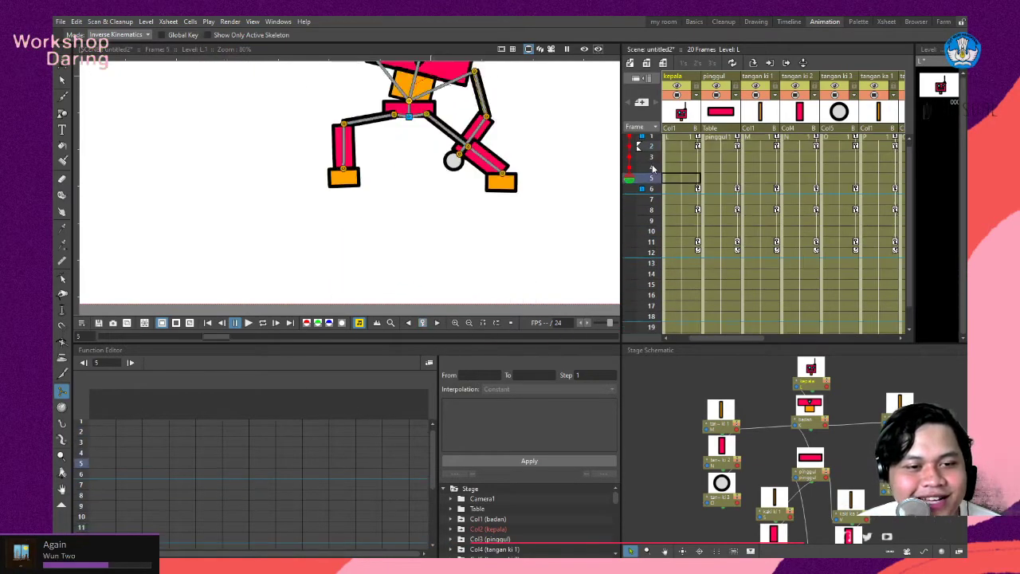
click(674, 190)
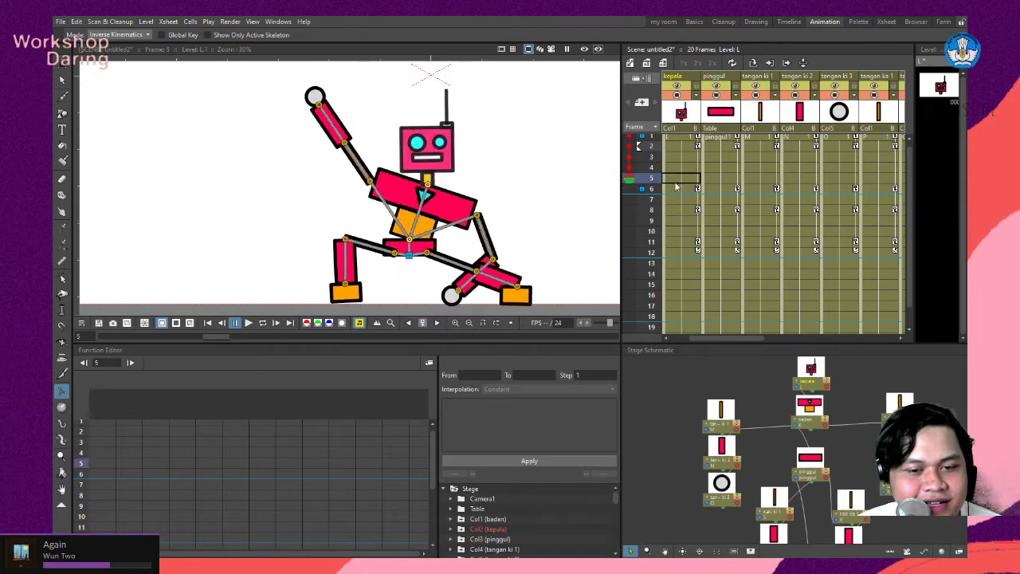
click(680, 241)
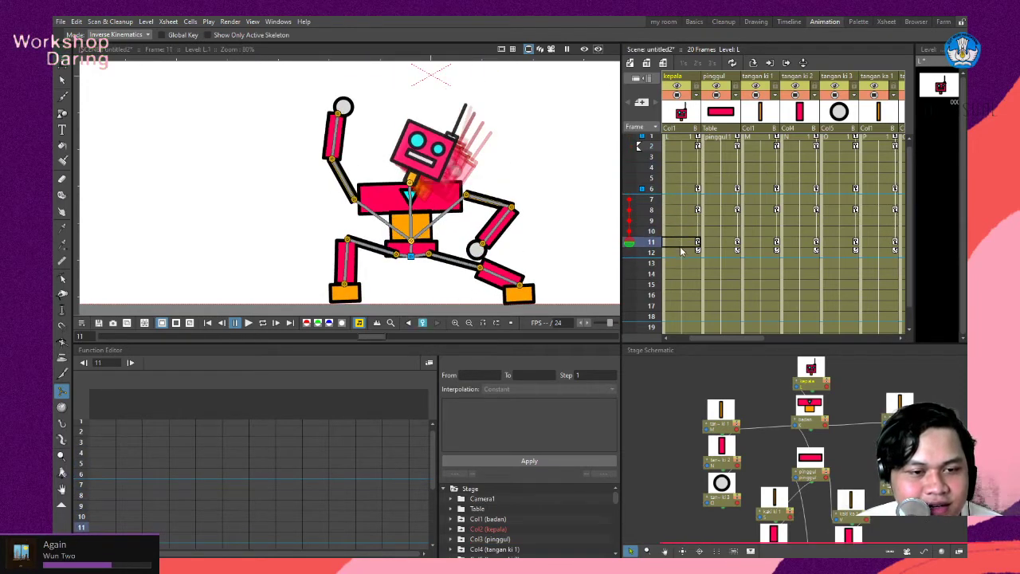
click(674, 140)
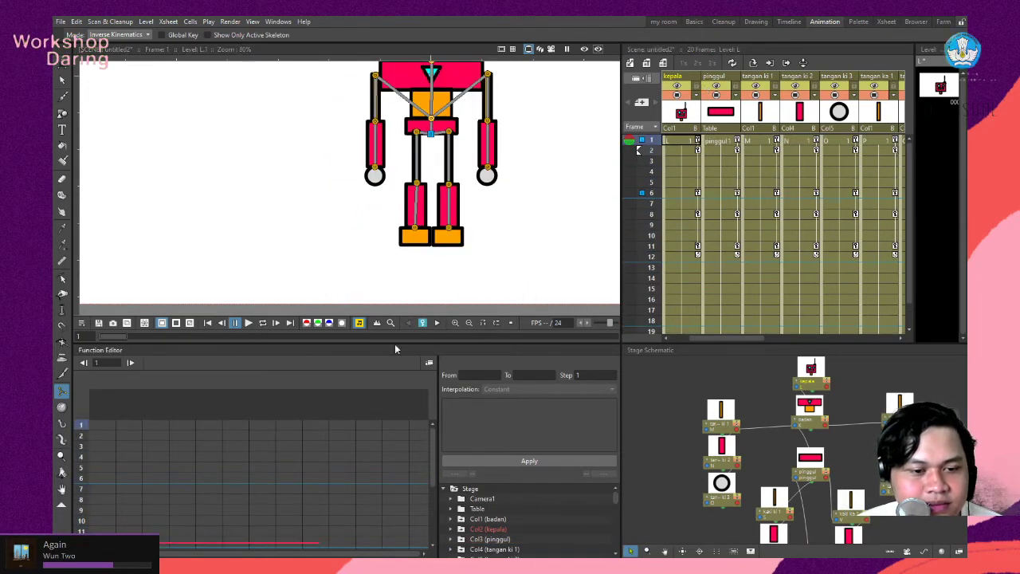
click(262, 323)
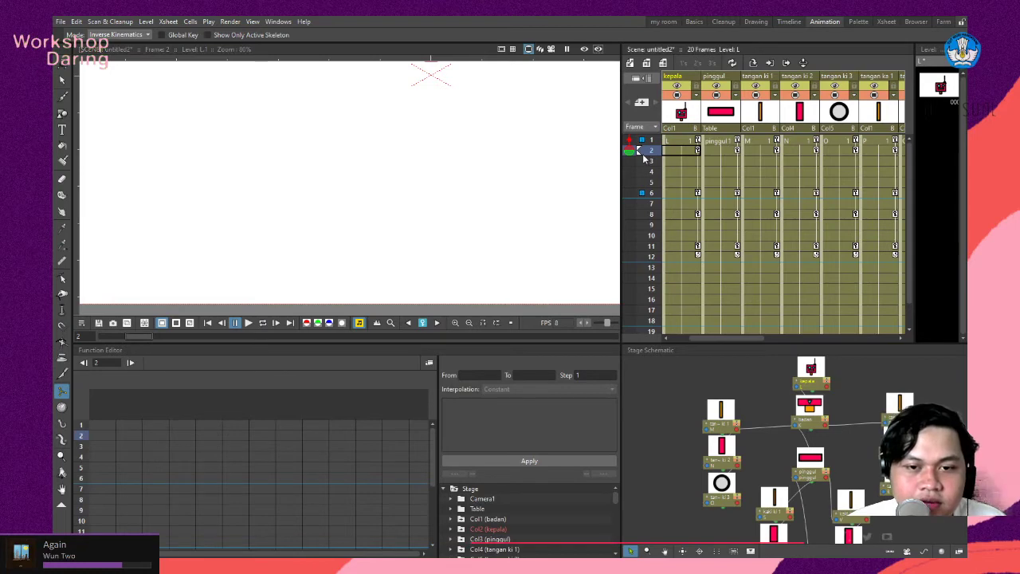
Set the end of the playback range to frame 12 and play the animation.
click(641, 193)
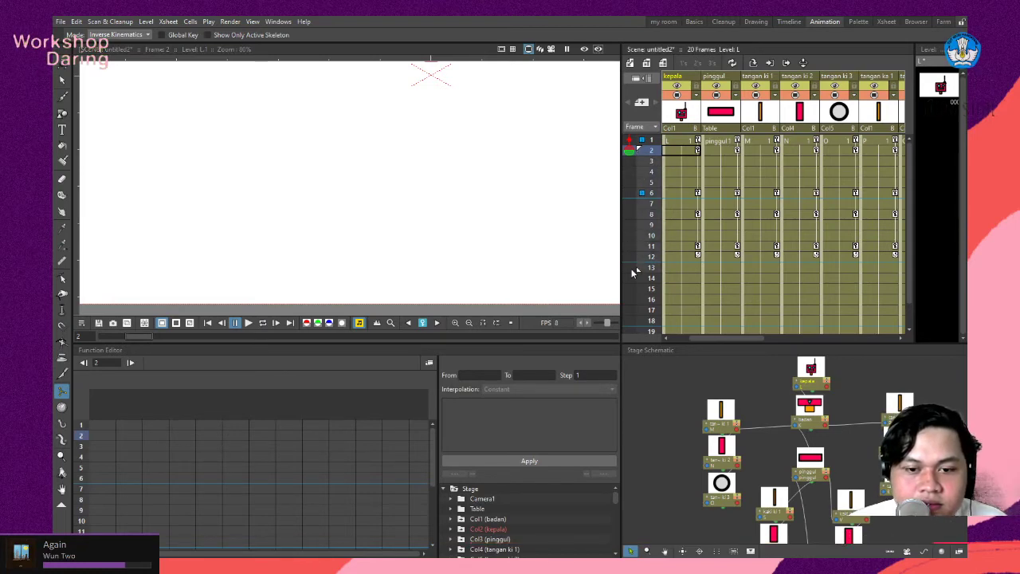
click(248, 322)
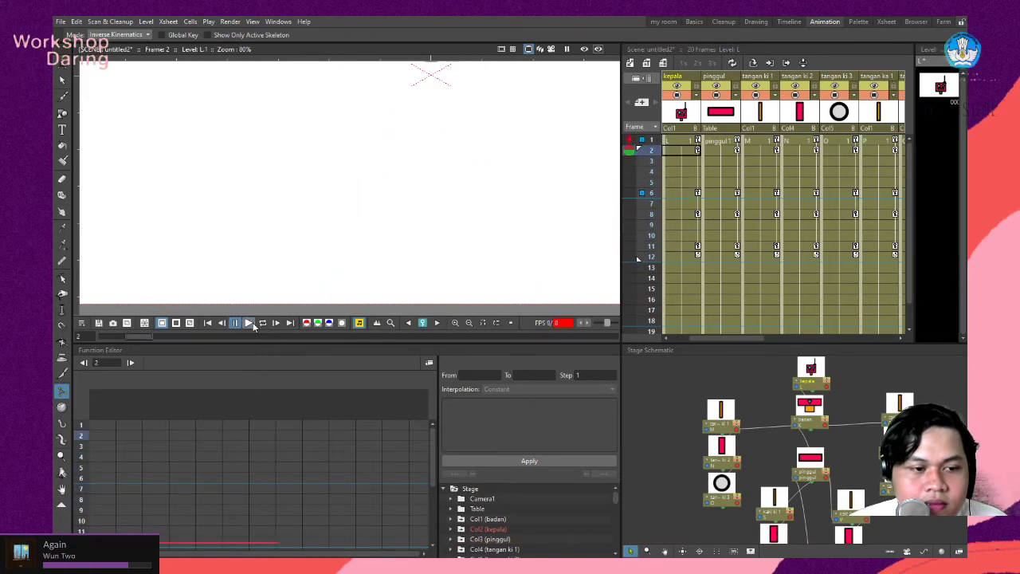
Play back the robot's drop and landing with the whole camera frame in view, and review the motion.
scroll(134, 252, down, 3)
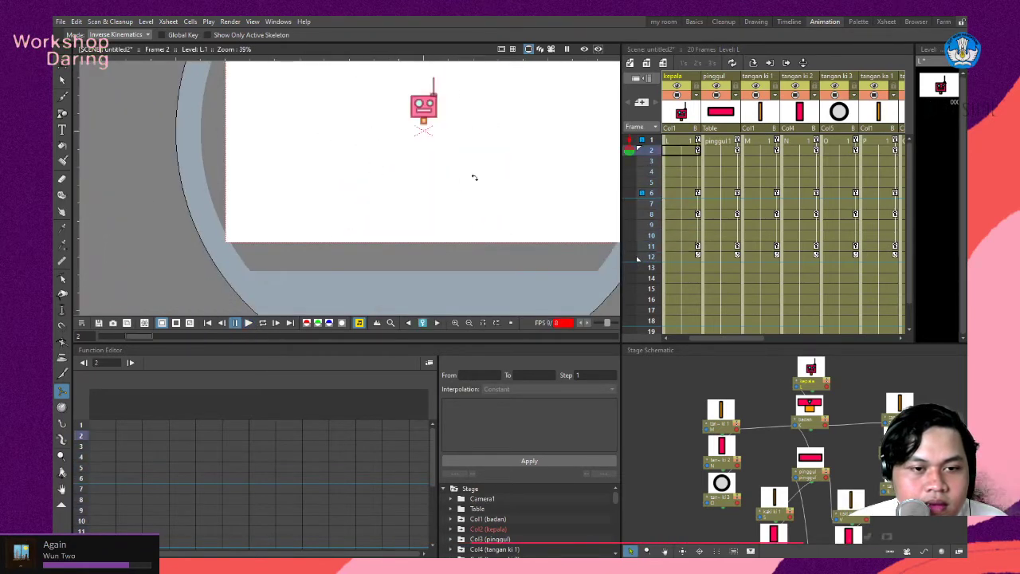
scroll(193, 200, up, 1)
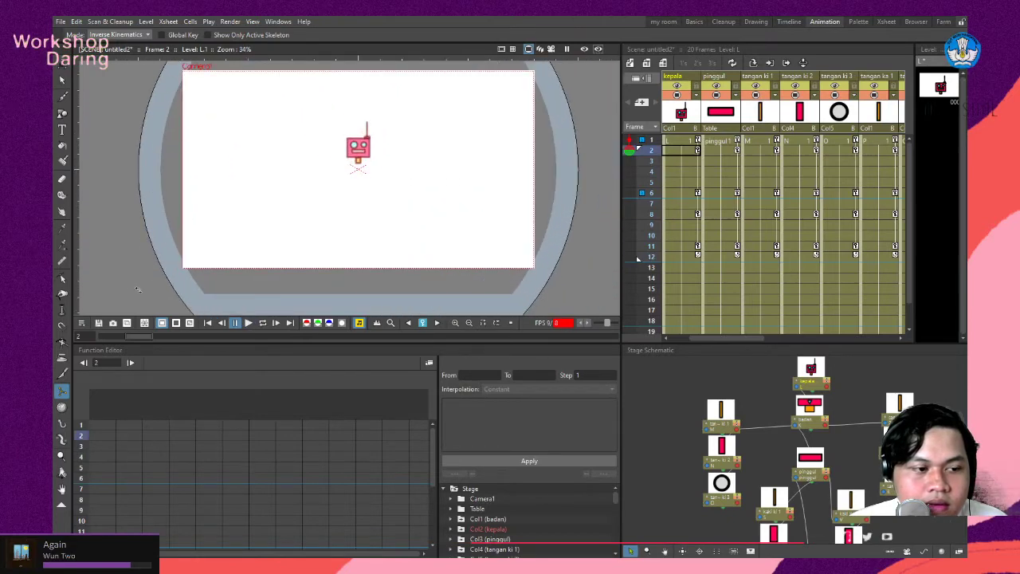
scroll(183, 207, up, 1)
scroll(206, 142, down, 1)
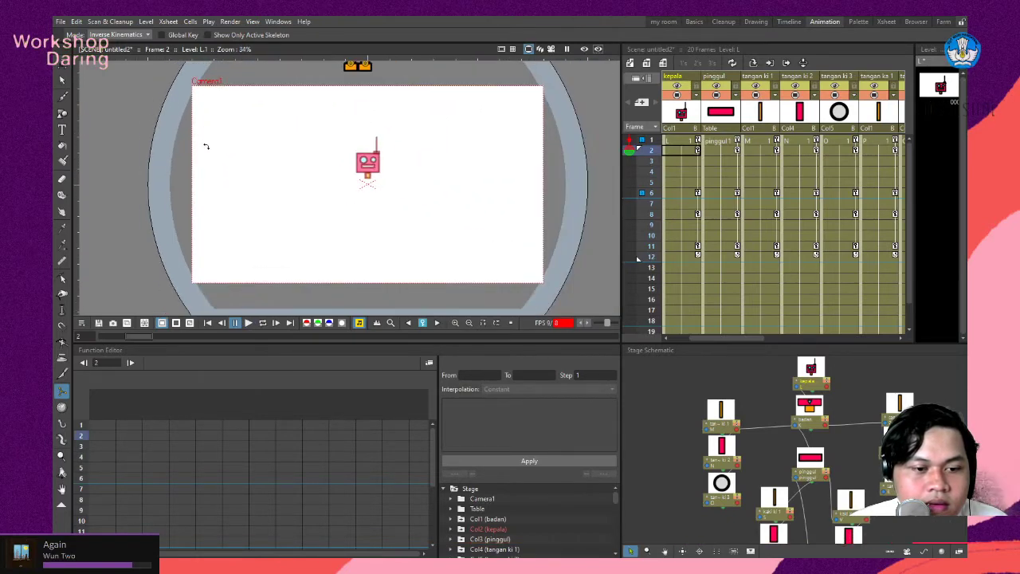
scroll(205, 142, down, 1)
scroll(178, 193, up, 1)
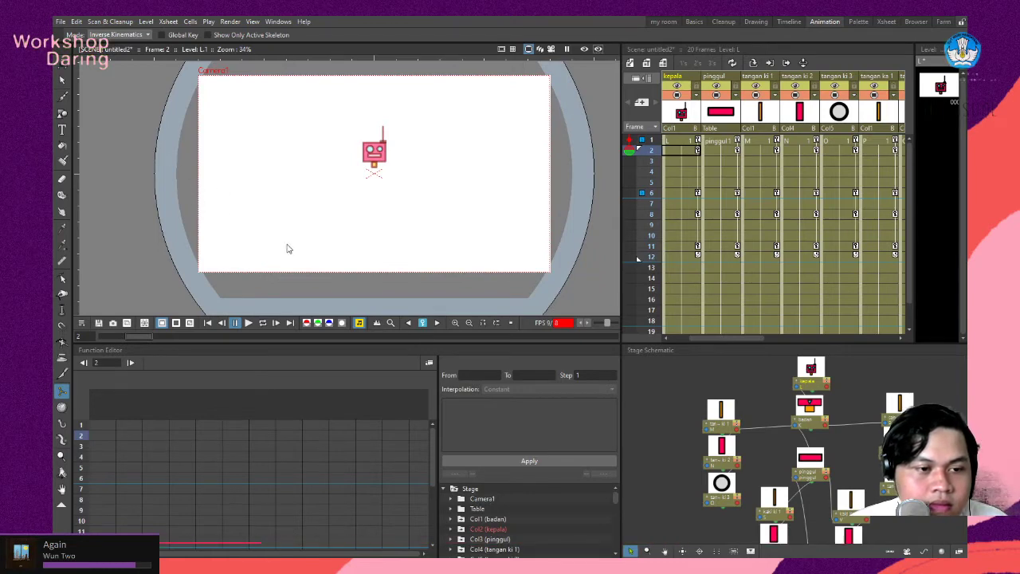
scroll(382, 231, up, 5)
scroll(388, 207, down, 6)
scroll(388, 195, up, 1)
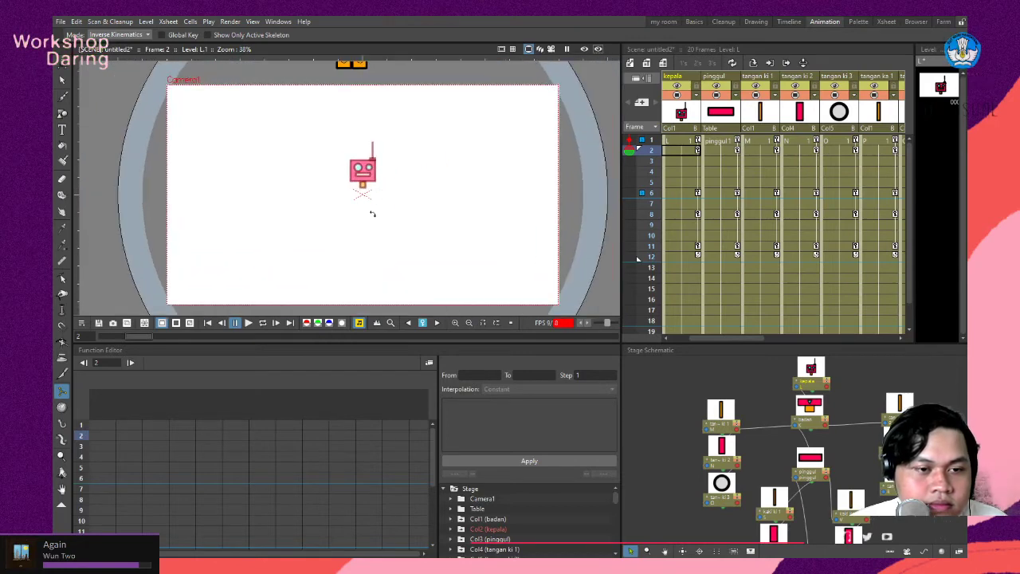
click(250, 322)
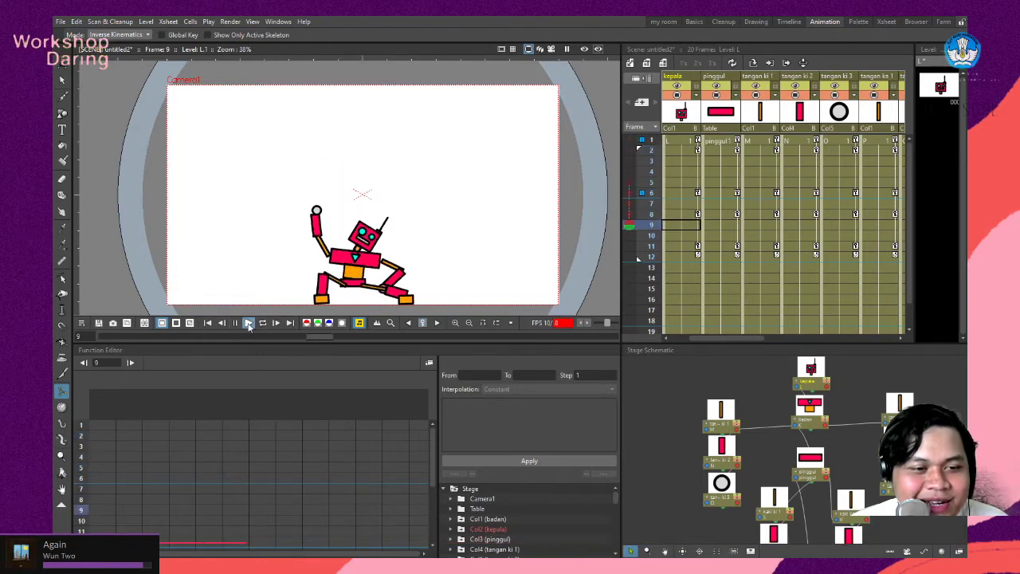
click(250, 323)
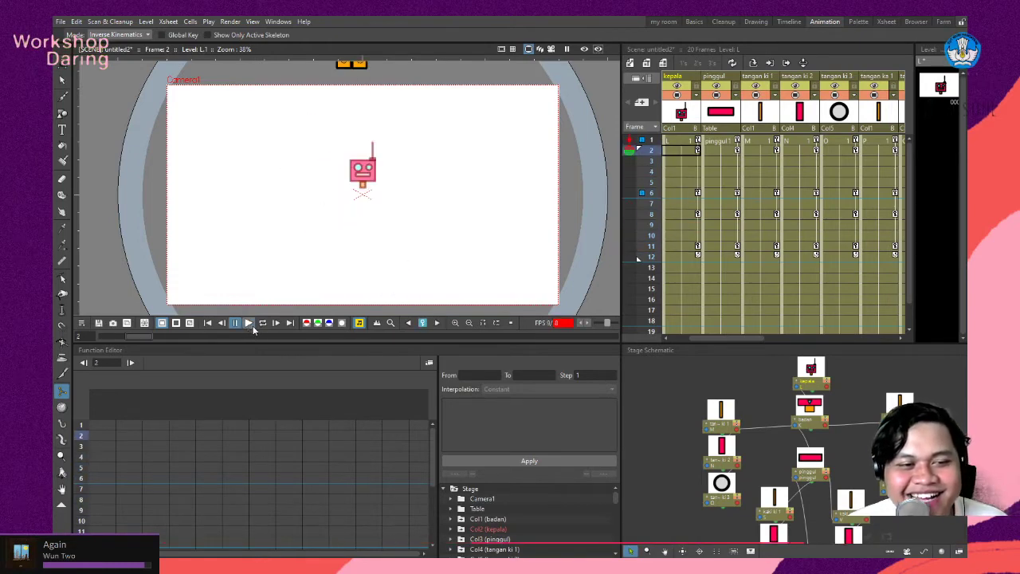
Play the robot's drop and landing in a loop and pause the playback.
click(252, 324)
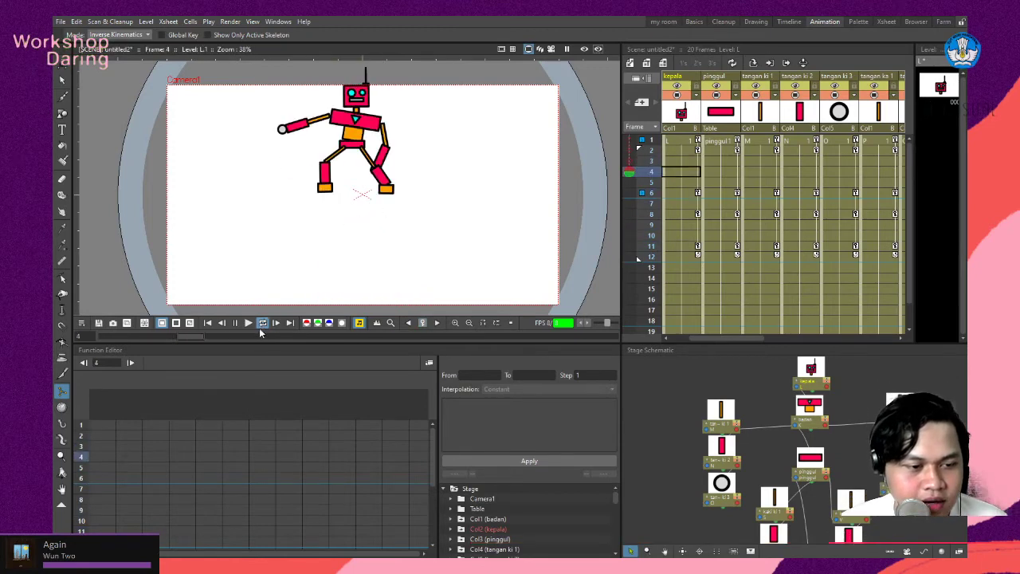
click(235, 322)
Go to frame 16 and set keyframes there on the kepala and pinggul columns.
scroll(325, 218, down, 2)
scroll(325, 218, up, 2)
scroll(681, 237, down, 2)
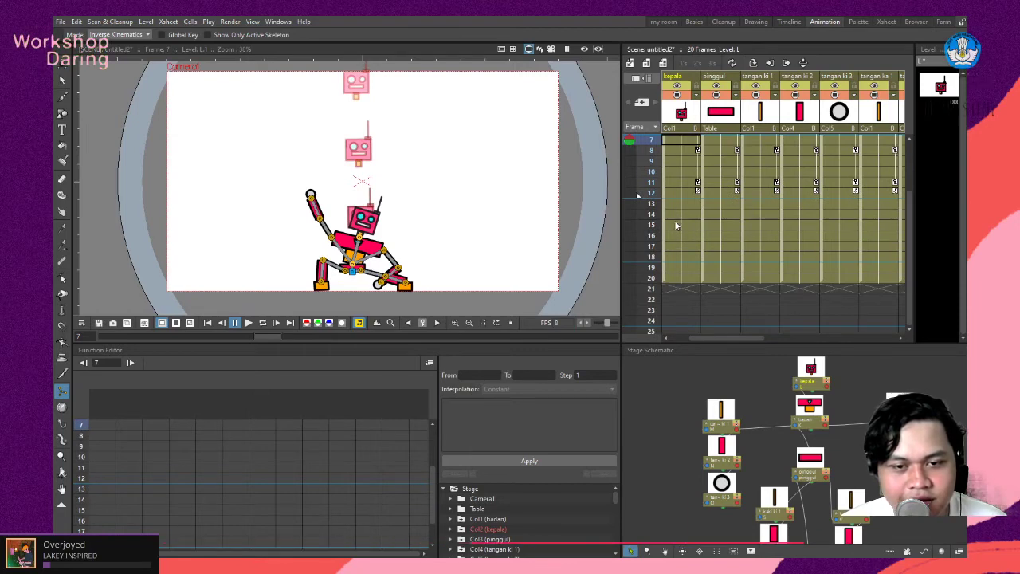
click(671, 225)
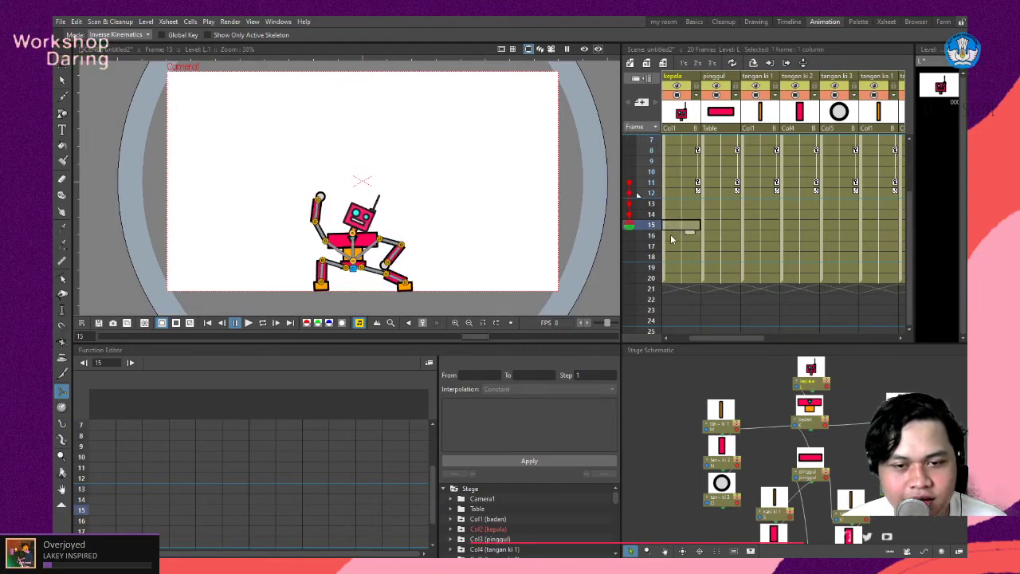
click(671, 237)
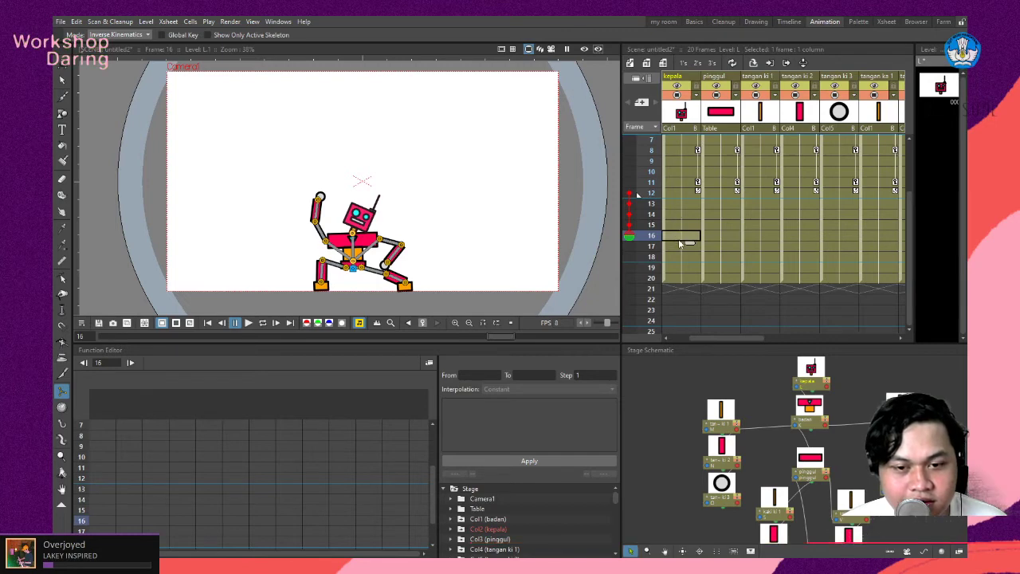
click(696, 236)
click(714, 236)
click(736, 236)
Set keyframes at frame 16 on the tangan ki 1, tangan ki 2 and tangan ki 3 columns.
click(754, 238)
click(793, 238)
click(816, 236)
click(835, 237)
click(855, 235)
Set keyframes at frame 16 on the tangan ka 1, tangan ka 2 and tangan ka 3 columns.
click(879, 238)
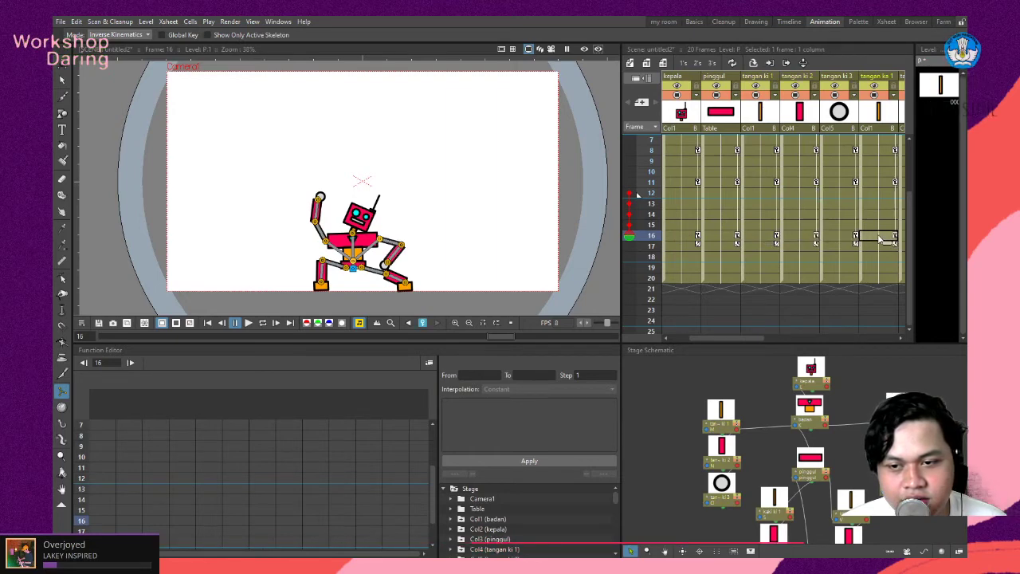
drag(752, 338, 799, 338)
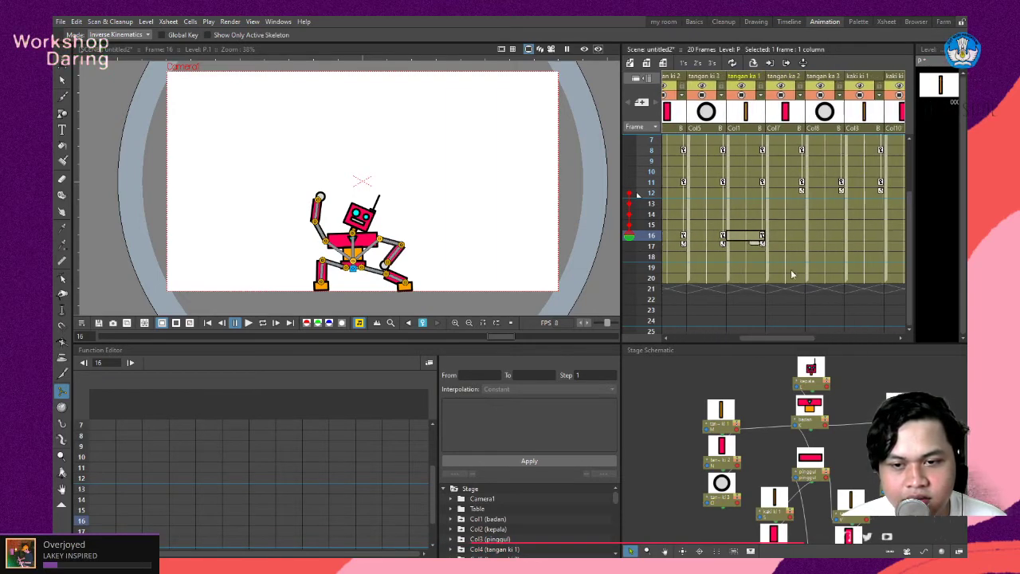
click(793, 237)
click(832, 235)
Set keyframes at frame 16 on all leg columns, kaki ki 1 to 3 and kaki ka 1 to 3.
click(872, 237)
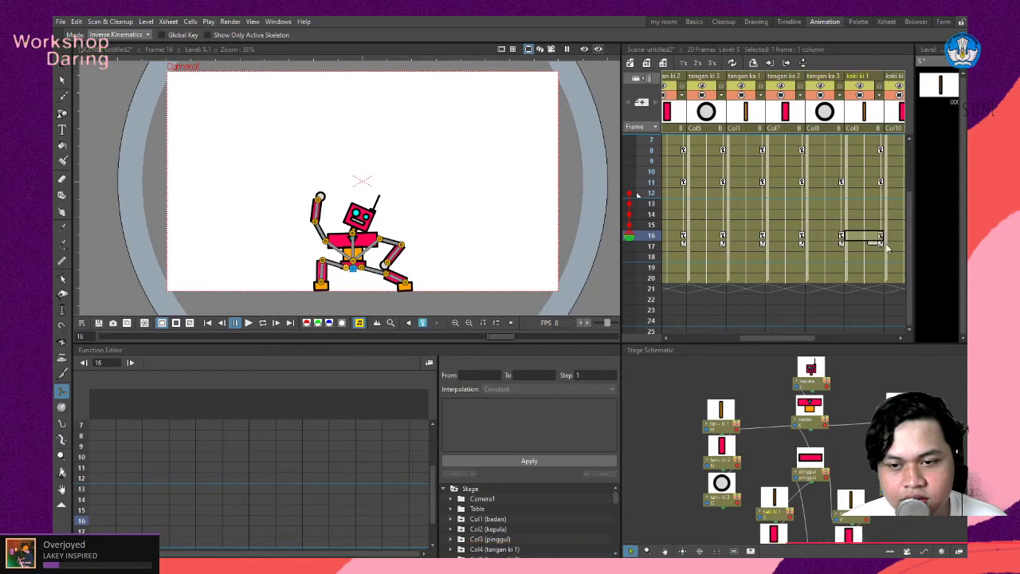
drag(809, 340, 870, 340)
click(741, 237)
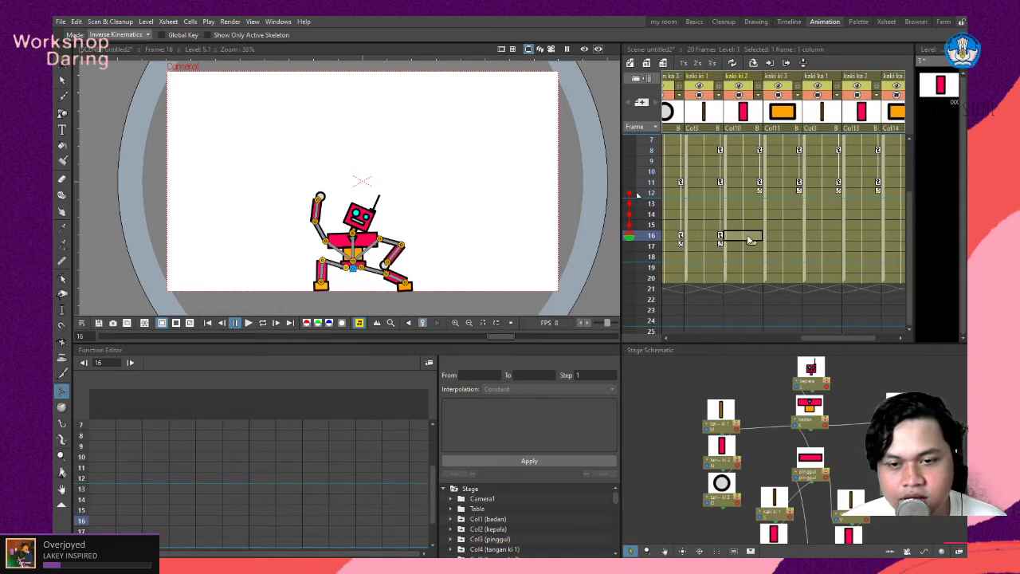
click(789, 237)
click(823, 236)
click(857, 237)
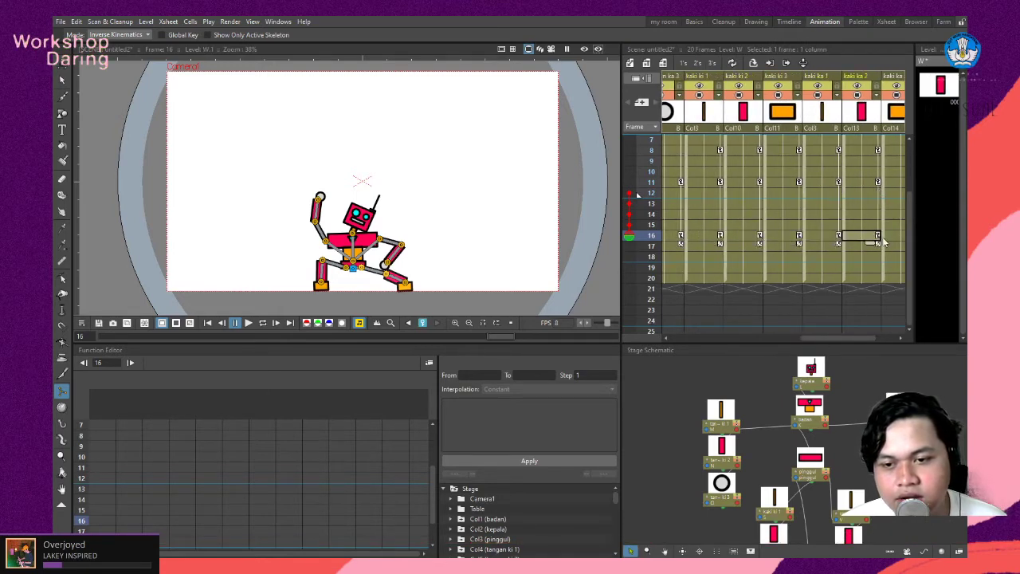
click(891, 237)
Extend the exposure of all 15 robot part columns, from badan to kaki ka 3, to frame 31.
drag(860, 338, 721, 341)
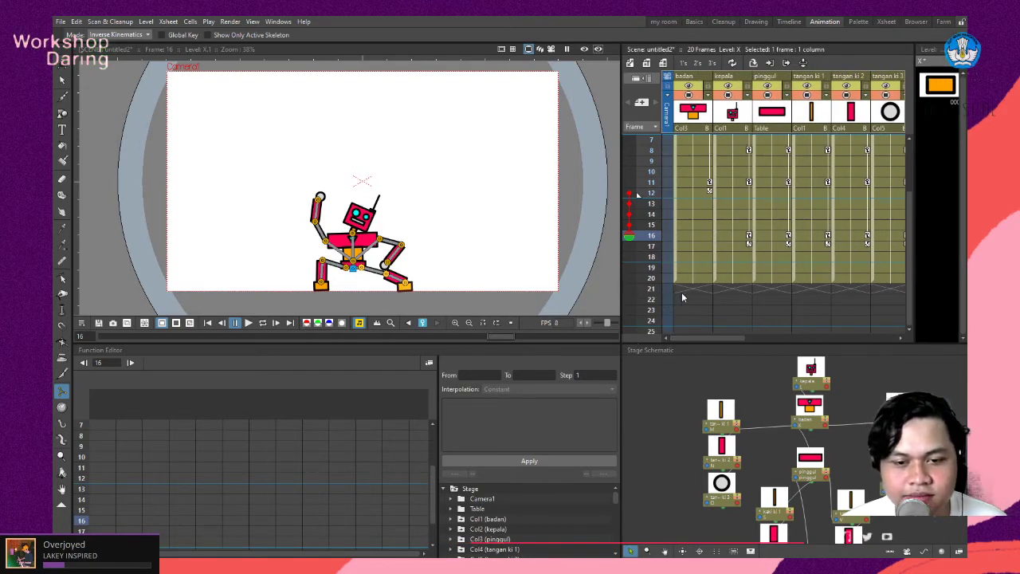
scroll(686, 293, down, 2)
scroll(685, 299, down, 6)
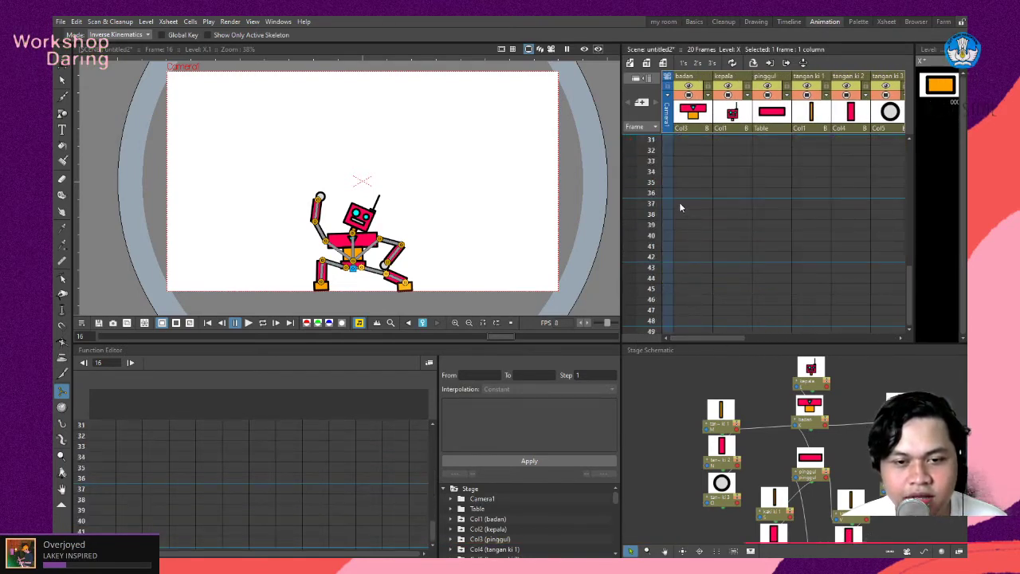
drag(668, 236, 712, 235)
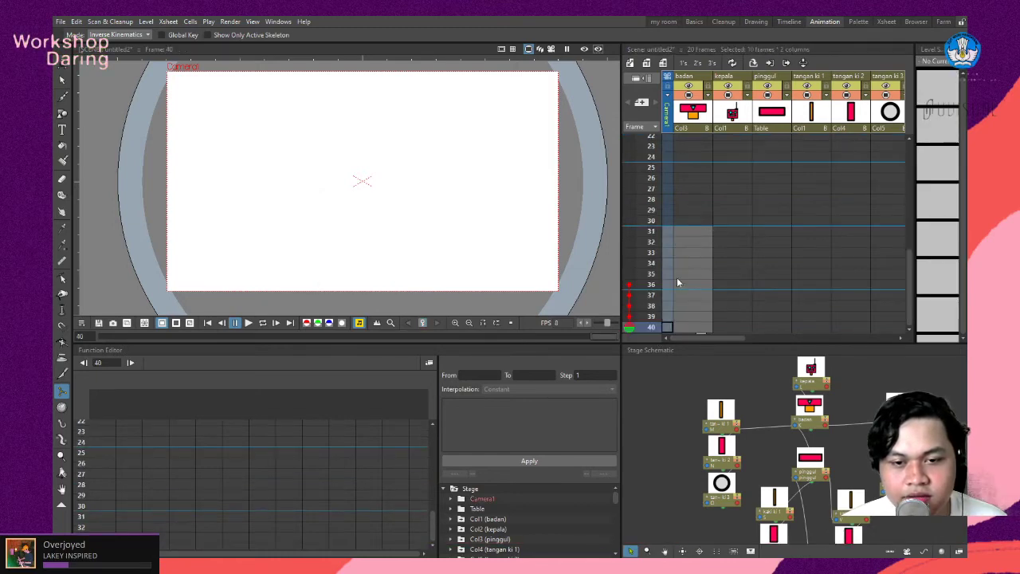
click(682, 231)
scroll(797, 231, right, 5)
scroll(690, 236, right, 5)
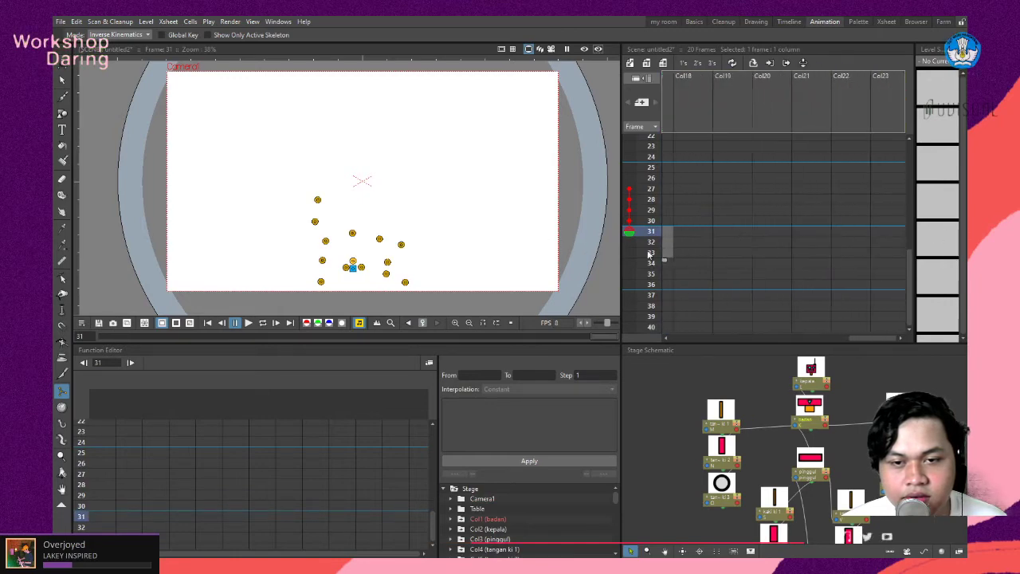
shift+click(694, 233)
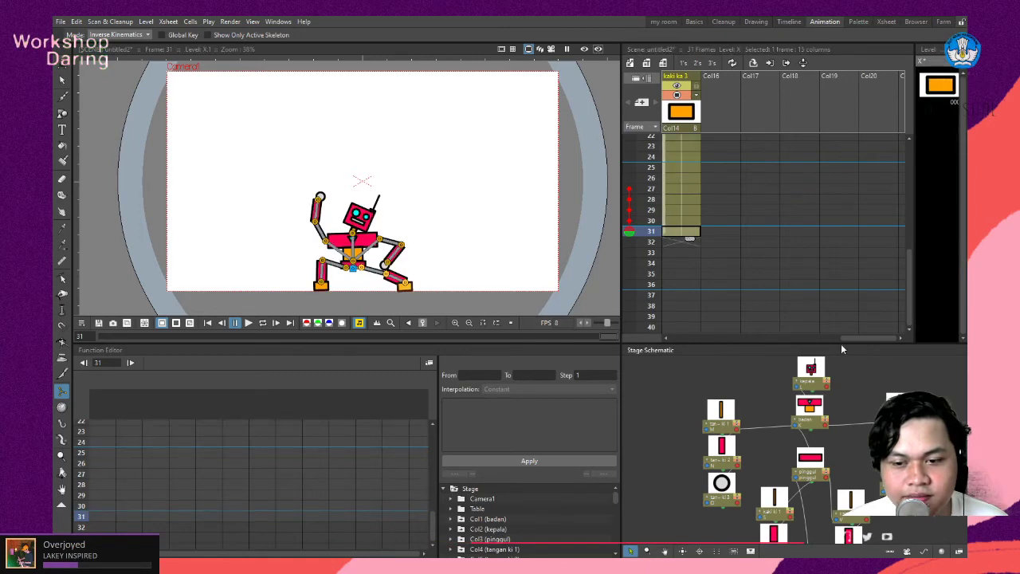
Set the missing keyframe at frame 16 on the badan column.
drag(856, 339, 661, 336)
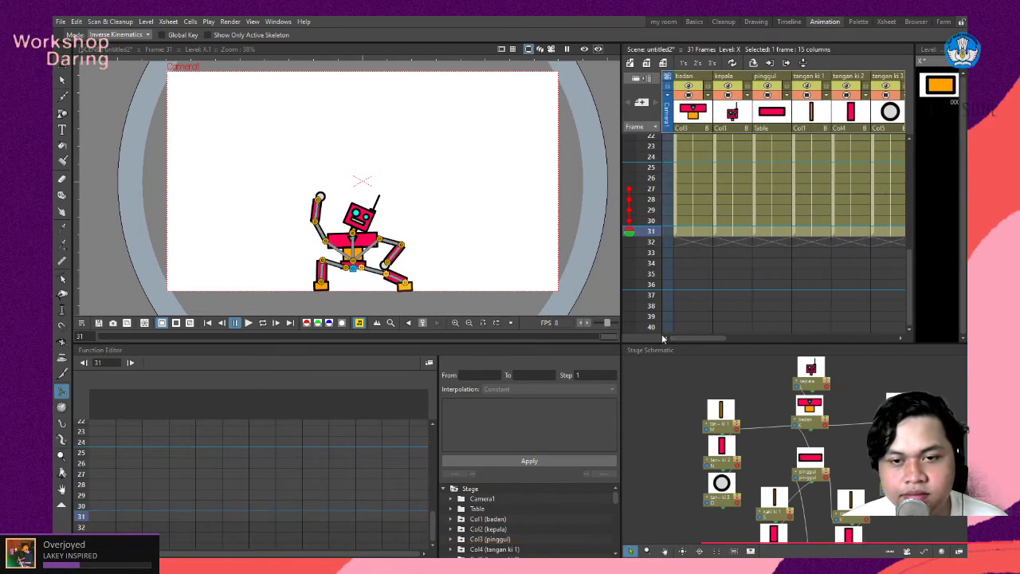
scroll(731, 179, up, 5)
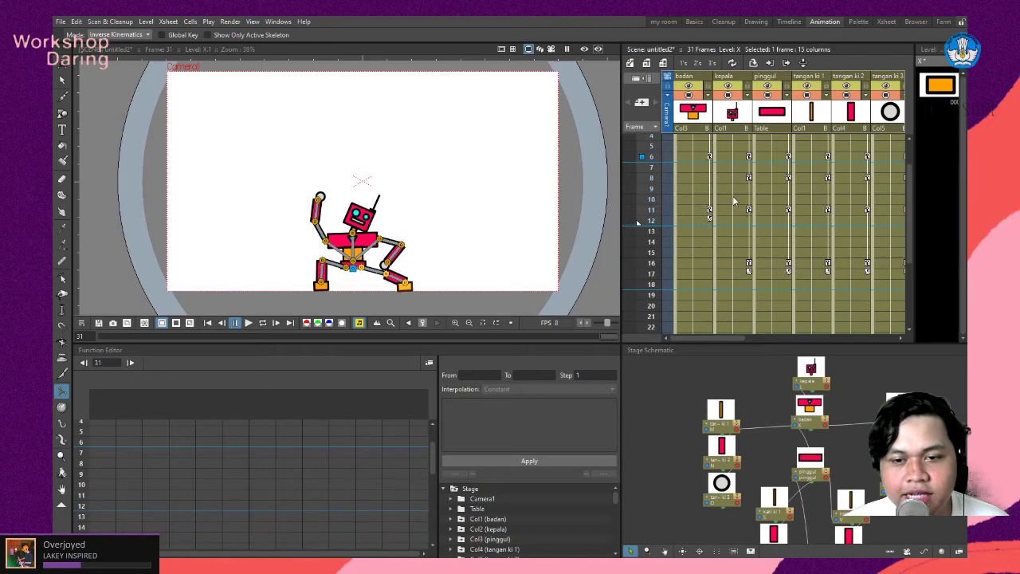
click(707, 263)
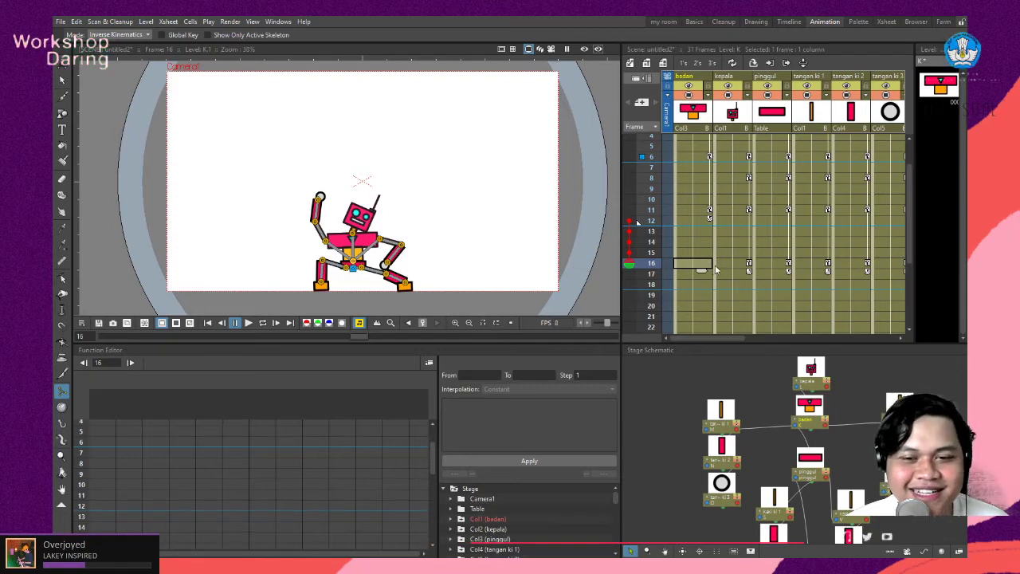
drag(728, 337, 647, 329)
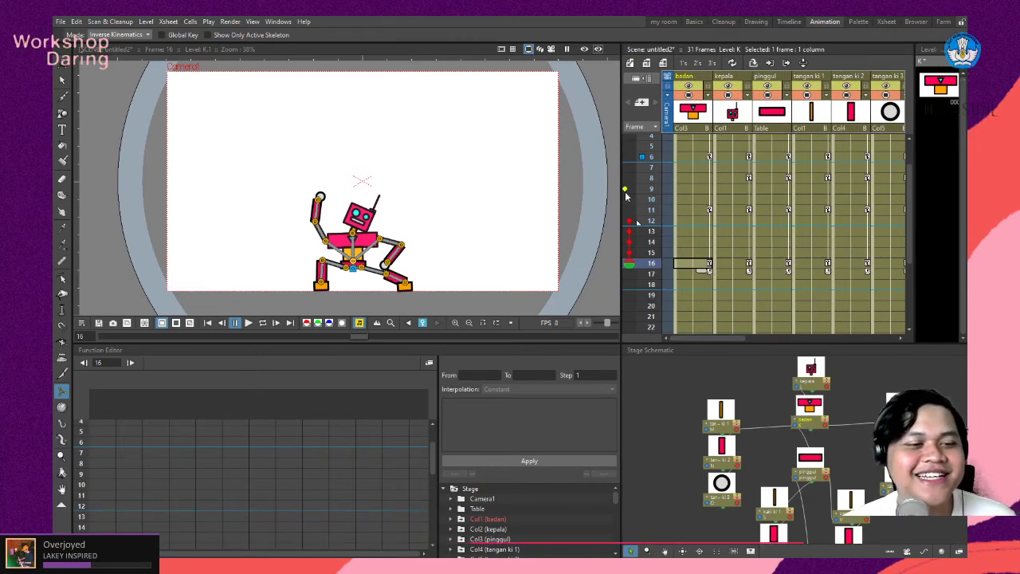
scroll(359, 243, down, 2)
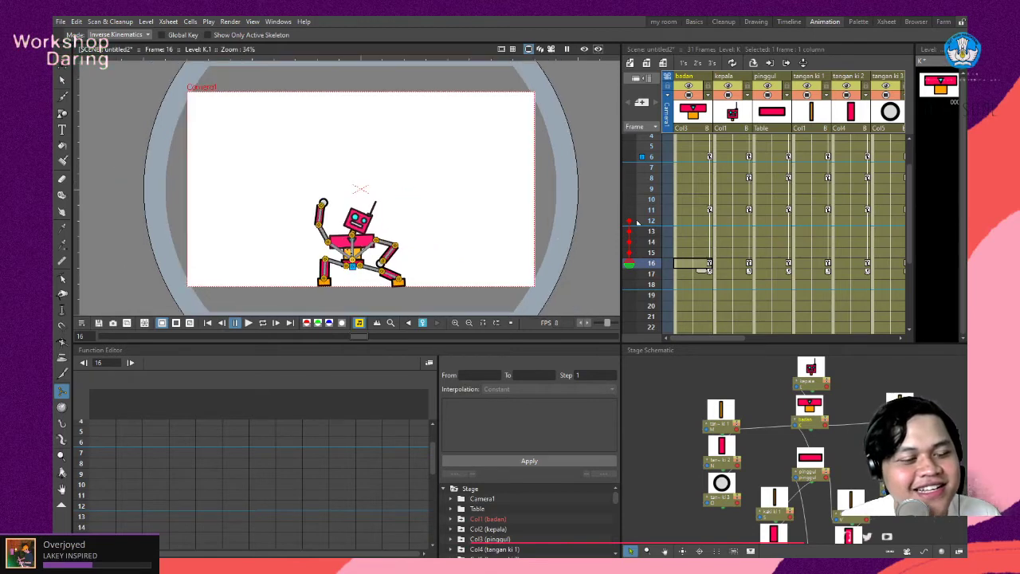
scroll(351, 264, up, 2)
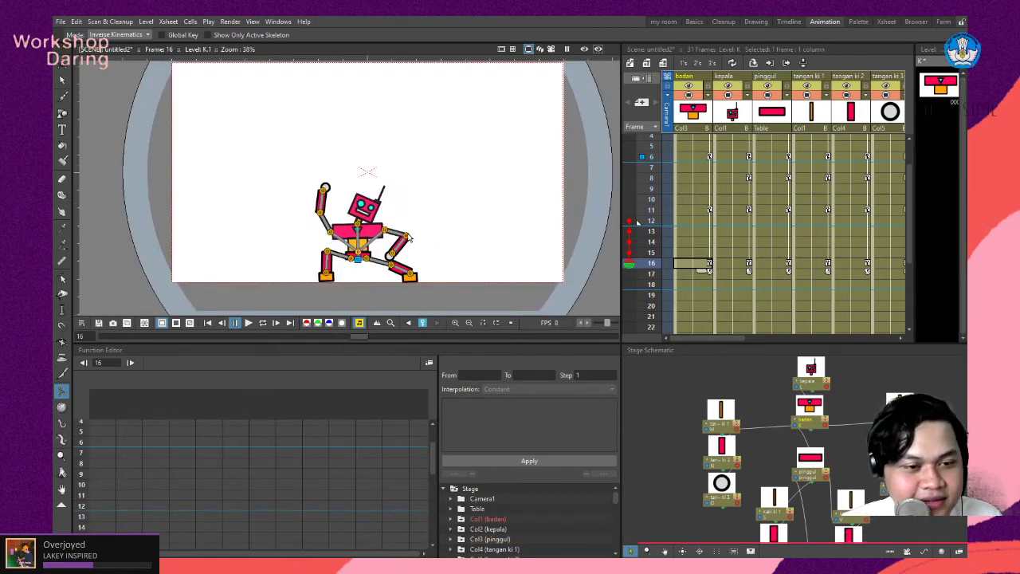
key(alt+9)
Try to move the badan column's frame 1 keyframe down to frame 20.
scroll(731, 213, up, 1)
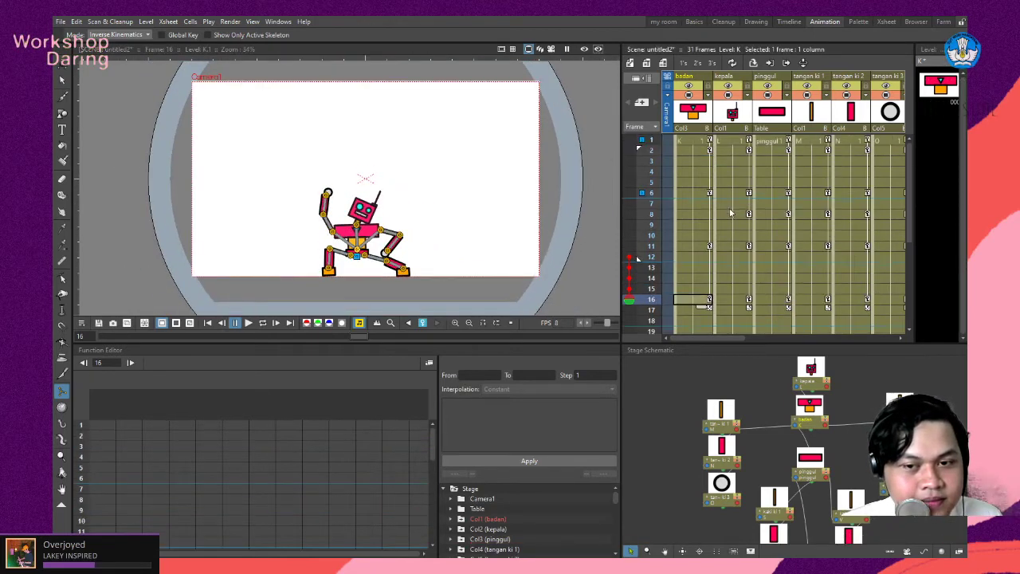
click(700, 142)
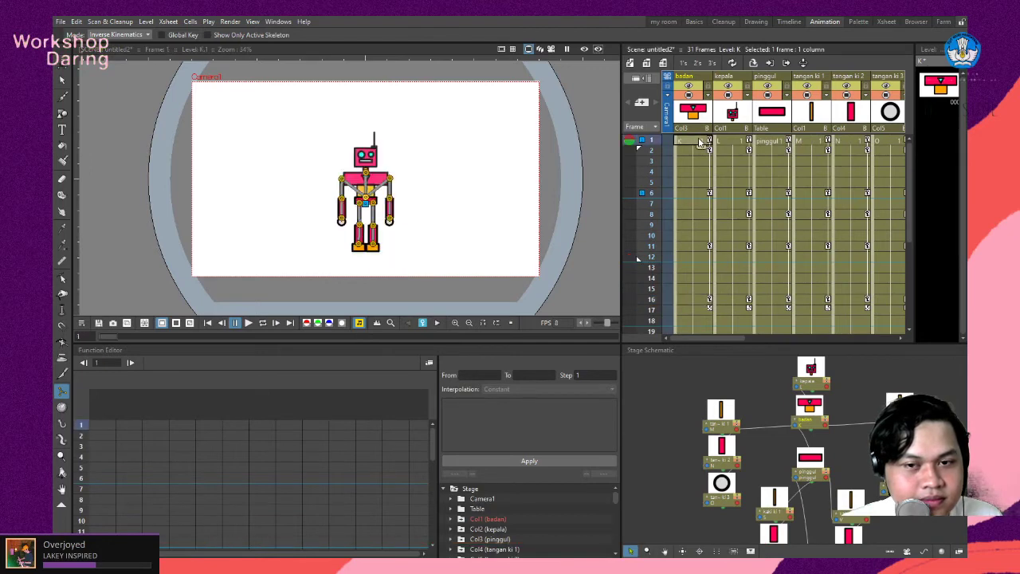
key(Right)
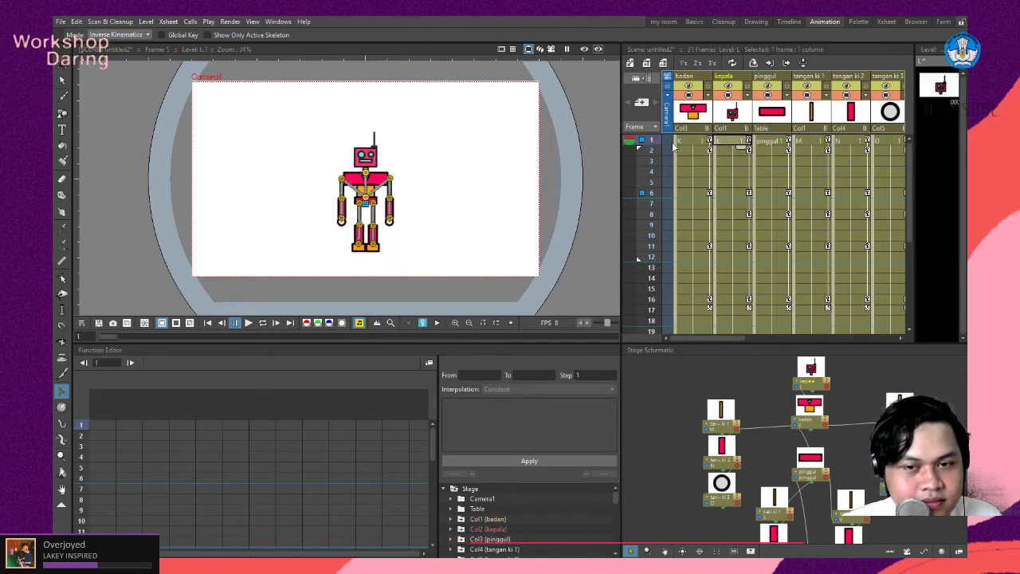
click(691, 143)
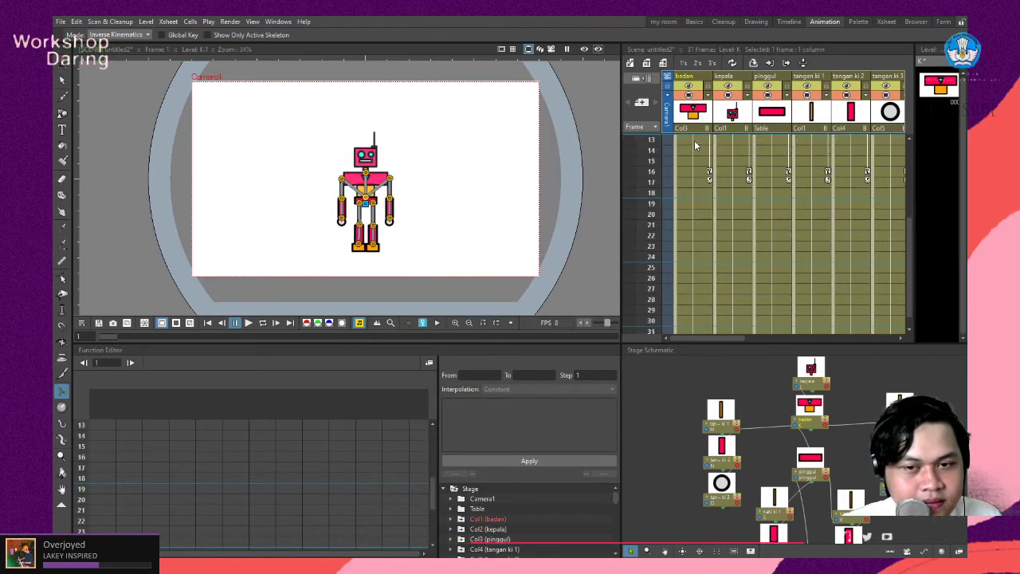
click(711, 163)
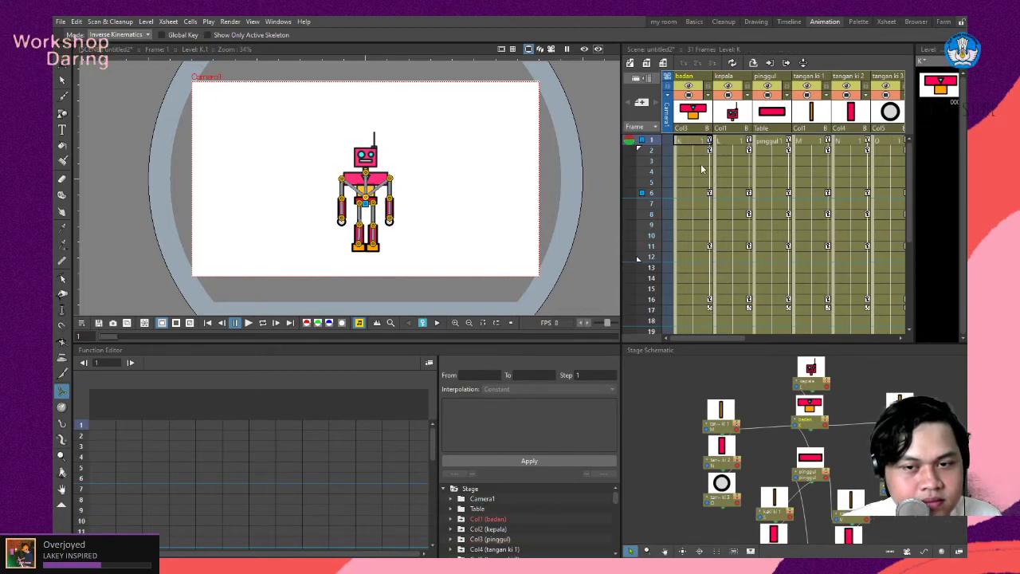
drag(710, 182, 705, 194)
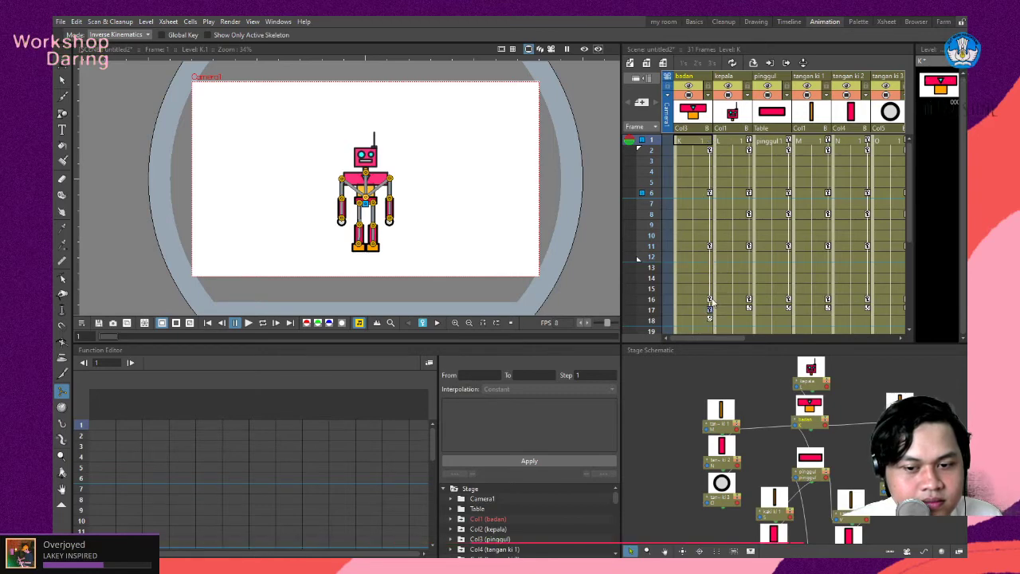
drag(712, 300, 706, 331)
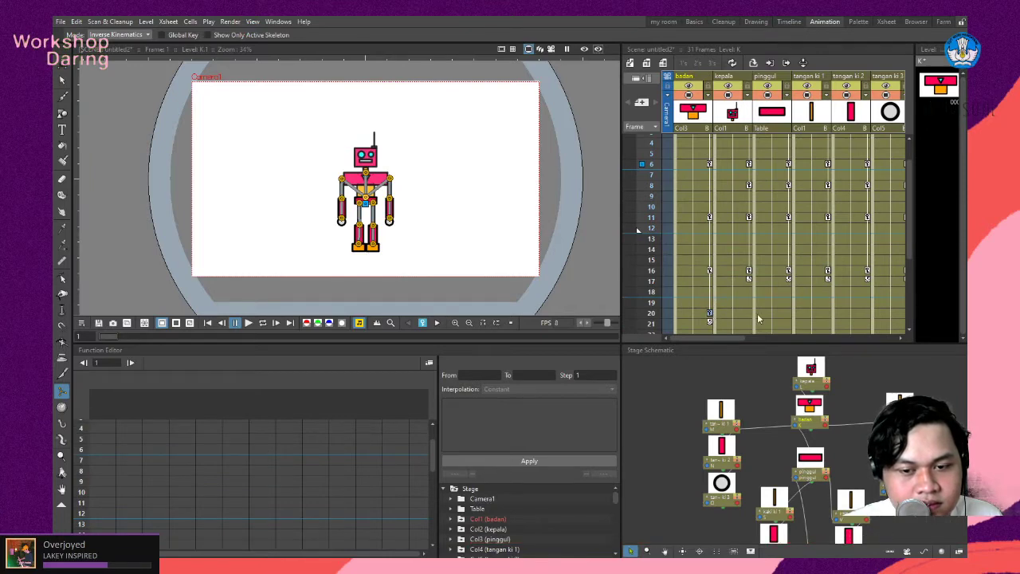
Scrub from frame 4 to frame 20 and examine the robot's pose at frame 20.
click(699, 144)
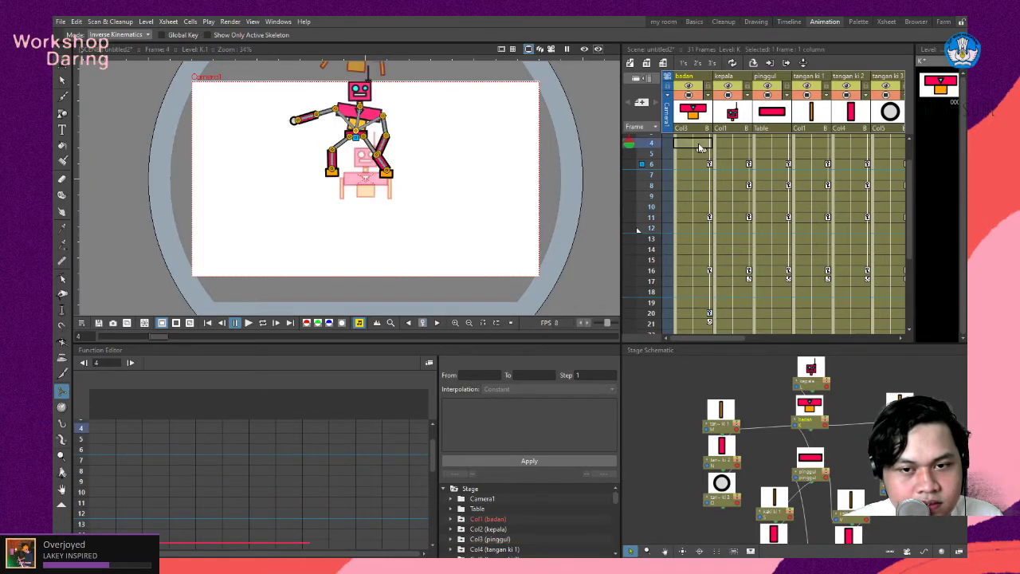
drag(634, 144, 642, 281)
click(707, 313)
scroll(740, 245, up, 2)
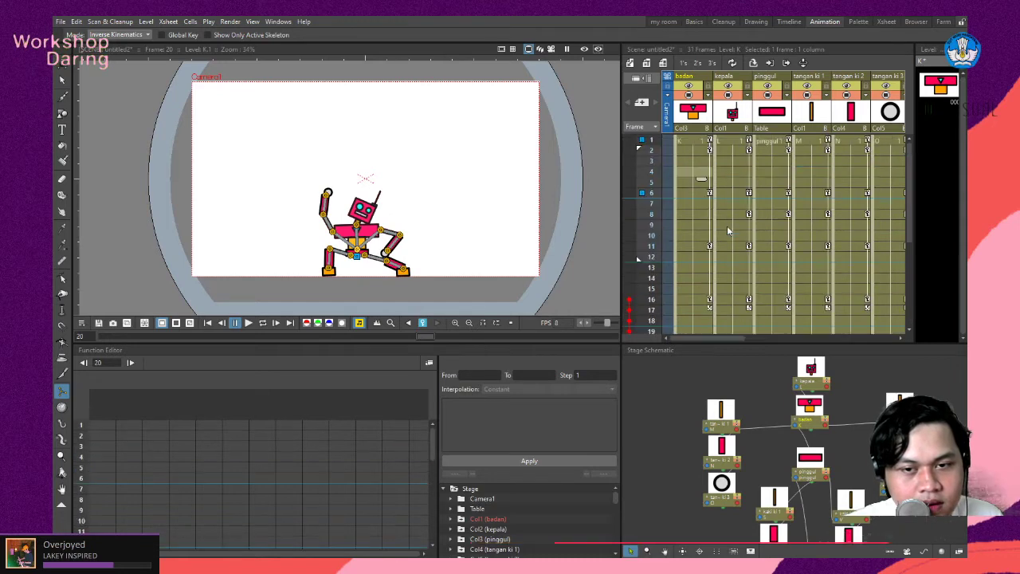
Try to move the frame 1 keyframes of all robot parts, badan to kaki ka 3, to frame 7, and undo the move.
click(708, 141)
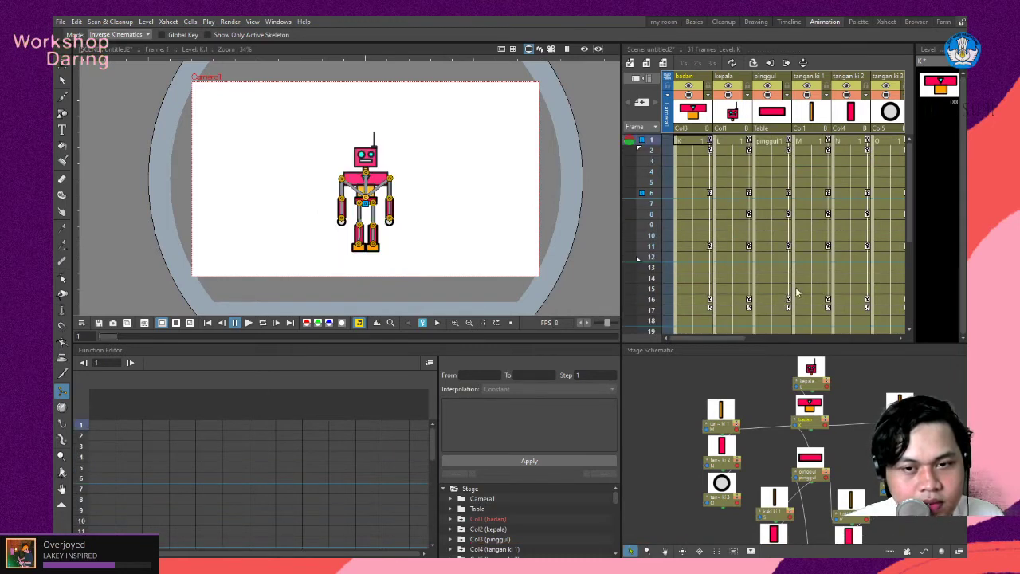
drag(744, 337, 906, 344)
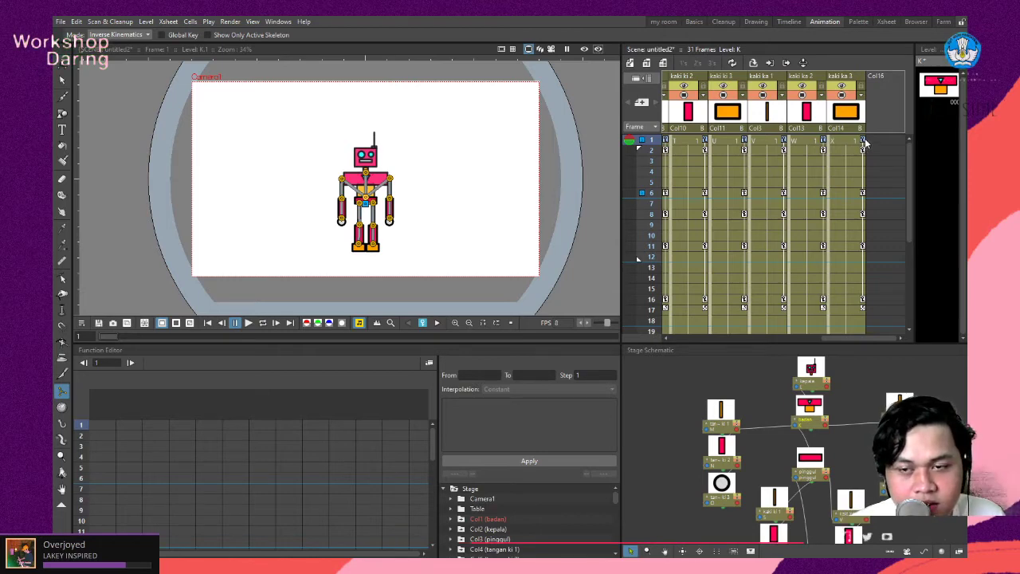
drag(863, 141, 864, 205)
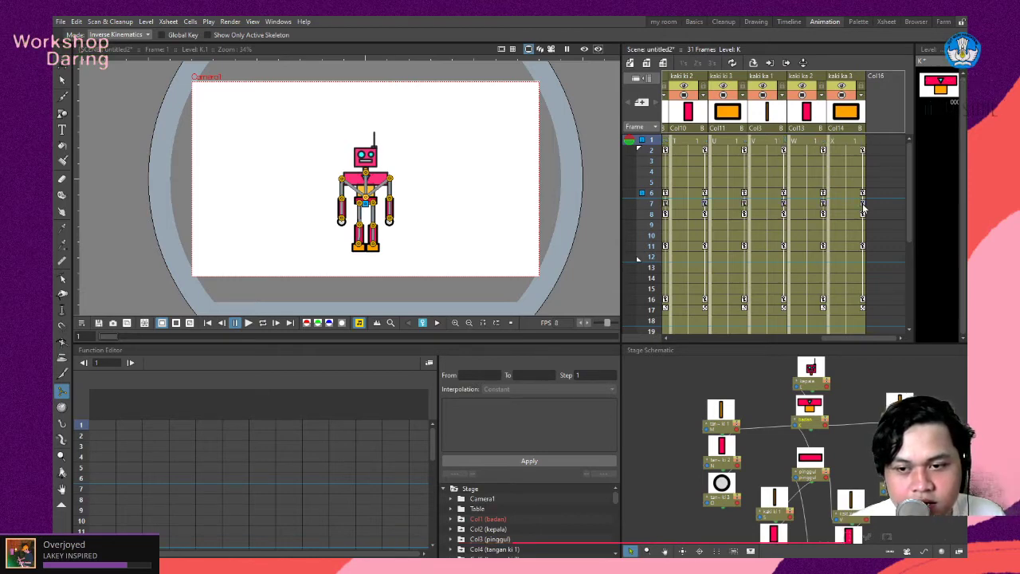
key(ctrl+z)
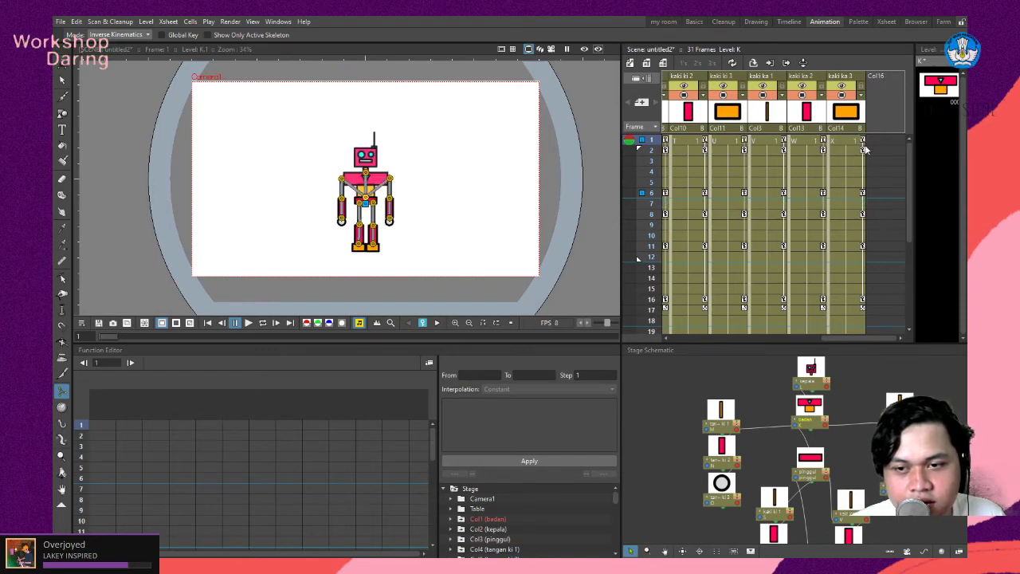
Copy the frame 1 keyframes of all robot parts, badan to kaki ka 3, to frame 20, and scrub to frame 20 to check the pose.
drag(866, 340, 704, 340)
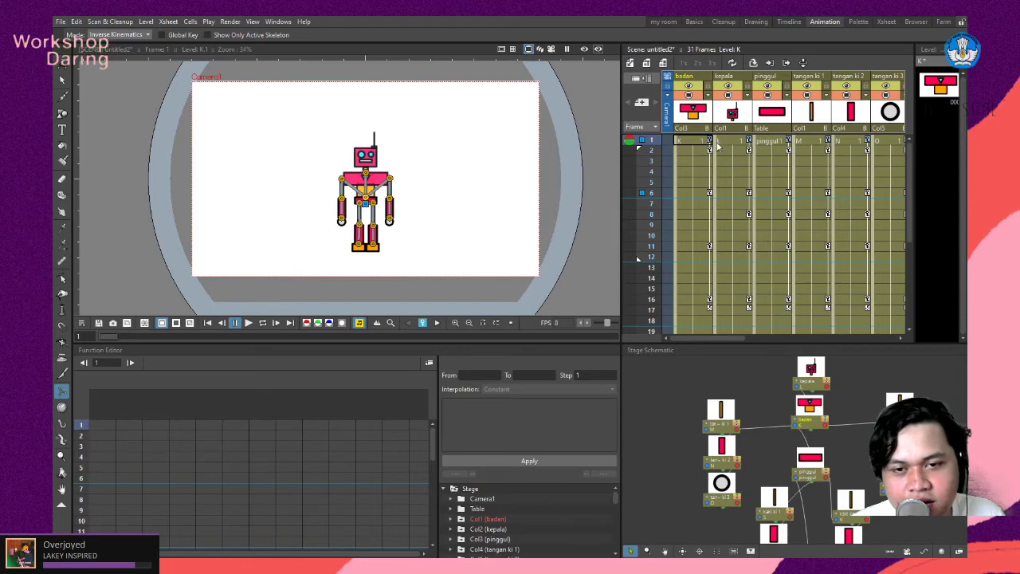
mouse_move(709, 141)
mouse_down()
mouse_move(718, 206)
mouse_move(704, 189)
mouse_move(703, 155)
mouse_up()
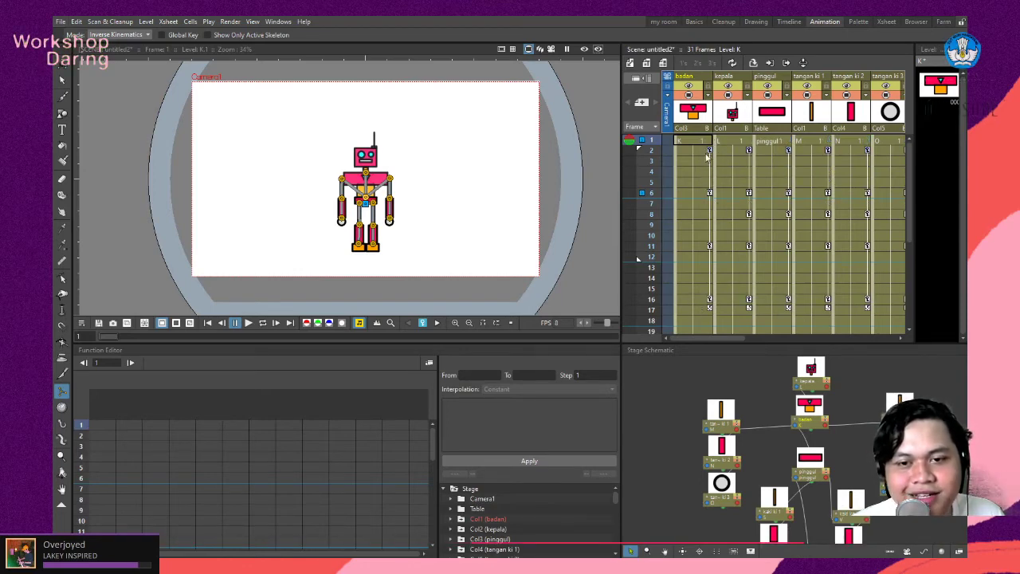
click(714, 140)
scroll(718, 163, right, 5)
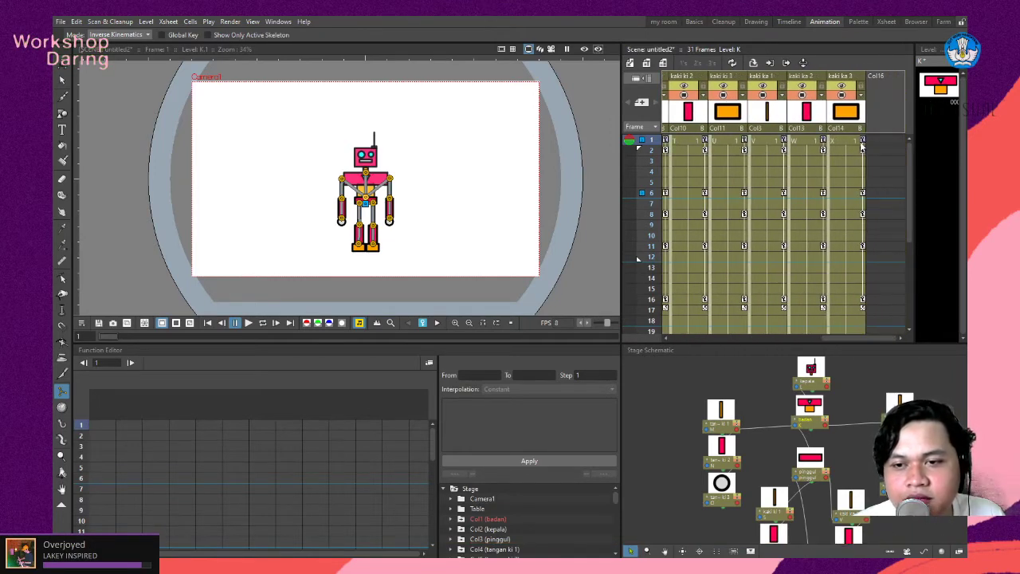
scroll(868, 319, down, 1)
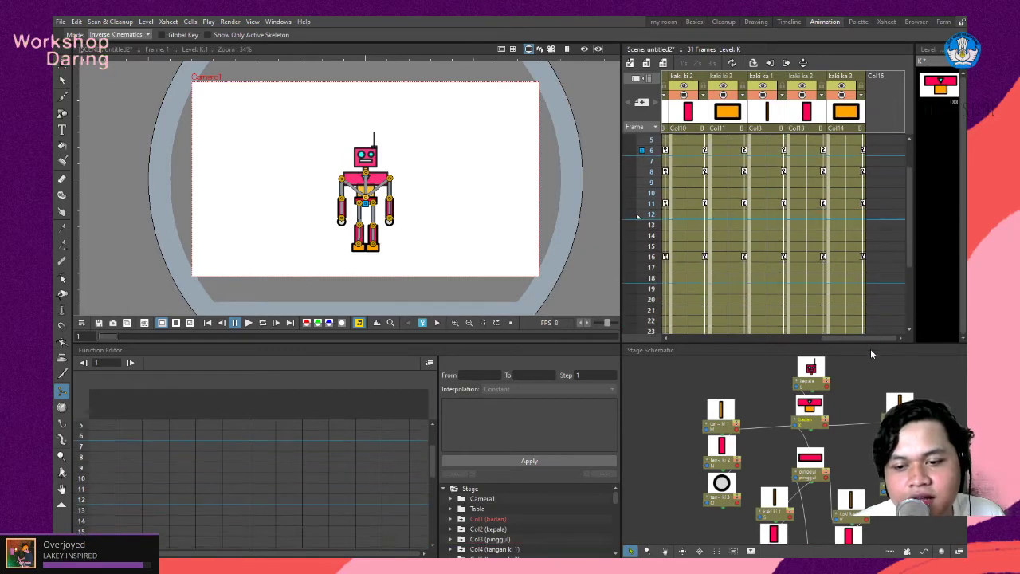
click(867, 307)
scroll(868, 297, down, 1)
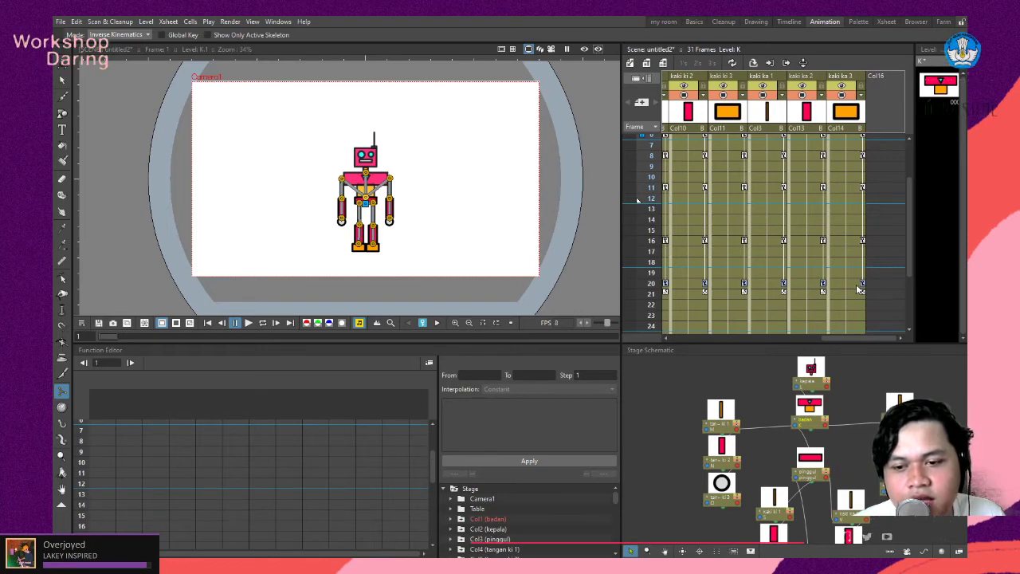
drag(868, 336, 687, 343)
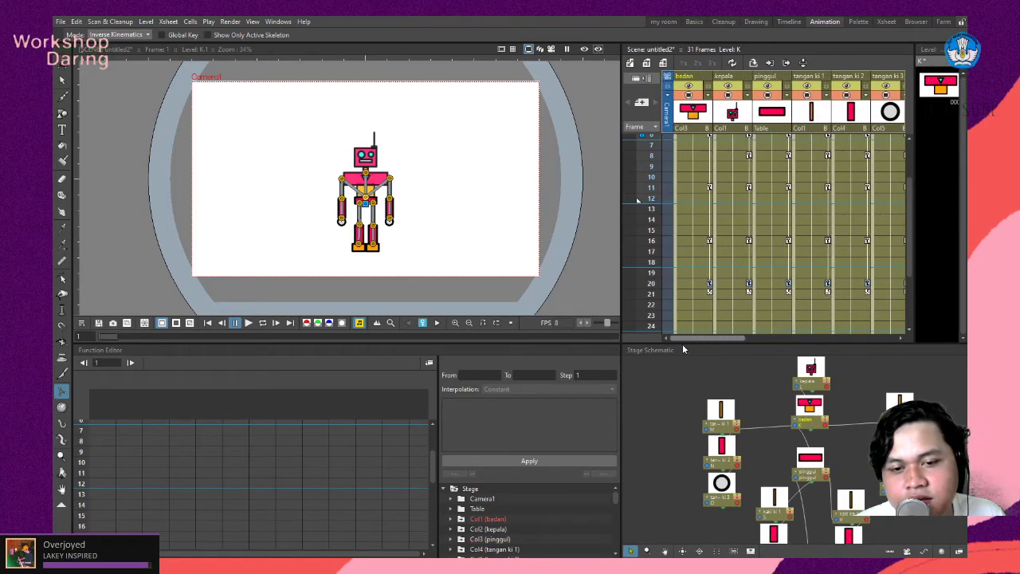
click(693, 154)
scroll(695, 184, up, 3)
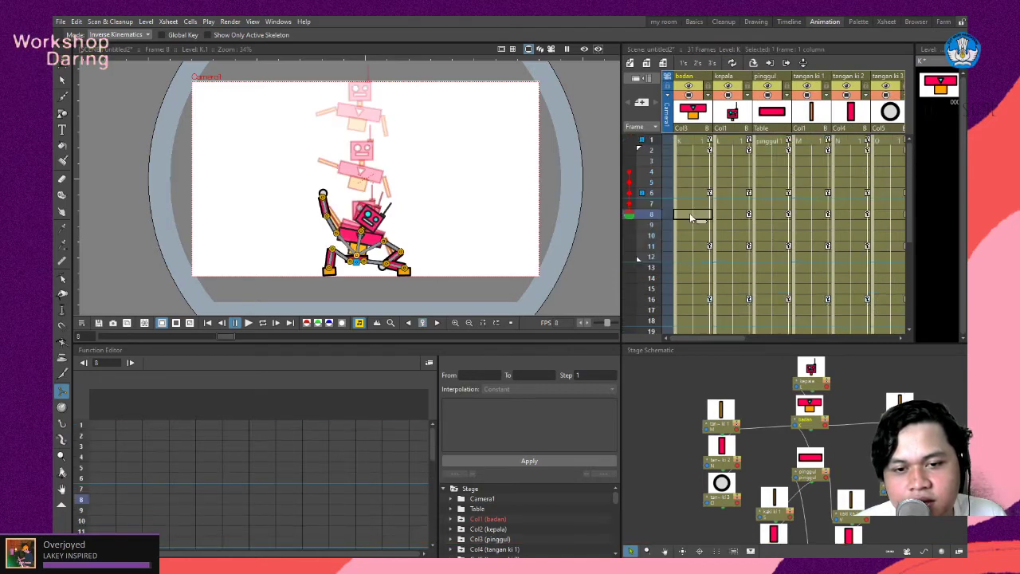
mouse_move(629, 215)
mouse_down()
mouse_move(637, 142)
mouse_move(646, 341)
mouse_move(652, 191)
mouse_move(654, 241)
mouse_up()
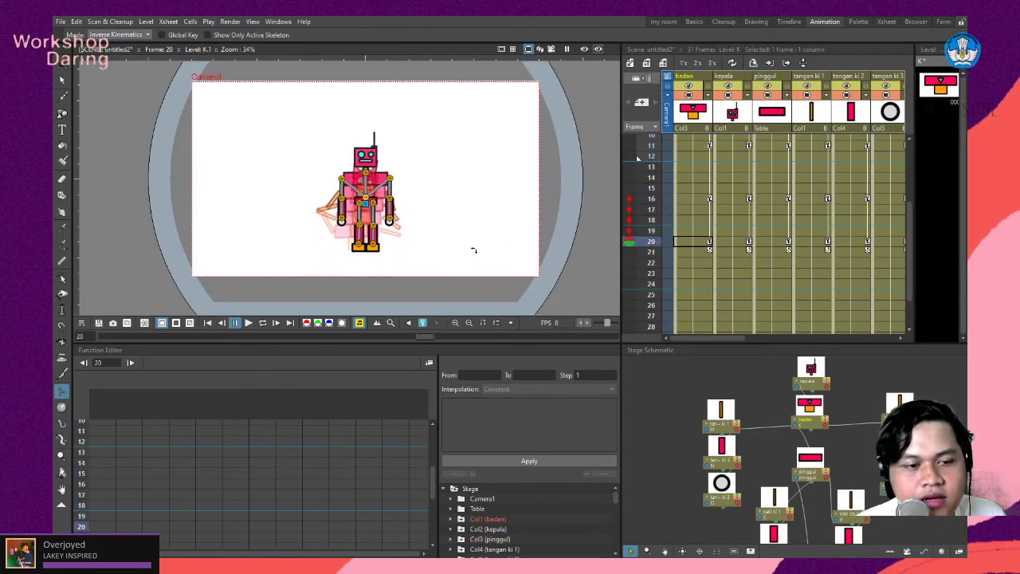
At frame 20, select the pinggul and lower the whole robot until its feet rest on the camera frame's lower edge.
scroll(363, 239, up, 2)
scroll(369, 217, up, 2)
click(361, 188)
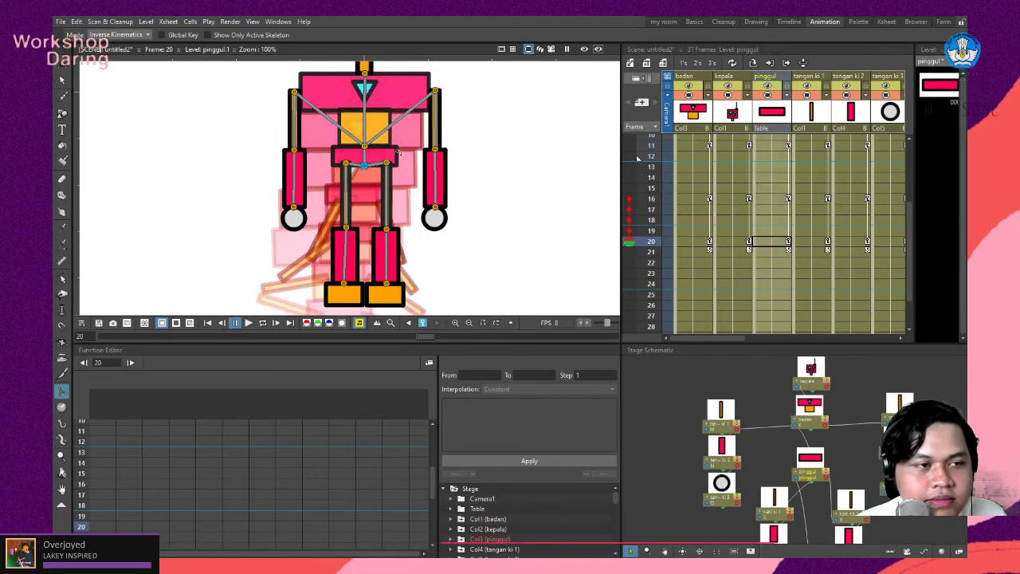
key(a)
scroll(396, 155, up, 1)
scroll(397, 158, down, 2)
drag(397, 157, 370, 191)
scroll(388, 204, down, 4)
scroll(388, 203, up, 2)
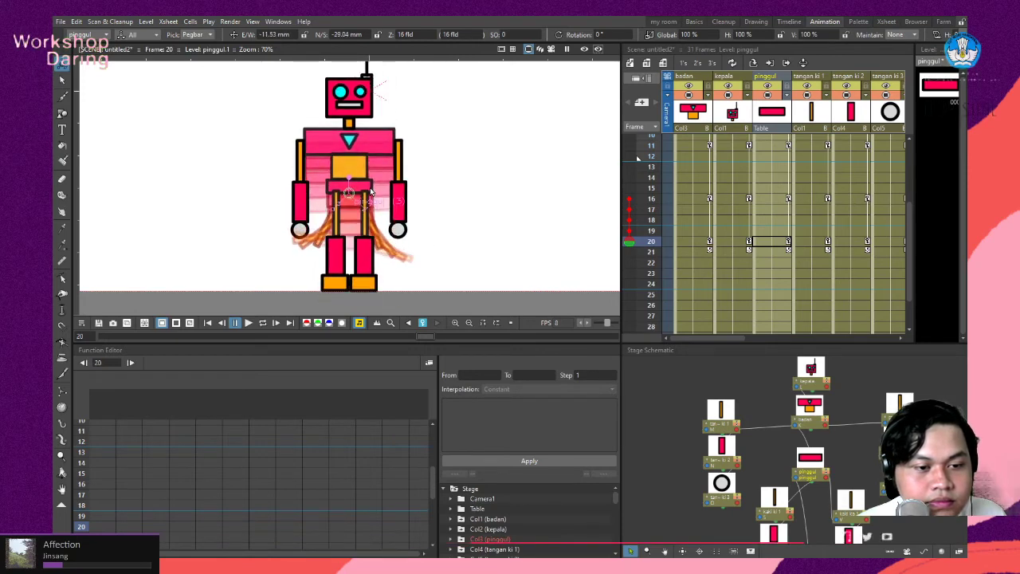
Shift the robot sideways by its pinggul at frame 20 to about E/W -45.05 mm and N/S -28.7 mm.
scroll(380, 209, down, 4)
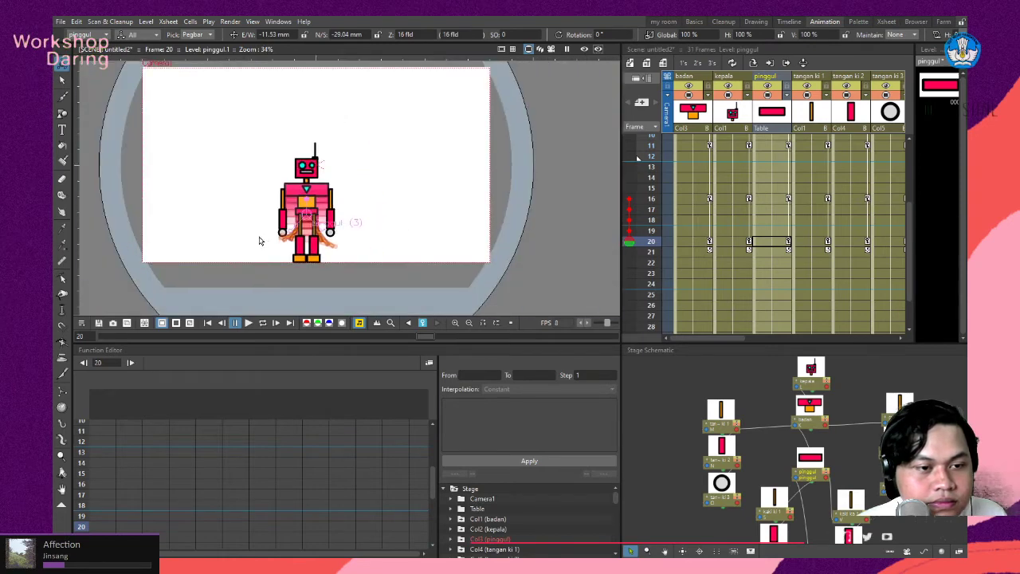
scroll(306, 252, up, 3)
drag(380, 187, 327, 187)
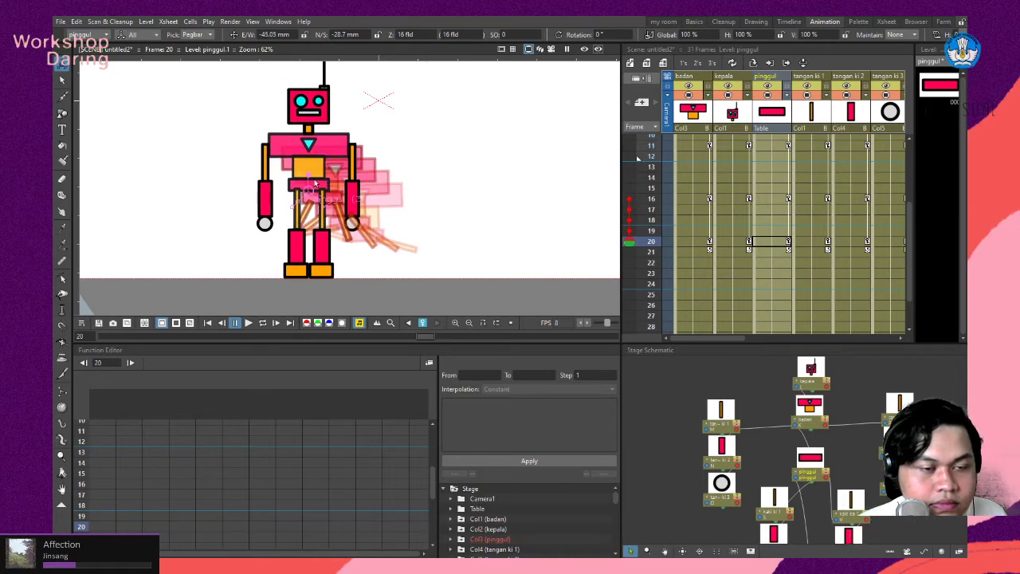
scroll(323, 181, down, 2)
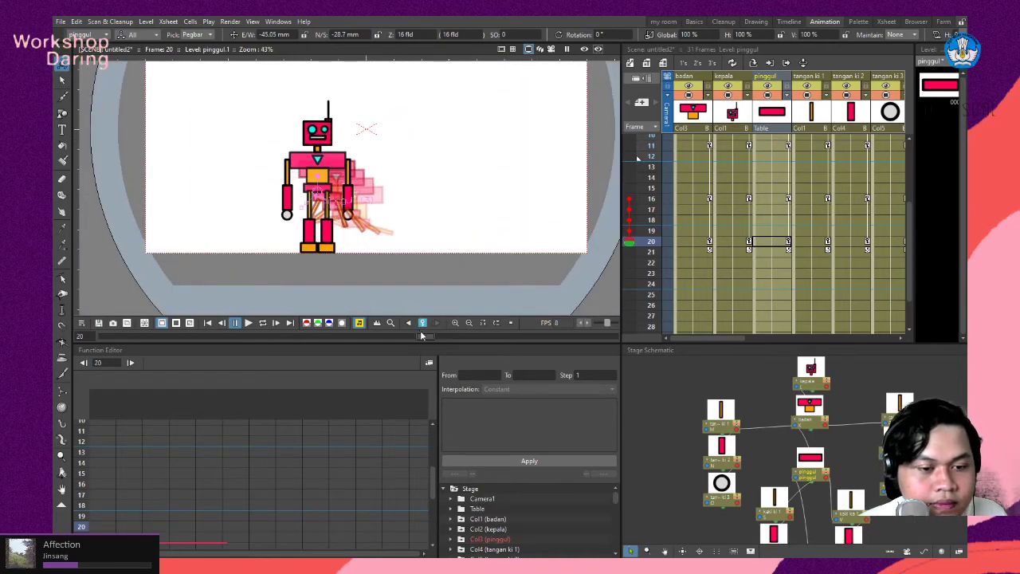
Scrub back from frame 20 to frame 1 and loop-play the animation to review the landing and recovery.
mouse_move(630, 239)
mouse_down()
mouse_move(635, 143)
mouse_move(634, 303)
mouse_move(631, 167)
mouse_move(618, 282)
mouse_move(647, 114)
mouse_move(617, 339)
mouse_move(629, 319)
mouse_move(638, 148)
mouse_move(626, 339)
mouse_move(638, 144)
mouse_move(634, 319)
mouse_move(648, 139)
mouse_up()
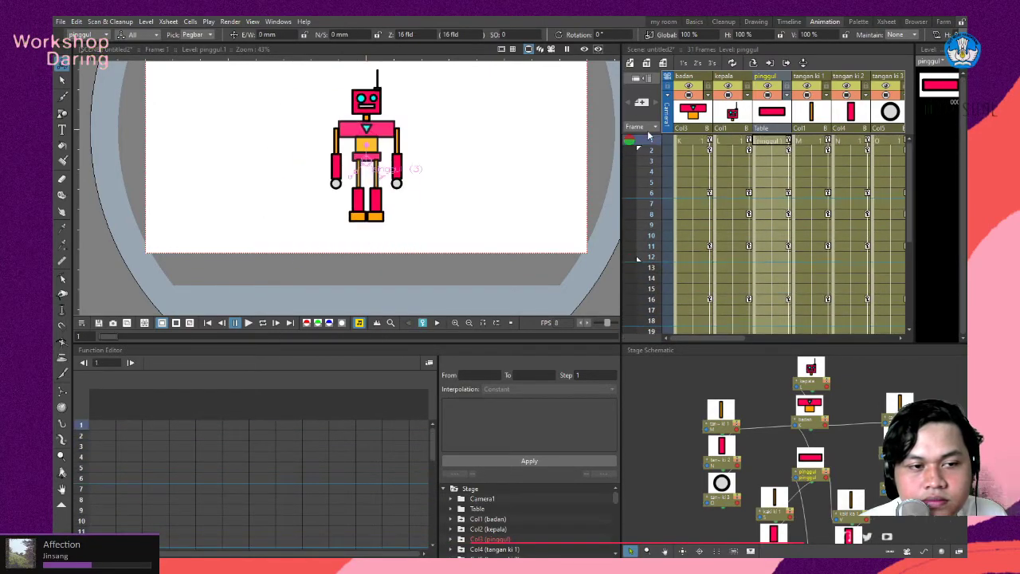
scroll(472, 120, down, 2)
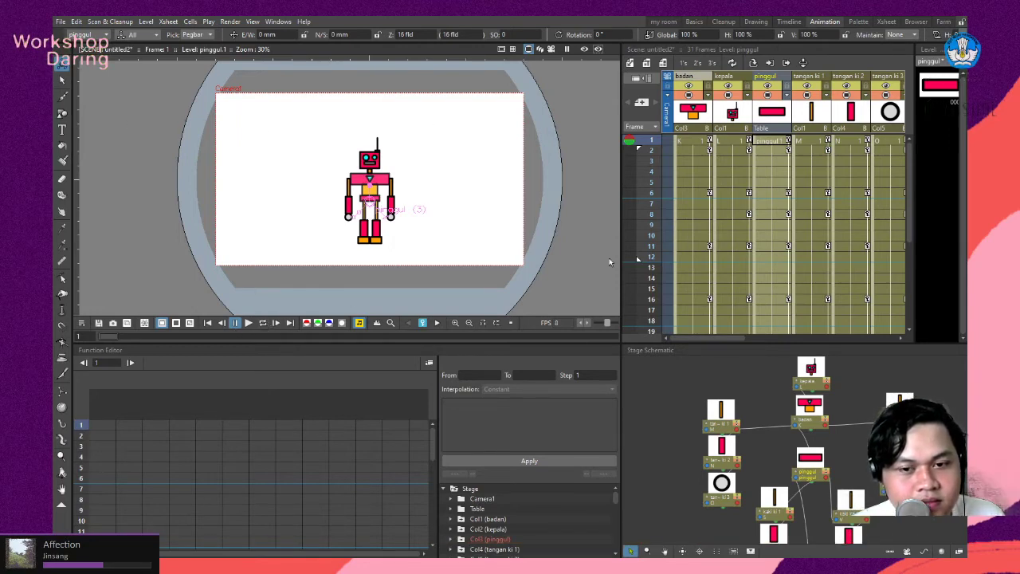
scroll(638, 323, down, 1)
scroll(659, 225, down, 4)
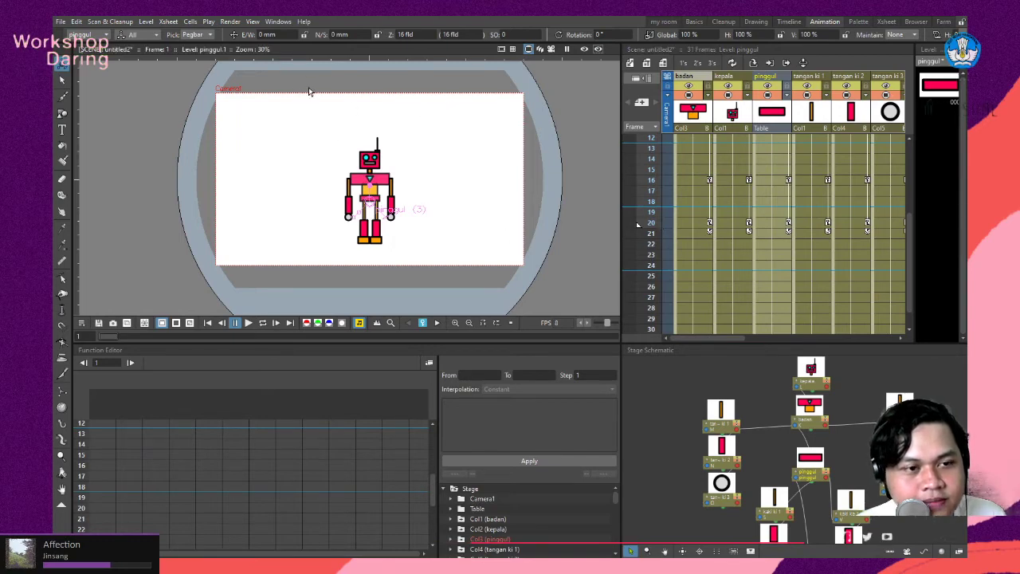
click(264, 324)
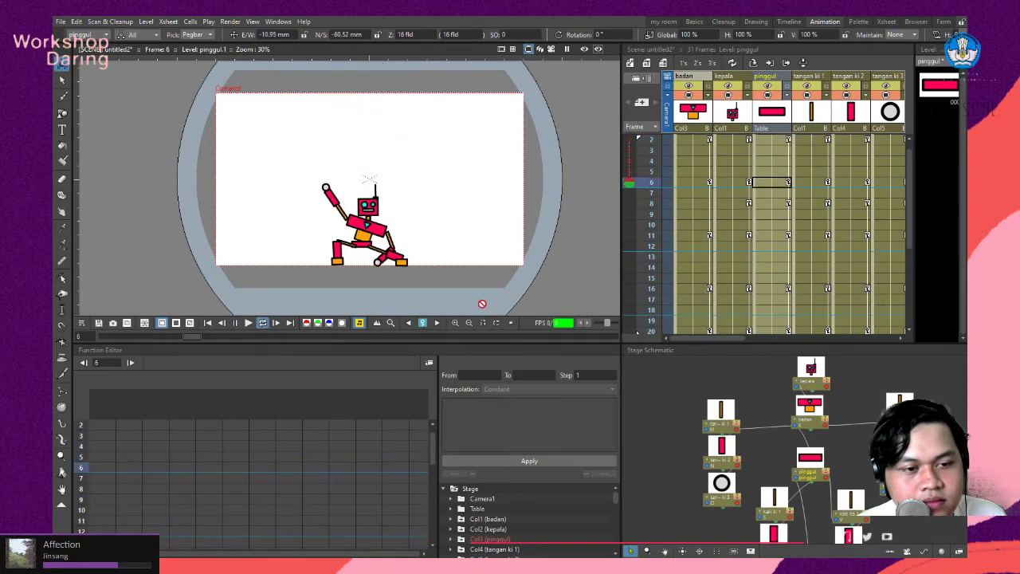
click(234, 322)
Check the keyframes down to frame 31 and loop-play the animation at 24 FPS to review its timing.
scroll(675, 227, down, 5)
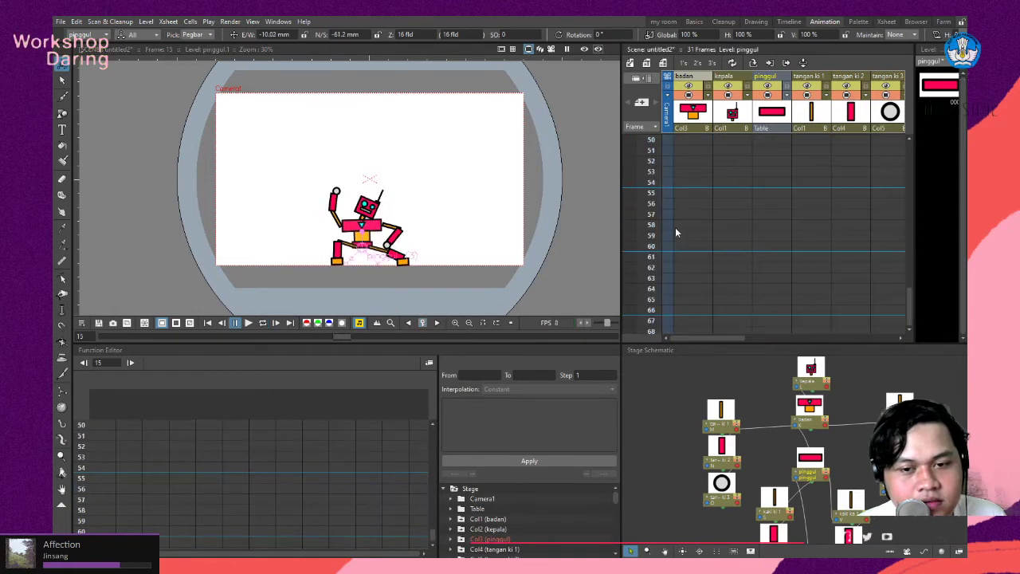
scroll(675, 231, up, 3)
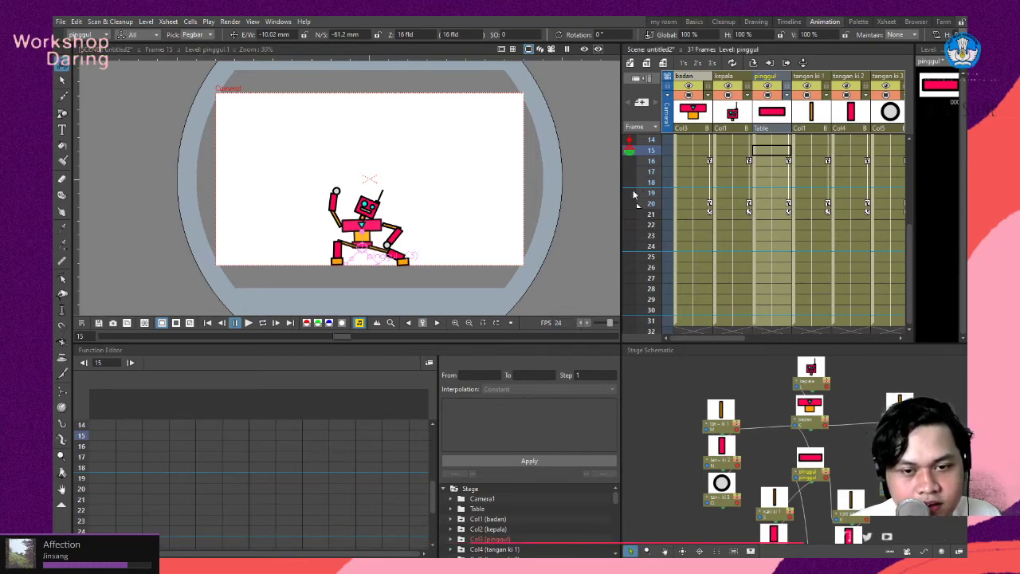
scroll(638, 302, down, 2)
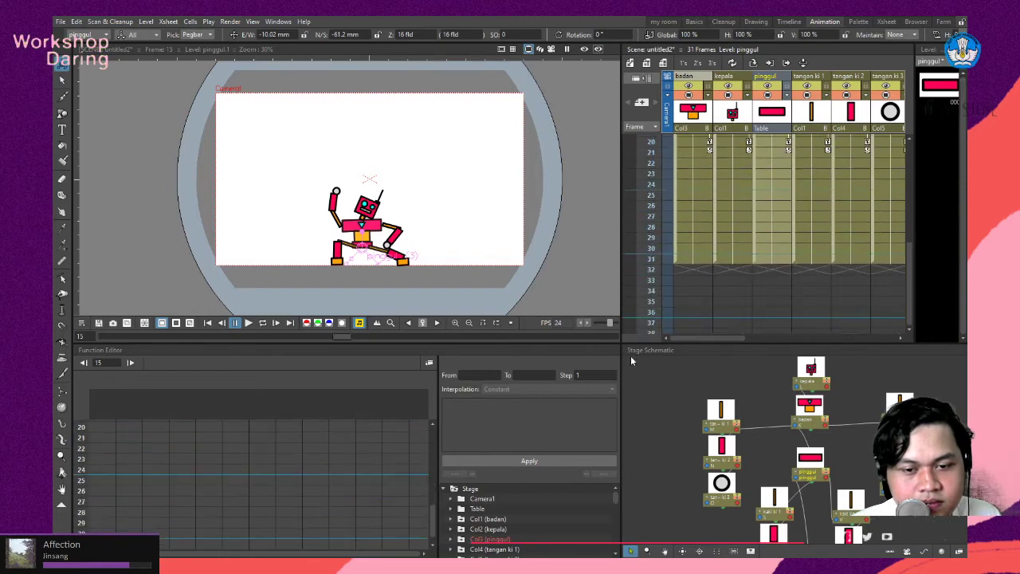
scroll(641, 255, up, 6)
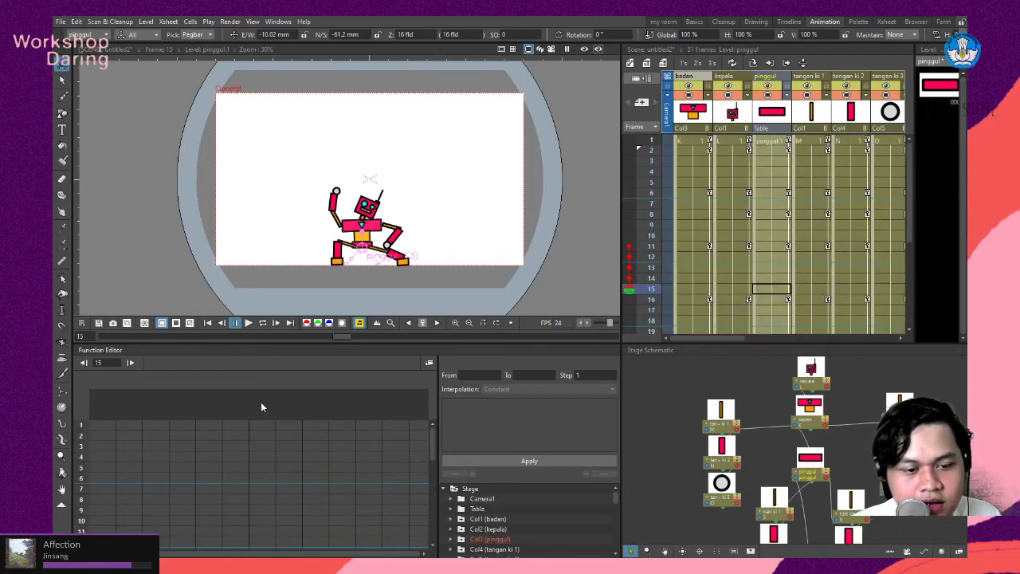
click(263, 323)
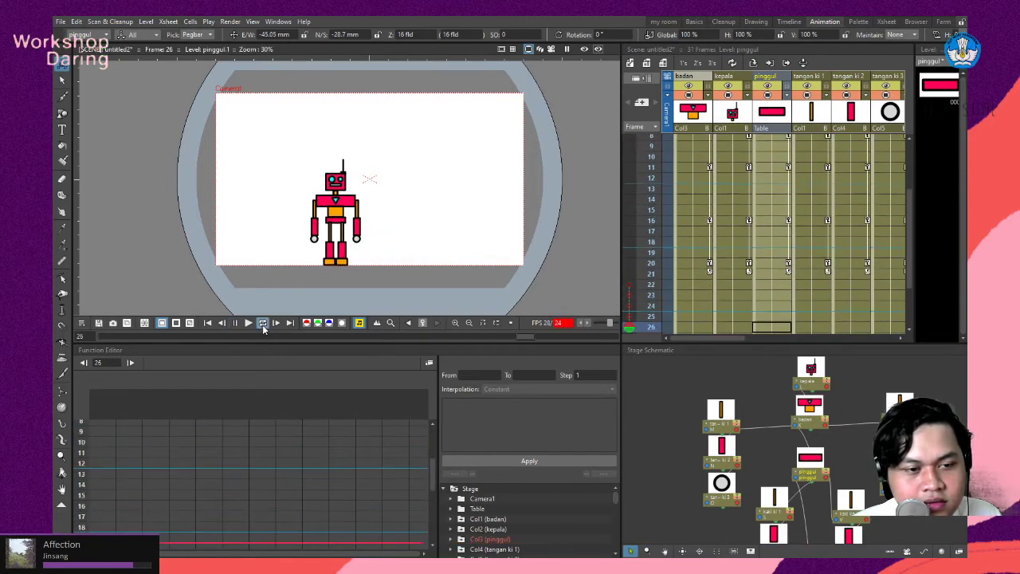
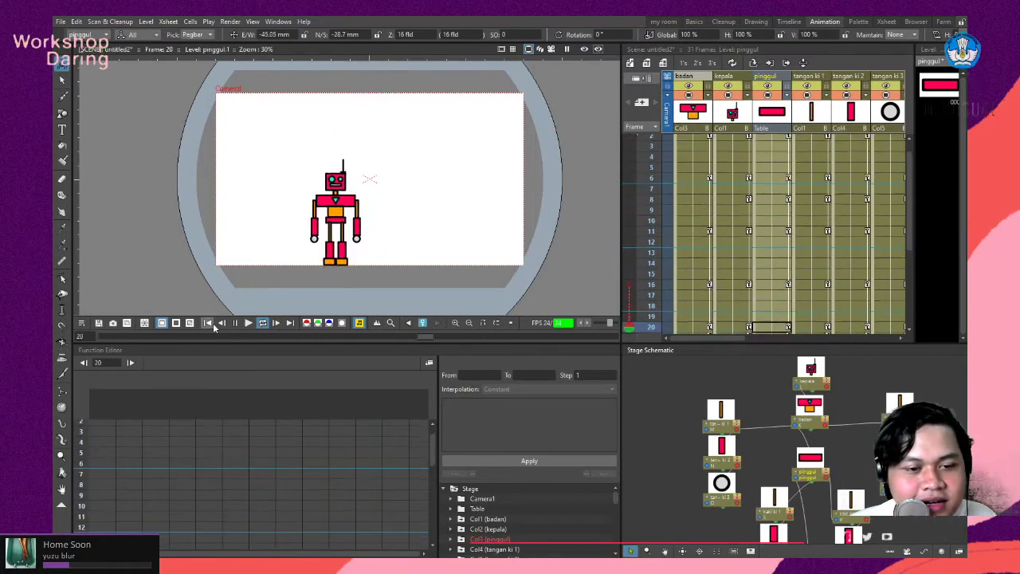
click(262, 323)
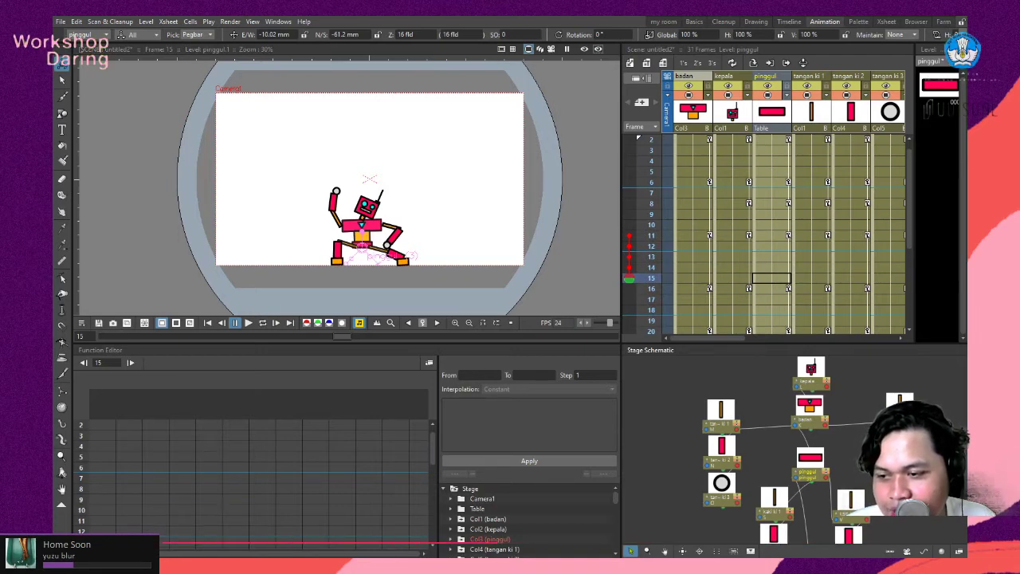
Examine the robot's crouched pose up close at frames 15 and 16.
scroll(819, 257, down, 3)
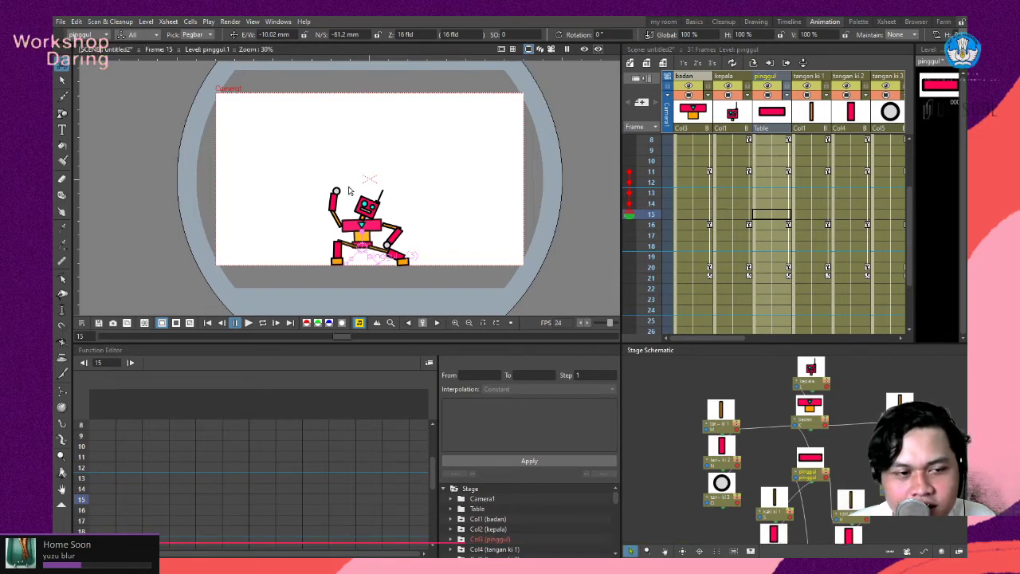
scroll(344, 191, up, 3)
scroll(335, 195, down, 2)
scroll(324, 199, up, 2)
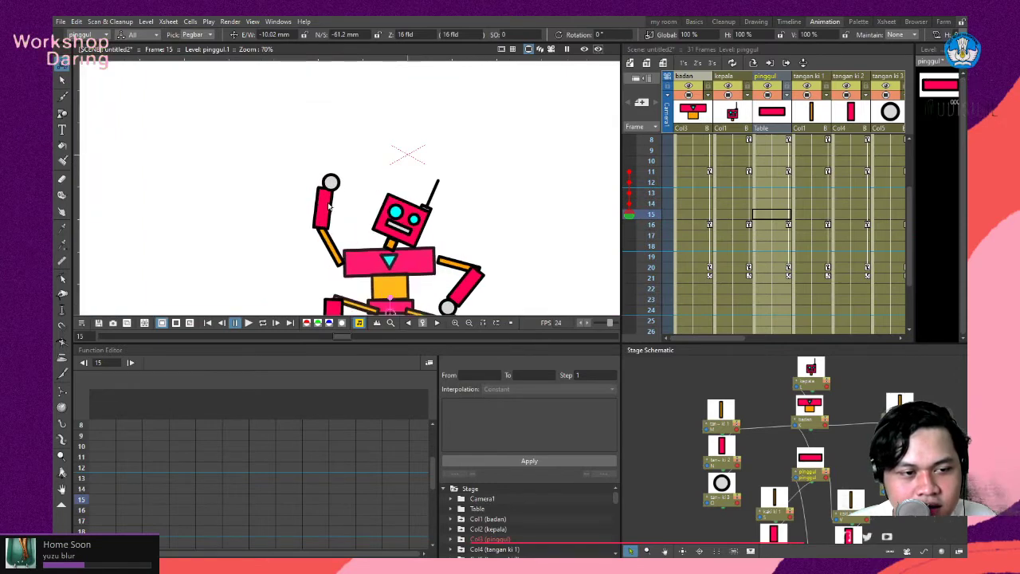
scroll(358, 241, up, 1)
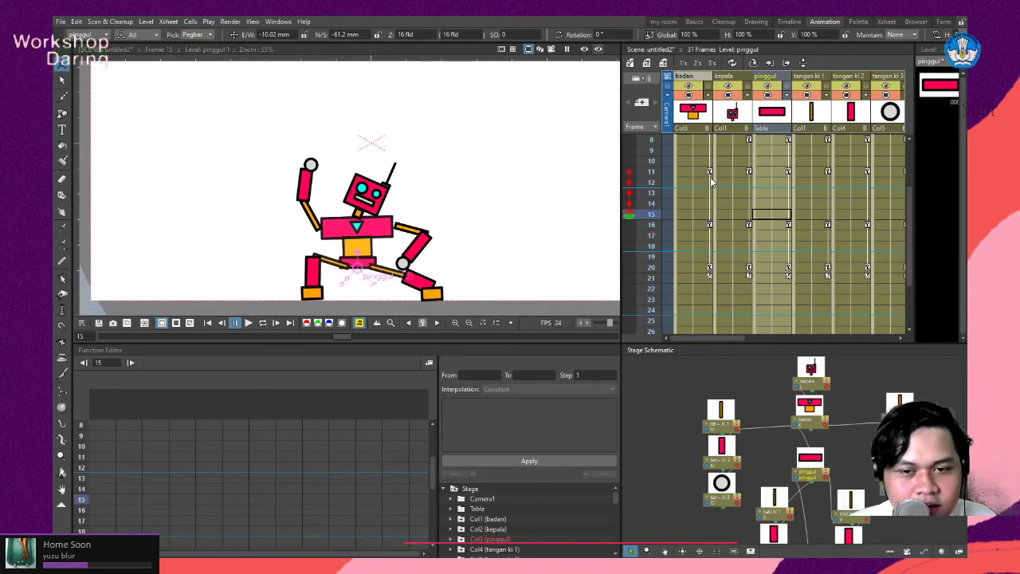
key(Down)
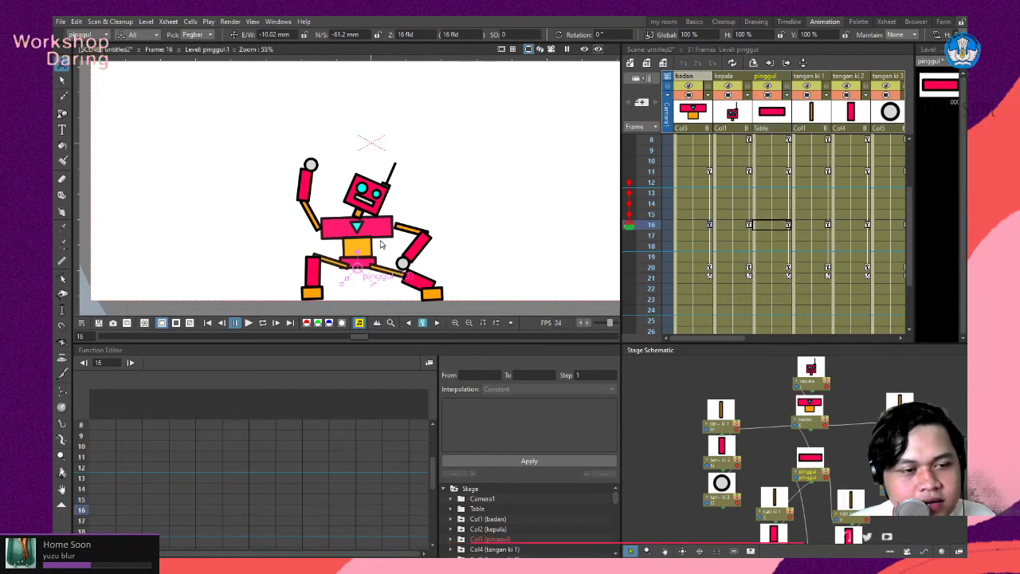
key(minus)
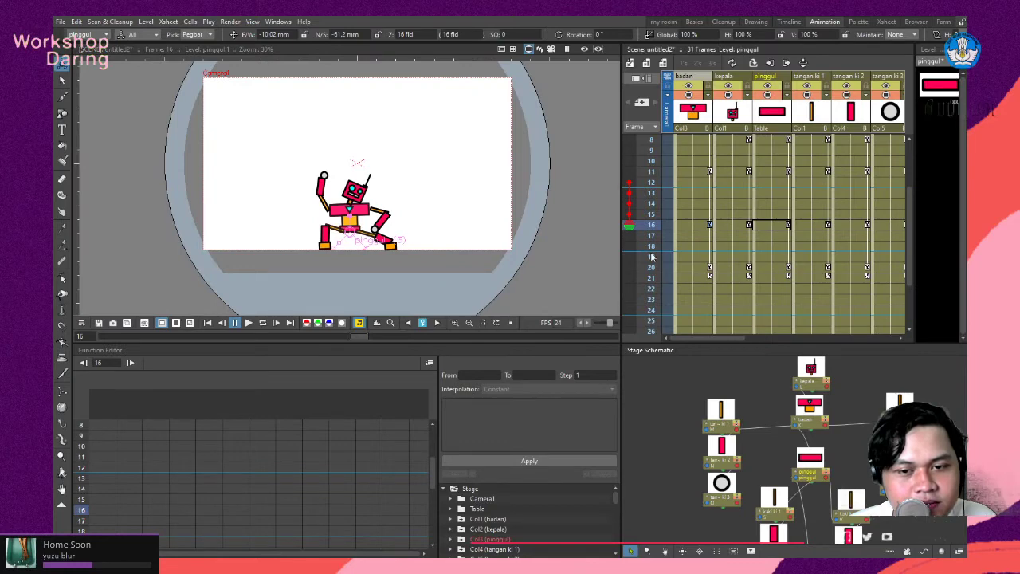
Review the timeline down to frame 31, then scrub from frame 16 to frame 20 and examine the standing pose against its onion skins.
scroll(638, 263, down, 5)
scroll(371, 237, up, 2)
scroll(283, 208, down, 3)
scroll(283, 209, down, 1)
scroll(240, 213, up, 4)
scroll(355, 229, down, 1)
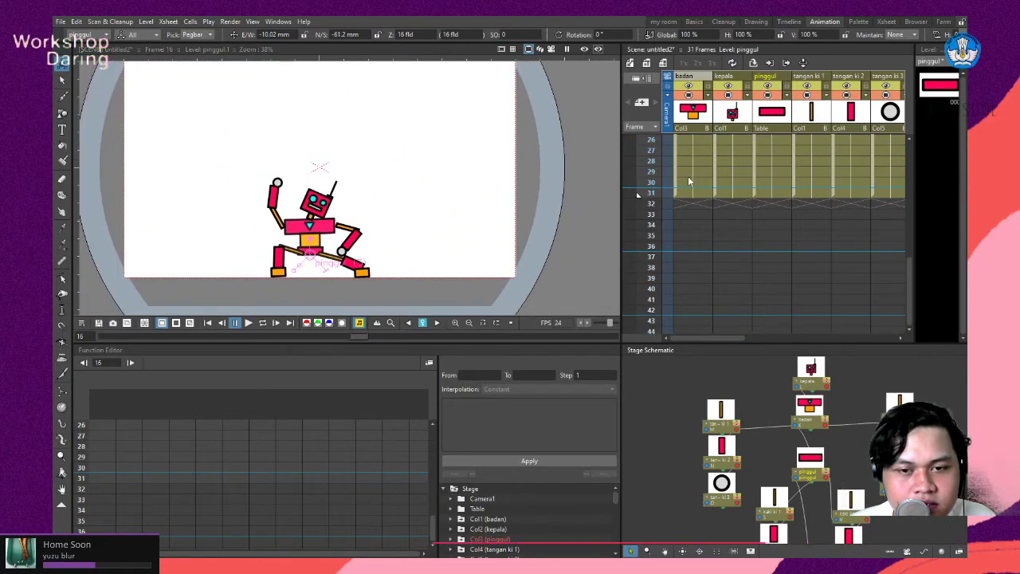
scroll(687, 176, up, 5)
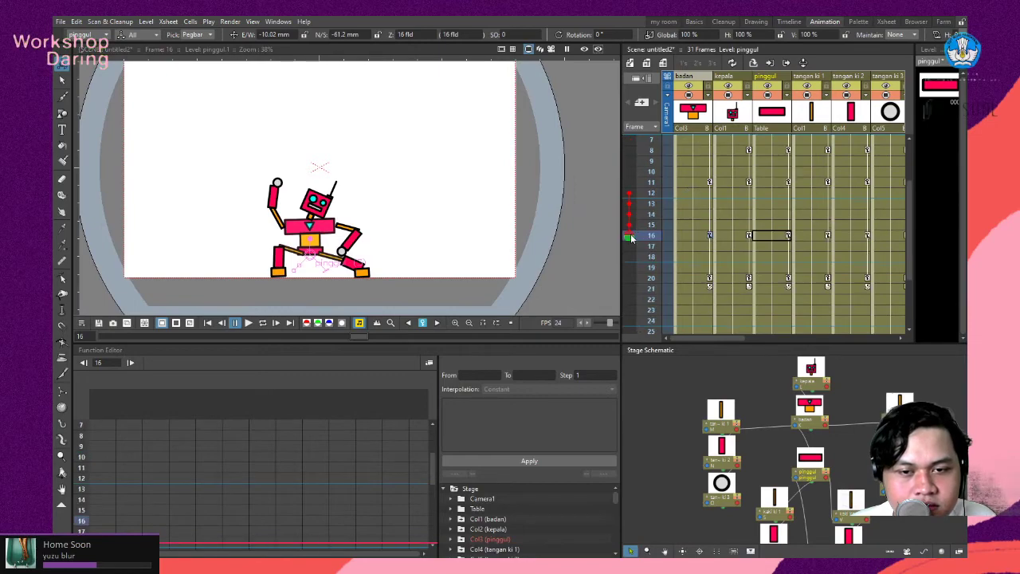
scroll(637, 240, up, 2)
click(644, 279)
drag(645, 288, 690, 264)
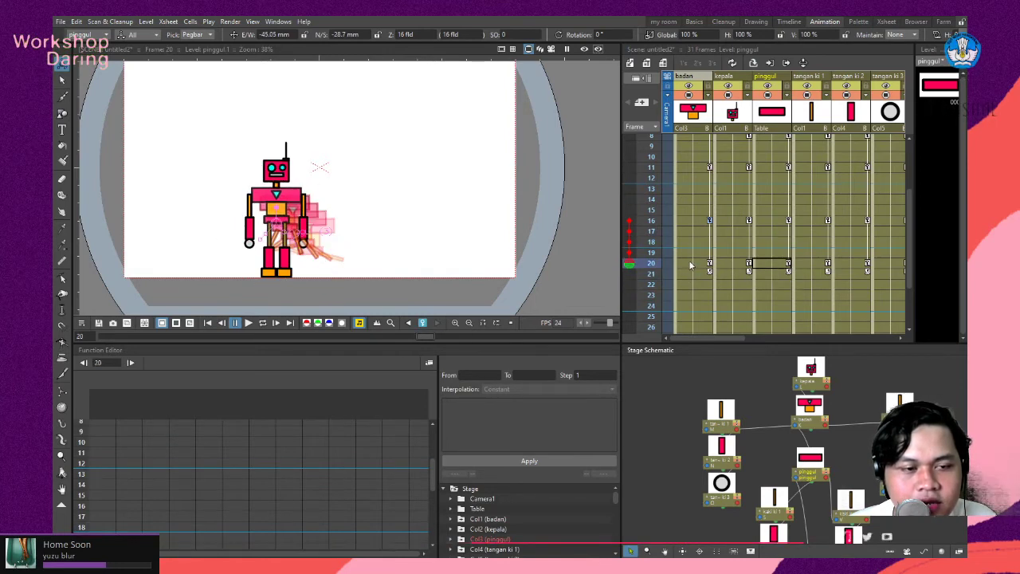
scroll(249, 215, down, 2)
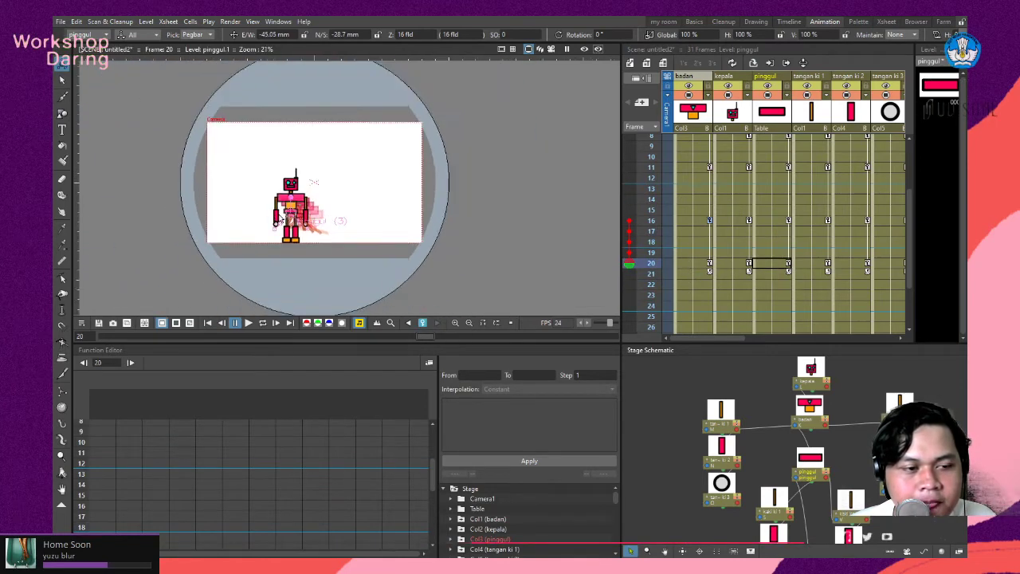
scroll(248, 215, up, 3)
scroll(249, 215, up, 3)
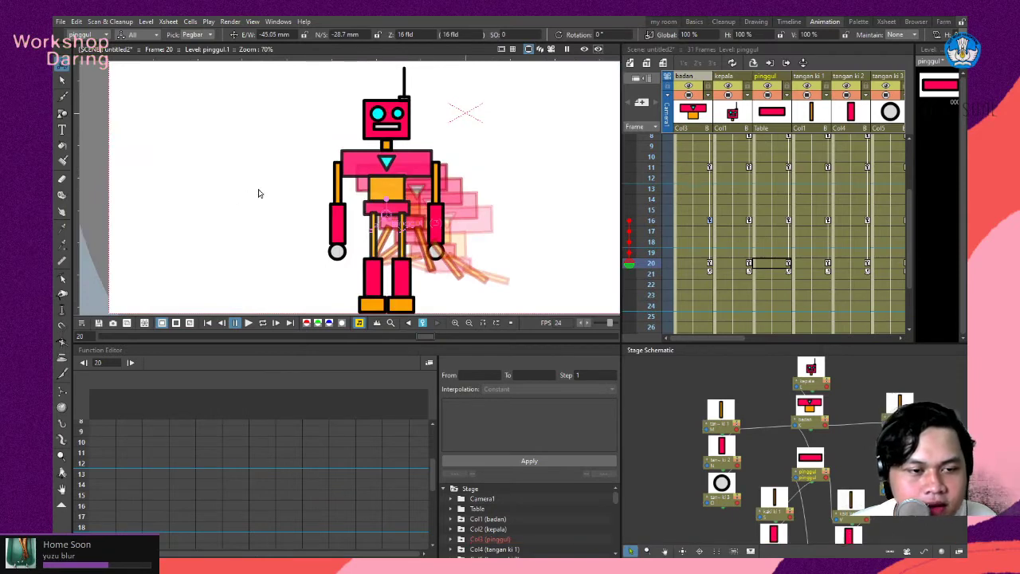
scroll(258, 193, down, 2)
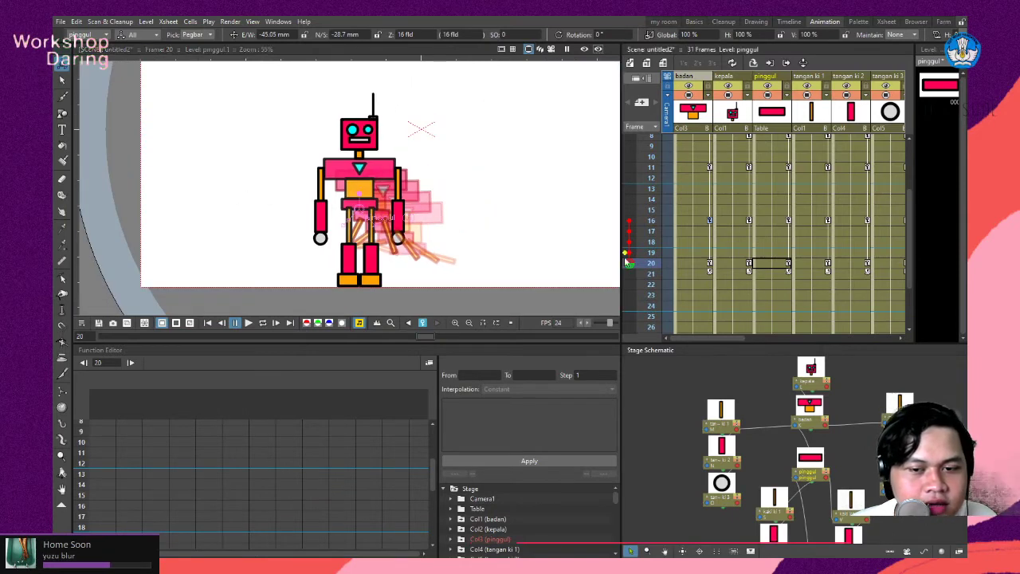
Examine the robot's standing pose at frame 21 up close against its onion skins, checking the keyframes down to frame 31.
click(692, 274)
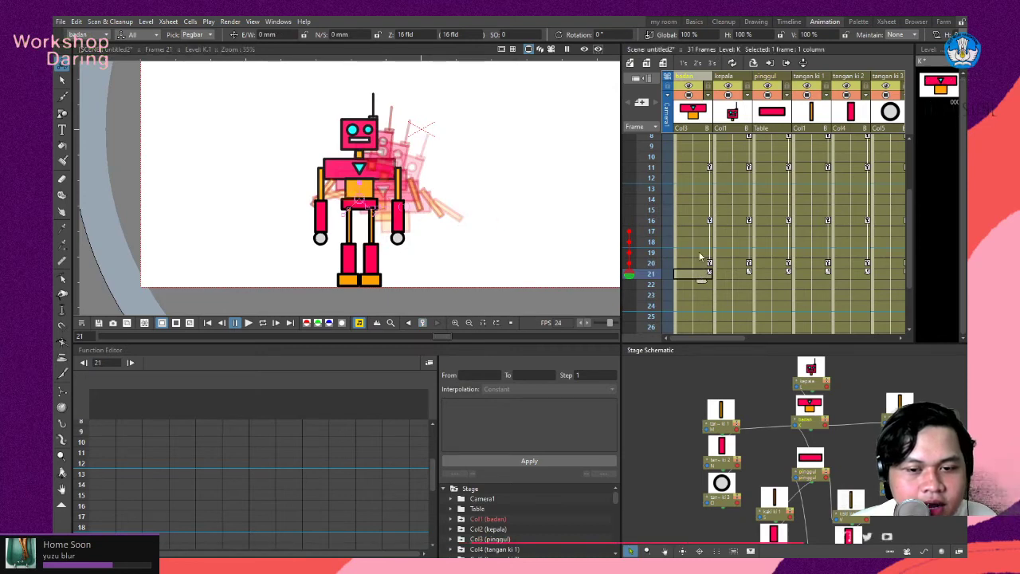
scroll(701, 279, down, 2)
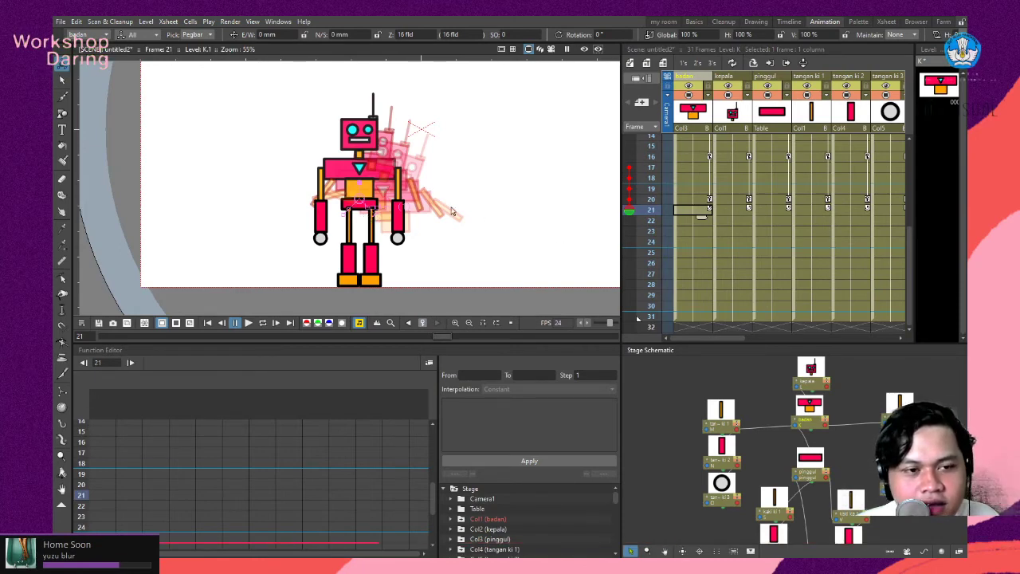
scroll(478, 212, down, 2)
scroll(336, 217, up, 3)
drag(316, 208, 358, 205)
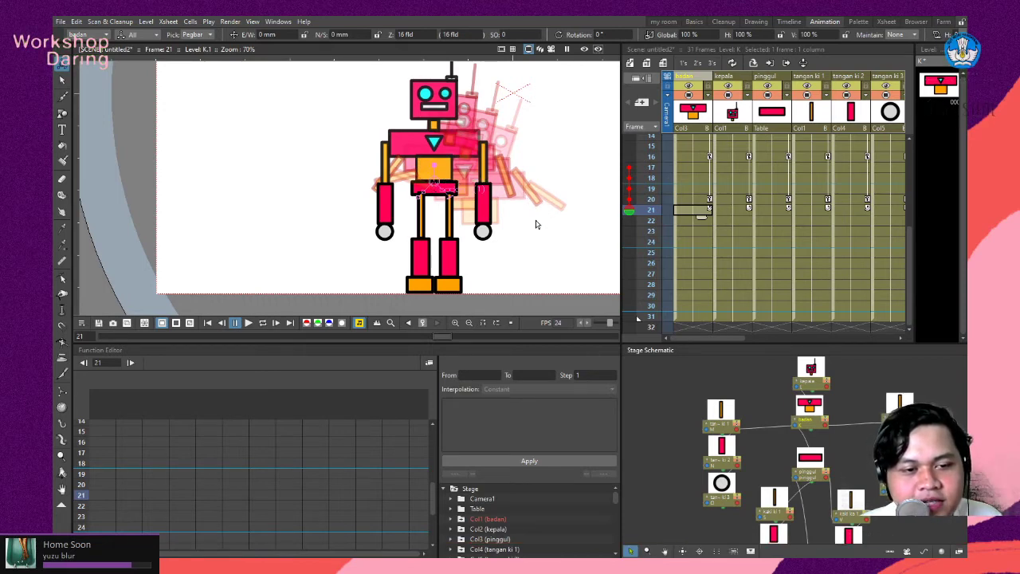
scroll(495, 229, down, 2)
scroll(431, 227, up, 2)
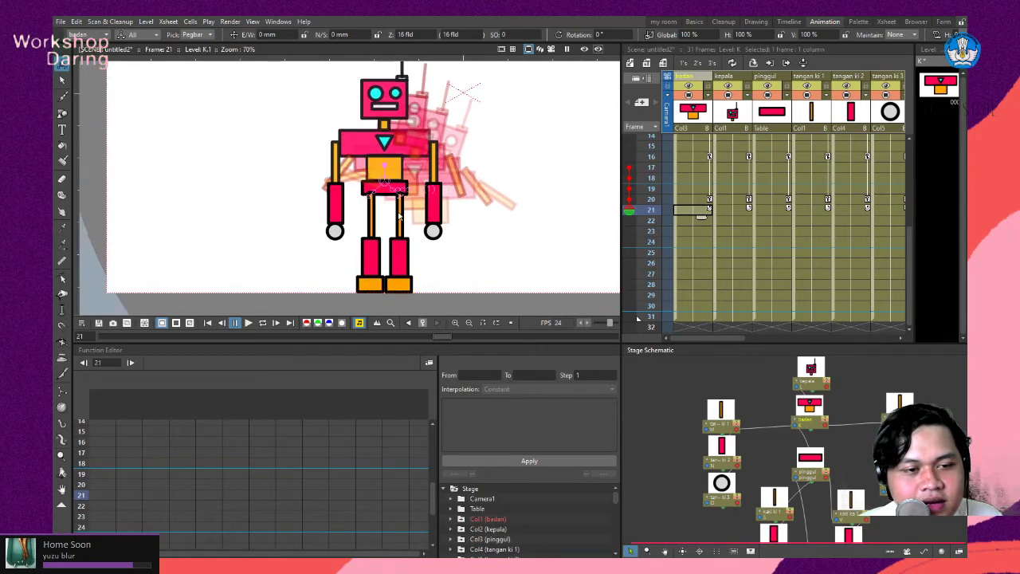
scroll(406, 222, up, 2)
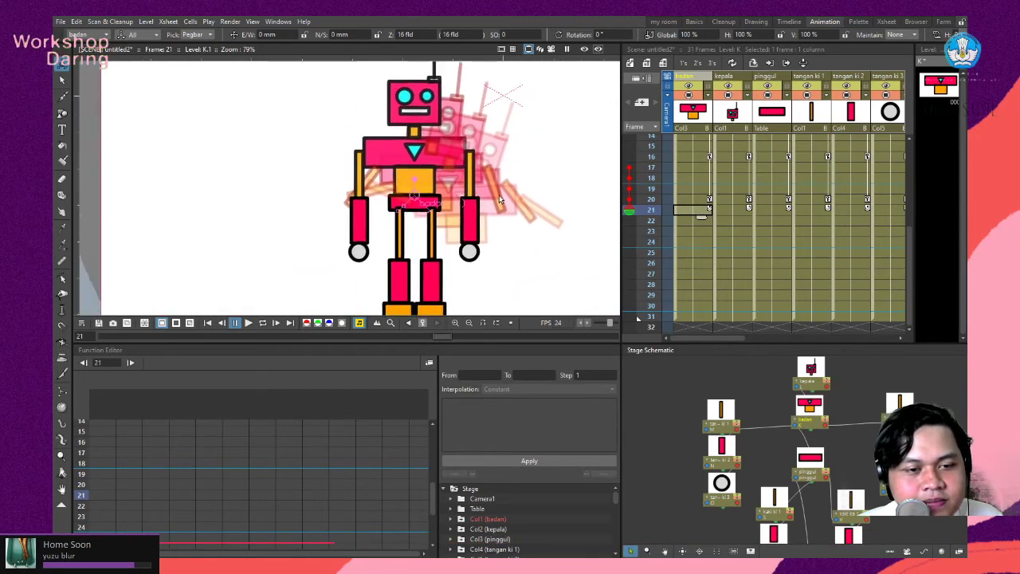
scroll(351, 203, down, 2)
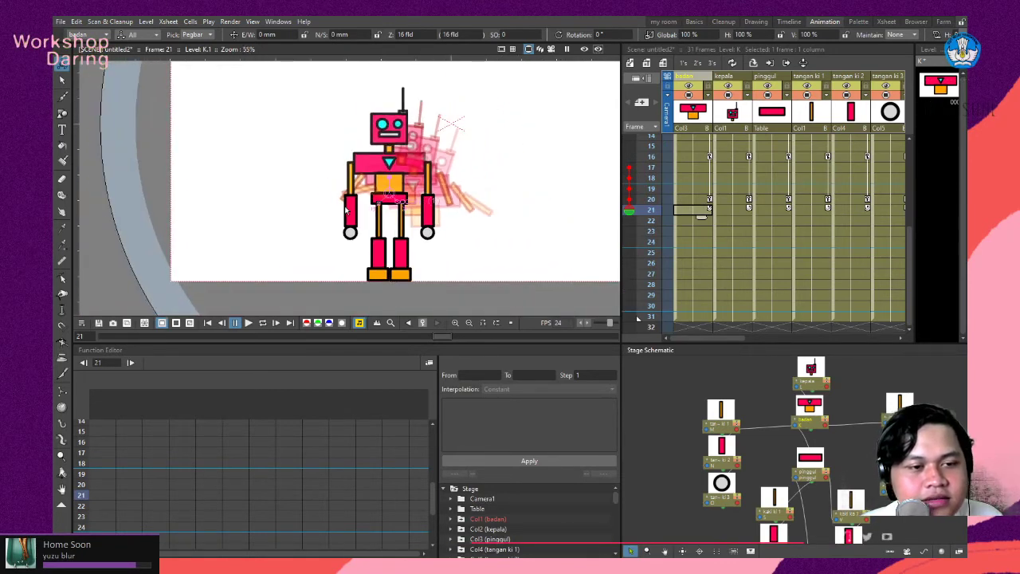
scroll(348, 212, up, 3)
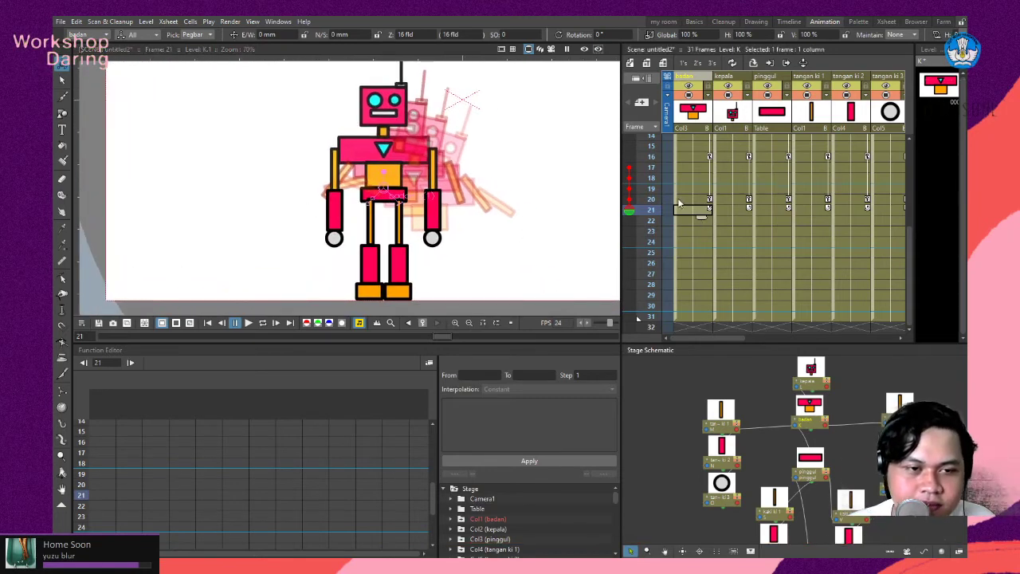
scroll(473, 221, down, 3)
Scrub back to frame 4, go to frame 2, and view the robot's falling pose relative to the camera frame.
drag(633, 217, 658, 178)
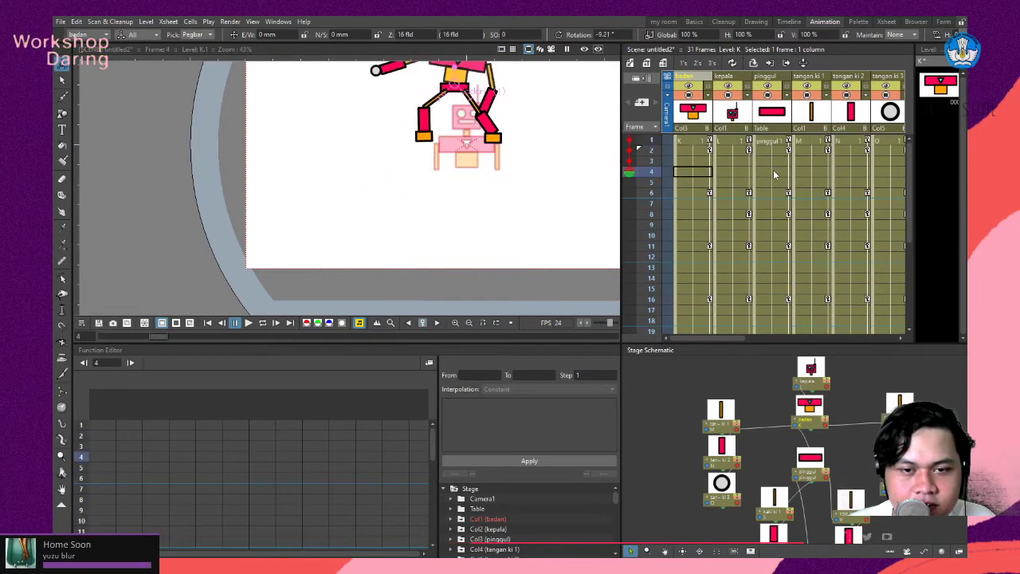
click(707, 162)
scroll(535, 200, down, 3)
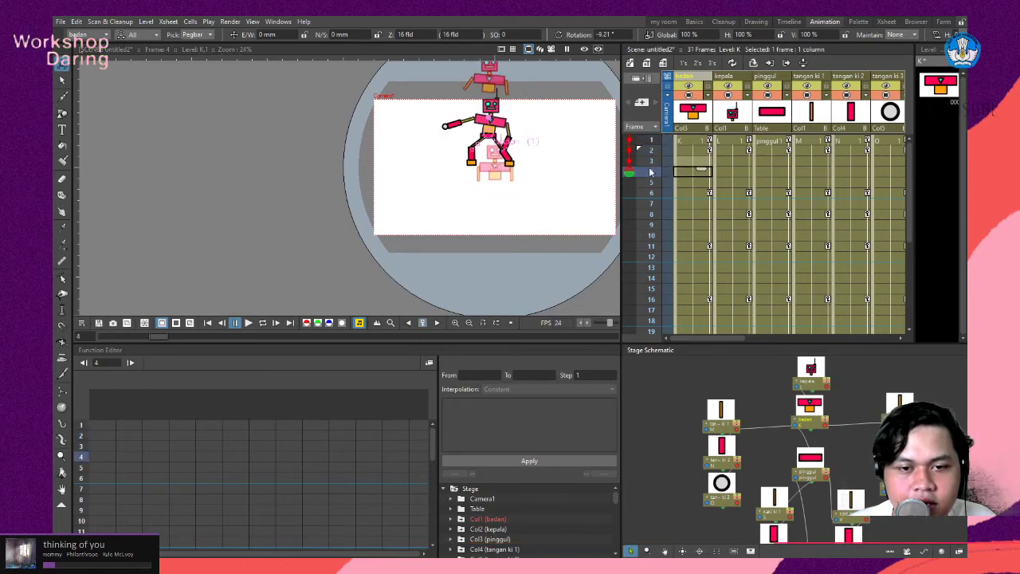
click(650, 150)
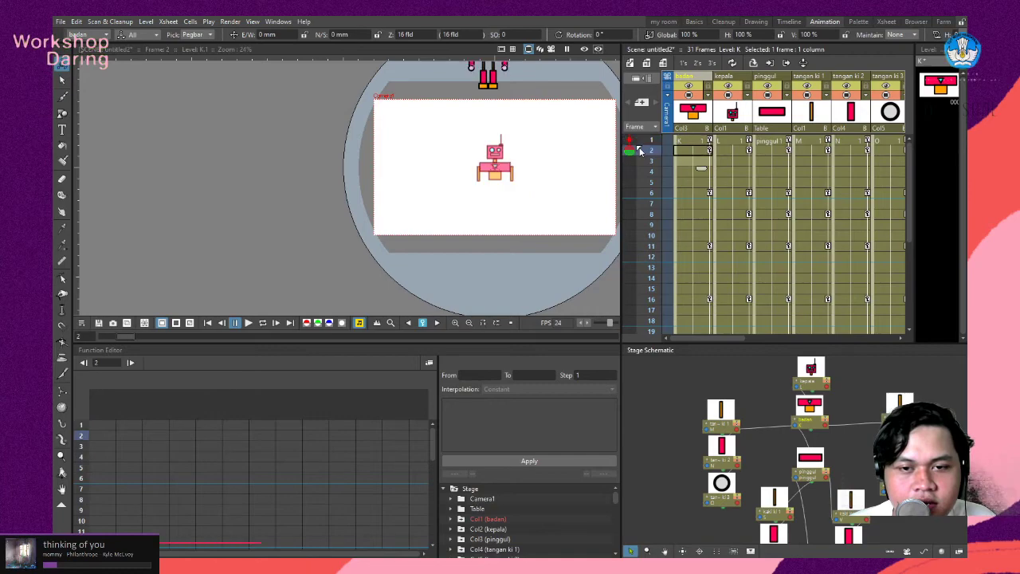
scroll(558, 221, down, 1)
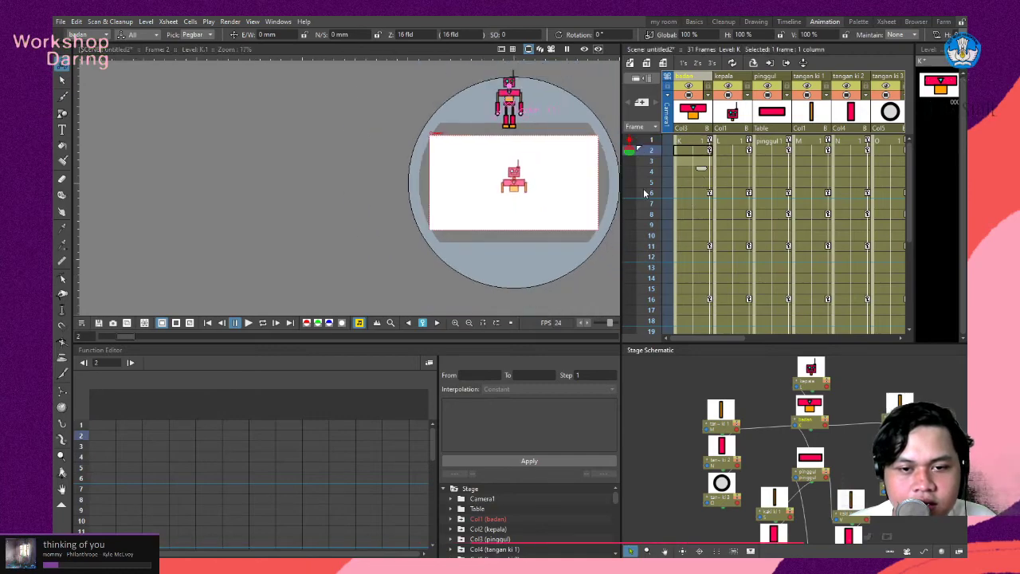
drag(623, 195, 279, 224)
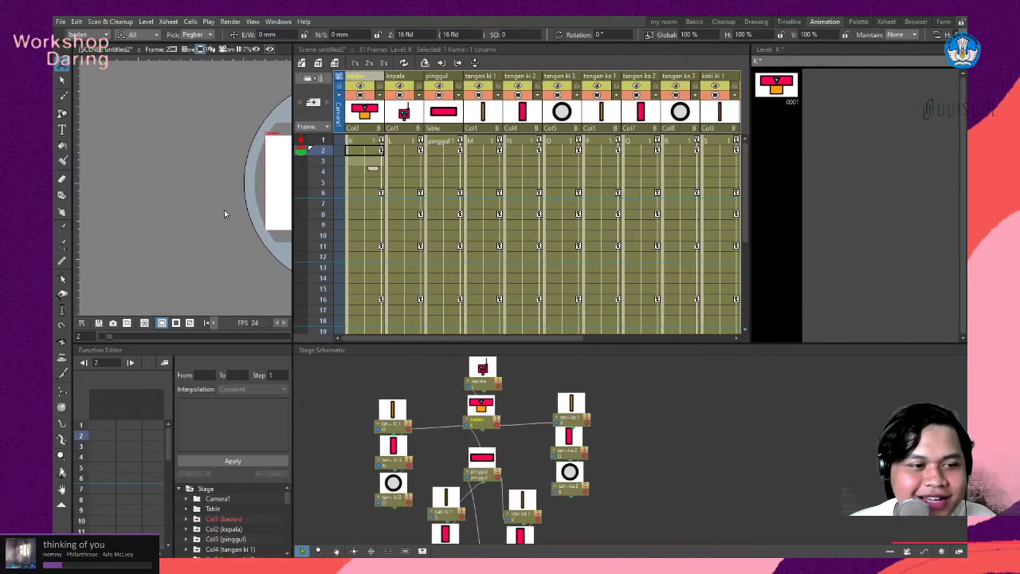
scroll(141, 209, down, 1)
scroll(225, 200, up, 4)
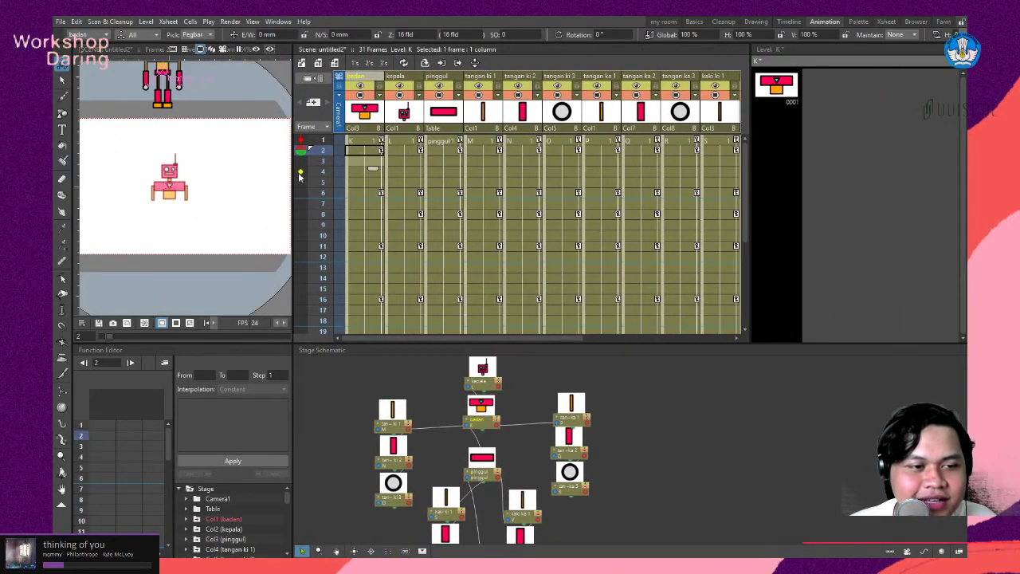
drag(293, 177, 467, 176)
Switch to the "my room" workspace and enlarge its timeline to show every robot layer from kaki ka 3 to badan.
click(663, 22)
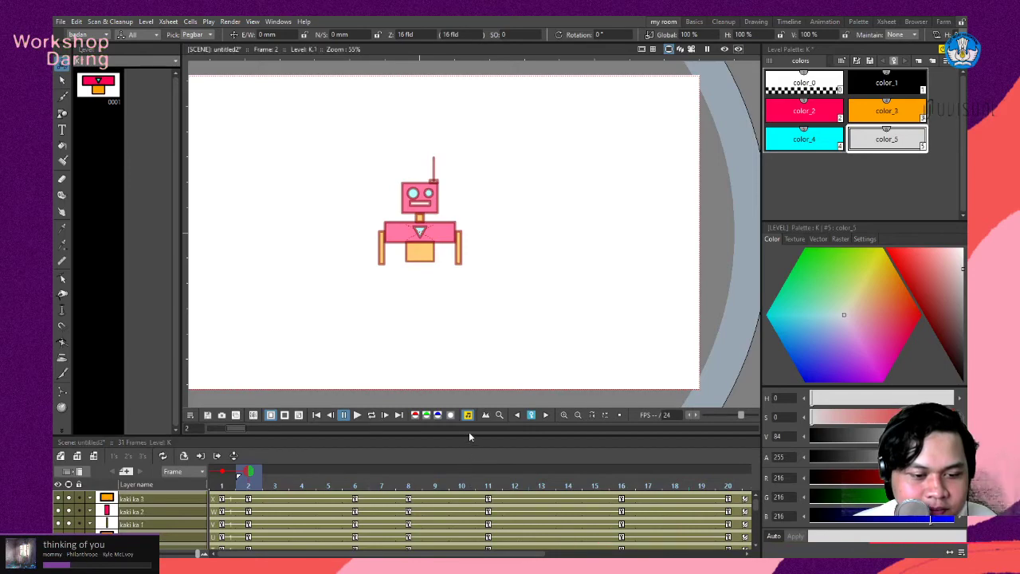
drag(460, 434, 508, 279)
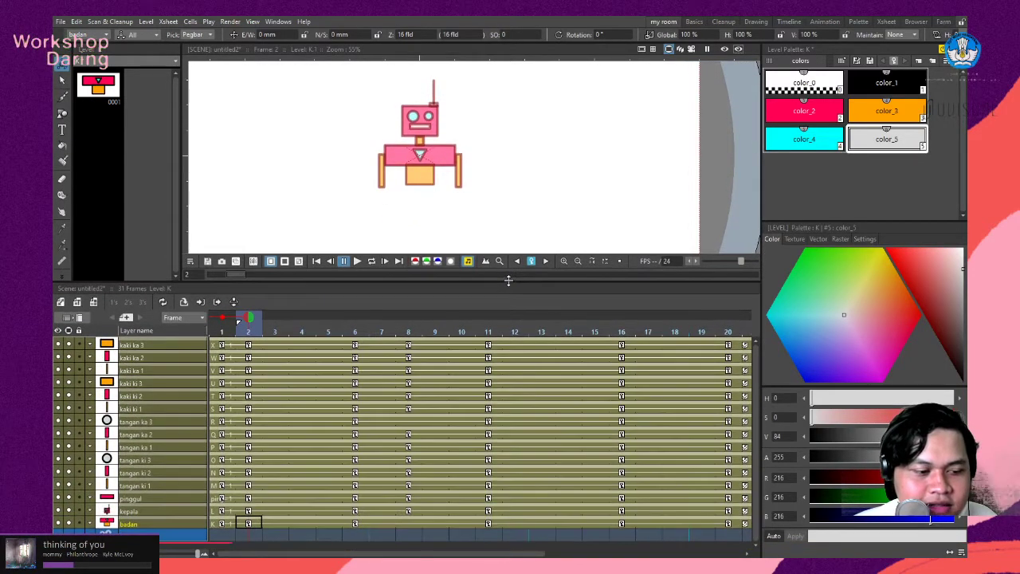
scroll(460, 213, down, 3)
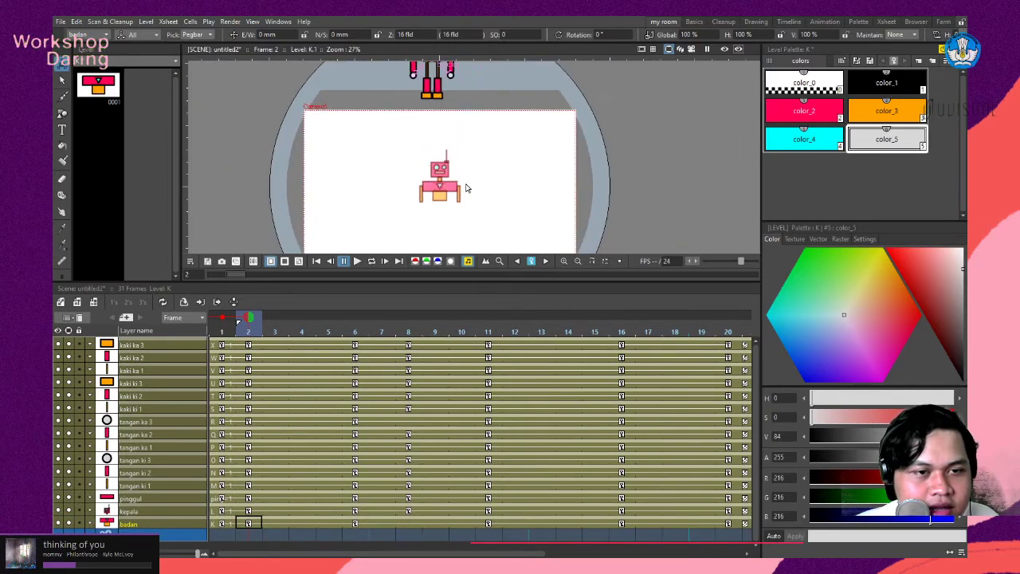
scroll(467, 189, down, 1)
View the falling pose at frame 4, then select frame 5 across all 15 layers from kaki ka 3 to badan.
click(299, 323)
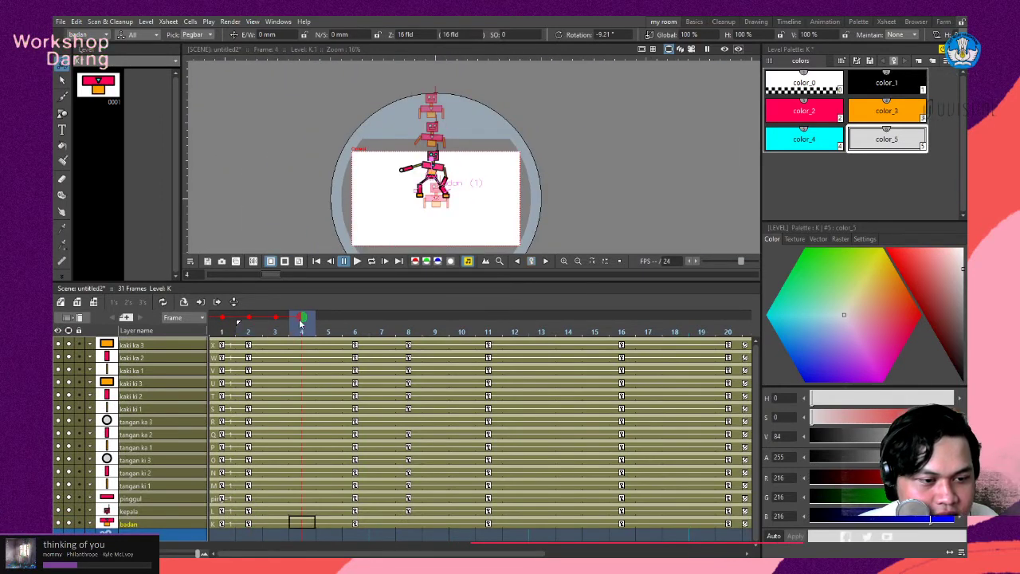
mouse_move(299, 322)
mouse_down()
mouse_move(273, 323)
mouse_move(381, 329)
mouse_move(246, 329)
mouse_move(309, 336)
mouse_up()
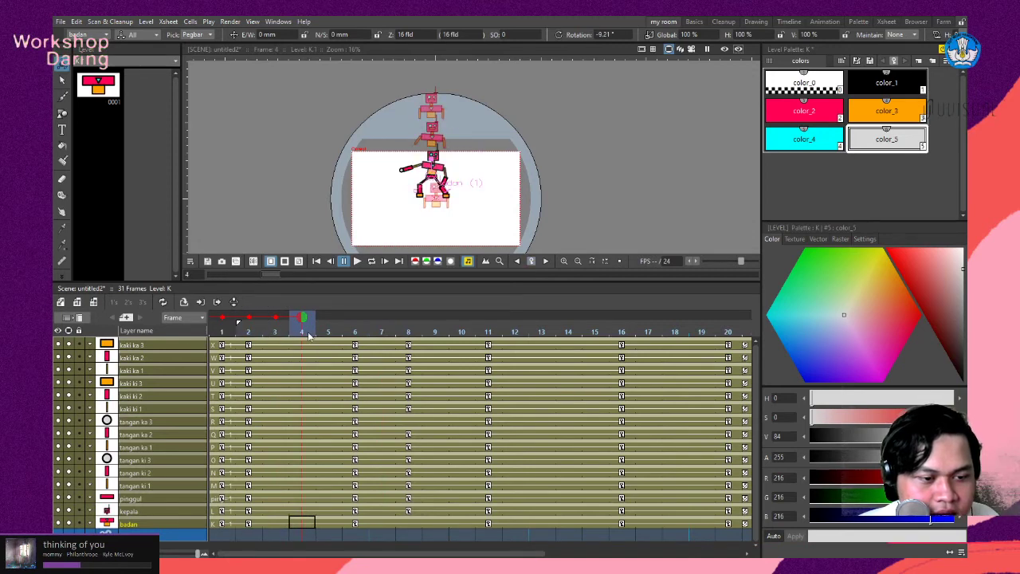
click(307, 344)
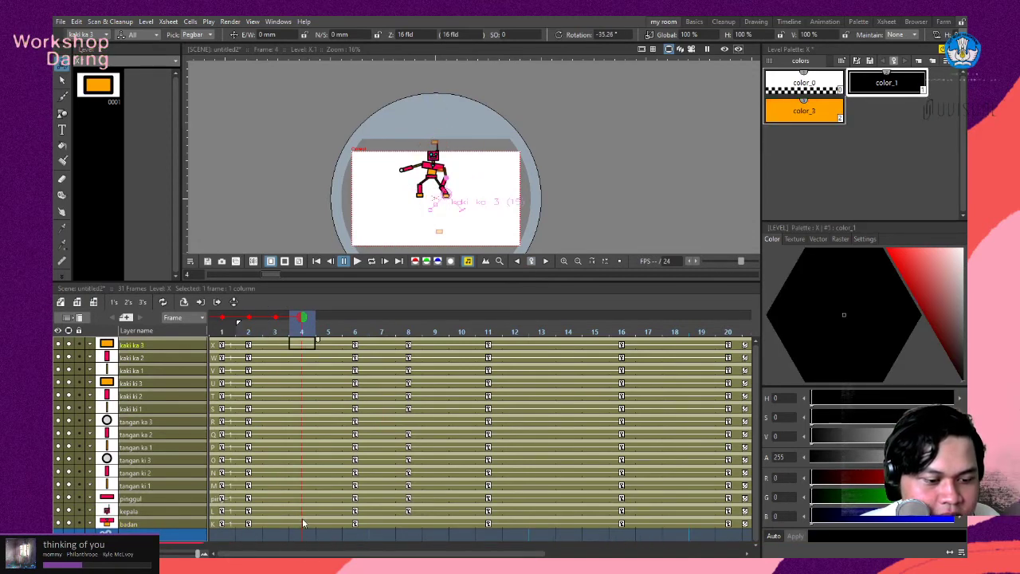
click(335, 347)
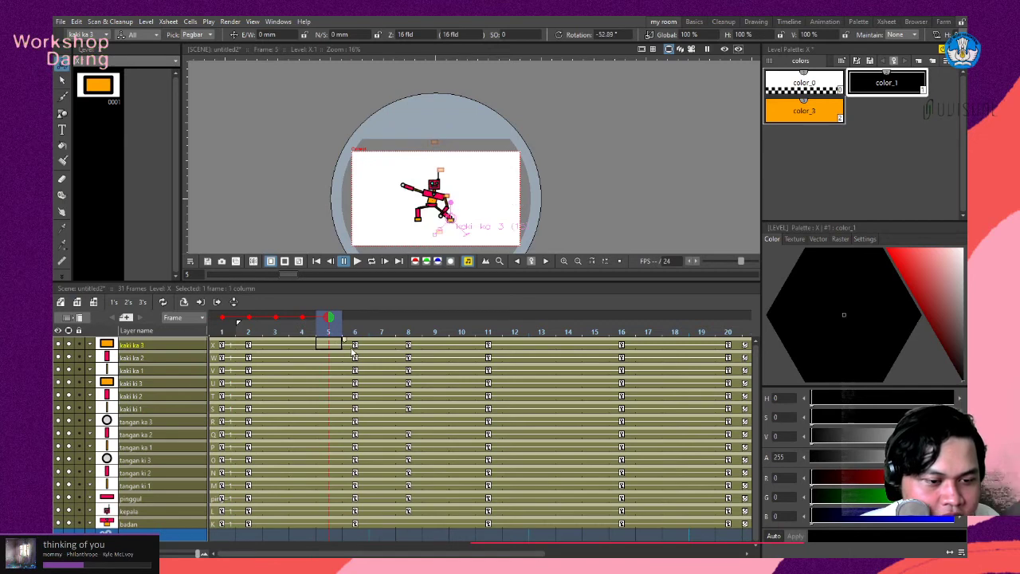
shift+click(327, 525)
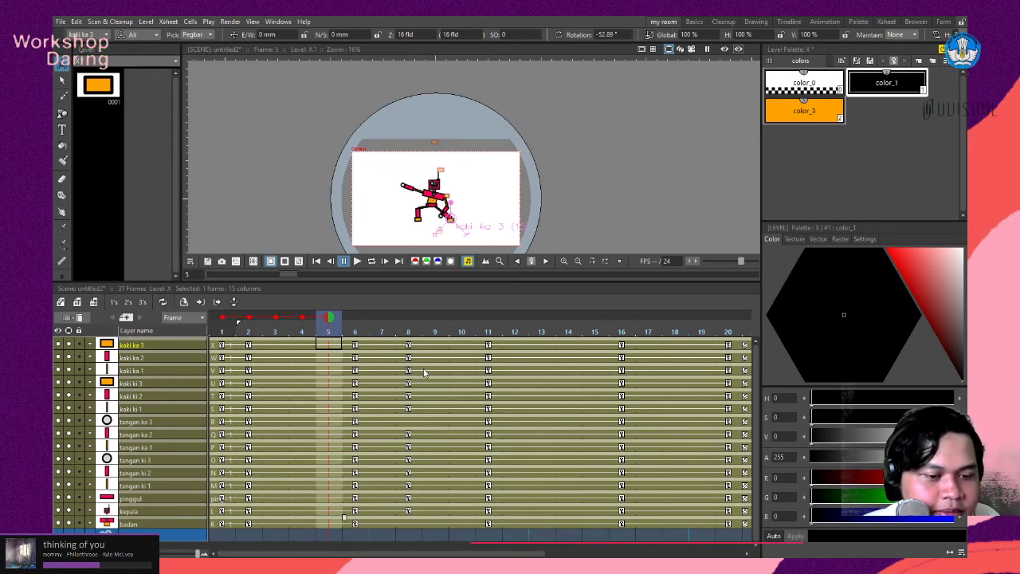
Compare the robot's poses at frames 5 and 6 using the right leg layers and tangan ka 2.
click(331, 359)
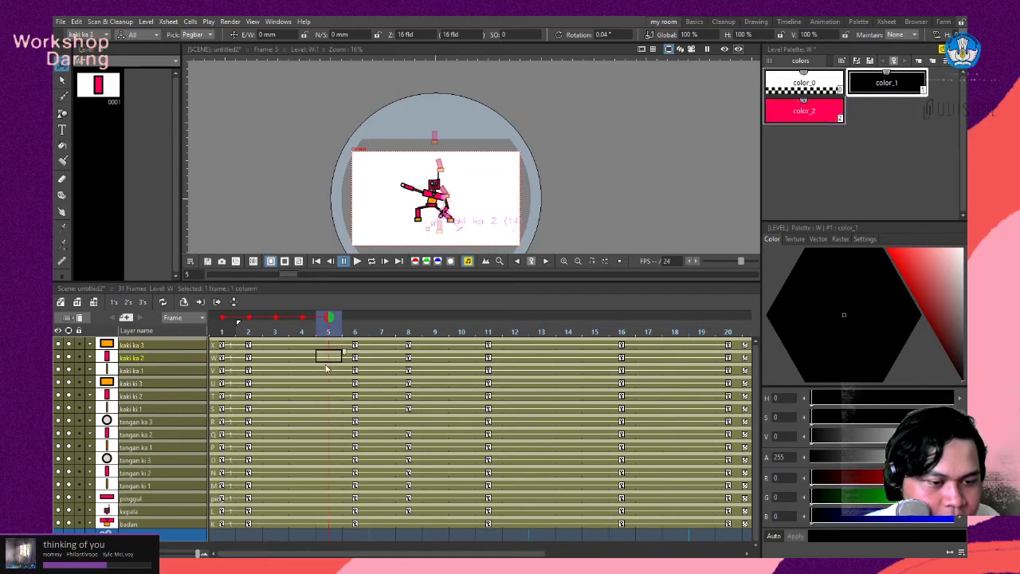
click(329, 346)
click(353, 346)
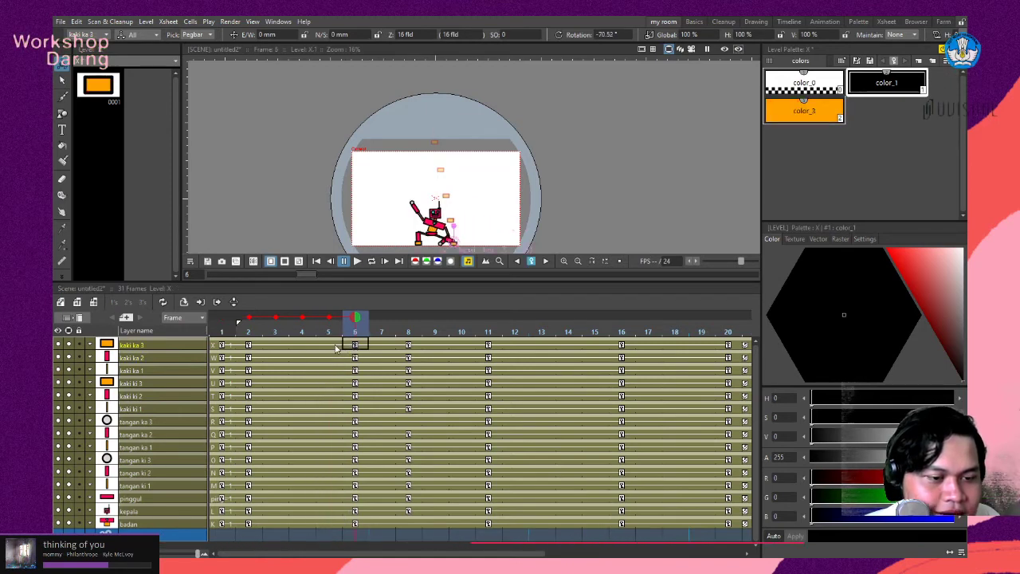
click(335, 347)
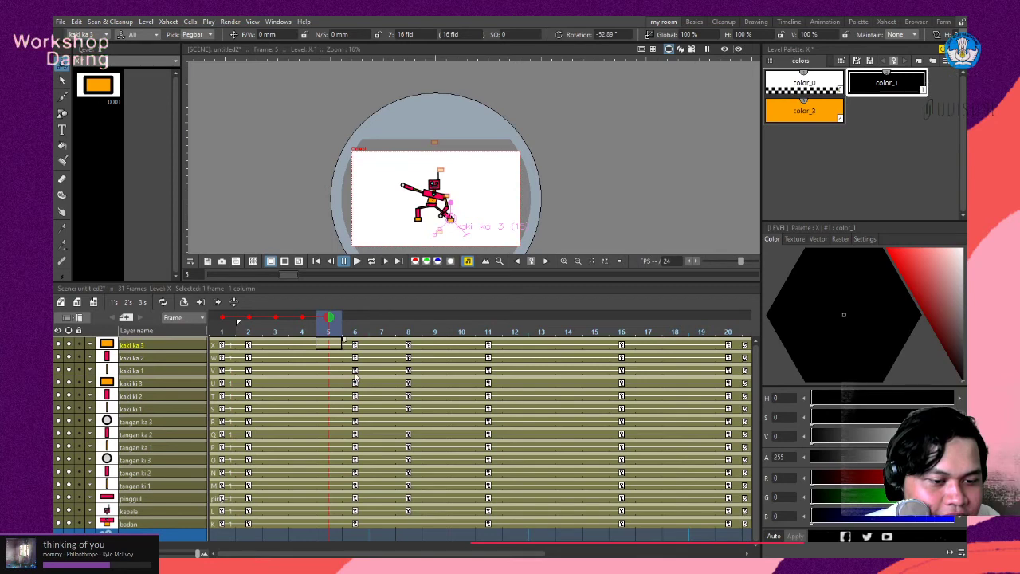
click(353, 346)
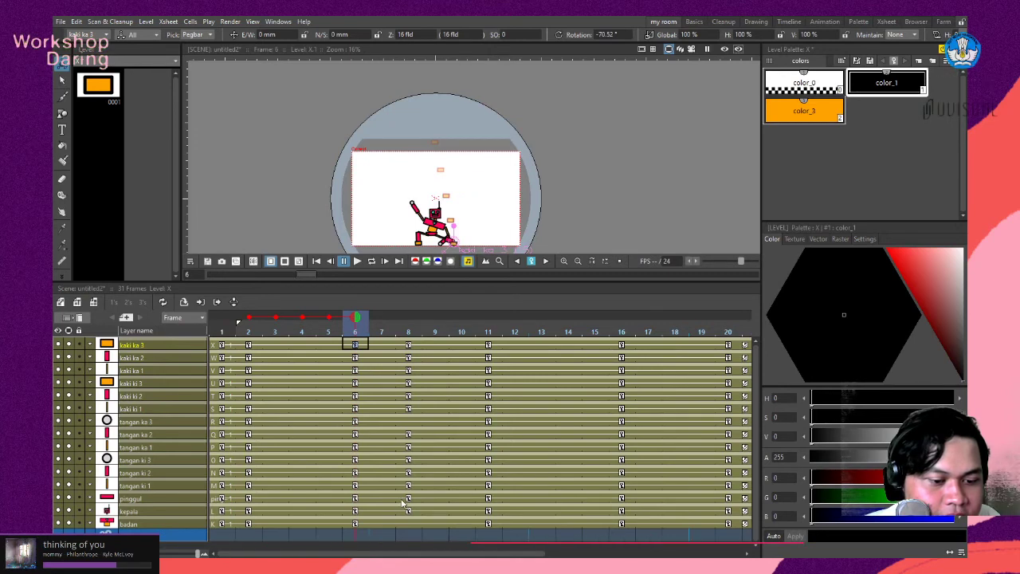
click(328, 359)
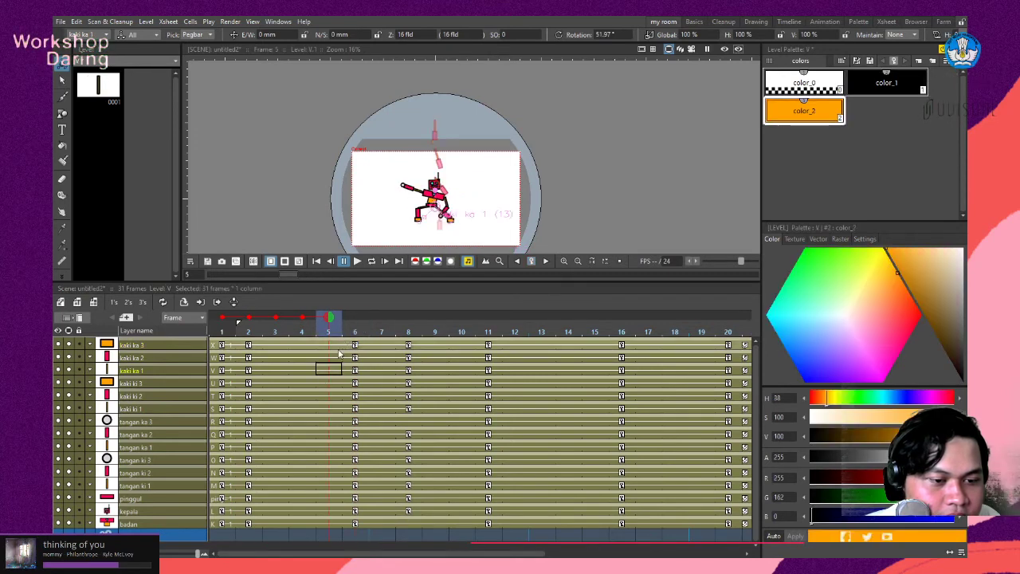
click(331, 346)
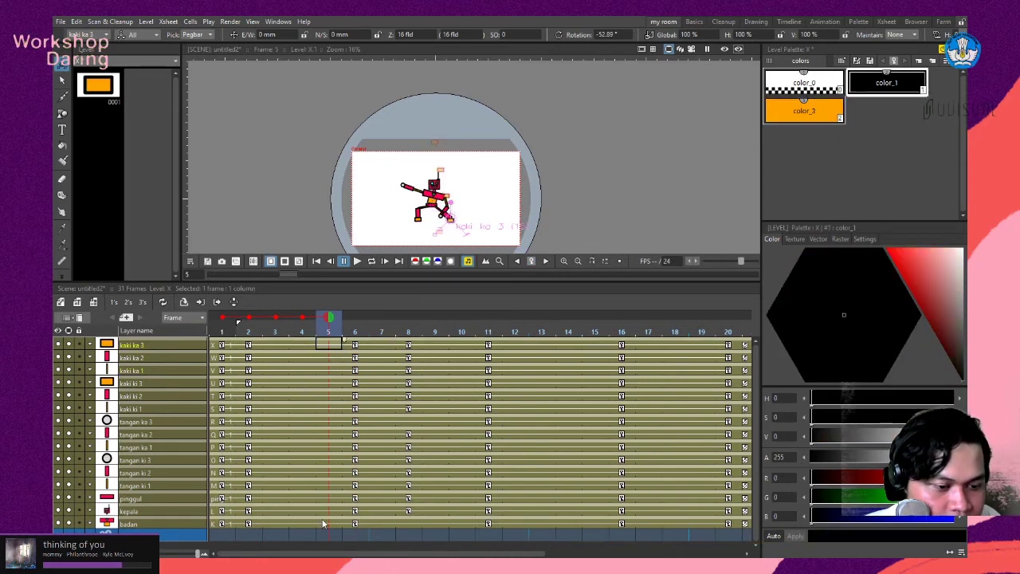
click(354, 433)
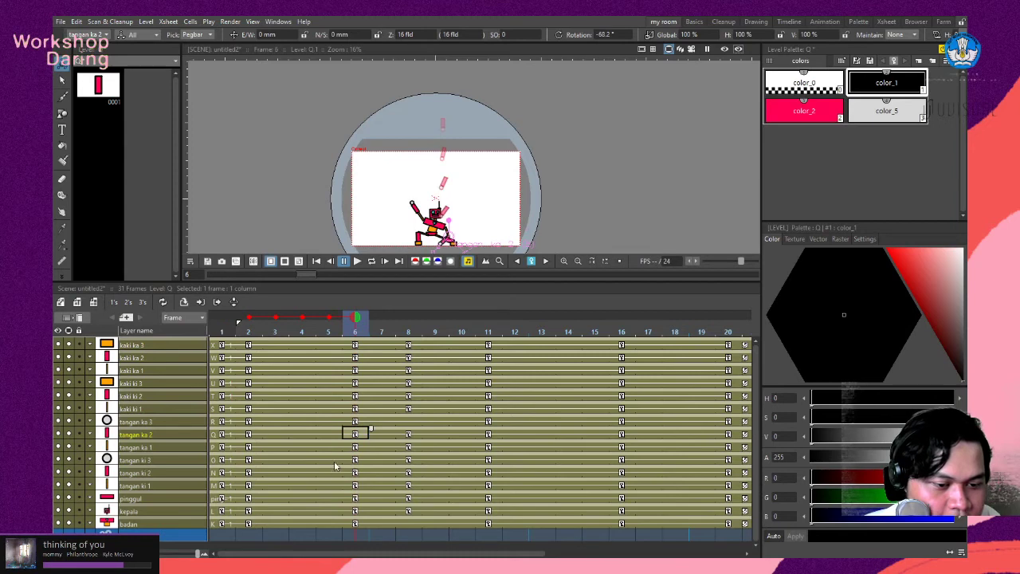
click(333, 434)
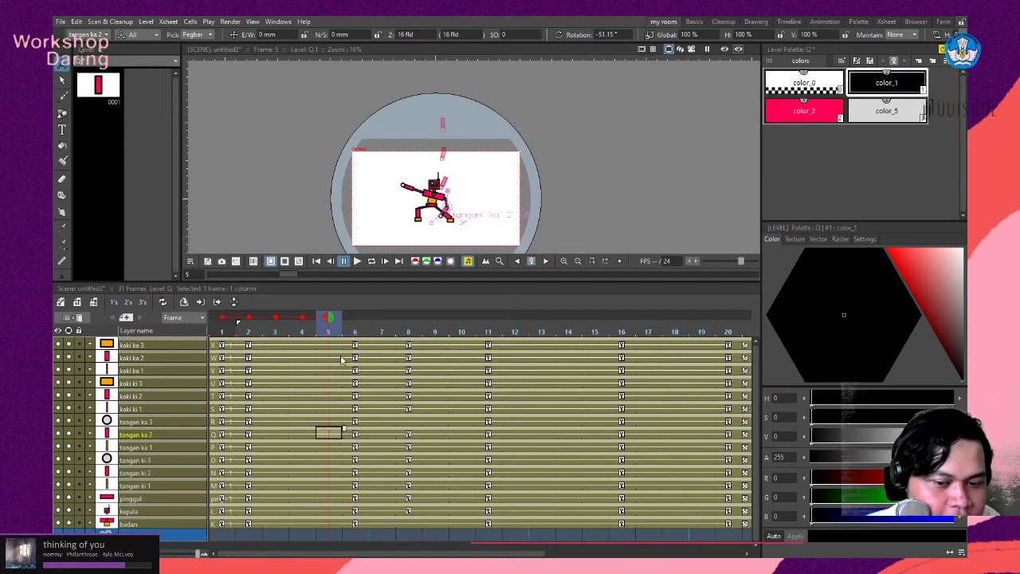
Select frame 5 across all 15 layers, scrub between frames 8 and 3, and return to frame 5 on the badan layer.
click(329, 522)
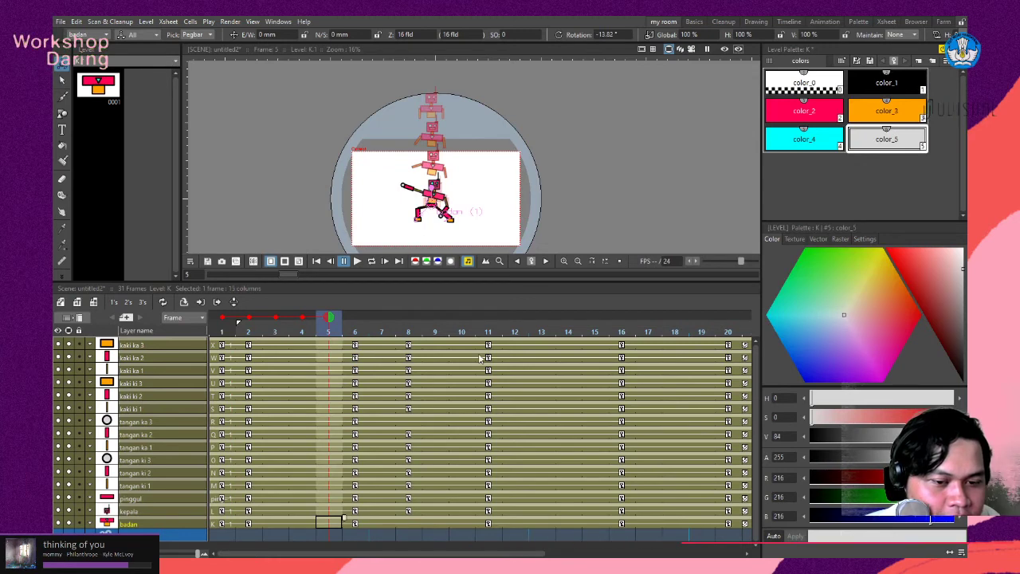
click(330, 345)
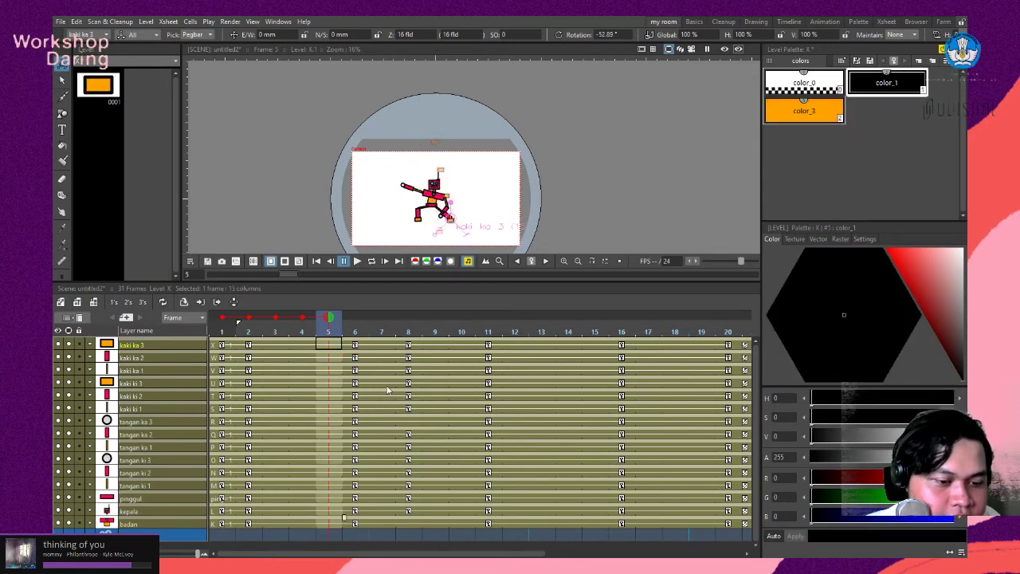
click(332, 357)
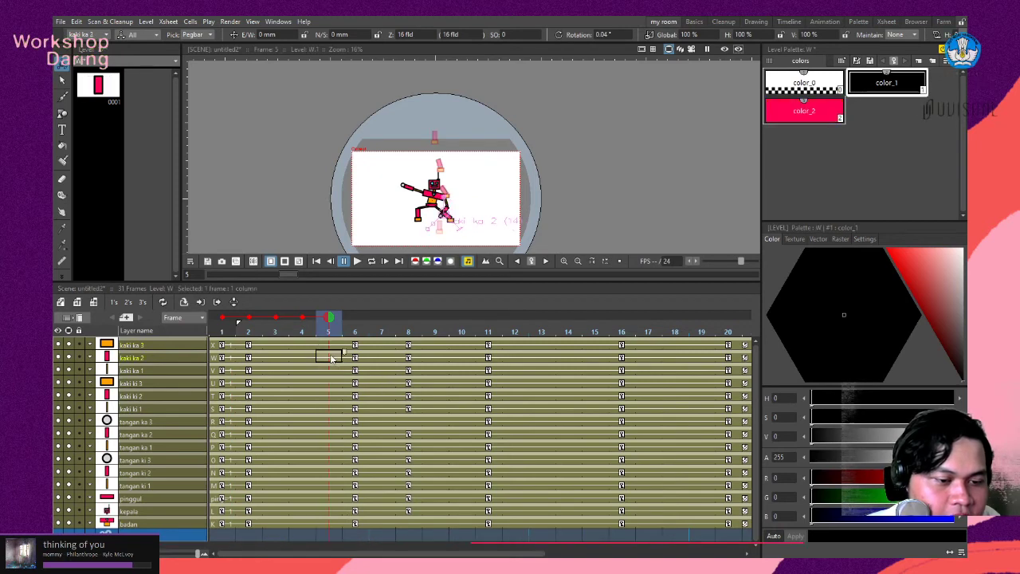
click(325, 348)
shift+click(327, 496)
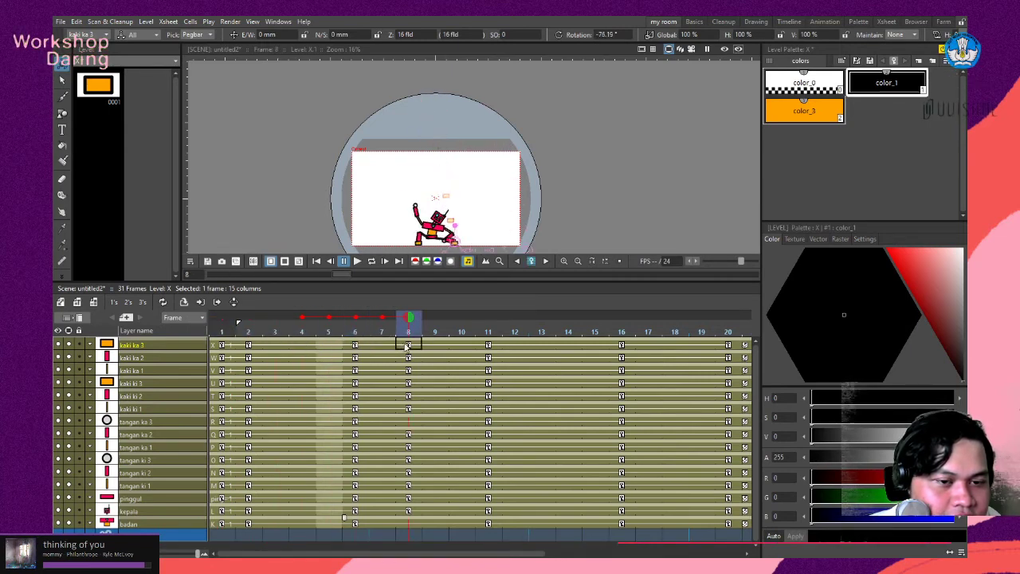
mouse_move(478, 341)
mouse_down()
mouse_move(558, 343)
mouse_move(221, 359)
mouse_move(409, 350)
mouse_move(275, 351)
mouse_up()
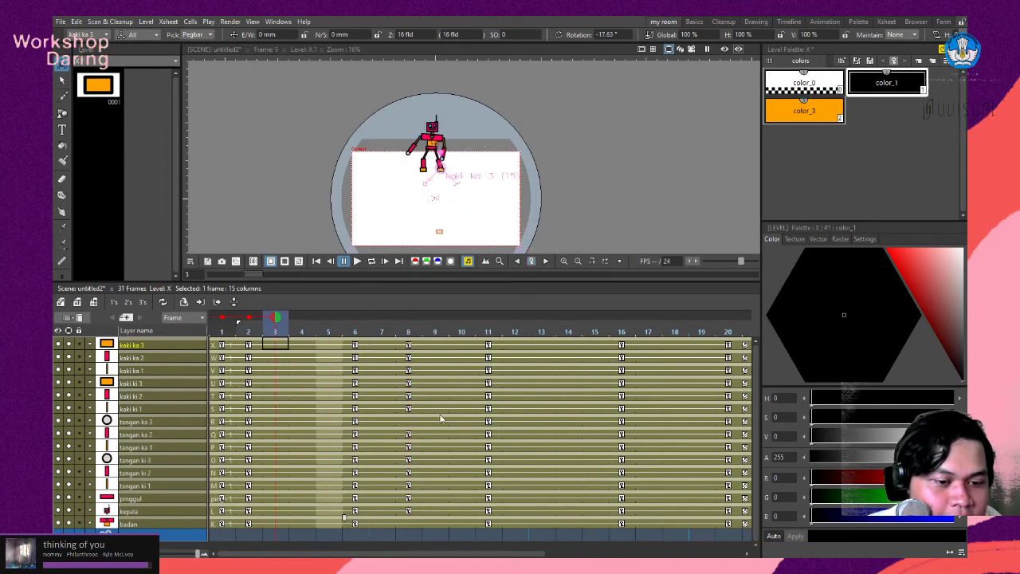
click(328, 524)
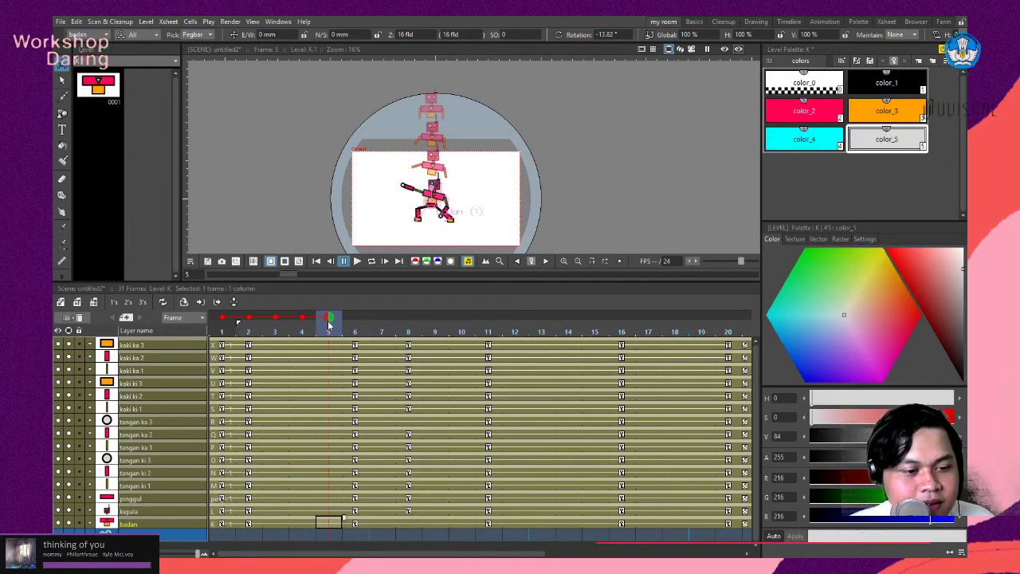
Turn off the onion skin of the earlier frames, then select frame 3 and frame 4 across the layers from kaki ka 3 to badan.
click(275, 320)
click(311, 322)
mouse_move(311, 322)
mouse_down()
mouse_move(219, 329)
mouse_move(303, 345)
mouse_move(253, 347)
mouse_move(285, 329)
mouse_up()
click(264, 345)
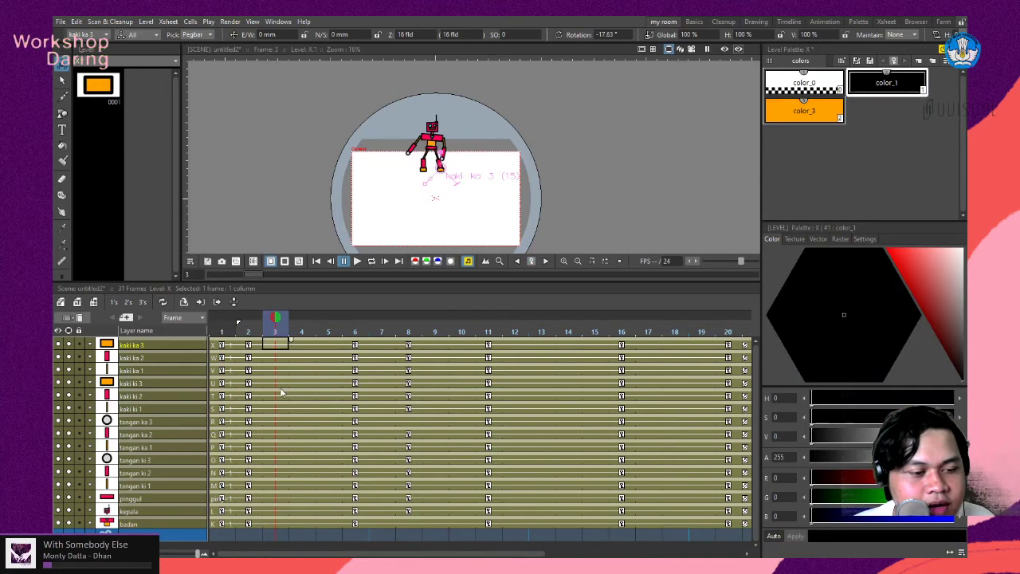
shift+click(274, 523)
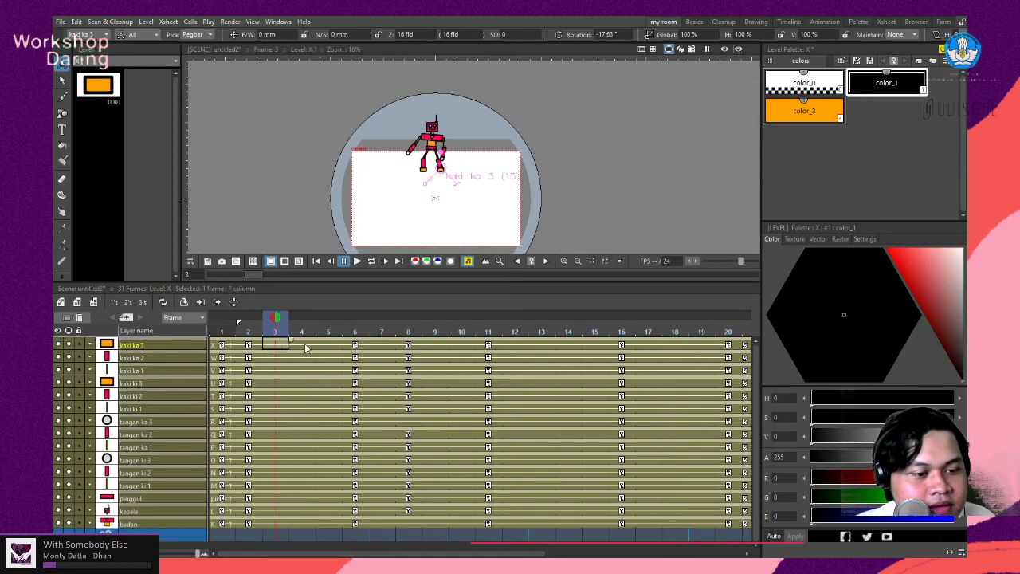
click(299, 346)
shift+click(299, 522)
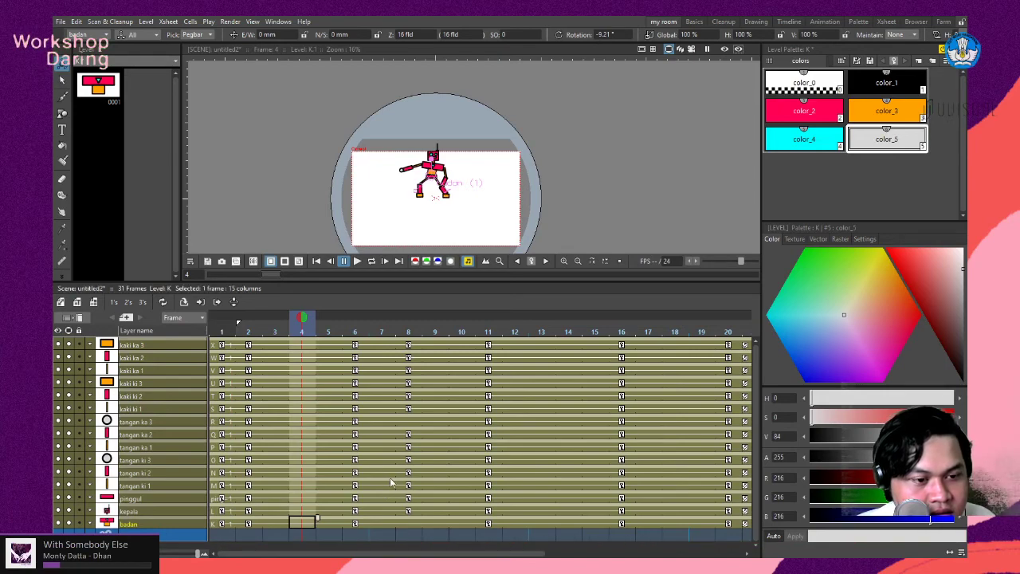
Look through the Animation, Timeline and Cleanup workspaces, viewing frame 2 on the way, and return to the "my room" workspace.
click(825, 23)
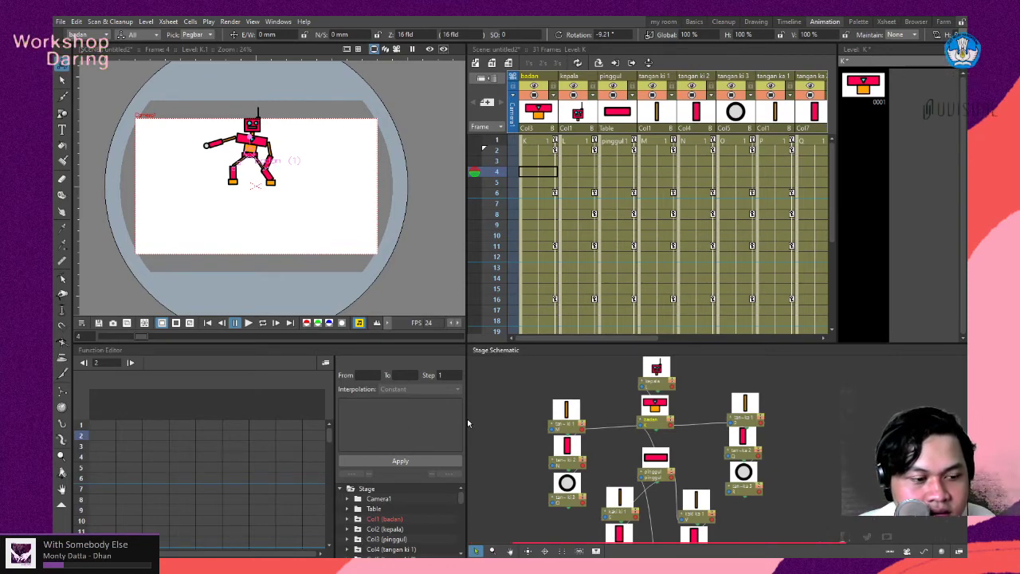
drag(465, 418, 614, 414)
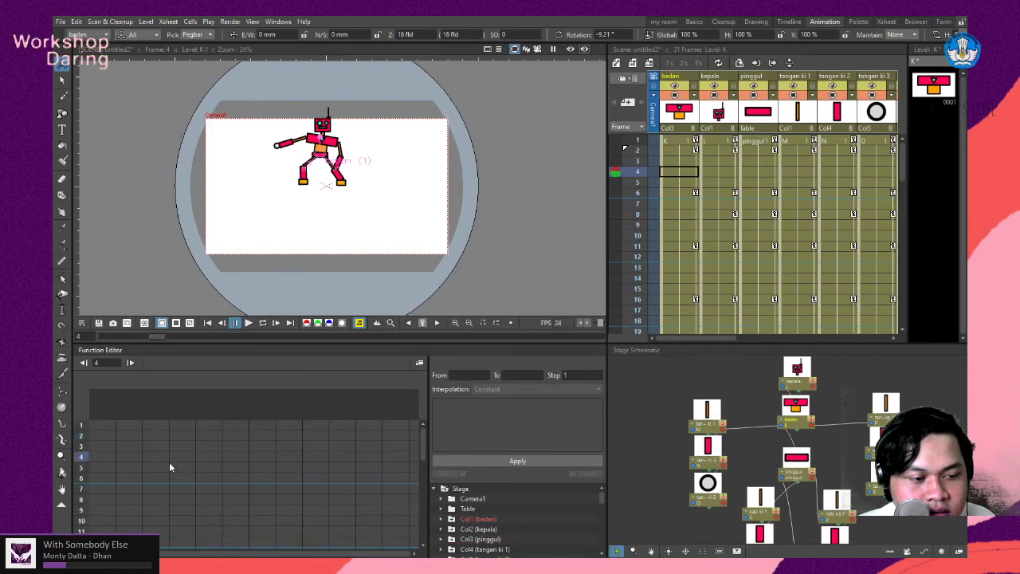
click(143, 436)
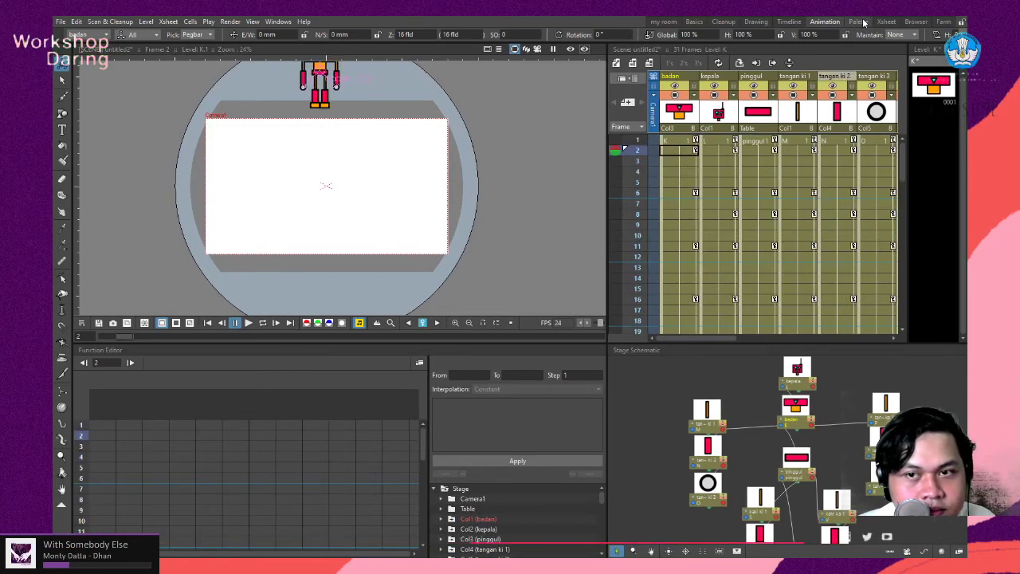
click(788, 22)
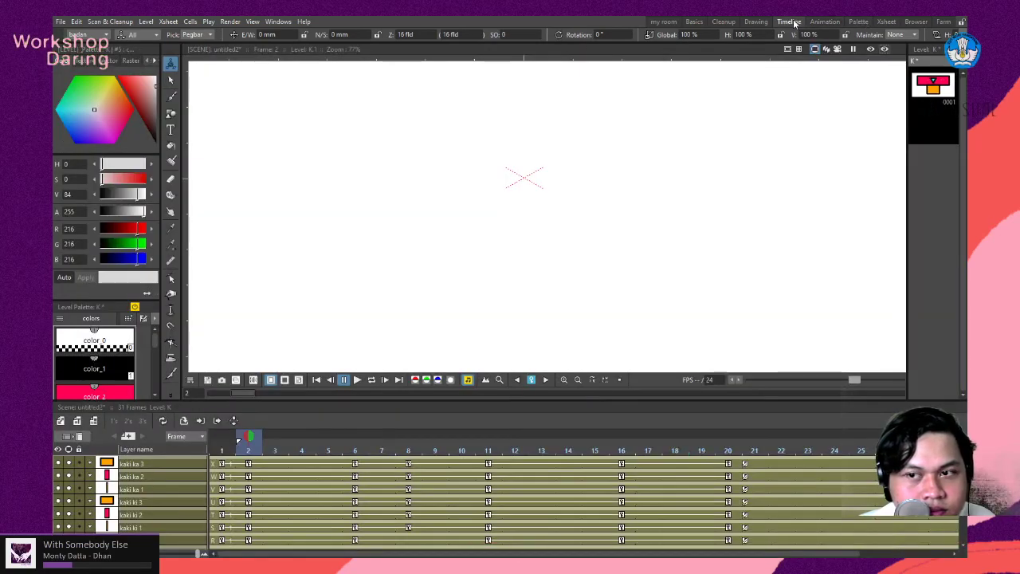
click(724, 22)
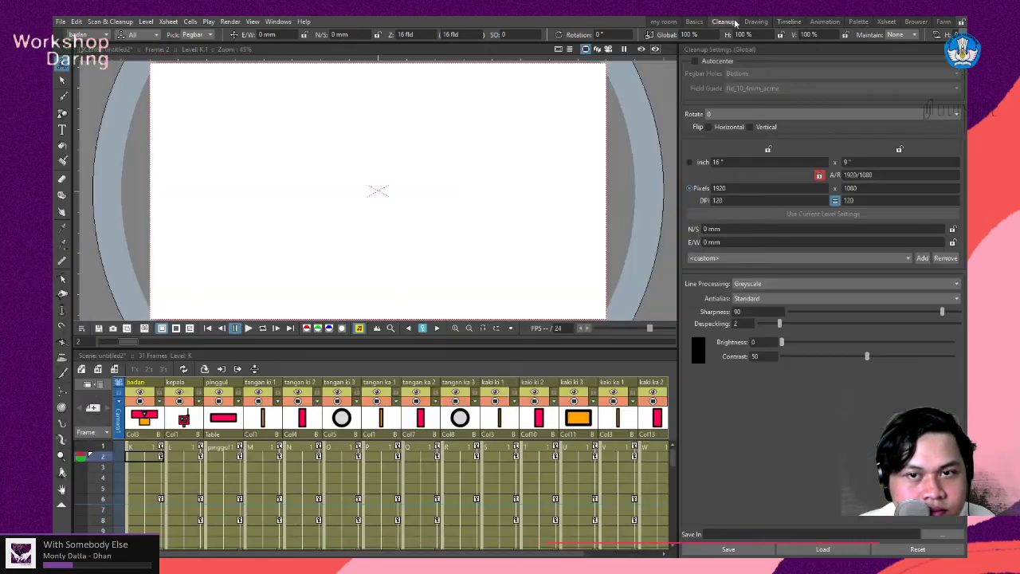
click(664, 22)
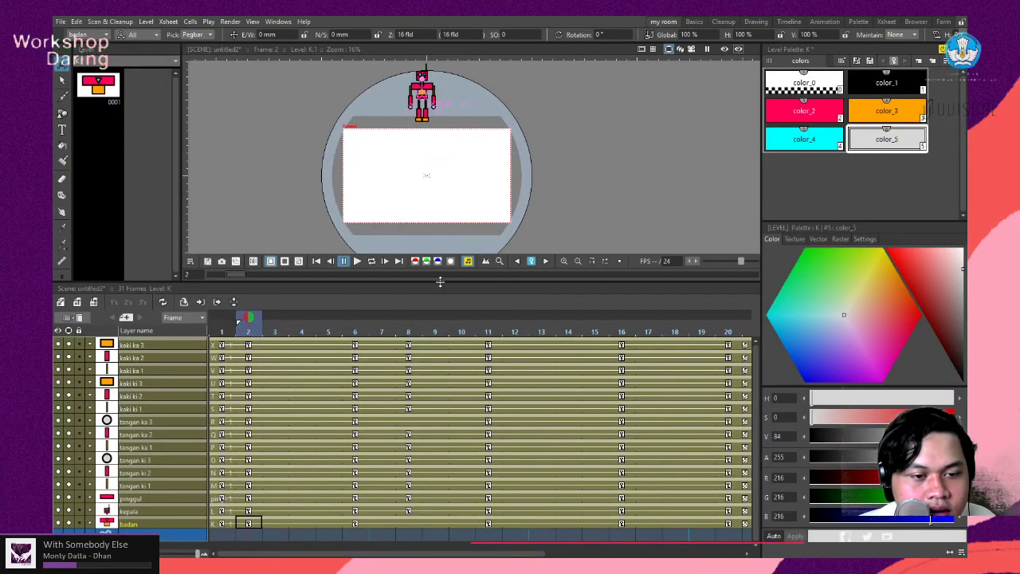
drag(440, 282, 439, 285)
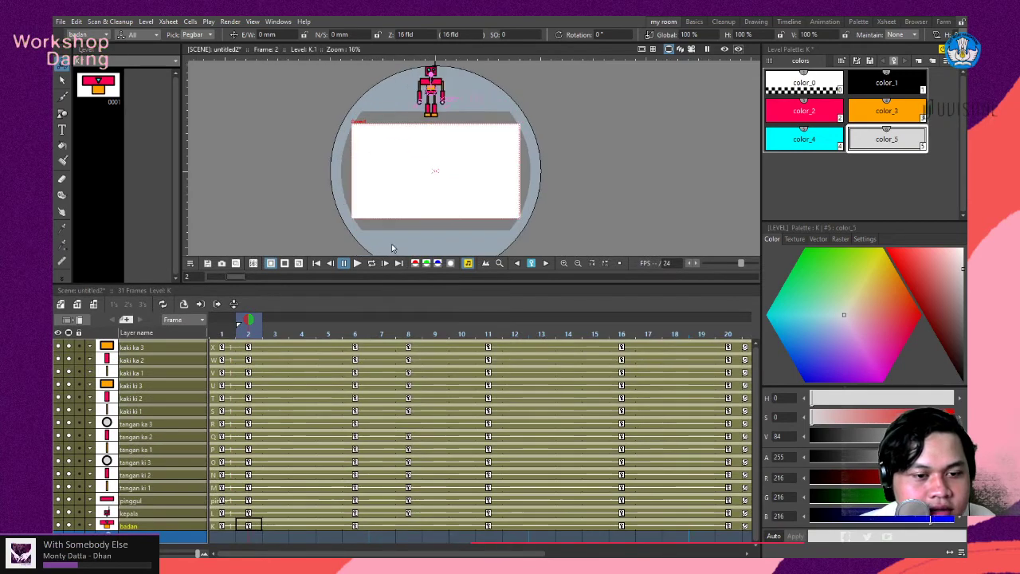
Scrub the robot animation from frame 2 to frame 40, then step back and forth between the standing poses at frames 20 to 22.
mouse_move(249, 323)
mouse_down()
mouse_move(731, 323)
mouse_move(777, 305)
mouse_up()
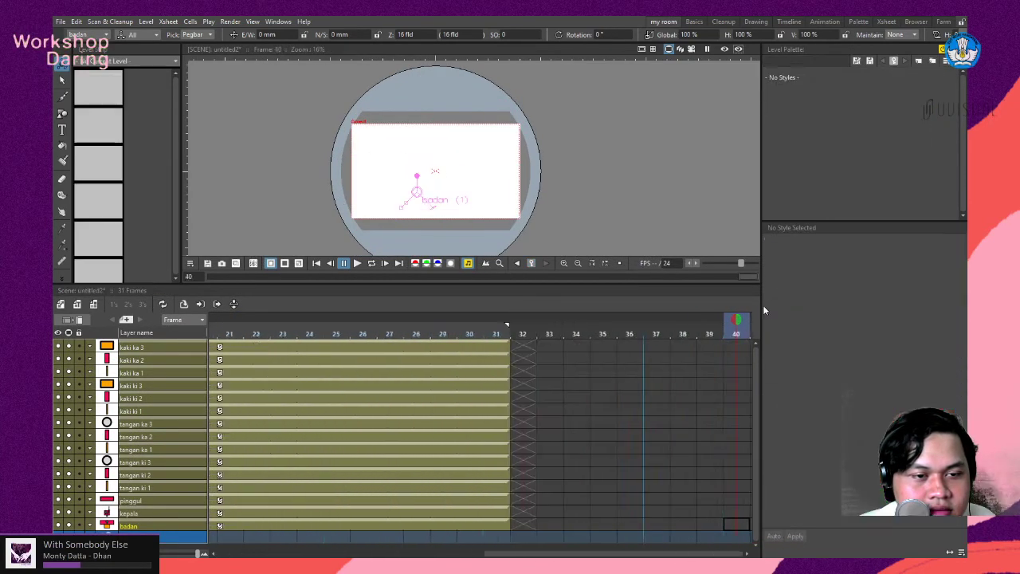
mouse_move(681, 374)
mouse_down()
mouse_move(766, 366)
mouse_move(266, 363)
mouse_up()
key(Right)
key(Right)
key(Right)
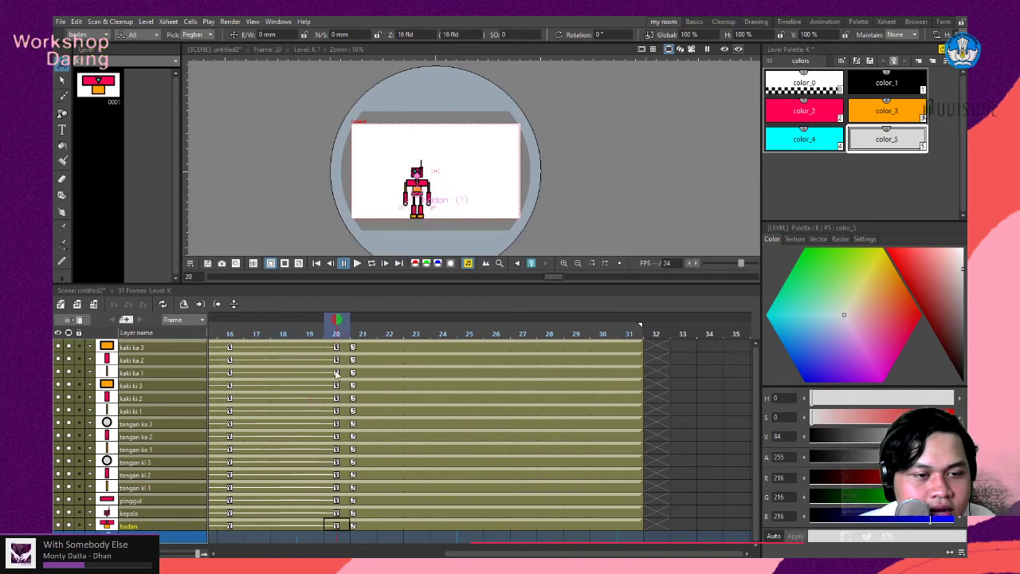
key(Left)
key(Right)
key(Right)
key(Right)
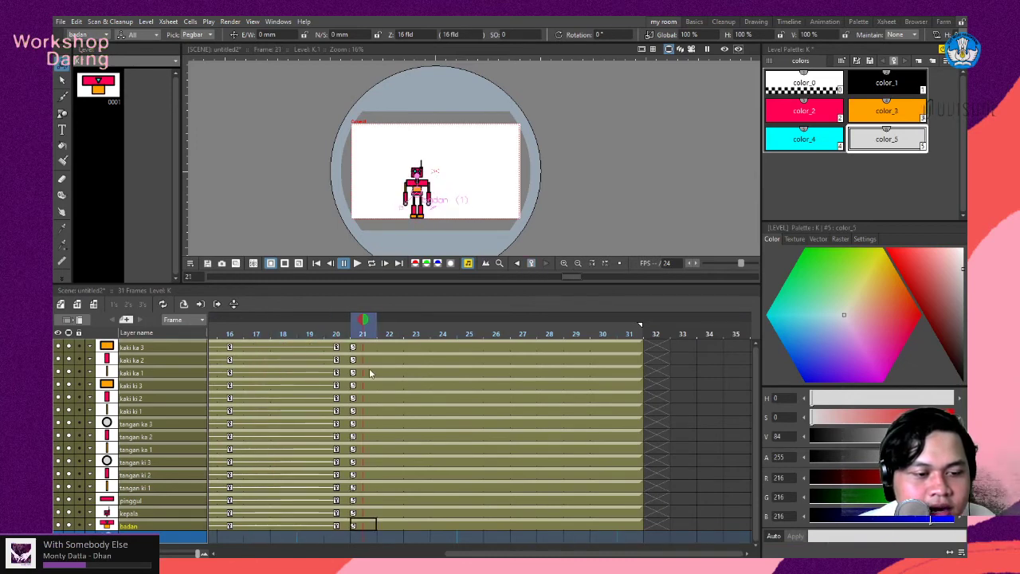
key(Left)
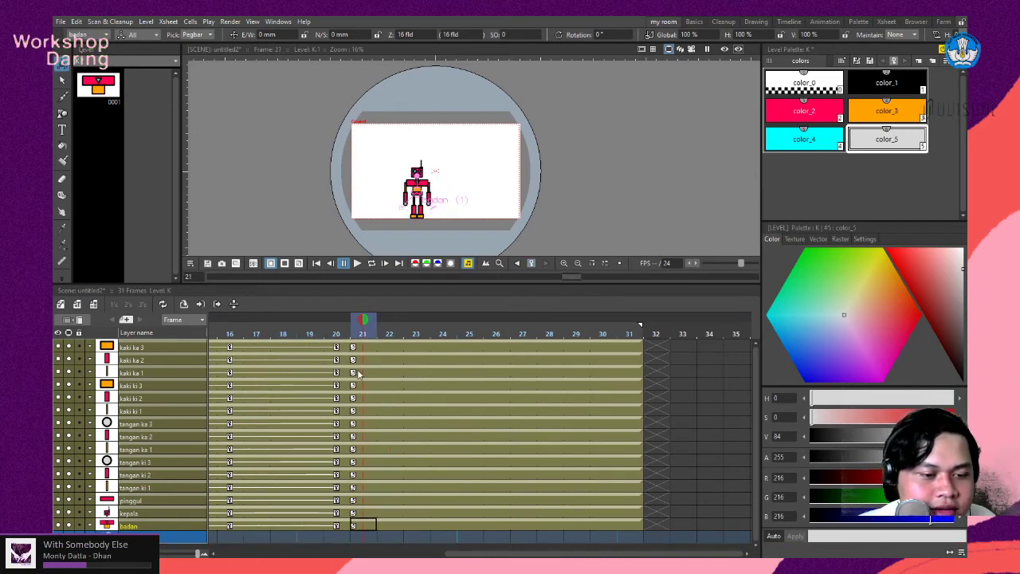
key(Right)
key(Left)
key(Right)
Tilt the robot's head on the kepala layer at frame 22 by rotating it to about 12.19°.
scroll(440, 177, up, 5)
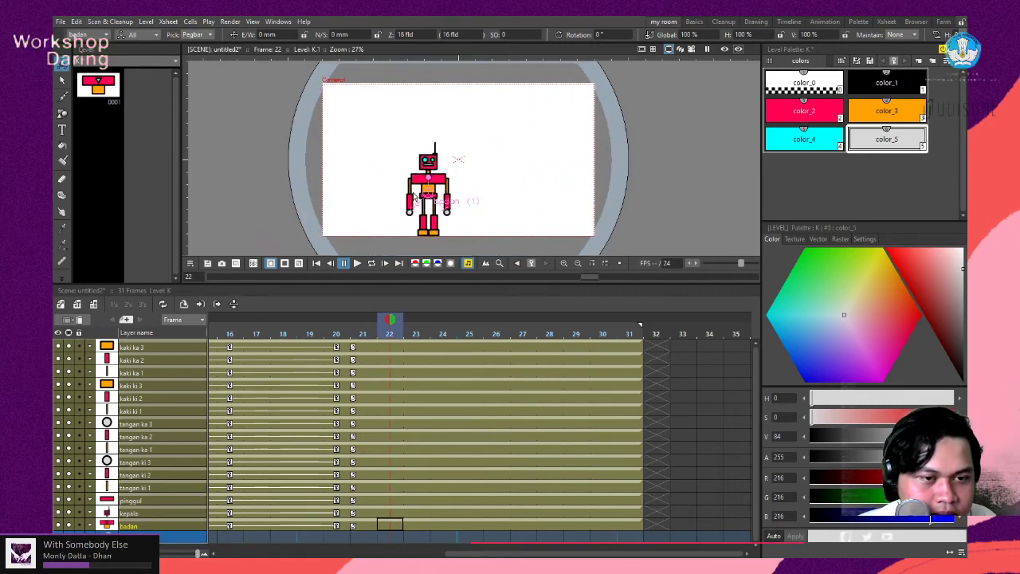
click(447, 170)
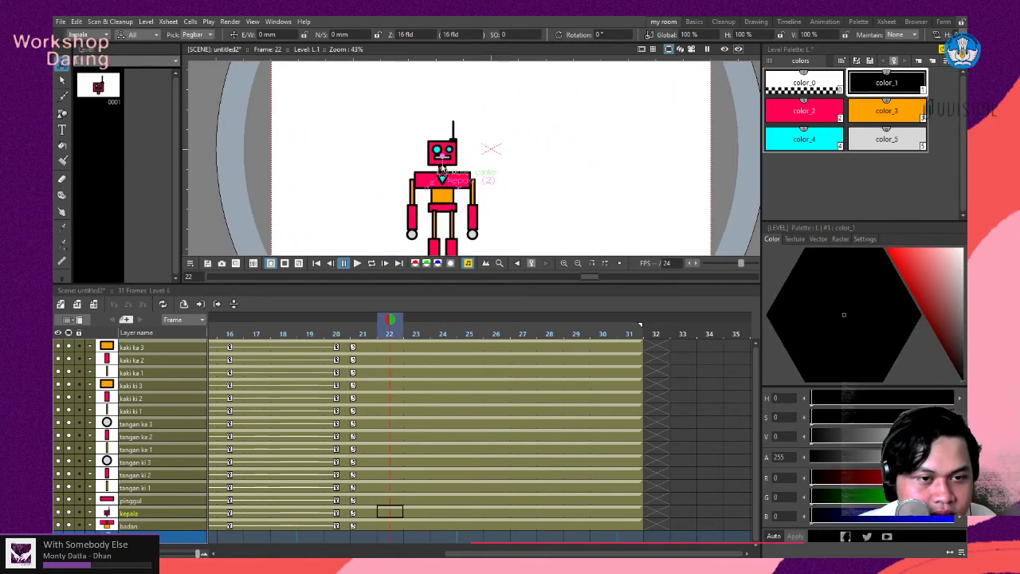
drag(441, 170, 441, 157)
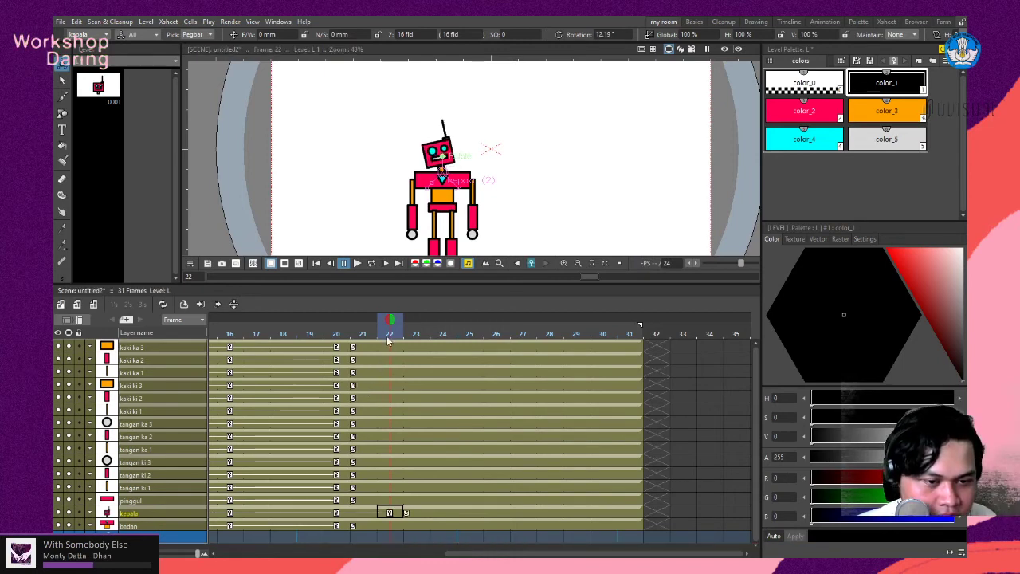
Copy kepala's frame 20 keyframe to frame 23 so the head straightens, and move the head-tilt keyframe to frame 21.
mouse_move(389, 328)
mouse_down()
mouse_move(263, 330)
mouse_move(437, 355)
mouse_up()
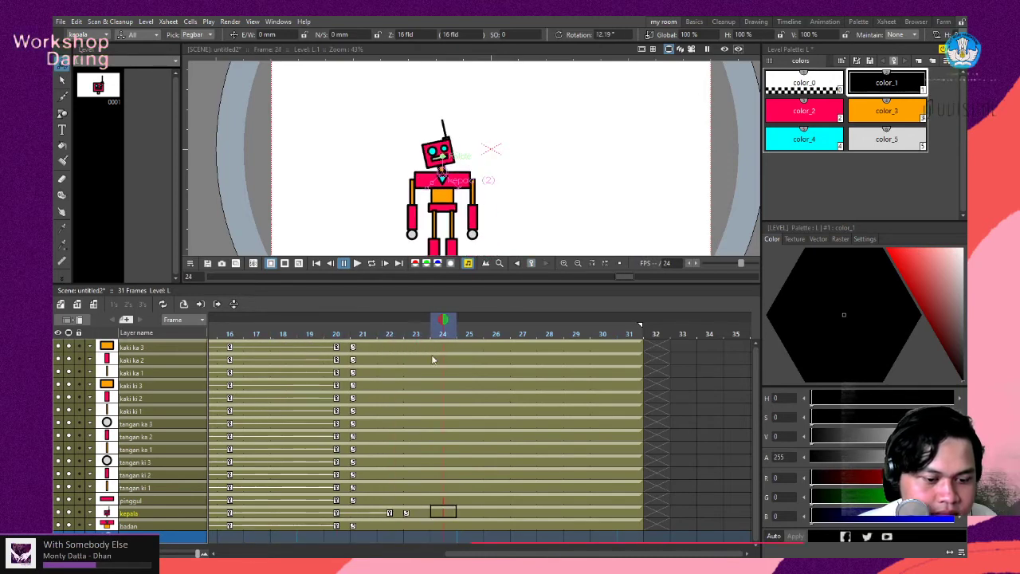
click(334, 513)
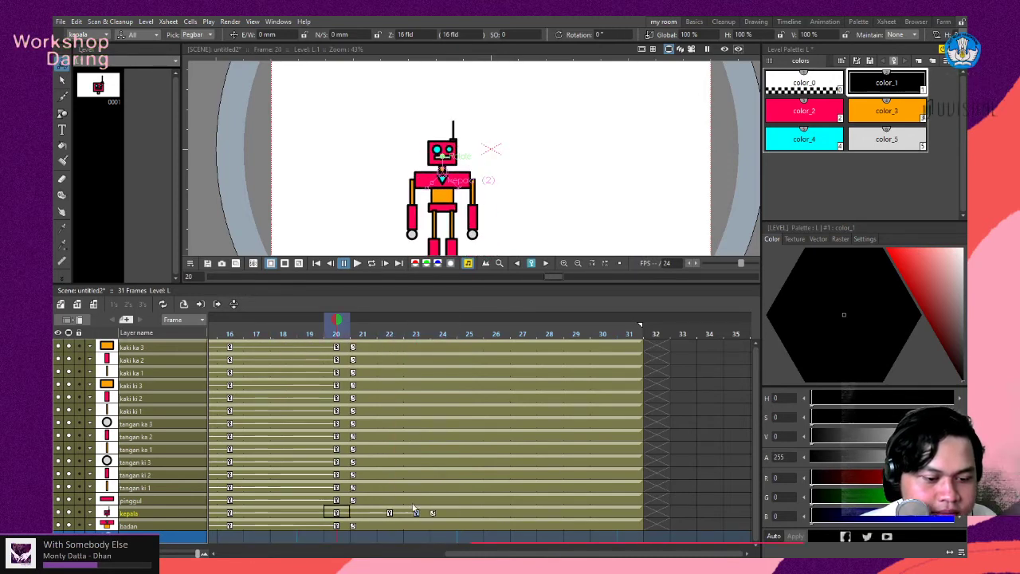
mouse_move(323, 327)
mouse_down()
mouse_move(284, 334)
mouse_move(494, 352)
mouse_move(336, 374)
mouse_move(466, 394)
mouse_up()
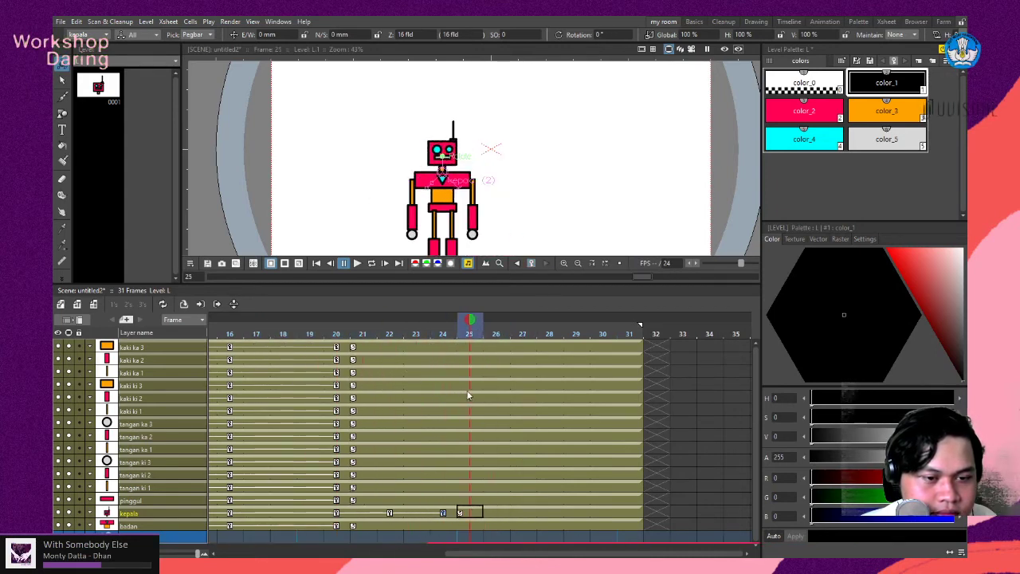
click(389, 514)
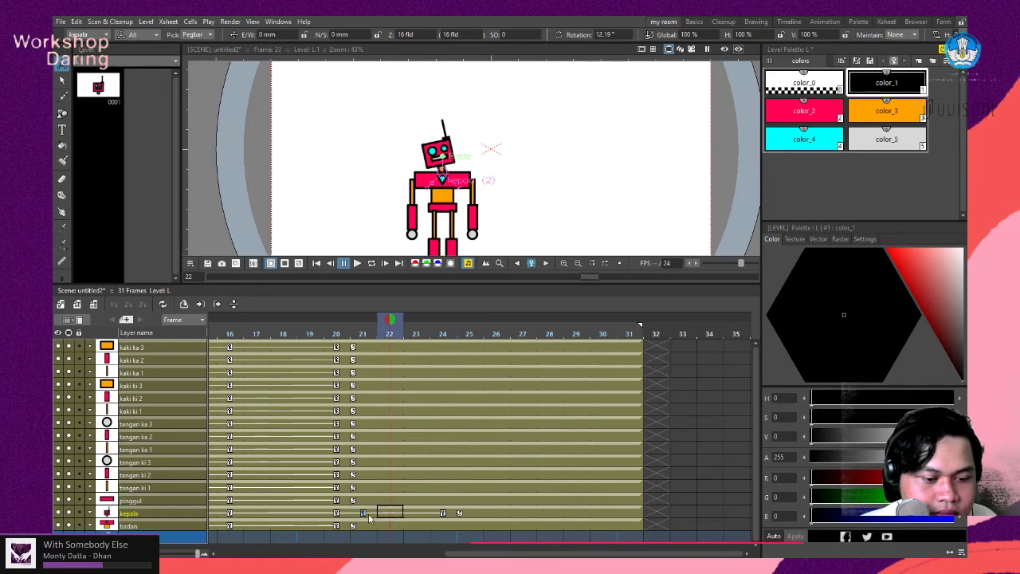
click(443, 513)
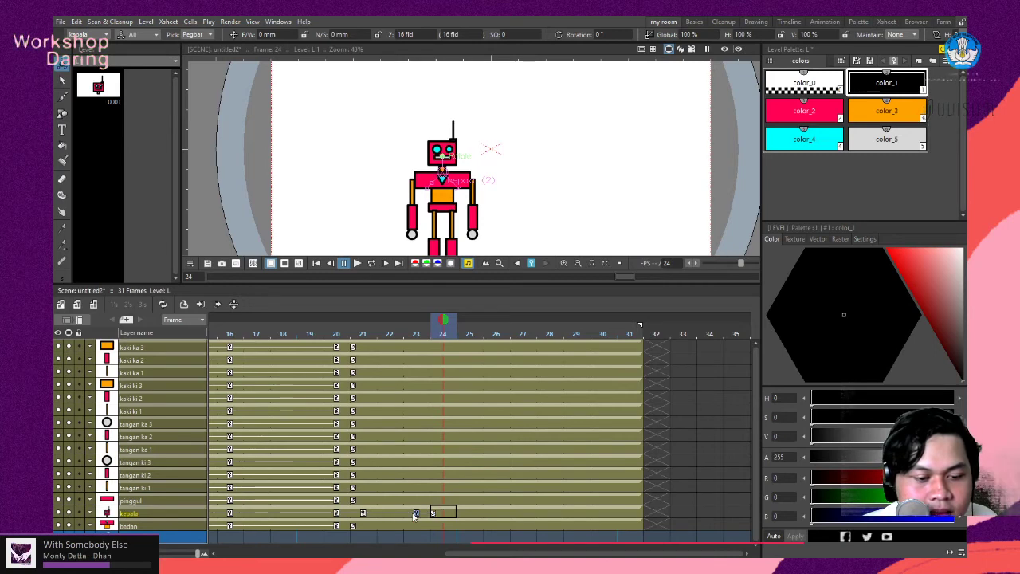
Check the timing of the head tilt on the kepala layer around frames 20 to 23, ending on frame 22.
click(415, 513)
click(362, 512)
click(495, 512)
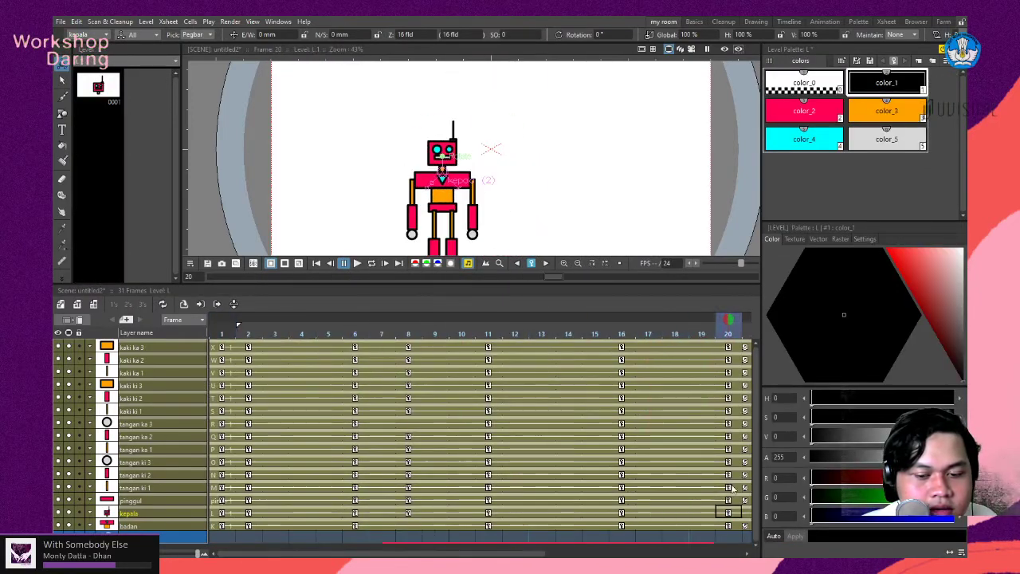
click(332, 494)
click(277, 499)
click(311, 500)
click(342, 500)
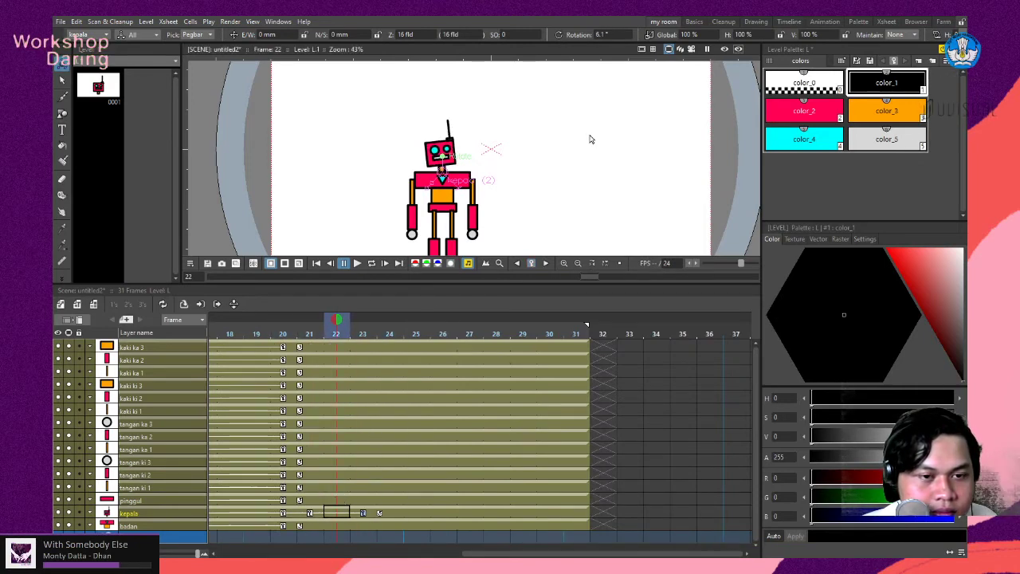
Rotate the badan layer to about 6.5° at frame 22 and copy its frame 20 keyframe to frame 24 to straighten the torso.
click(469, 182)
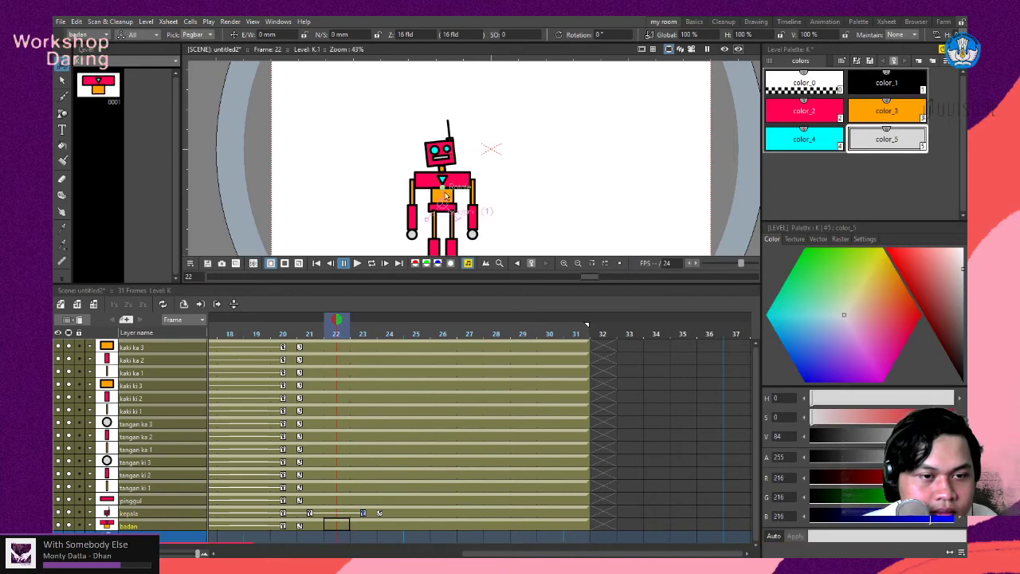
drag(443, 194, 443, 193)
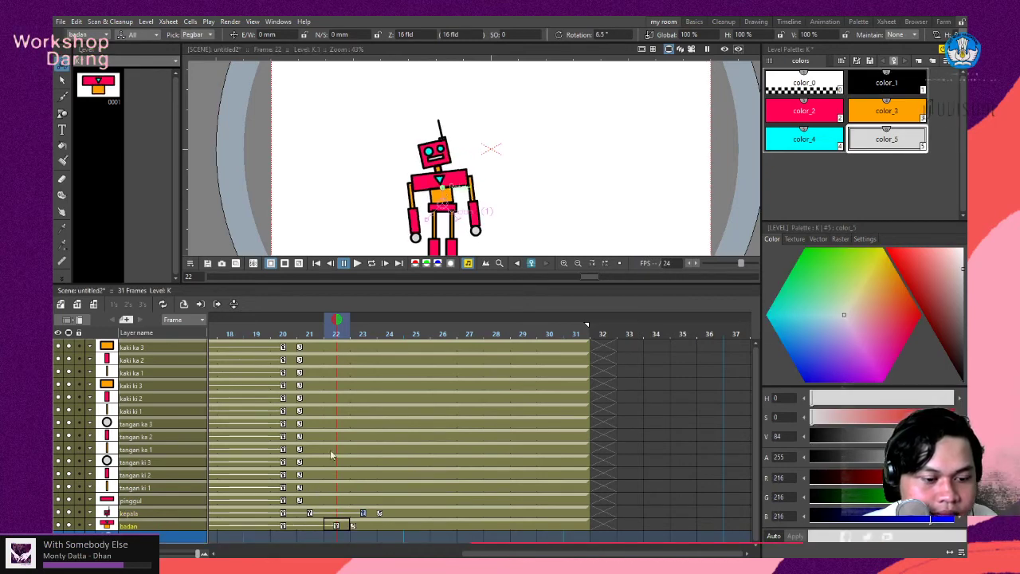
drag(338, 322, 386, 396)
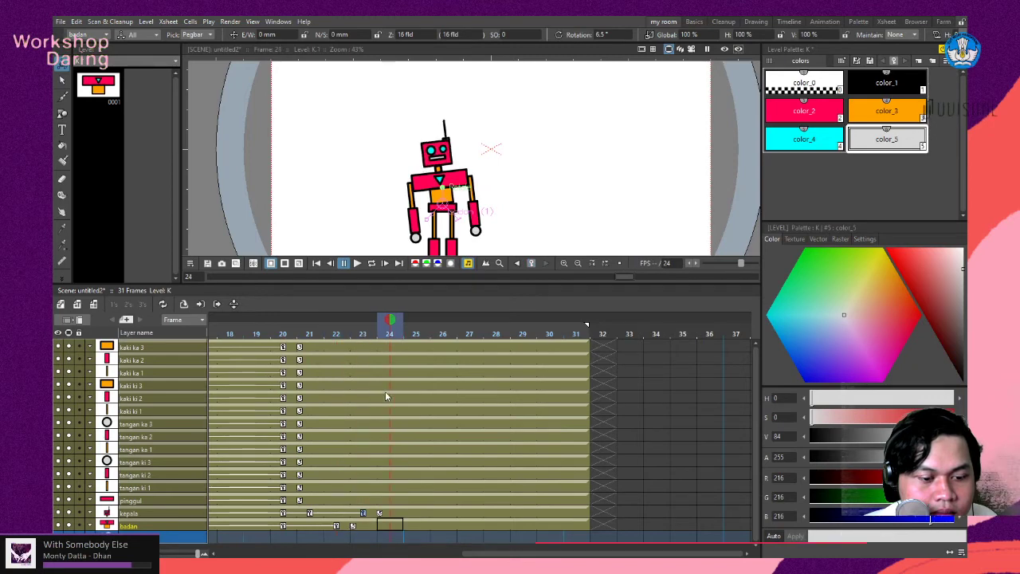
click(284, 526)
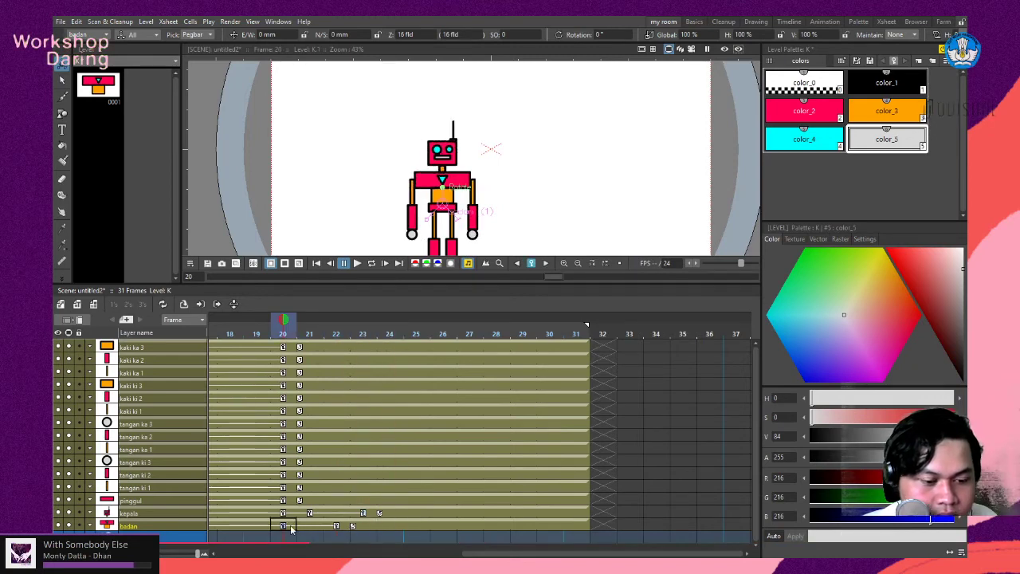
drag(287, 323, 410, 378)
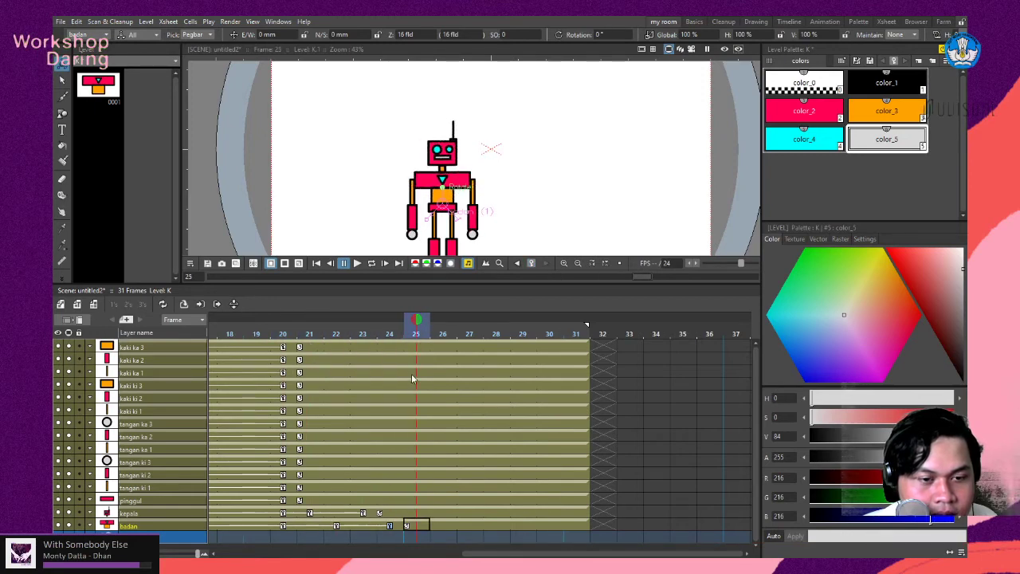
Swing both upper arms at frame 25, rotating tangan ki 1 to about -6.97° and tangan ka 1 to about -6.26°.
click(414, 167)
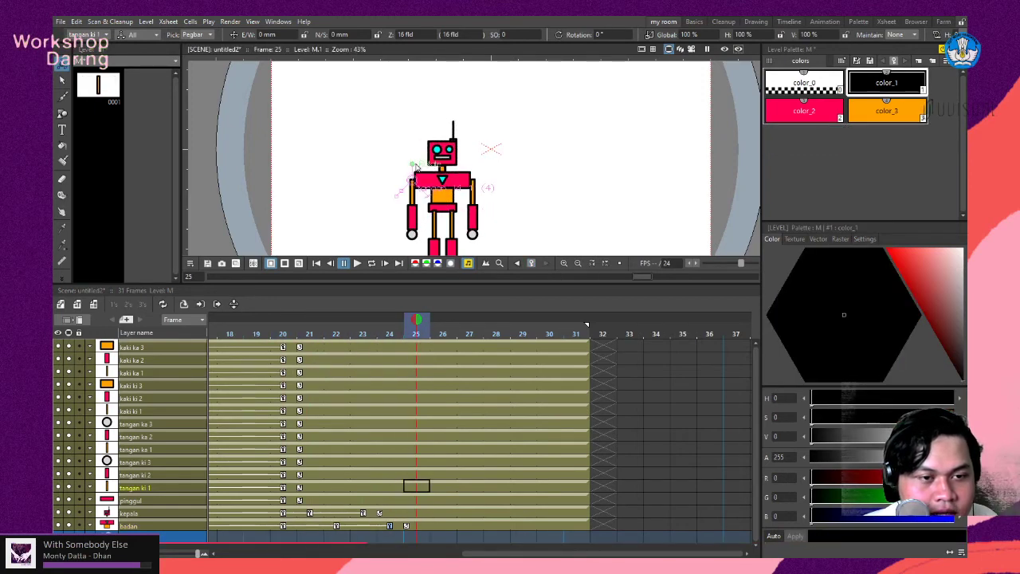
drag(412, 165, 421, 168)
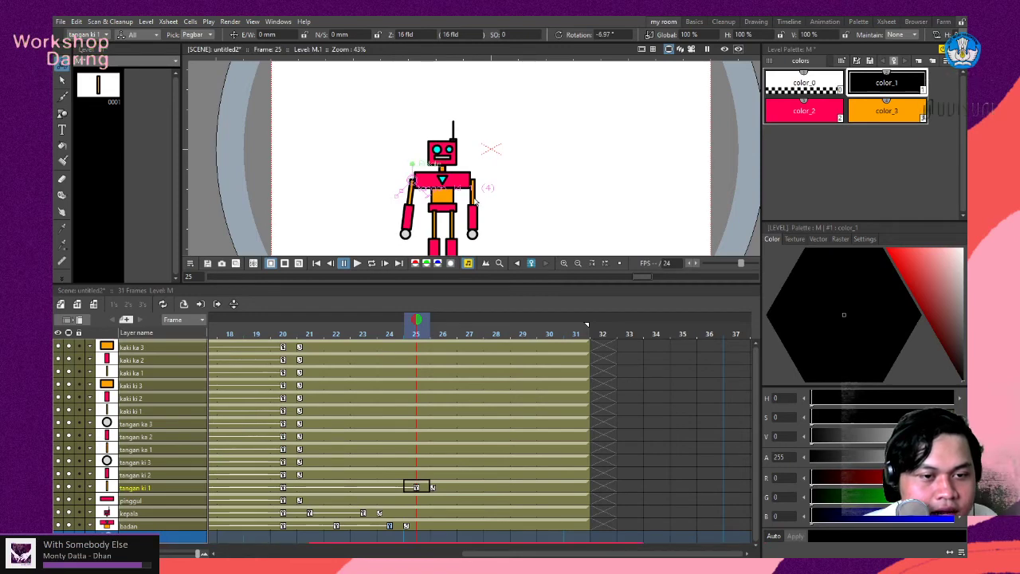
click(473, 173)
drag(473, 170, 476, 174)
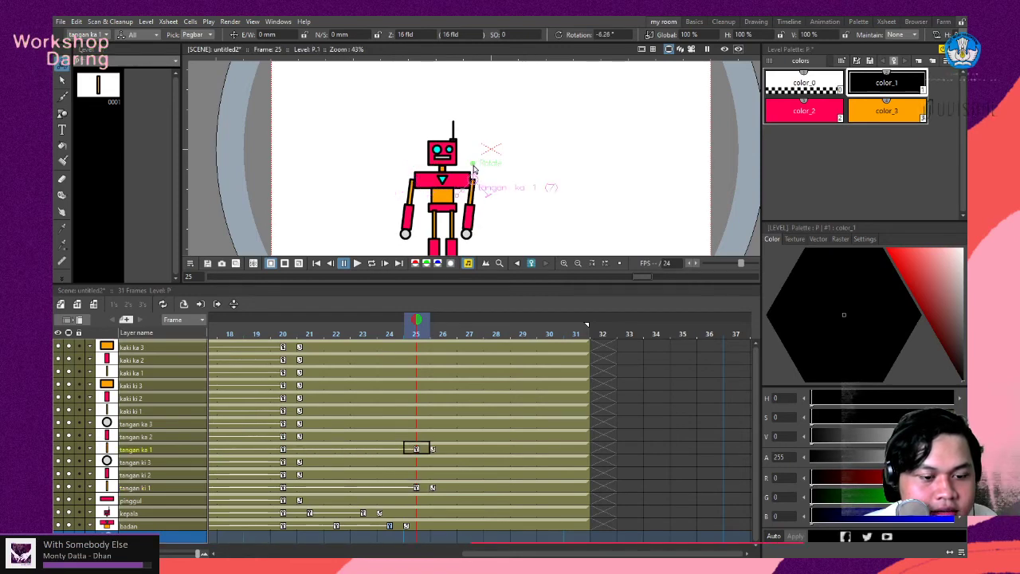
Copy the frame 20 keyframes of tangan ka 1 and pinggul to frame 27.
drag(421, 327, 462, 353)
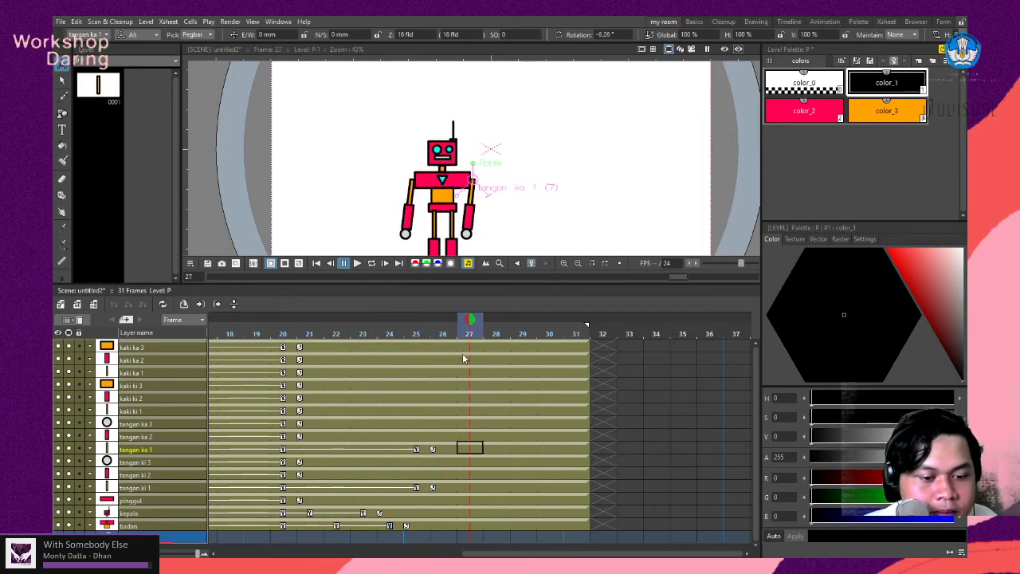
click(283, 449)
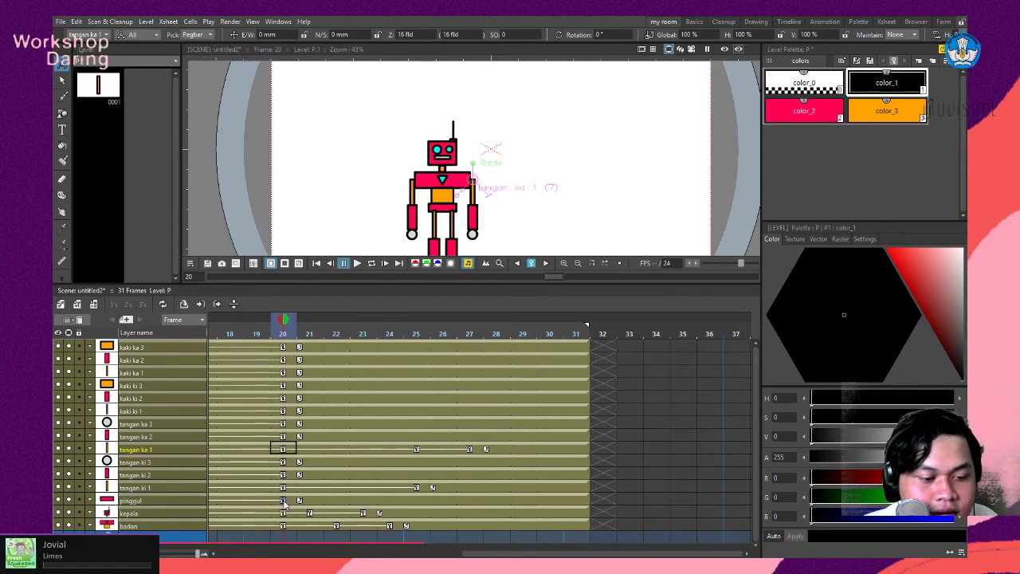
drag(284, 501, 459, 500)
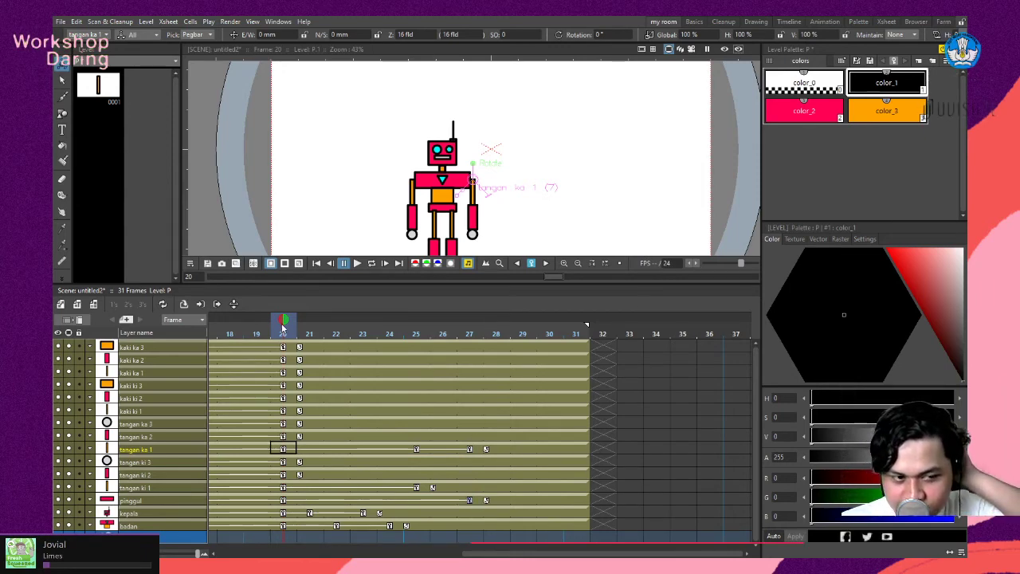
Remove the mistaken frame 27 keyframe from pinggul and copy the frame 20 keyframe of tangan ki 1 to frame 27.
drag(300, 327, 467, 378)
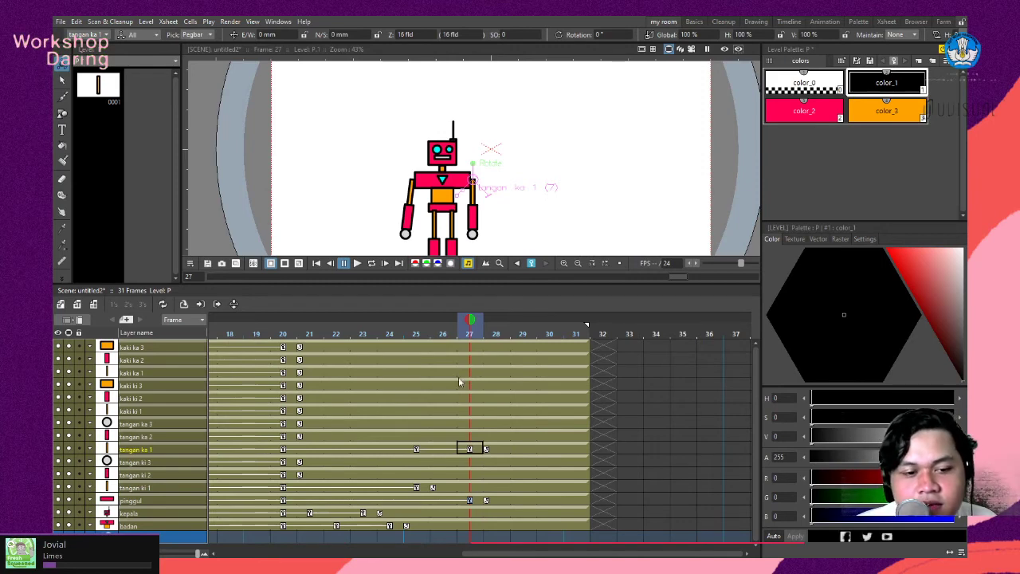
drag(479, 314, 469, 340)
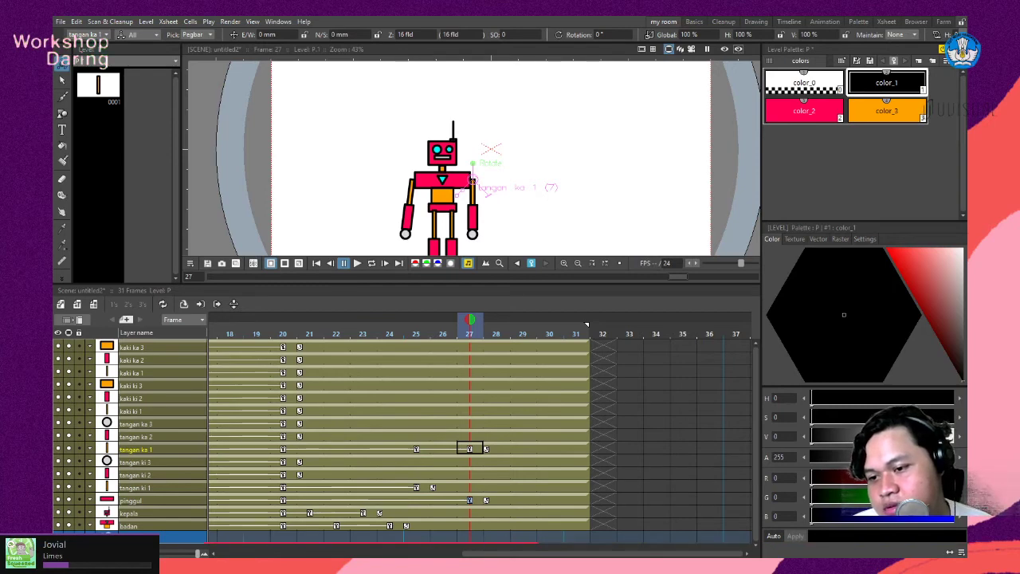
scroll(610, 220, down, 2)
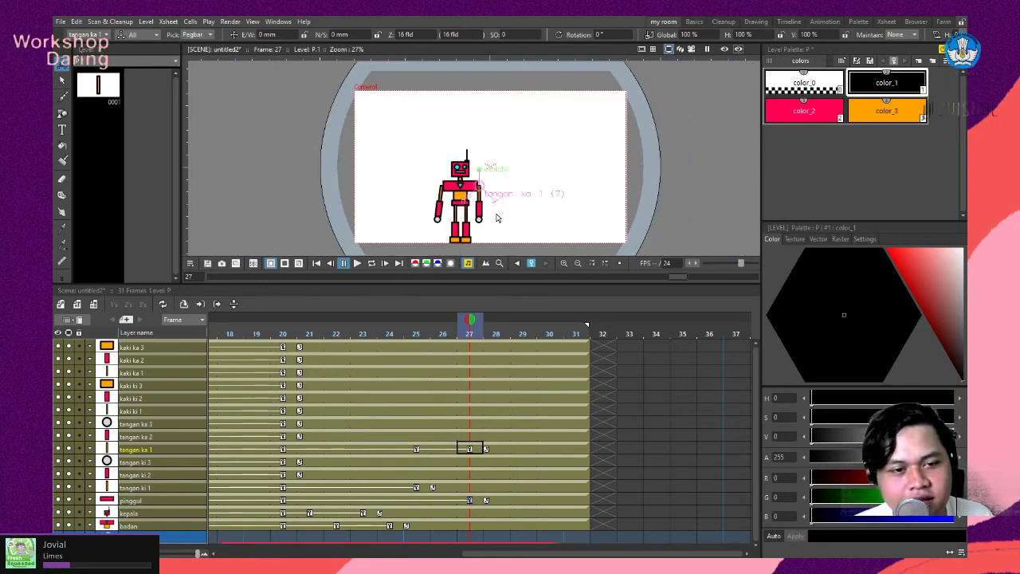
scroll(610, 221, up, 2)
scroll(473, 199, down, 3)
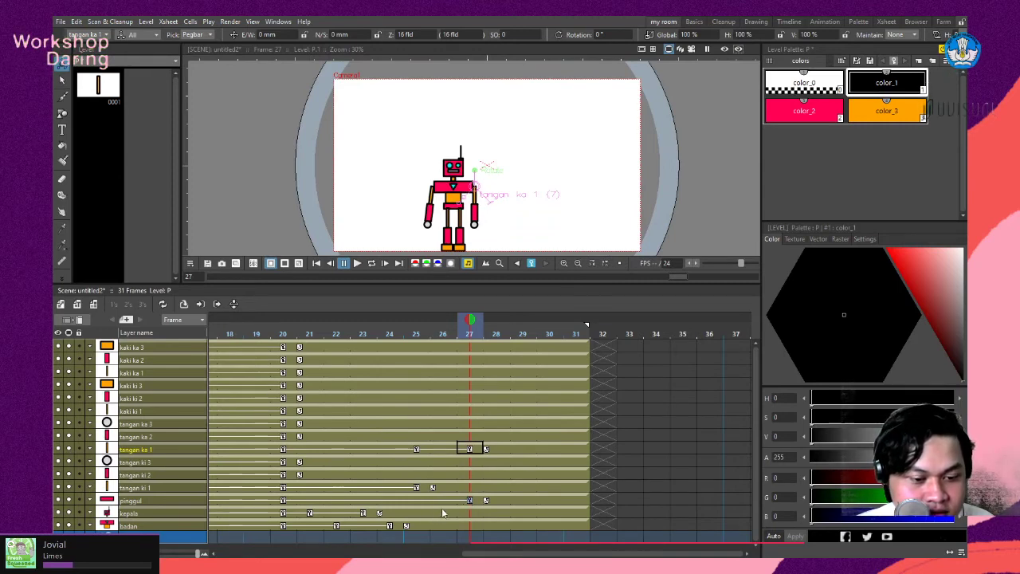
click(283, 492)
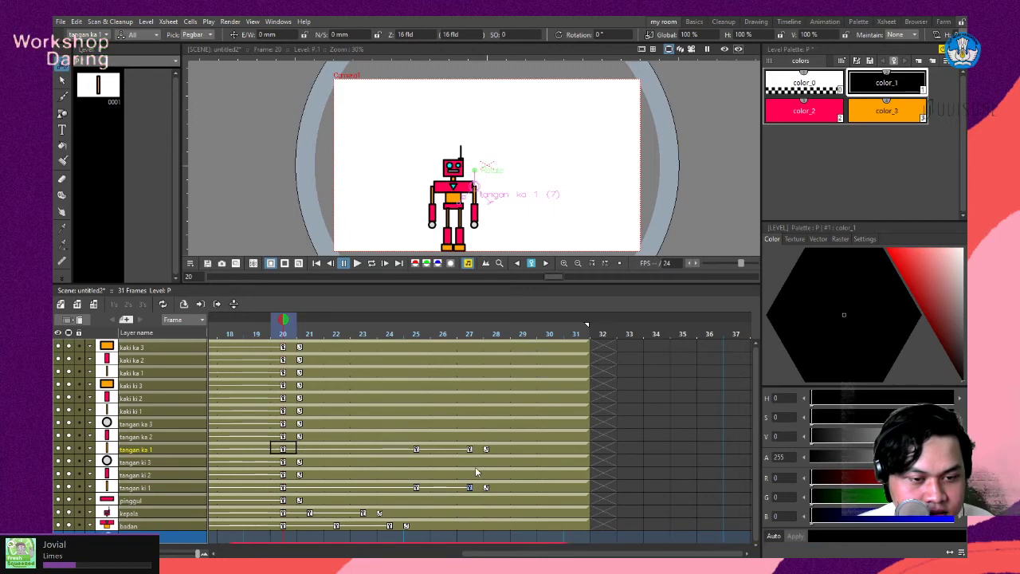
Play the whole robot animation from frame 1 in a loop to review the landing and settling motion.
mouse_move(285, 323)
mouse_down()
mouse_move(547, 326)
mouse_move(262, 363)
mouse_move(570, 377)
mouse_move(548, 387)
mouse_move(283, 391)
mouse_move(114, 453)
mouse_up()
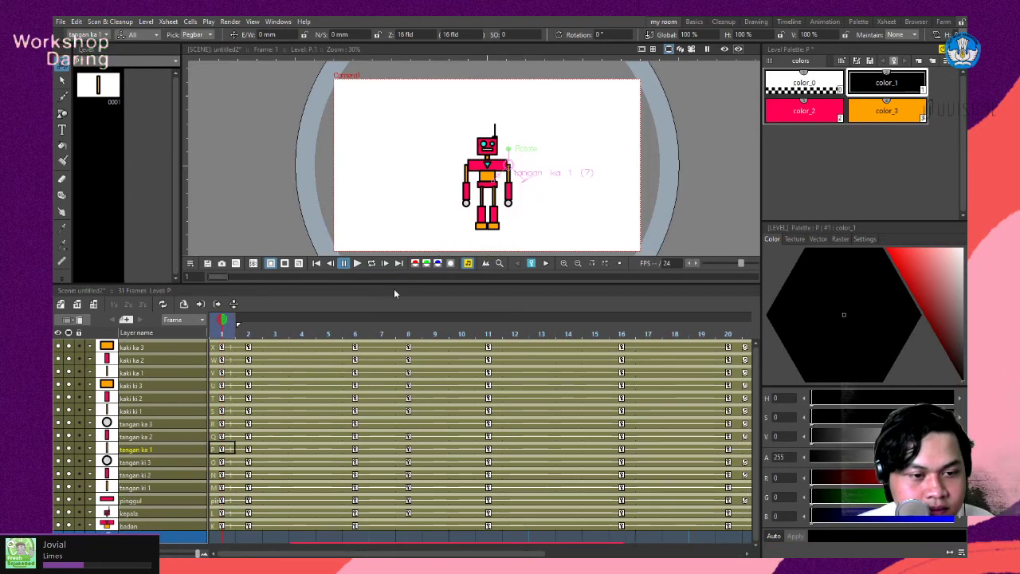
click(361, 264)
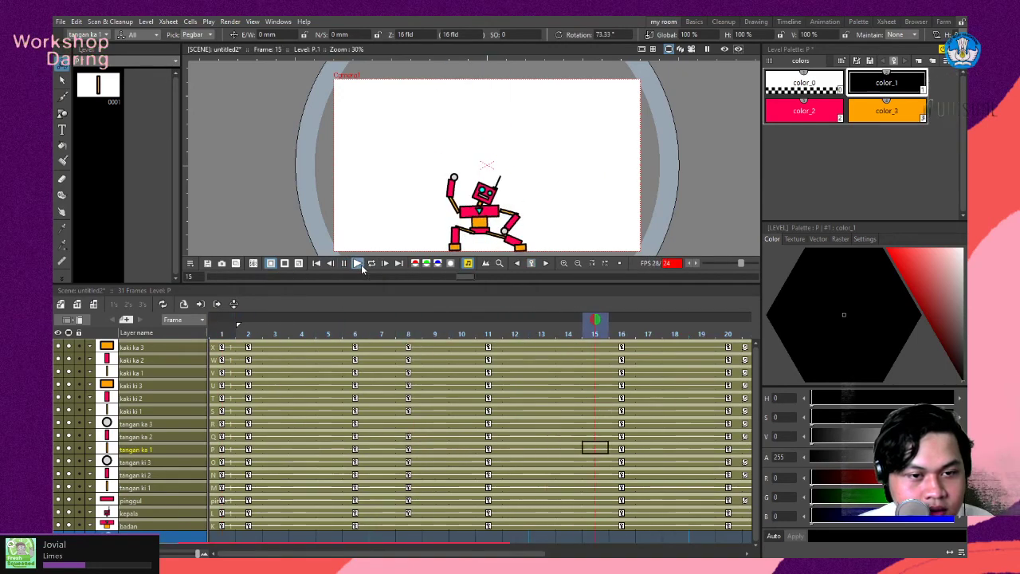
click(372, 263)
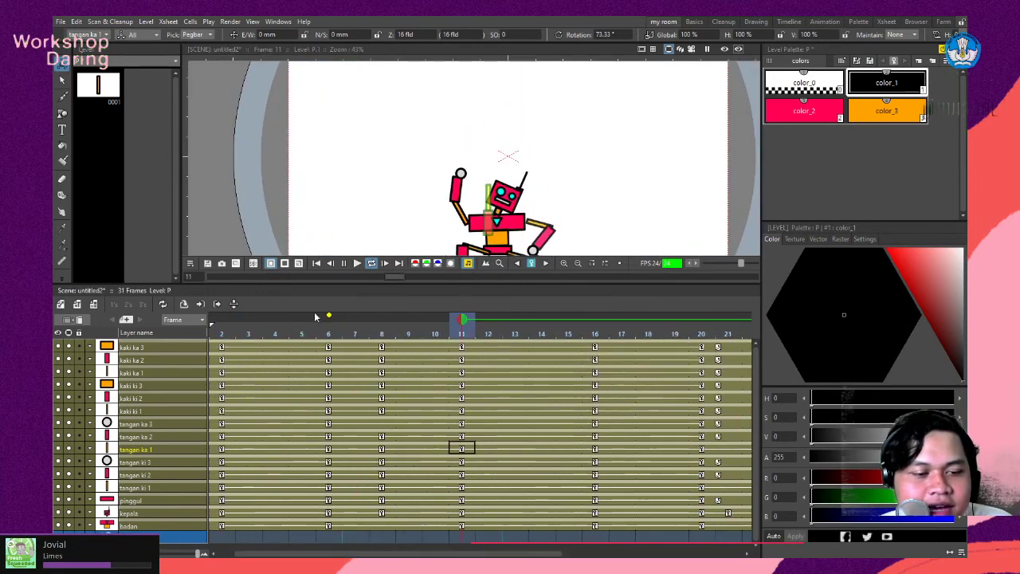
key(p)
Check the final arm settling frame by frame around frame 27 at the end of the animation.
drag(741, 322, 800, 315)
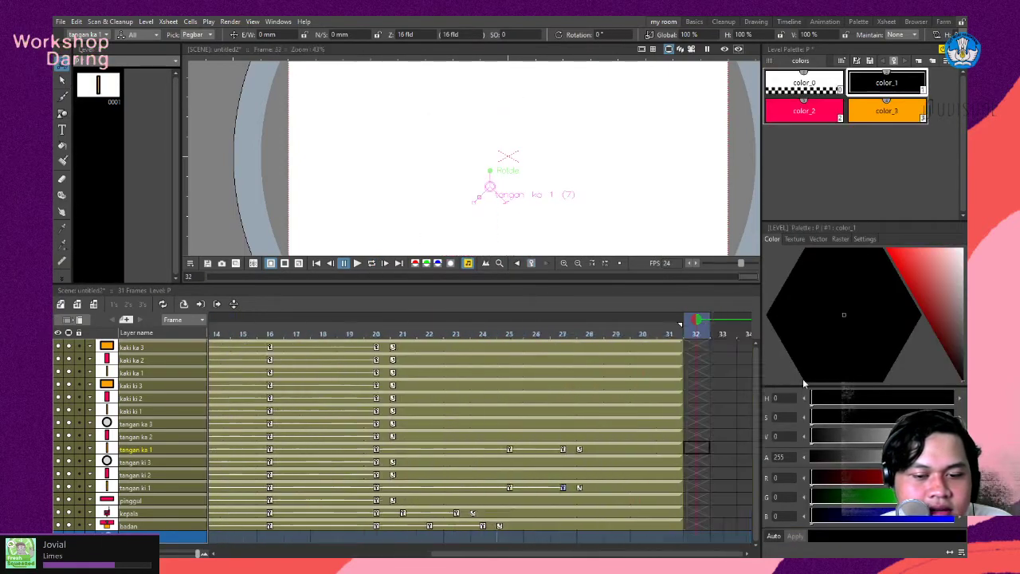
drag(285, 322, 683, 322)
key(Left)
key(Left)
key(Left)
key(Left)
key(Left)
key(Right)
key(Right)
key(Right)
key(Right)
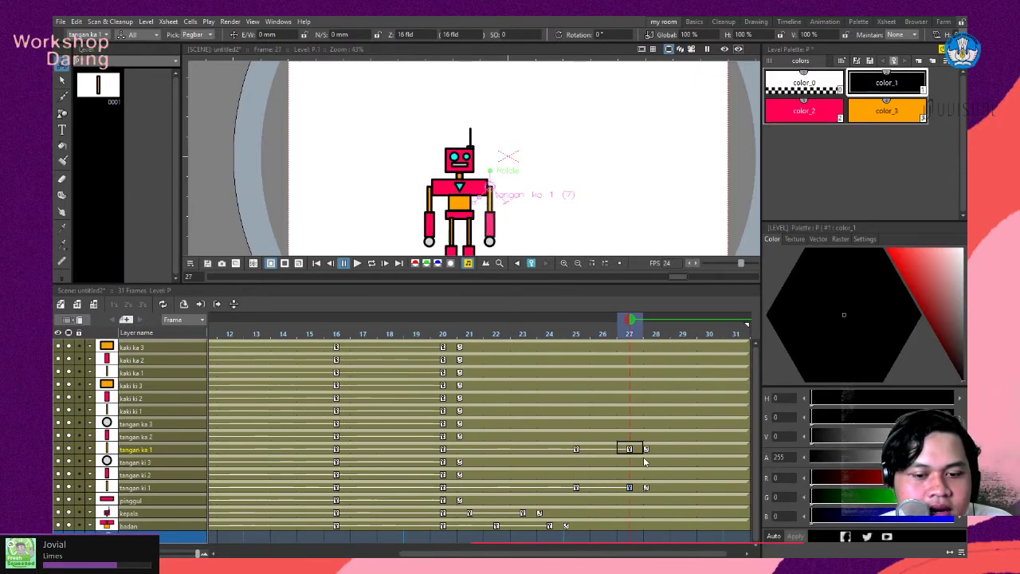
Inspect the robot's face close up and its full standing pose at frame 28.
scroll(454, 214, up, 5)
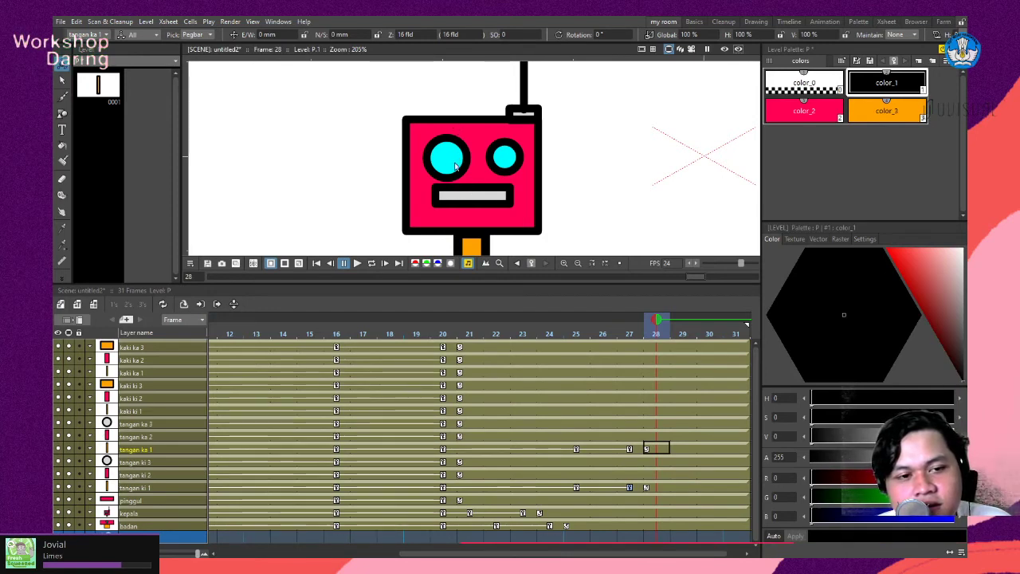
scroll(451, 140, down, 3)
scroll(453, 163, up, 2)
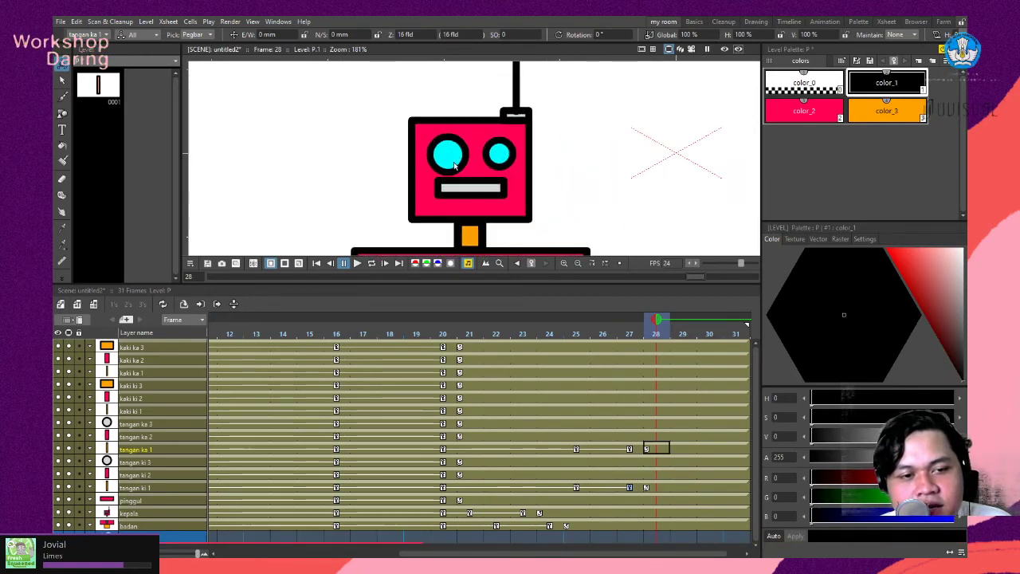
scroll(458, 168, up, 3)
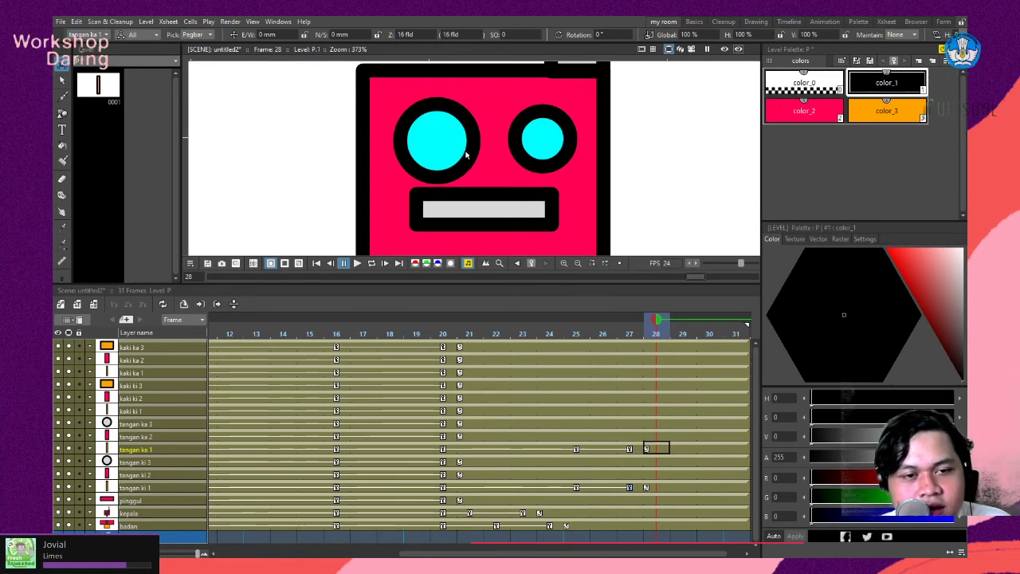
scroll(468, 156, down, 4)
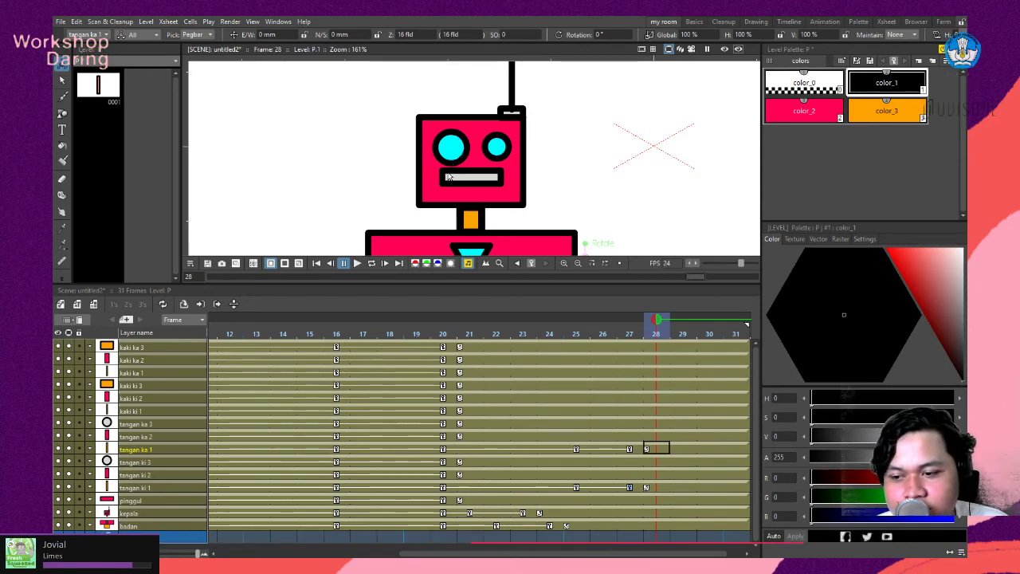
scroll(449, 176, down, 5)
scroll(449, 176, down, 6)
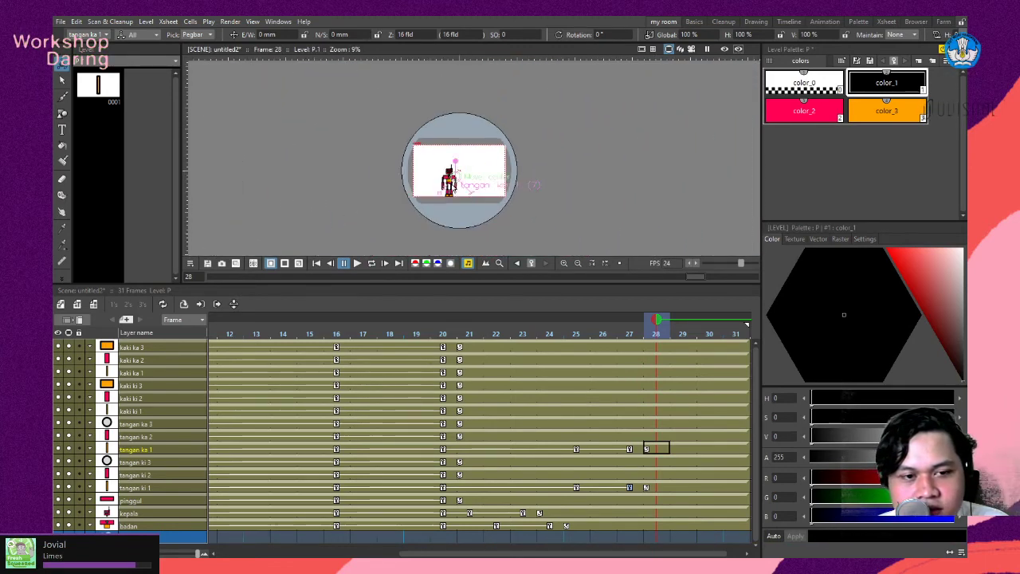
scroll(451, 184, up, 4)
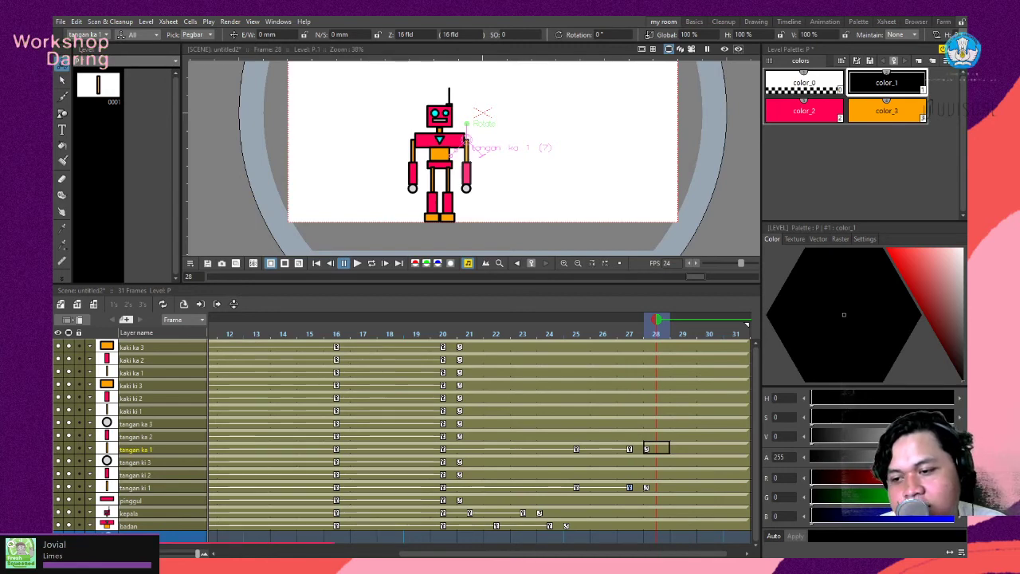
scroll(556, 215, down, 2)
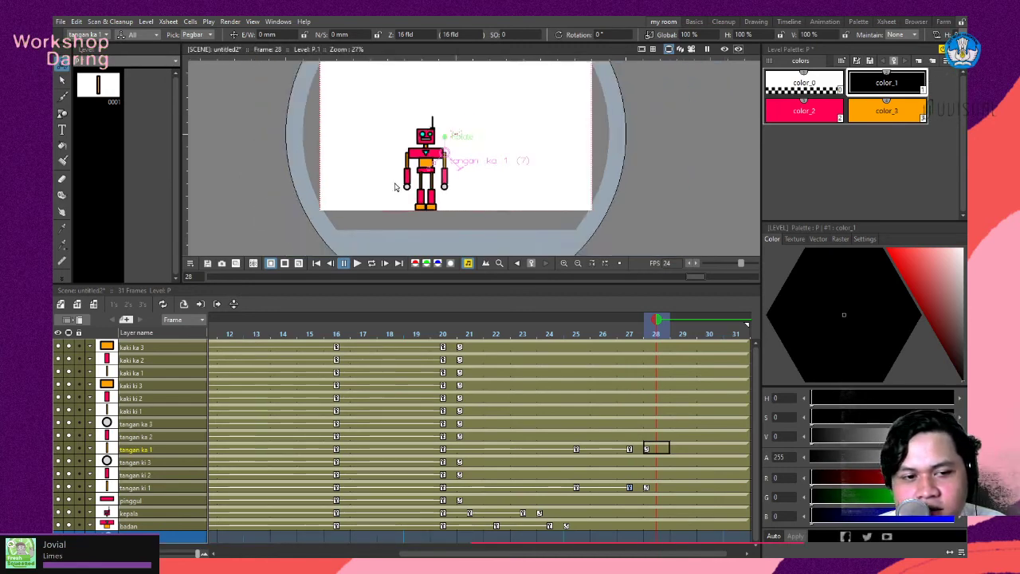
scroll(451, 193, up, 2)
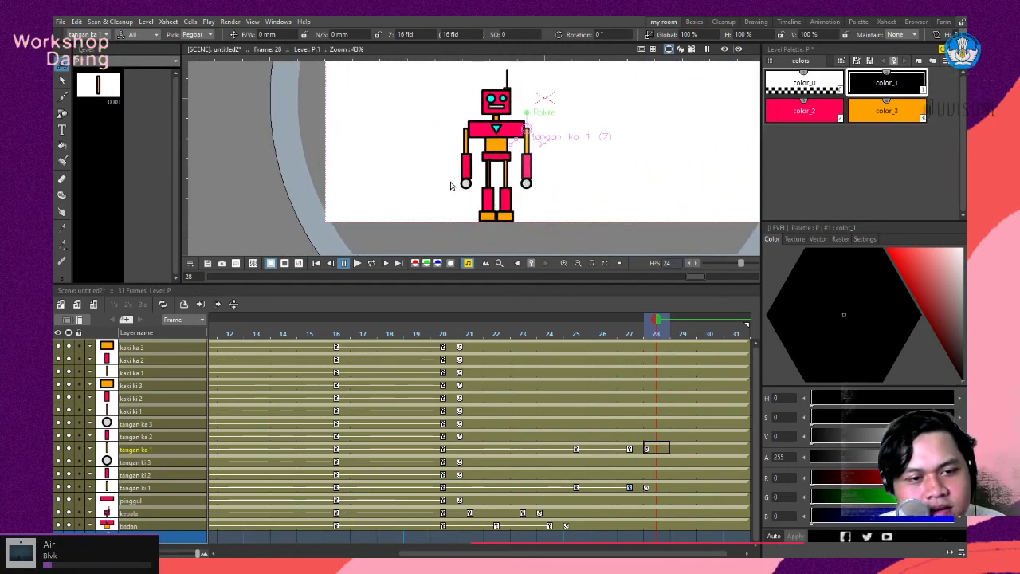
scroll(450, 176, down, 3)
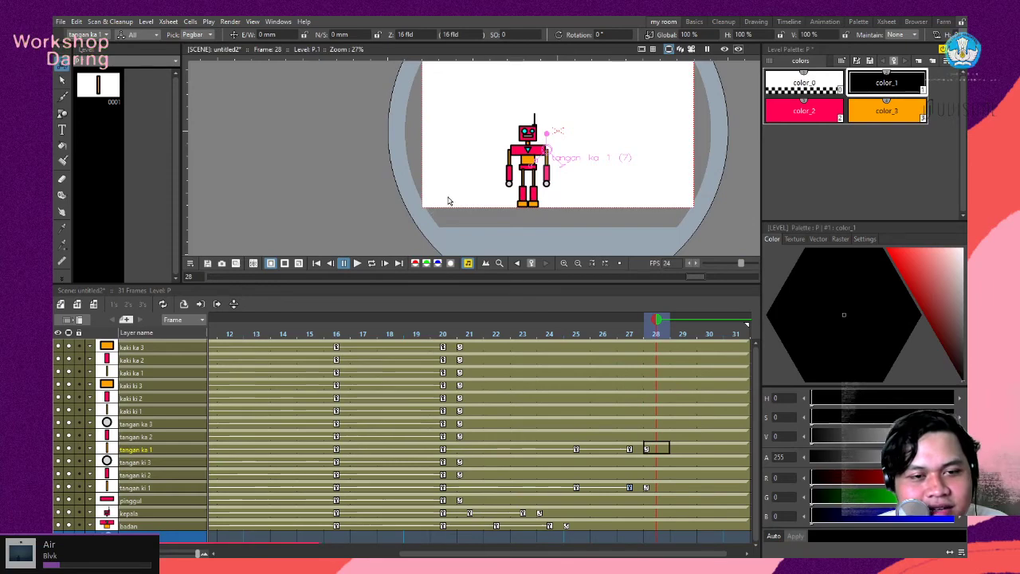
drag(446, 200, 432, 197)
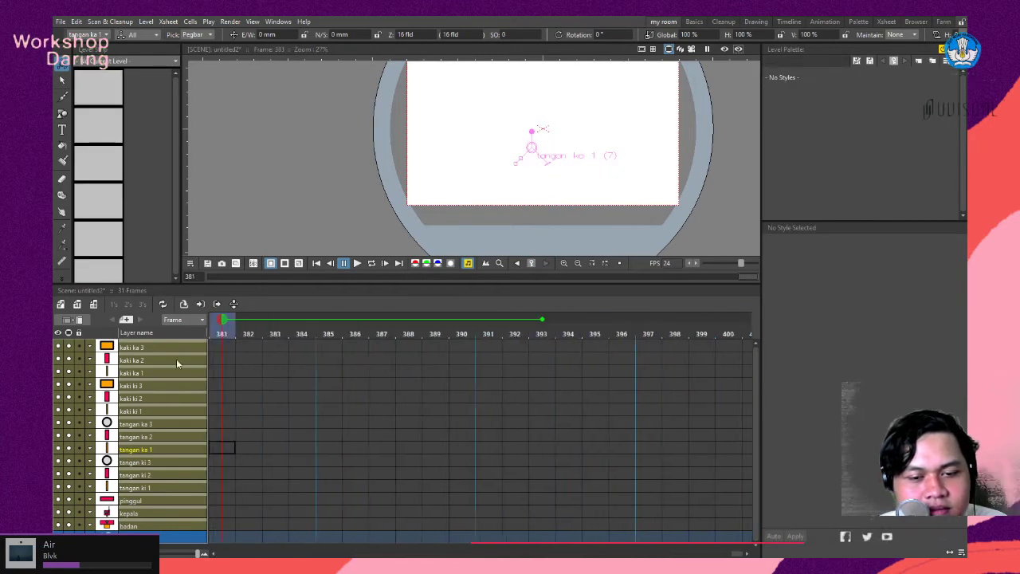
Review the drop and crouched landing poses by scrubbing between frames 3 and 13.
mouse_move(542, 320)
mouse_down()
mouse_move(223, 320)
mouse_move(319, 320)
mouse_move(259, 341)
mouse_move(459, 343)
mouse_up()
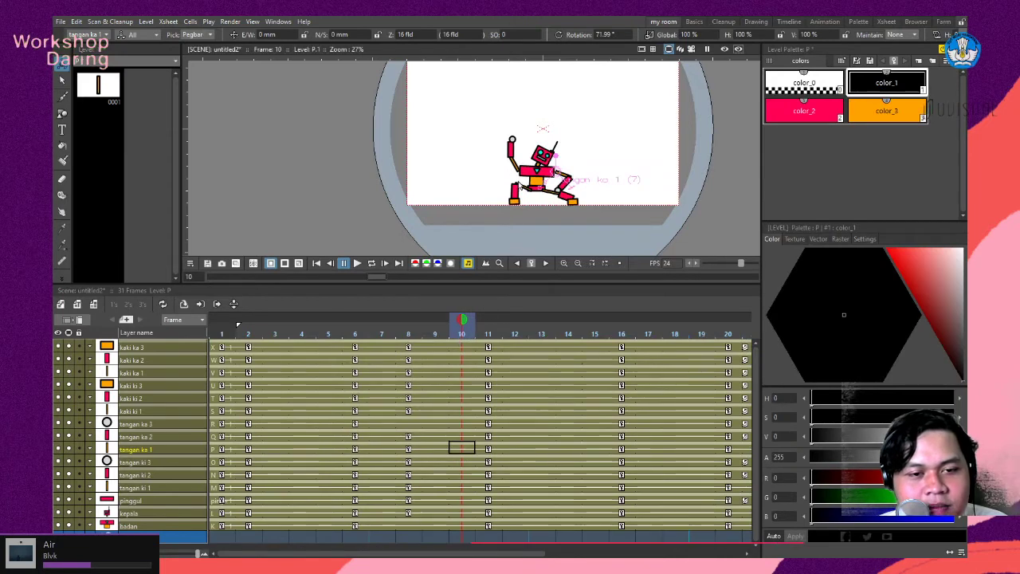
drag(488, 323, 511, 366)
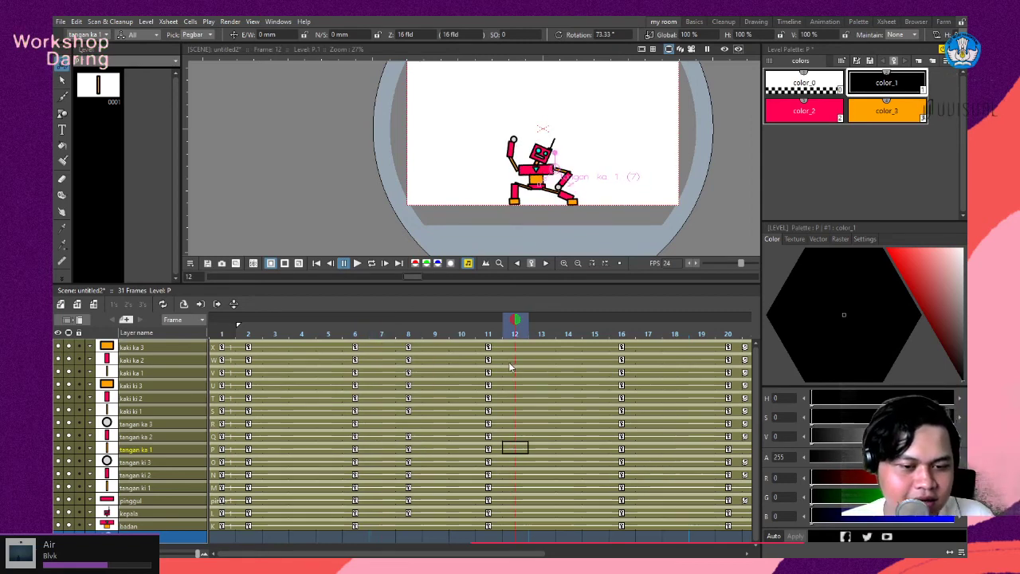
drag(507, 359, 546, 345)
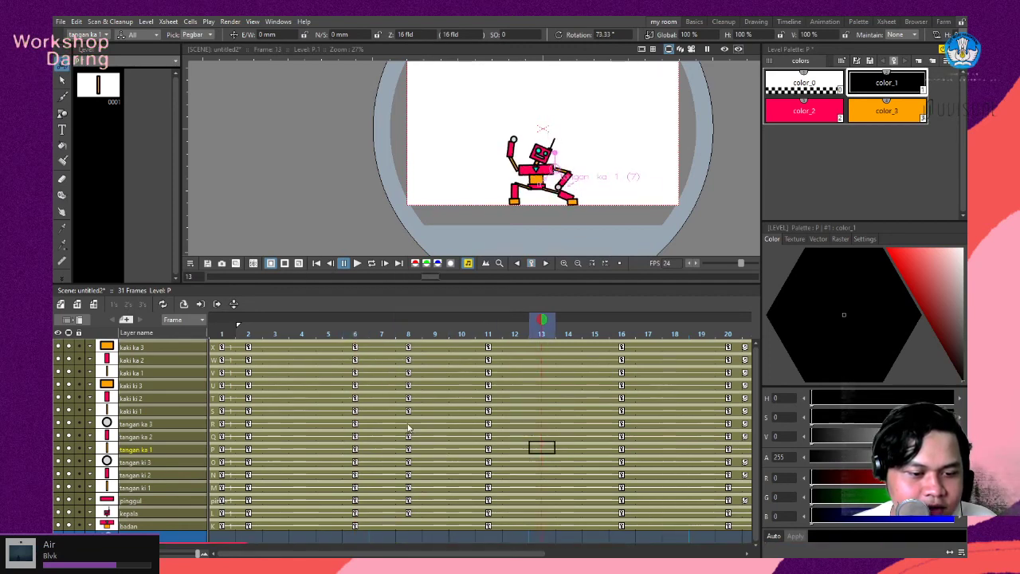
key(p)
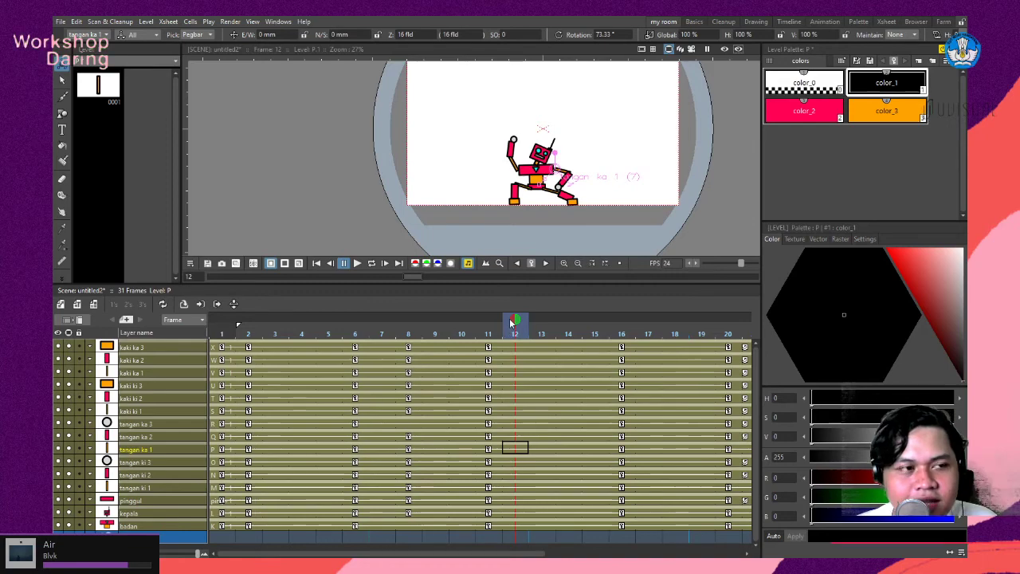
key(Left)
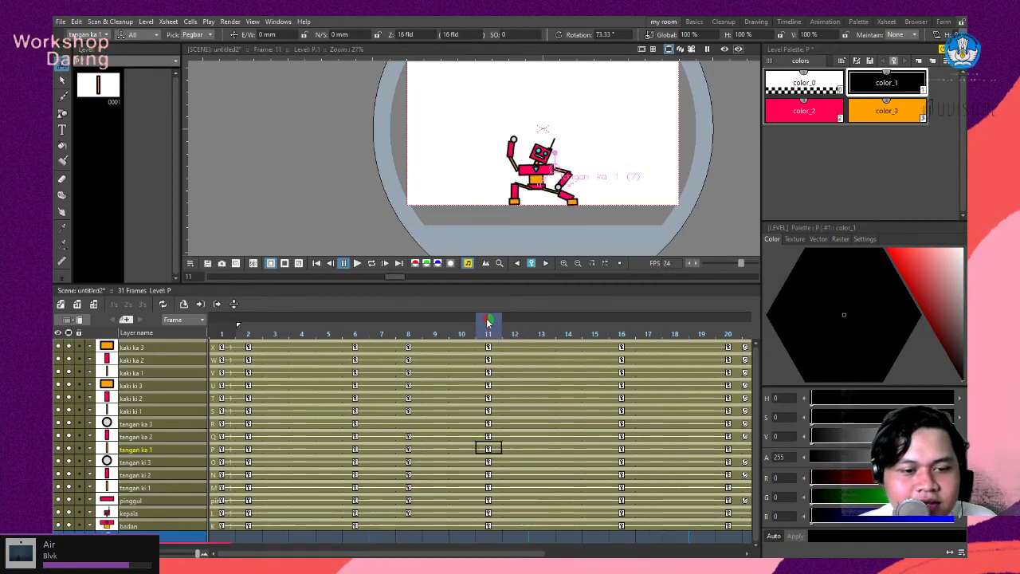
key(p)
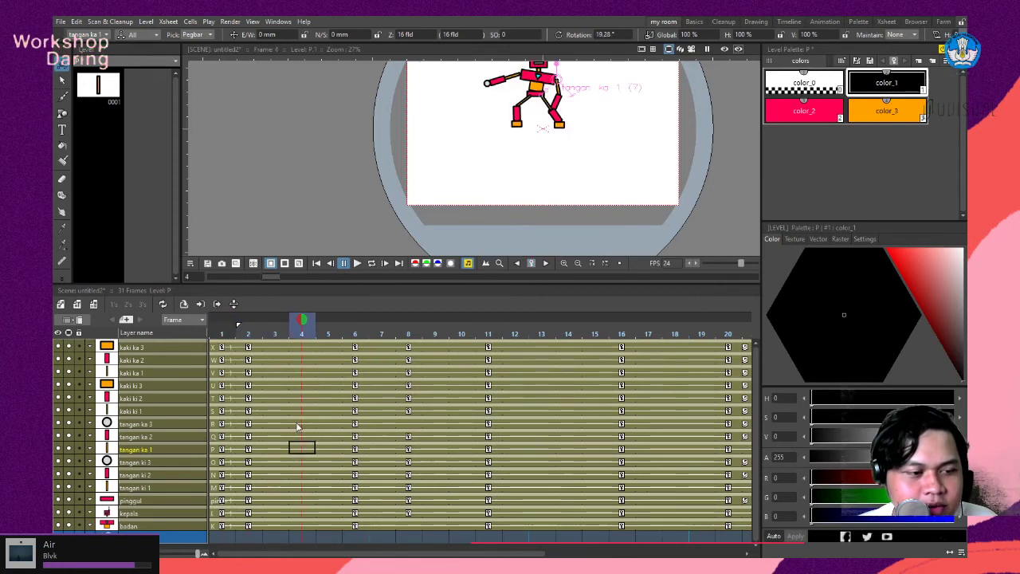
click(363, 330)
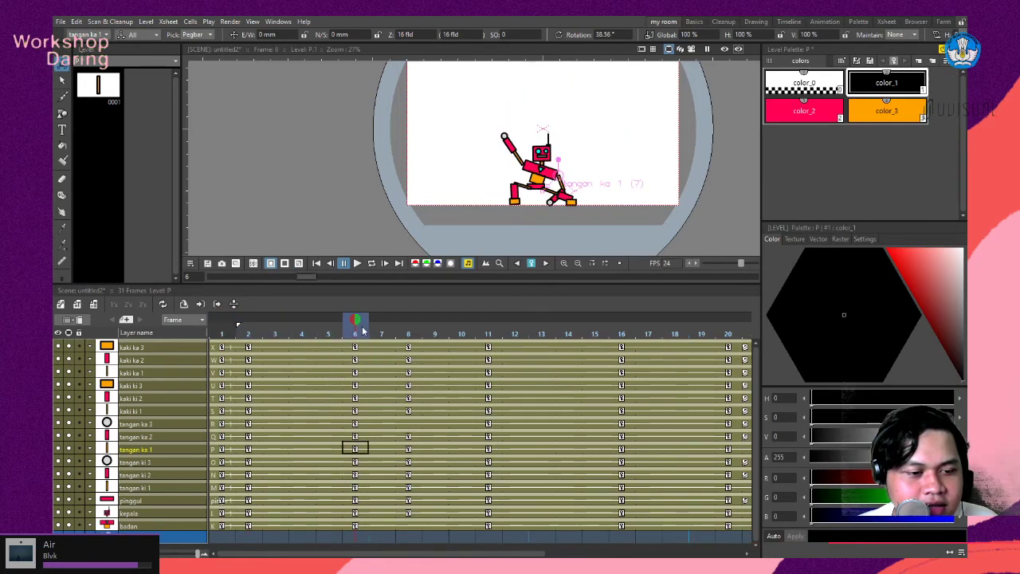
drag(342, 331, 280, 335)
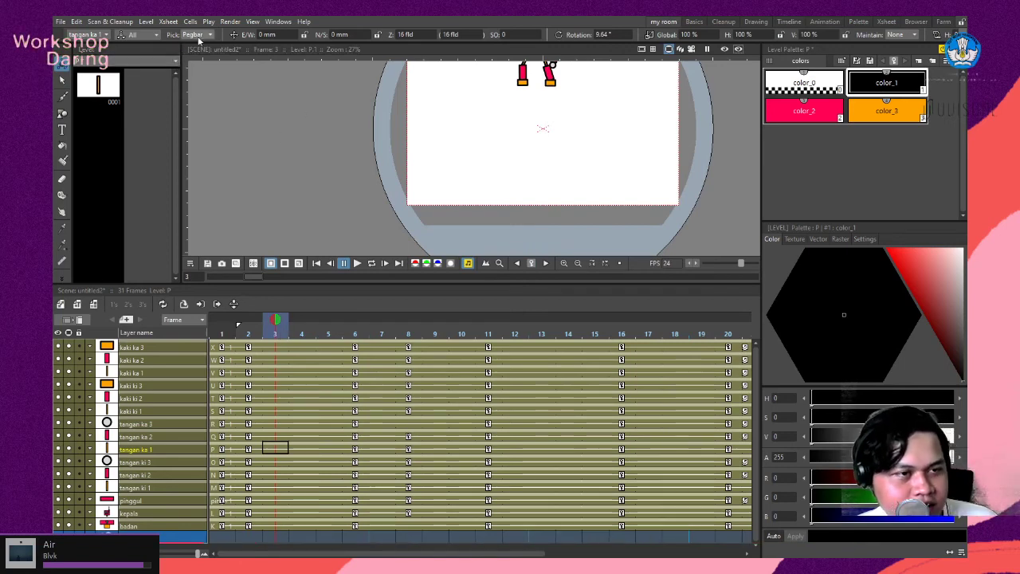
drag(295, 332, 381, 332)
Compare the head and torso tilt between frames 20 and 22 of the standing robot.
drag(408, 386, 305, 496)
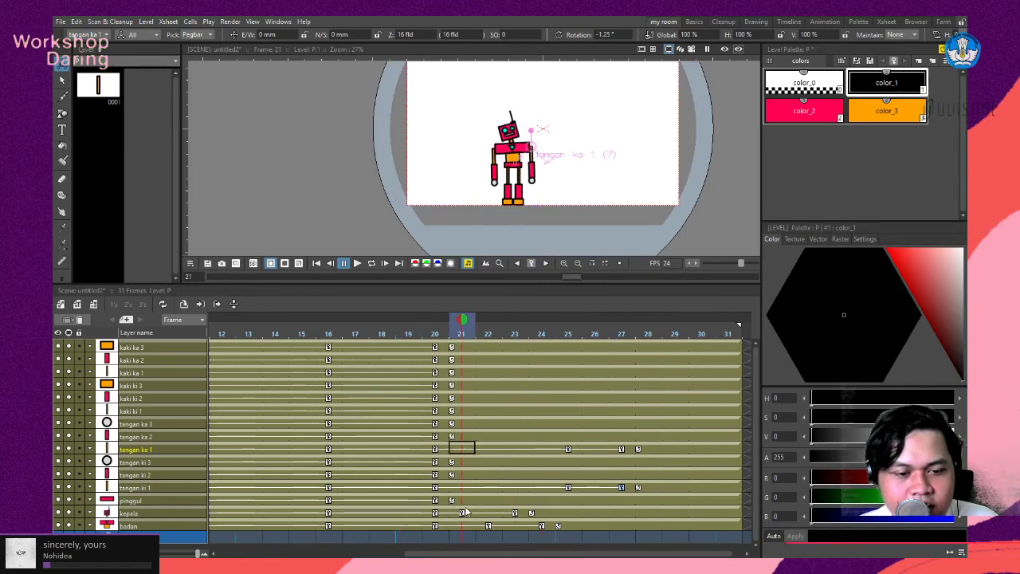
mouse_move(488, 331)
mouse_down()
mouse_move(459, 333)
mouse_move(475, 333)
mouse_up()
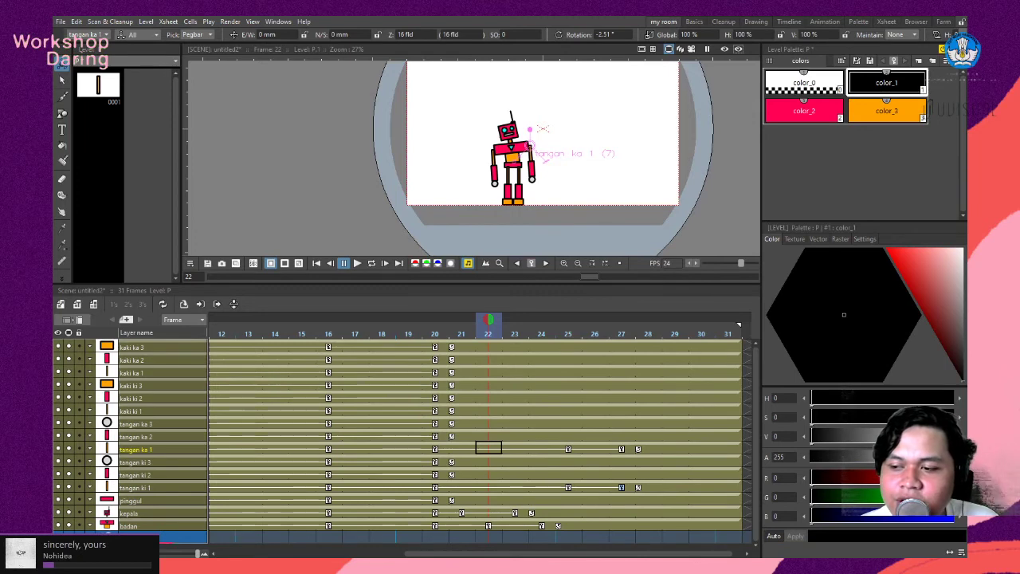
drag(486, 322, 435, 328)
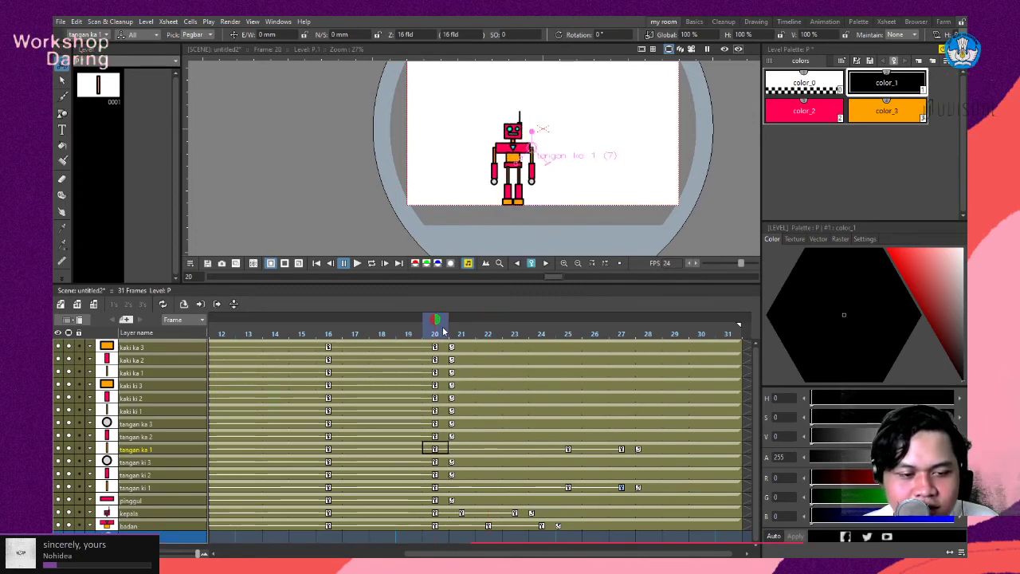
key(Right)
key(Right)
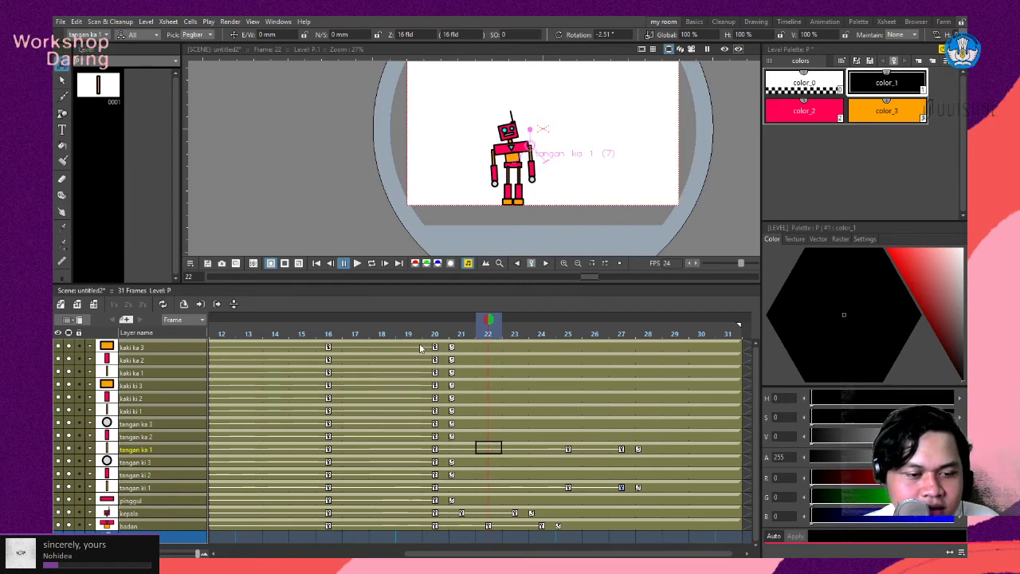
key(Left)
key(Left)
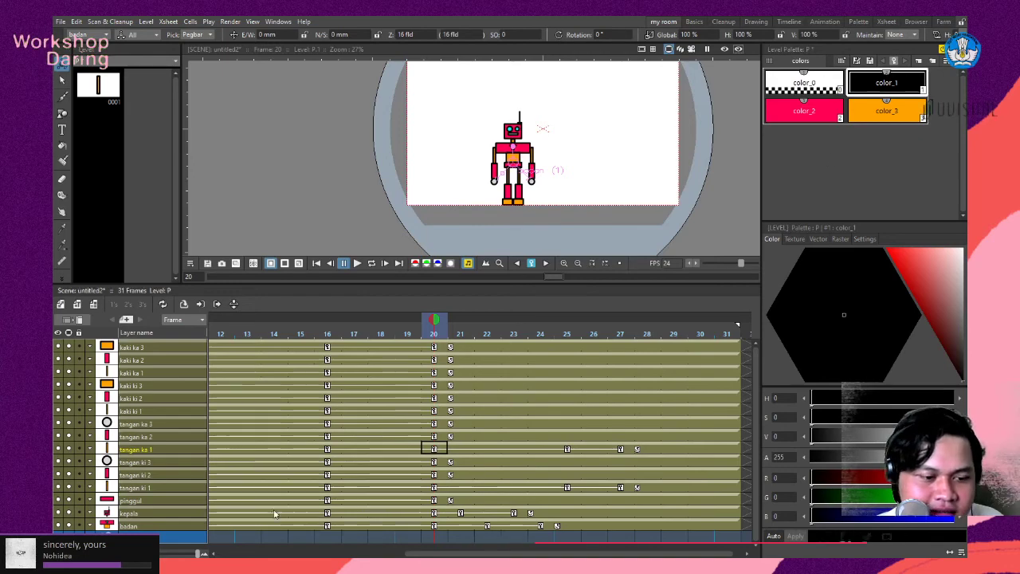
Fit the whole animation in the timeline and check the robot's poses at frames 5 and 11.
drag(203, 552, 159, 552)
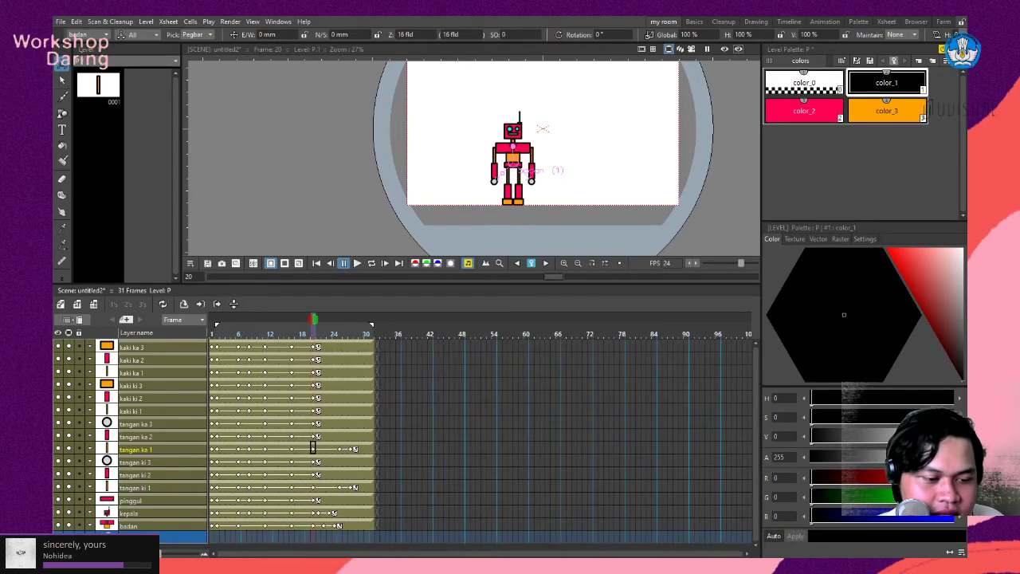
click(231, 349)
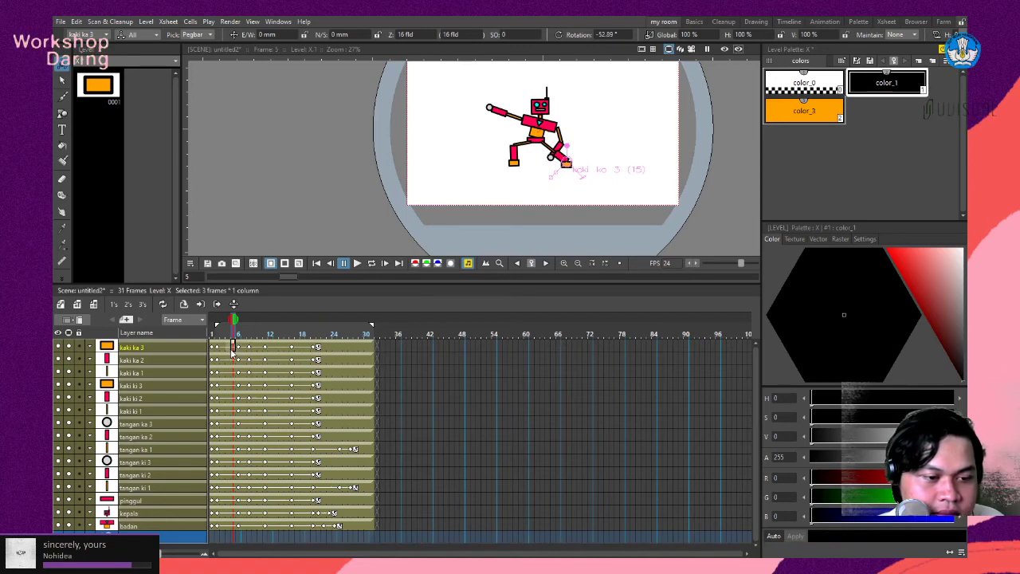
click(266, 389)
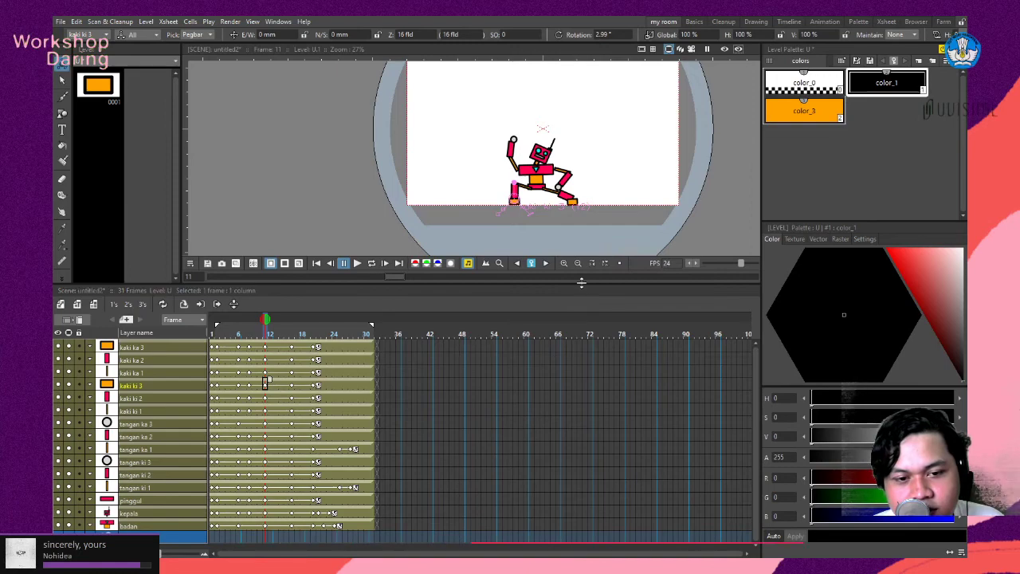
Adjust the height split between the viewer and the timeline, keeping the crouched robot and nearly all layer rows in view.
drag(585, 284, 610, 324)
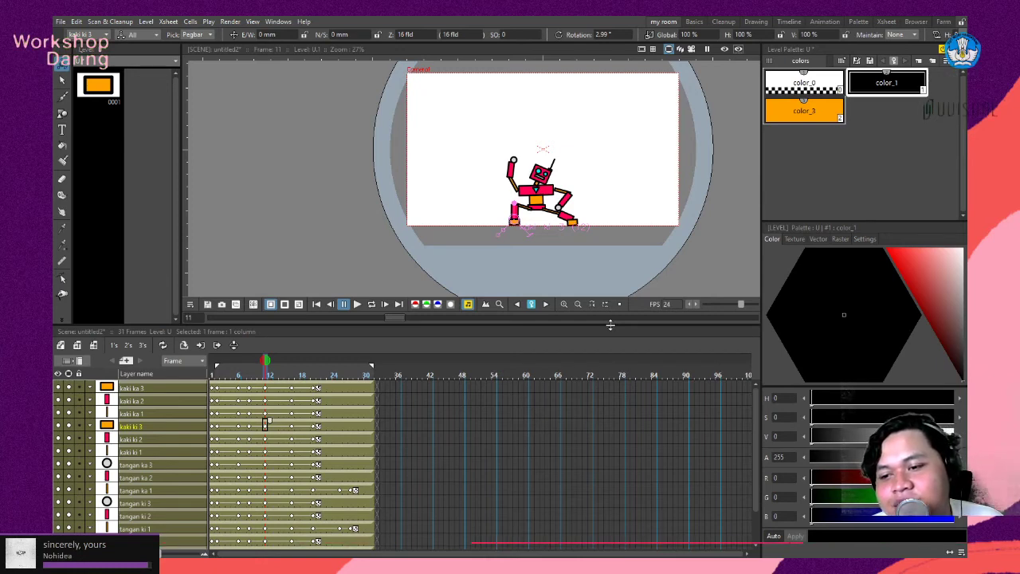
drag(610, 324, 608, 409)
scroll(555, 308, up, 3)
scroll(553, 284, down, 4)
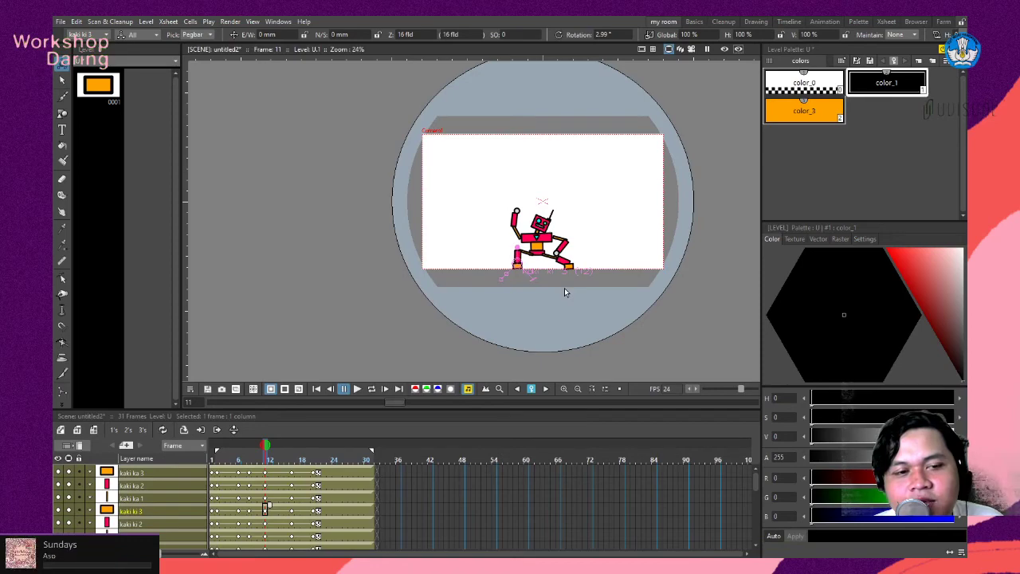
drag(471, 409, 554, 293)
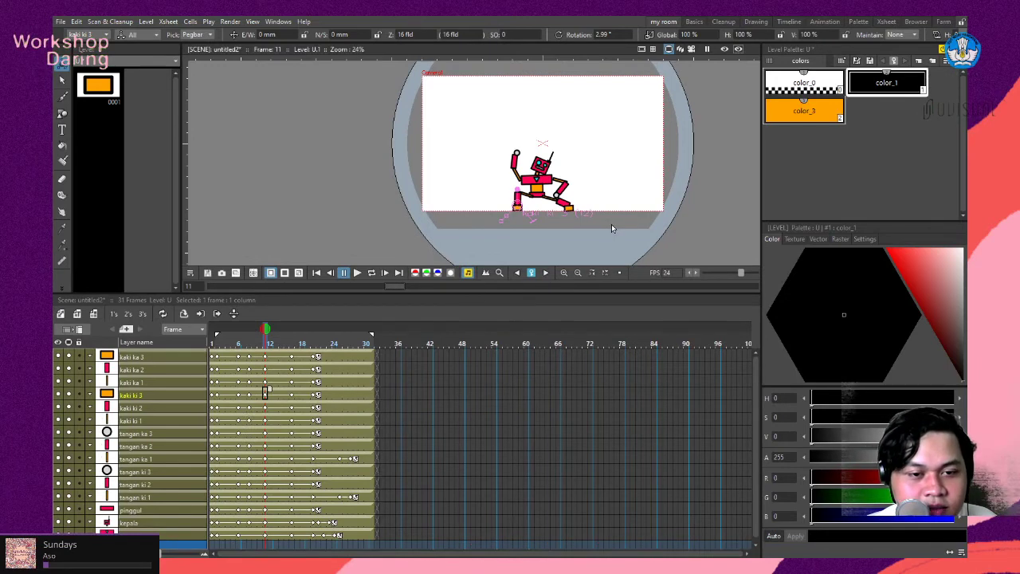
Inspect the robot's crouched landing pose at frame 11 close up and within the full camera frame.
scroll(612, 223, up, 3)
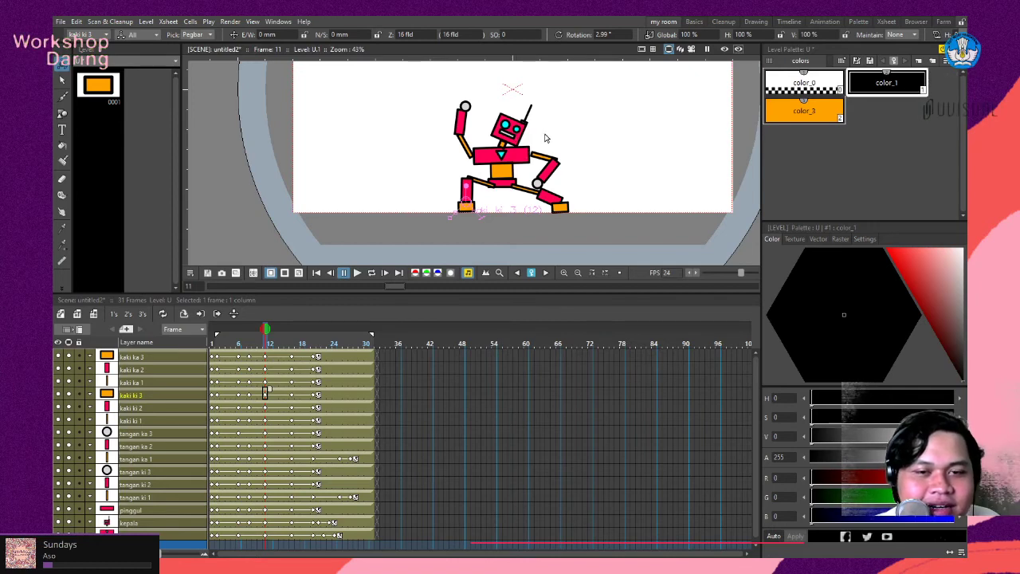
mouse_move(265, 329)
mouse_down()
mouse_move(303, 329)
mouse_move(266, 329)
mouse_up()
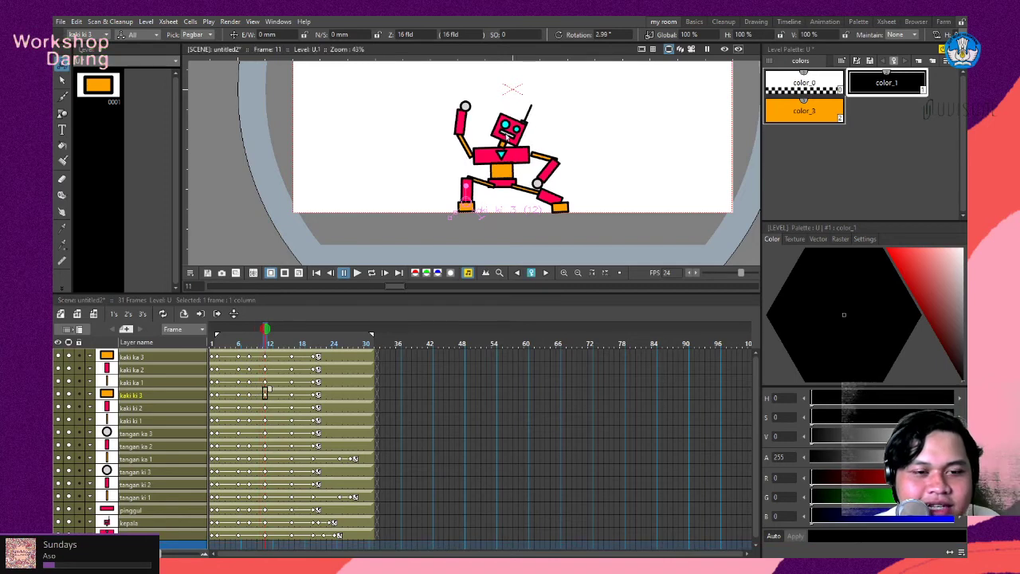
scroll(460, 145, down, 3)
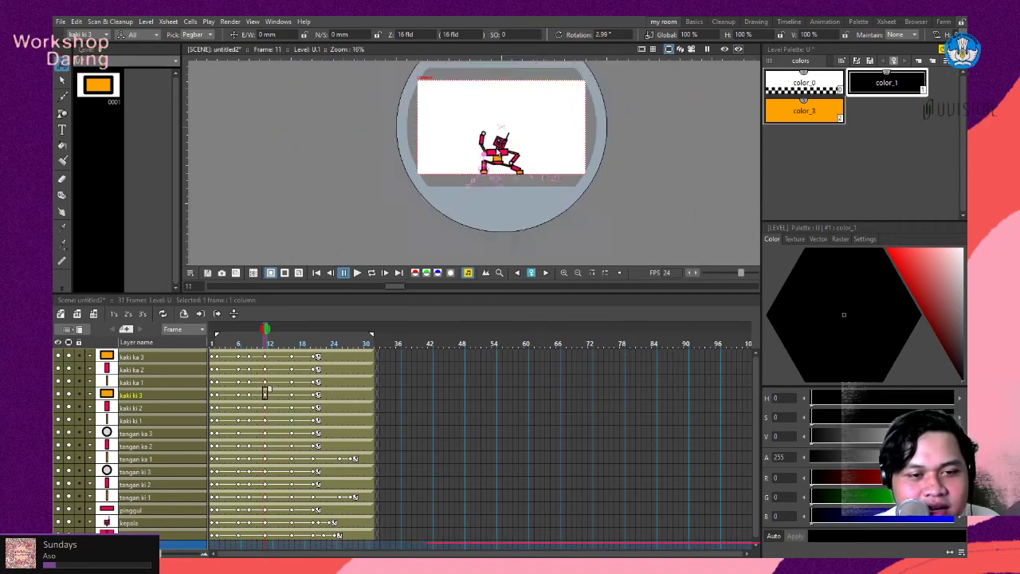
scroll(496, 153, up, 2)
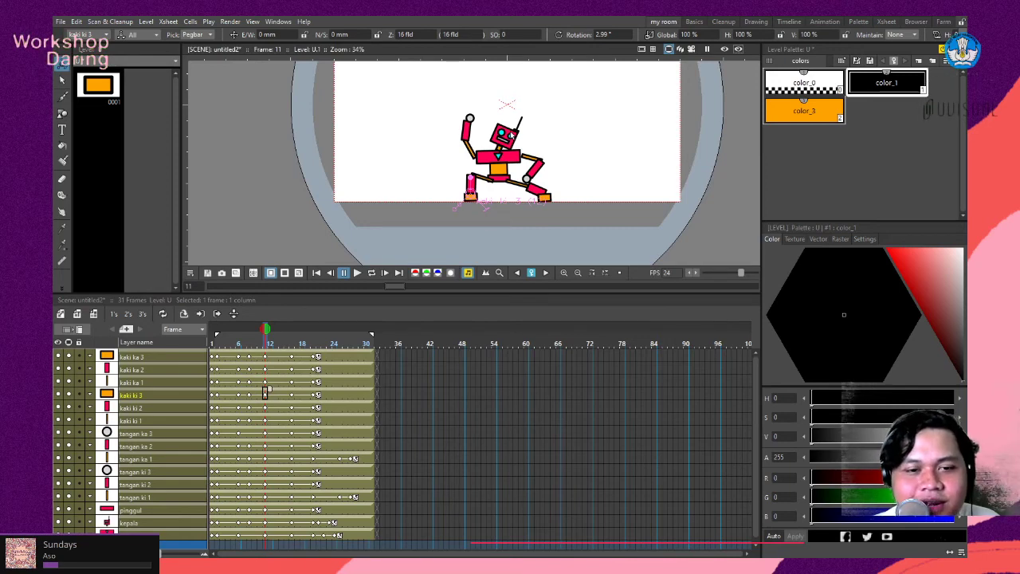
scroll(510, 131, up, 3)
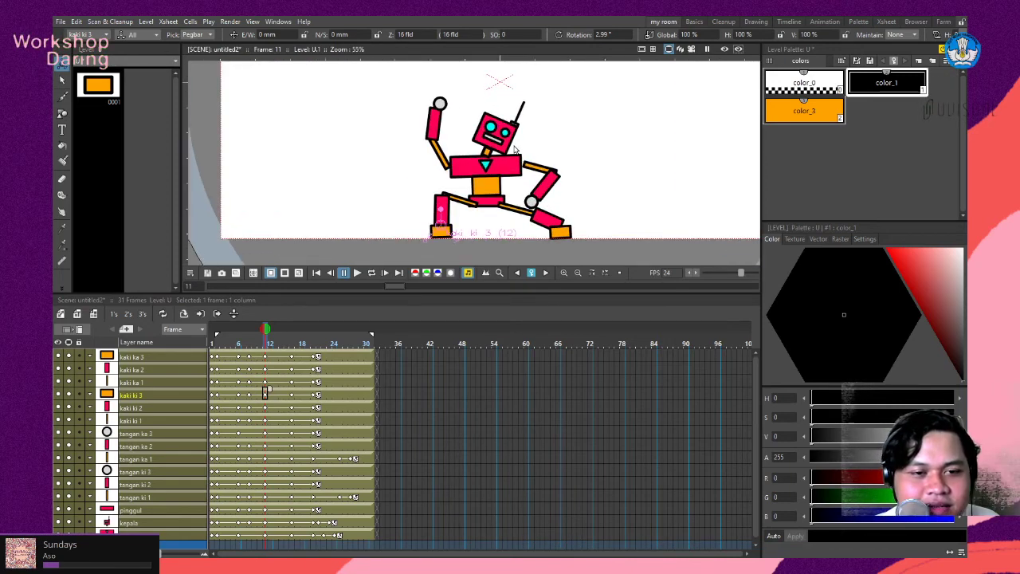
scroll(492, 157, up, 1)
Return to frame 1 and examine the robot's initial standing pose.
drag(268, 328, 214, 331)
scroll(489, 225, down, 2)
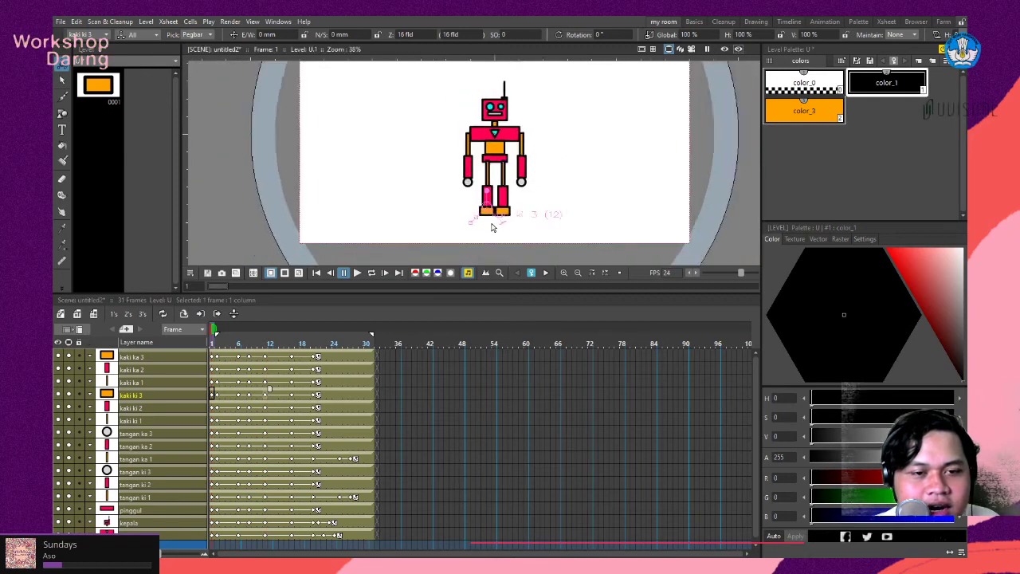
scroll(518, 168, up, 1)
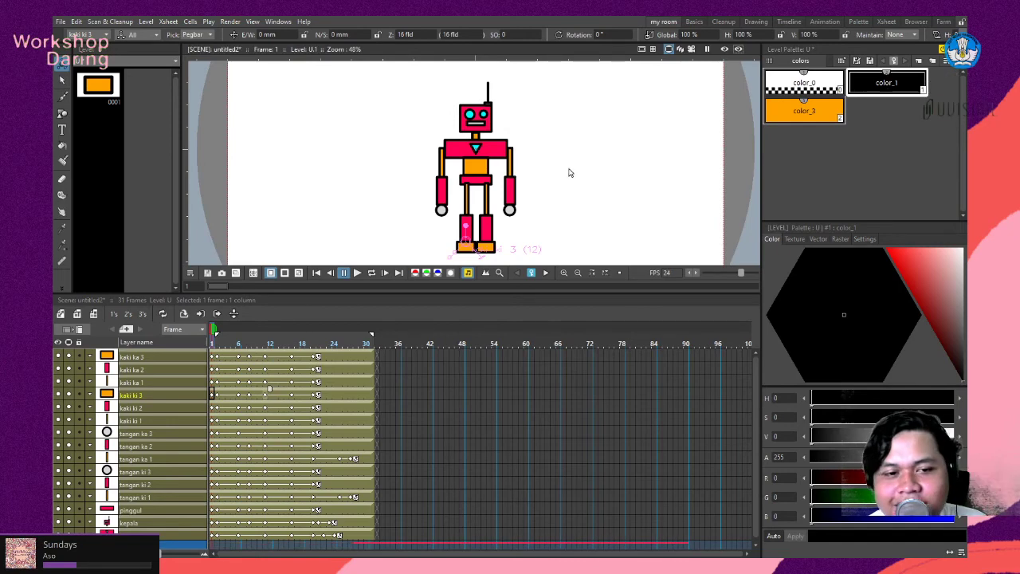
scroll(594, 144, down, 2)
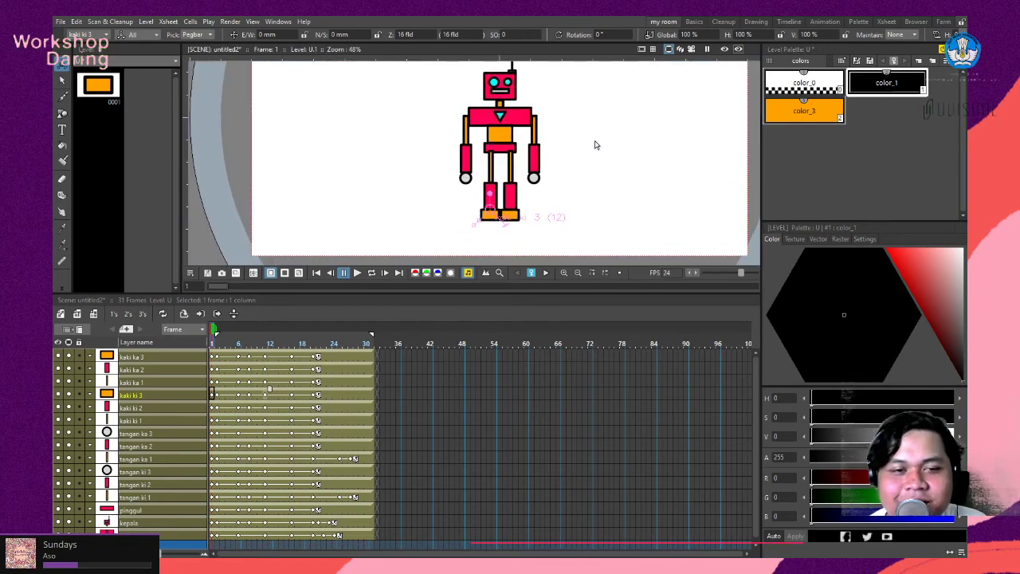
scroll(593, 139, up, 2)
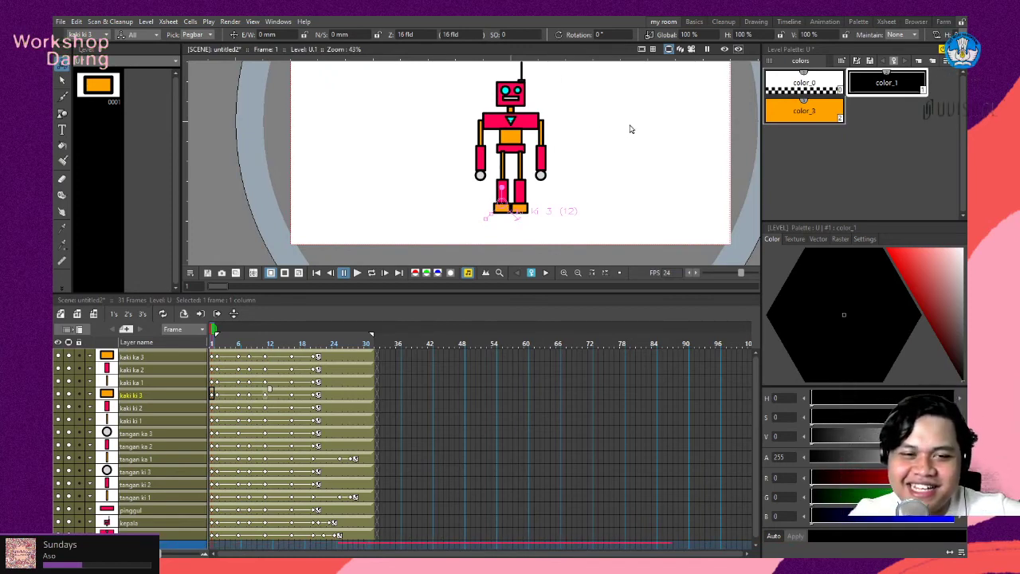
scroll(639, 187, down, 1)
scroll(639, 187, down, 2)
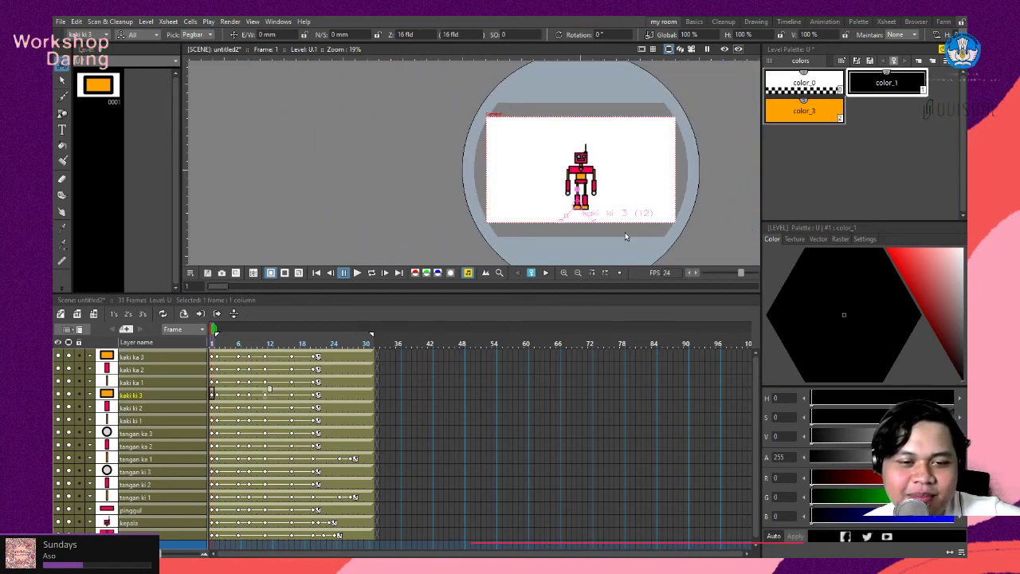
scroll(637, 198, up, 2)
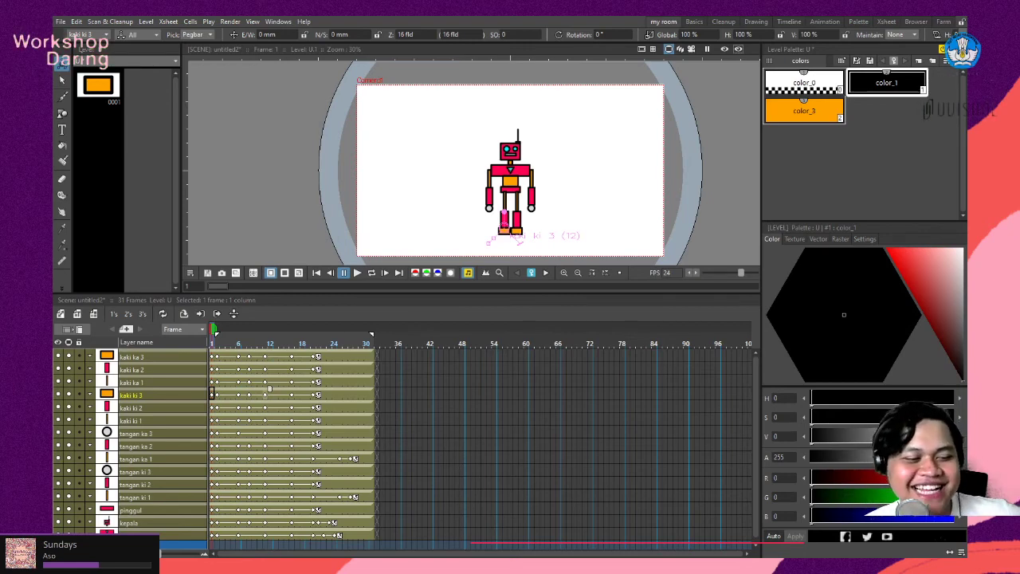
drag(725, 281, 636, 226)
scroll(635, 226, up, 1)
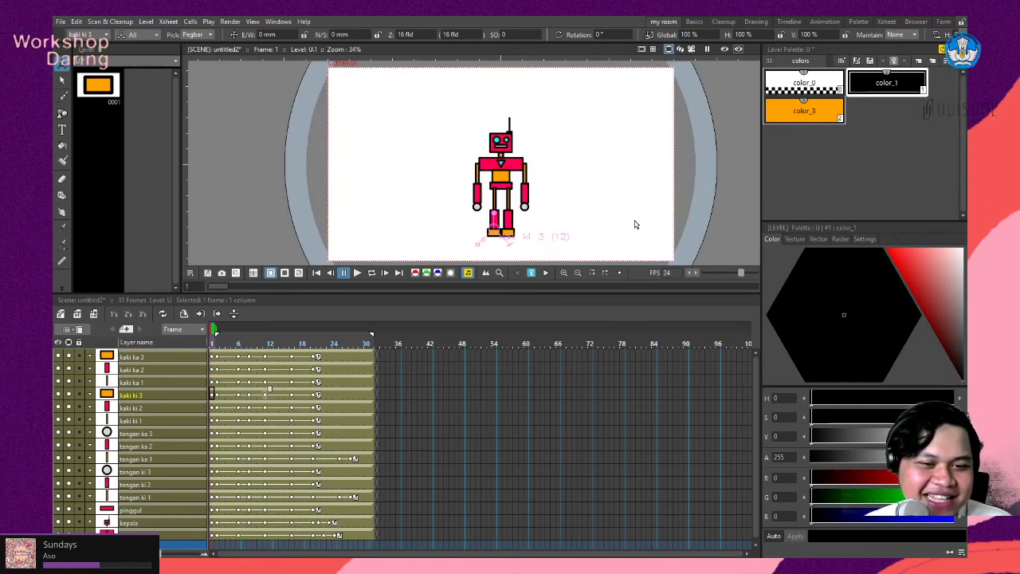
drag(569, 216, 599, 200)
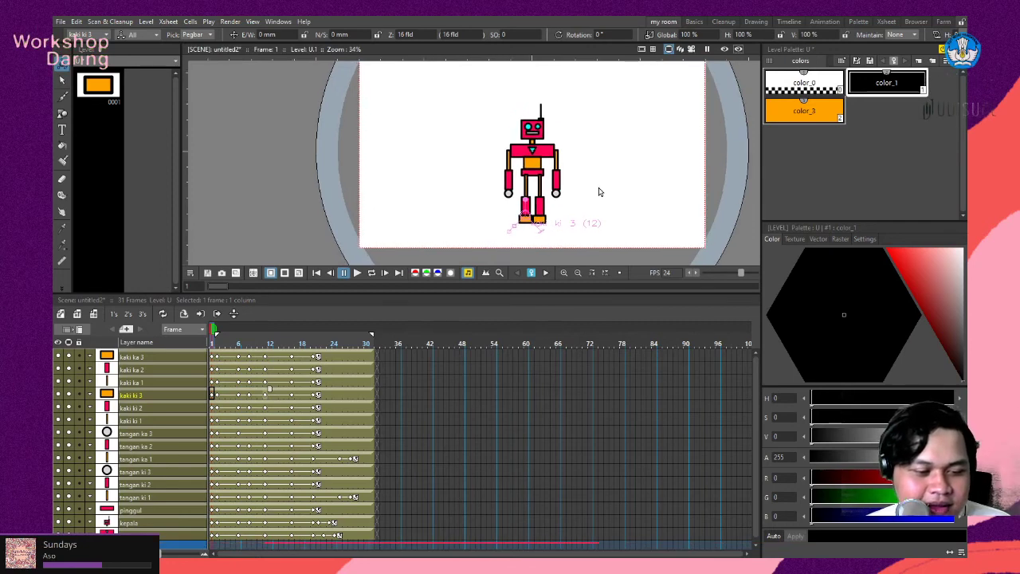
scroll(599, 190, up, 1)
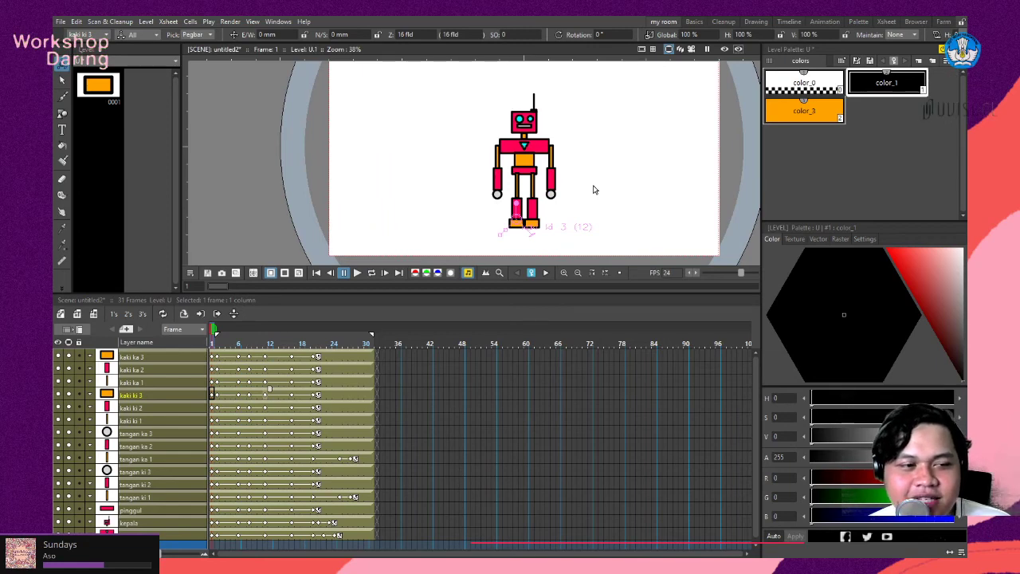
scroll(594, 191, down, 3)
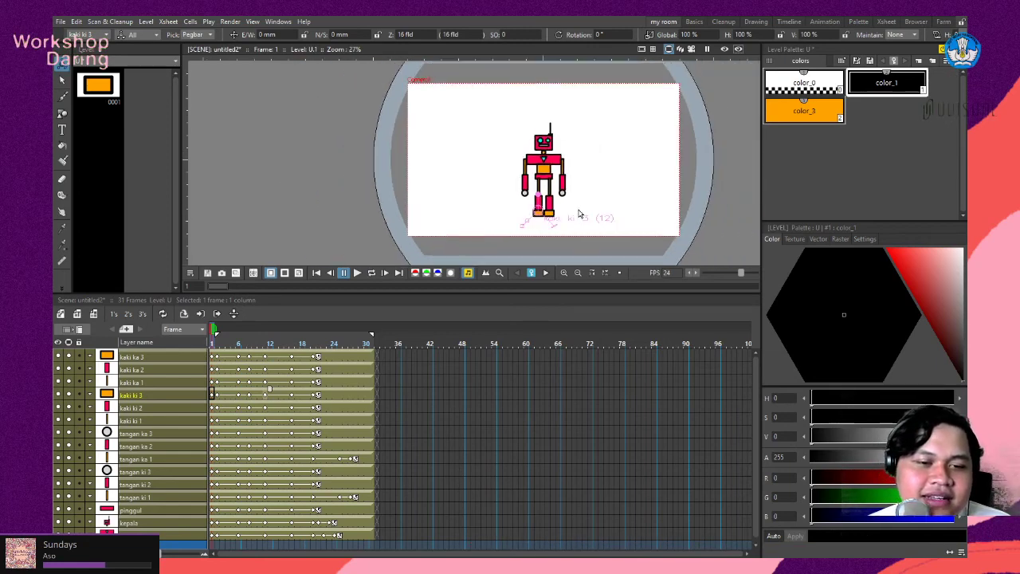
scroll(580, 213, up, 3)
scroll(474, 191, down, 2)
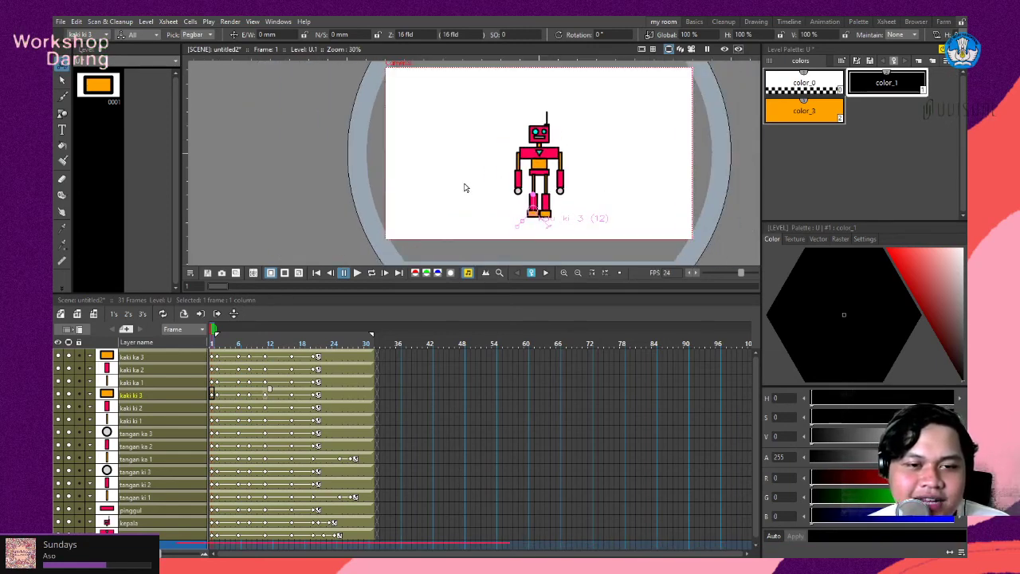
scroll(465, 188, up, 3)
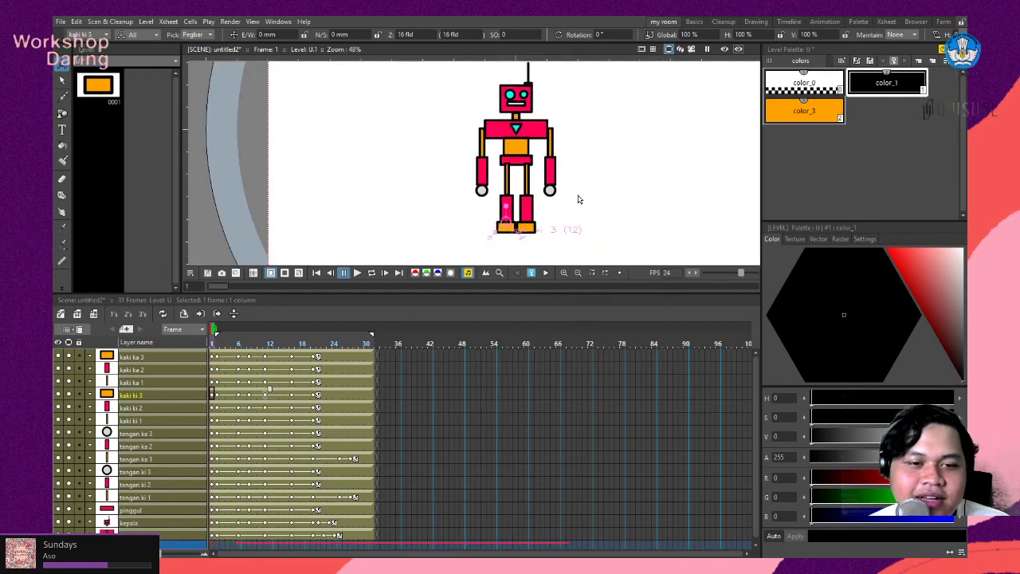
scroll(578, 199, up, 1)
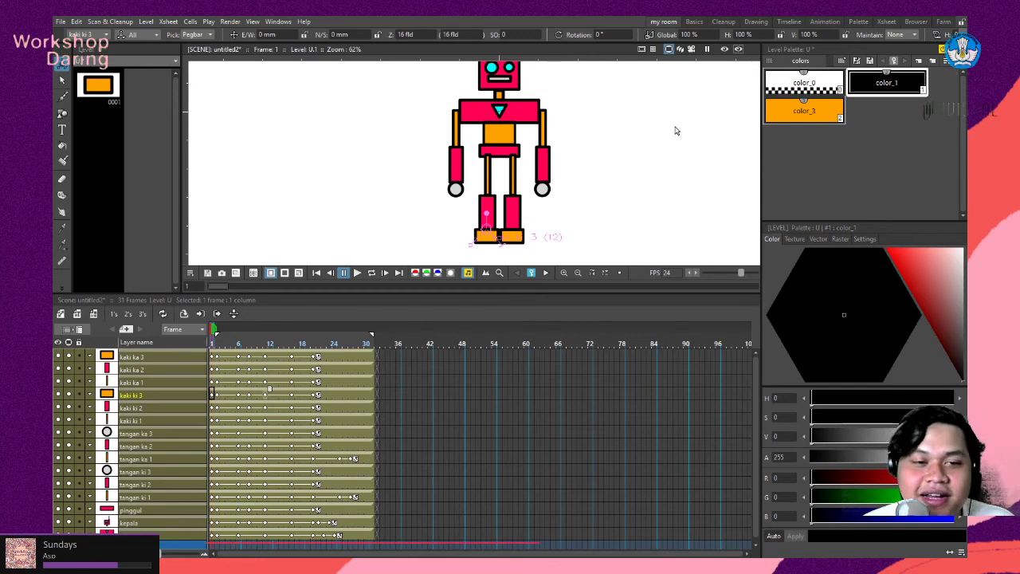
scroll(496, 118, down, 3)
scroll(565, 136, up, 2)
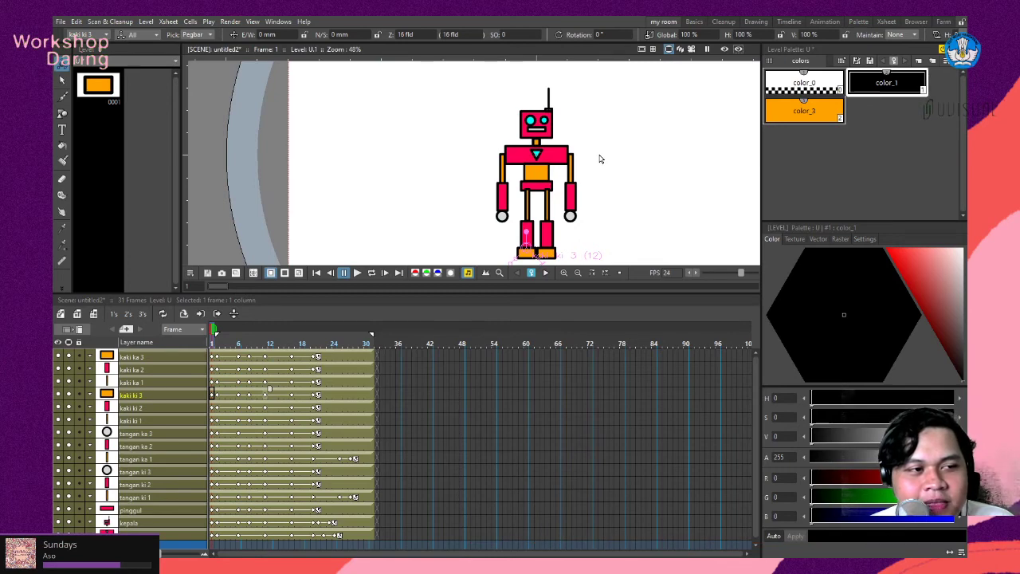
scroll(600, 160, up, 1)
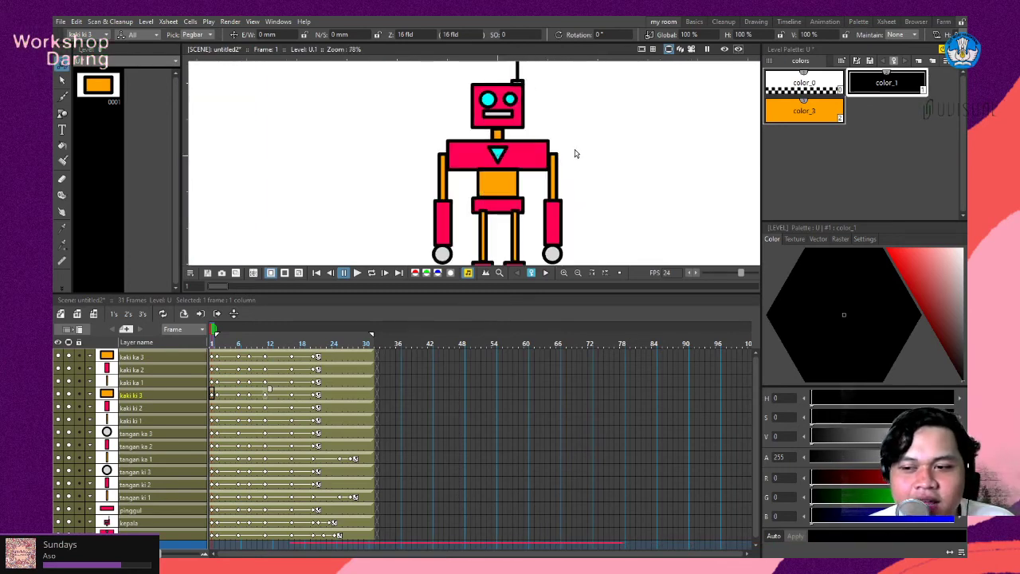
scroll(575, 156, up, 2)
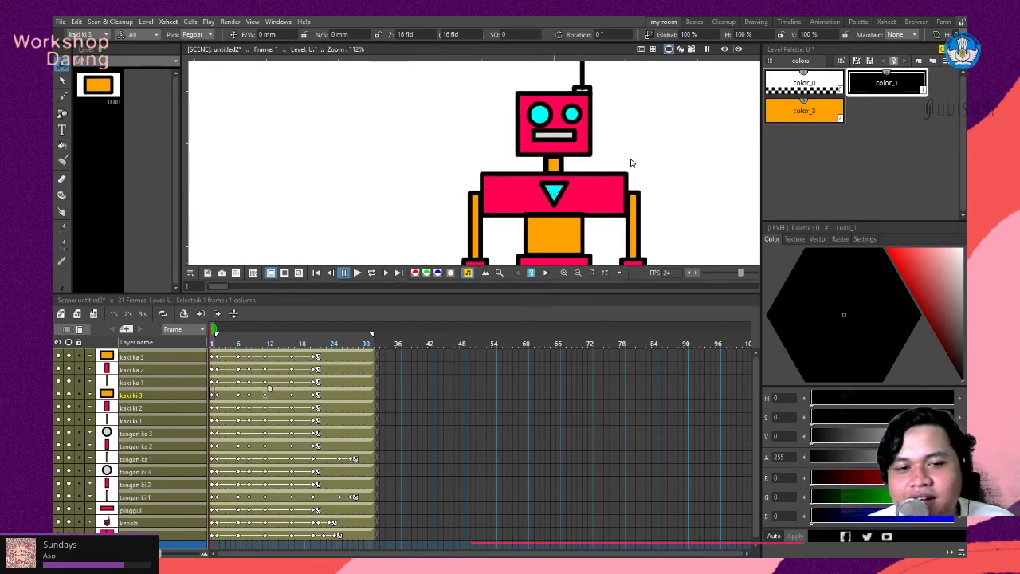
scroll(631, 162, down, 3)
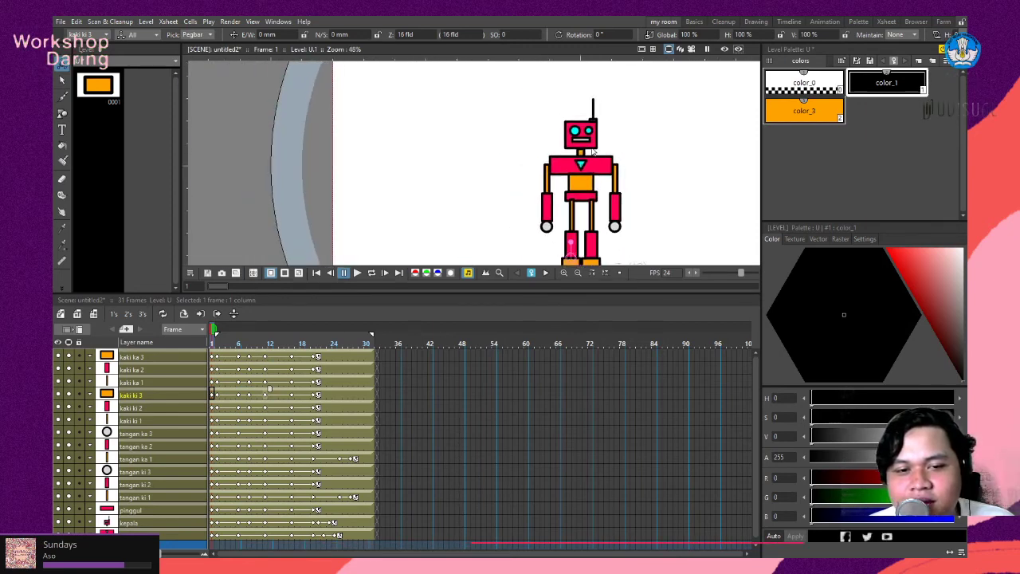
scroll(603, 151, up, 2)
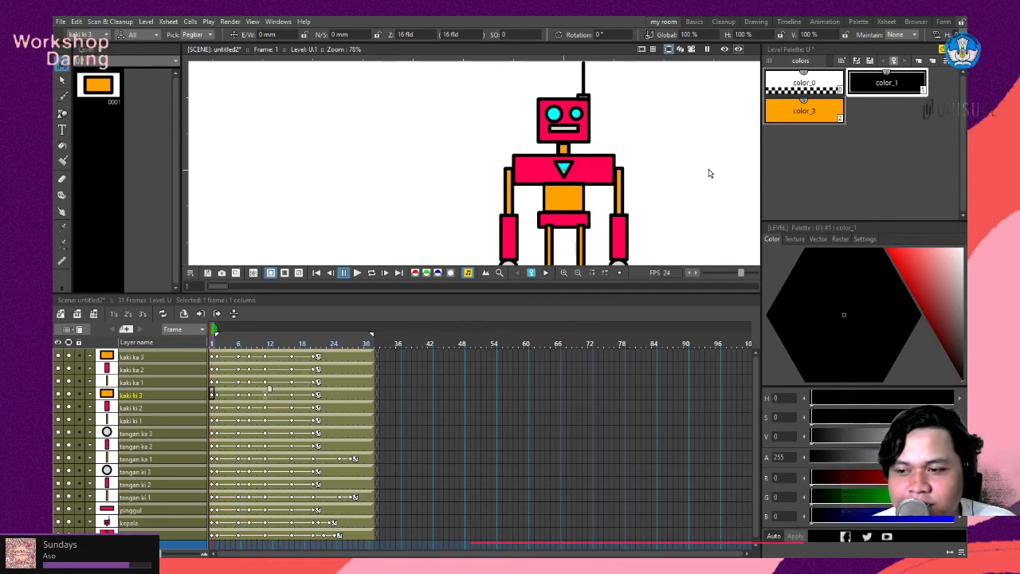
scroll(709, 173, down, 2)
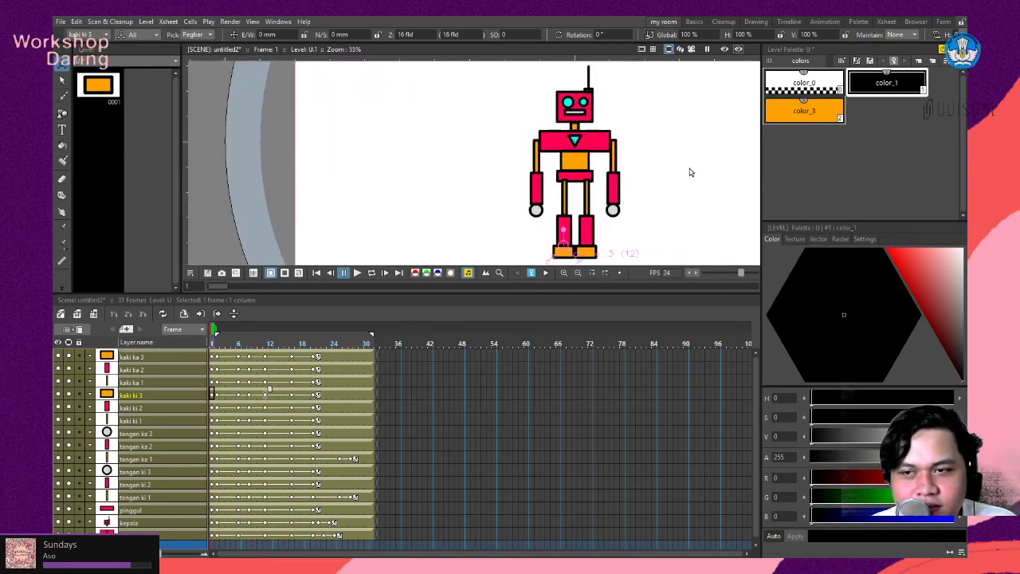